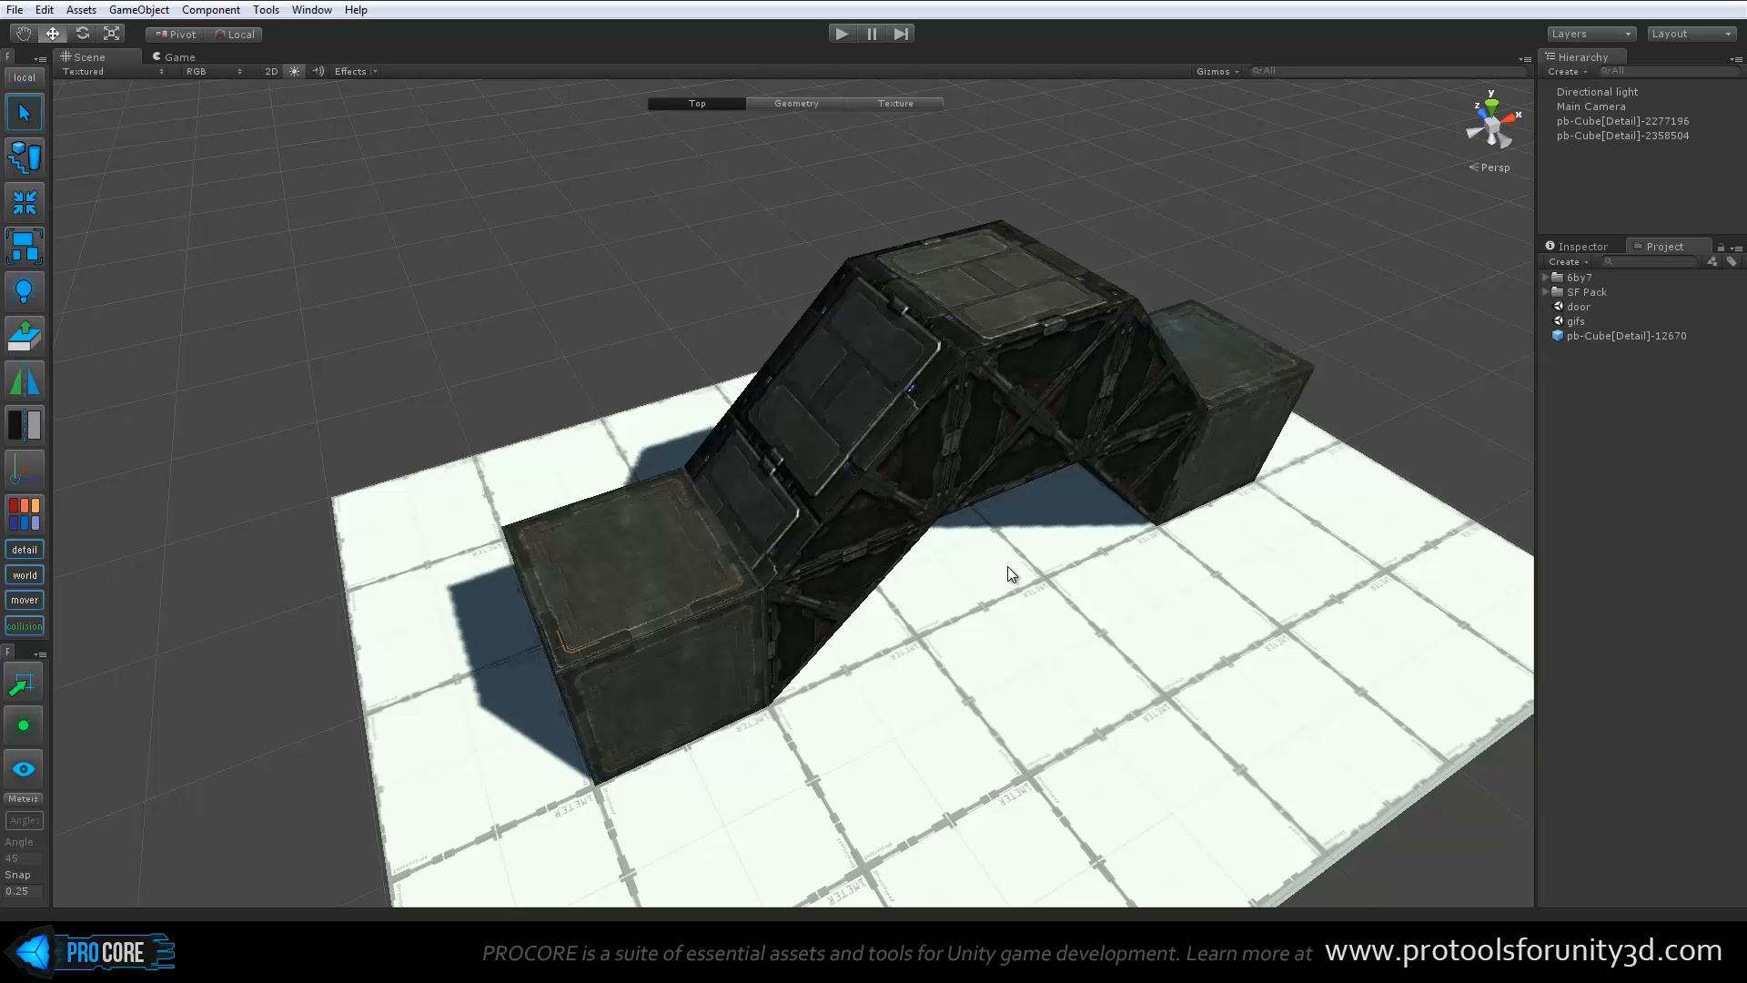
Select the textured bridge object and switch its edit level between Geometry and Texture, returning to Top
left_click(947, 473)
left_click_drag(924, 455, 847, 400, "alt")
left_click_drag(829, 332, 947, 604)
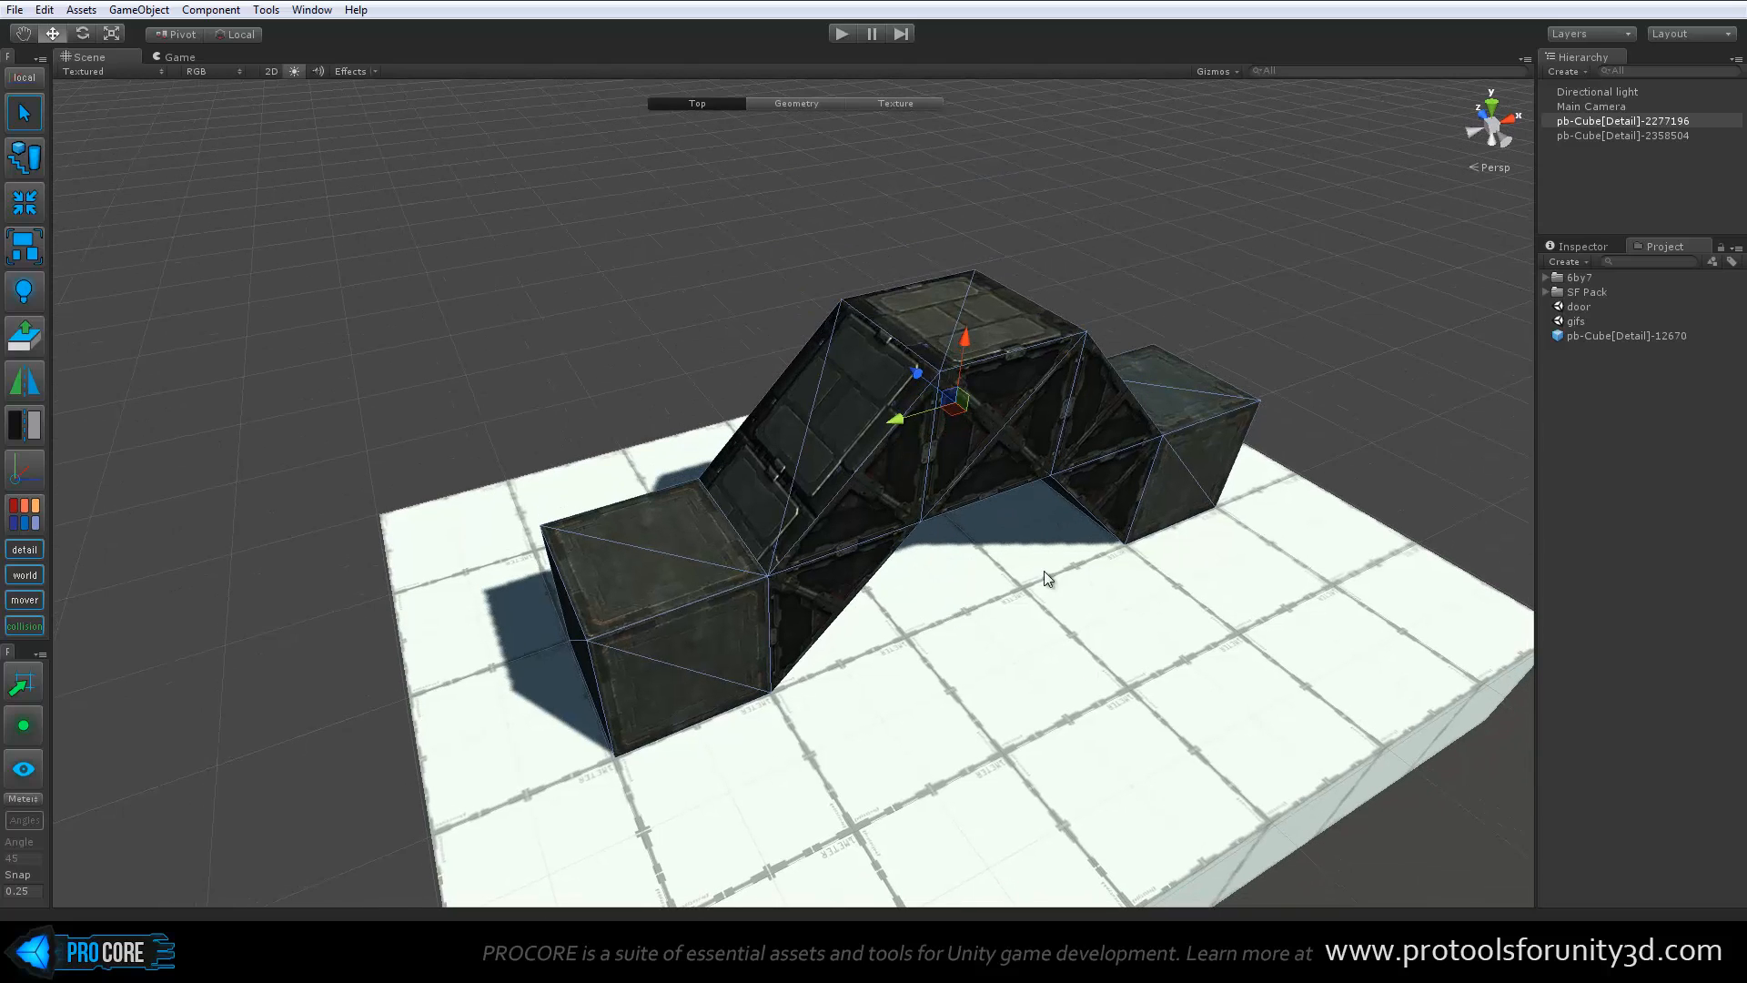
left_click(803, 105)
left_click(883, 104)
left_click(794, 104)
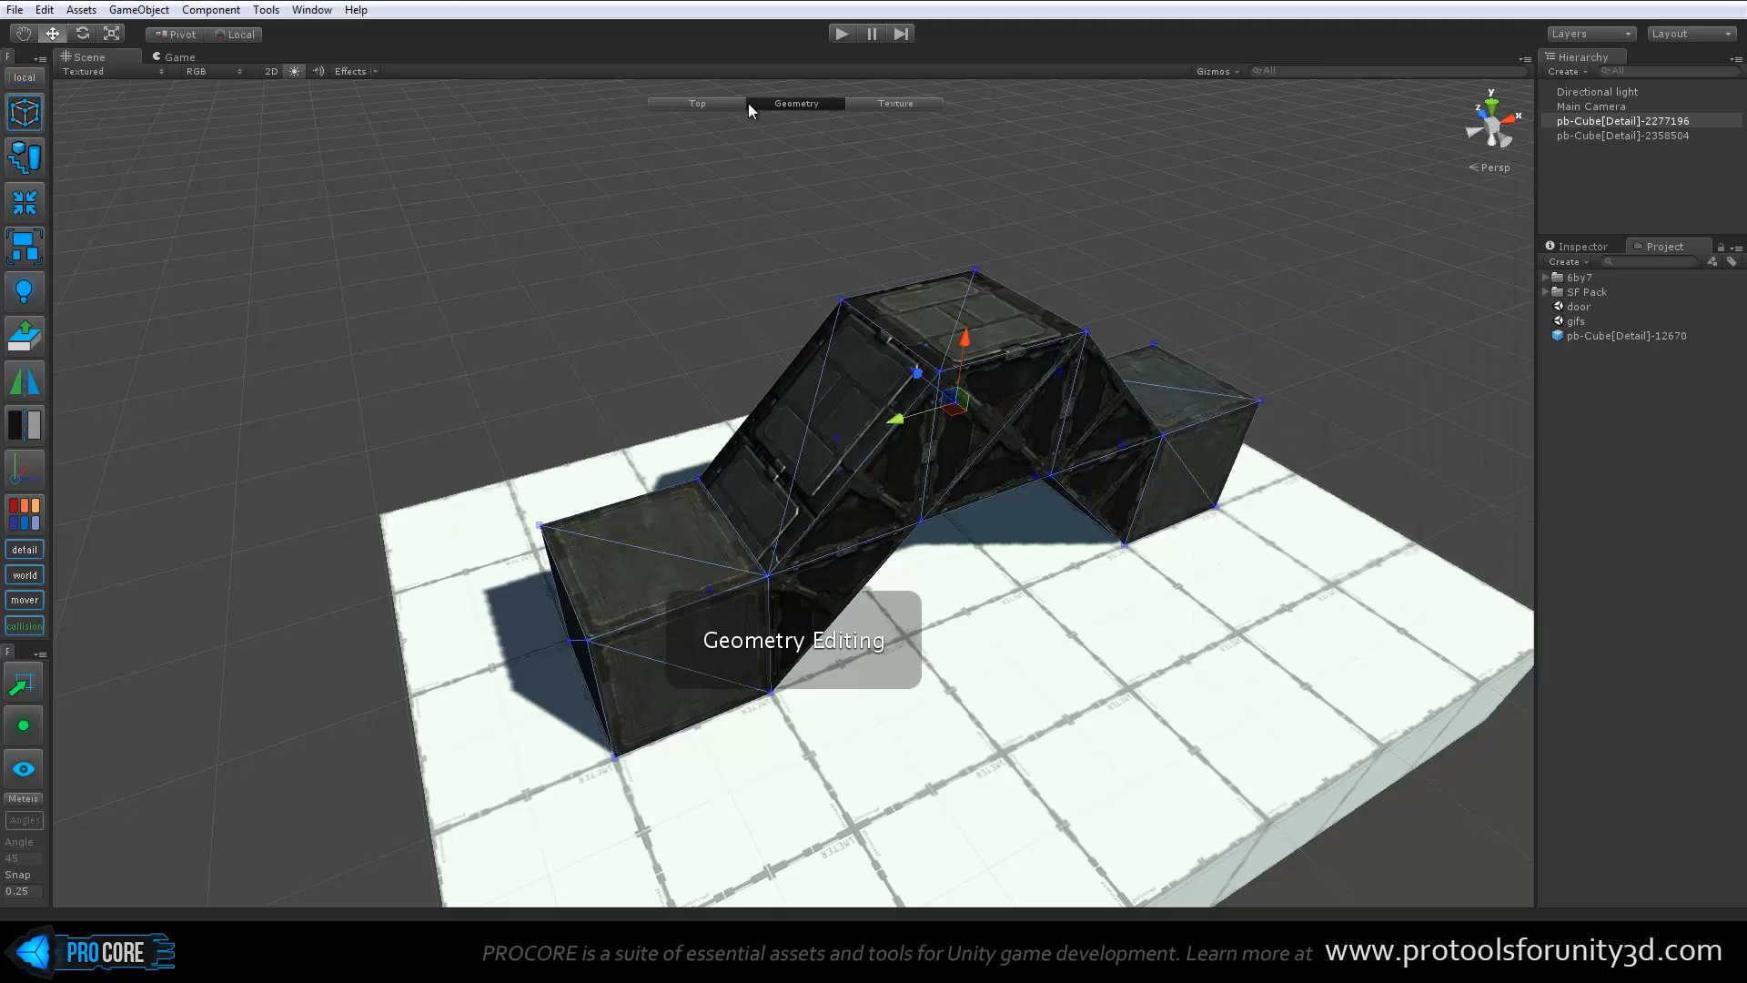
left_click(724, 104)
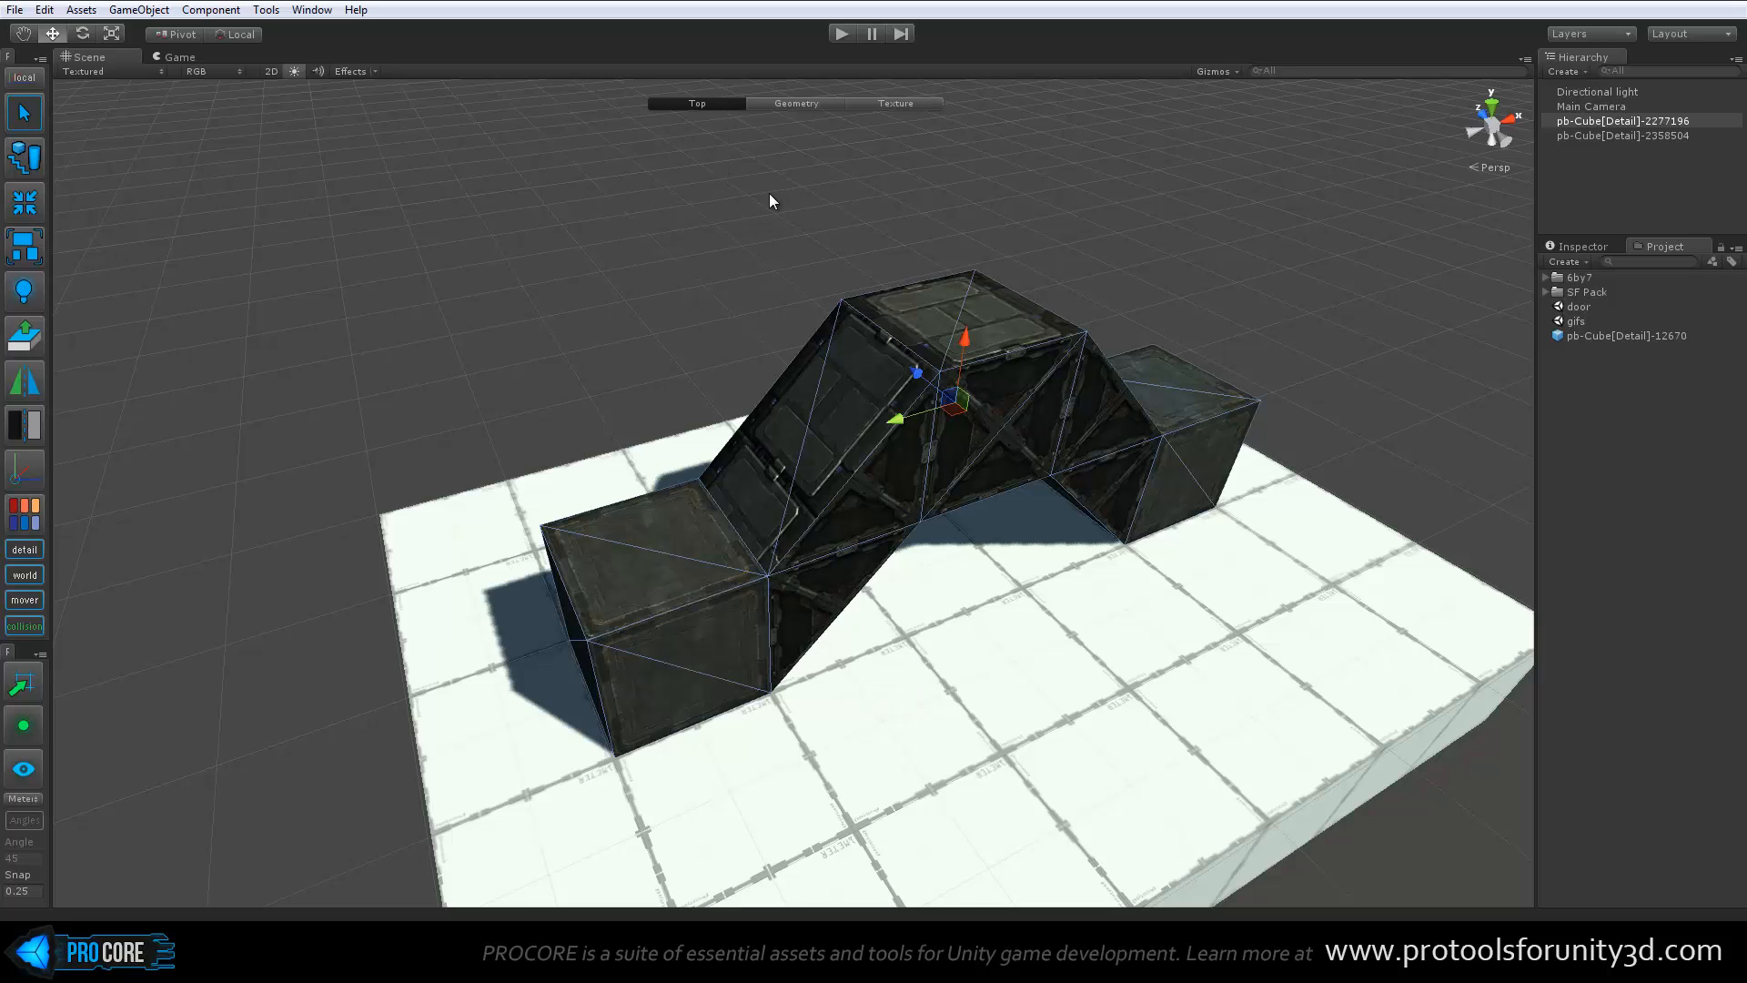
Toggle Geometry editing and Texture editing in turn, closing the Texture Editor to return to the Top level
key("g")
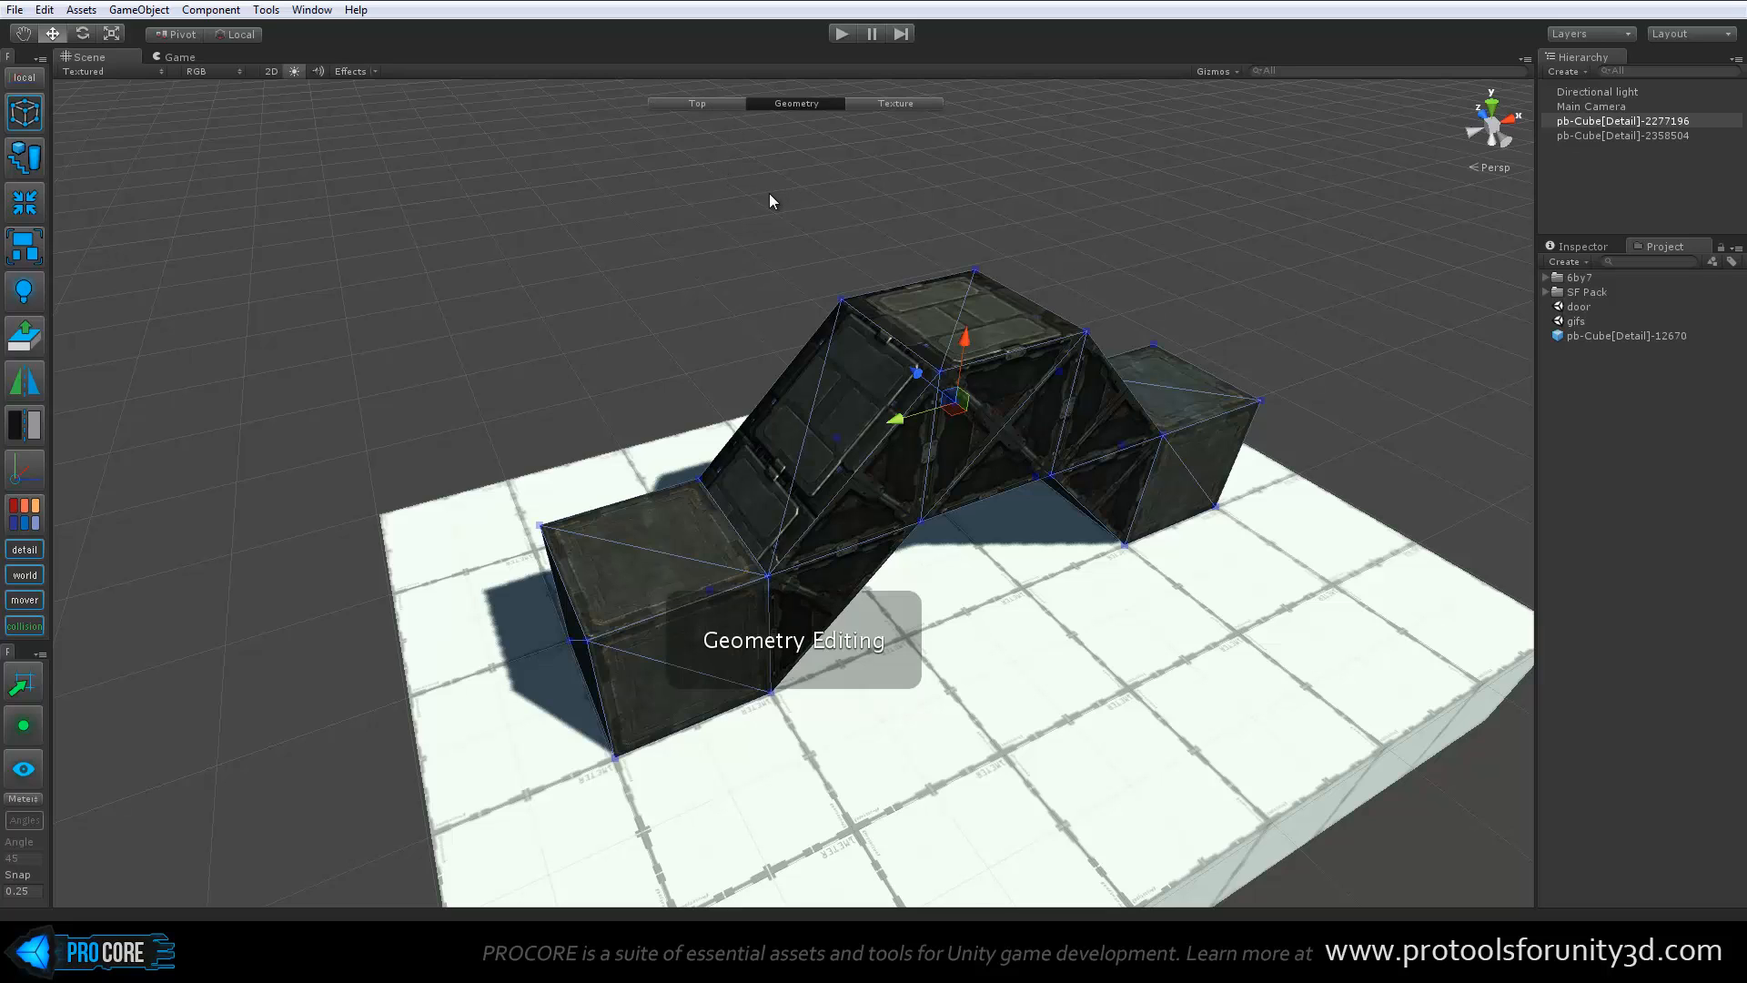
key("g")
key("g")
key("j")
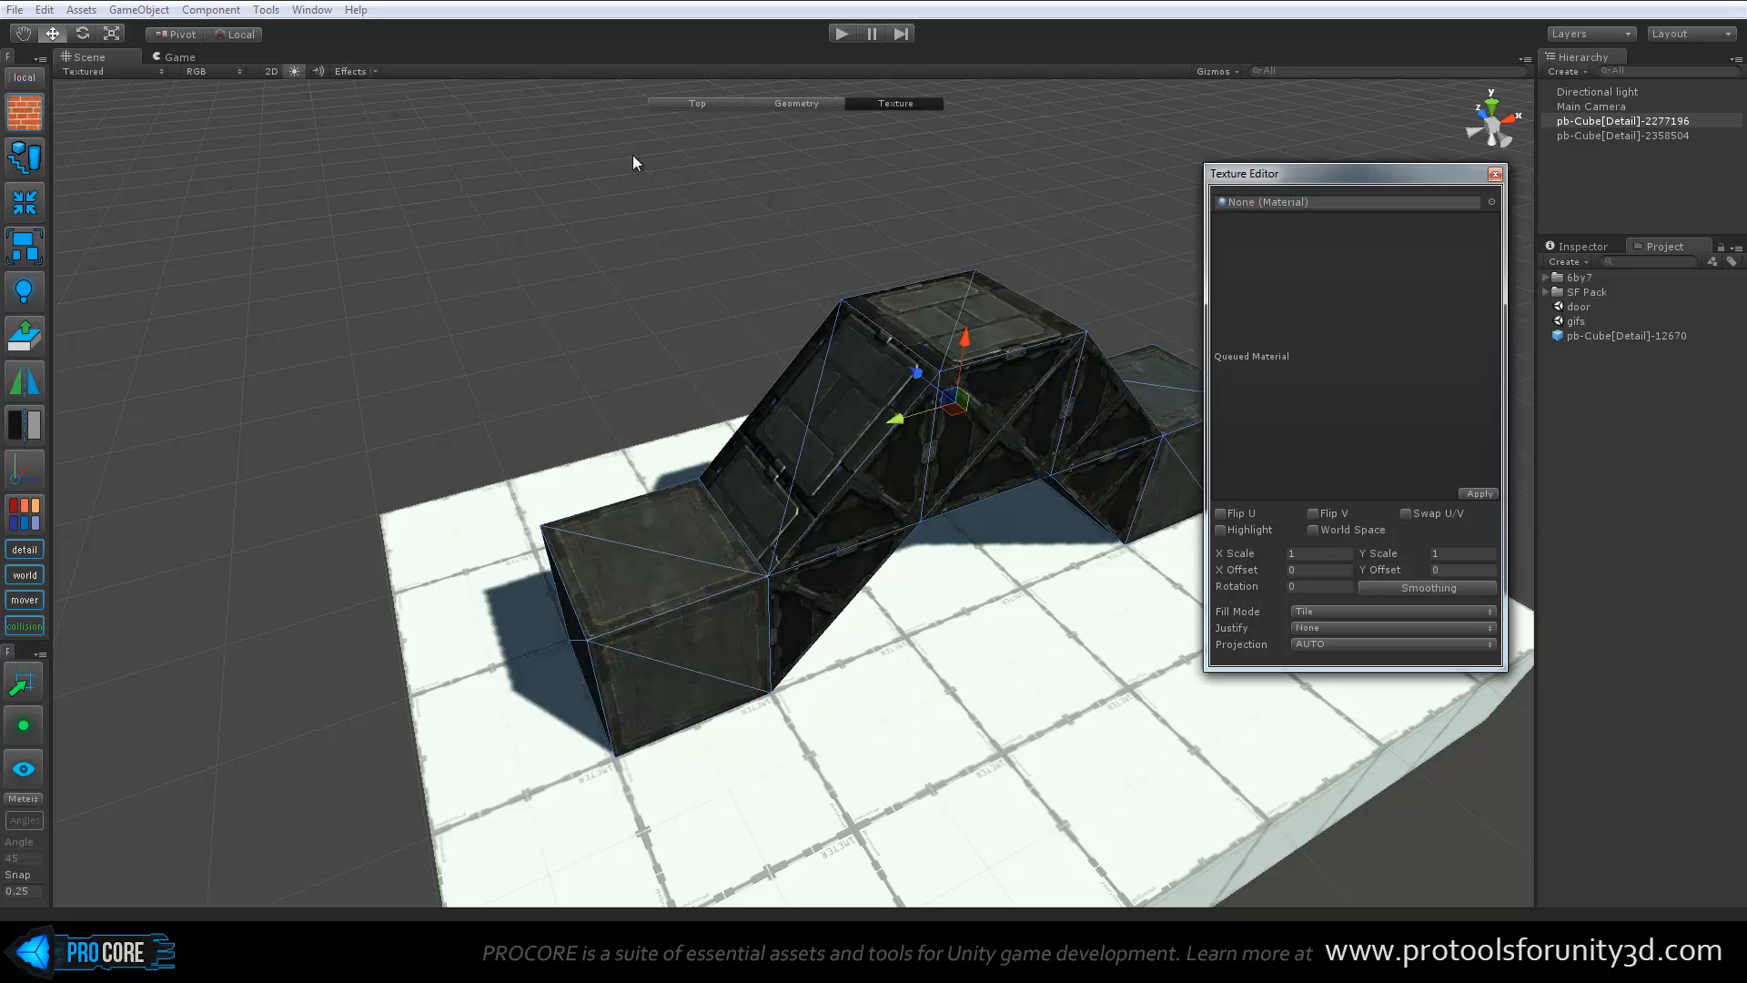
key("Escape")
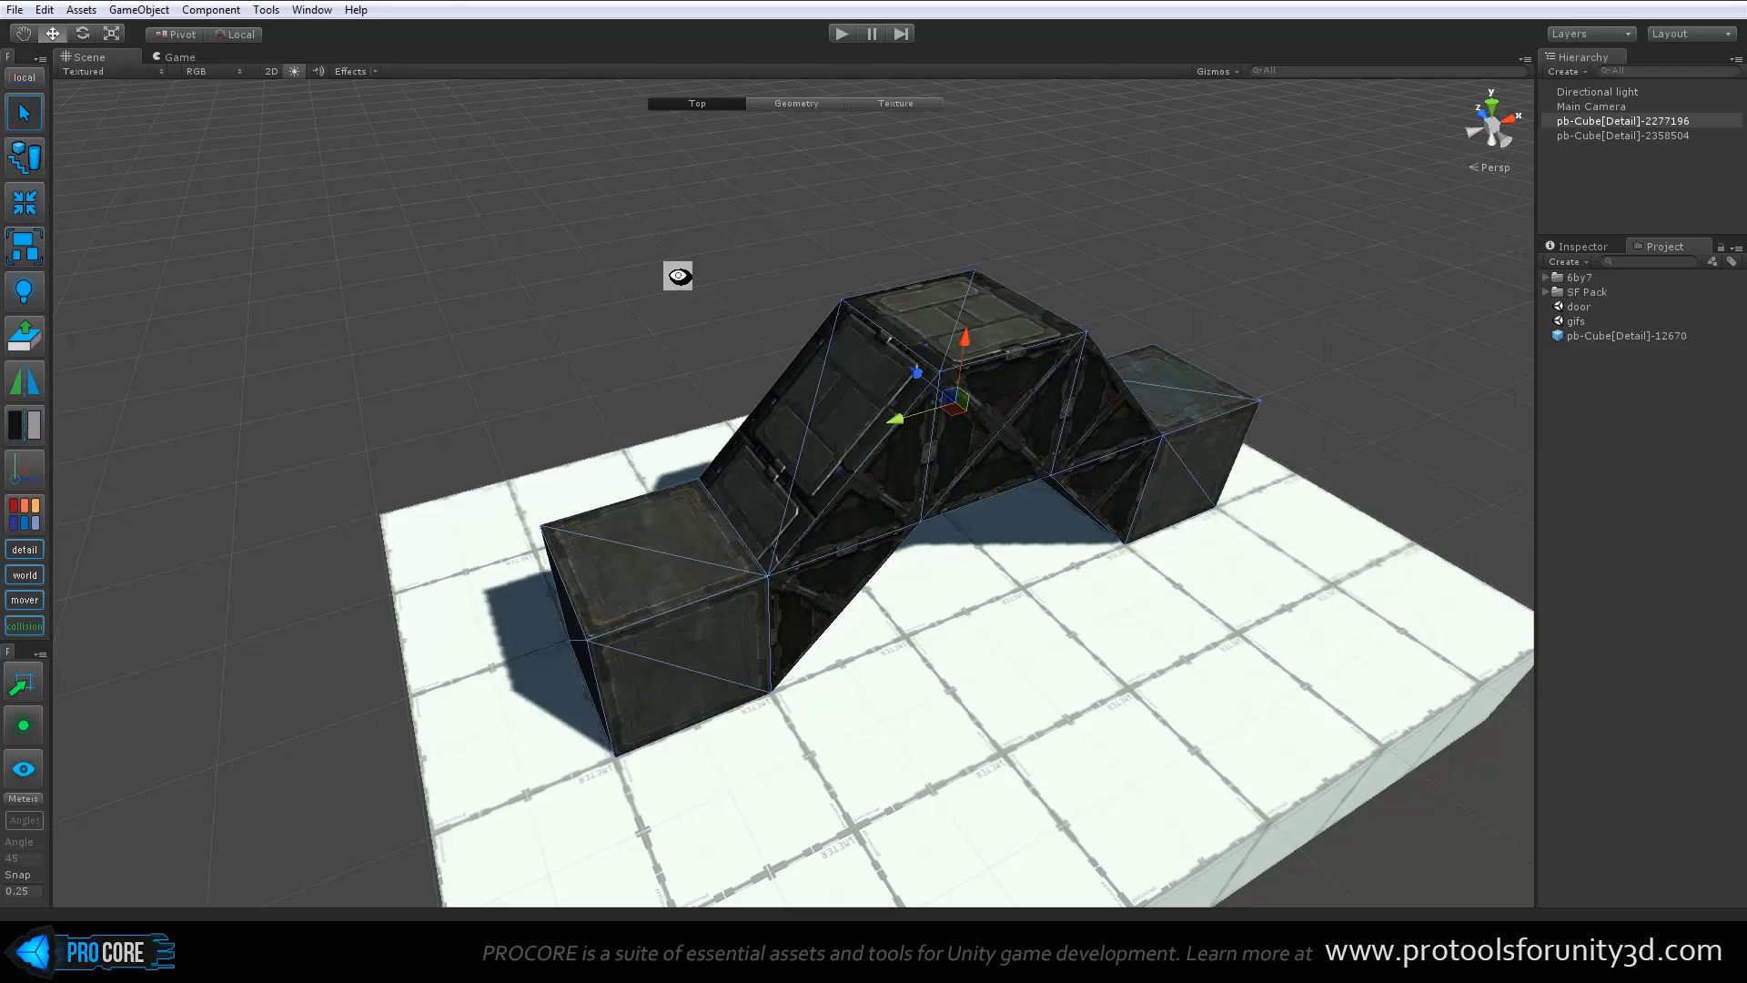
Enter Geometry editing, select the top face of the near end block and set the handle alignment to Plane
left_click_drag(678, 273, 696, 381, "alt")
key("g")
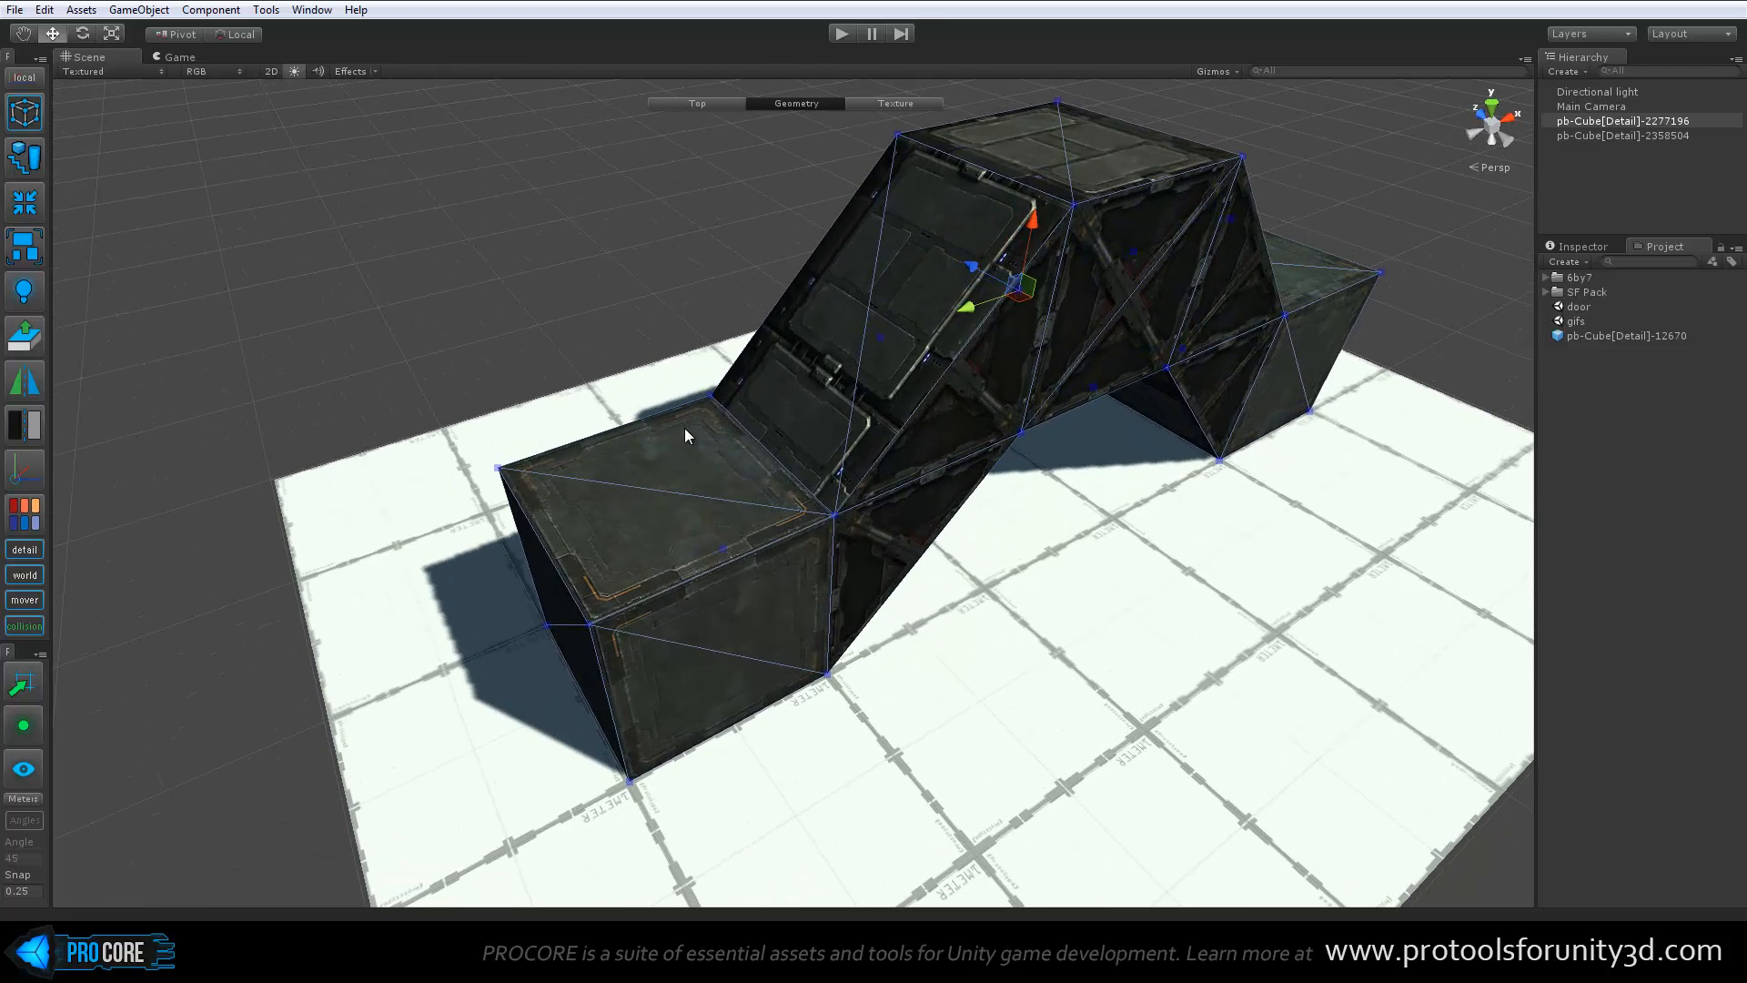
left_click(684, 428)
key("p")
left_click_drag(831, 435, 888, 333, "alt")
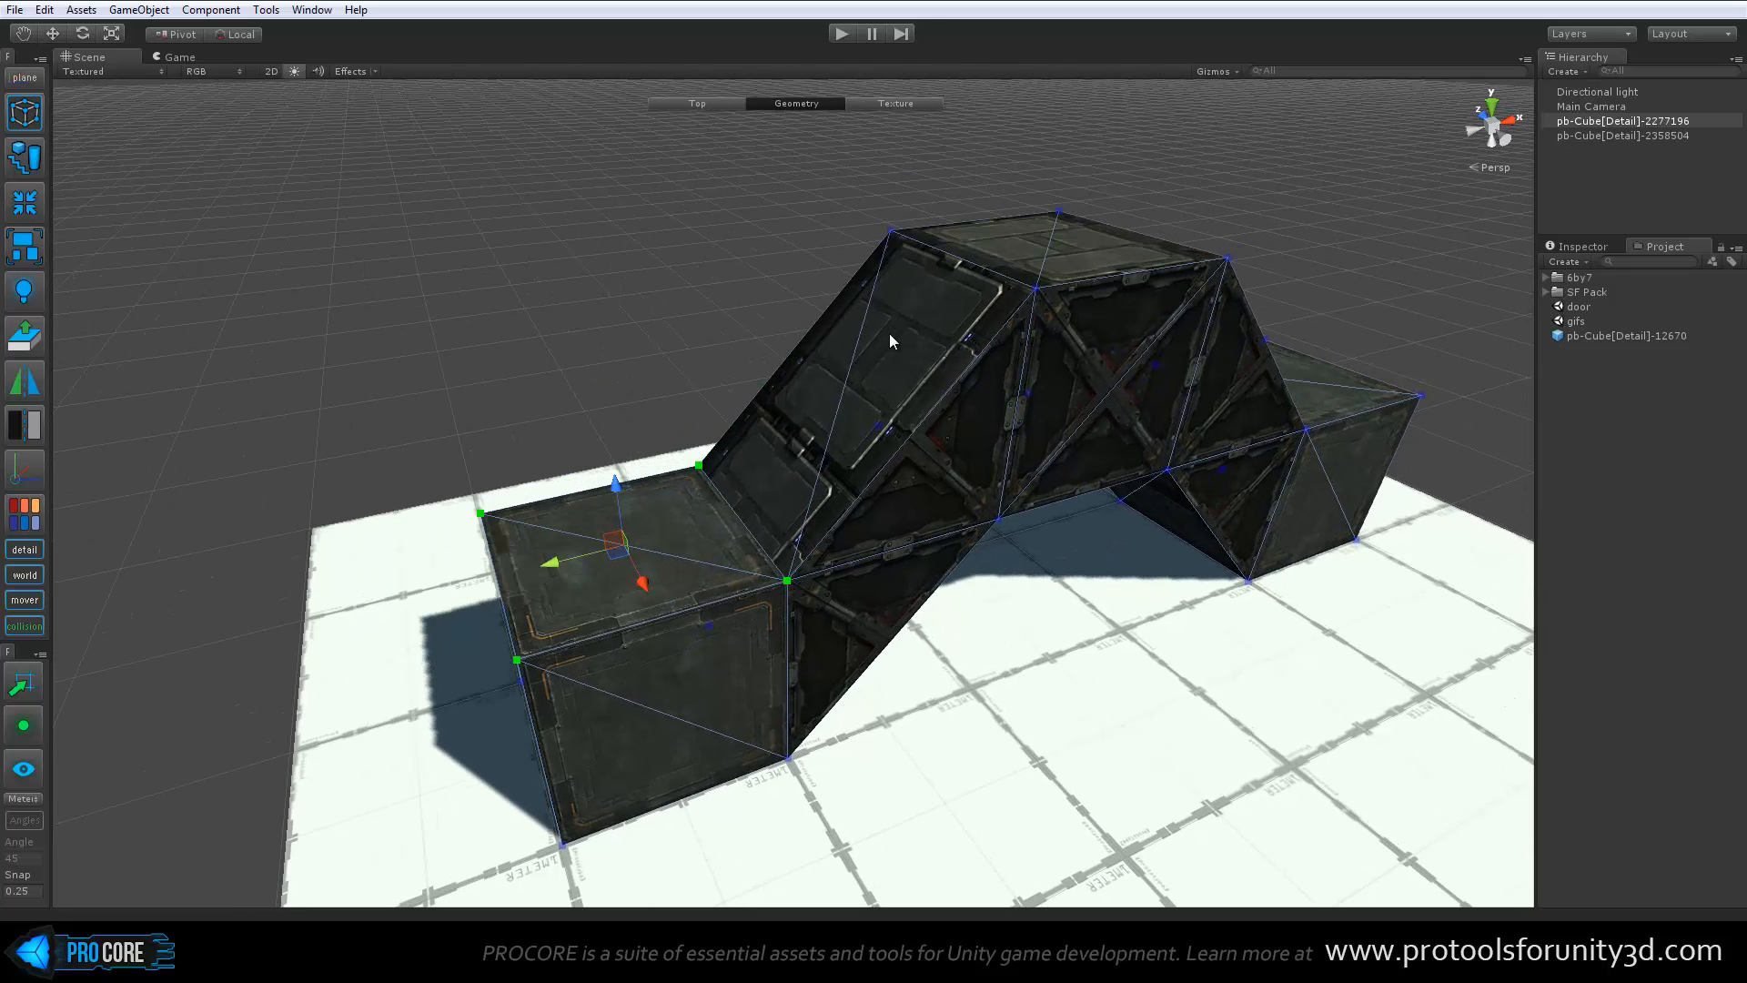
Select the sloped face and the bridge's four top vertices in turn, leaving a single top corner vertex selected
left_click(890, 340)
left_click(1038, 254)
left_click_drag(1142, 339, 1095, 371, "alt")
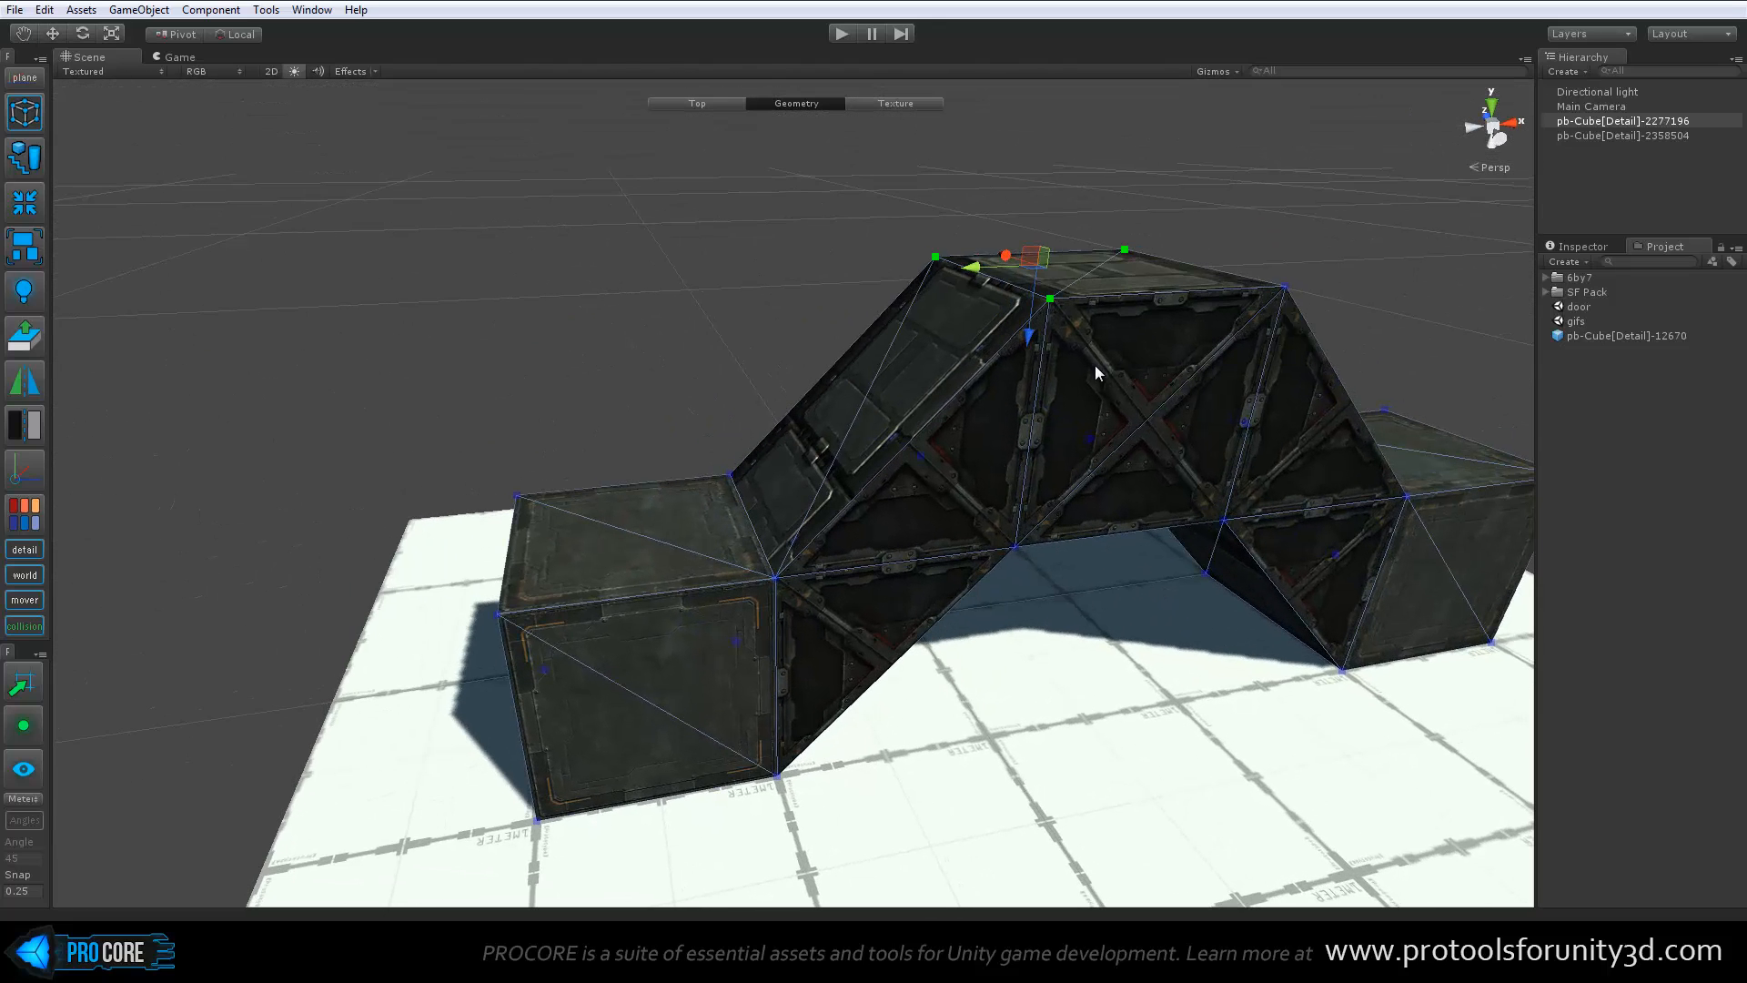
left_click_drag(742, 180, 1376, 375)
left_click_drag(789, 163, 1436, 359)
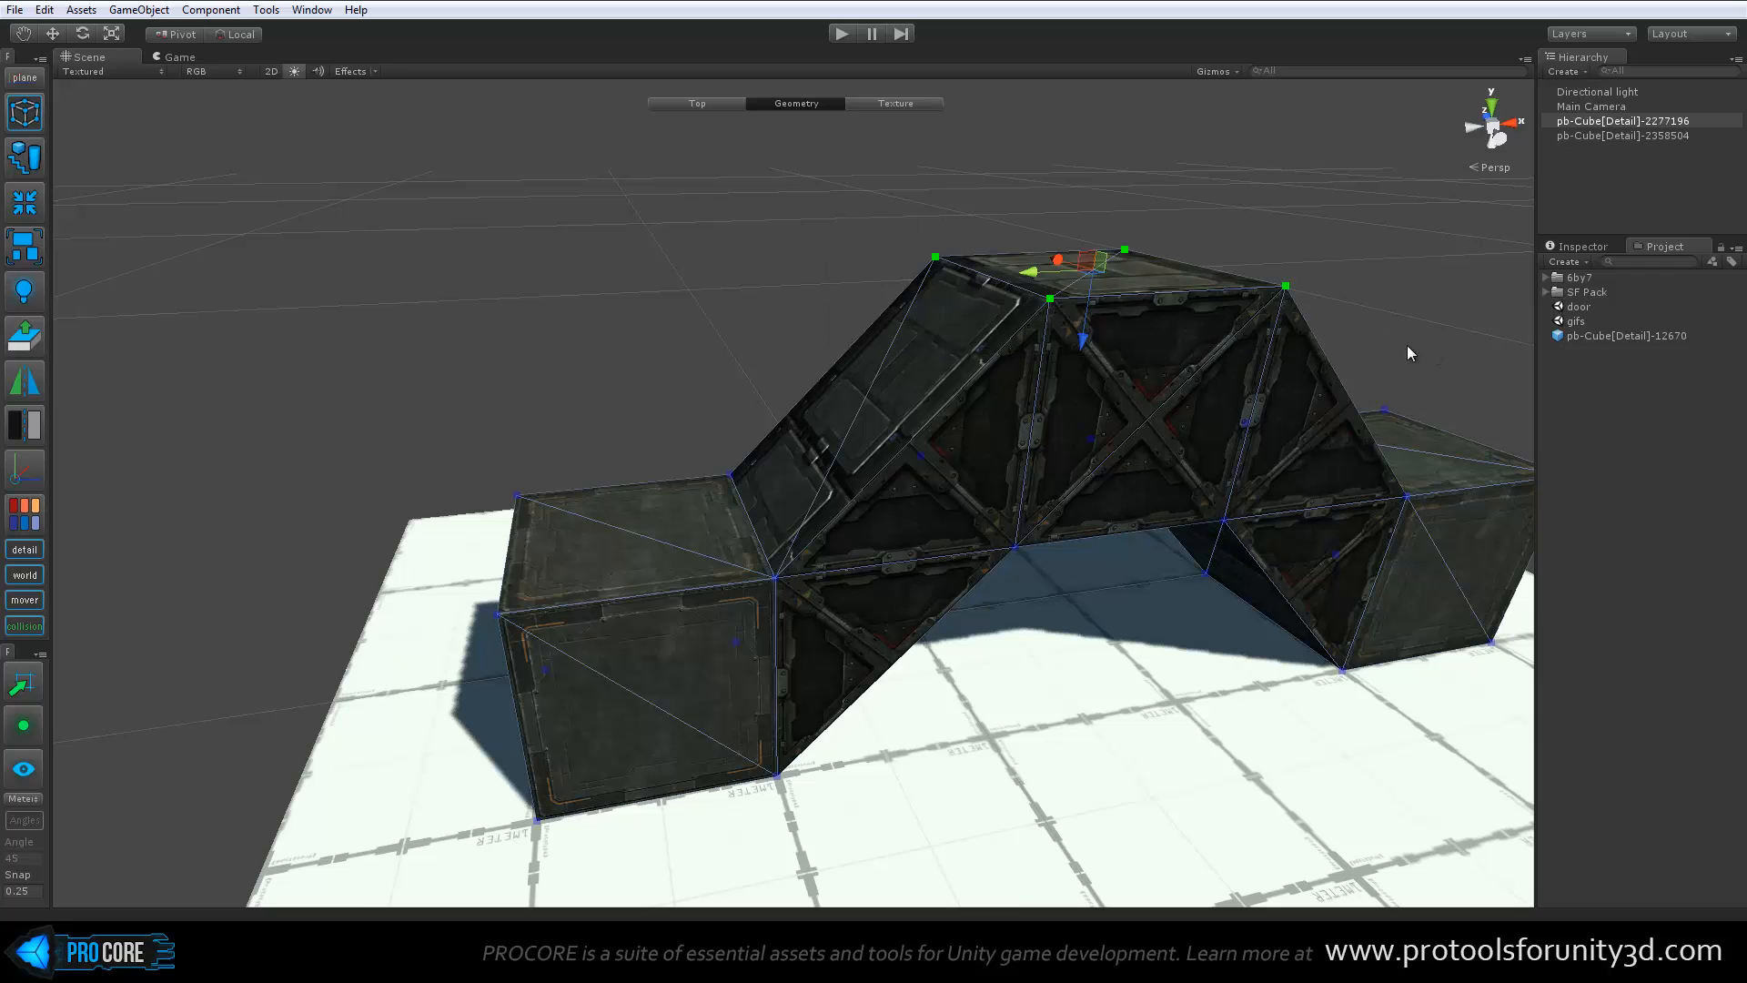
left_click_drag(813, 216, 1182, 340, "shift")
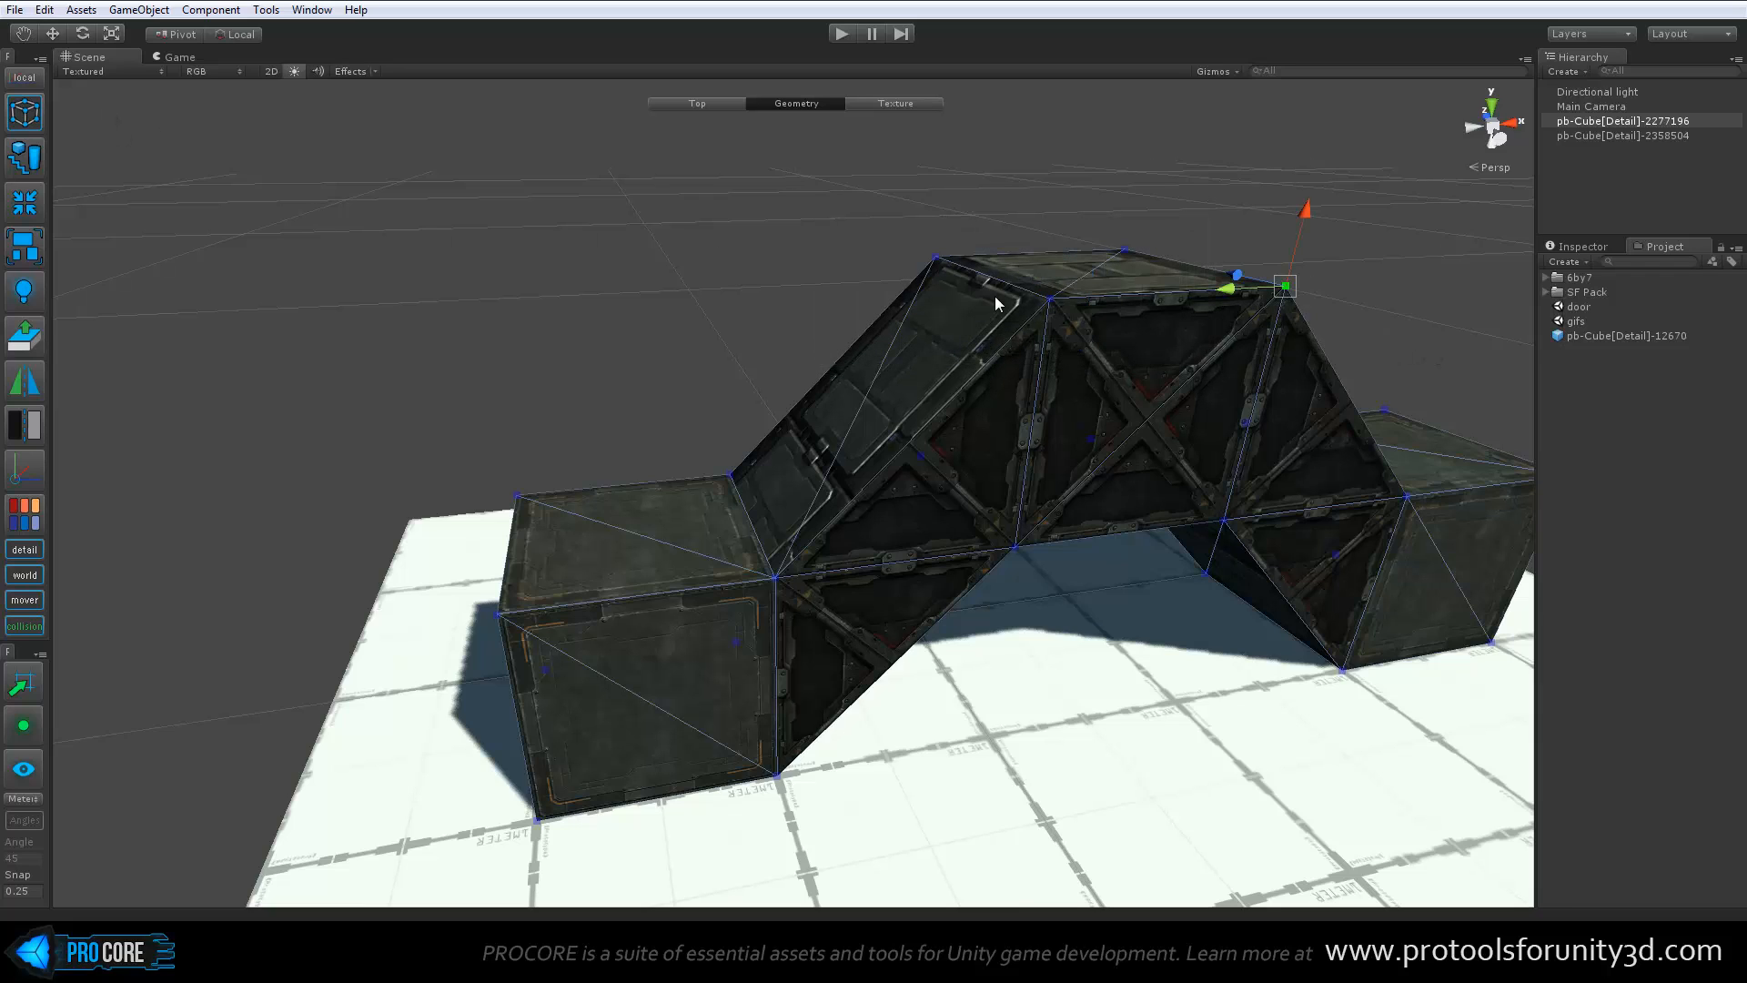
Add the vertices around the lower ramp to the selection and cycle the handle alignment to Global
left_click_drag(602, 264, 1048, 646, "shift")
key("p")
left_click_drag(637, 415, 674, 505, "alt")
left_click(22, 78)
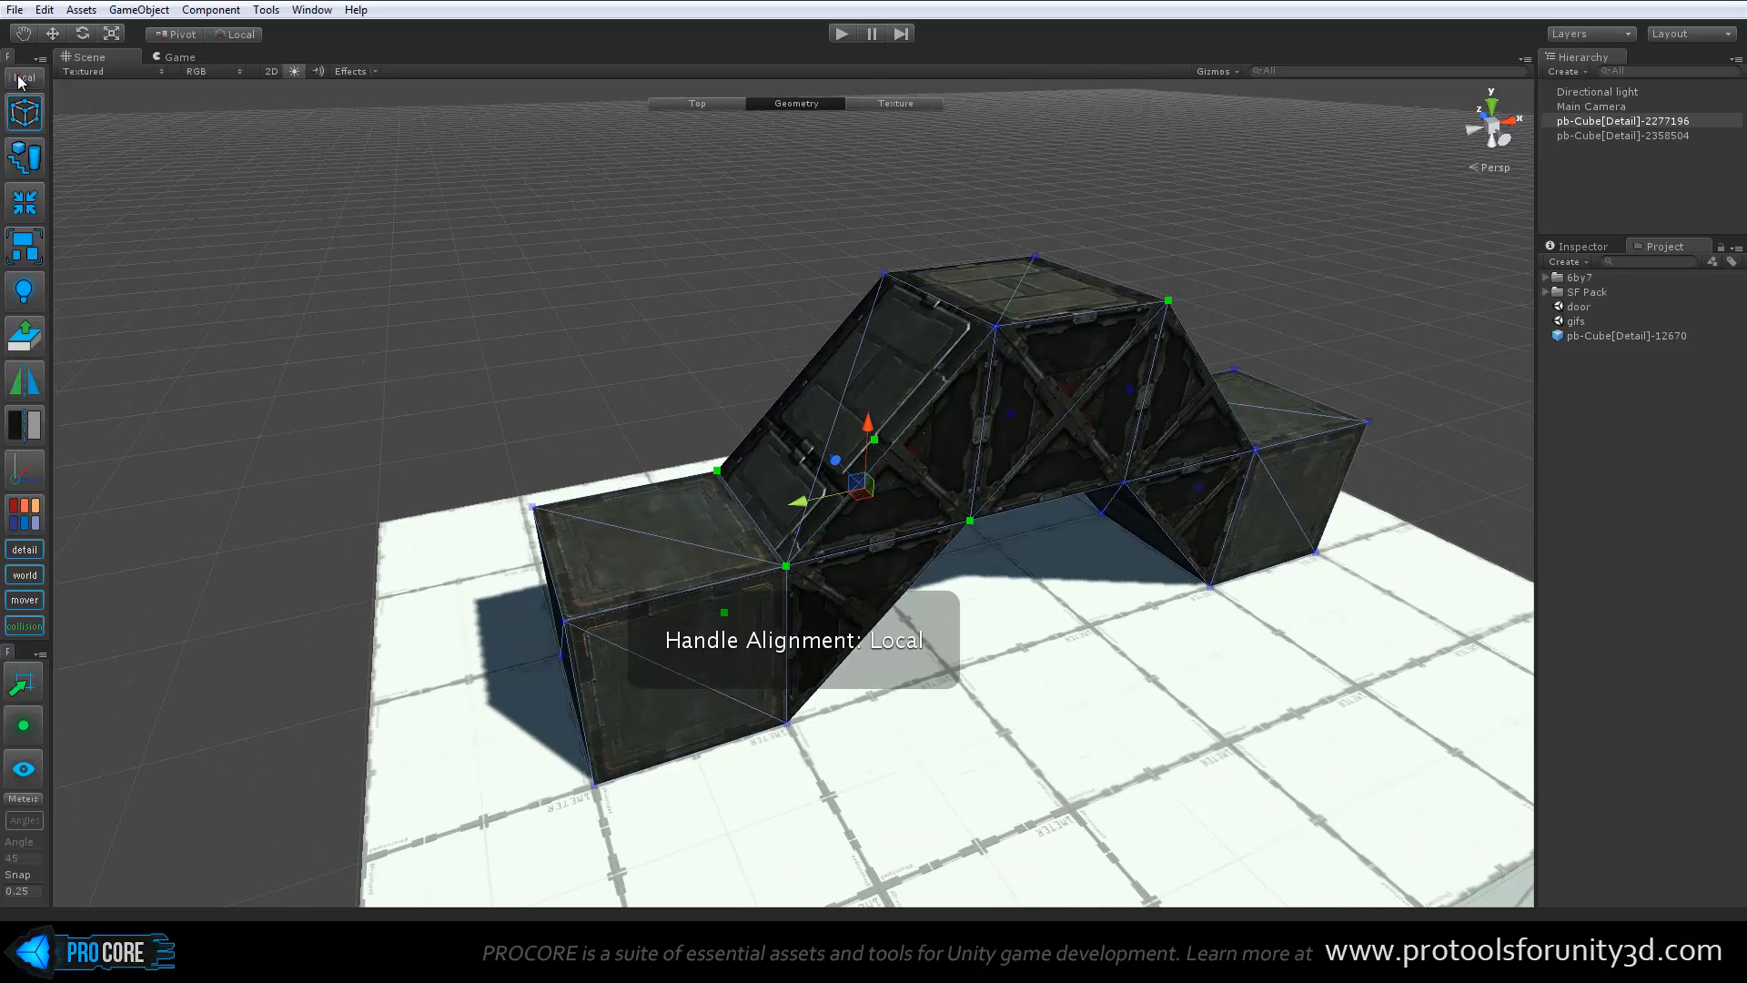
left_click_drag(568, 357, 635, 372, "alt")
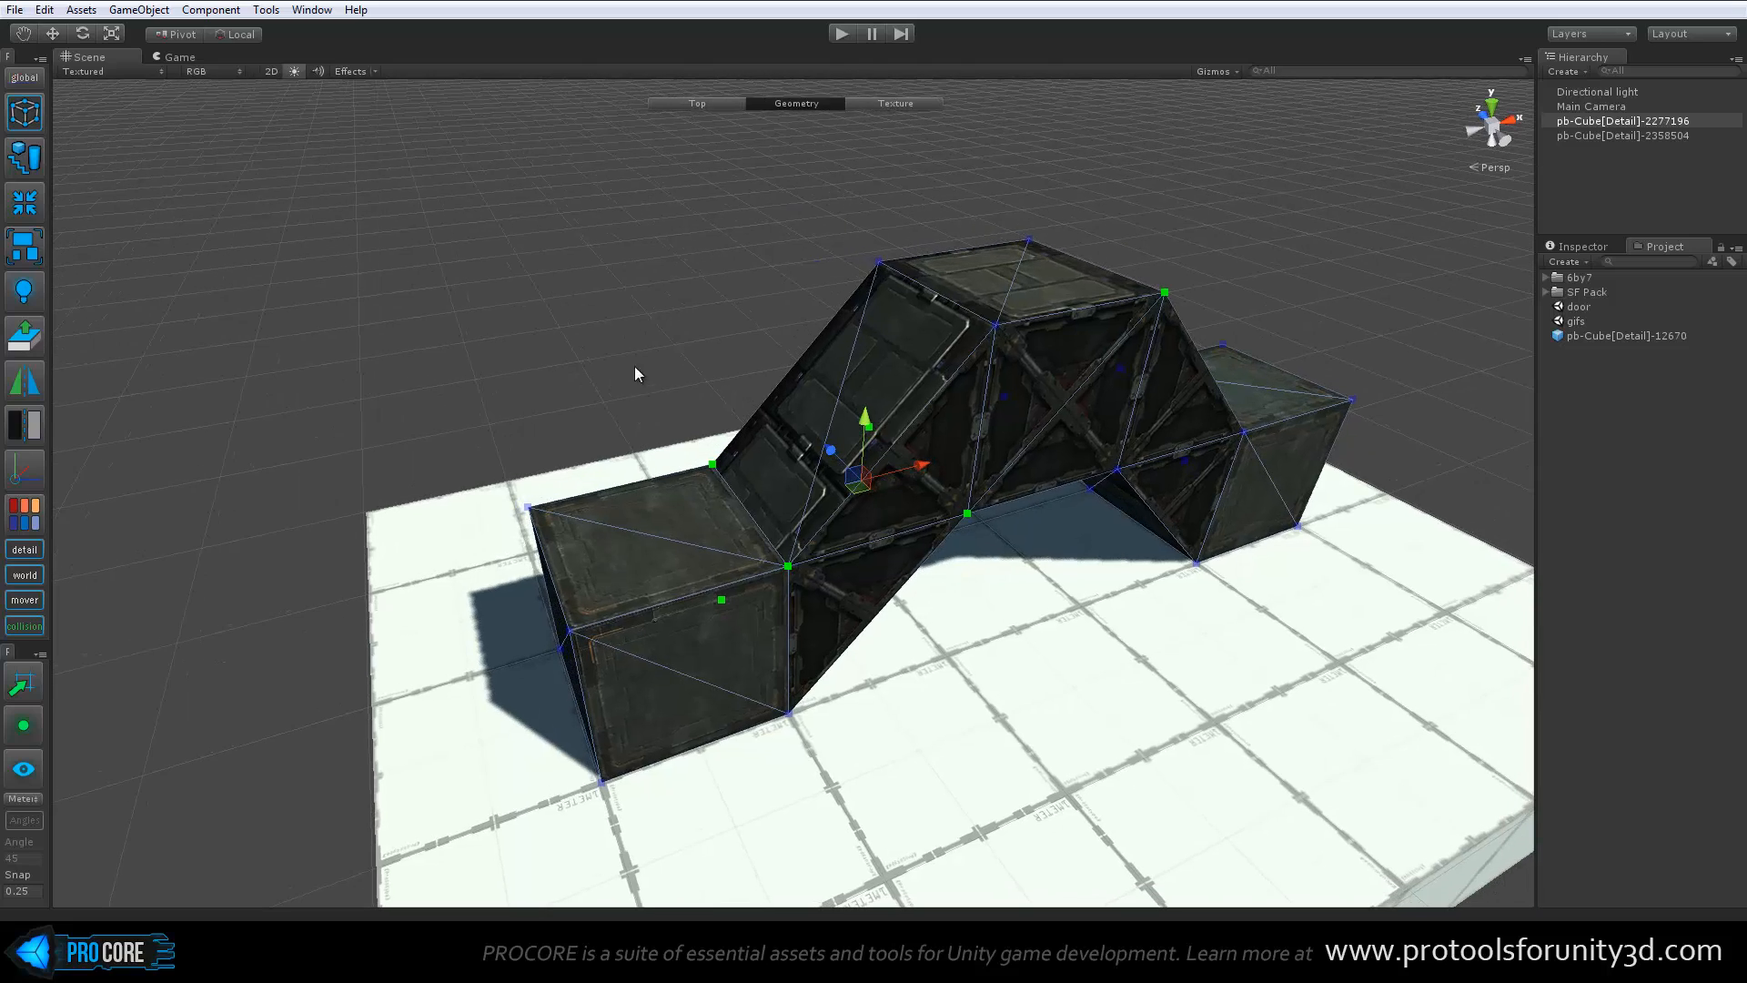
scroll(682, 404, "up", 4)
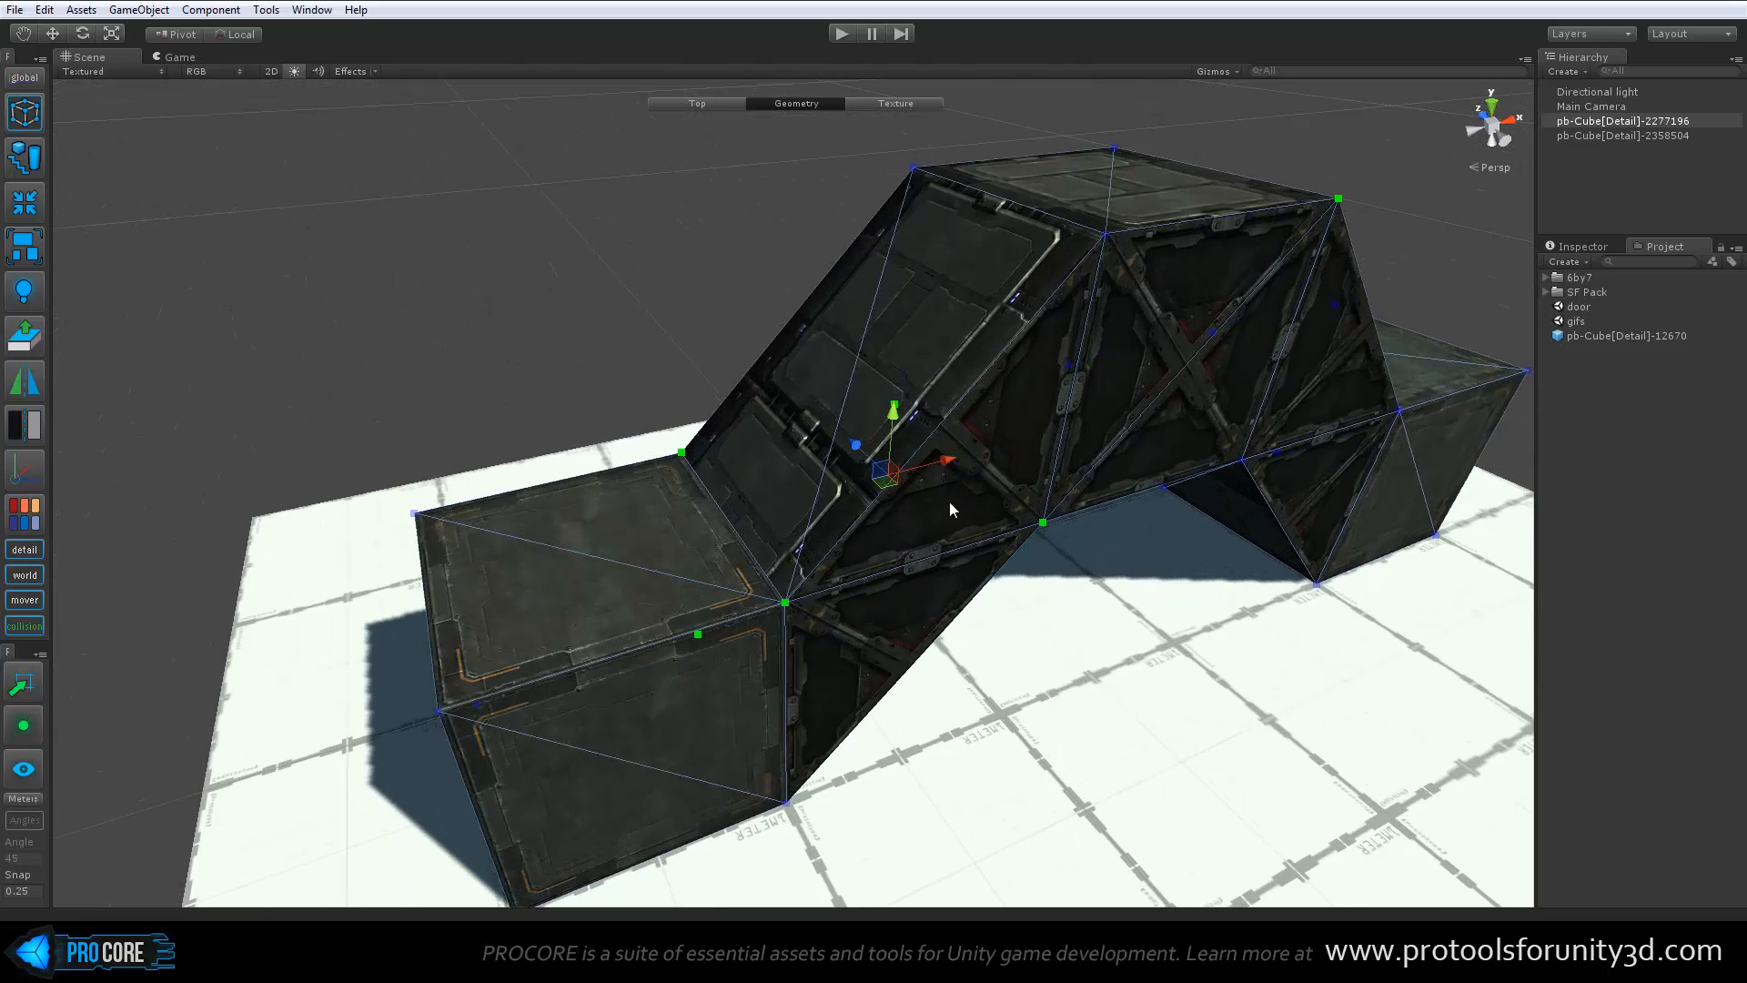
left_click_drag(986, 519, 944, 555, "alt")
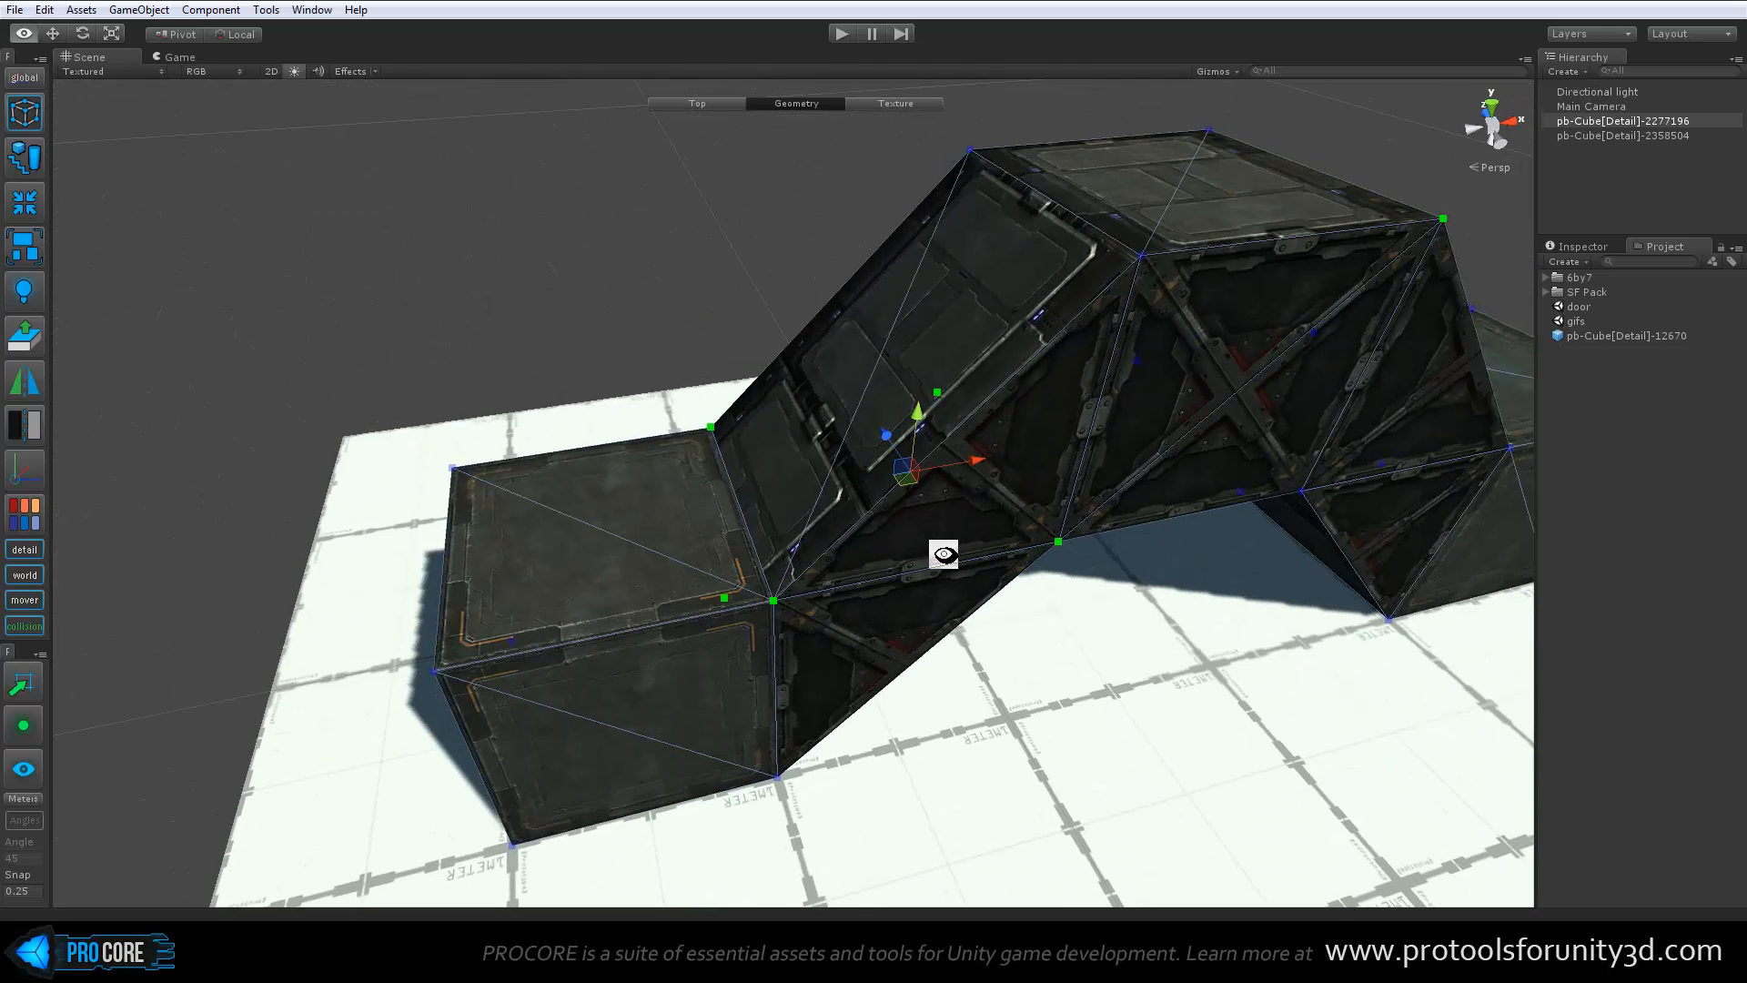
Set the handle alignment to Plane and select the near sloped face of the bridge
left_click(23, 78)
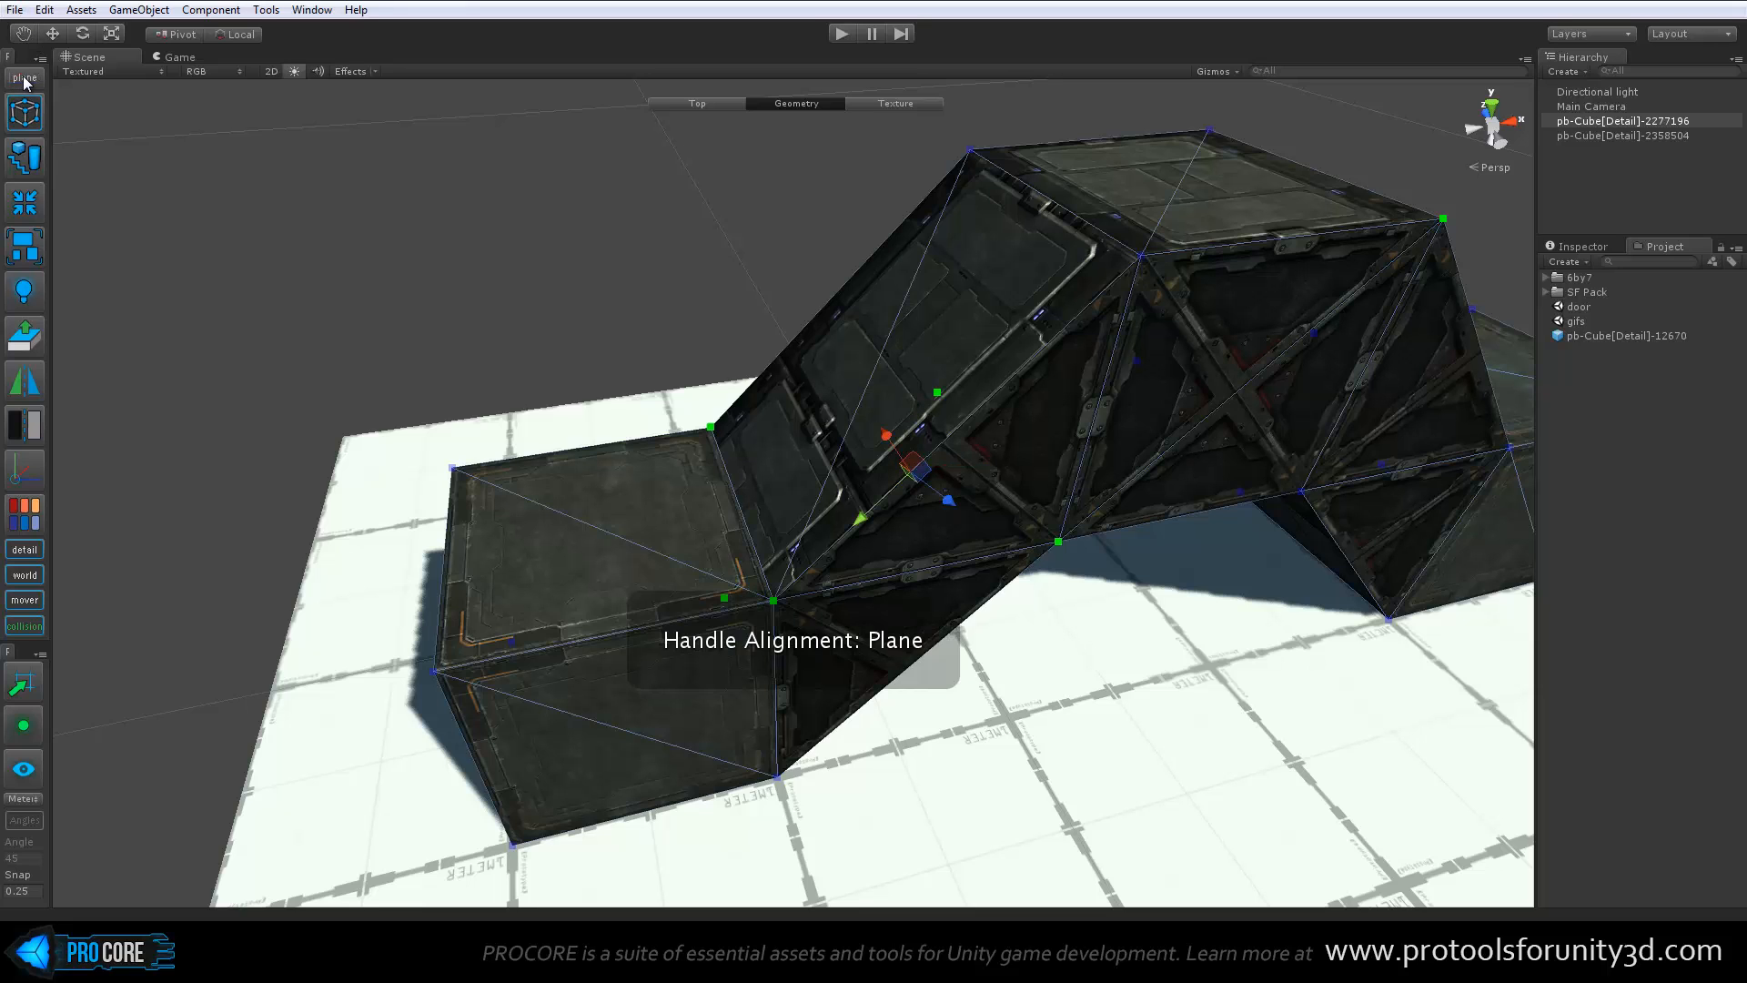
left_click(983, 288)
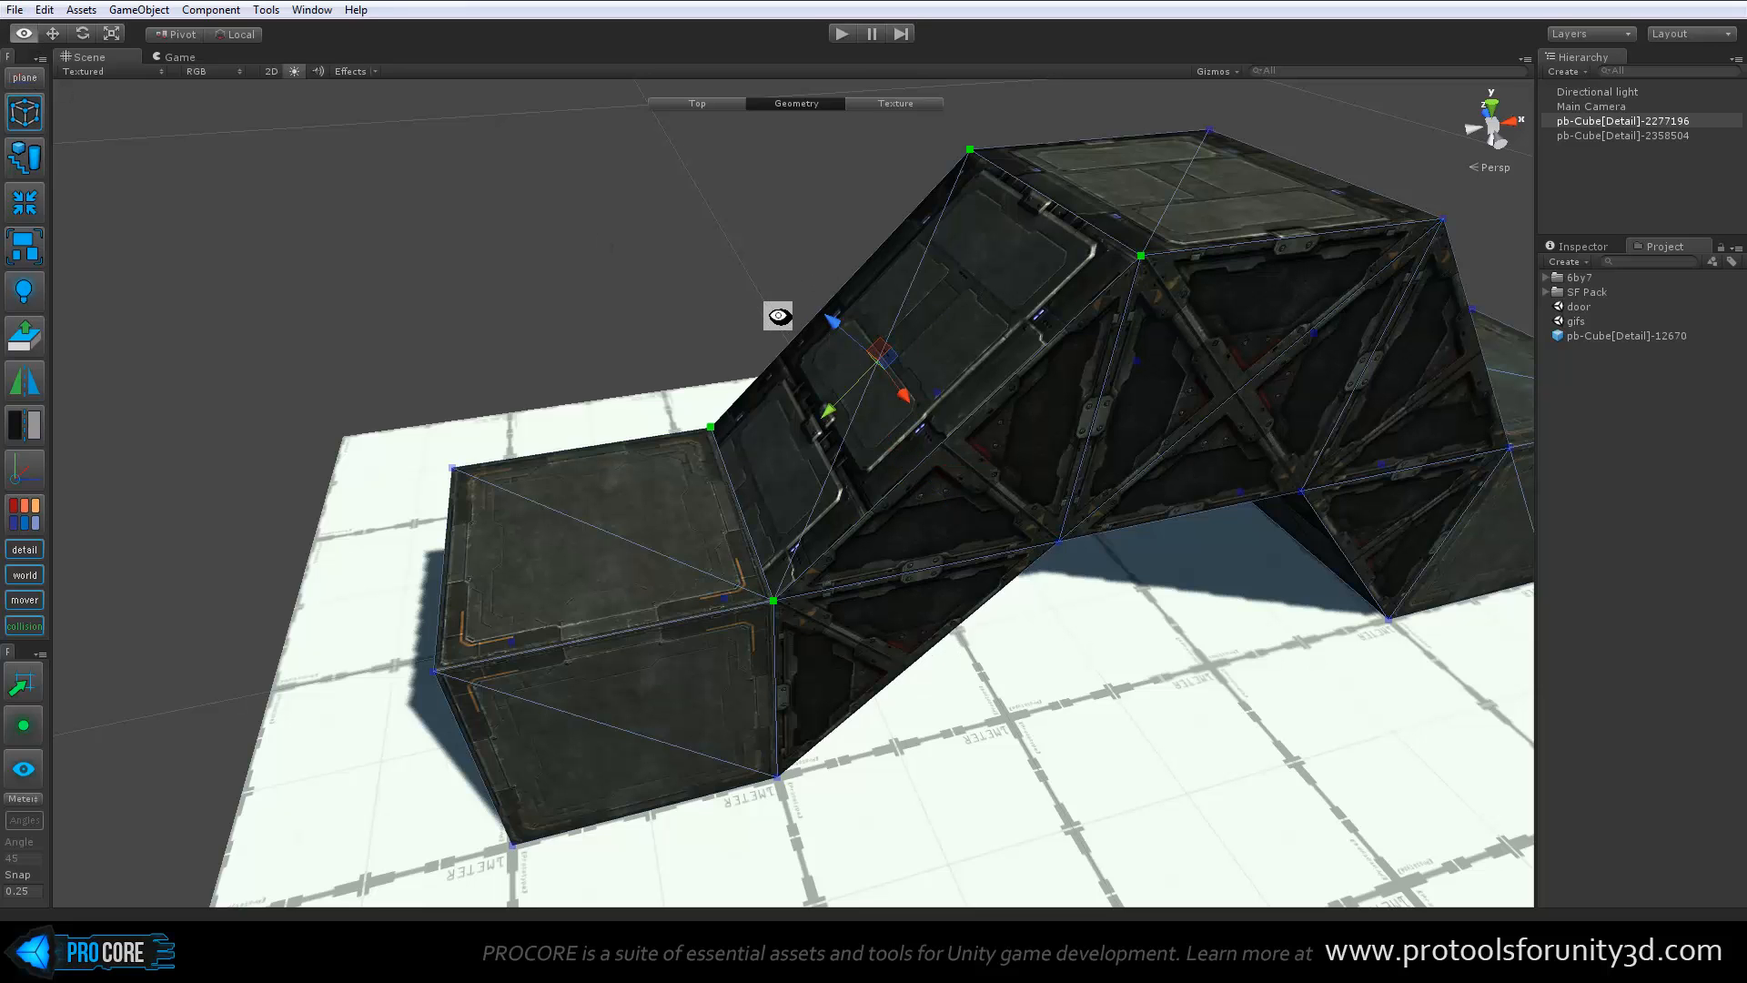
left_click_drag(780, 314, 837, 260, "alt")
left_click_drag(882, 464, 882, 374, "alt")
left_click_drag(937, 451, 890, 520, "alt")
Switch the handle alignment on the selected sloped face to Local, then to Global
left_click(25, 78)
scroll(897, 512, "down", 5)
left_click_drag(989, 497, 946, 500, "alt")
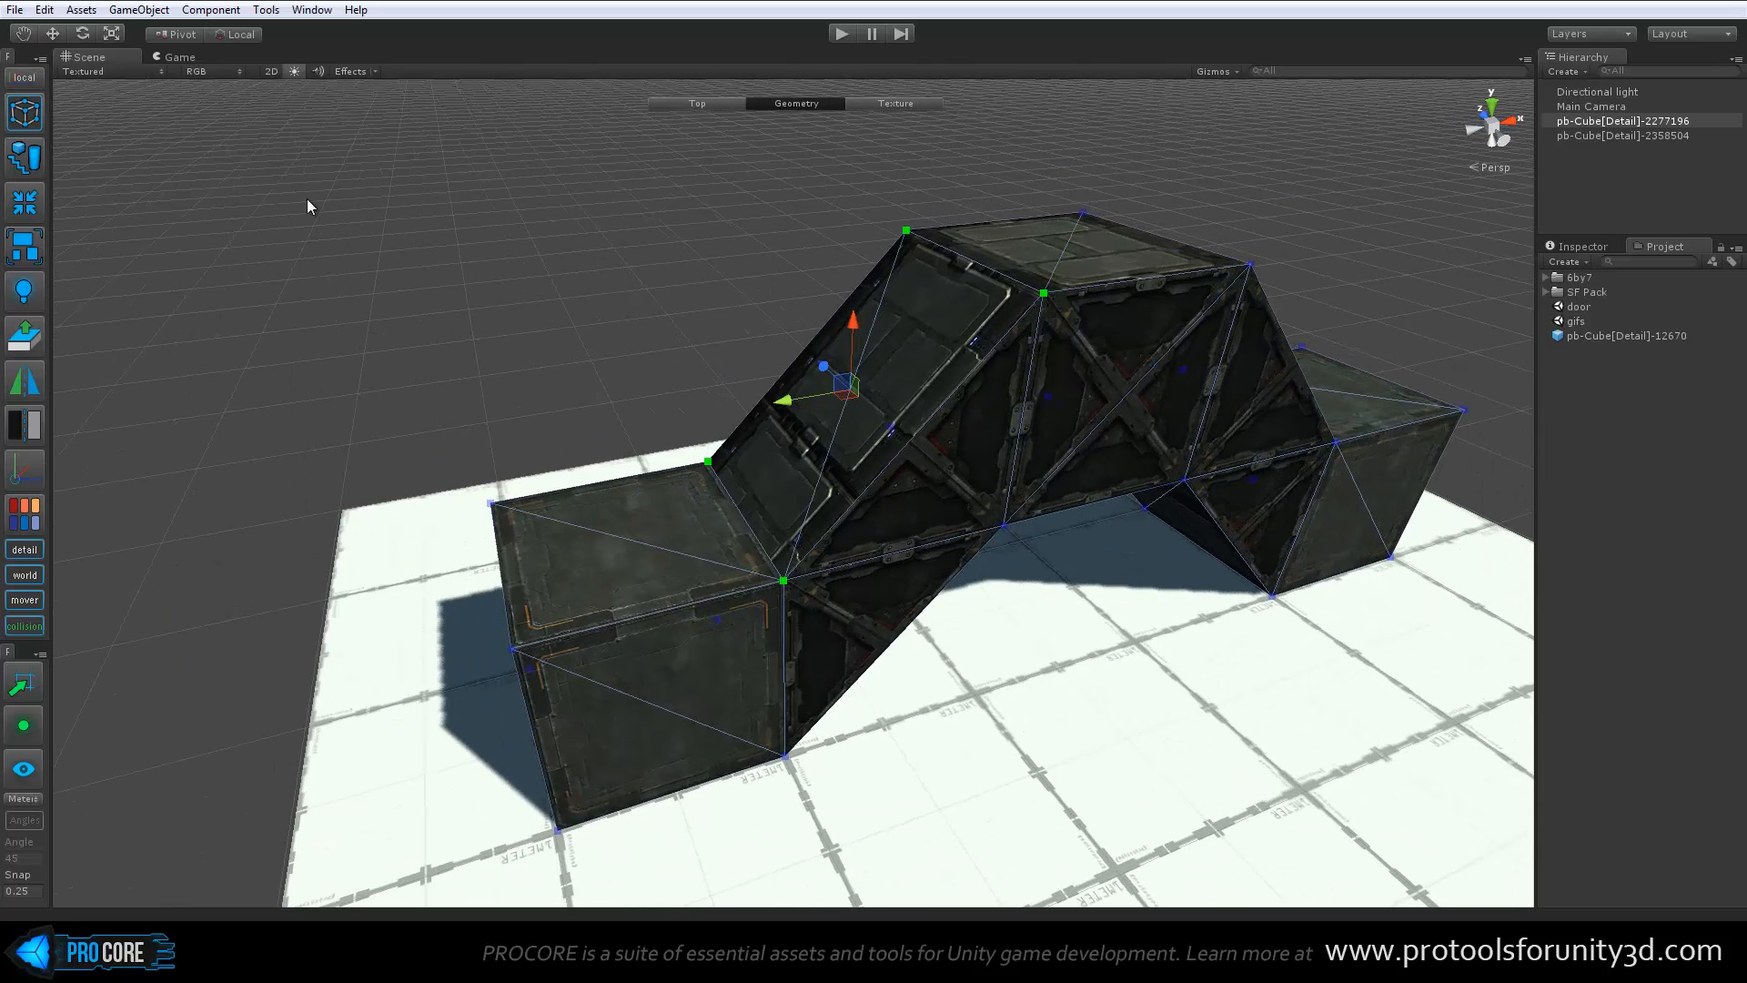
left_click(32, 80)
left_click_drag(1073, 357, 928, 337, "alt")
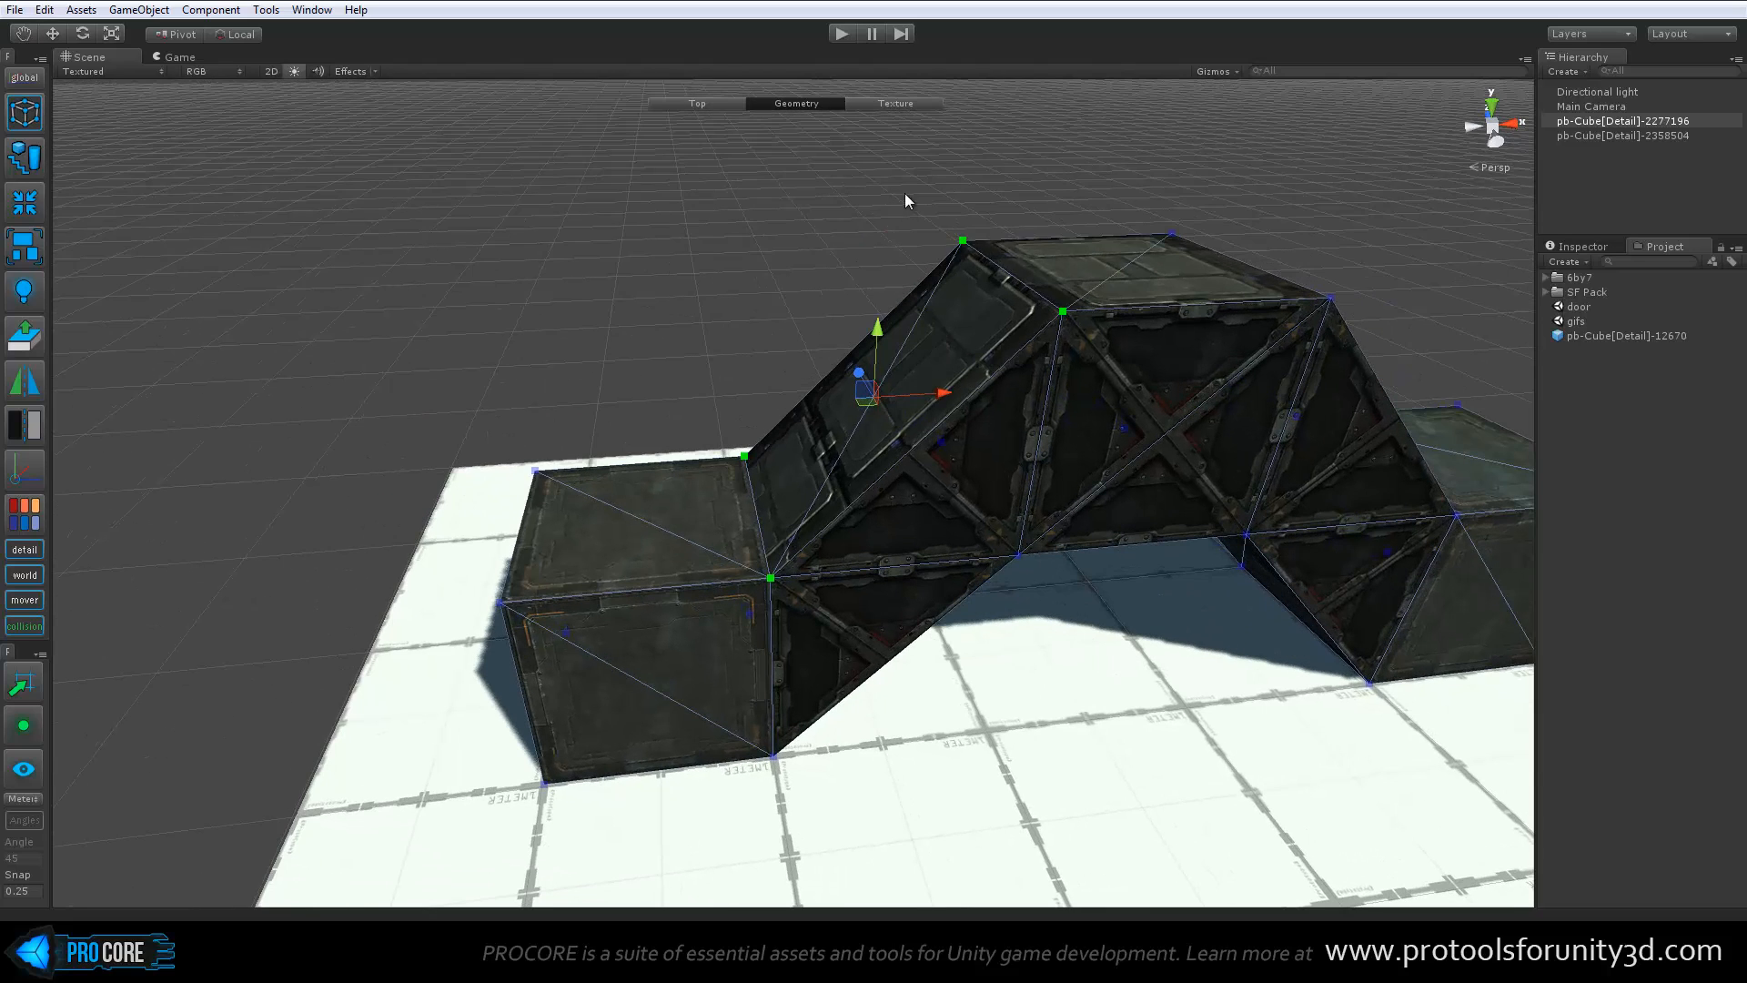
Select the four top vertices of the bridge, try scaling them uniformly and undo the scaling
left_click_drag(888, 192, 1400, 375)
left_click_drag(1125, 479, 1074, 469, "alt")
scroll(1073, 469, "down", 4)
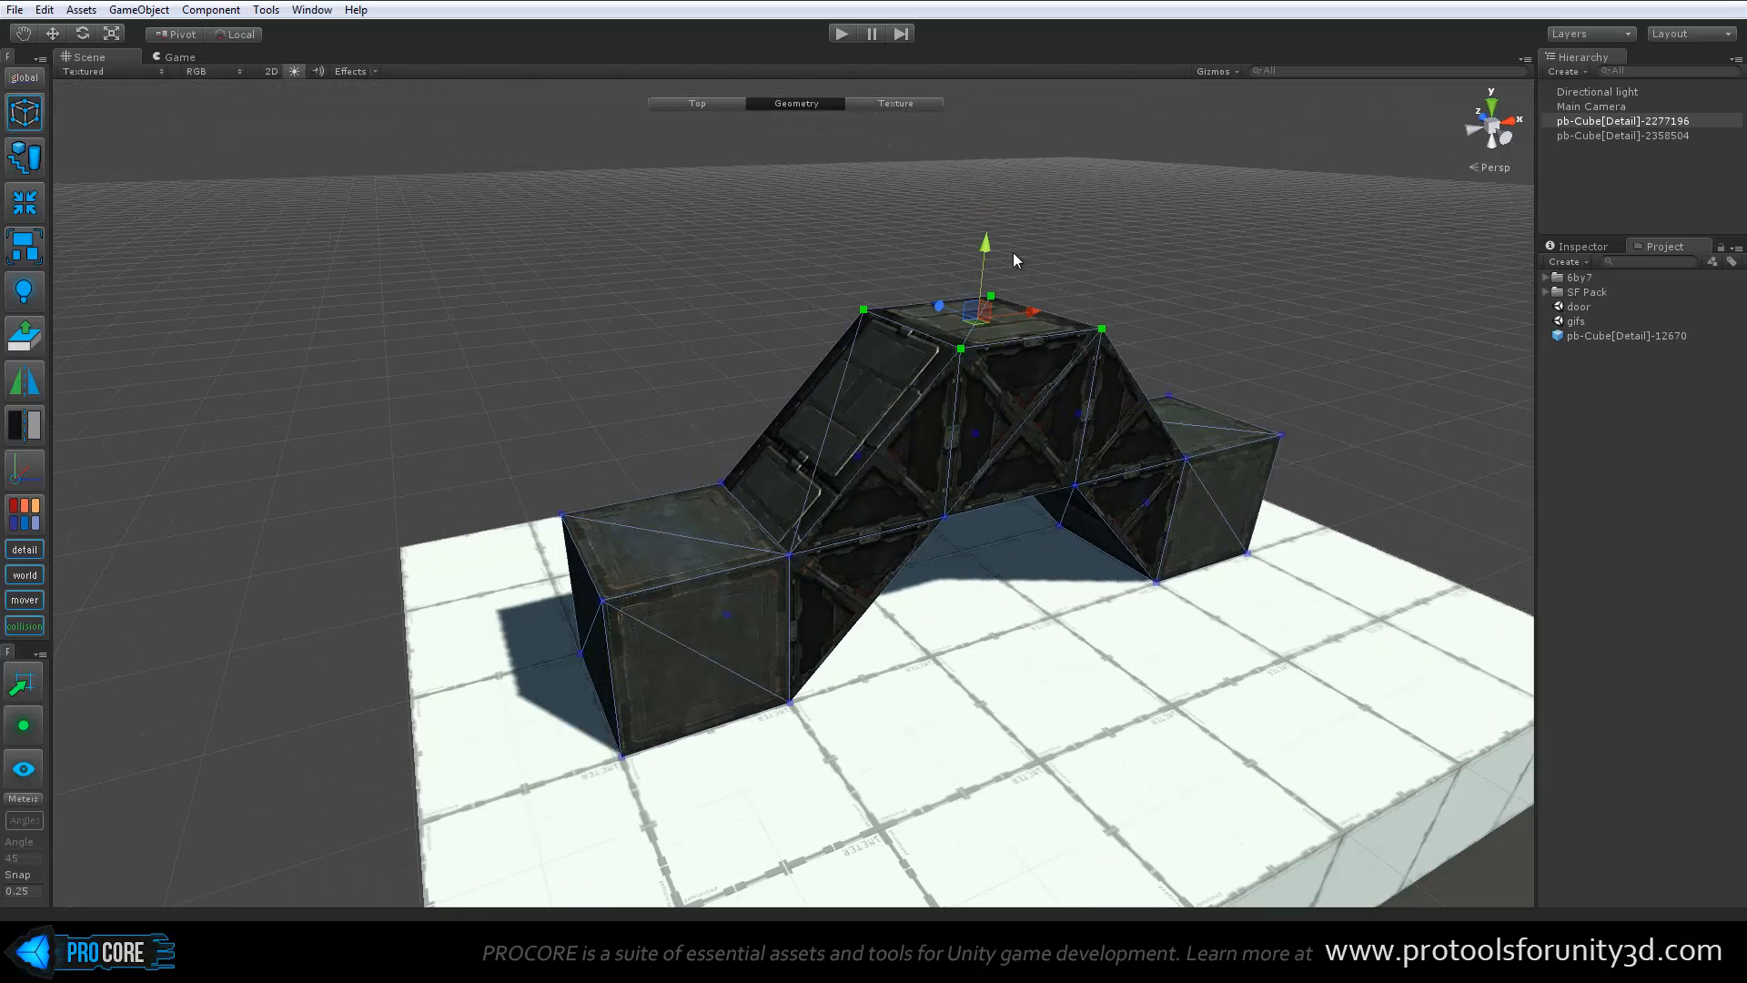
key("r")
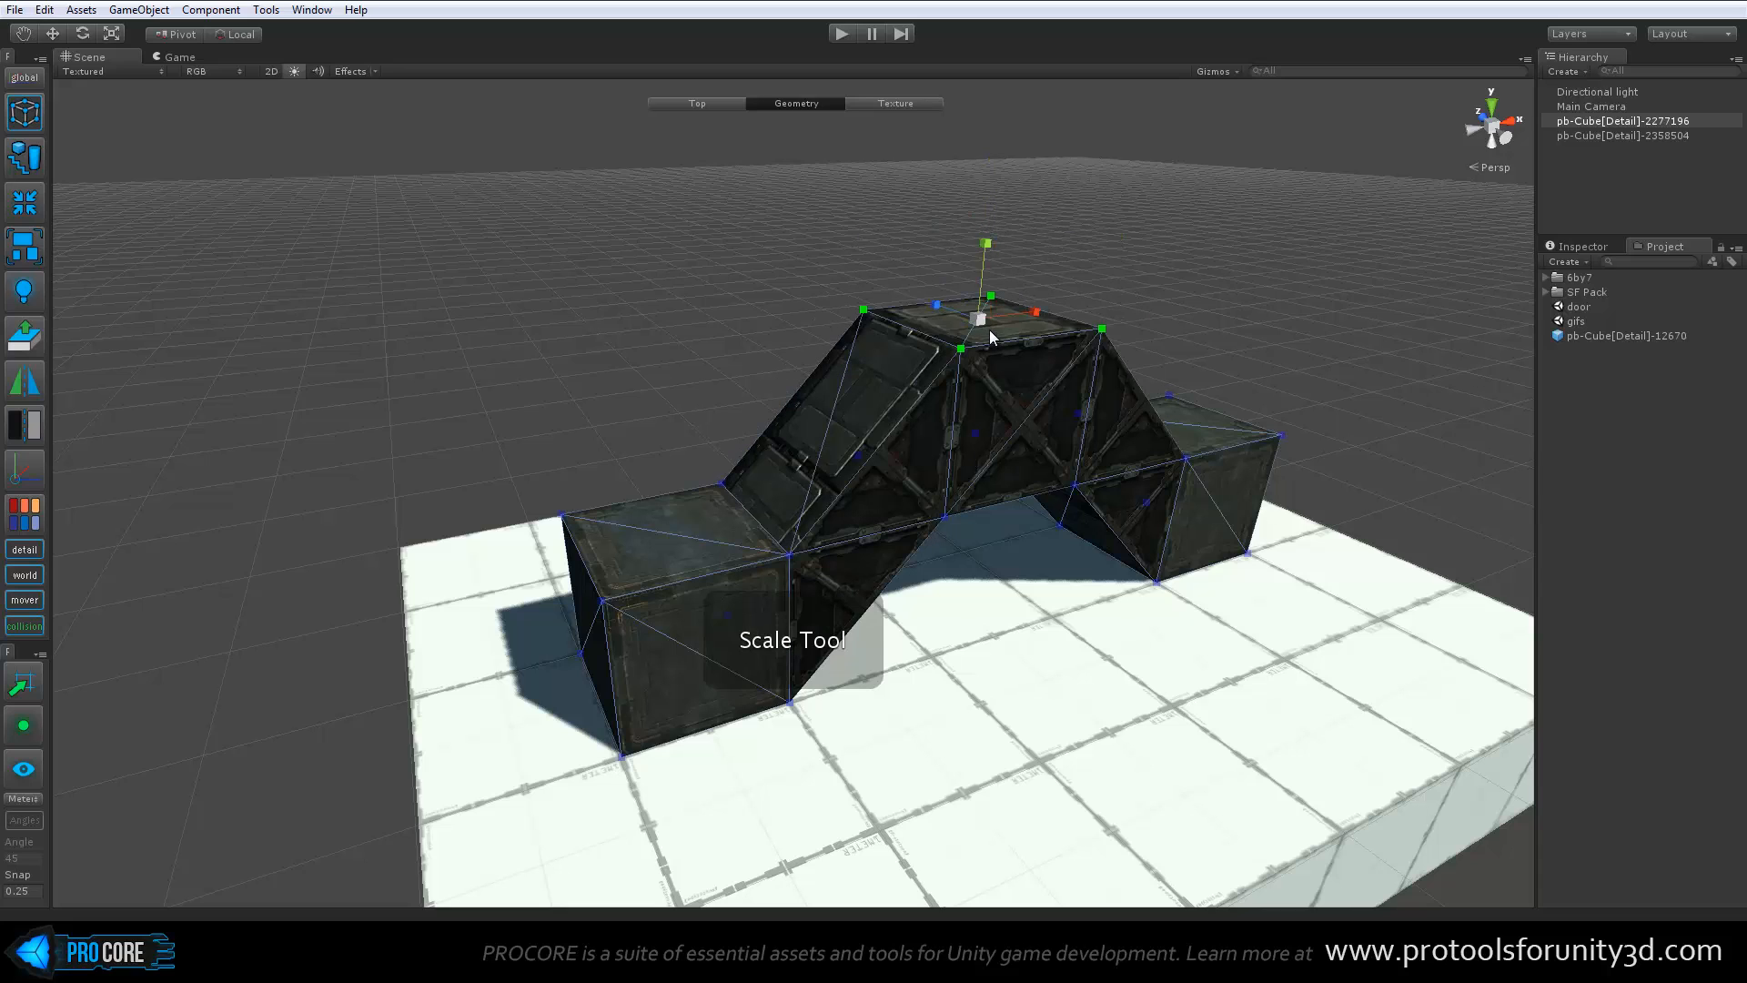
left_click_drag(978, 320, 978, 350)
key("ctrl+z")
Try rotating the bridge's top vertices with the Rotate tool and undo the rotation
key("e")
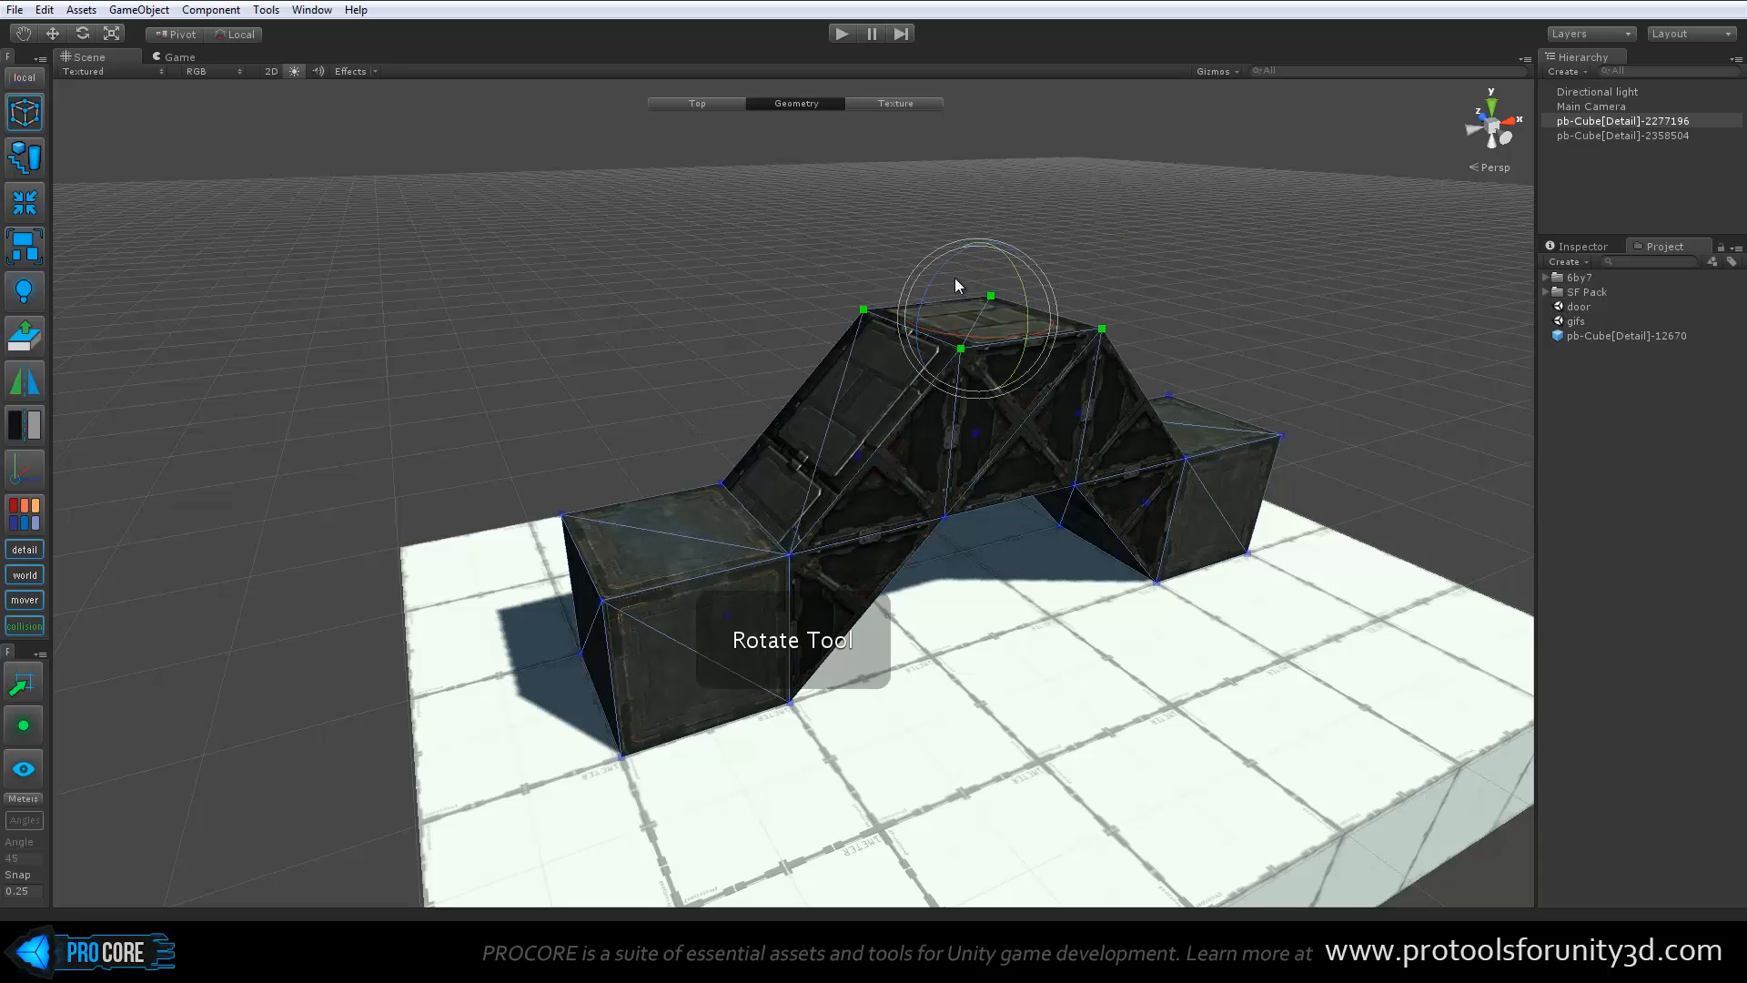
left_click_drag(929, 285, 916, 325)
key("ctrl+z")
Select the bridge's sloped face, its top face, the far block's top and the near block's top in turn
left_click_drag(843, 422, 1010, 496, "alt")
left_click(810, 411)
left_click(1089, 324)
left_click(1349, 451)
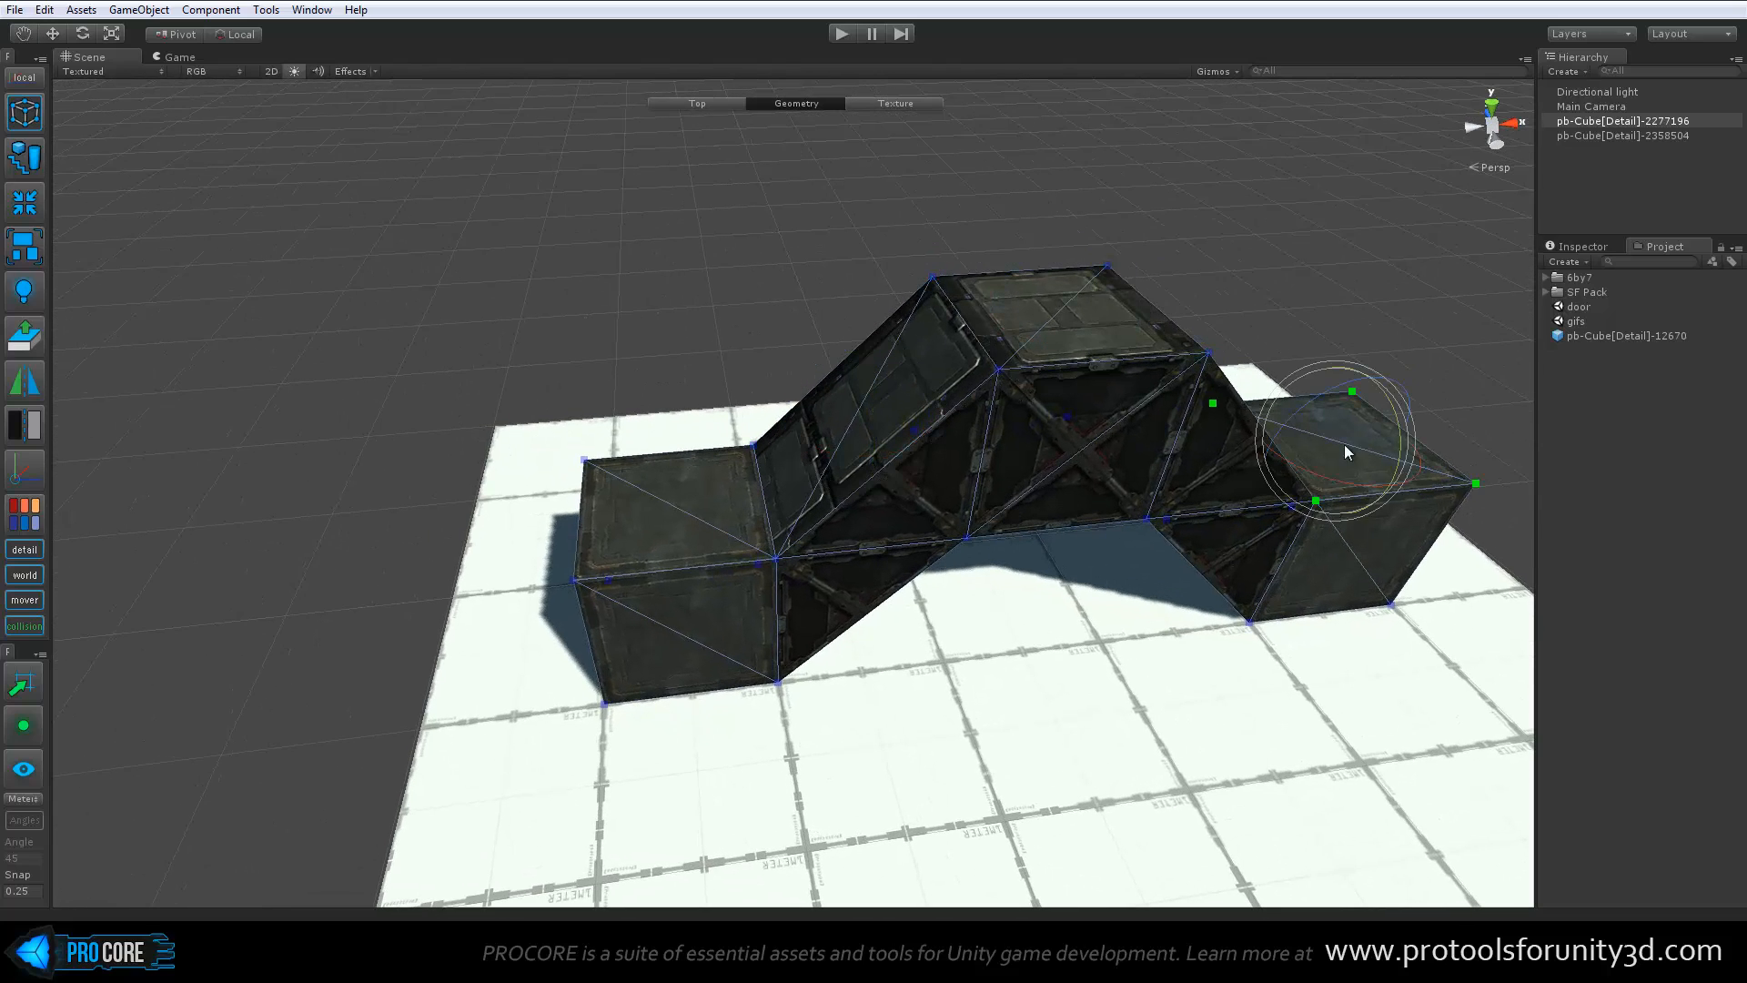
left_click(662, 515)
Select the outer top edge vertices of the near block and move them down to the floor to form a ramp
left_click_drag(664, 517, 647, 555, "alt")
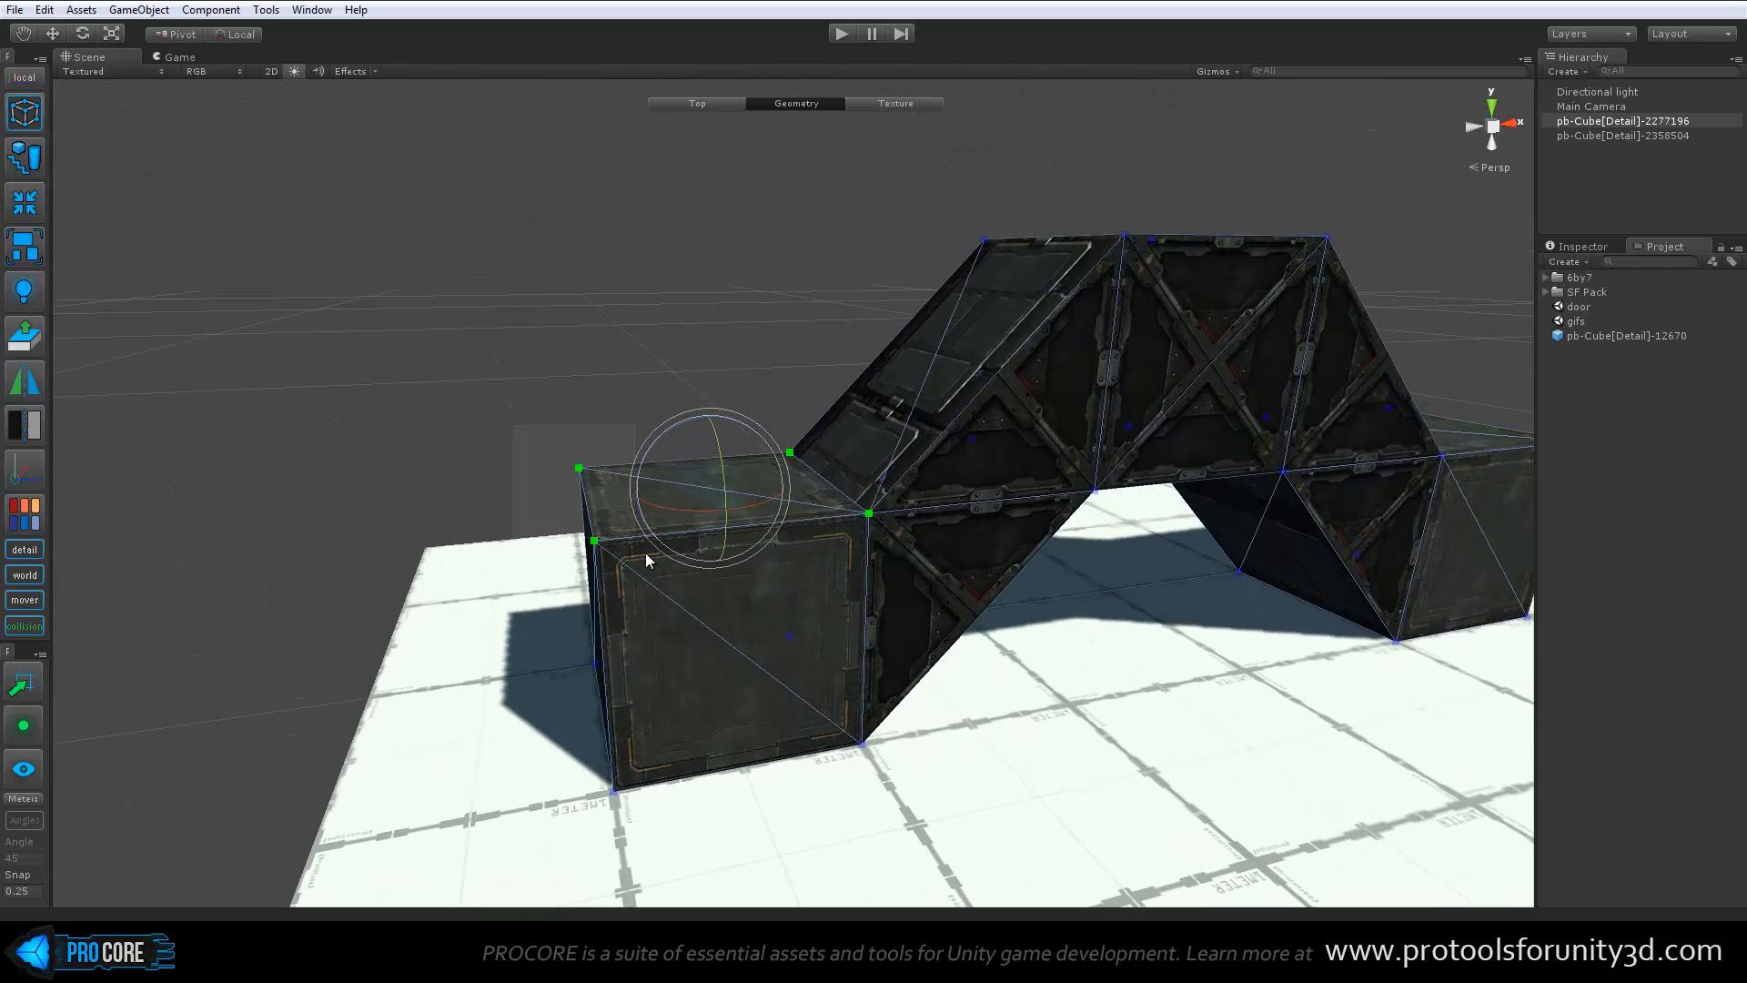
left_click_drag(686, 660, 677, 557, "alt")
key("w")
left_click_drag(587, 430, 686, 628)
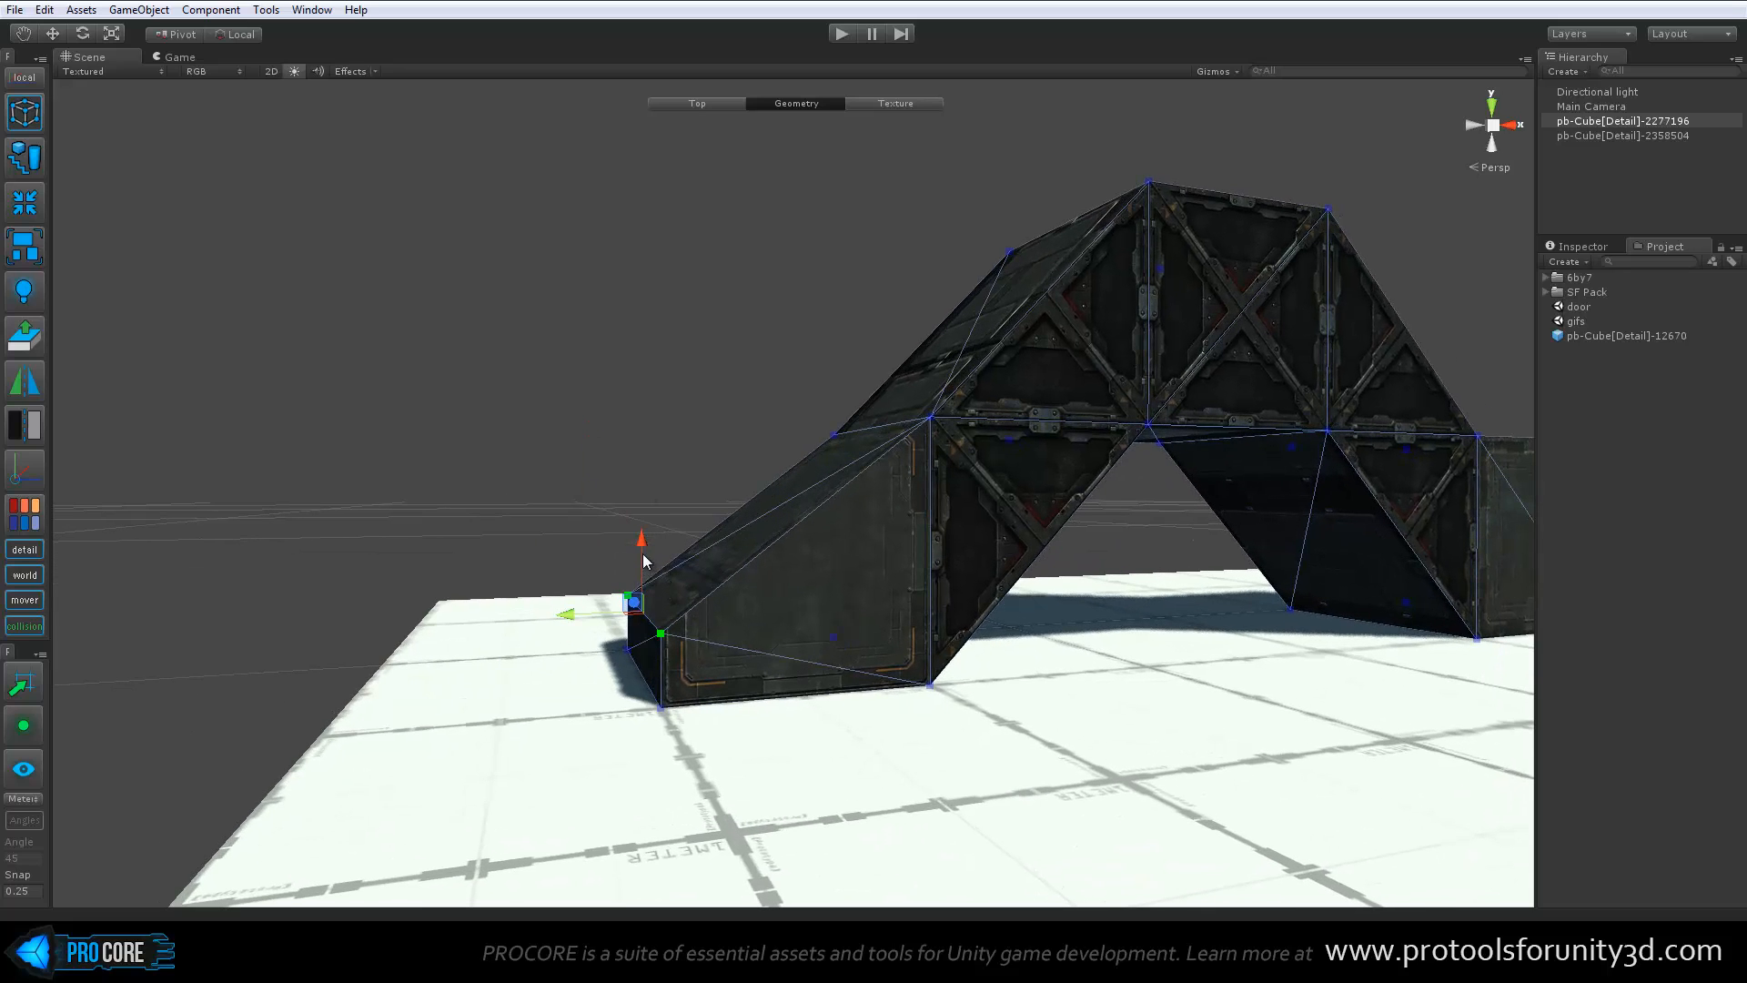
left_click_drag(641, 538, 732, 777)
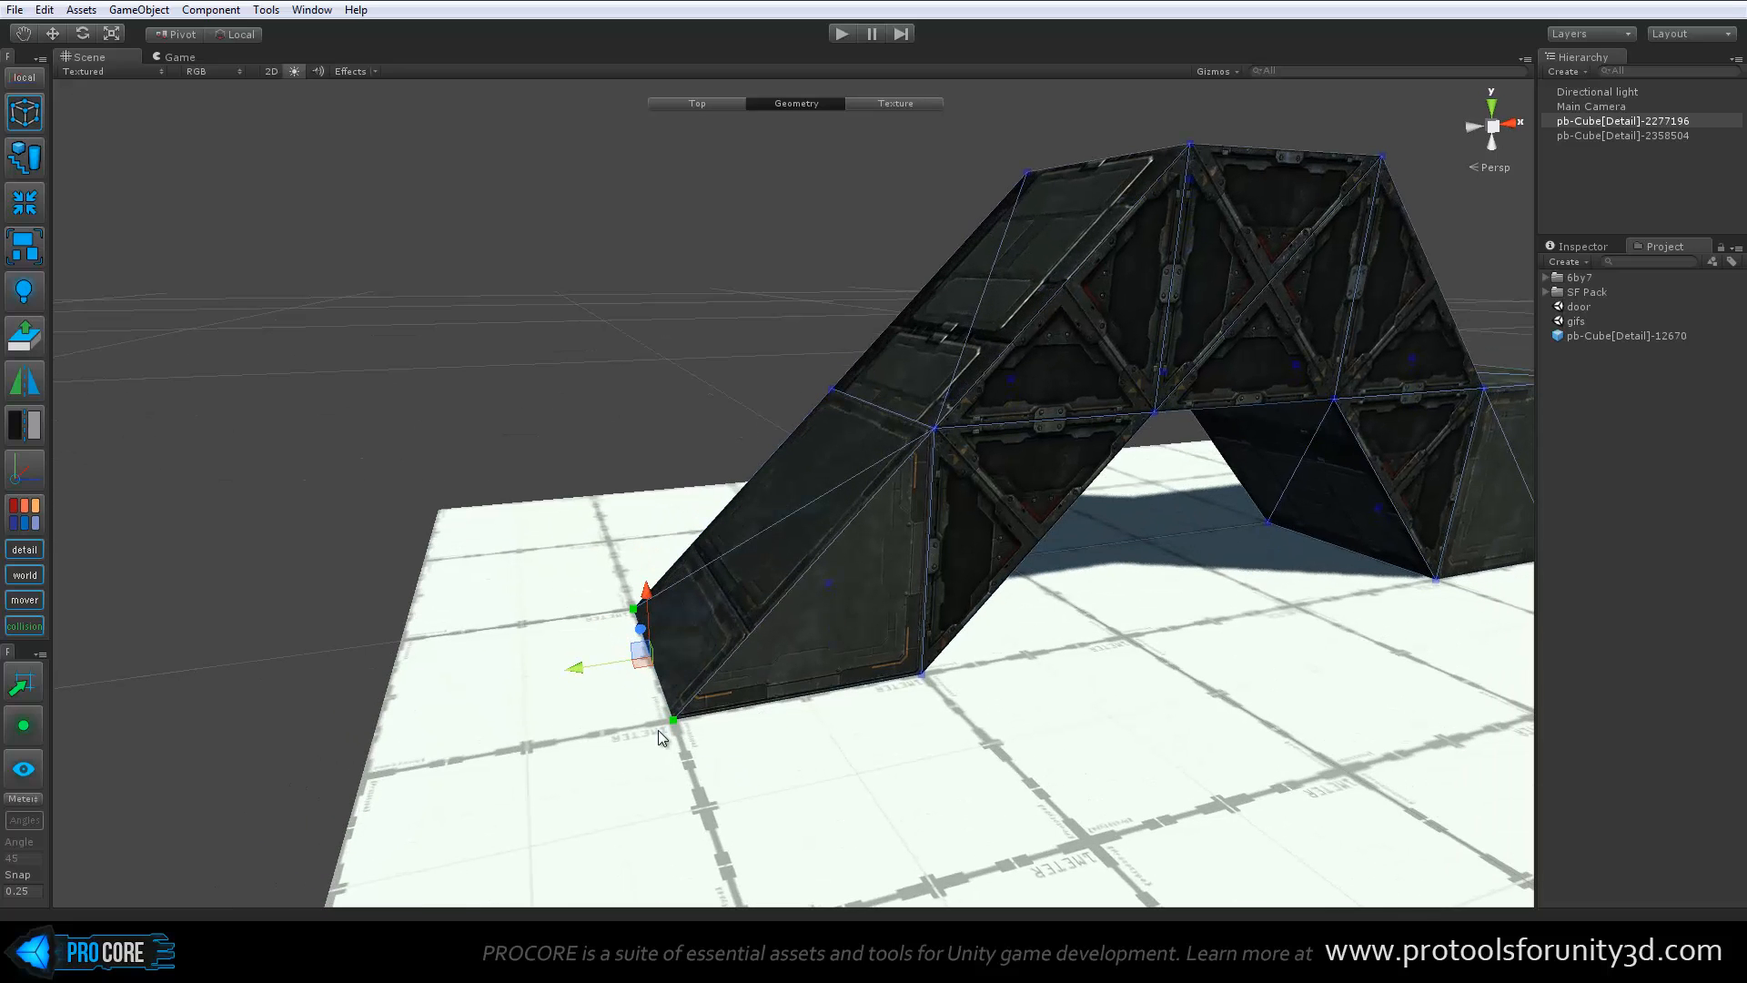
Try collapsing the vertex pairs at both outer corners of the lowered edge
key("alt+c")
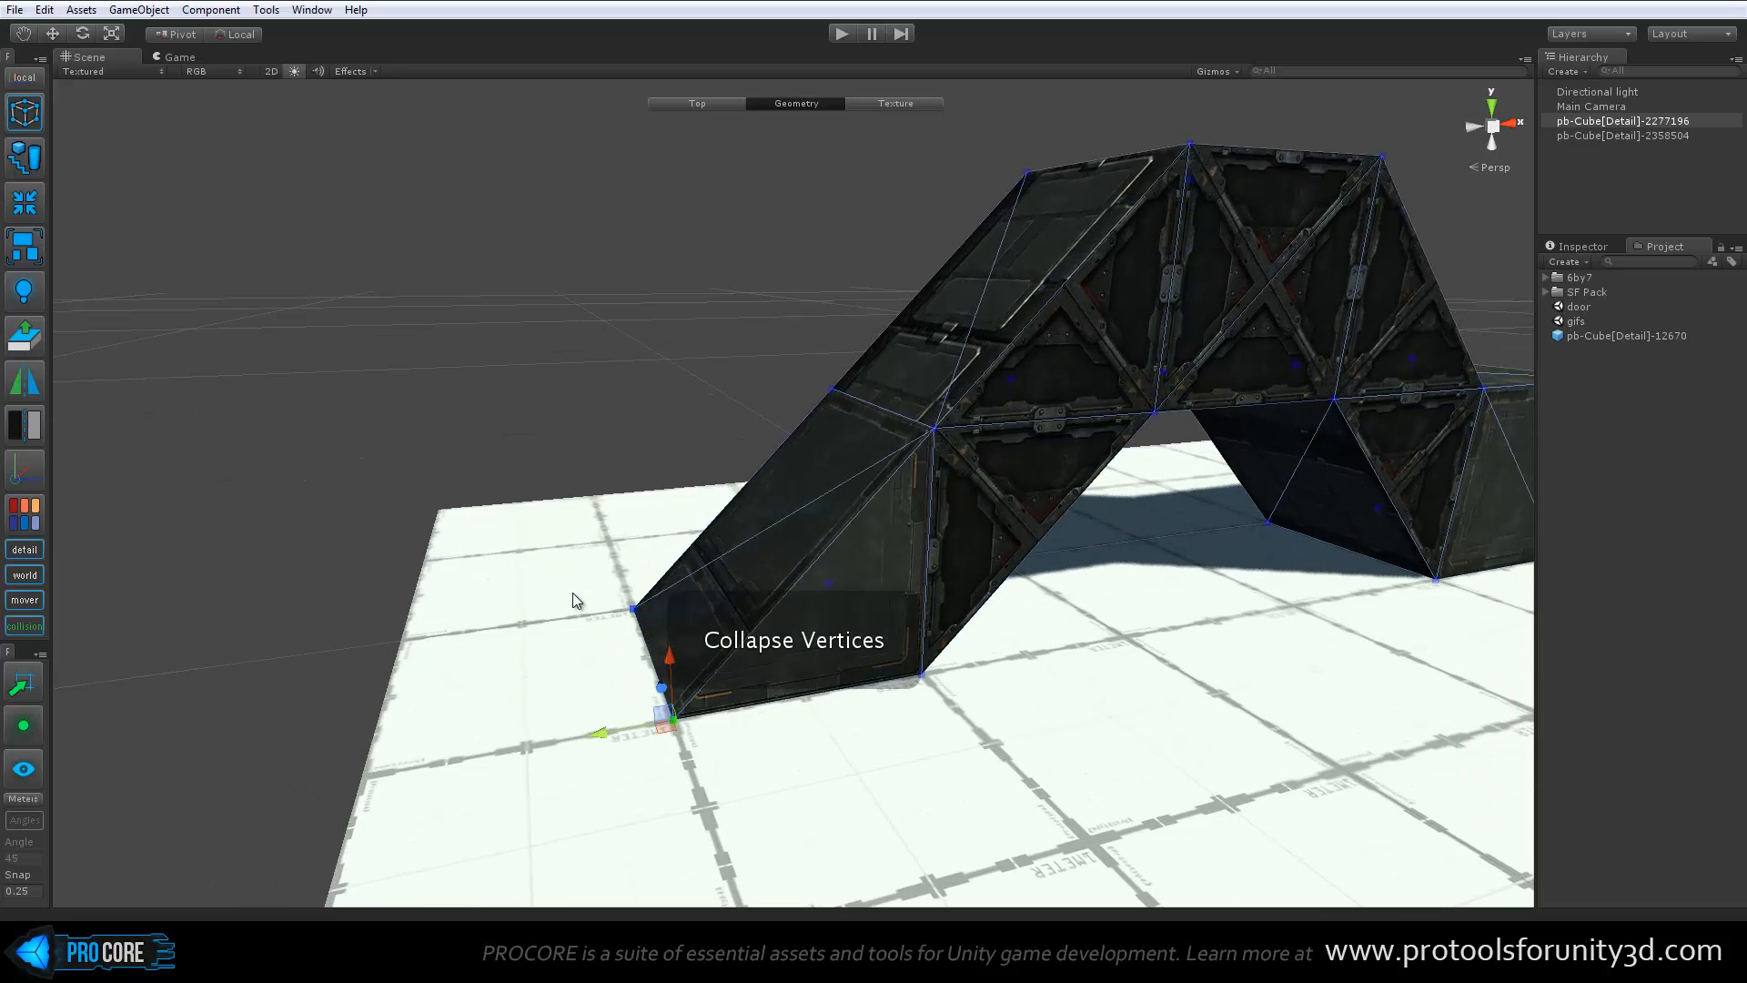
left_click_drag(573, 594, 587, 666)
key("alt+c")
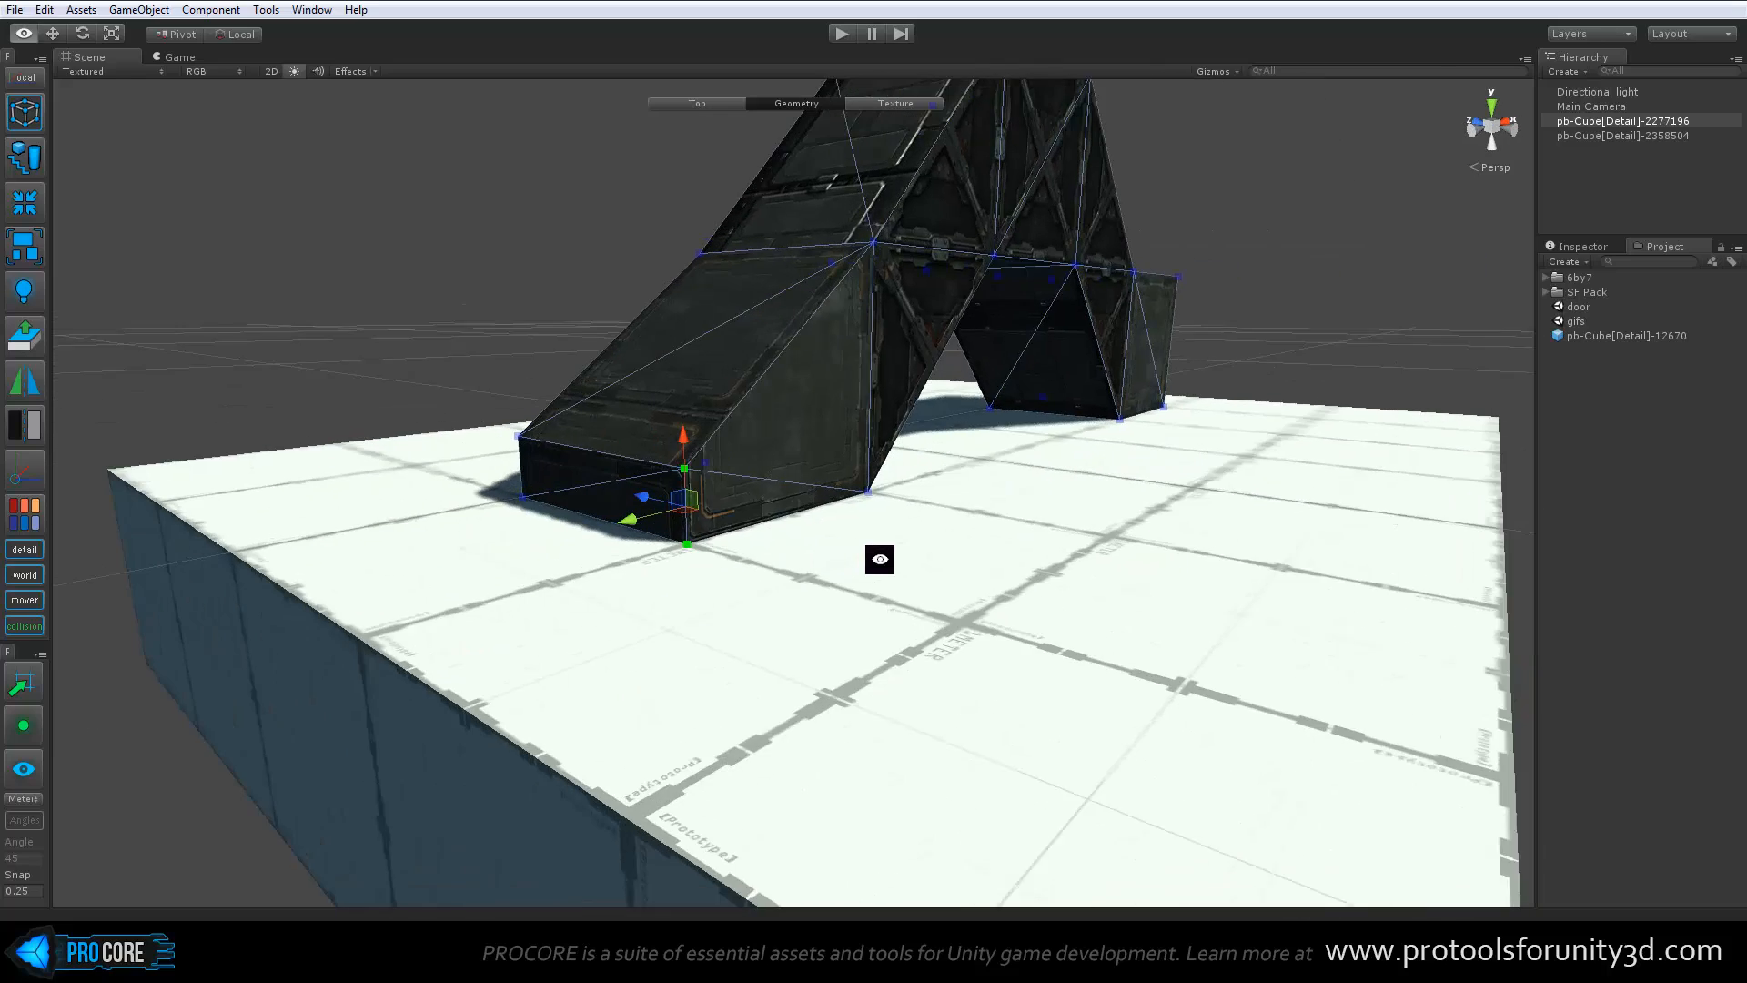
Collapse the upper and lower vertices into one at each outer corner of the ramp's foot
left_click_drag(881, 558, 801, 626, "alt")
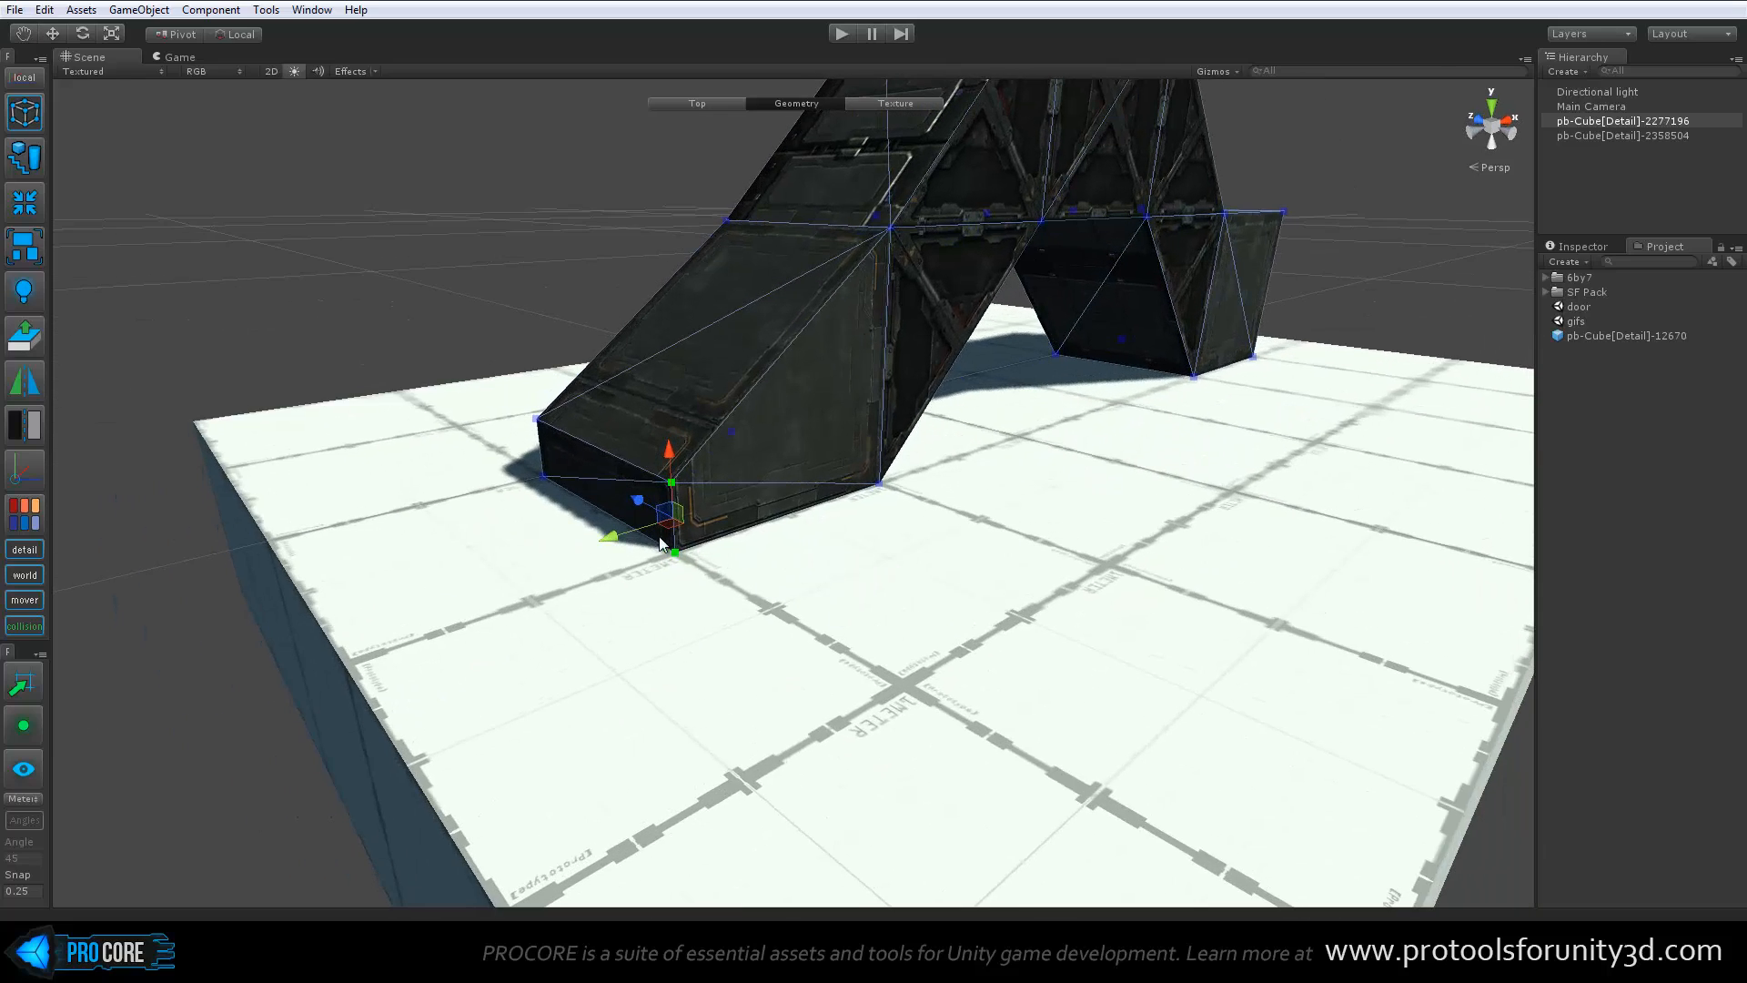
left_click_drag(756, 545, 622, 457, "alt")
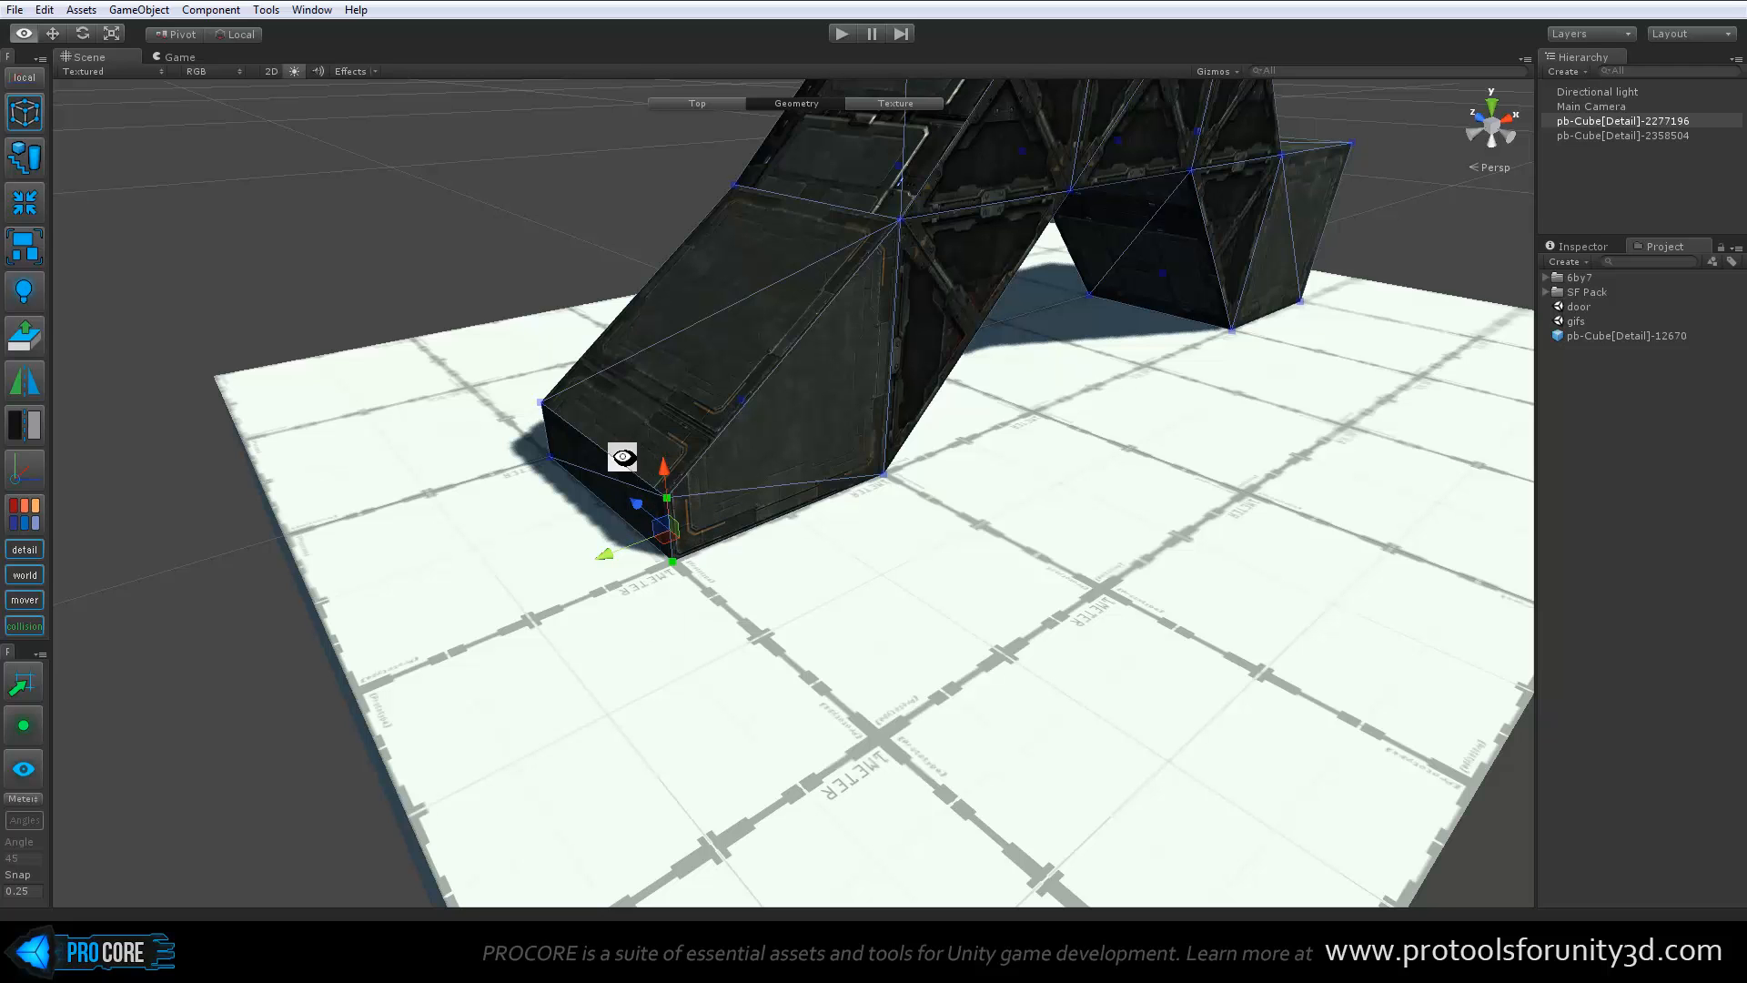
key("alt+c")
left_click_drag(489, 358, 695, 496)
key("alt+c")
Move the ramp's collapsed foot edge down to floor level
left_click_drag(640, 397, 639, 426)
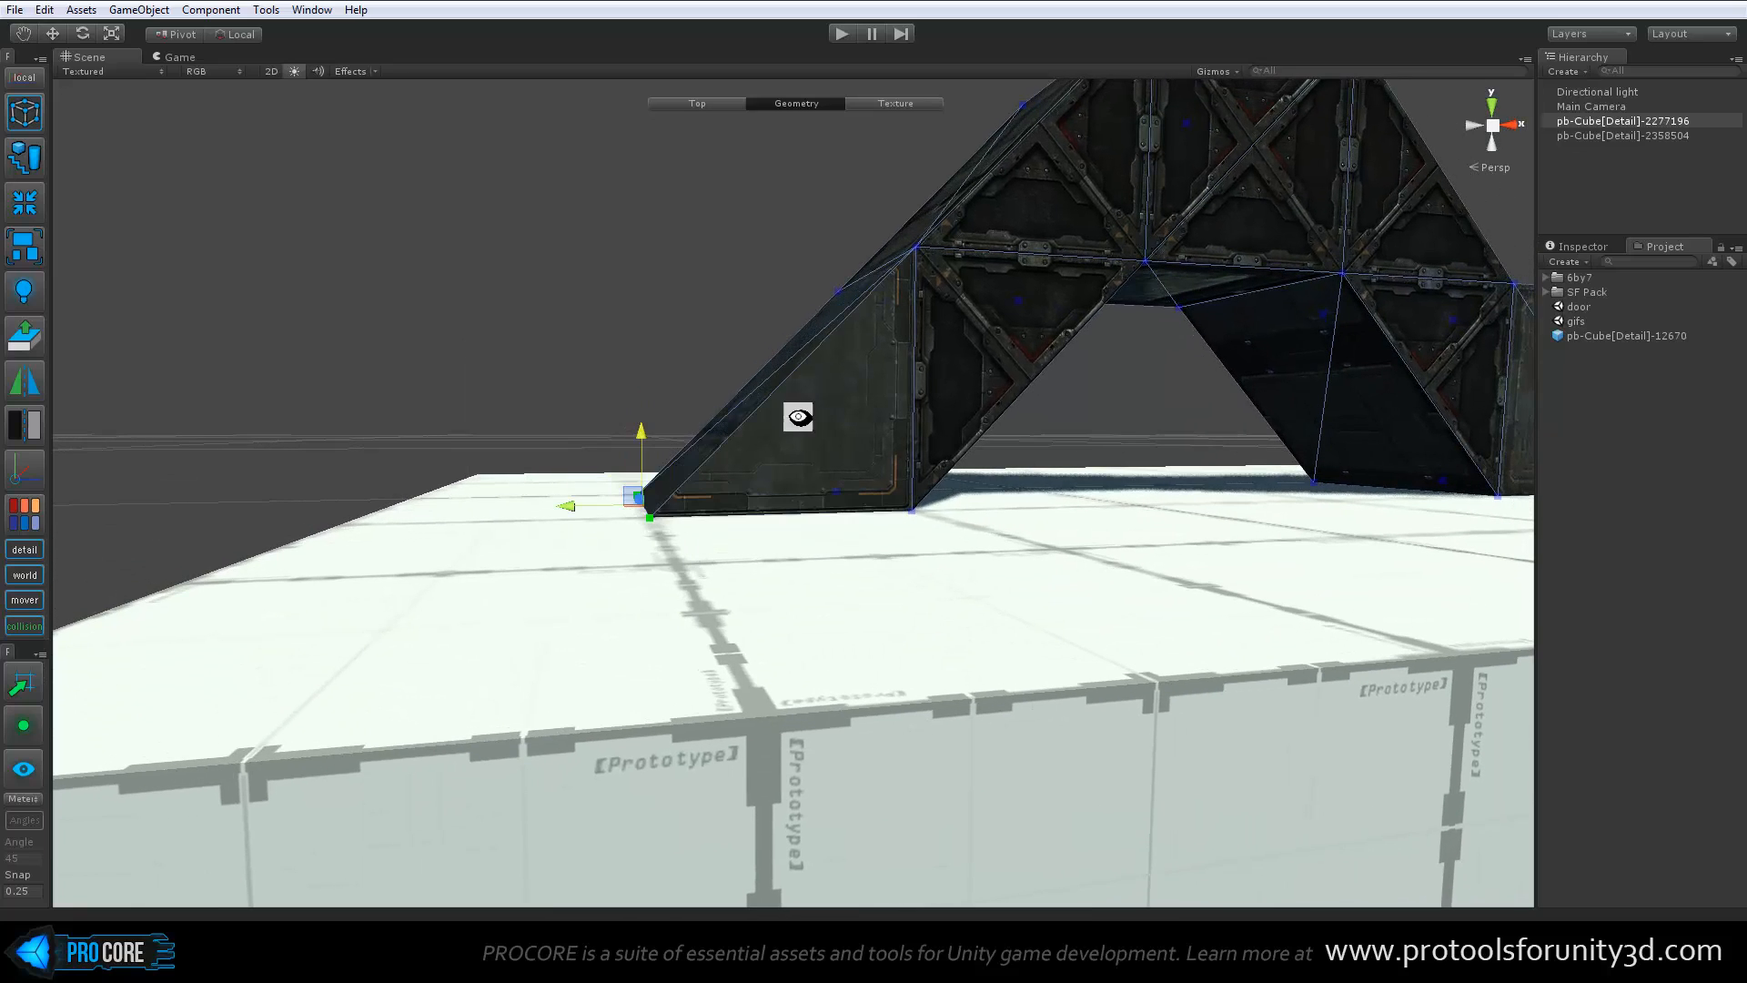
left_click_drag(798, 417, 916, 592, "alt")
scroll(843, 670, "down", 5)
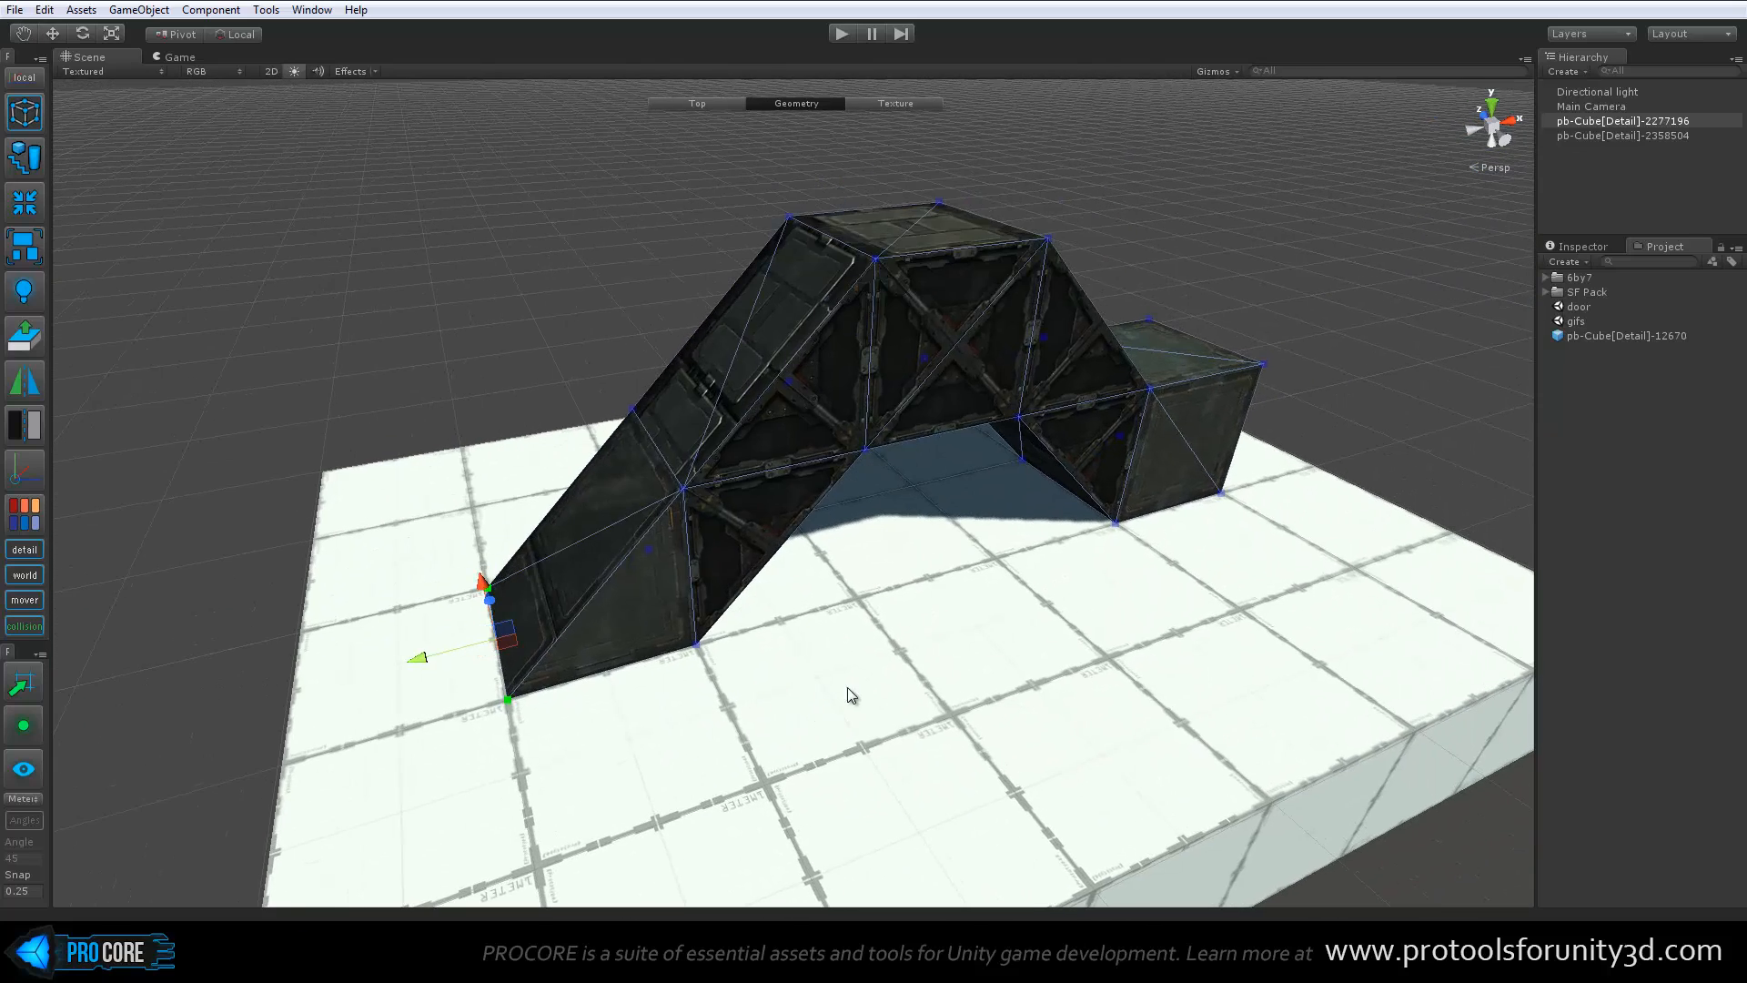
left_click_drag(849, 689, 821, 681, "alt")
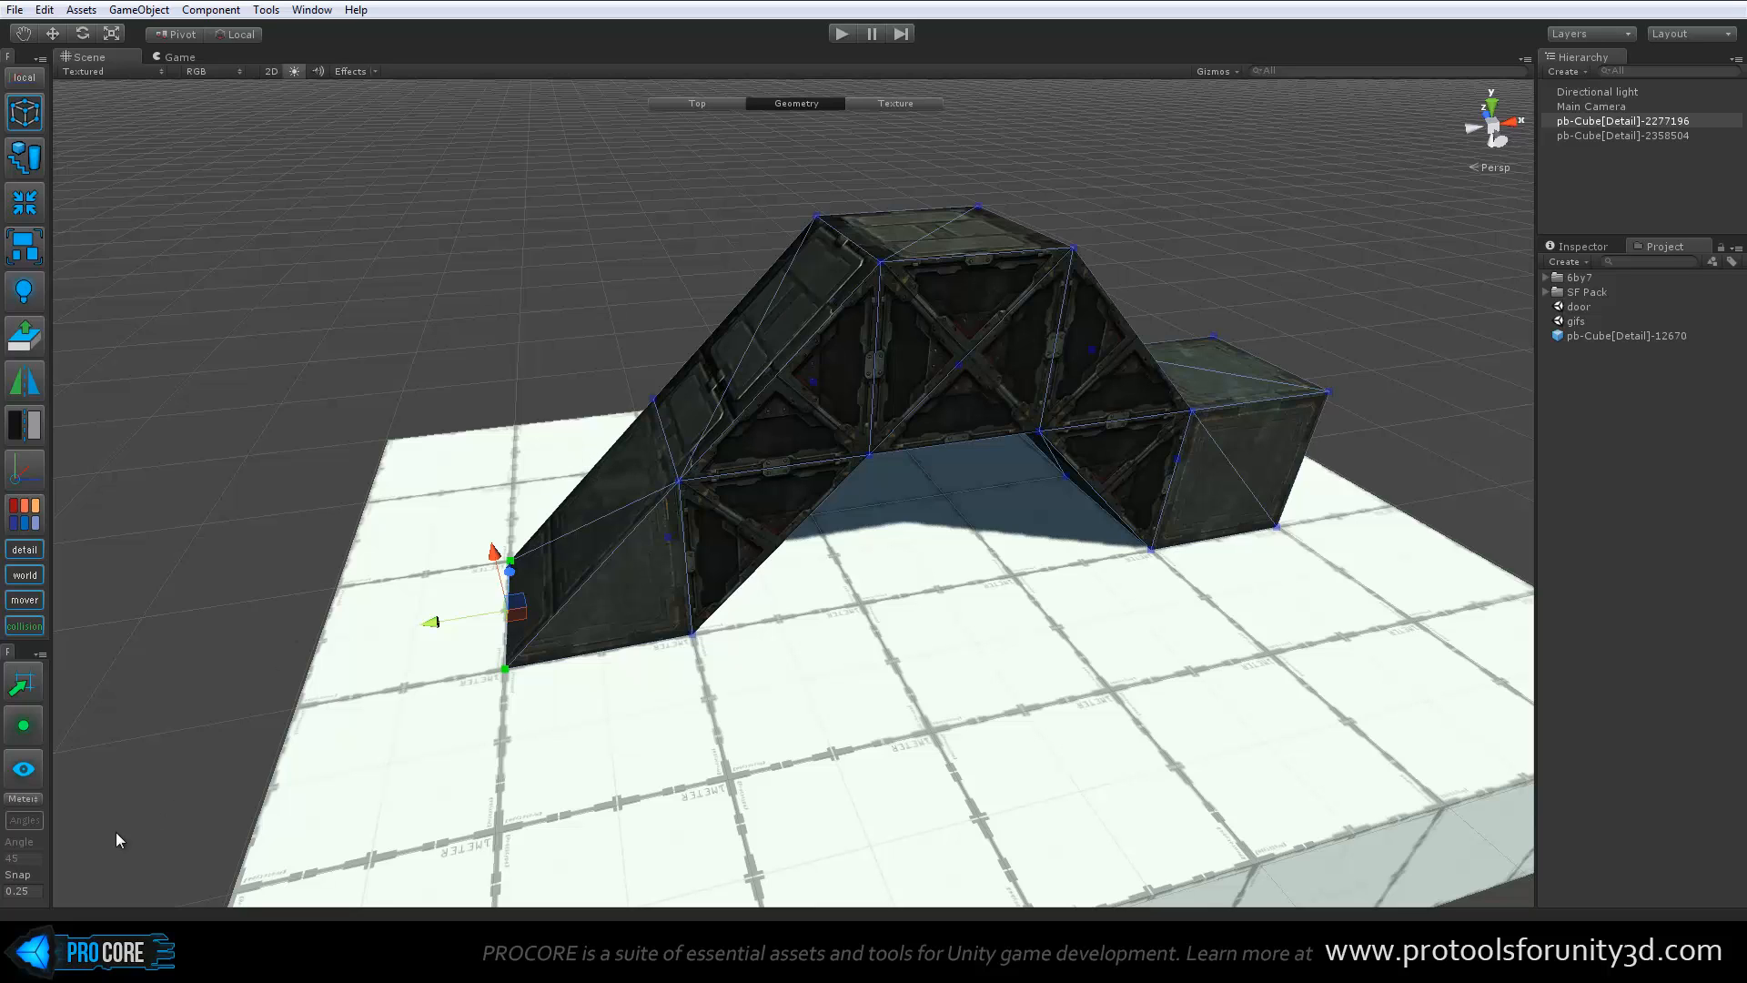
Check the snap increment and the available grid units without changing them, and deselect the bridge
left_click(32, 887)
left_click(35, 797)
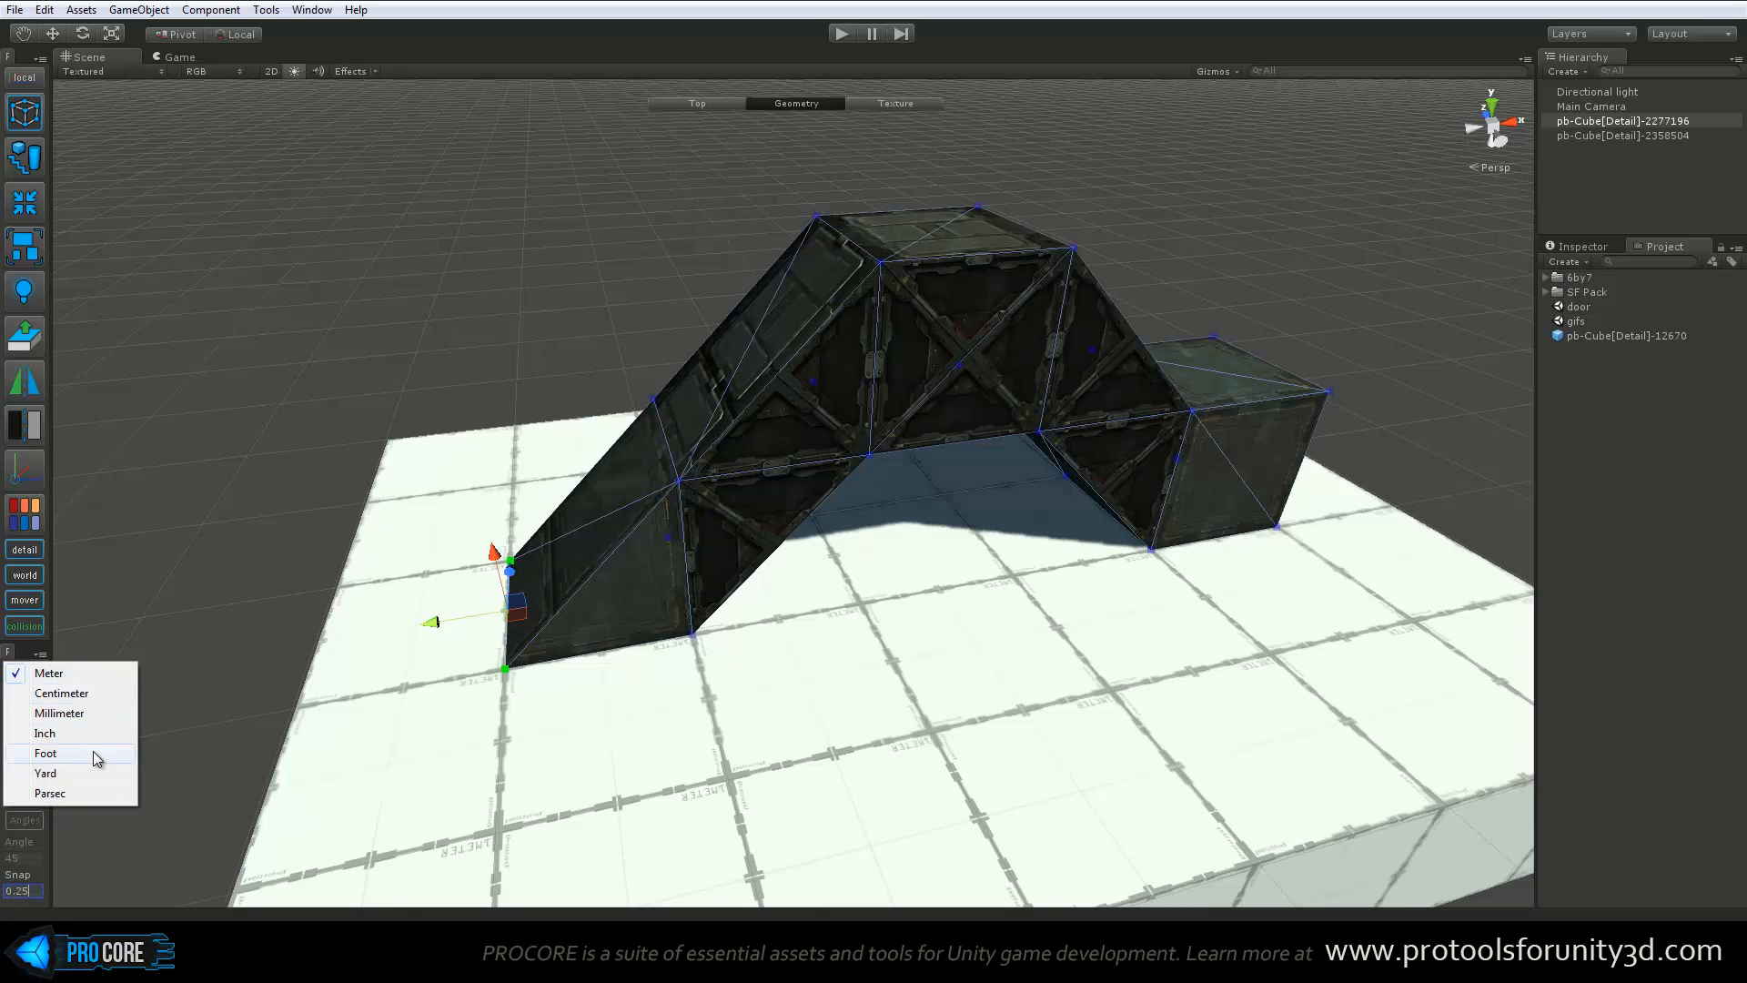
left_click(193, 592)
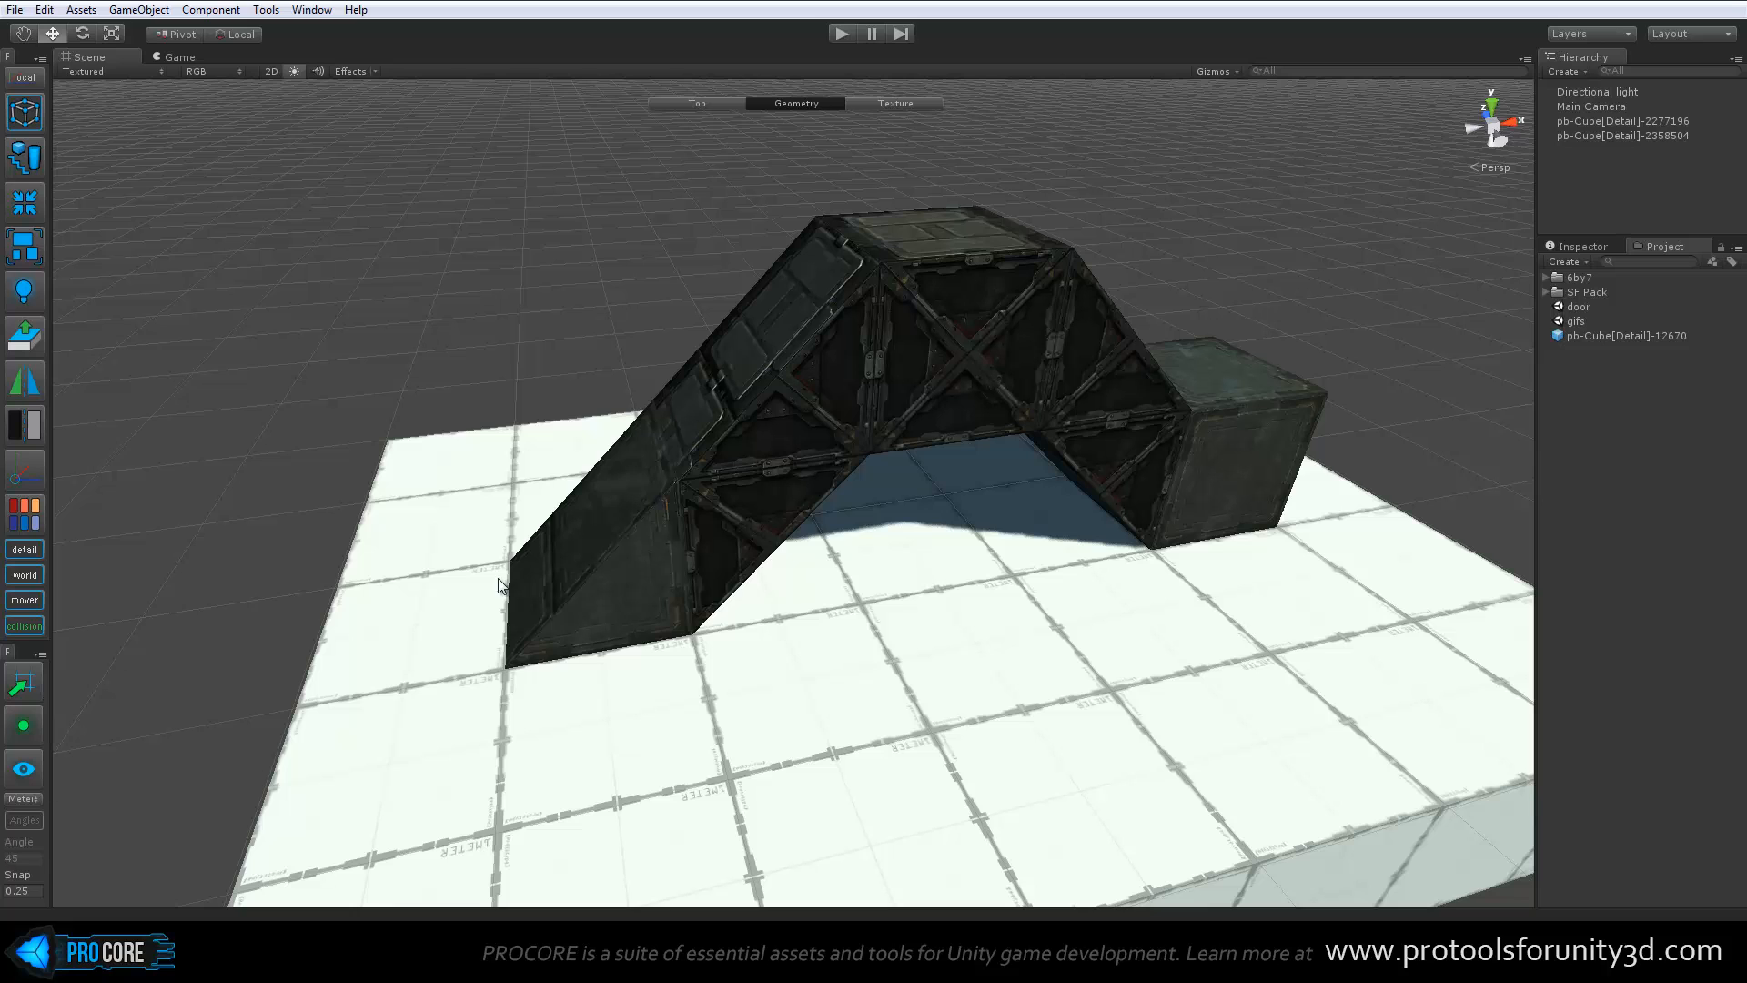
Select the vertices of the ramp's near triangular side face as a group and switch to edge editing
left_click(626, 583)
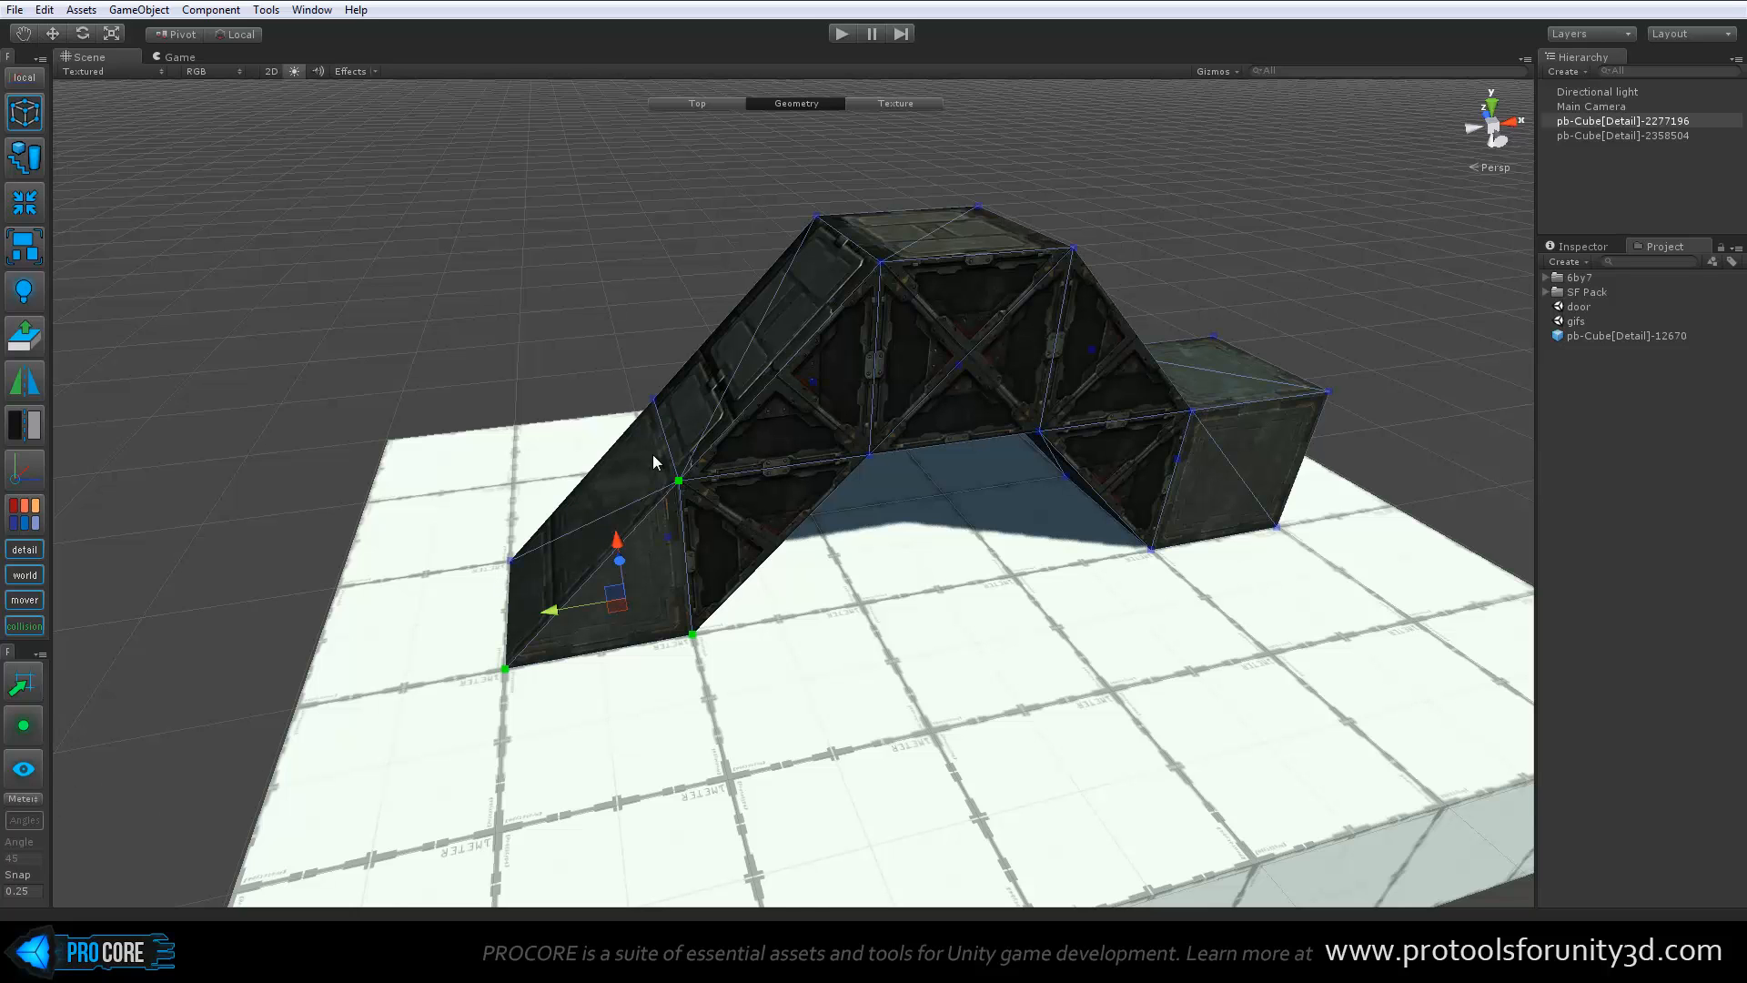
left_click_drag(839, 496, 863, 500, "alt")
scroll(853, 500, "up", 5)
middle_click_drag(852, 501, 823, 560)
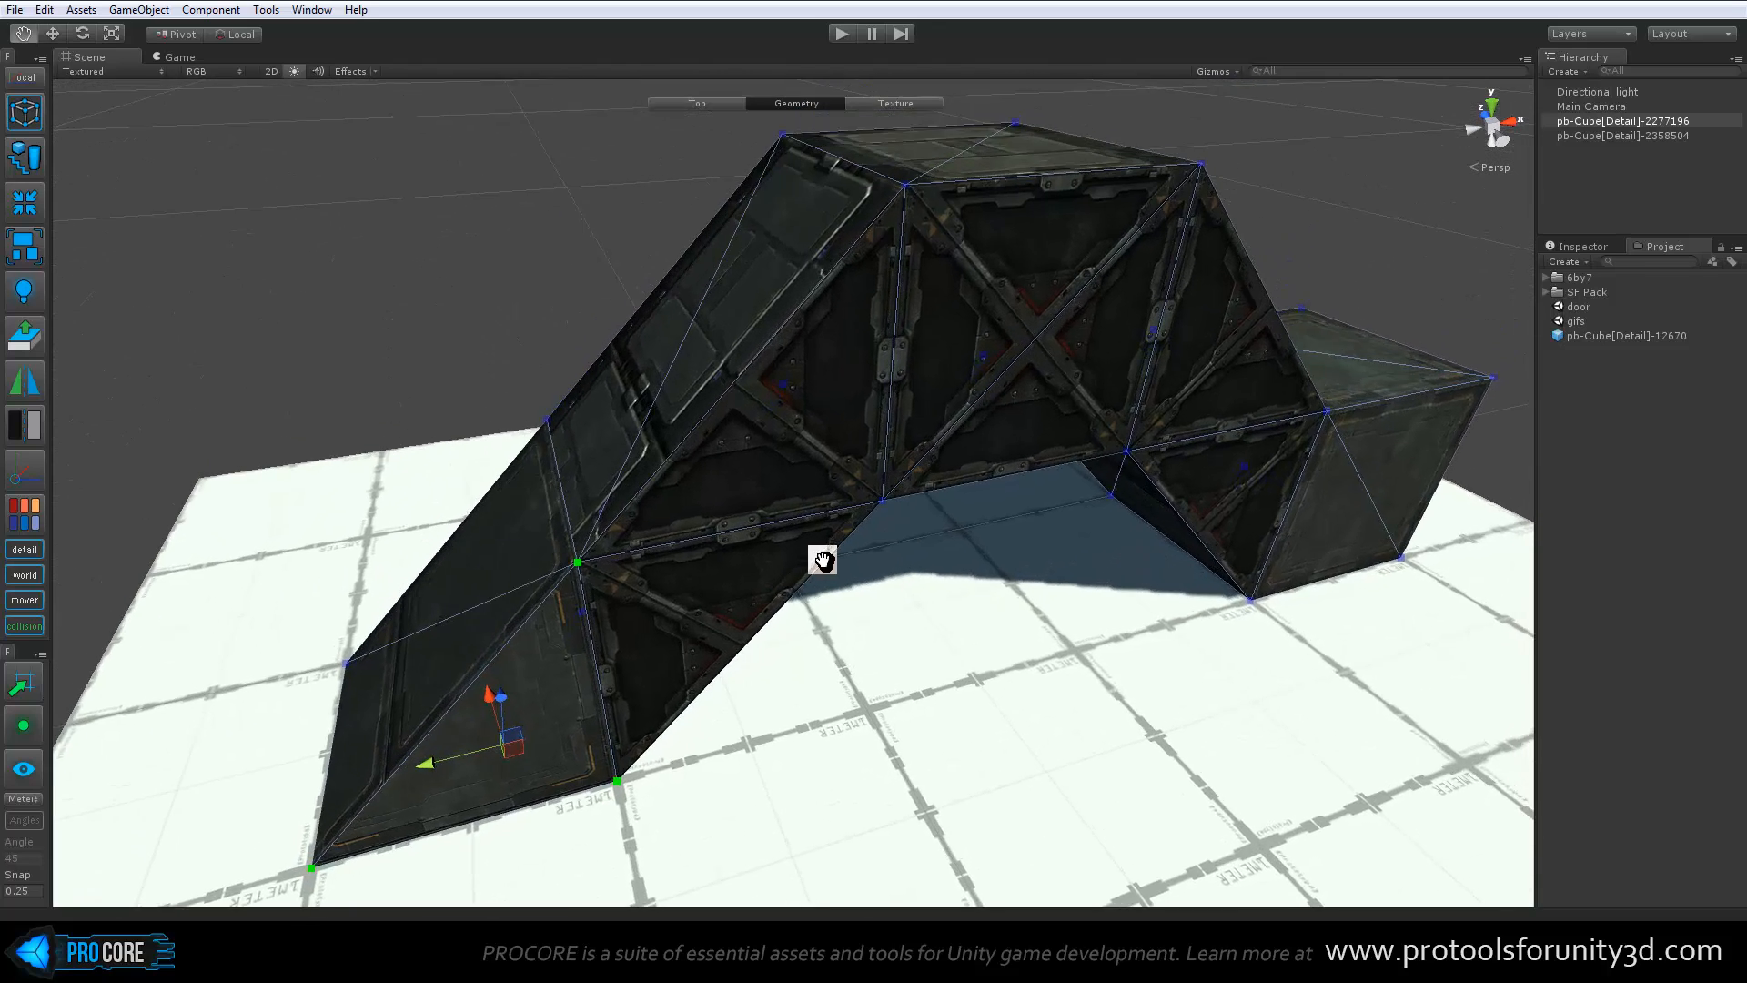
scroll(819, 555, "down", 3)
middle_click_drag(702, 515, 756, 510)
key("h")
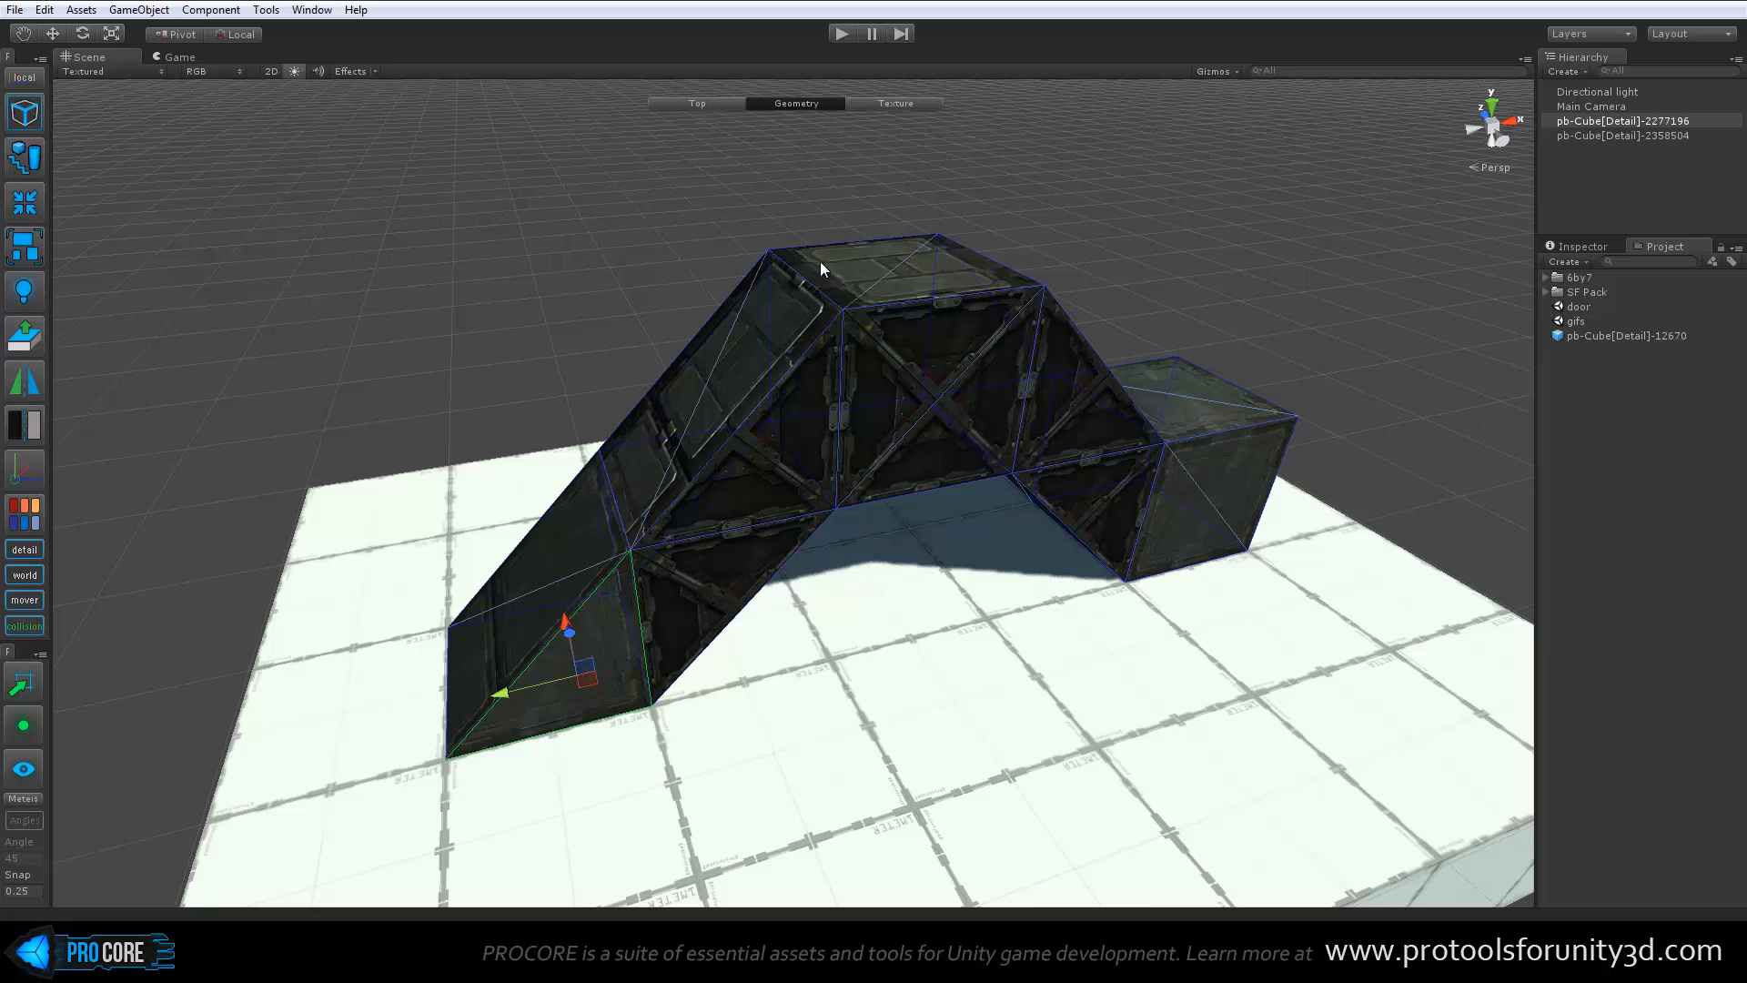
Clear the selection and select individual edges of the bridge, including the deck top's near edge
left_click_drag(821, 262, 850, 243, "alt")
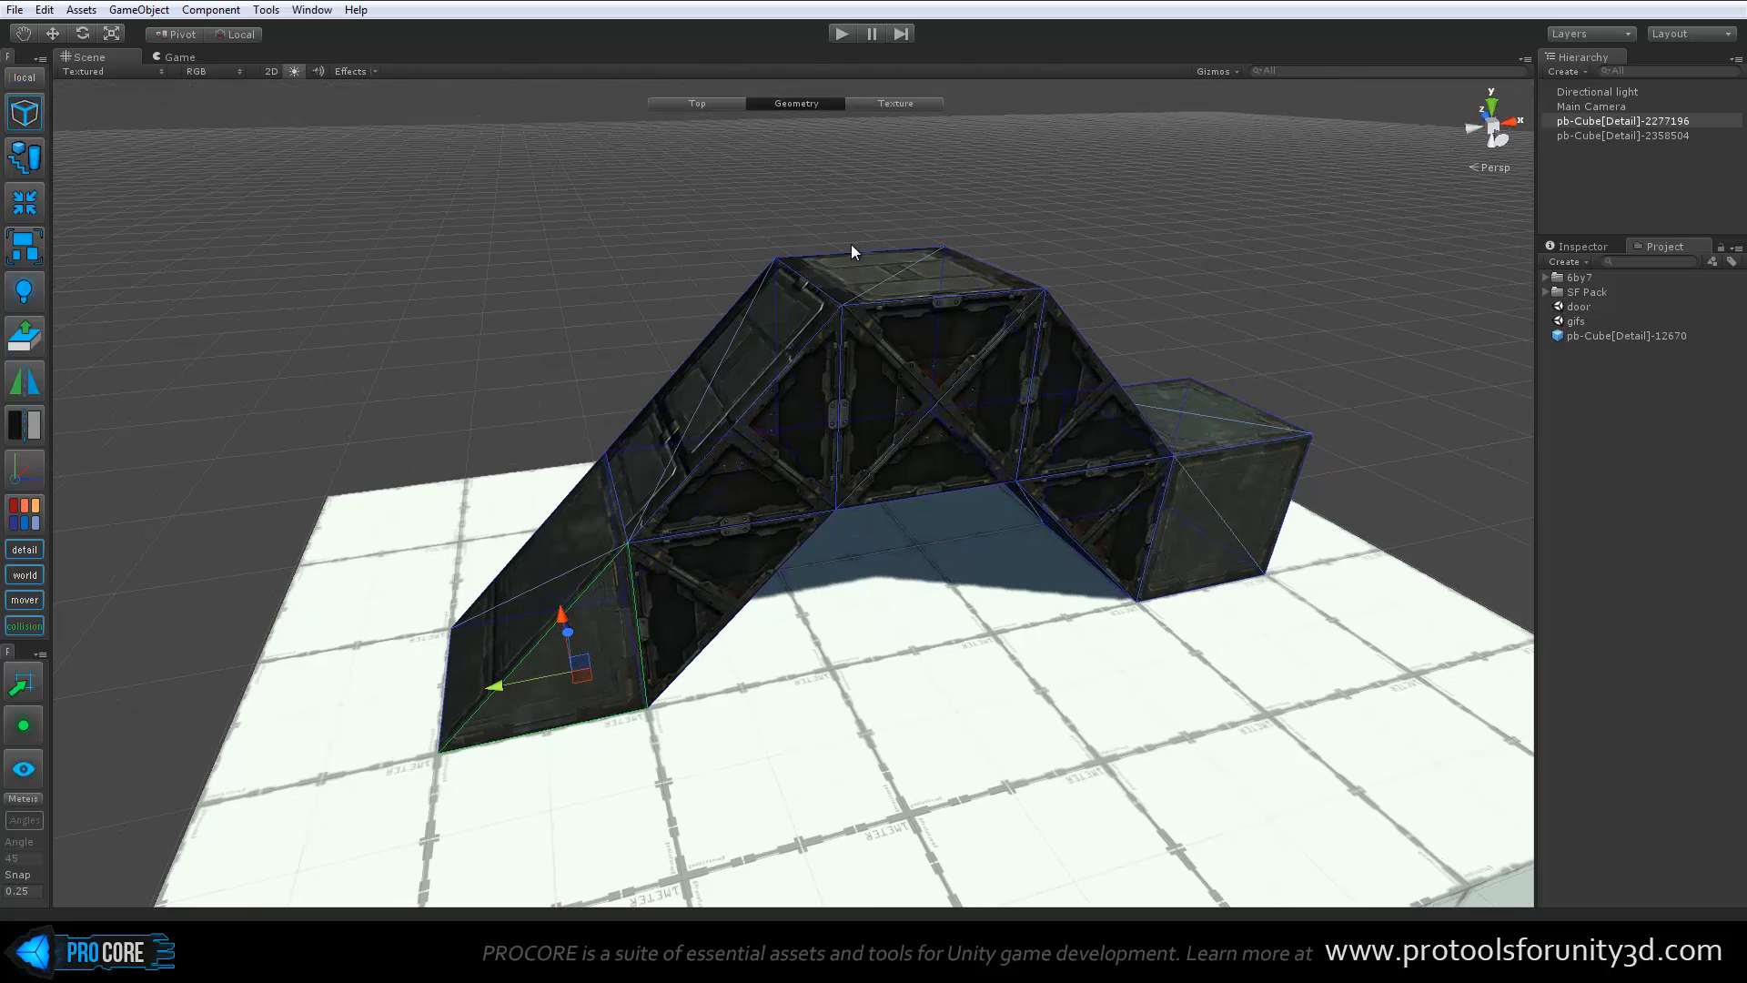
left_click(853, 248)
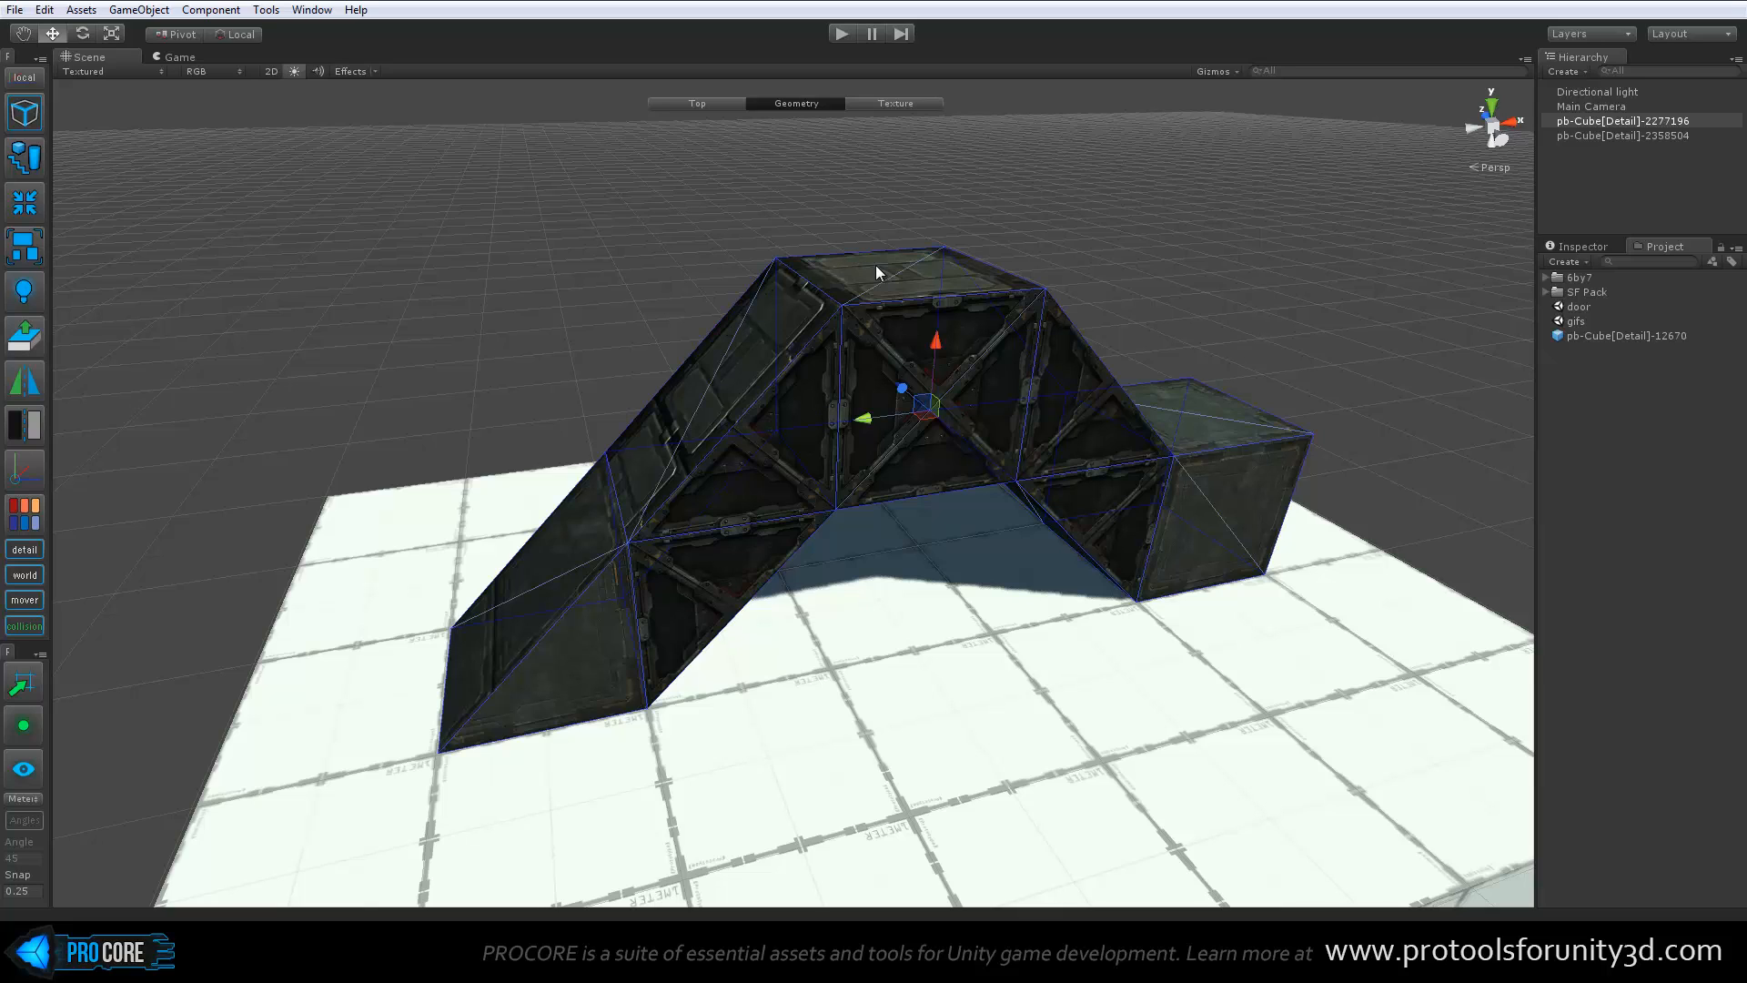
left_click(917, 293)
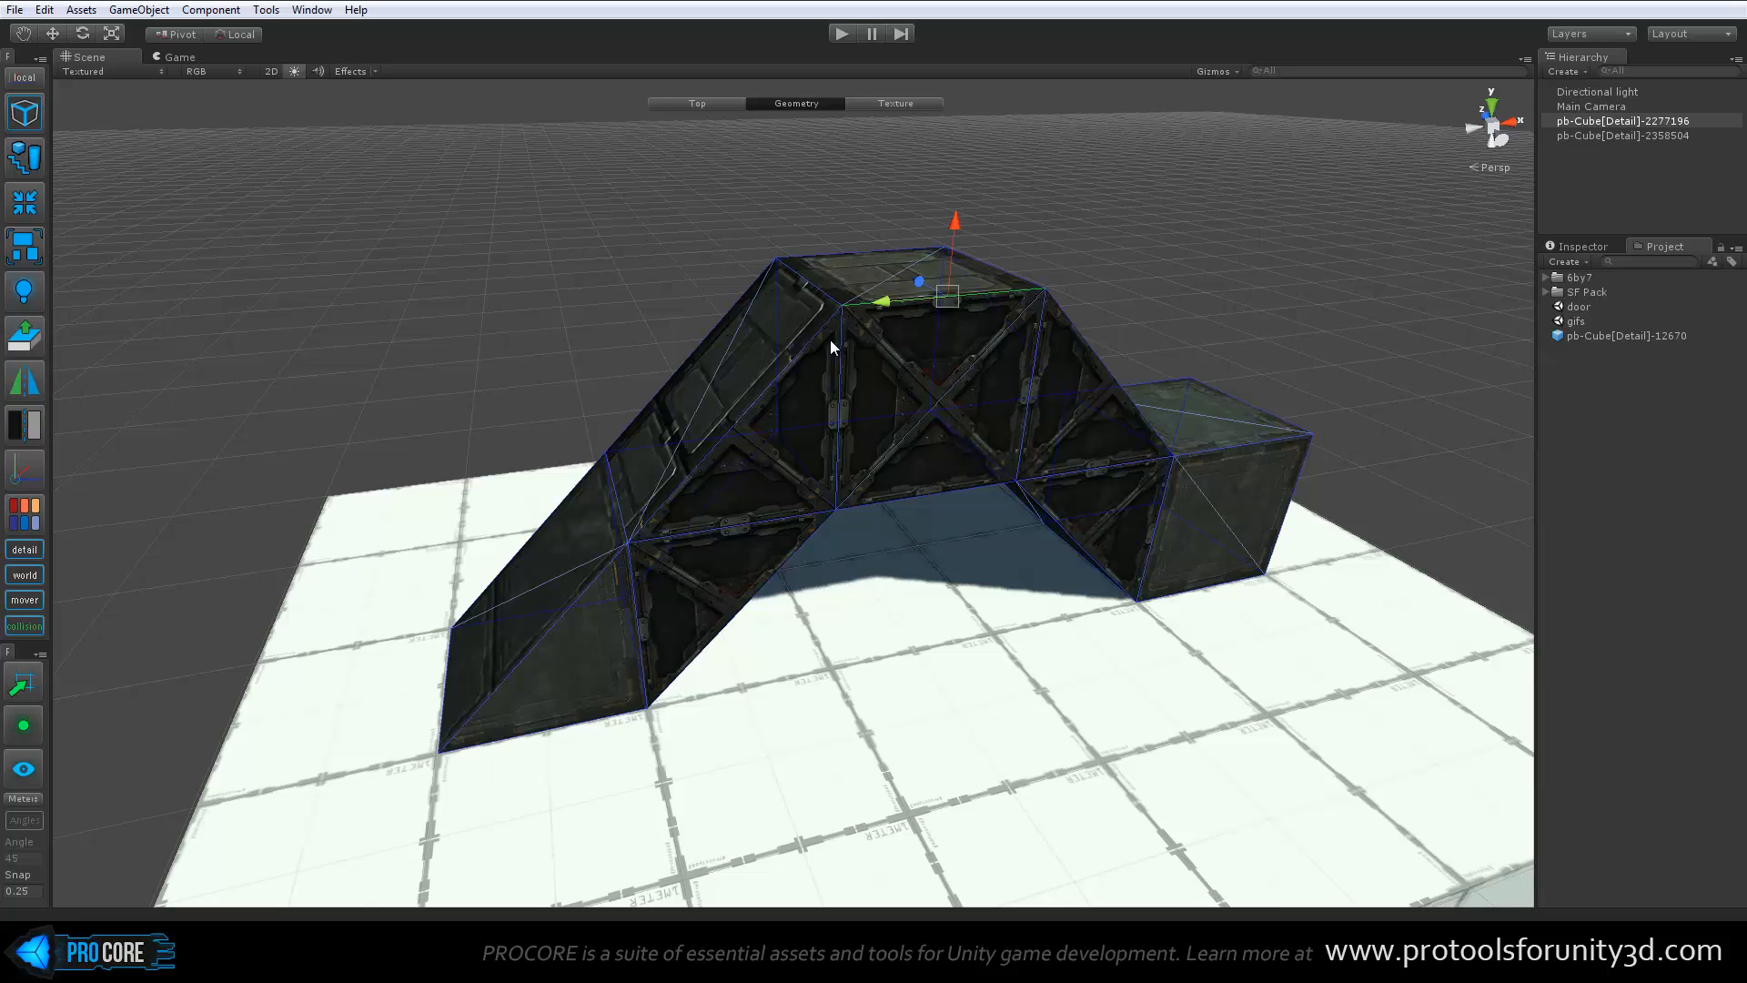
left_click(788, 360, "shift")
left_click(680, 358, "shift")
Try box-selecting edges across the bridge's upper part in edge editing and clear the selection
left_click_drag(664, 165, 1103, 333)
mouse_move(1116, 430)
left_mouse_down("alt")
mouse_move(885, 433)
mouse_move(1101, 445)
left_mouse_up("alt")
left_click_drag(619, 155, 1112, 533)
left_click(1090, 194)
left_click_drag(790, 293, 932, 284, "alt")
left_click(744, 336)
Select the edges bounding the deck top, the ramp-side slope and the far end block's top, and switch to face editing
left_click(933, 288)
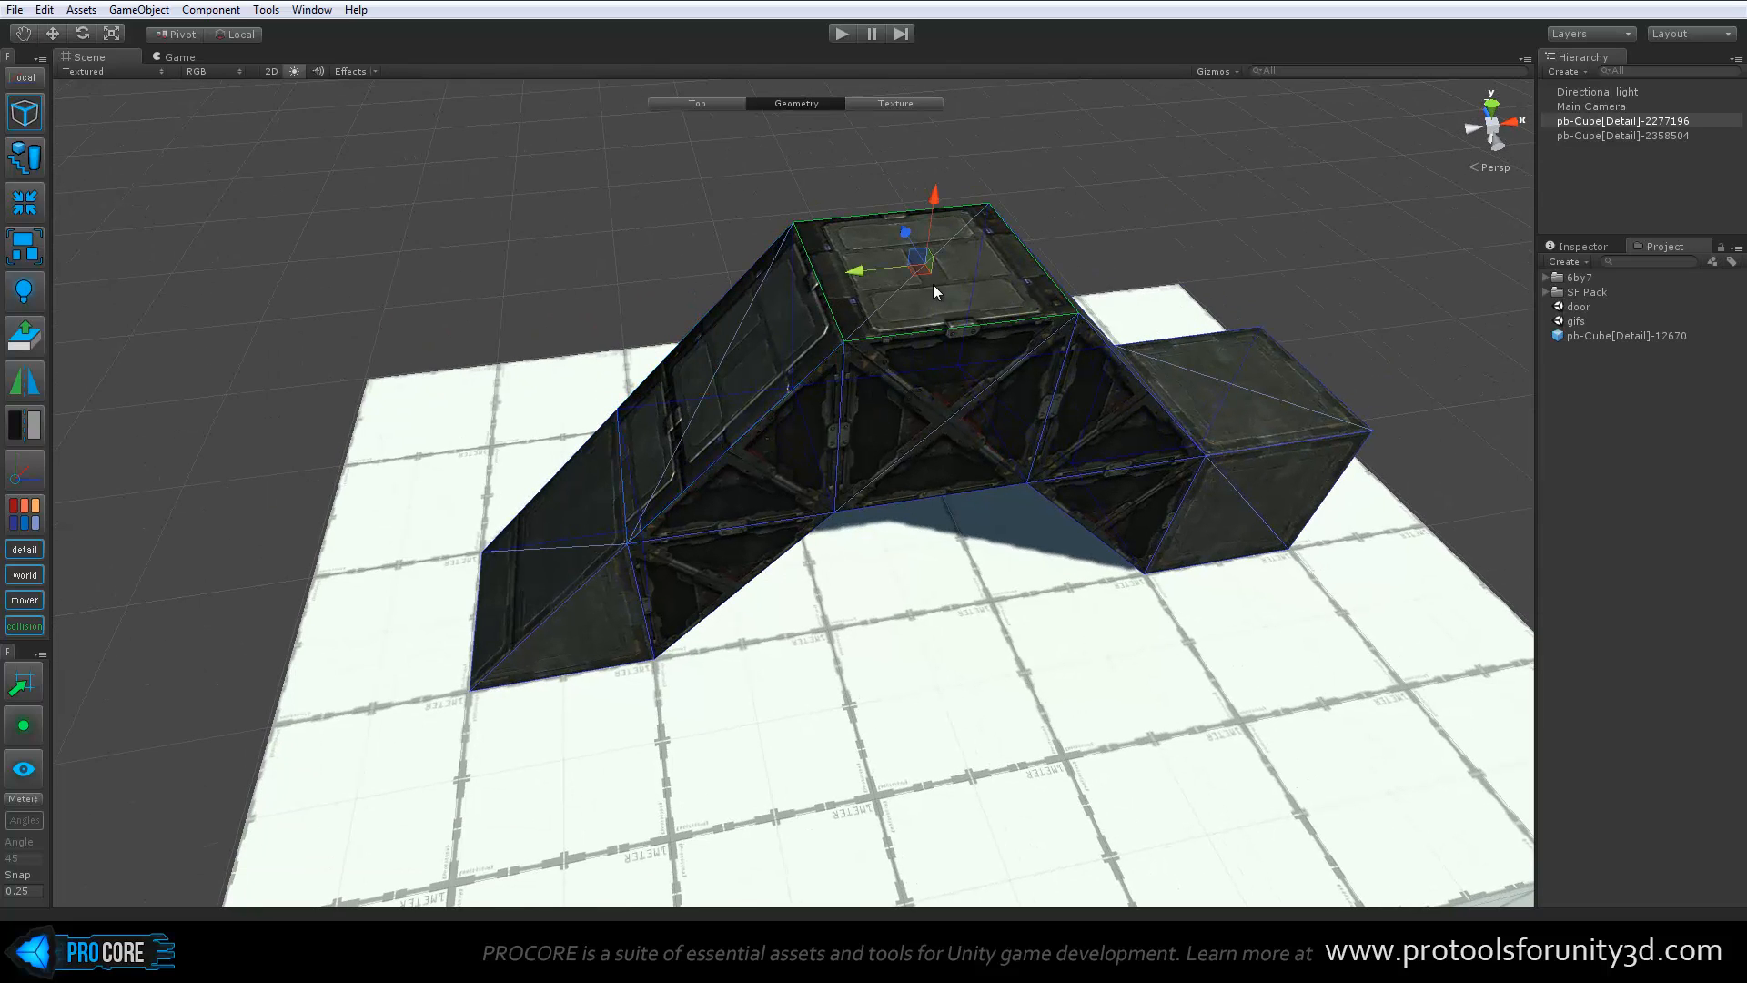
left_click(1193, 392)
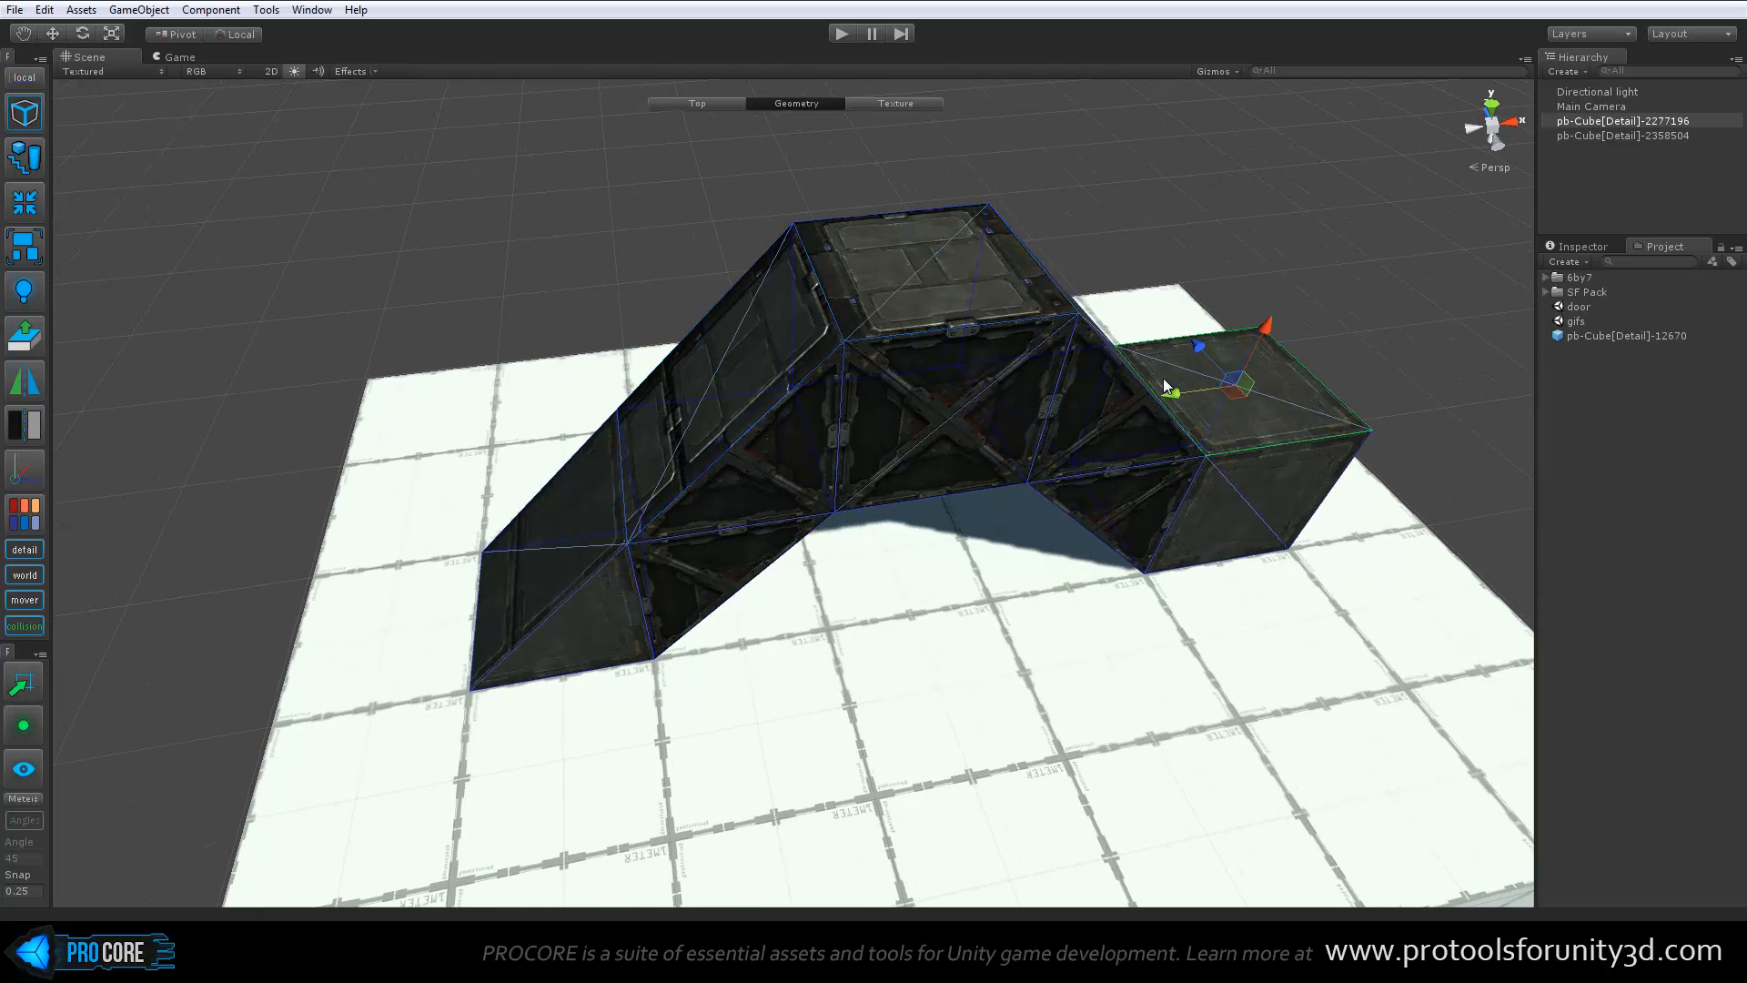
left_click(837, 264)
left_click(764, 341, "shift")
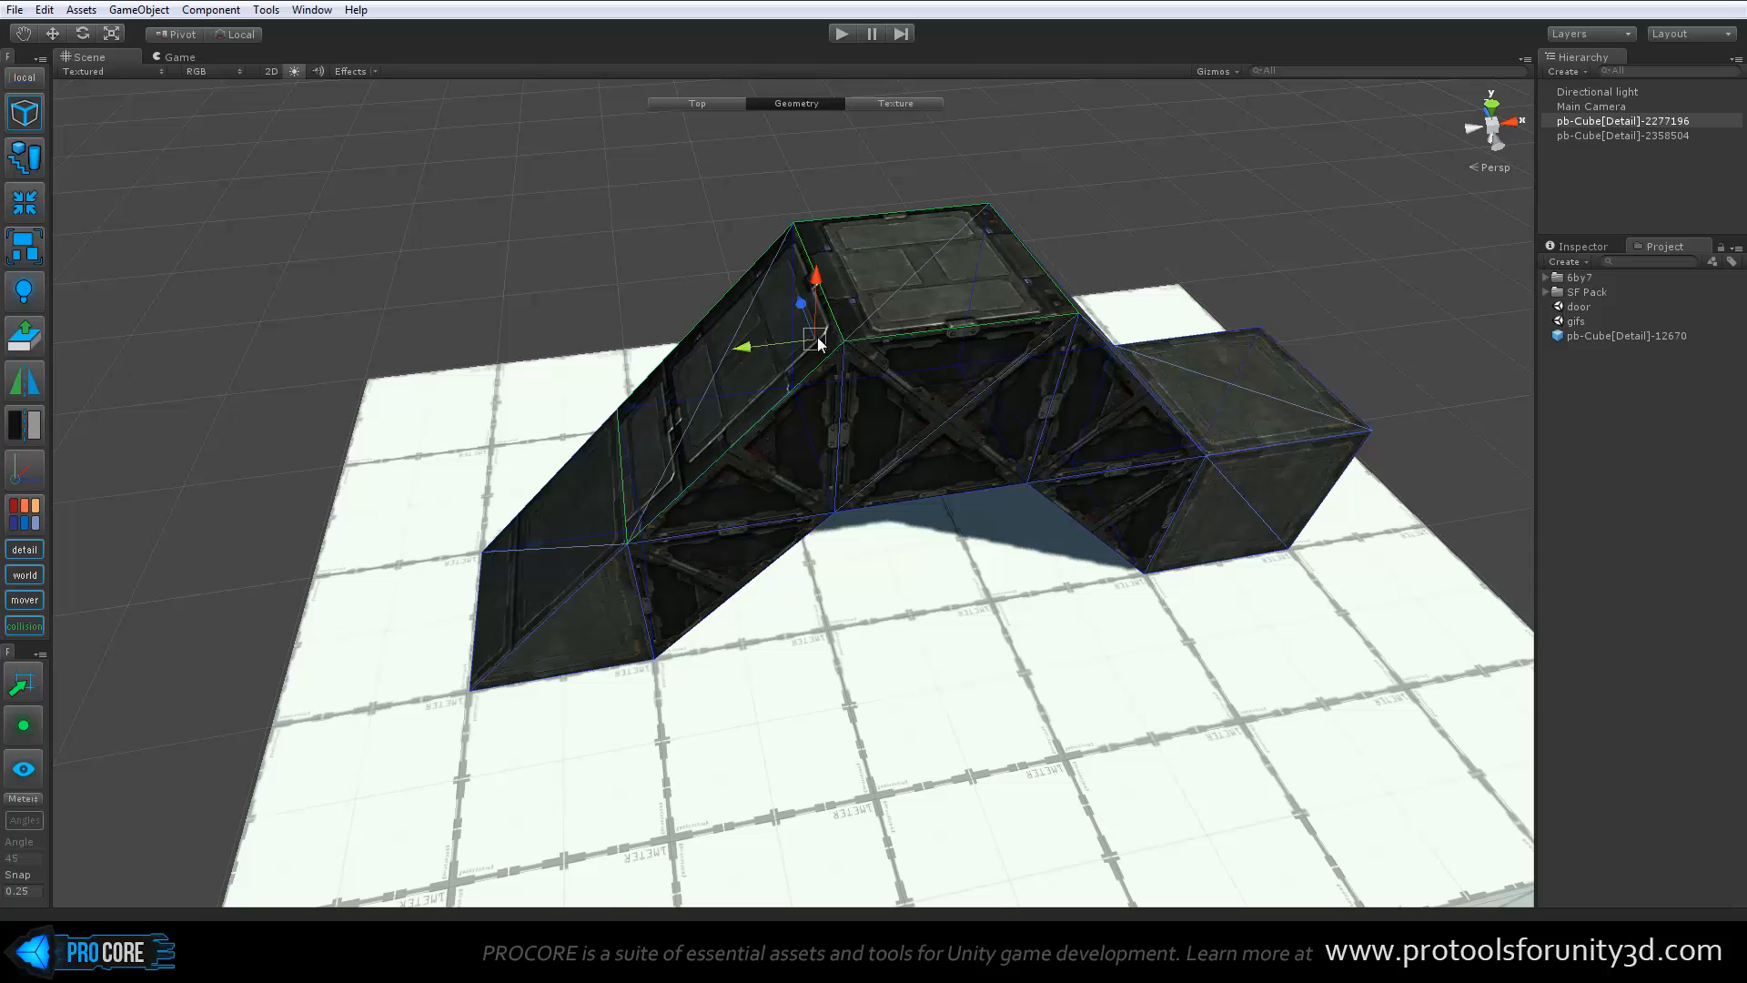
left_click(1232, 418, "shift")
left_click_drag(1019, 455, 946, 496, "alt")
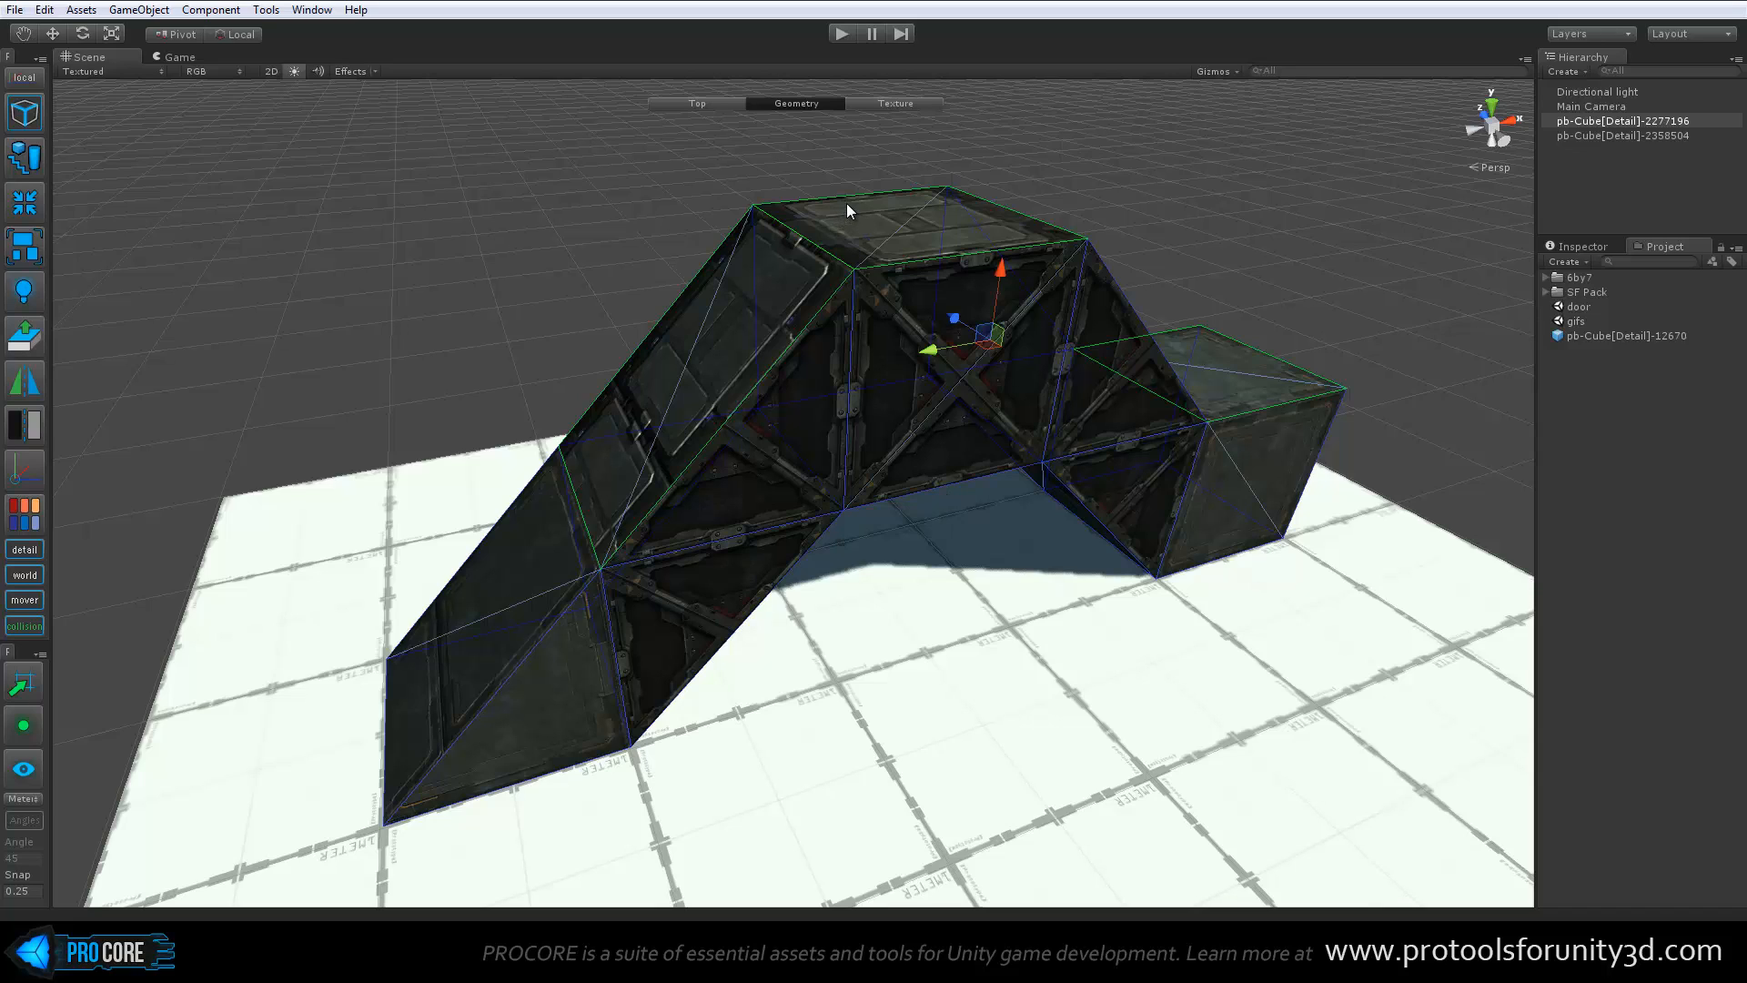
left_click_drag(577, 325, 599, 365, "alt")
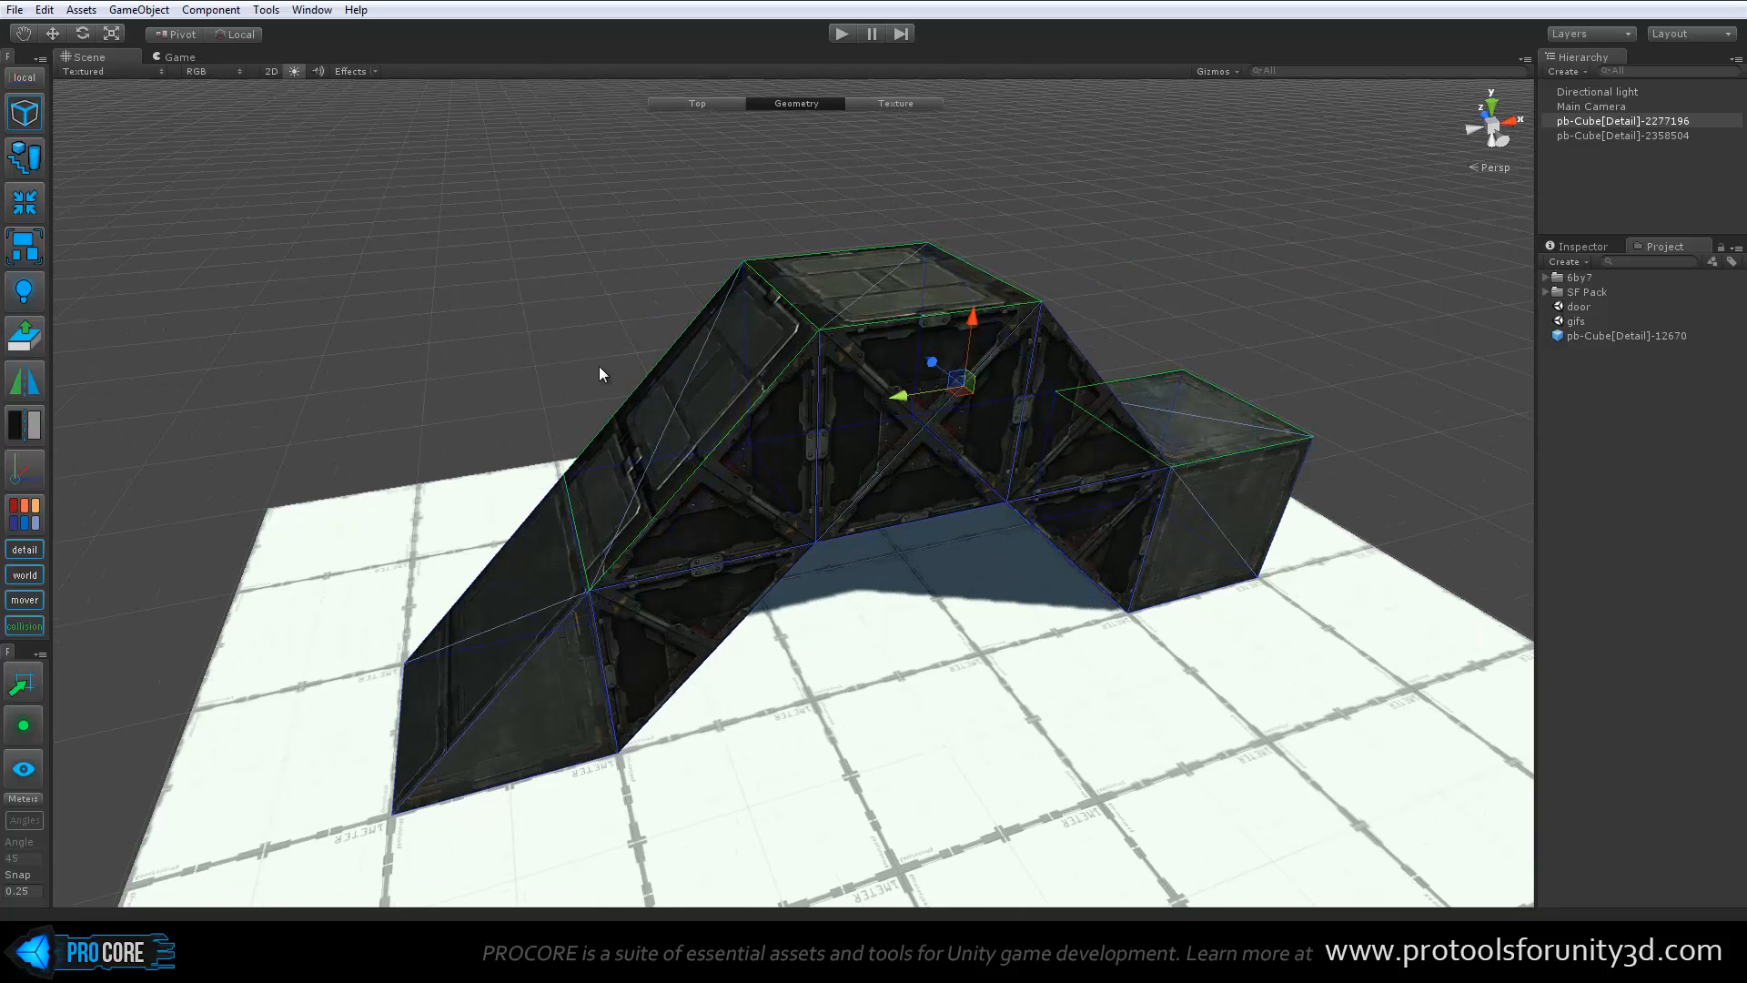
key("h")
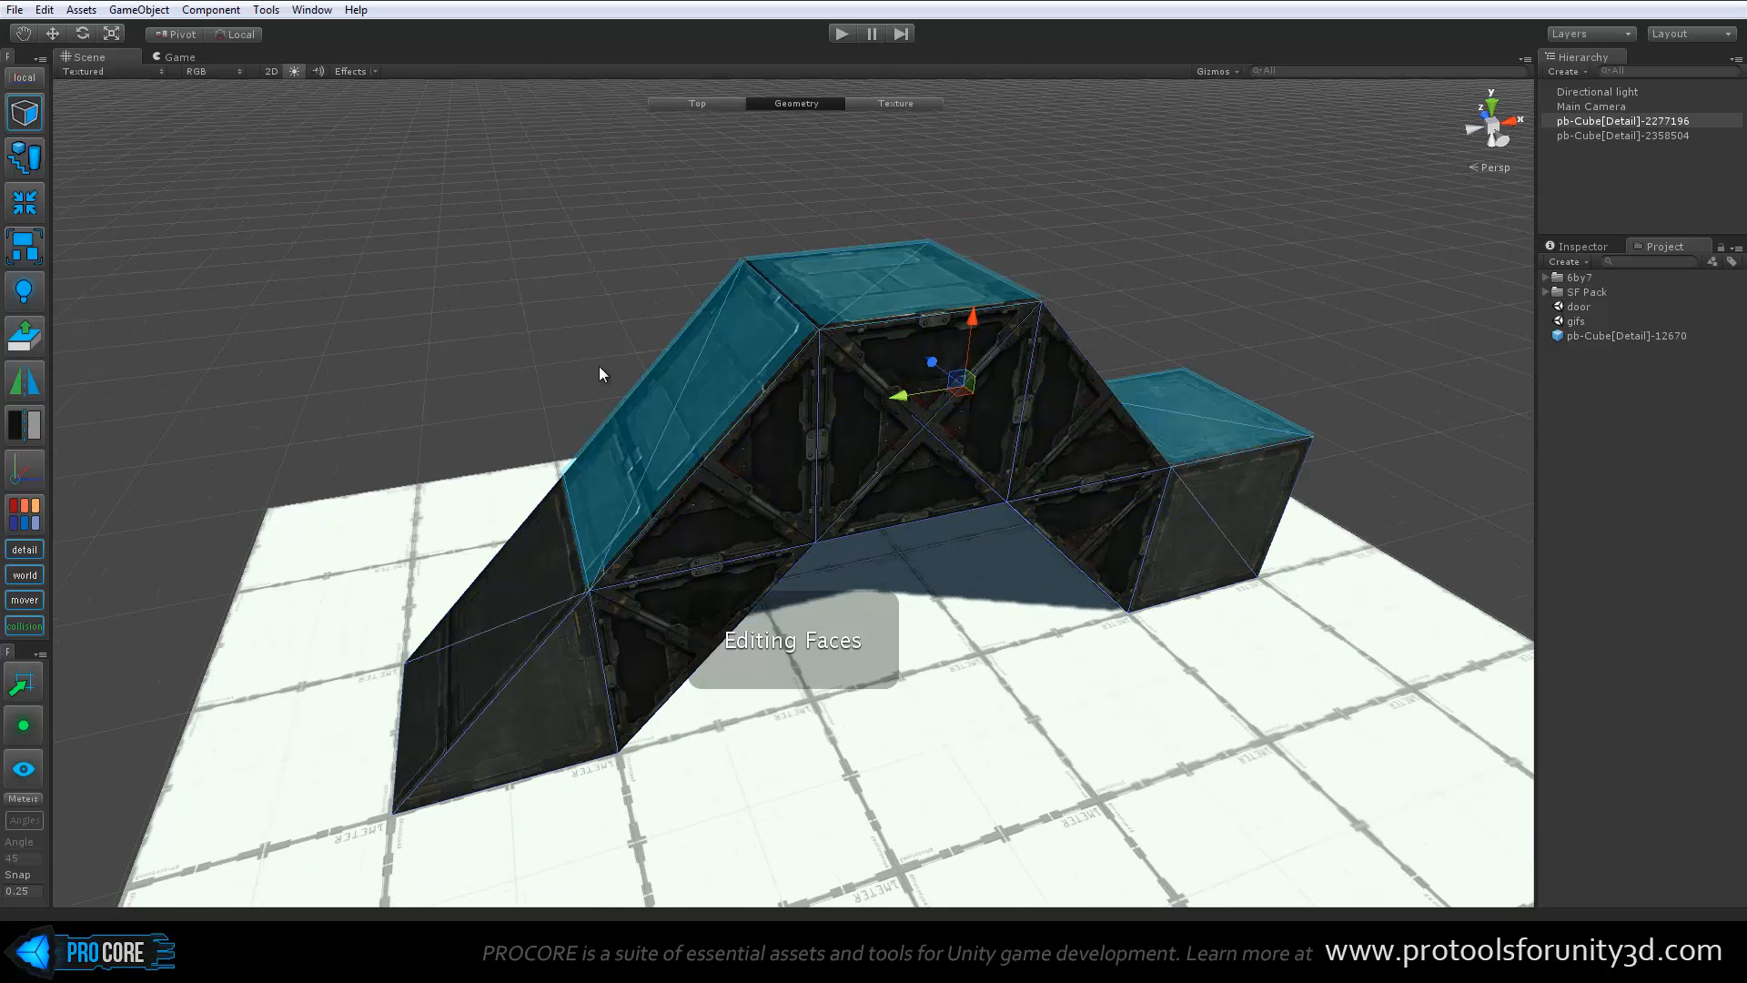
Select single faces around the bridge in turn, including a side panel, both slopes and the far end block's top
left_click(861, 452)
left_click_drag(1132, 516, 1038, 548, "alt")
left_click(1041, 550)
key("f")
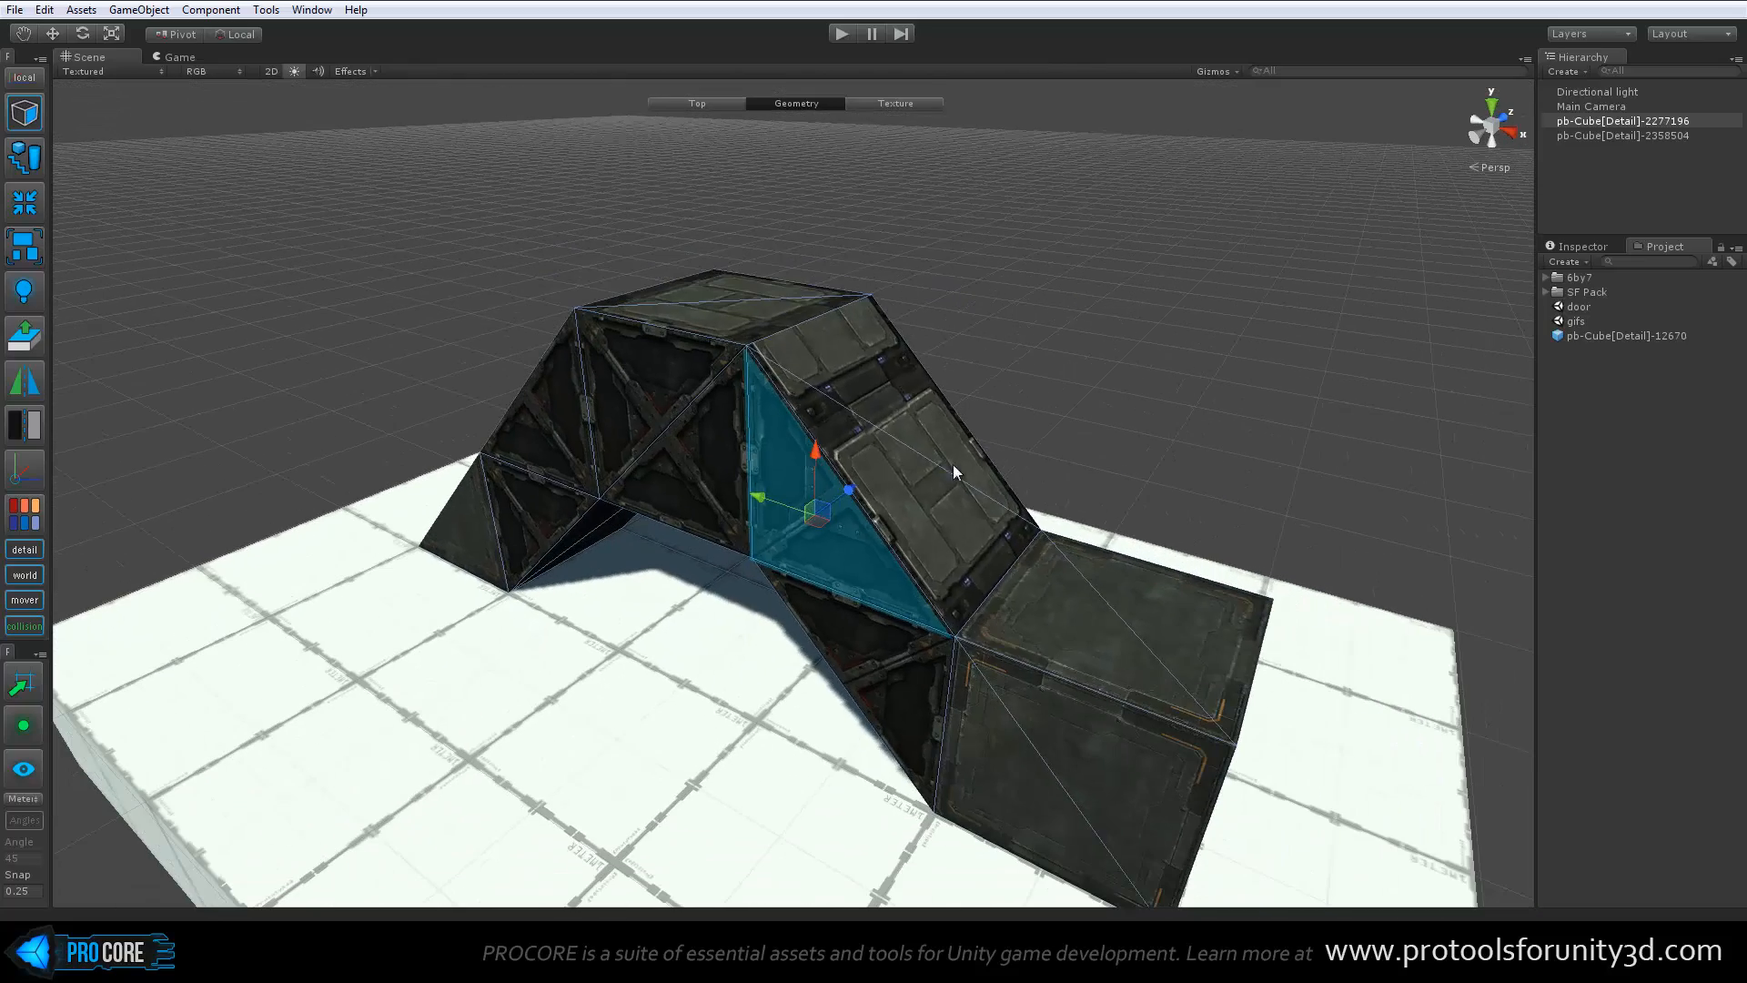
left_click(952, 471)
left_click(1105, 591)
left_click_drag(742, 551, 553, 493, "alt")
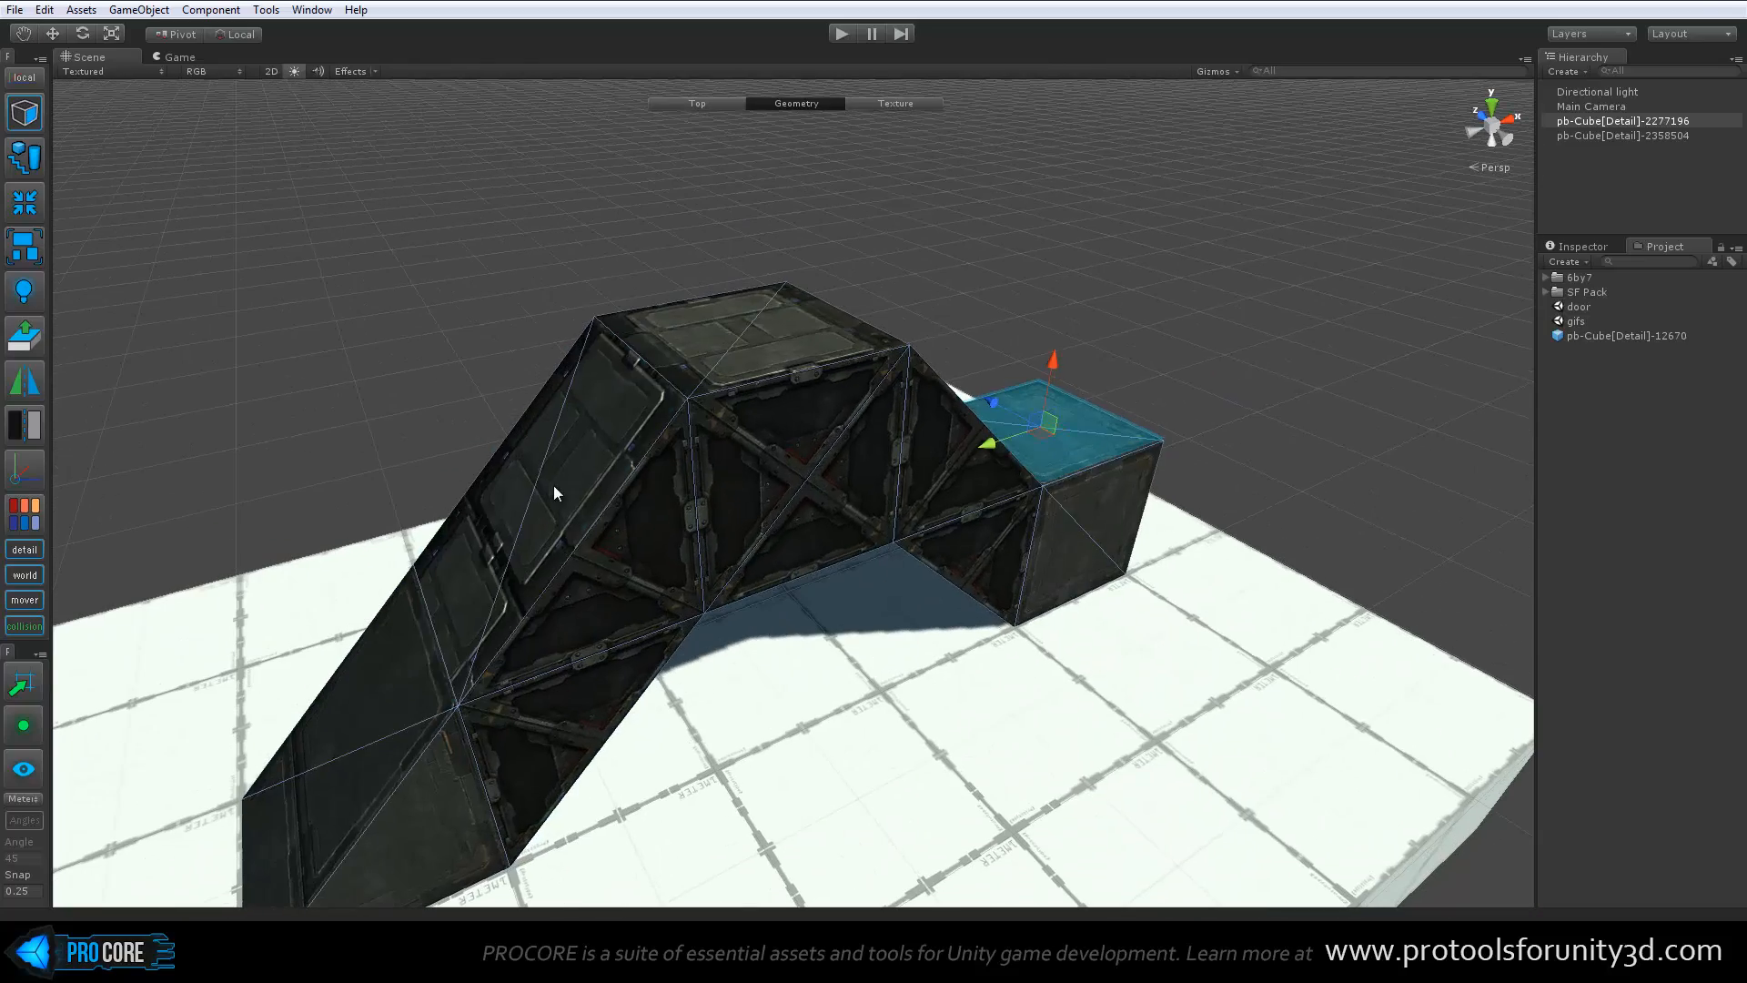
left_click(553, 494)
Select the deck's top face and try the Move and Scale handles on it
left_click(739, 344)
left_click_drag(739, 344, 750, 227, "alt")
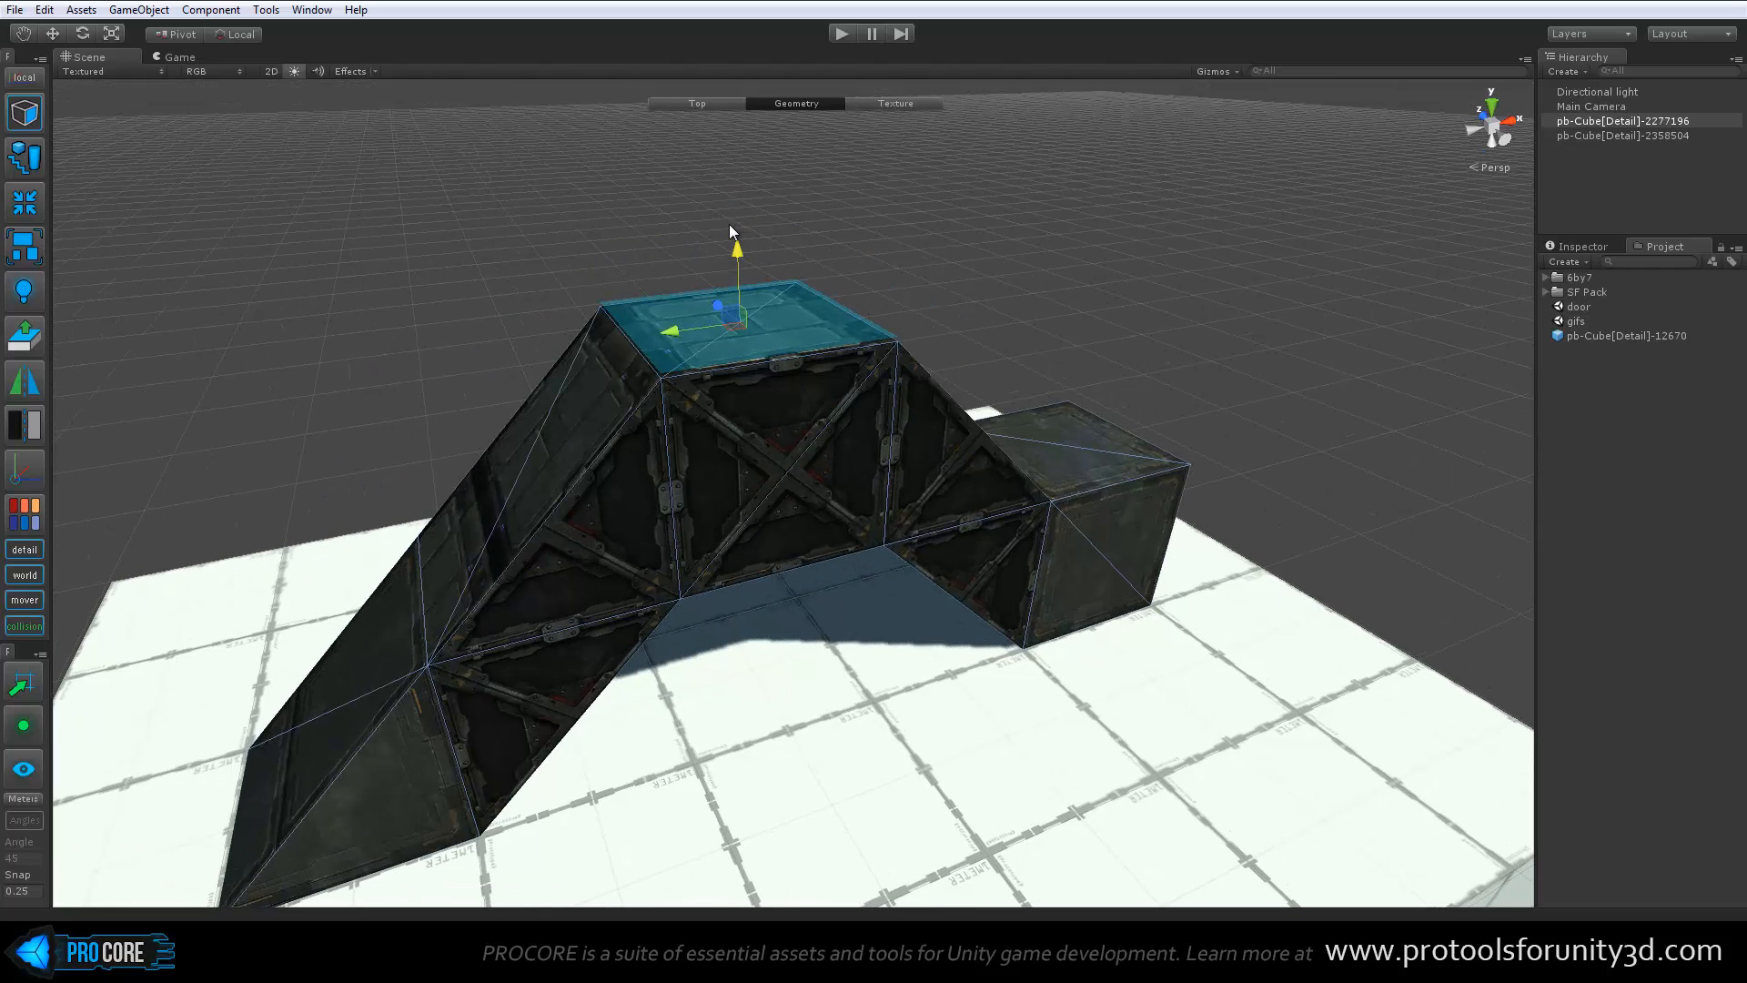
key("r")
mouse_move(744, 324)
left_mouse_down()
mouse_move(733, 373)
mouse_move(755, 330)
left_mouse_up()
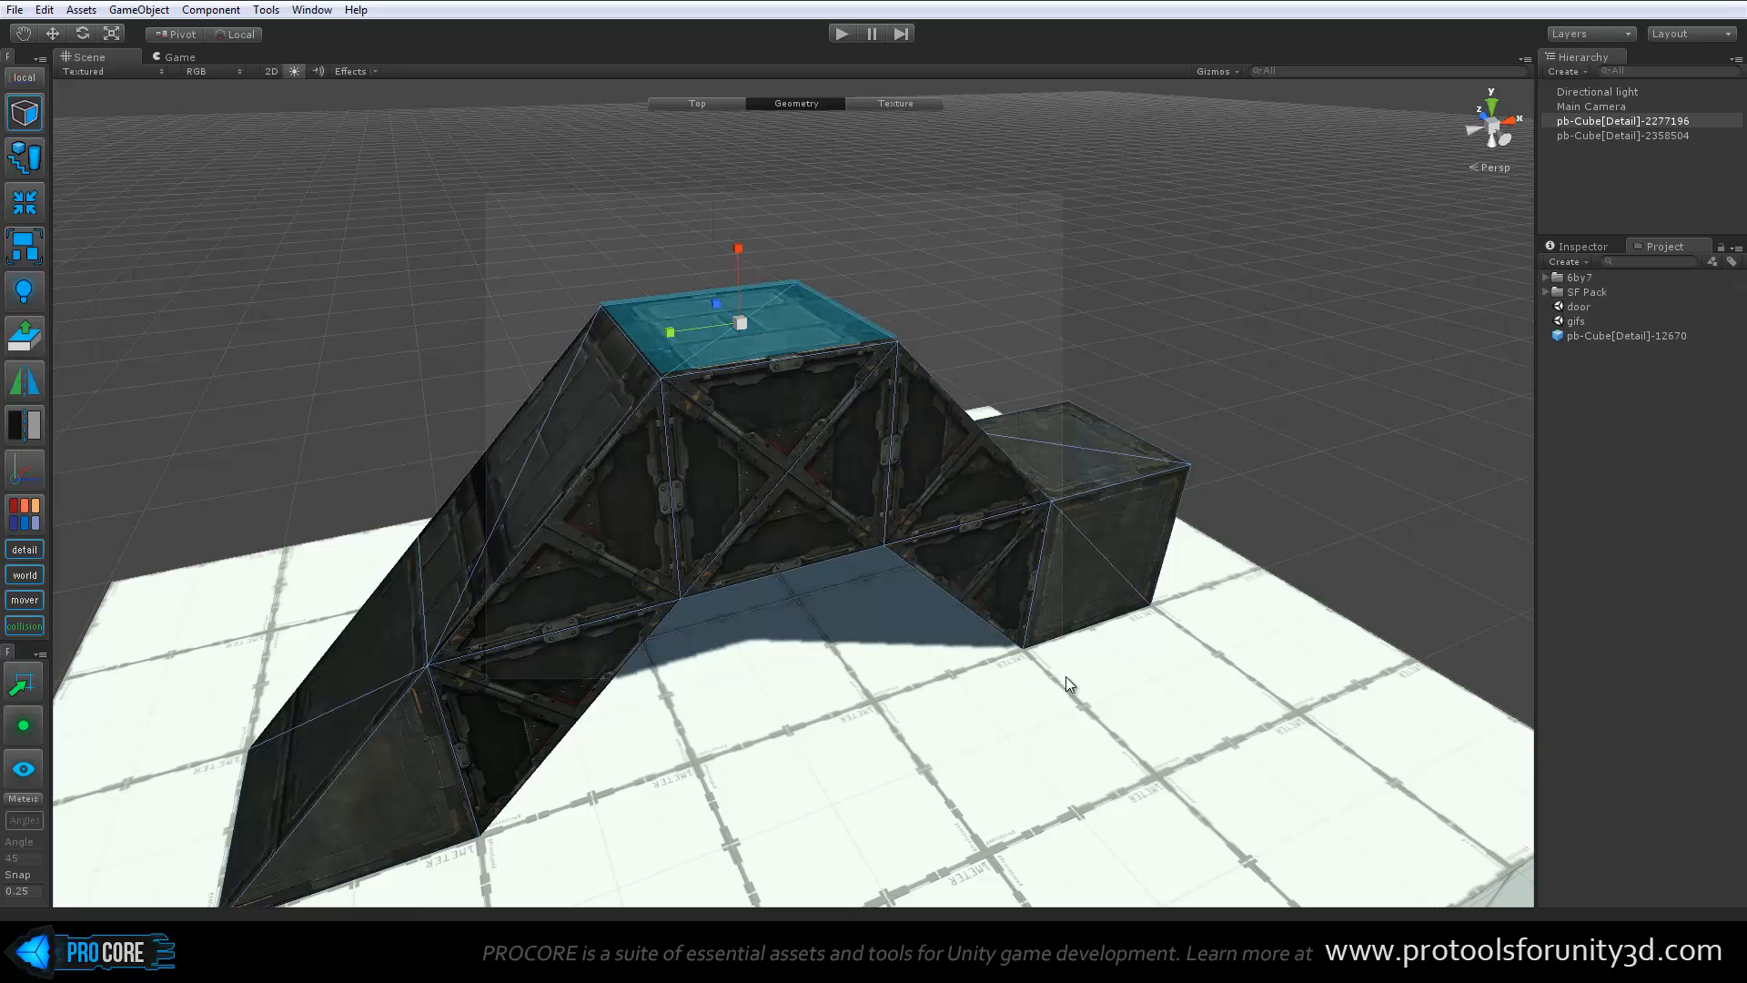
Box-select the faces around the deck and the bridge's sides, and add the ramp-side slope to the selection
left_click_drag(486, 193, 1001, 608)
scroll(1001, 608, "down", 3)
left_click_drag(918, 389, 883, 435, "alt")
left_click(687, 512, "shift")
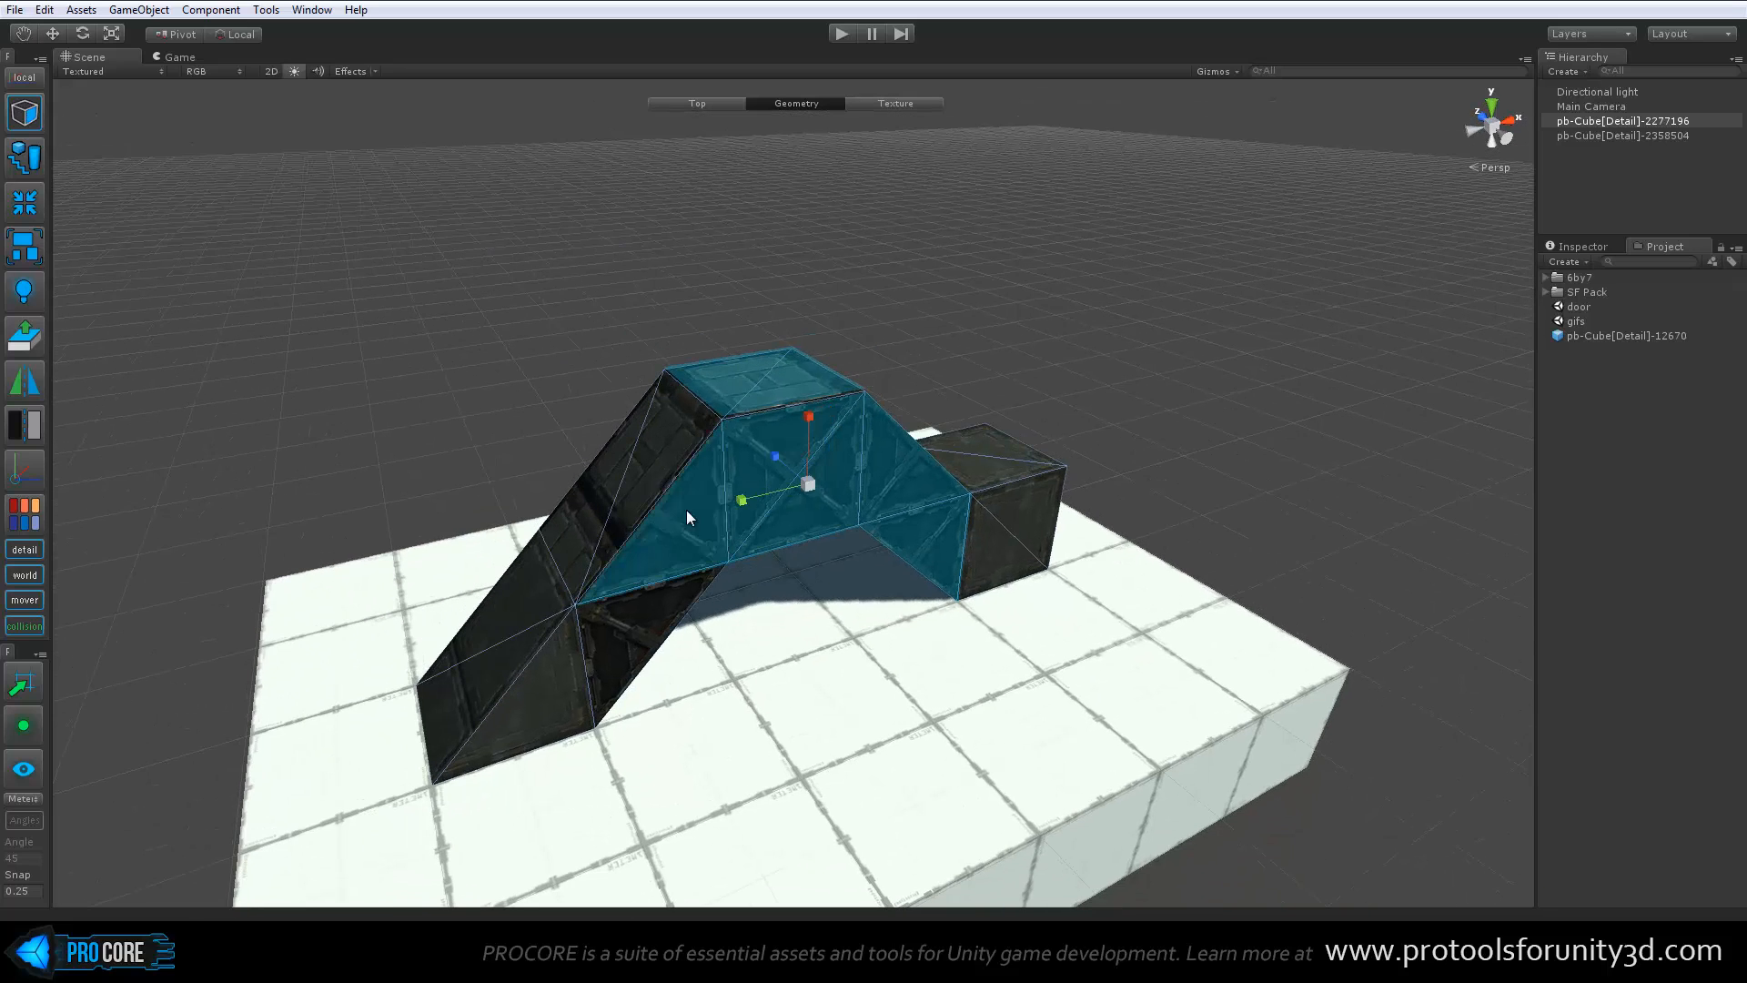
left_click(637, 424, "shift")
left_click_drag(968, 500, 942, 517, "alt")
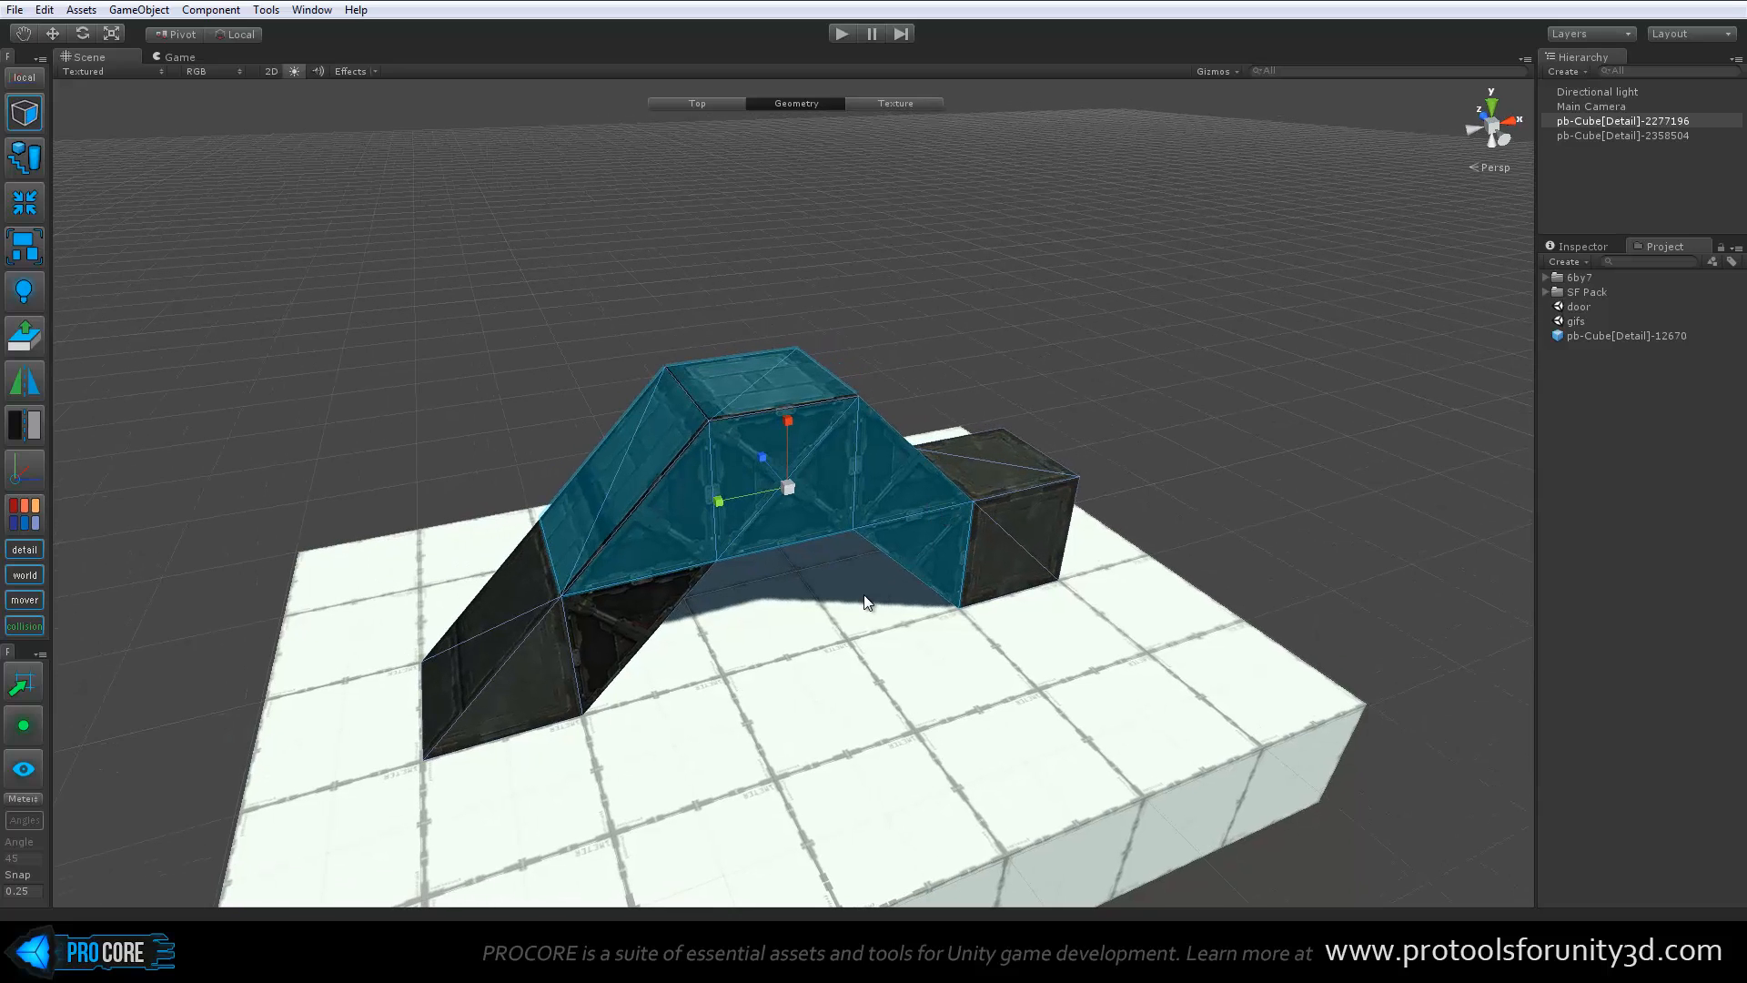
middle_click_drag(654, 615, 808, 515)
scroll(728, 584, "up", 5)
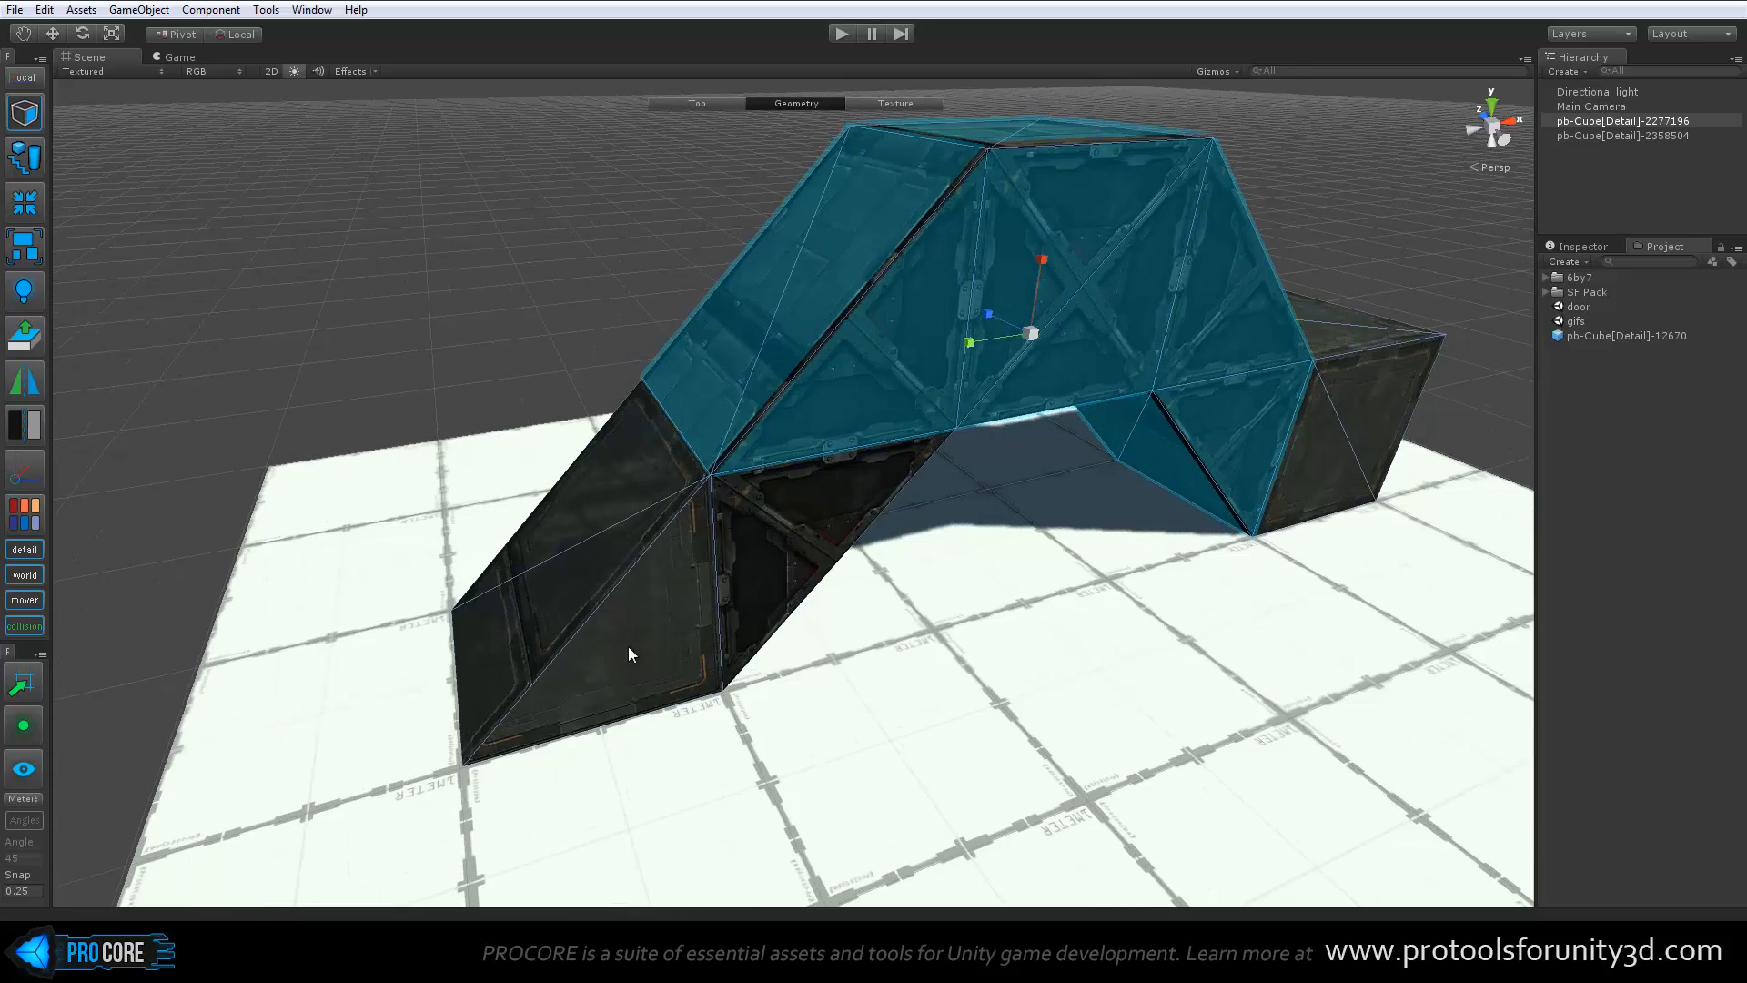
Try deleting the ramp's sloping face and near triangular side face together, and undo the deletion
left_click(630, 608)
left_click_drag(391, 507, 411, 470, "alt")
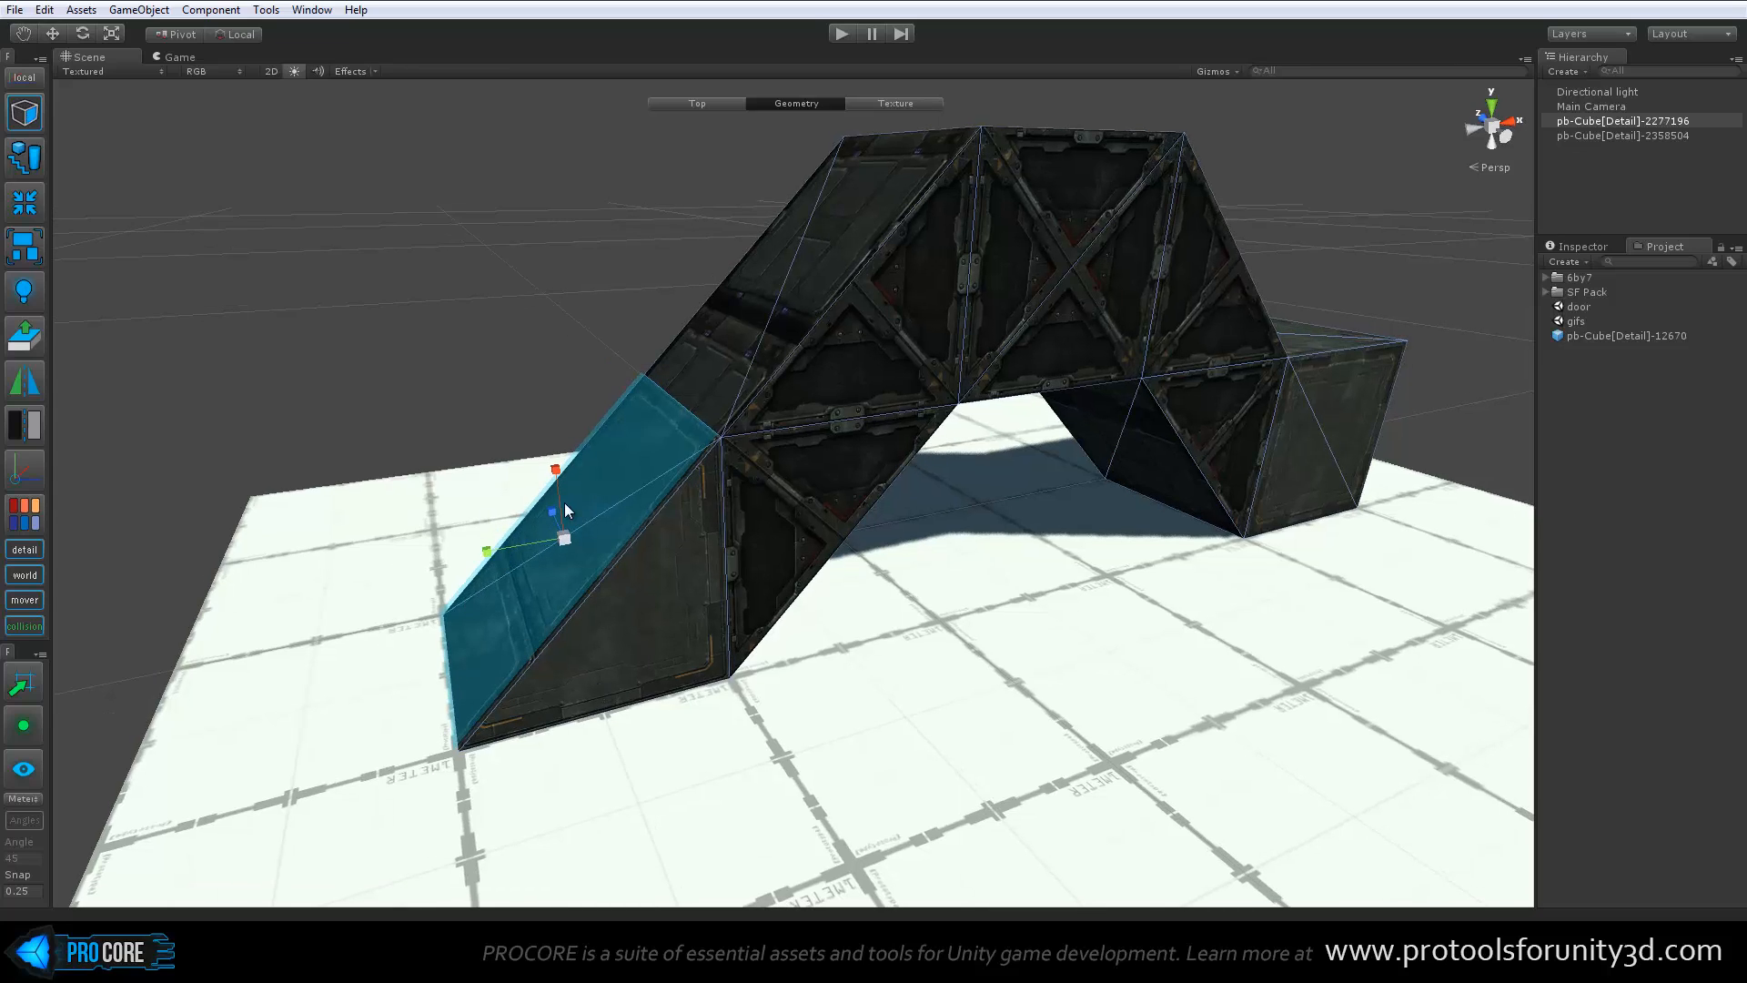
left_click(636, 602, "shift")
left_click_drag(636, 603, 571, 557, "alt")
key("BackSpace")
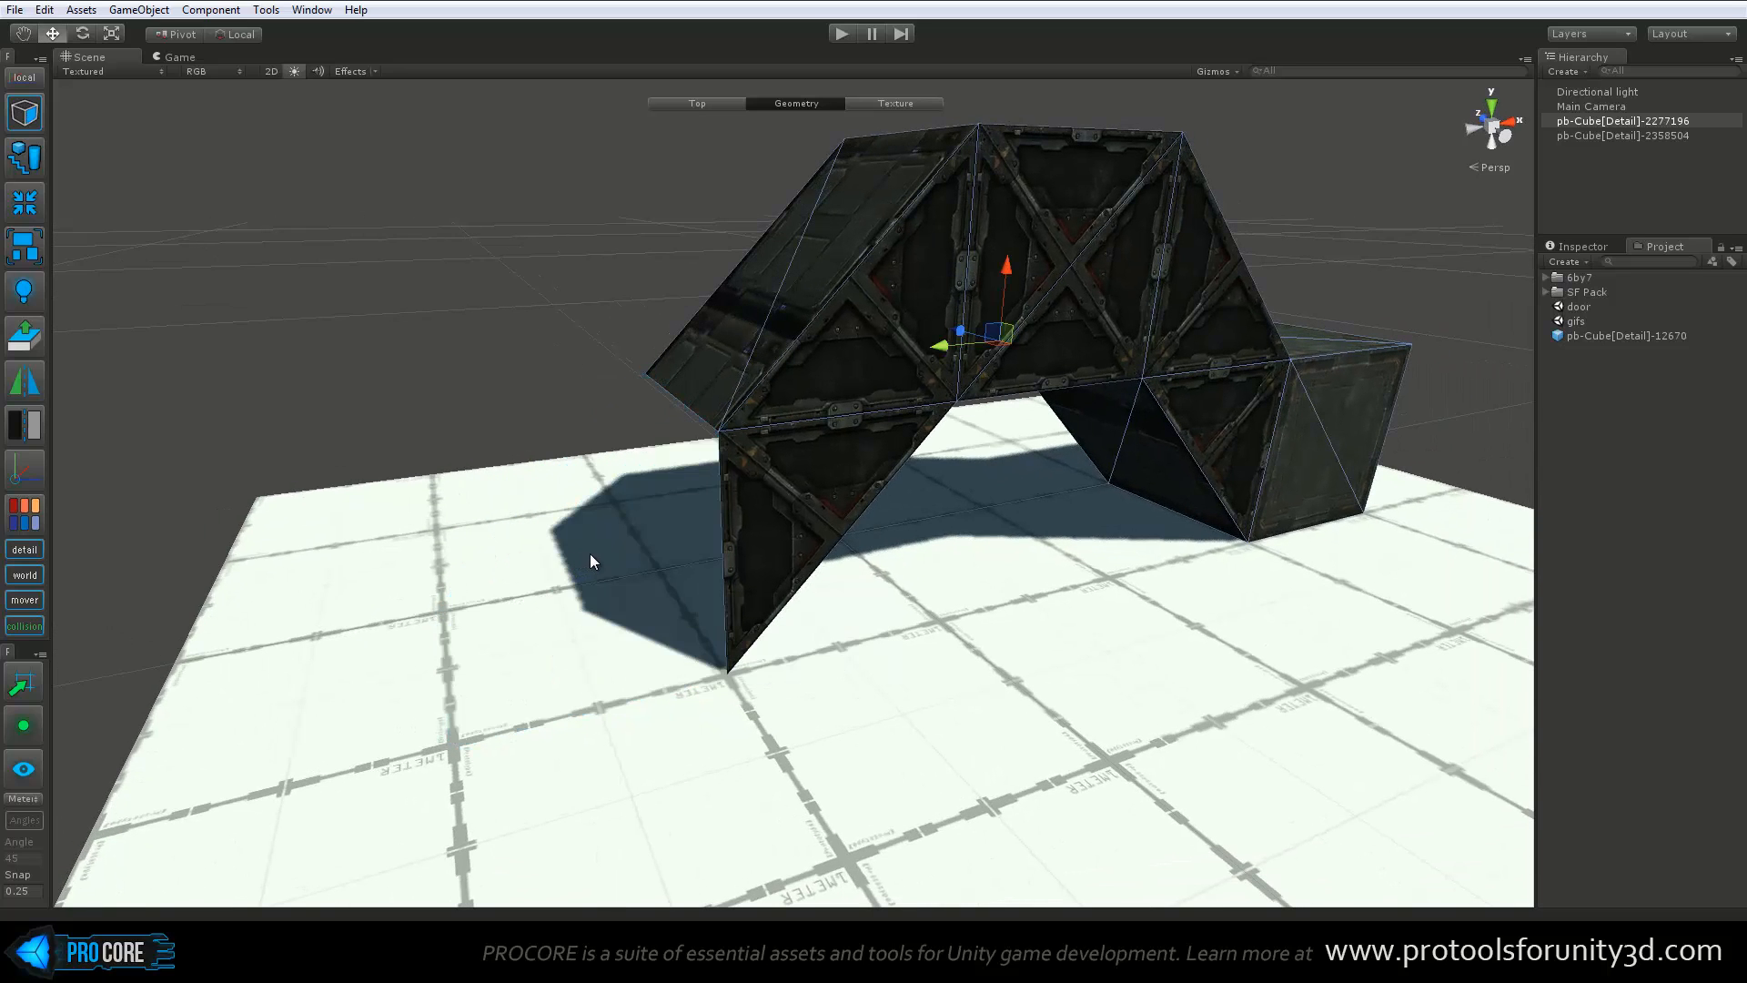
key("ctrl+z")
Switch to vertex editing and delete the ramp's sloping face
left_click_drag(831, 546, 862, 550, "alt")
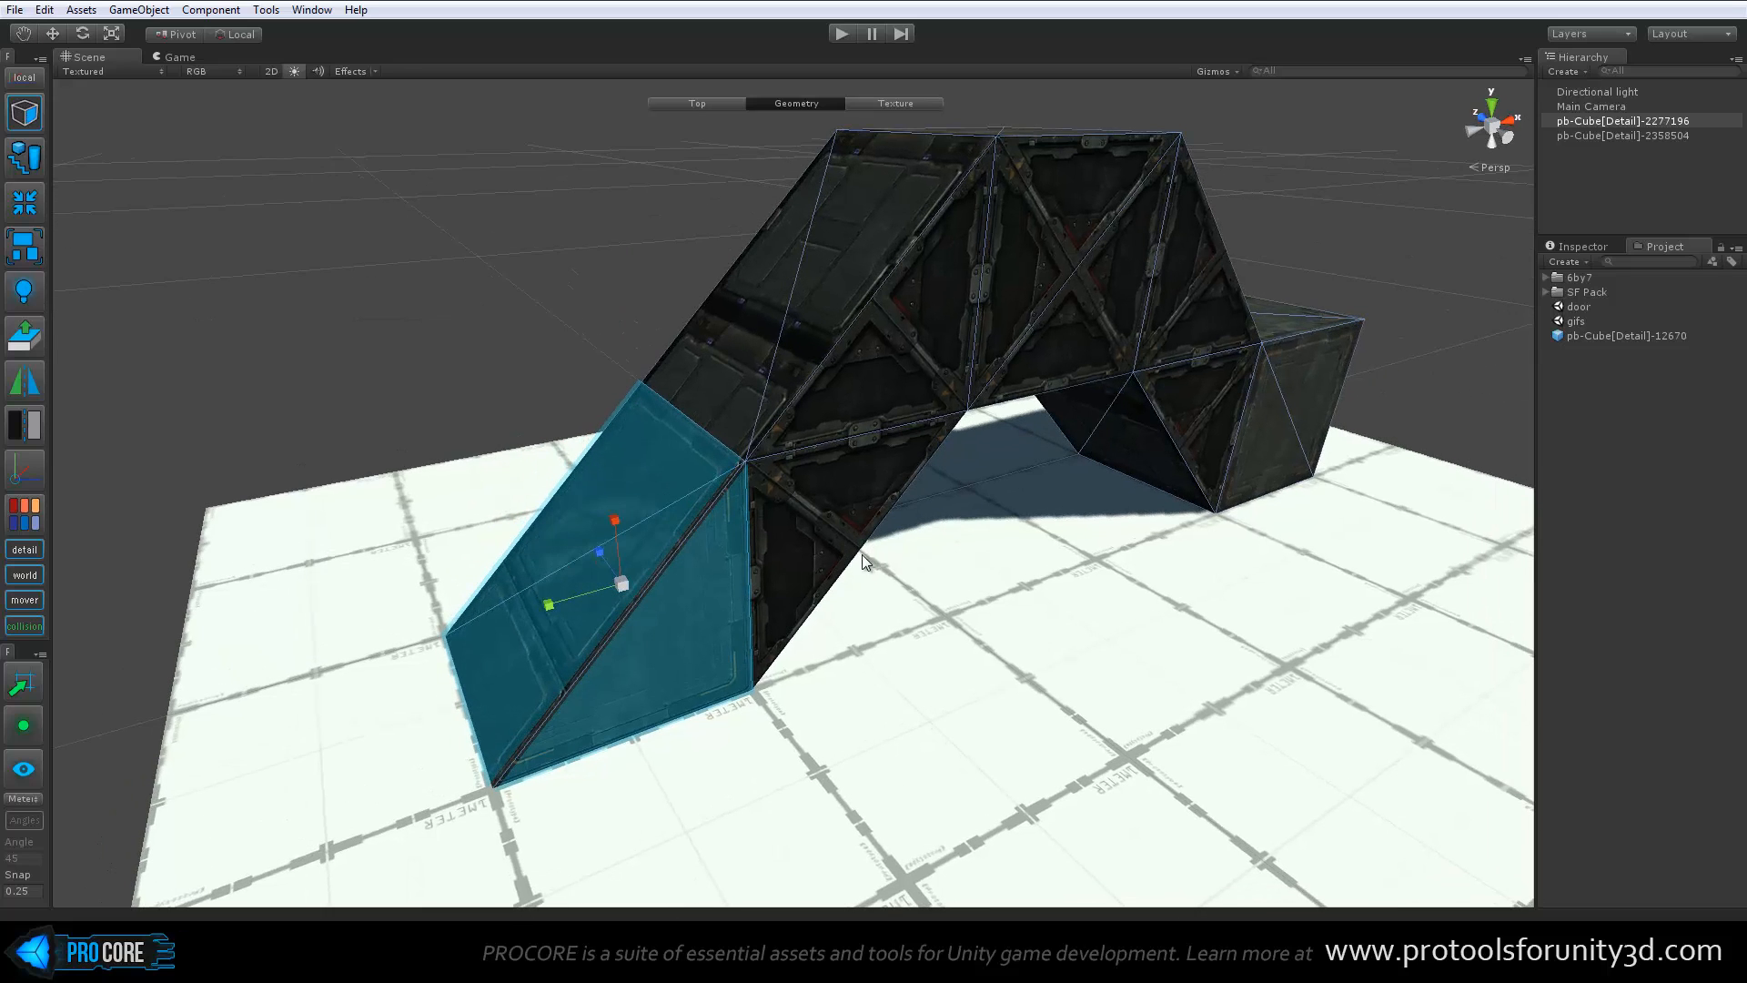
key("h")
left_click(642, 451)
left_click(595, 480)
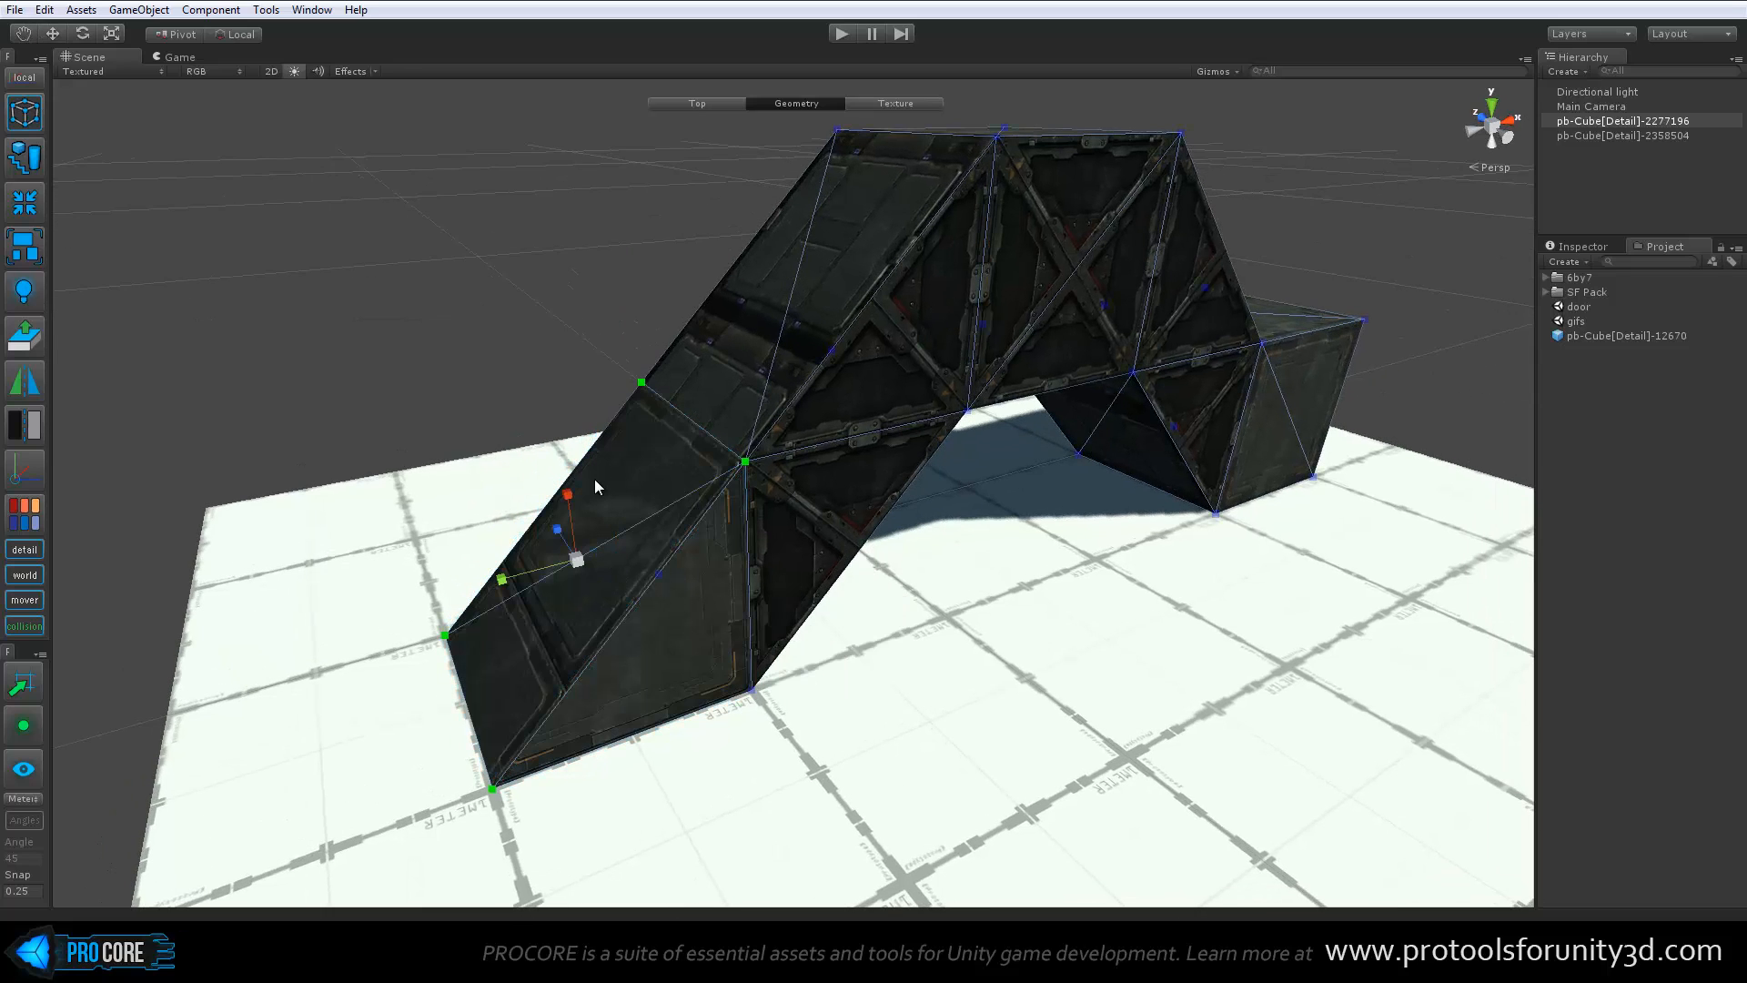
key("Delete")
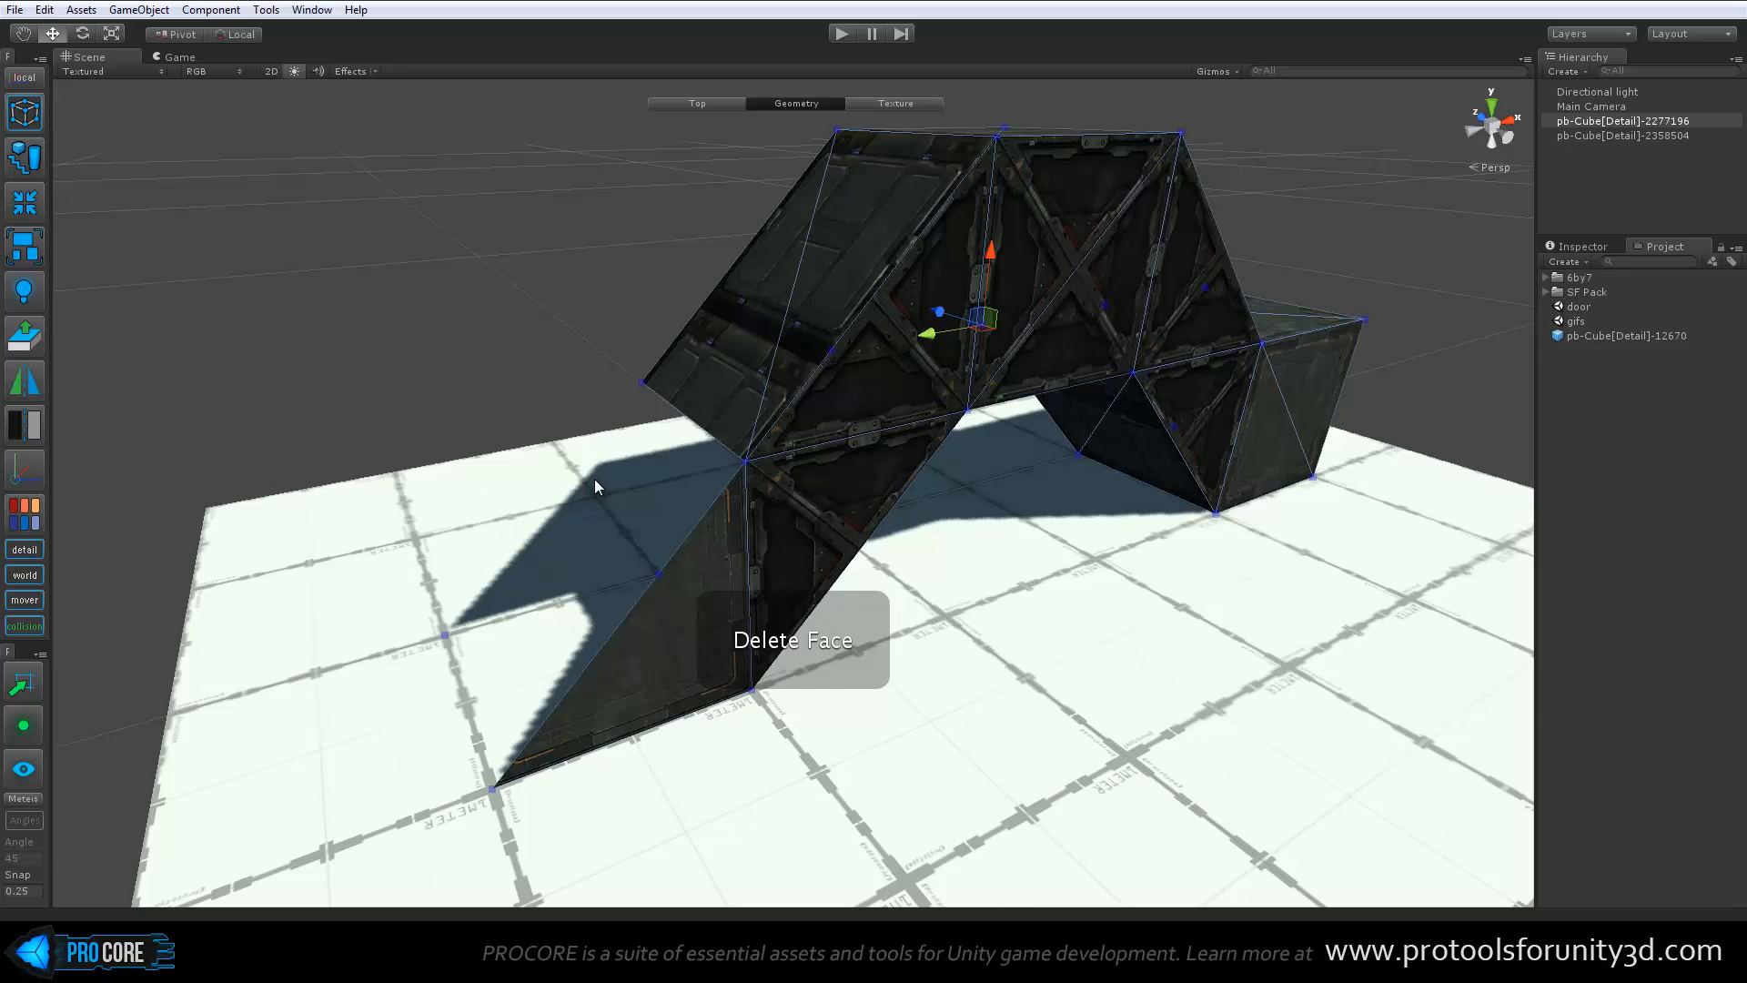
Switch to edge editing and delete the ramp's near triangular side face
key("h")
left_click(645, 649)
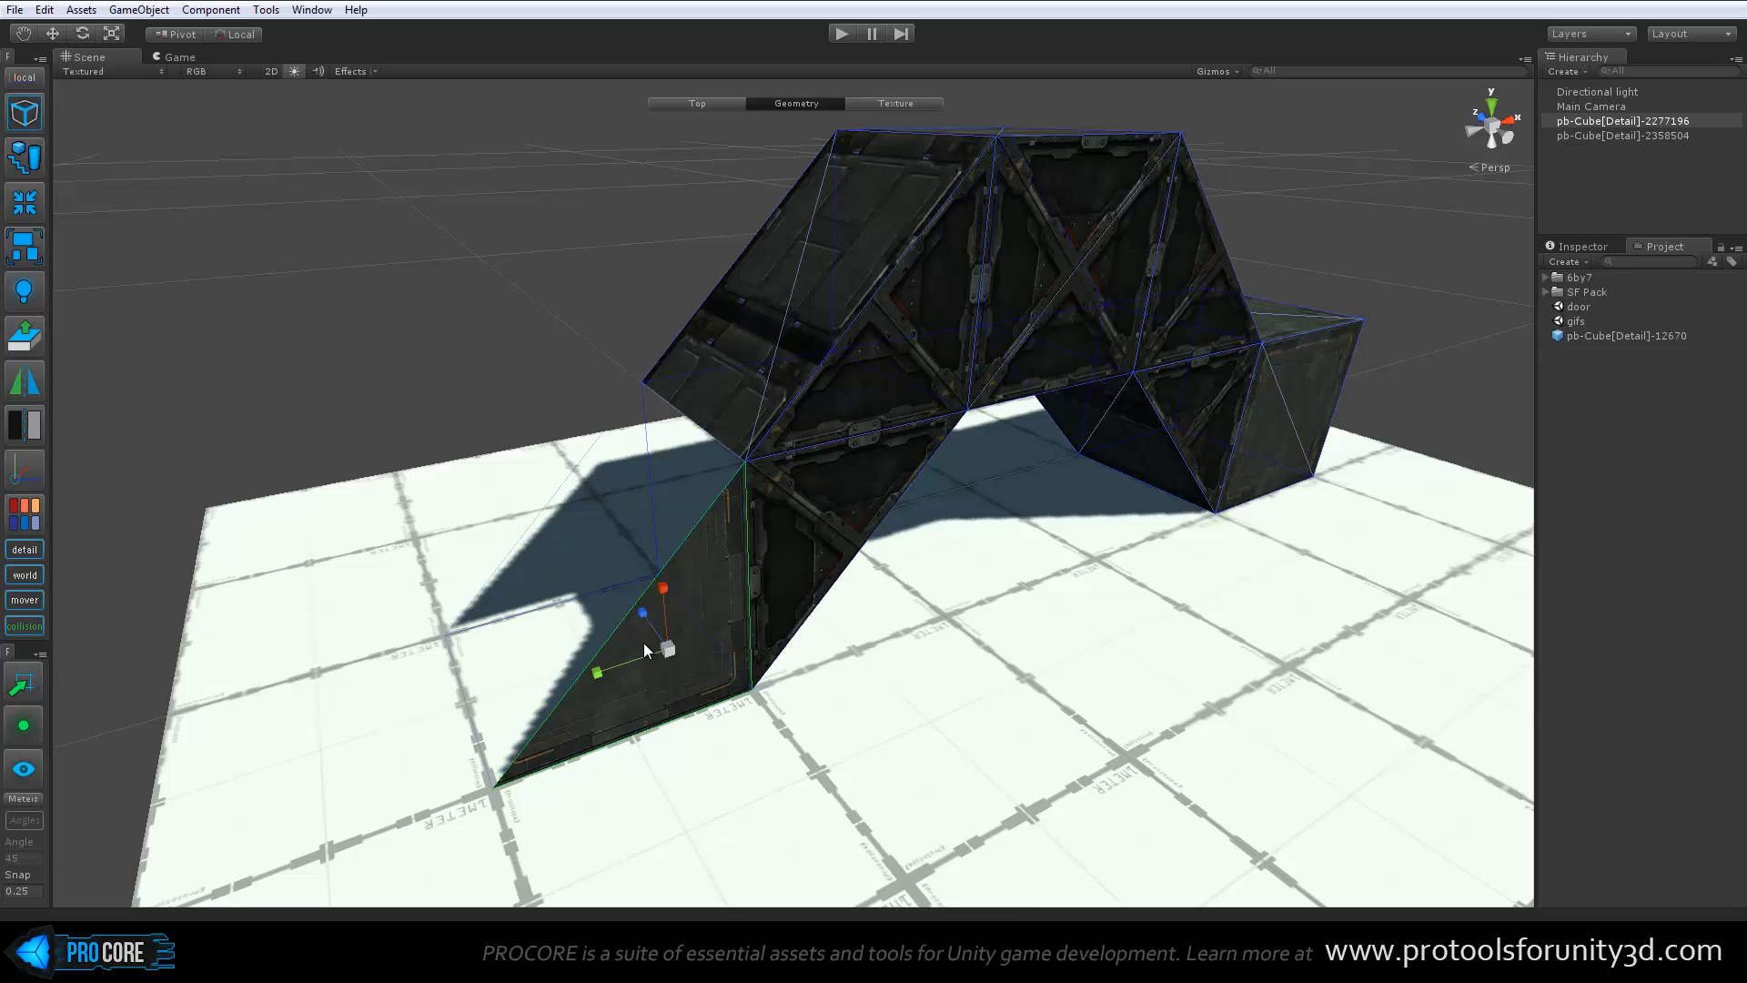
key("Delete")
Switch to face editing and delete the ramp's triangular side face on the far side of the bridge
key("h")
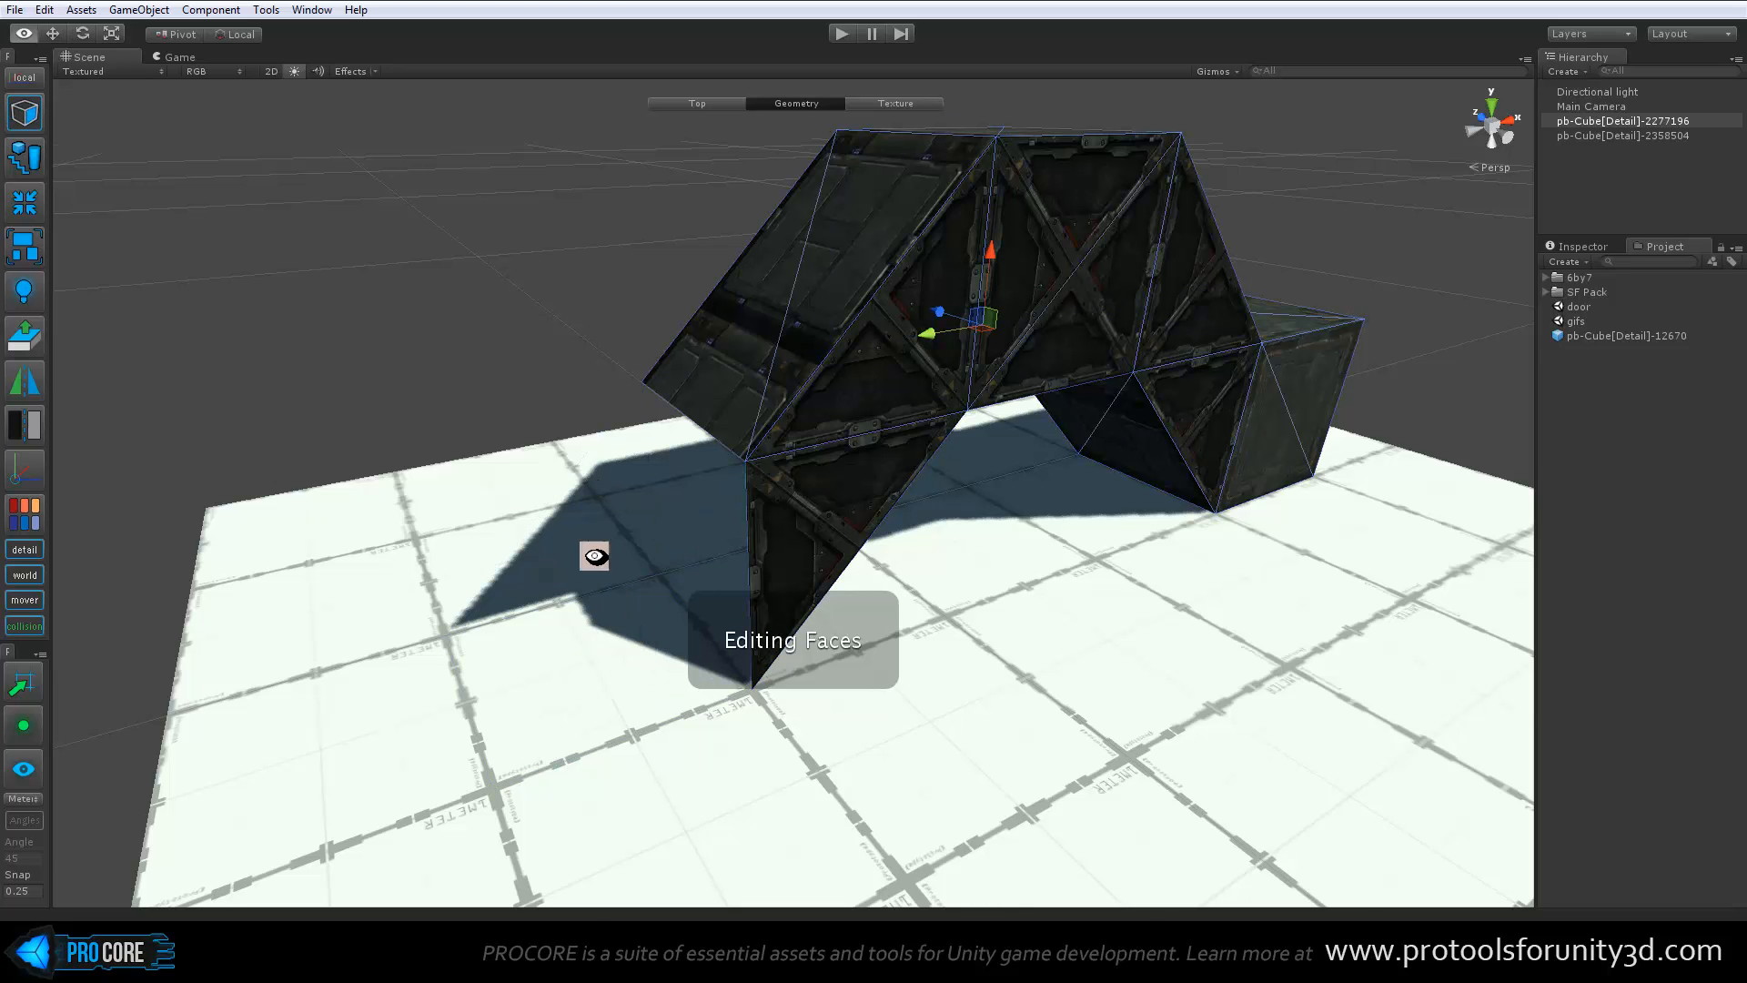
left_click_drag(596, 557, 1001, 543, "alt")
left_click(958, 583)
scroll(1000, 536, "up", 2)
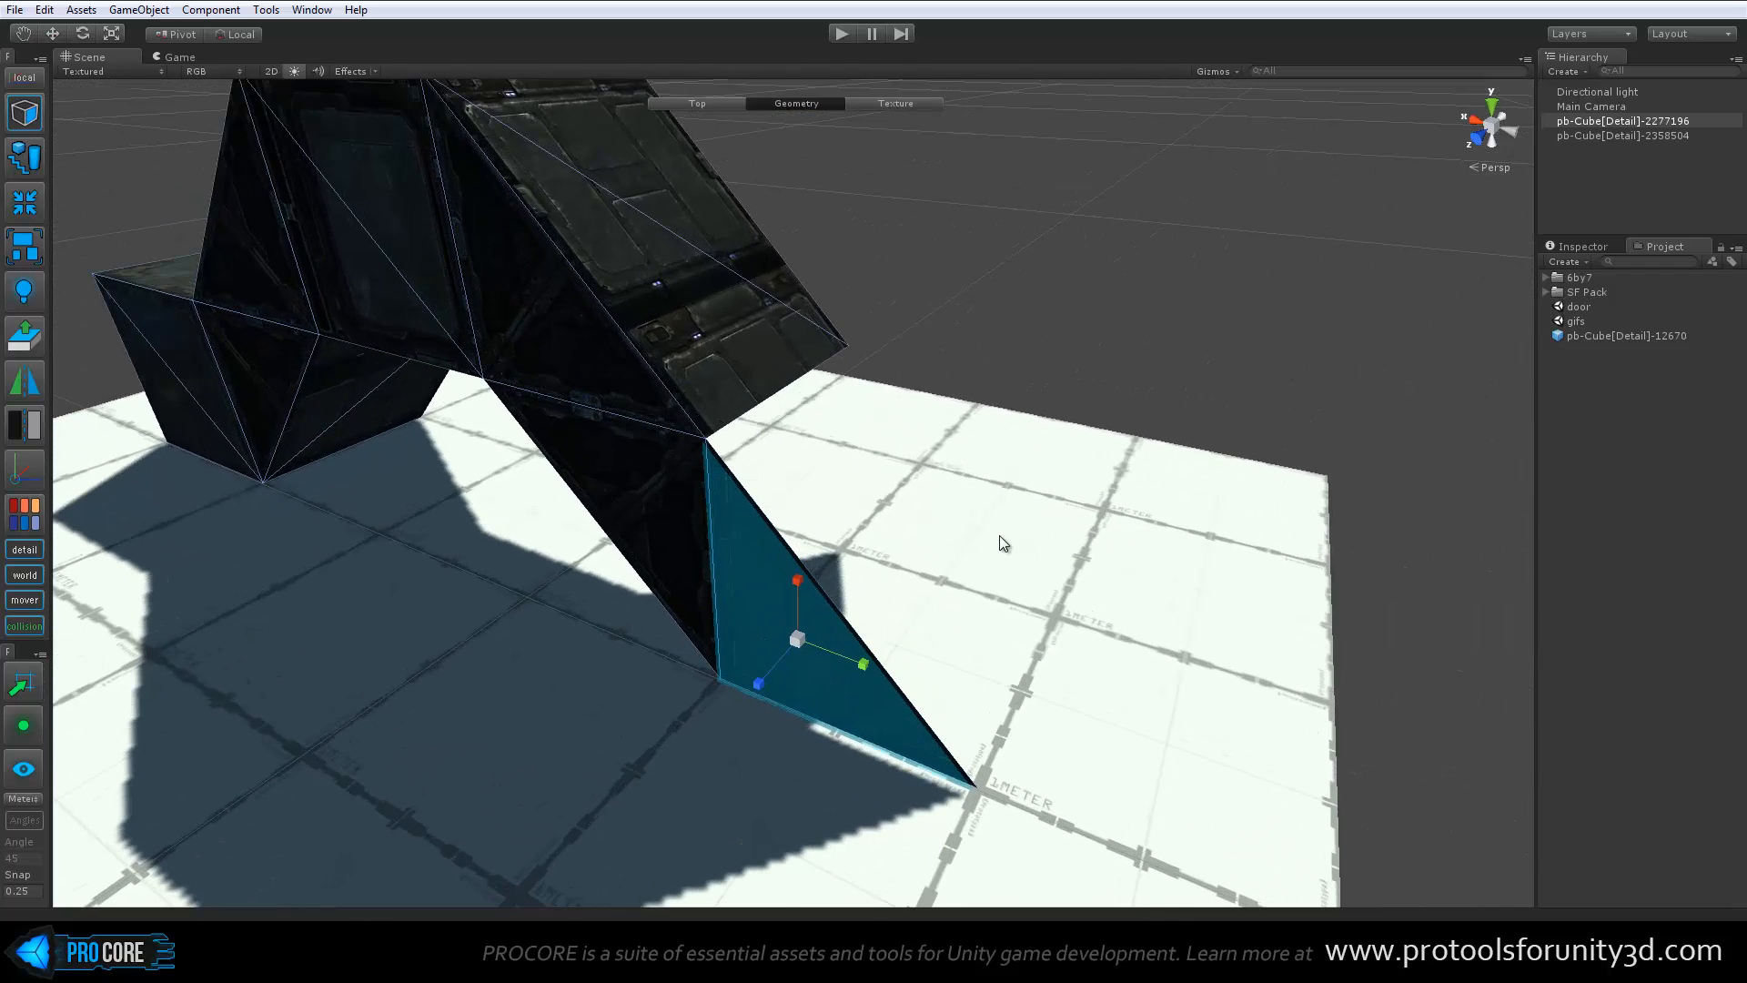
key("Delete")
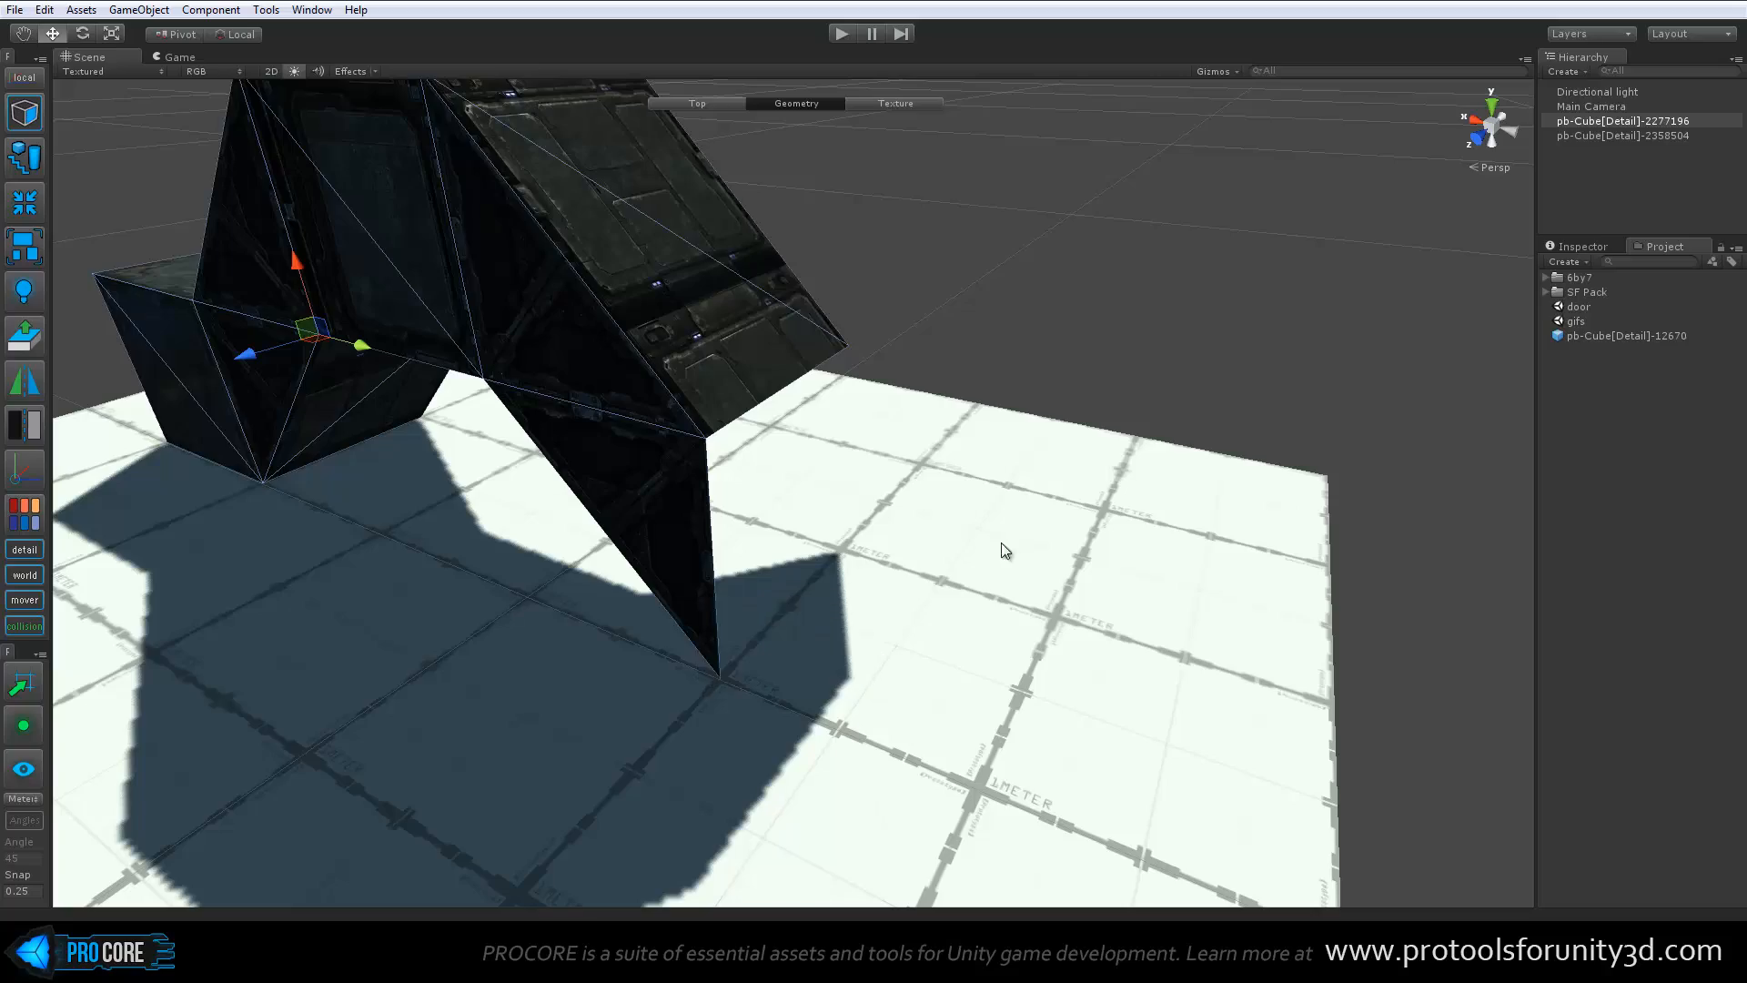
Return to edge editing and select the outer end edge of the remaining ramp floor face, with the Move handle active
left_click_drag(1002, 550, 535, 571, "alt")
key("h")
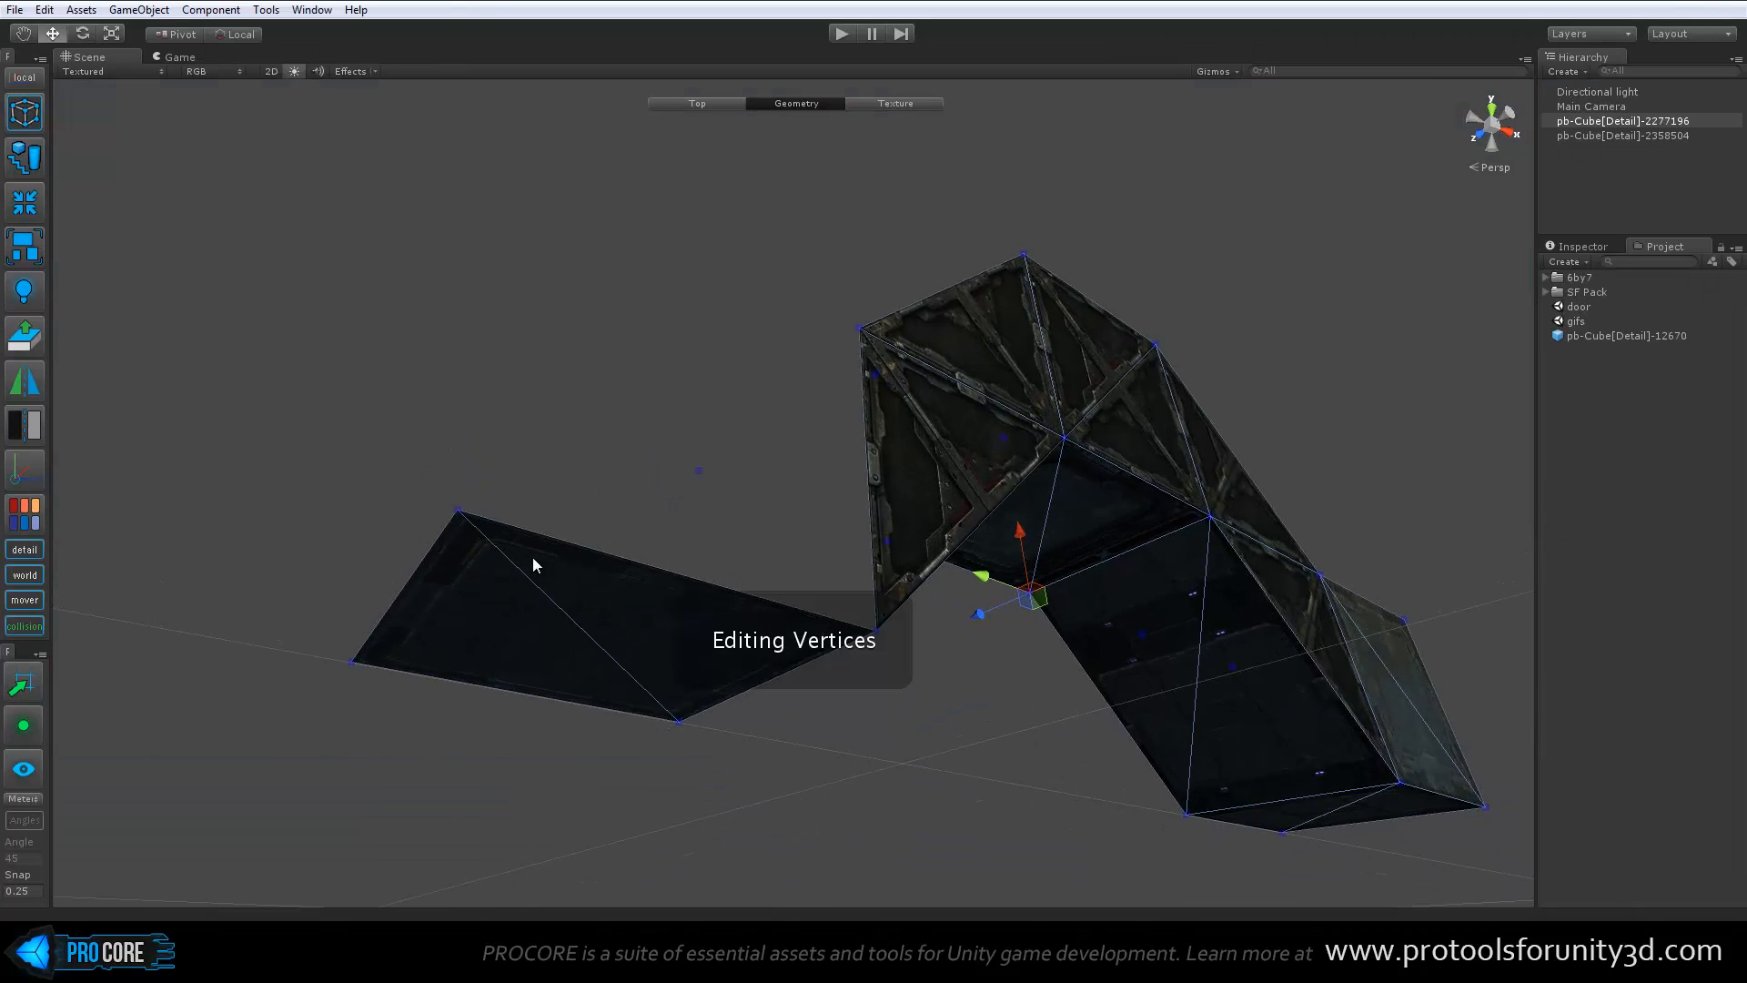
key("h")
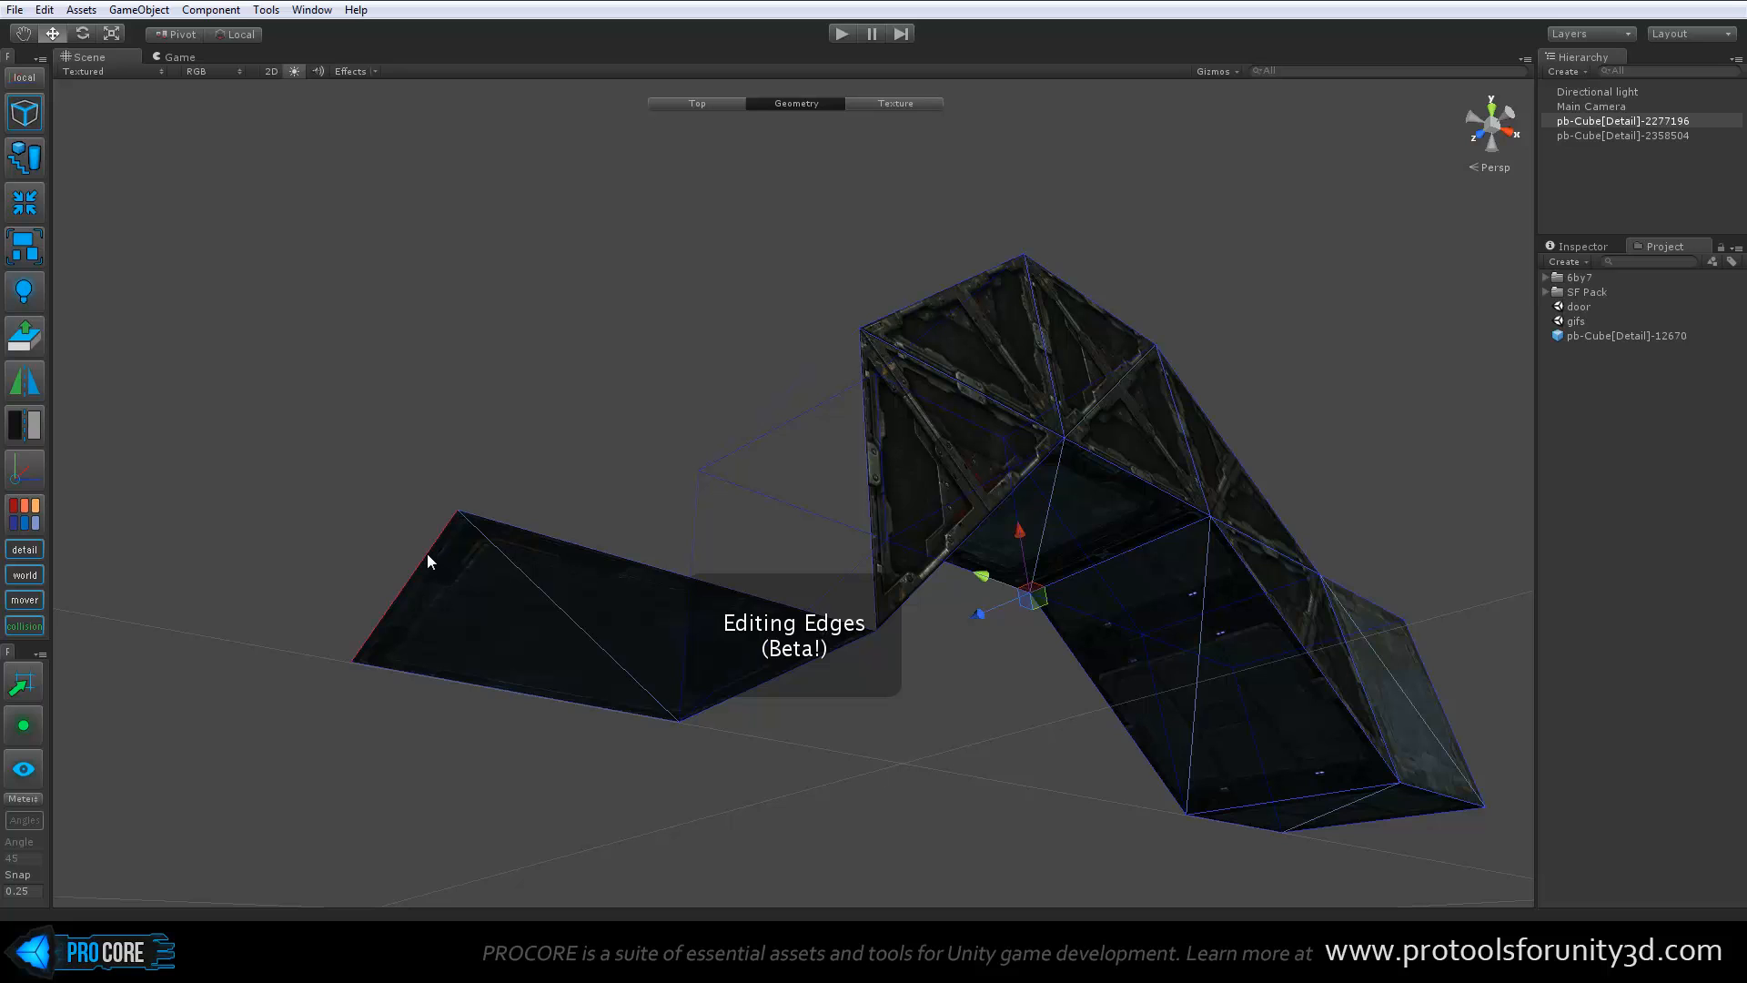
left_click(427, 553)
left_click_drag(662, 472, 616, 401, "alt")
key("w")
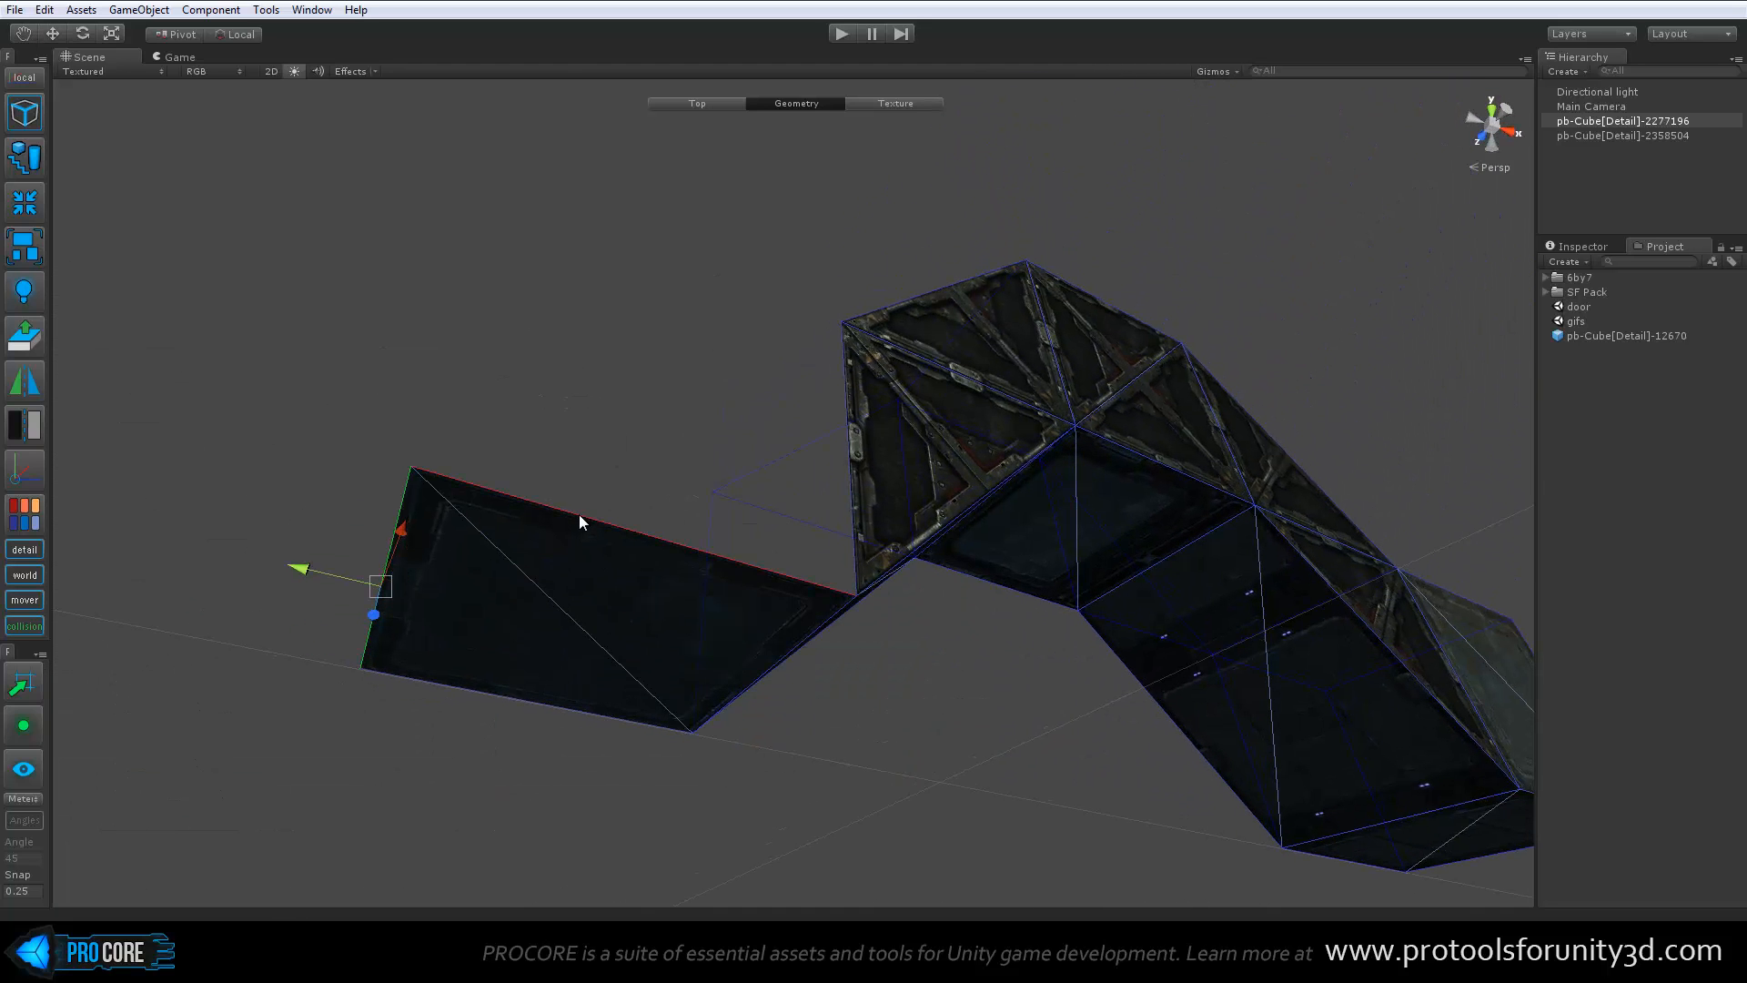
Add the floor face's side edges to the selection and extrude them up into walls level with the bridge's adjoining panel
left_click_drag(579, 515, 899, 533, "alt")
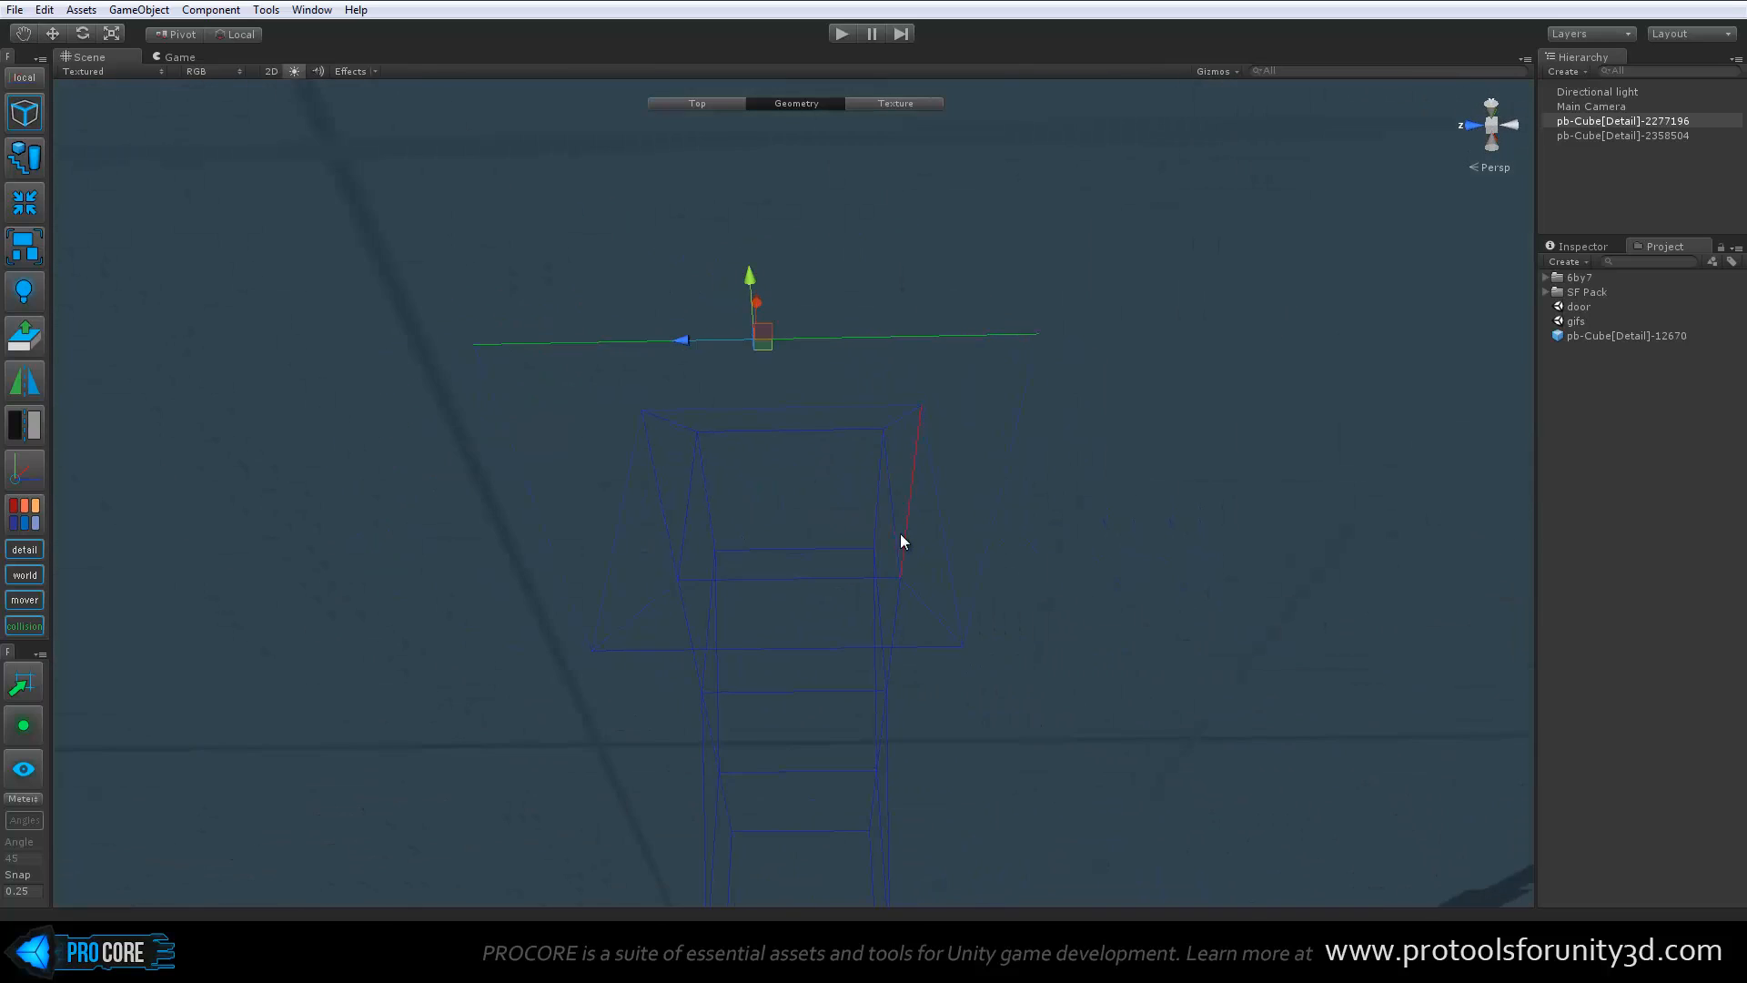
scroll(899, 534, "up", 3)
left_click(1123, 461, "shift")
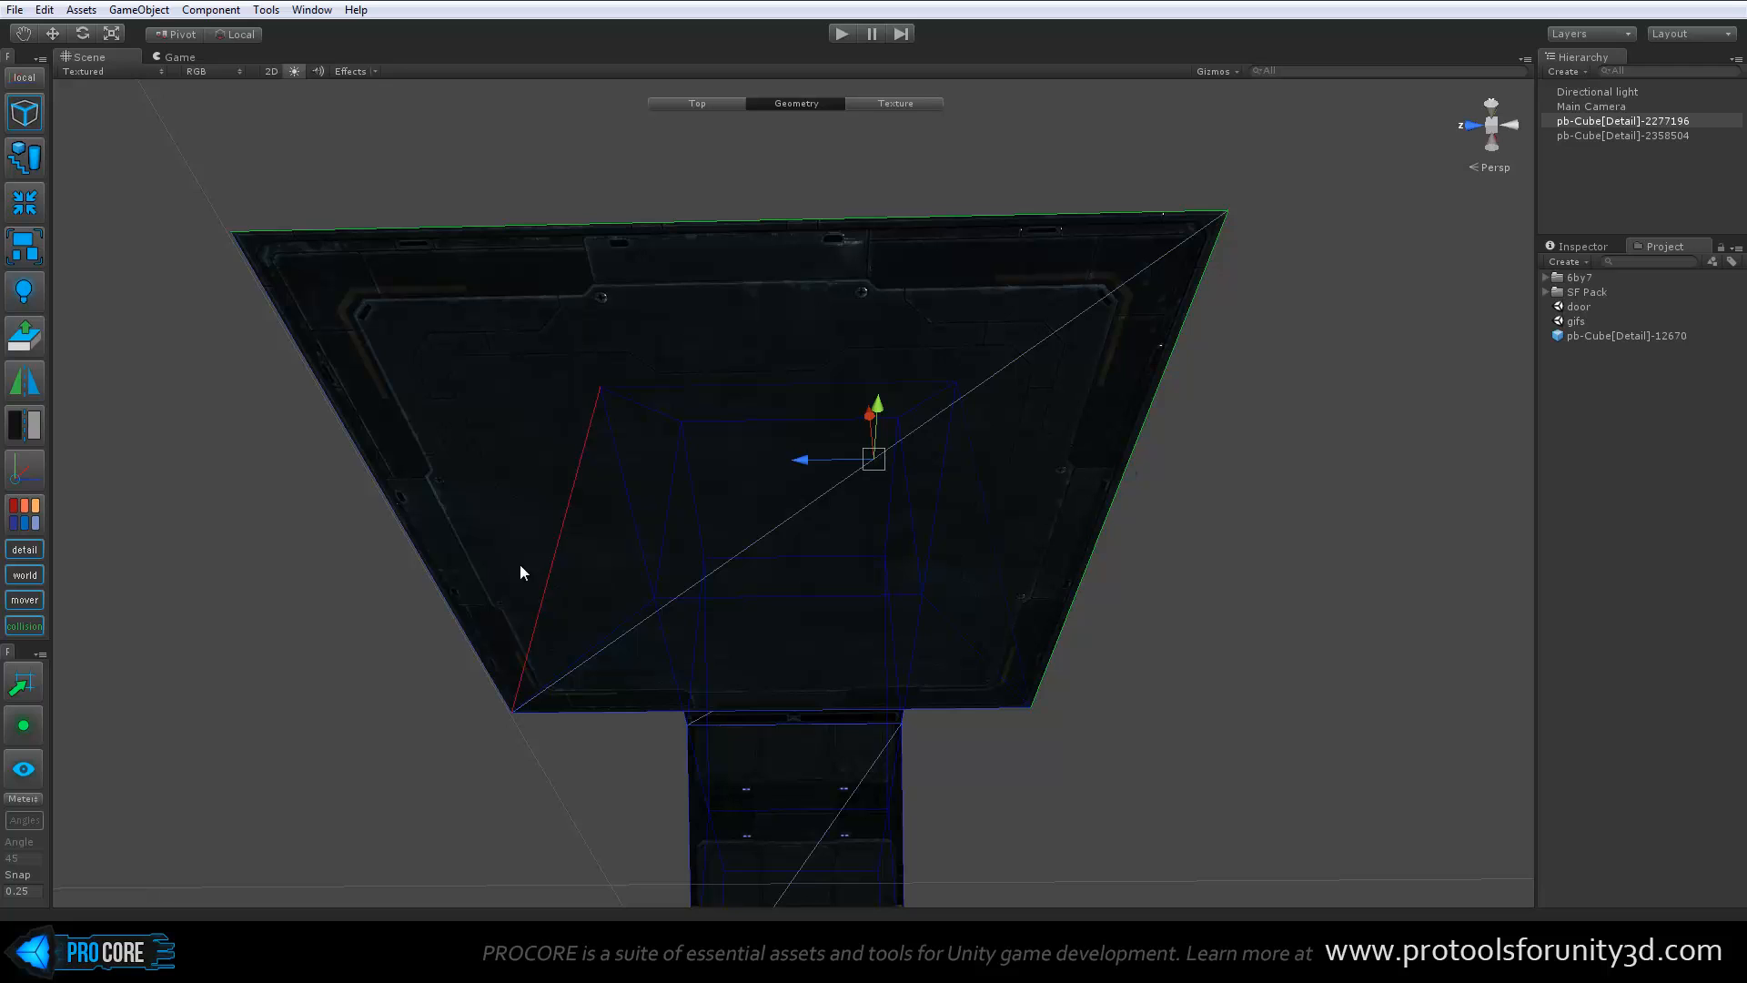
left_click_drag(1053, 507, 693, 355, "alt")
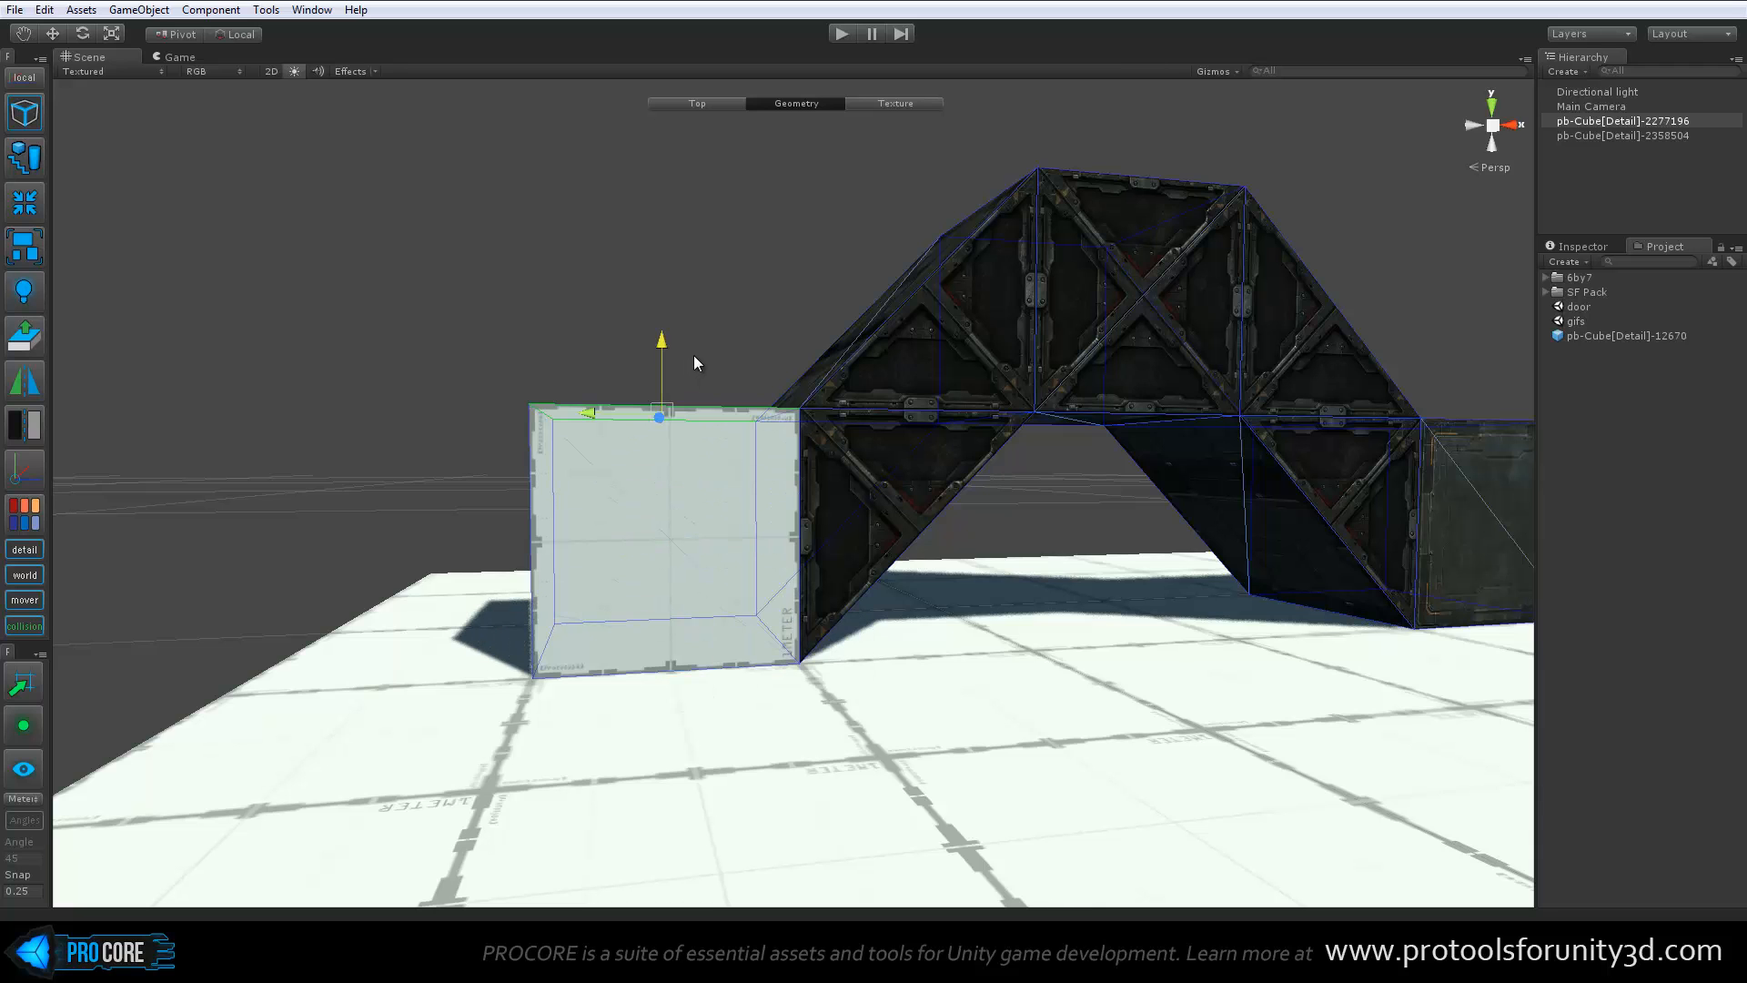
left_click_drag(898, 379, 549, 540, "alt")
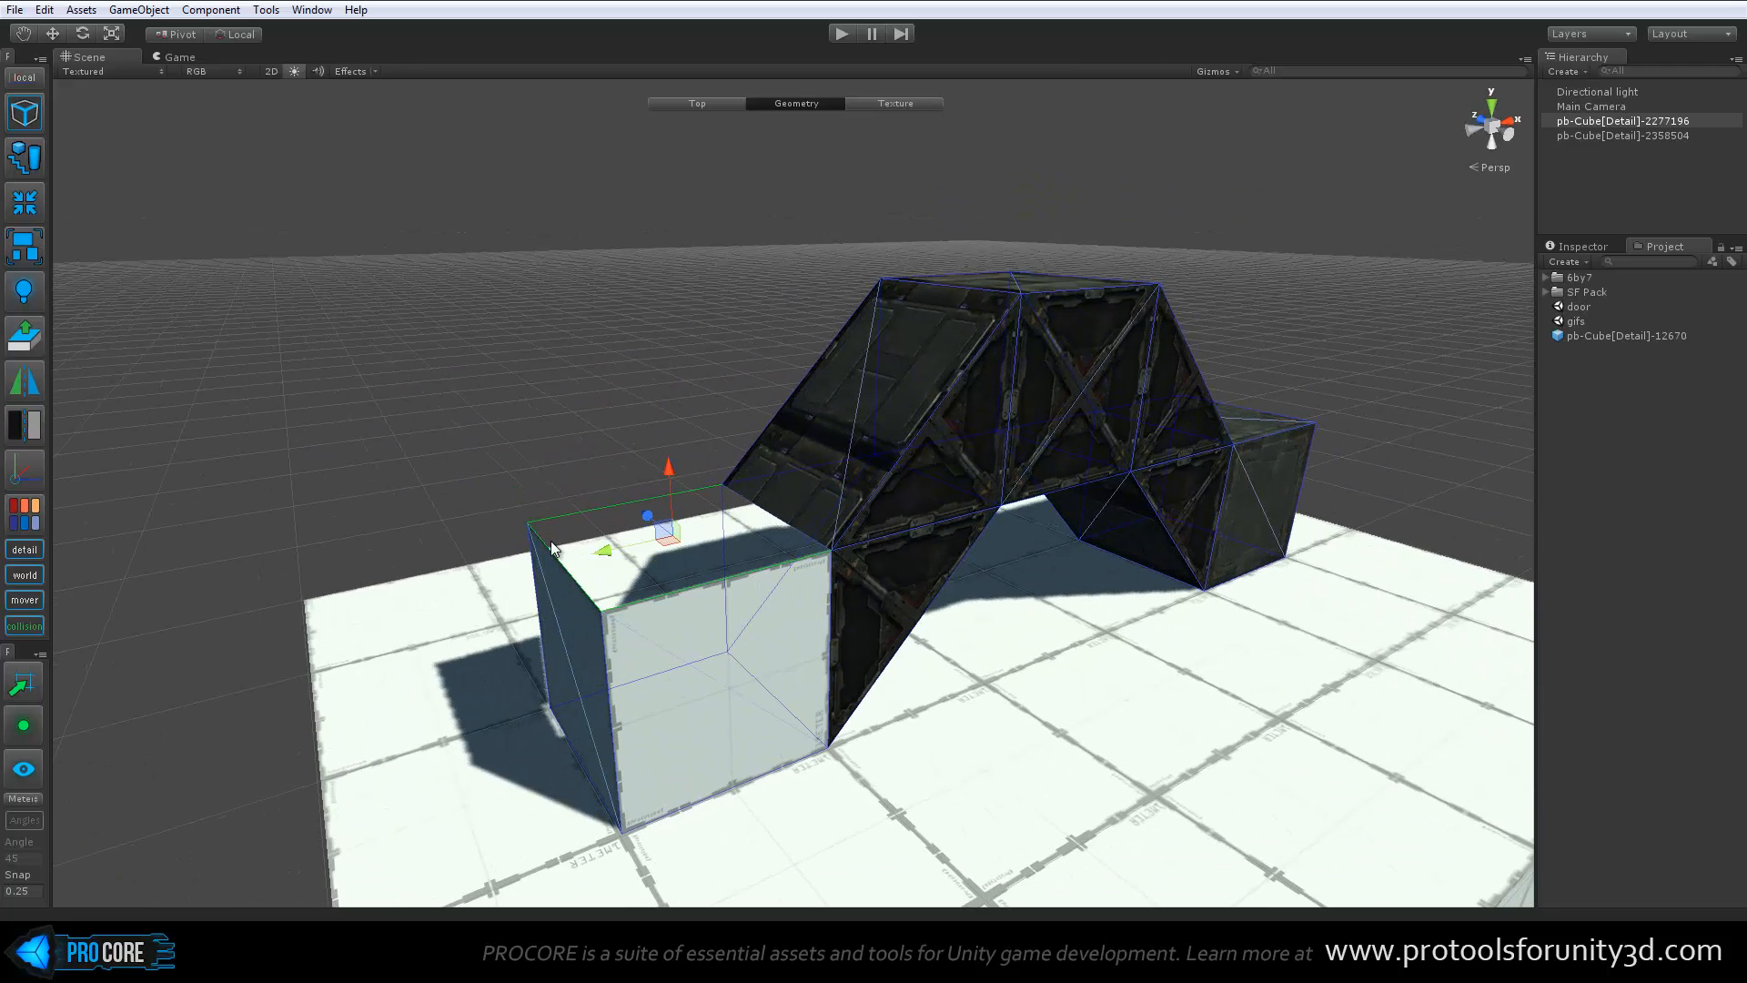
Bridge the upper edges of the new near and far side walls to close the block's top
left_click(702, 584)
left_click_drag(1007, 570, 702, 553, "alt")
key("alt+b")
scroll(703, 553, "up", 4)
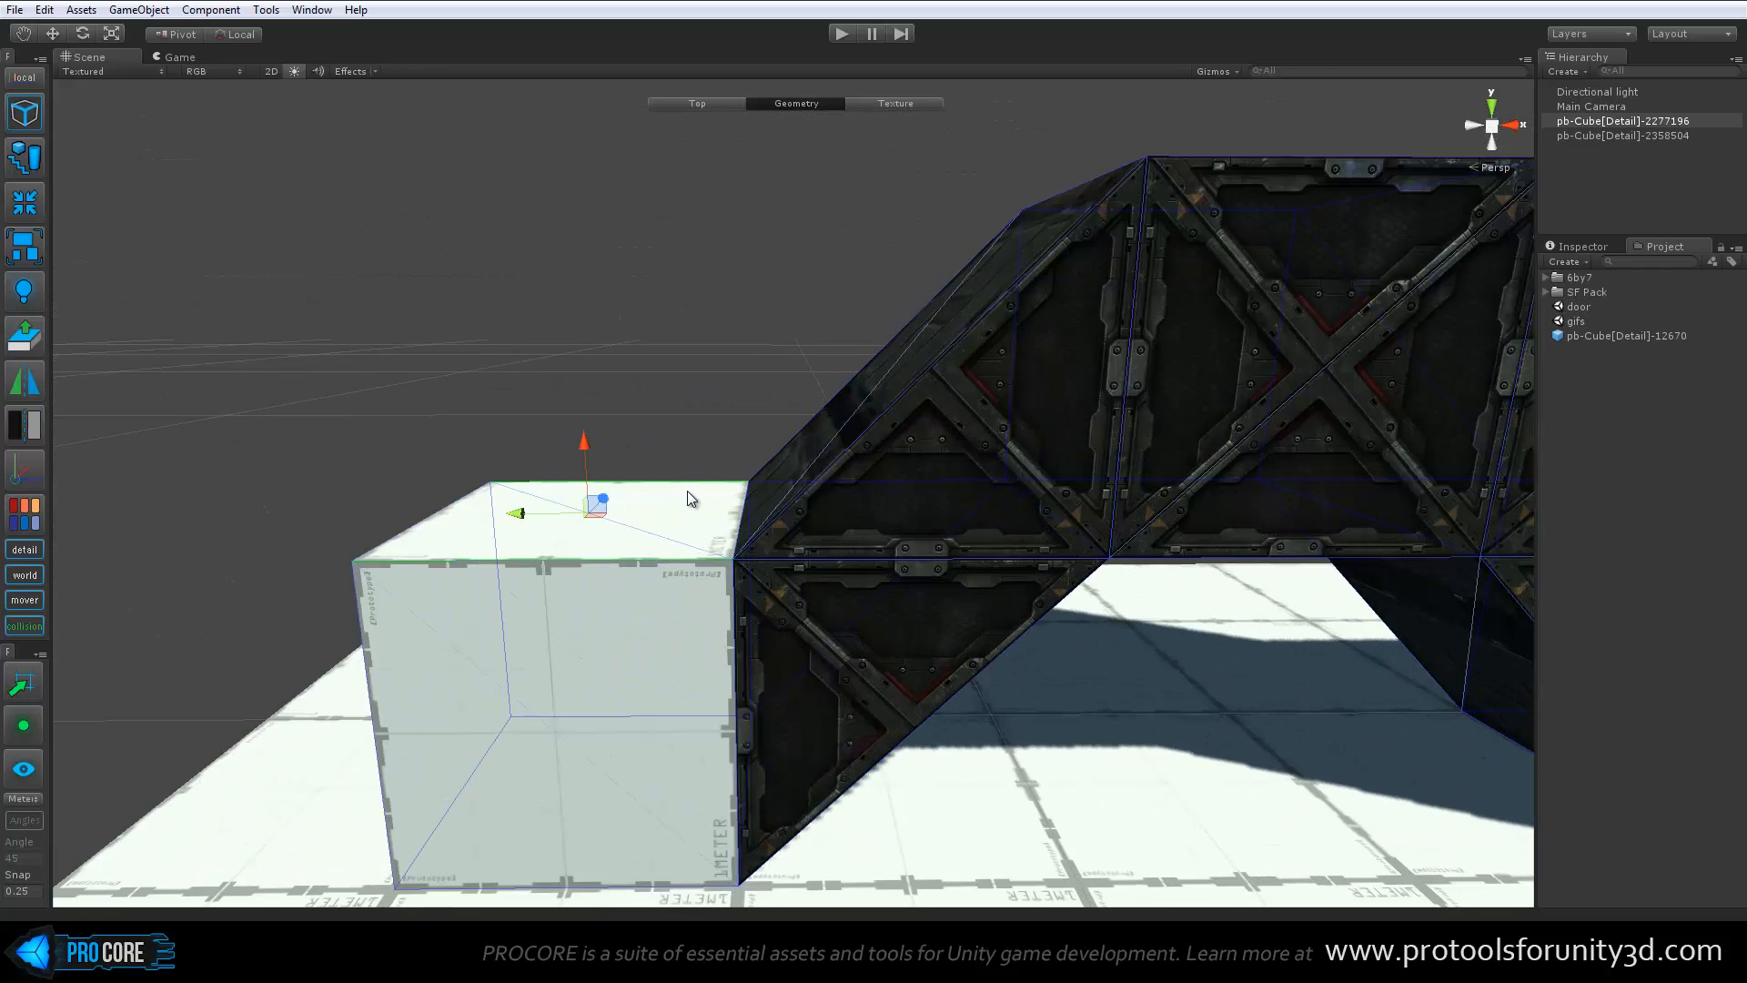
Slide the new block's top edges away from the bridge and back flush against it
middle_click_drag(709, 560, 736, 544)
scroll(736, 544, "down", 2)
left_click_drag(610, 502, 554, 504)
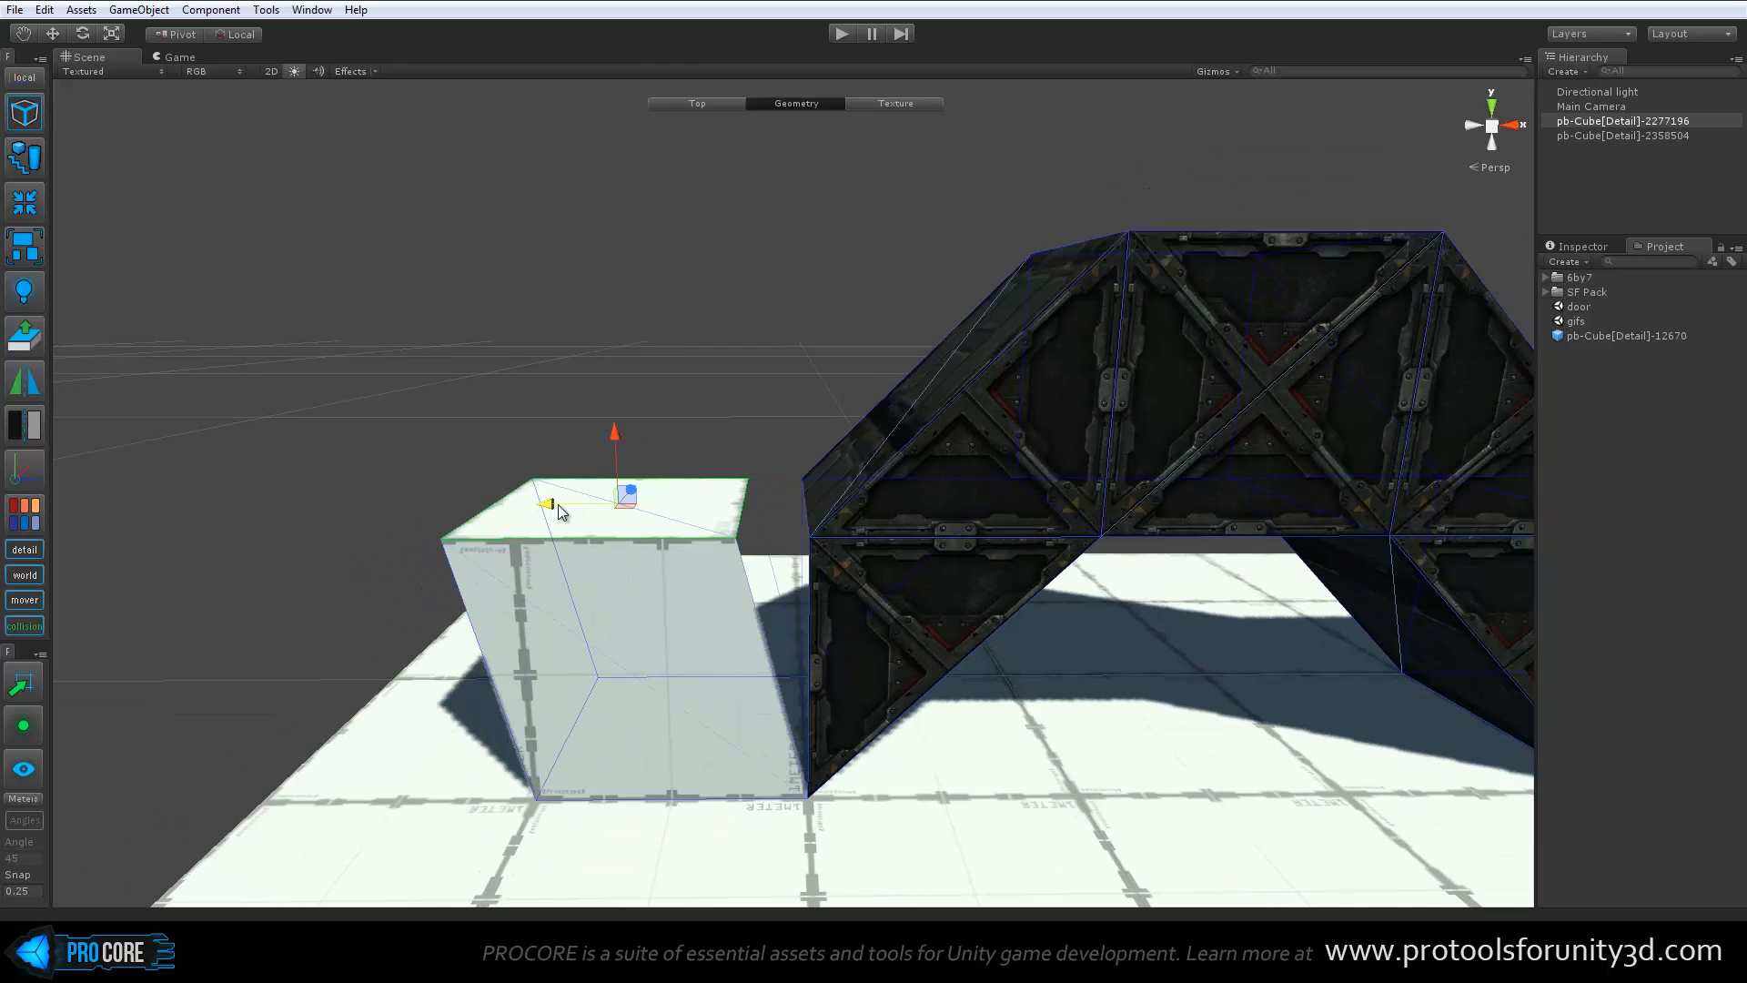
left_click_drag(742, 550, 942, 610, "alt")
scroll(896, 552, "up", 3)
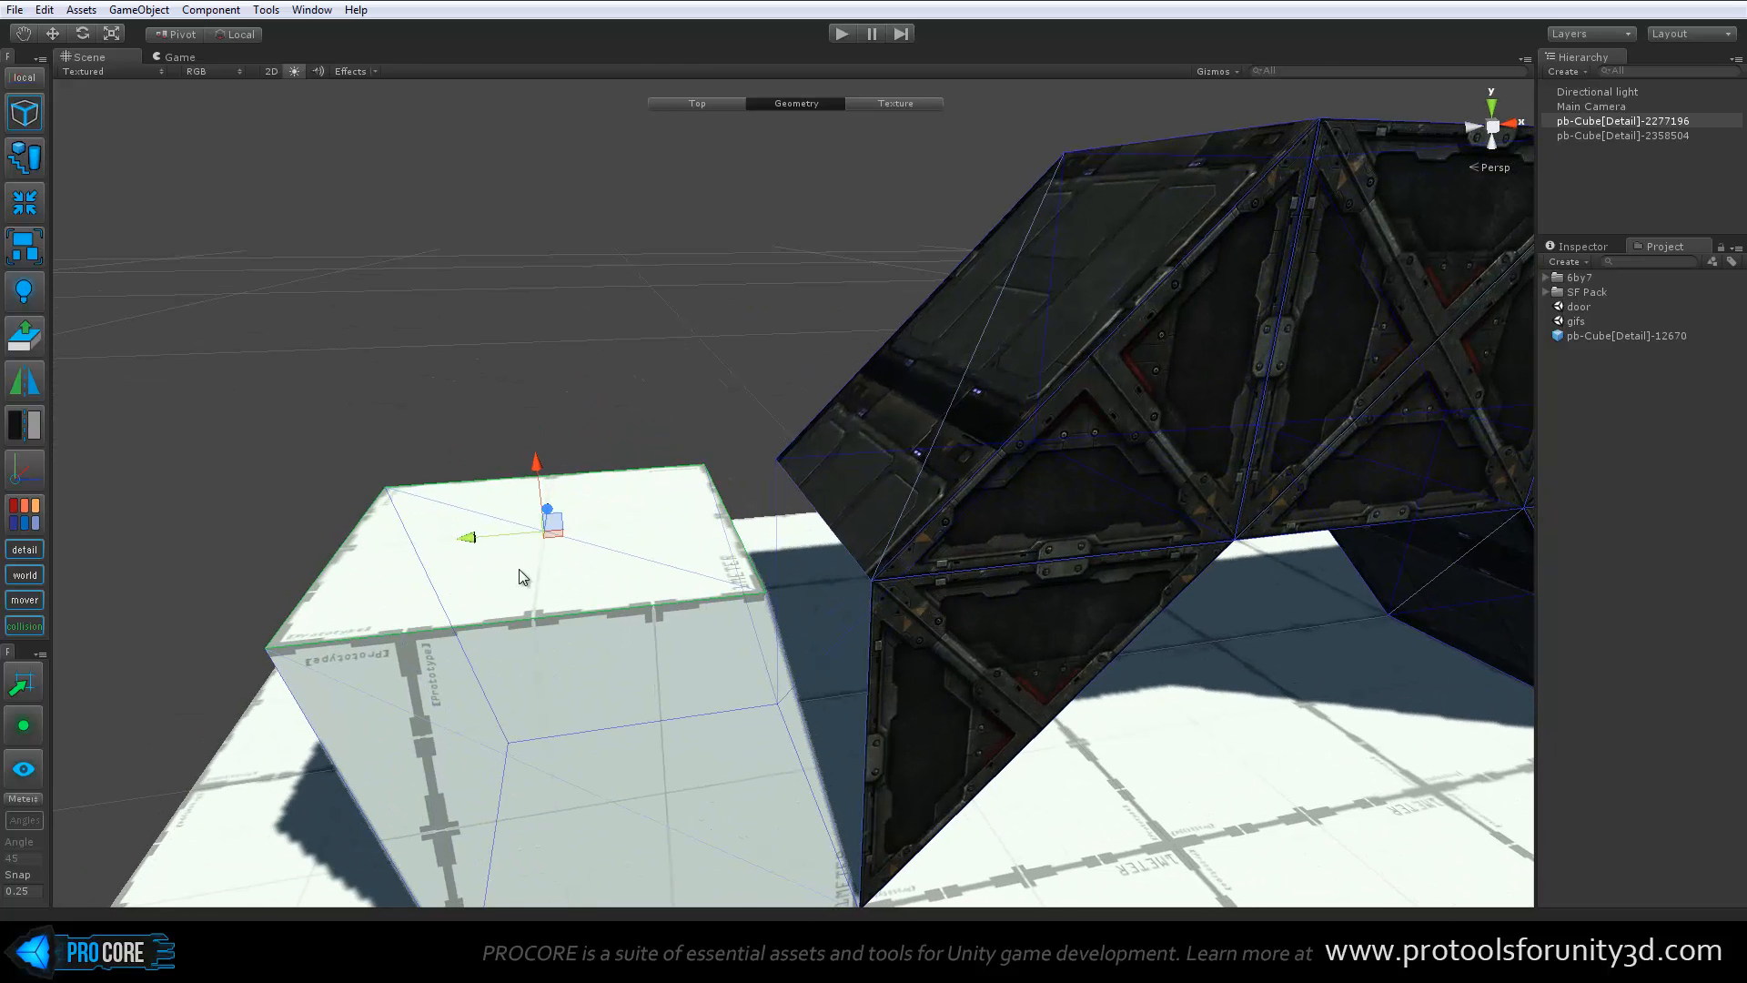
left_click_drag(475, 536, 546, 536)
middle_click_drag(841, 582, 750, 583)
Switch to vertex editing and collapse the overlapping vertices at the two upper corners where the block meets the bridge
key("h")
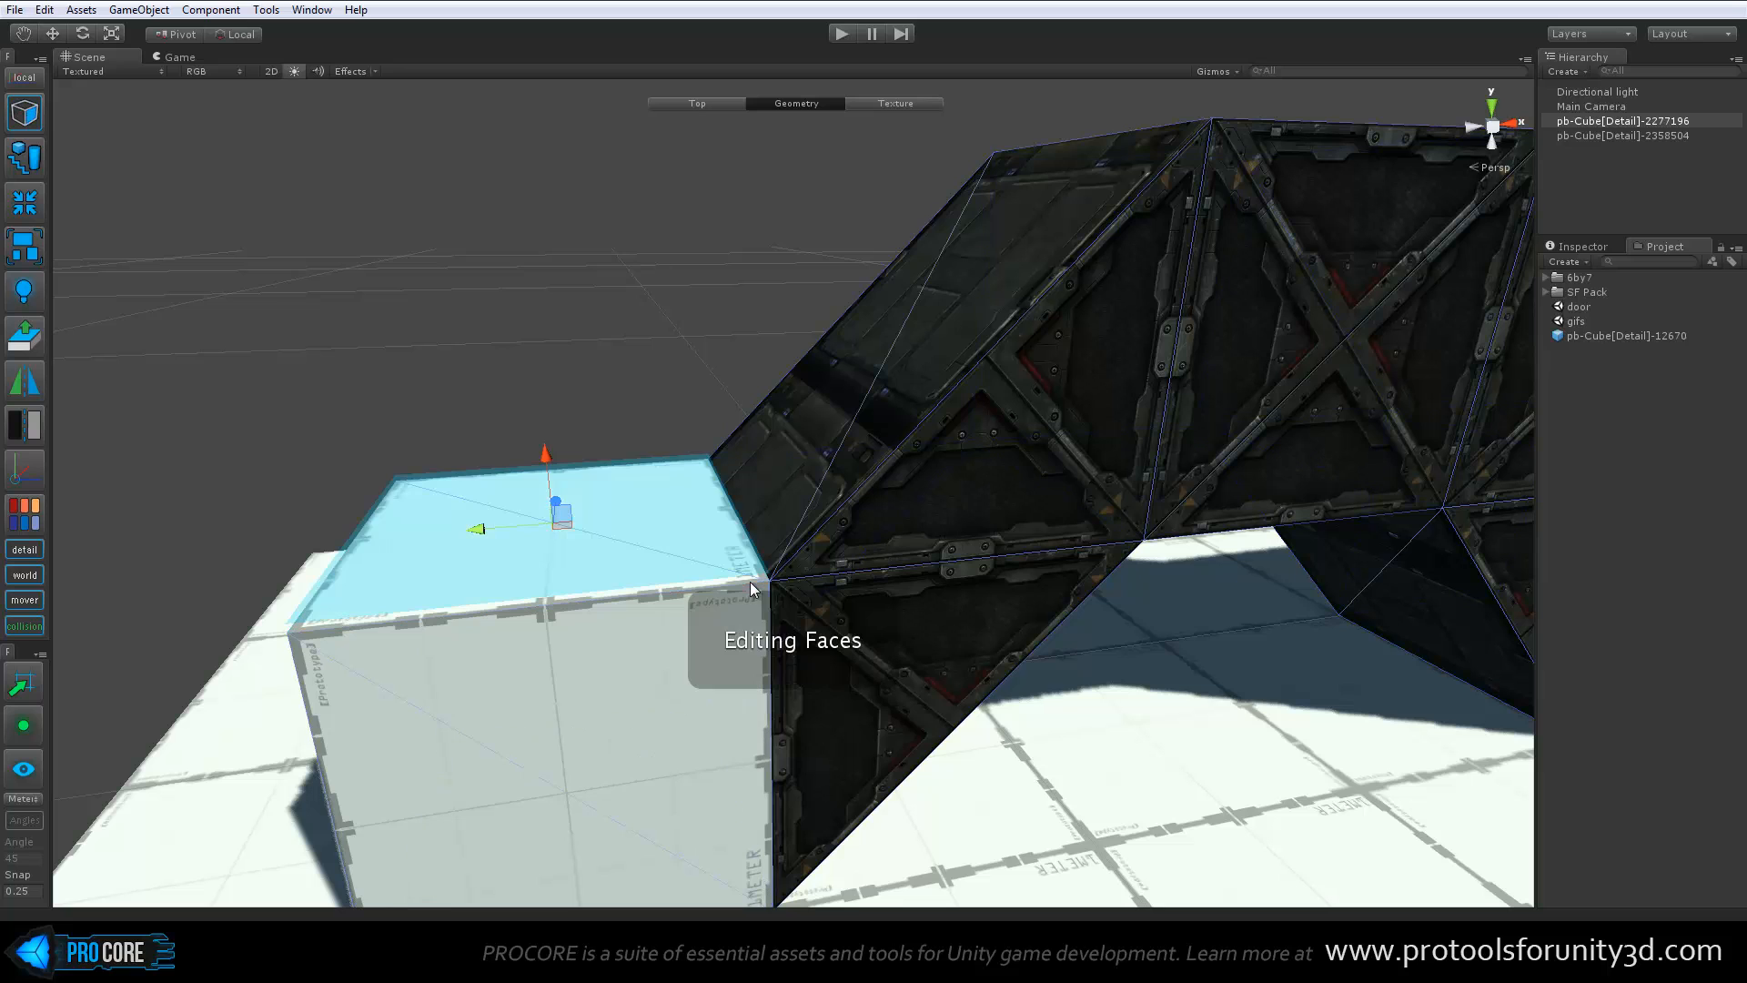
key("h")
left_click(773, 583)
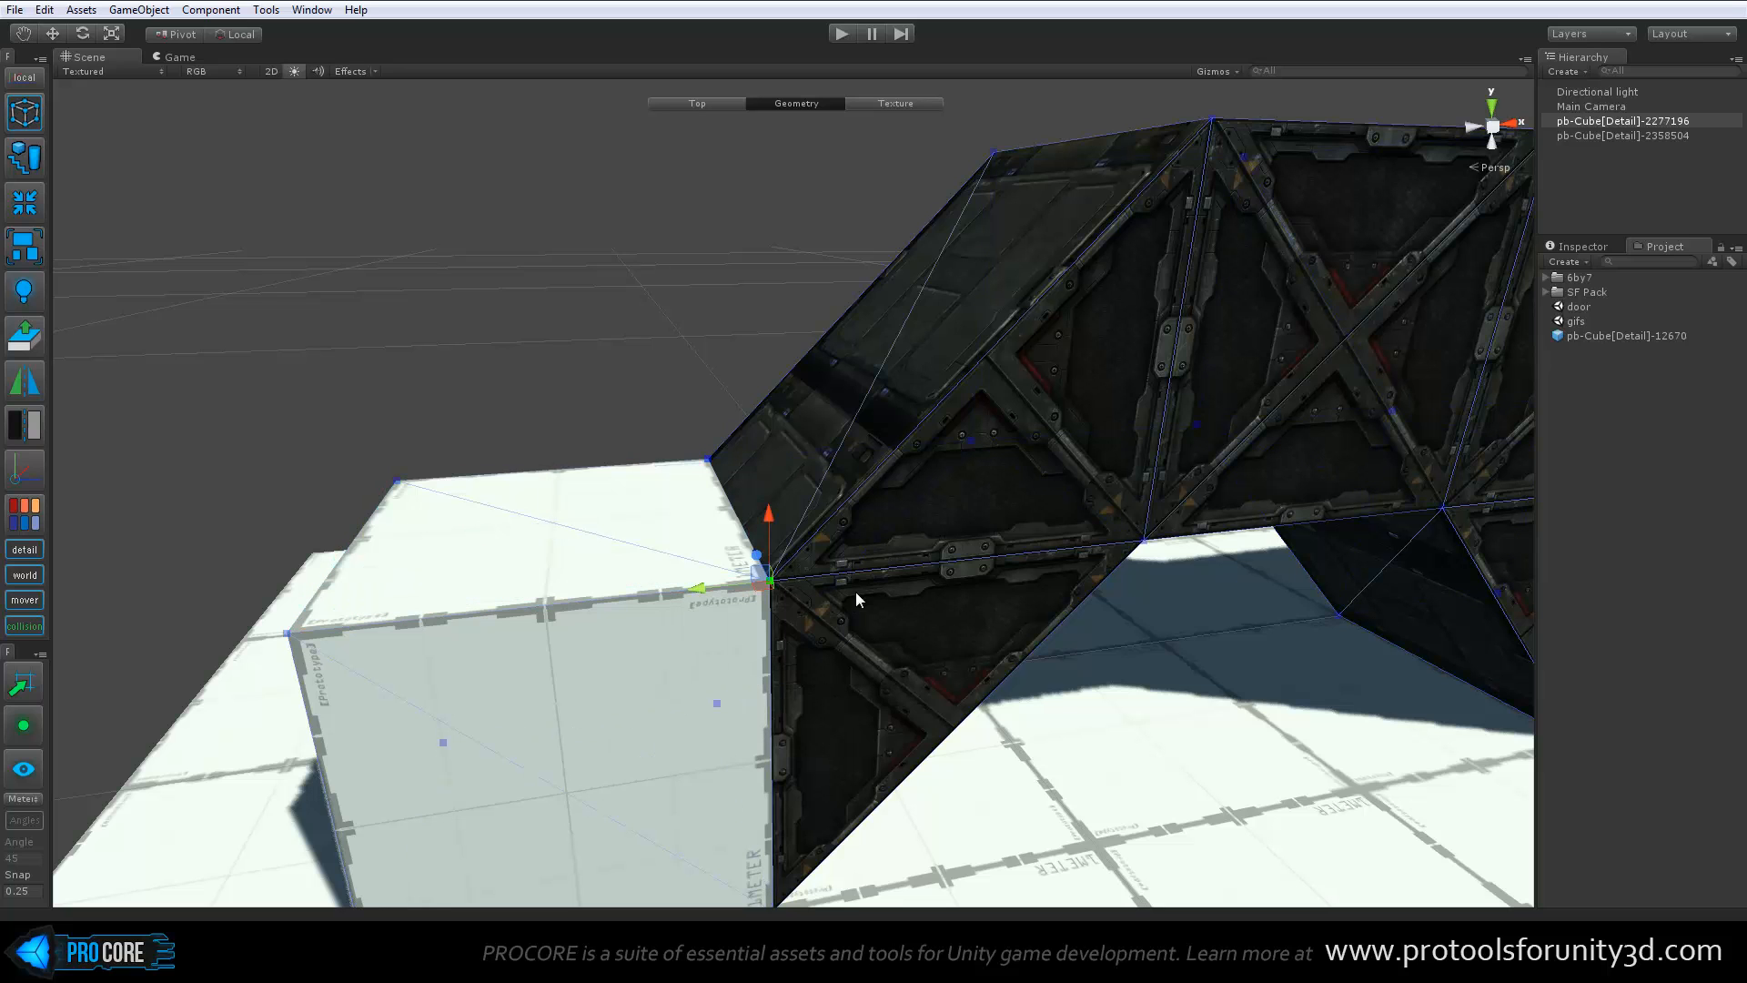
key("alt+c")
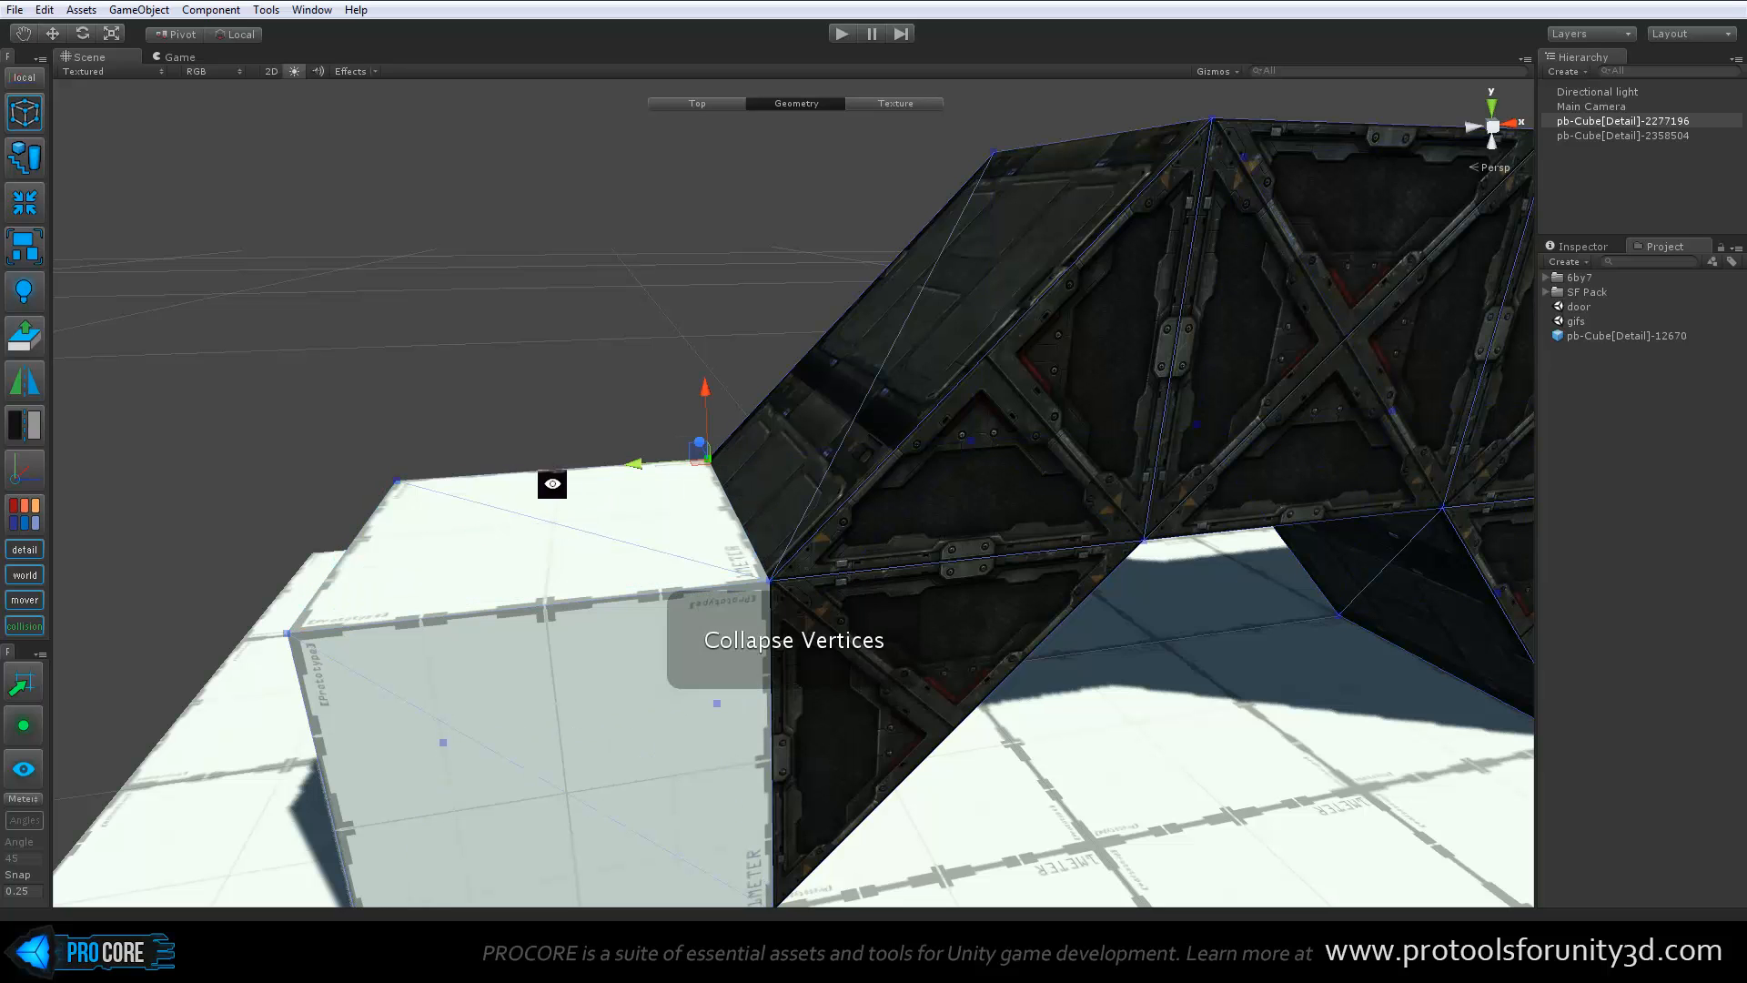
Slide the block's four top vertices outward together with the attached bridge corners, and undo the move
left_click_drag(549, 483, 377, 551, "alt")
left_click(548, 519)
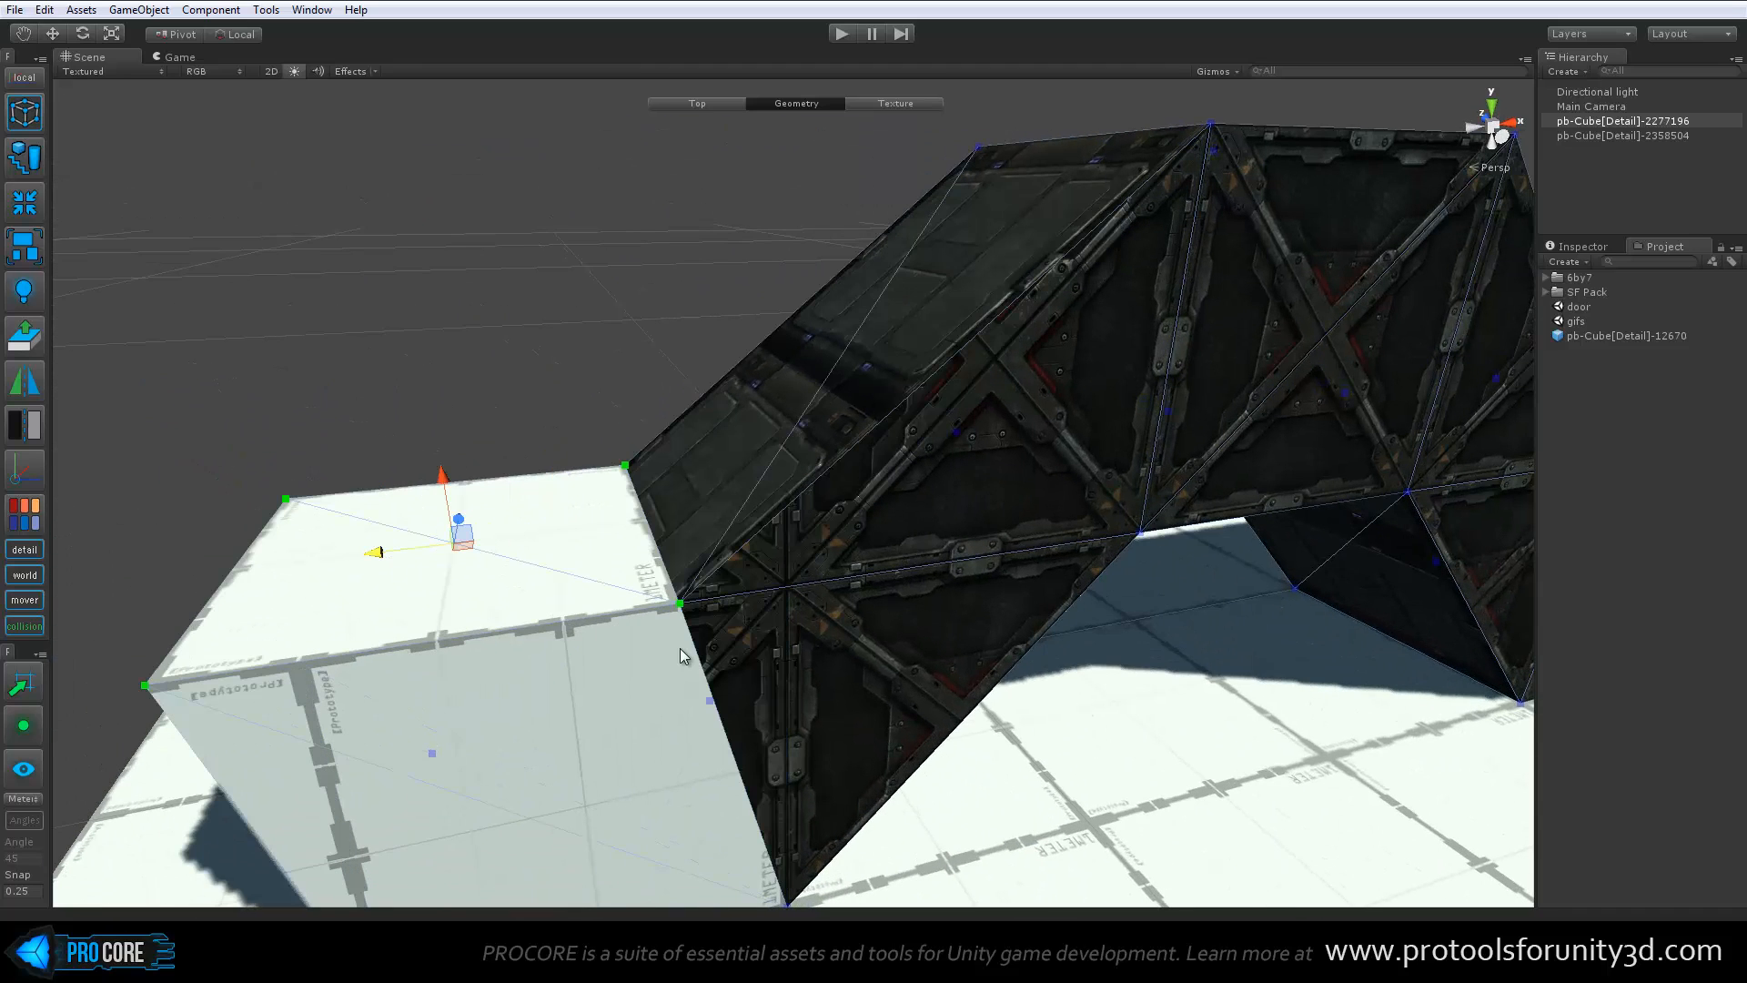
key("ctrl+z")
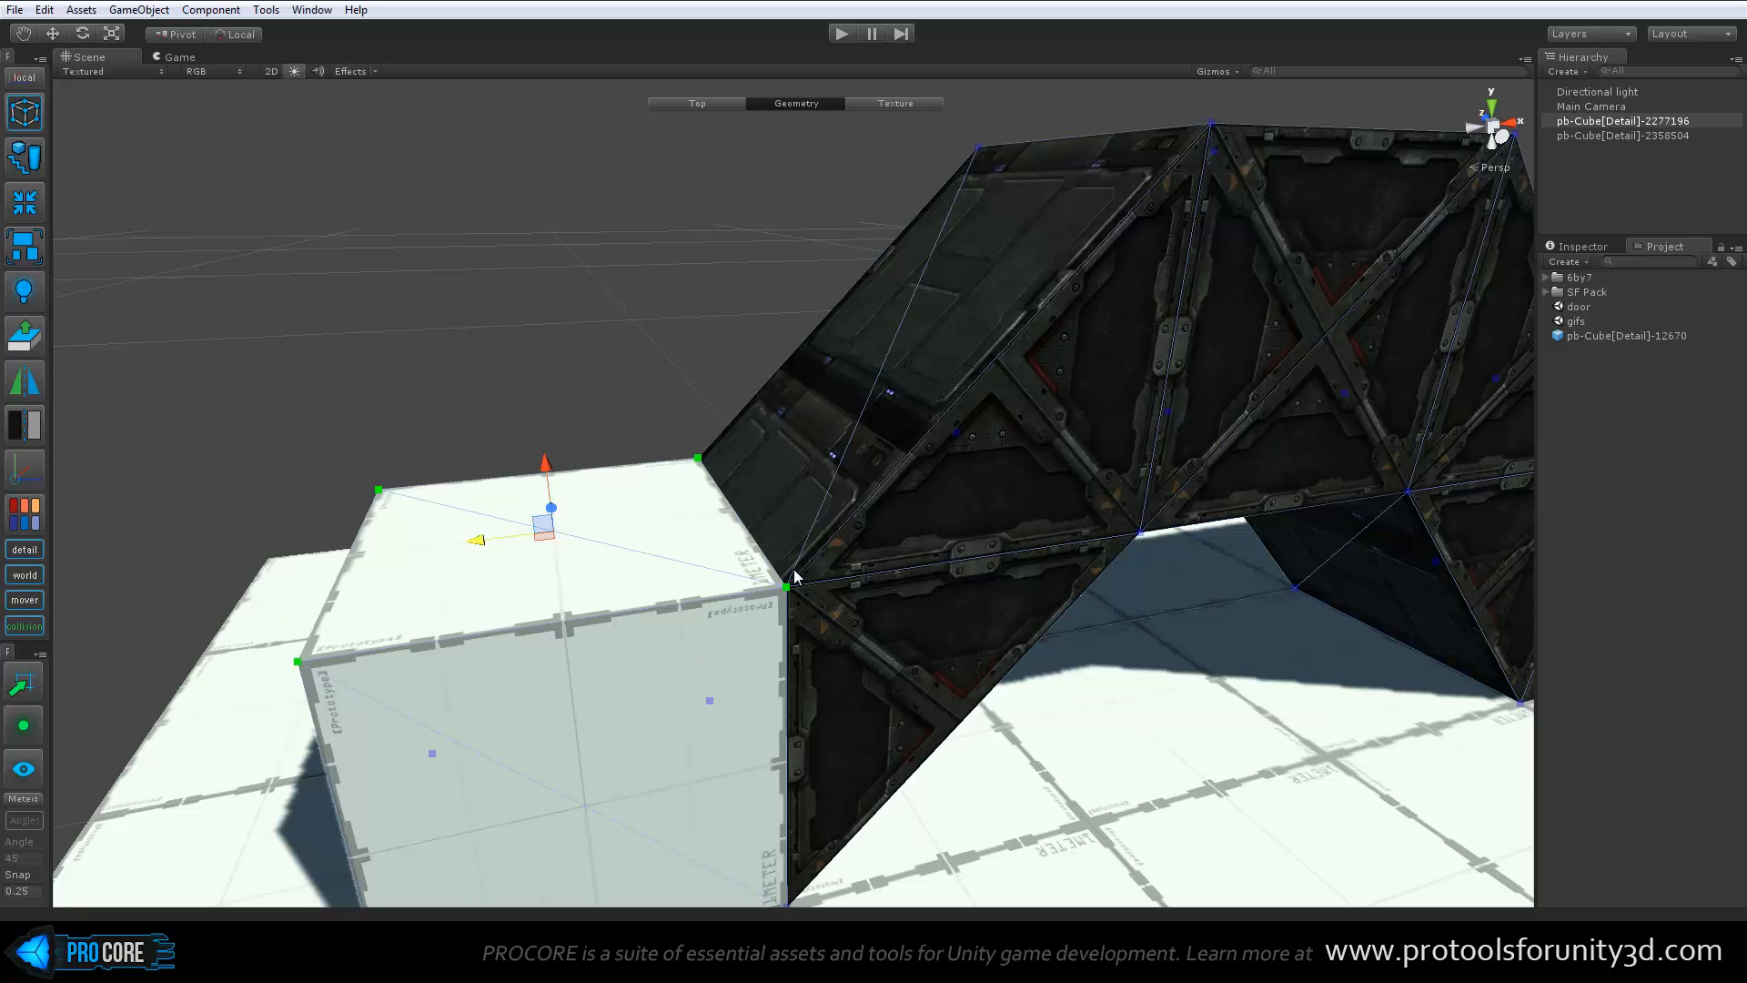
Split the welded vertices at the near and far upper corners between the block and the bridge
left_click_drag(736, 562, 830, 637)
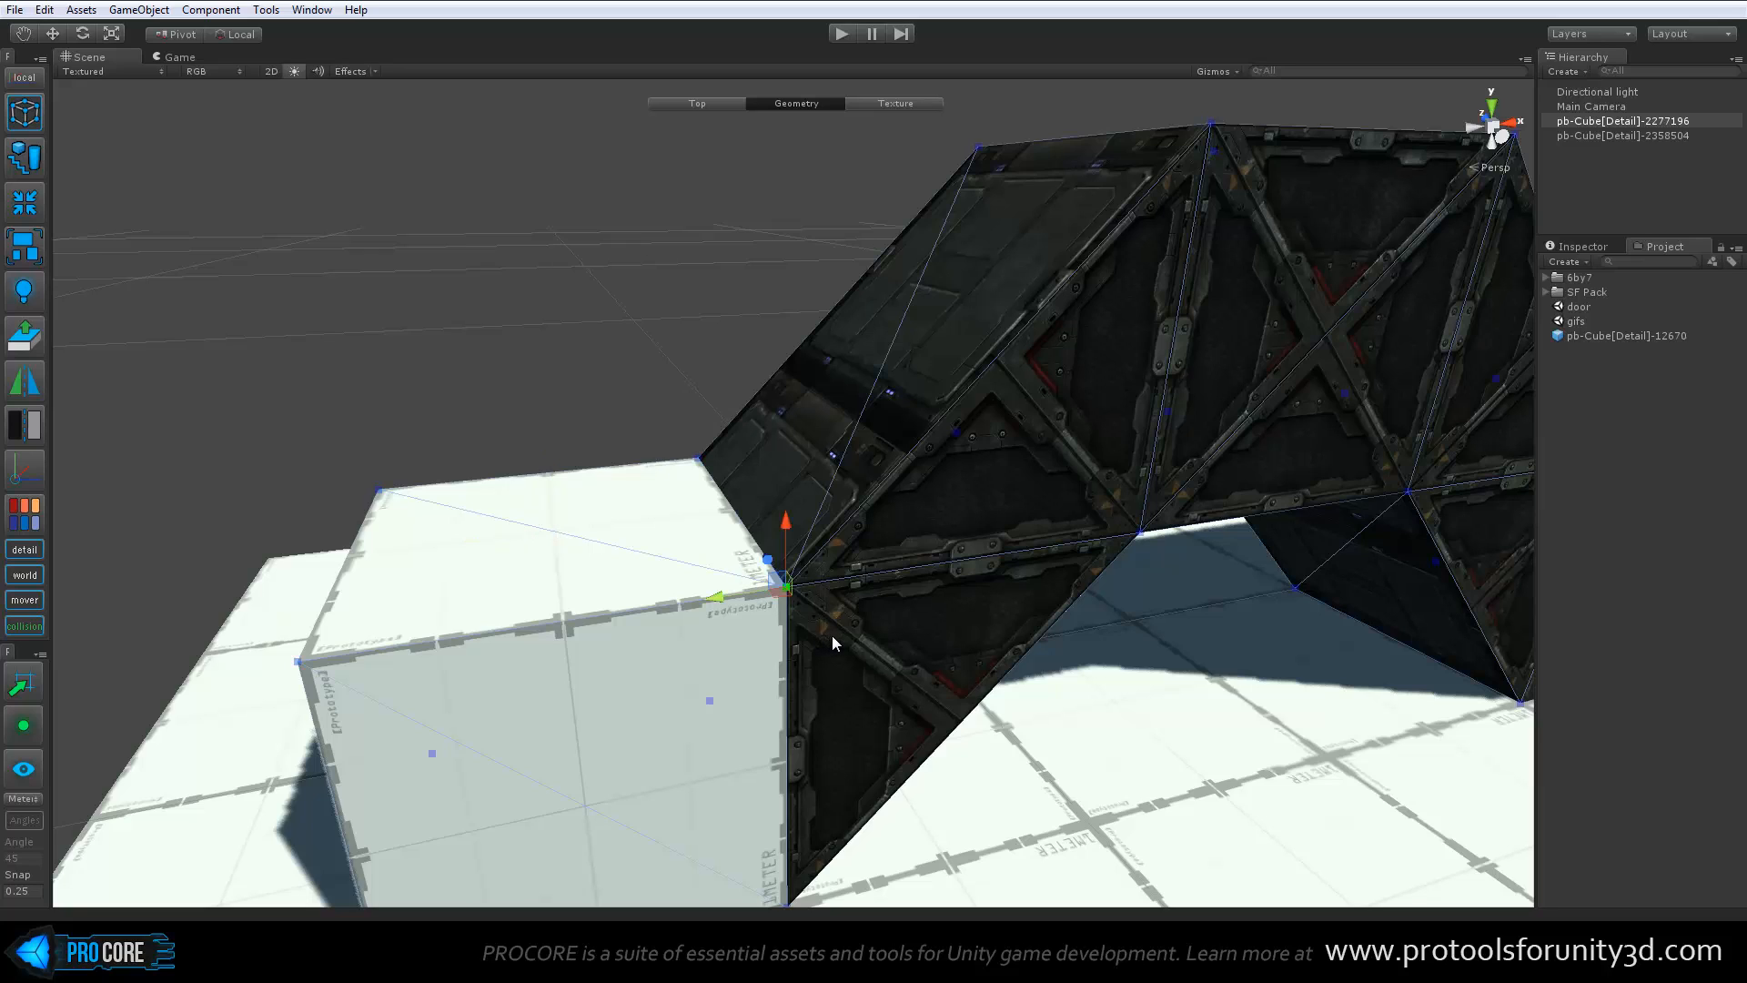
key("alt")
key("alt+x")
left_click_drag(648, 408, 746, 494)
key("alt+x")
Raise the block's top vertices and the sloped bridge face's vertices separately, and undo the moves
left_click(653, 545)
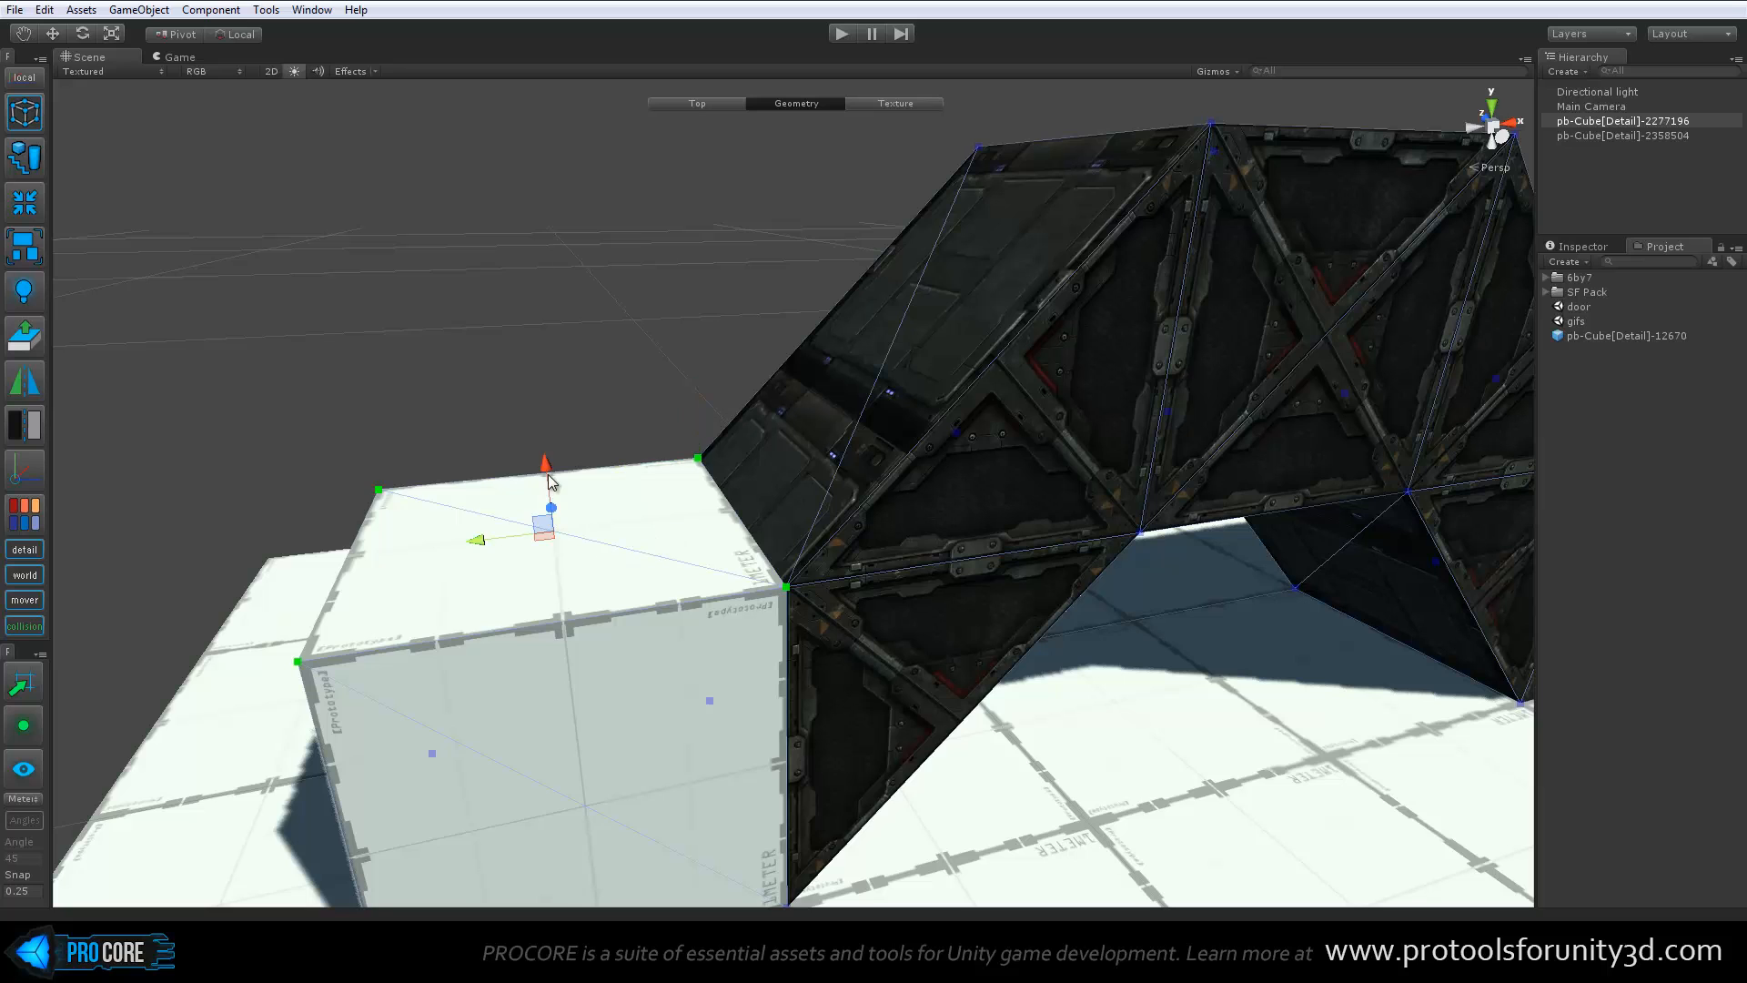
left_click_drag(548, 474, 544, 424)
left_click_drag(693, 502, 604, 492, "alt")
left_click(820, 442)
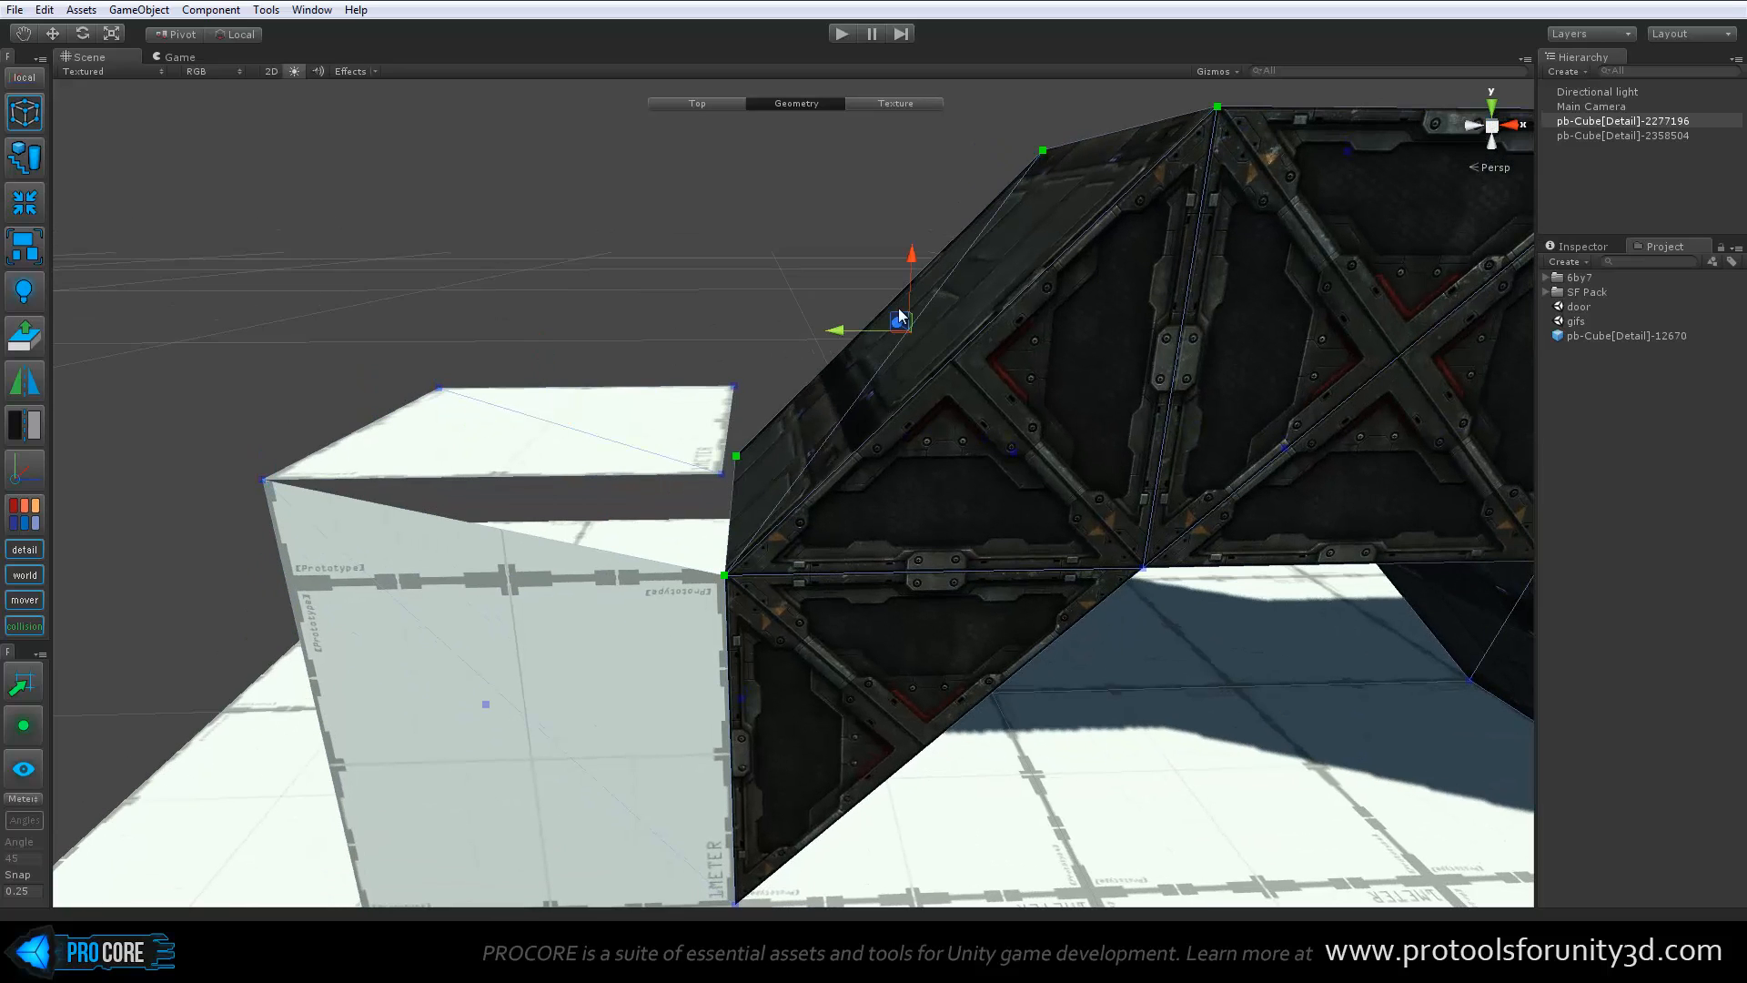
left_click_drag(918, 269, 918, 227)
left_click_drag(880, 337, 947, 466, "alt")
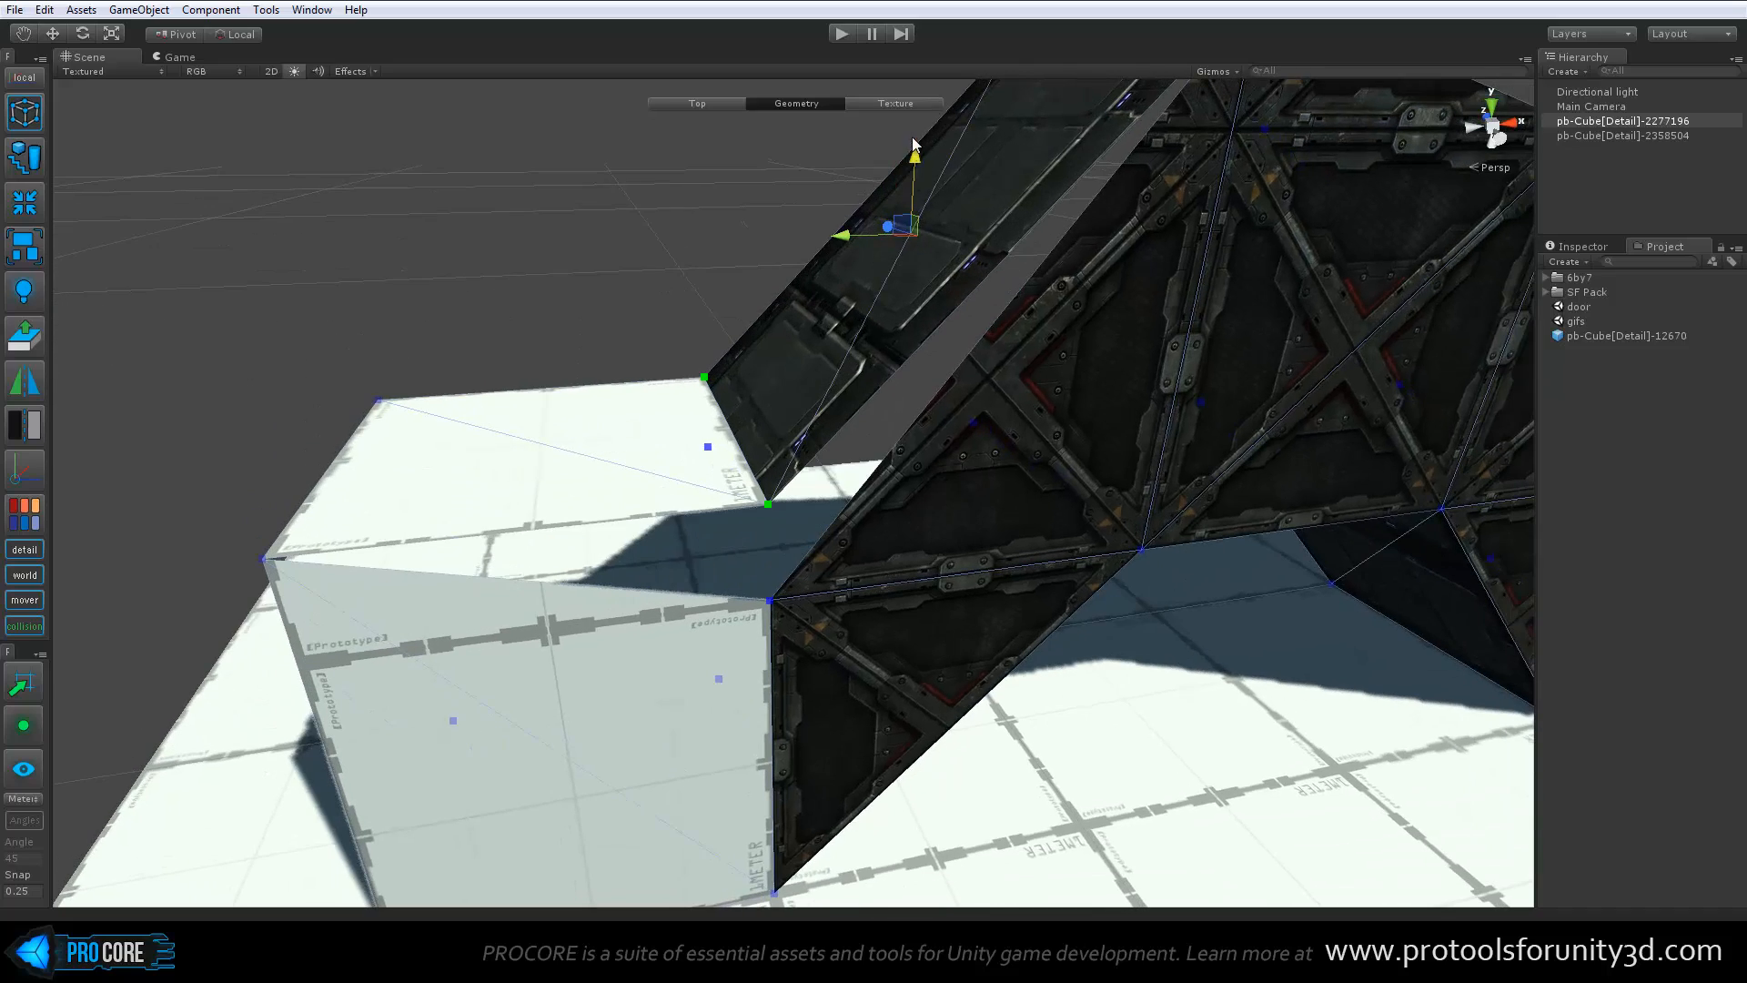
middle_click_drag(936, 284, 921, 354)
left_click_drag(899, 231, 936, 394)
key("ctrl+z")
key("ctrl+z")
key("ctrl+z")
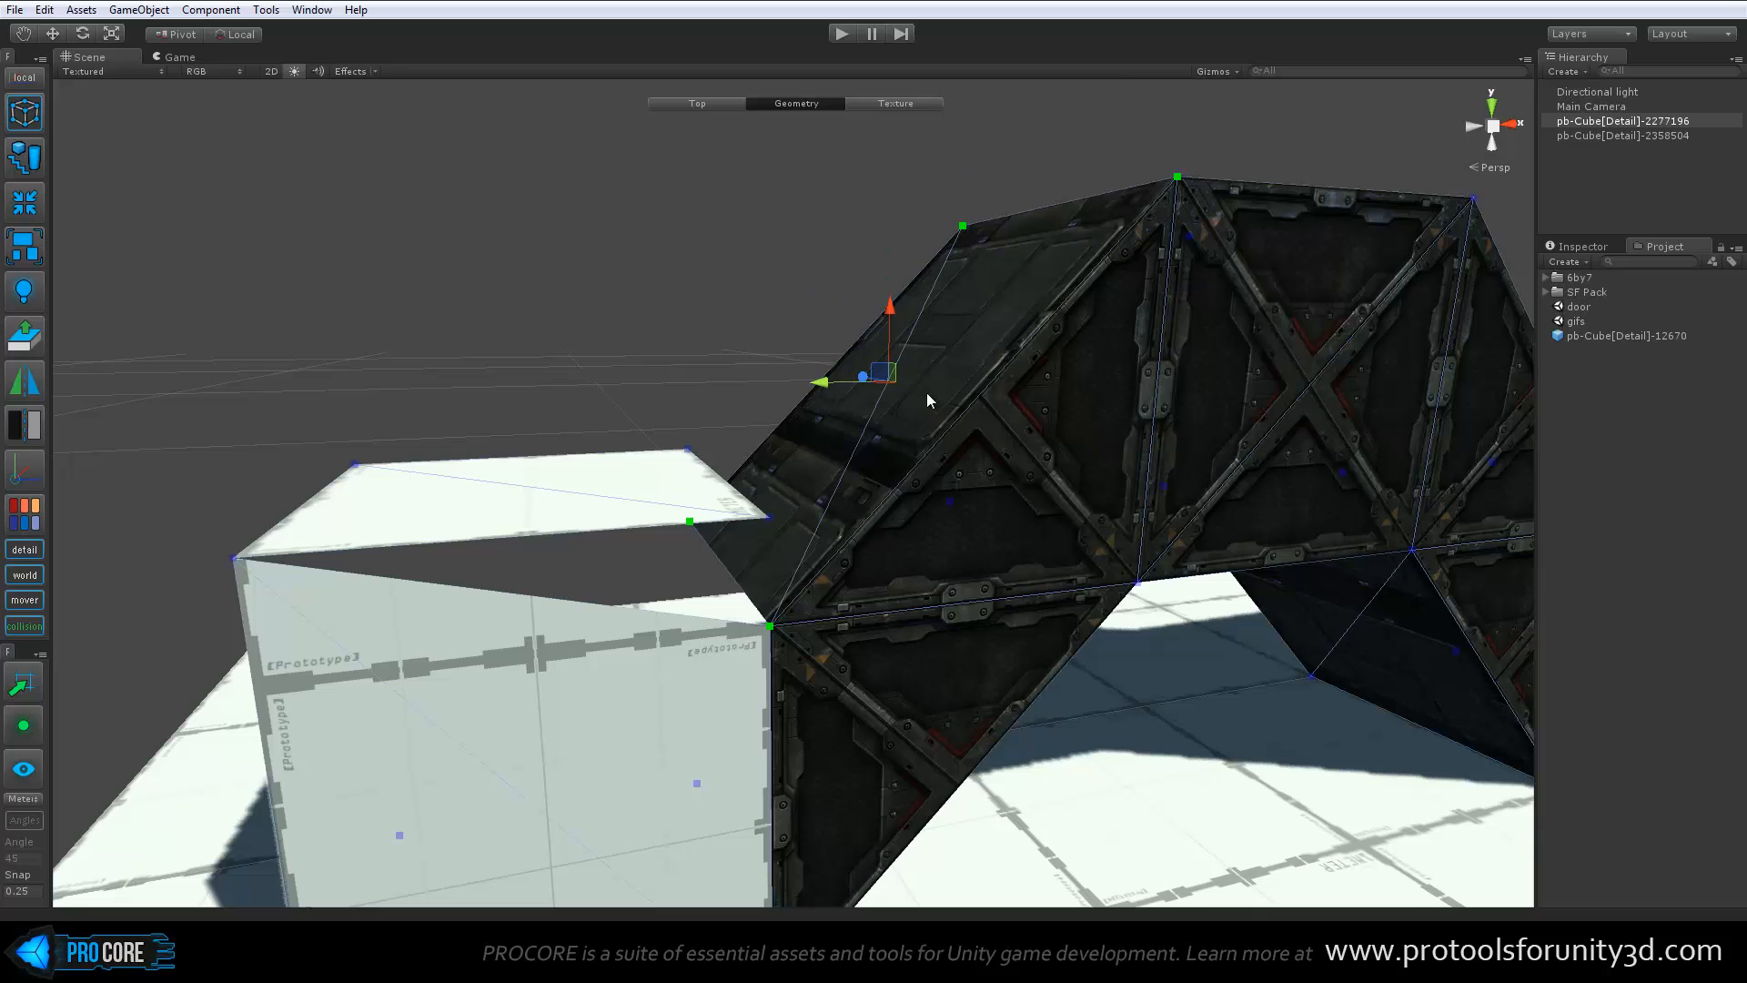
Collapse the vertices again at both upper corners joining the block to the bridge
left_click_drag(714, 612, 819, 664)
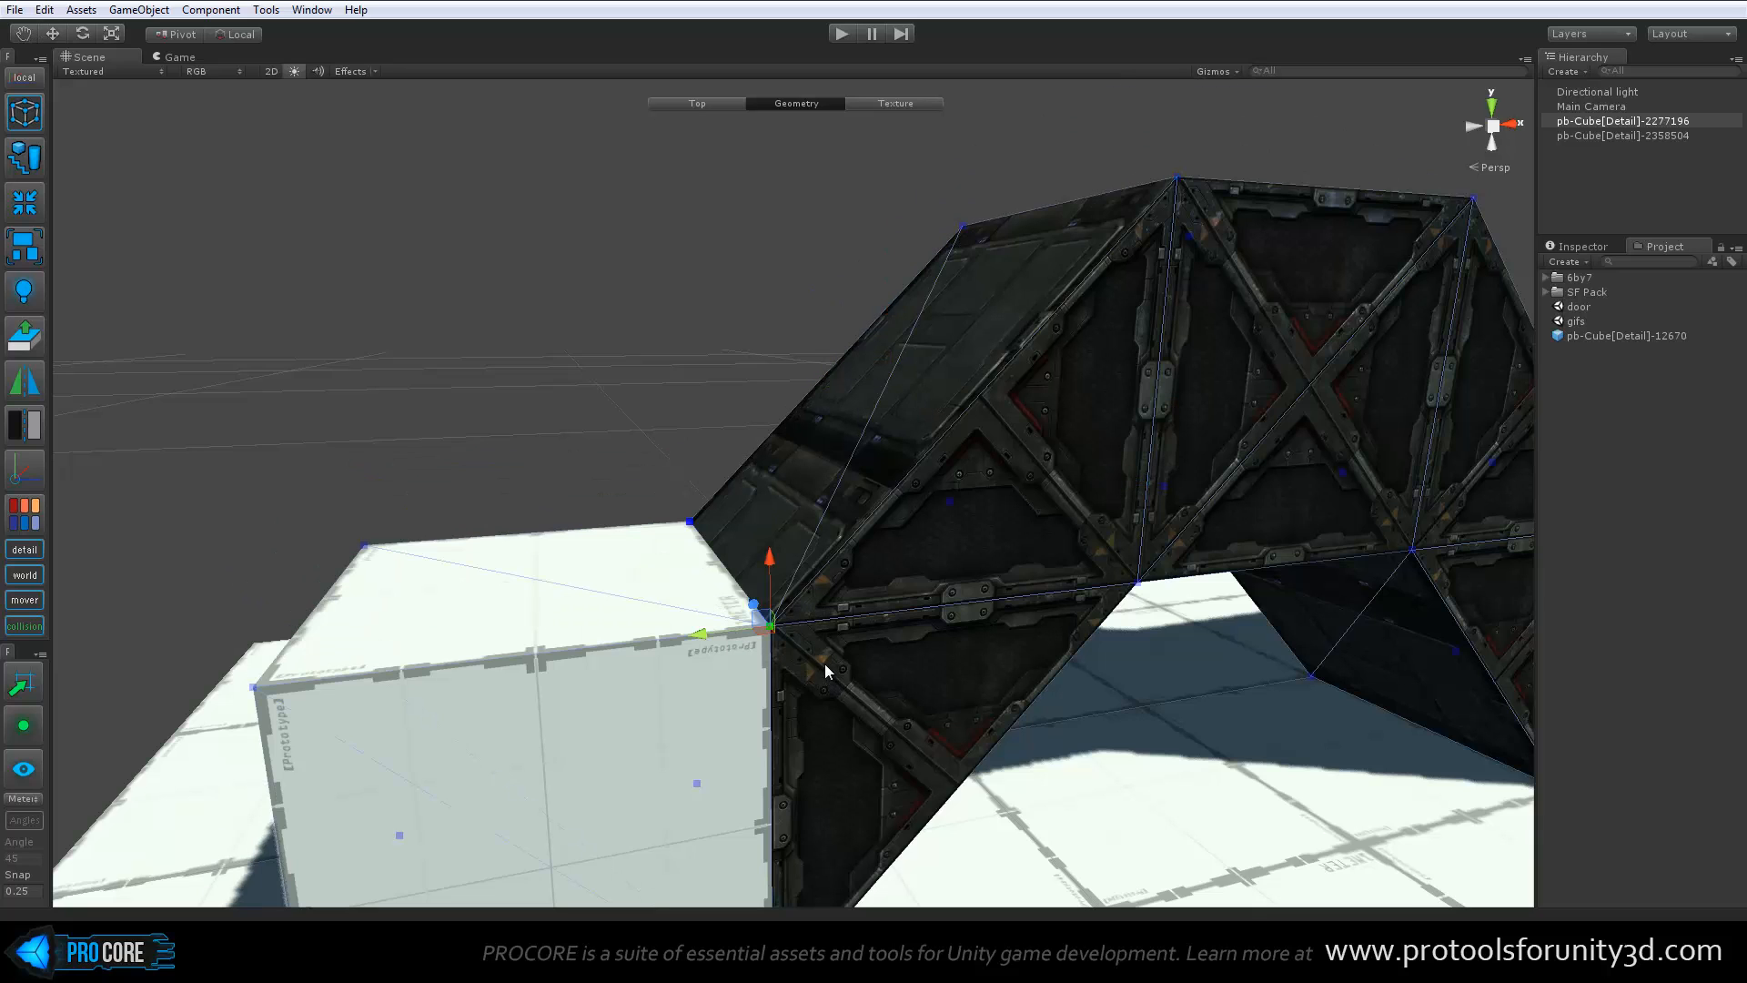
key("alt+c")
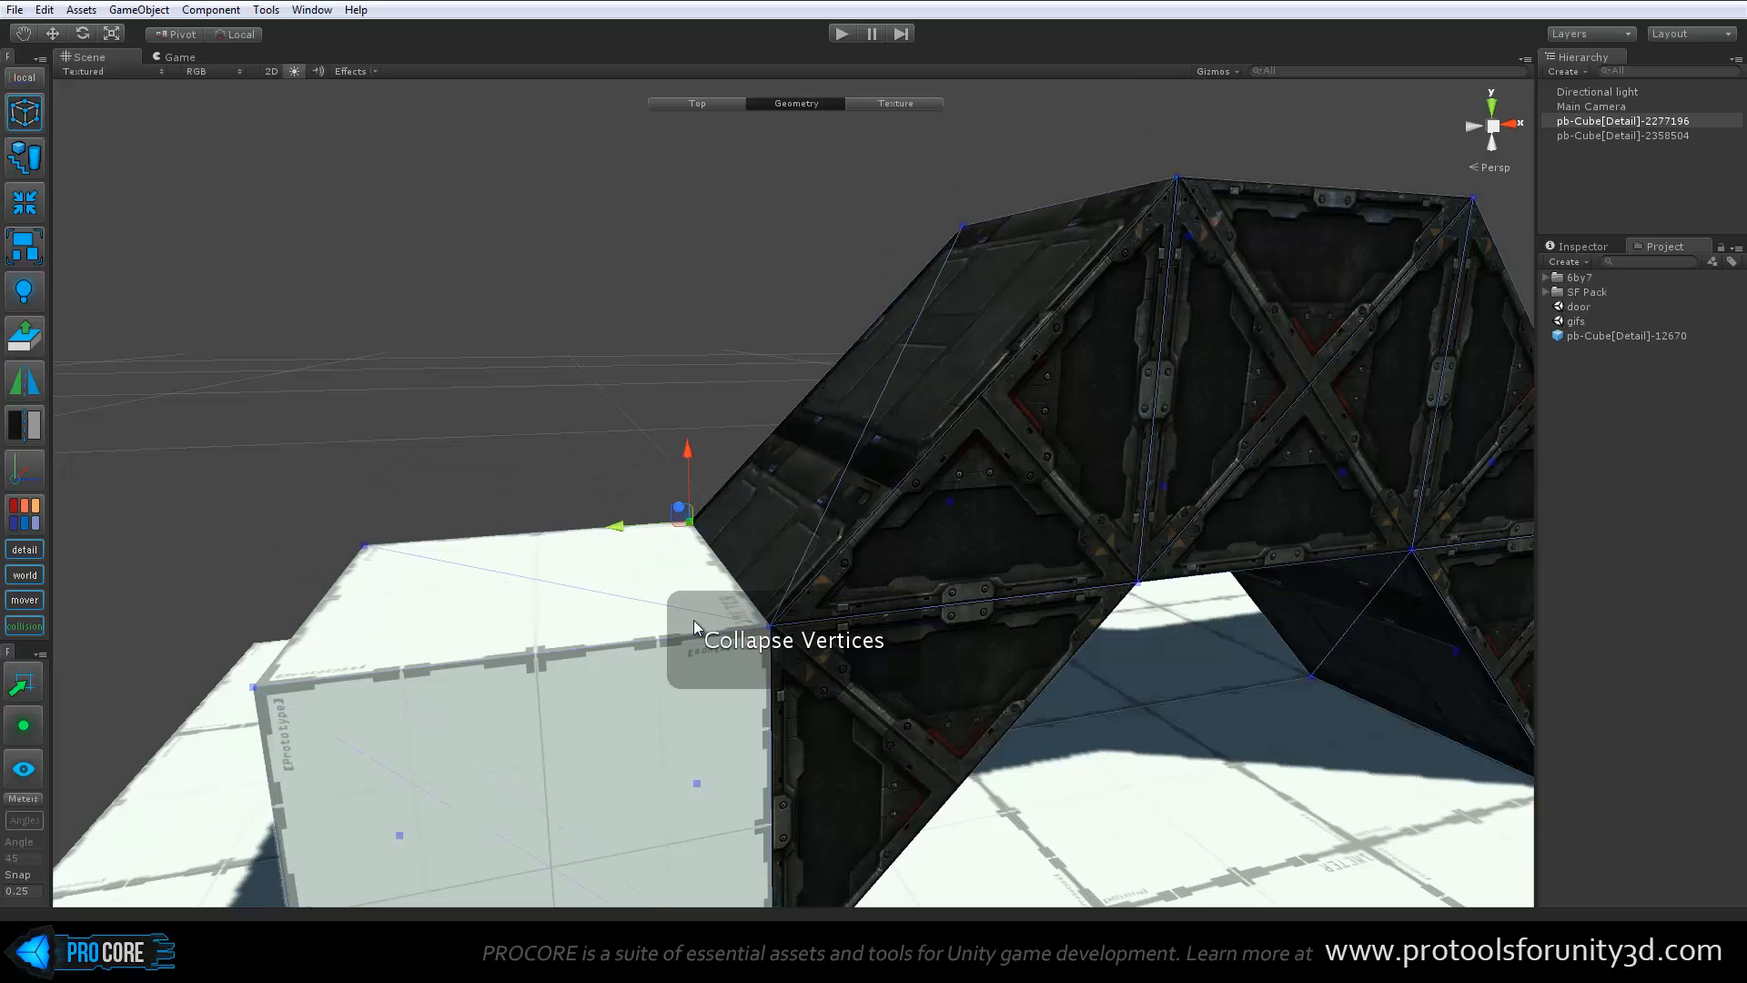
left_click_drag(742, 559, 666, 628, "alt")
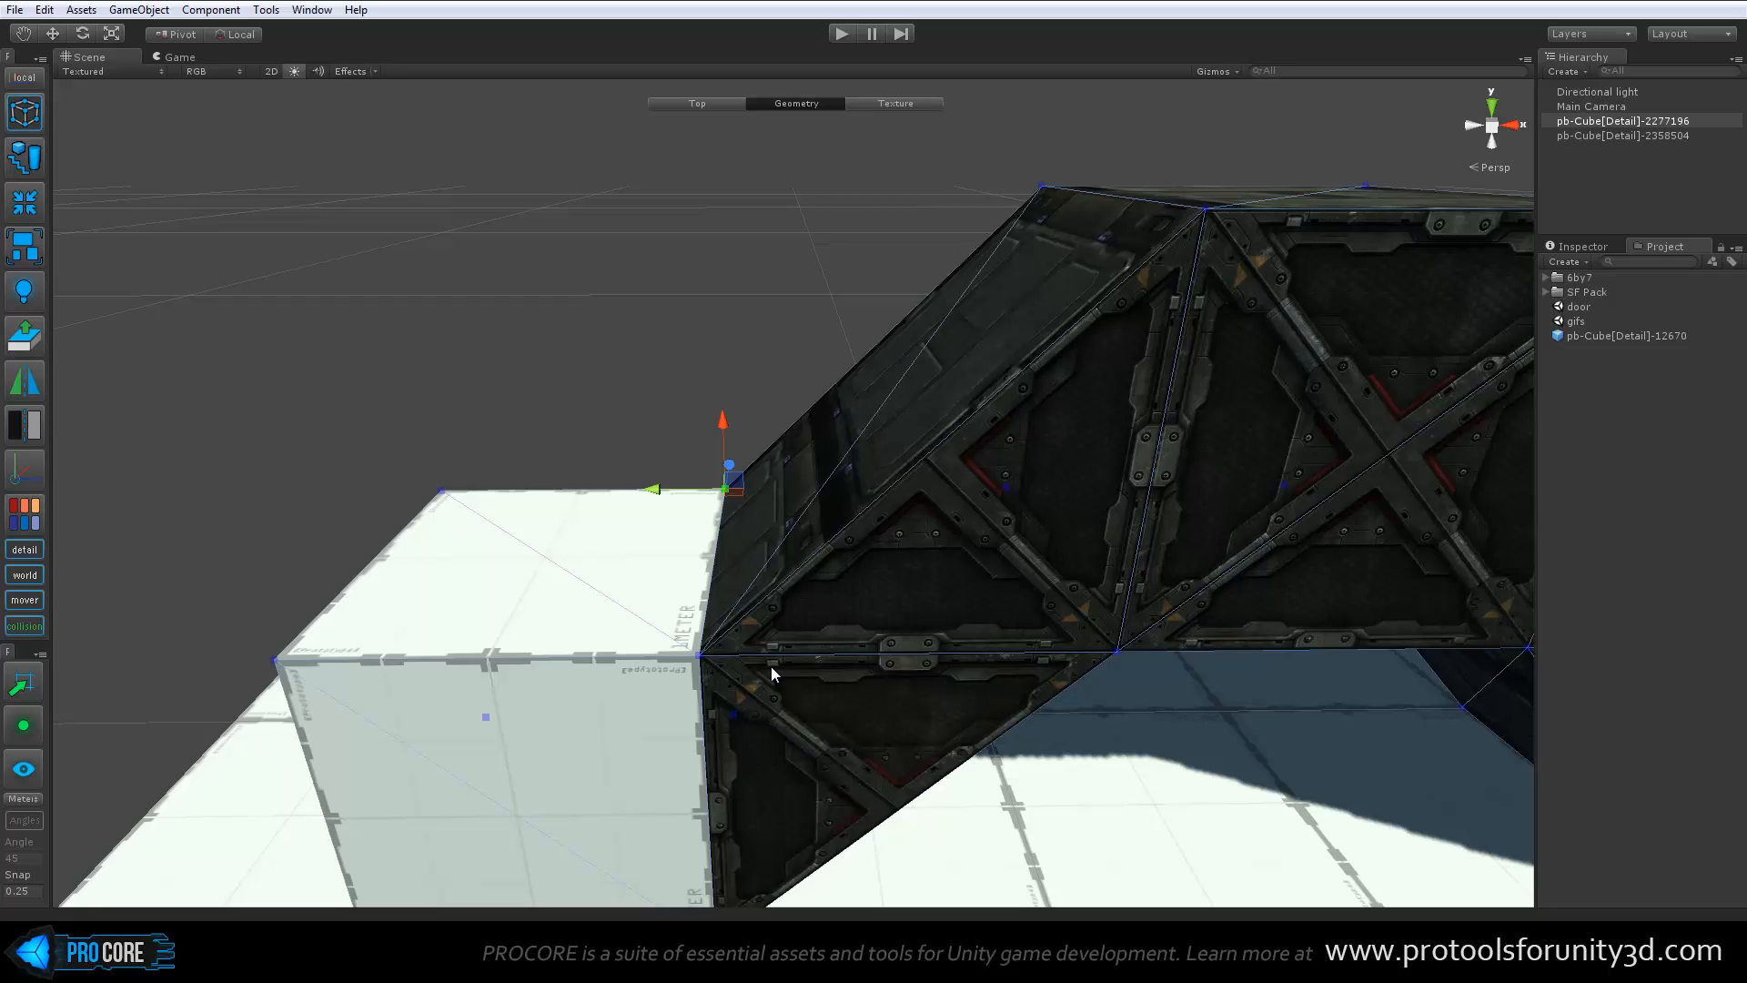
Select the block's outer end face and delete it
left_click_drag(772, 666, 704, 613, "alt")
left_click(707, 620)
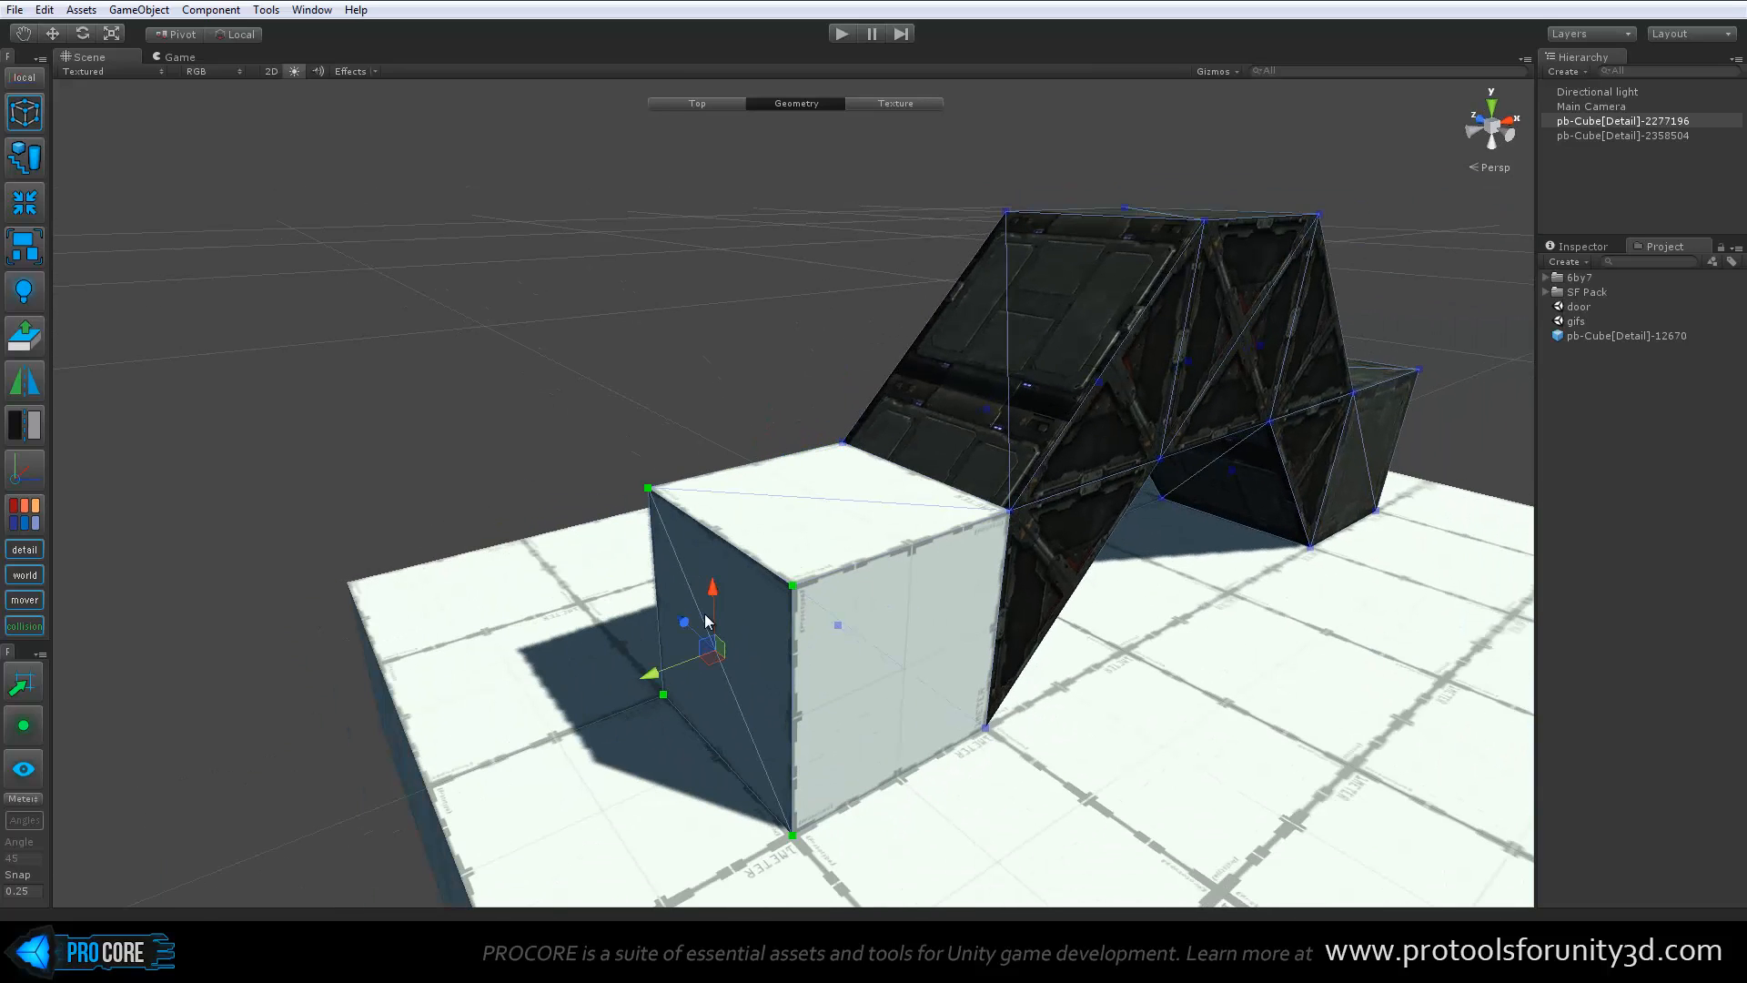
key("BackSpace")
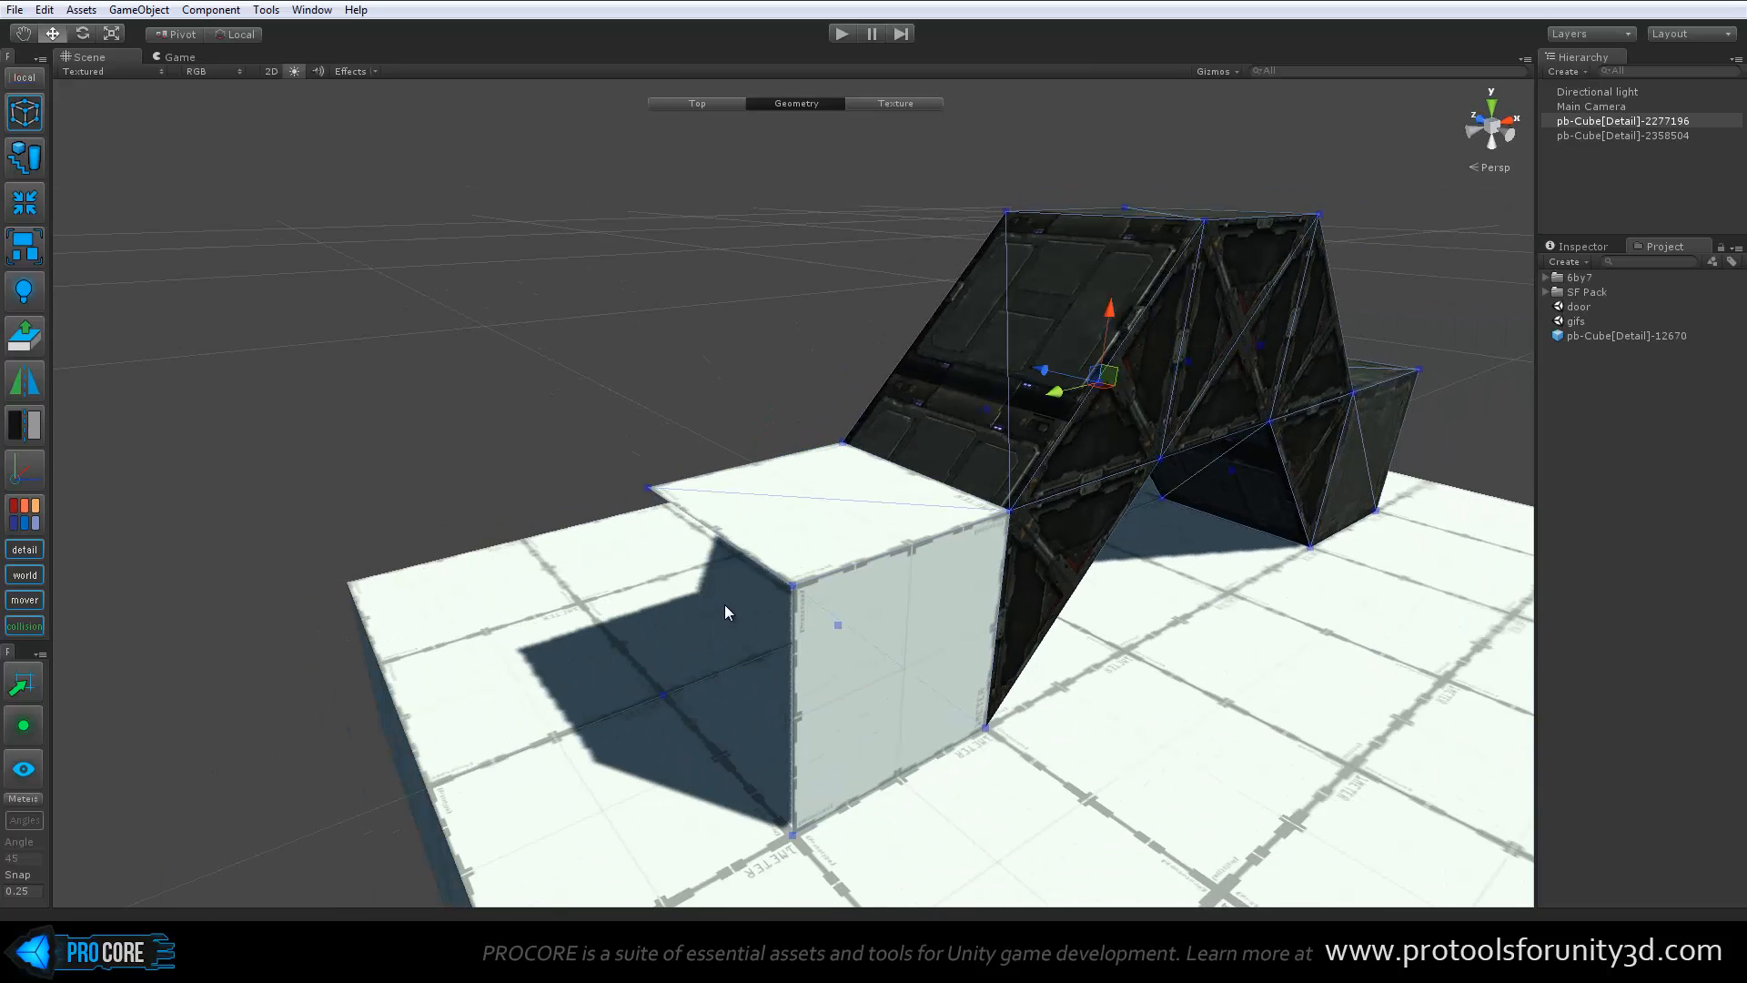
Switch to edge editing and extrude the block's upper end edge outward and upward repeatedly into a stepped strip of faces
key("h")
left_click(733, 538)
left_click_drag(739, 542, 475, 395, "alt")
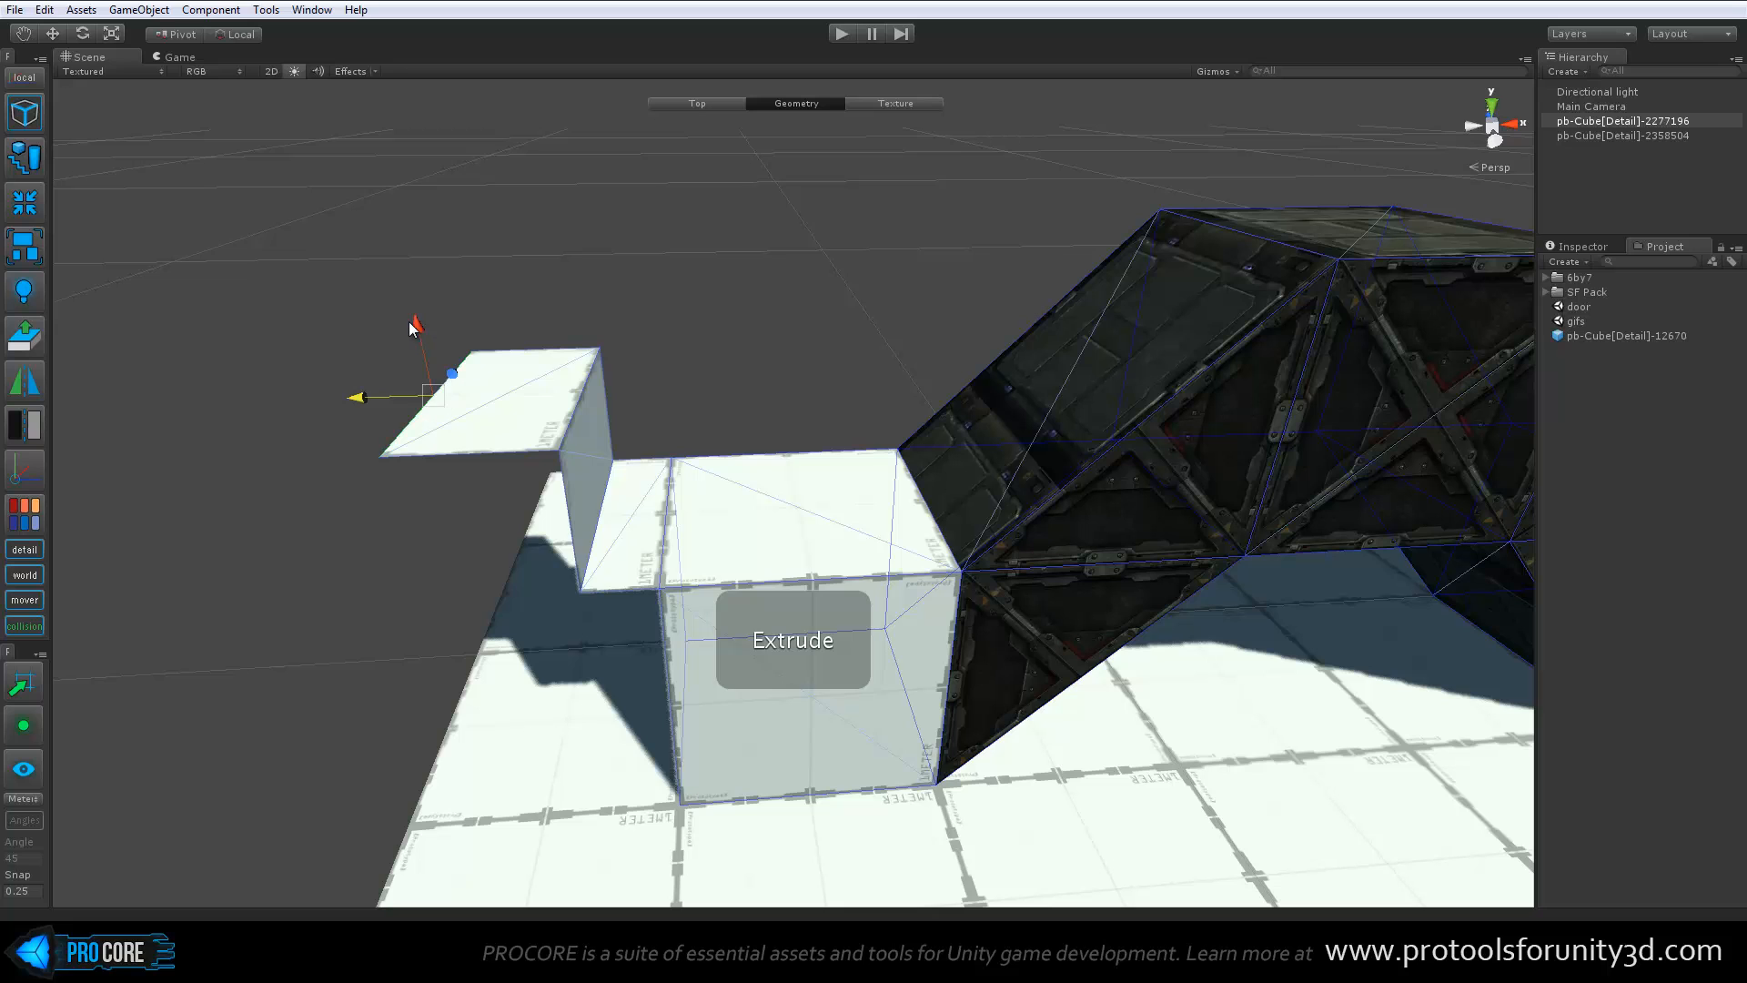
left_click_drag(419, 328, 432, 167, "shift")
left_click_drag(614, 276, 506, 430, "alt")
middle_click_drag(506, 430, 637, 471)
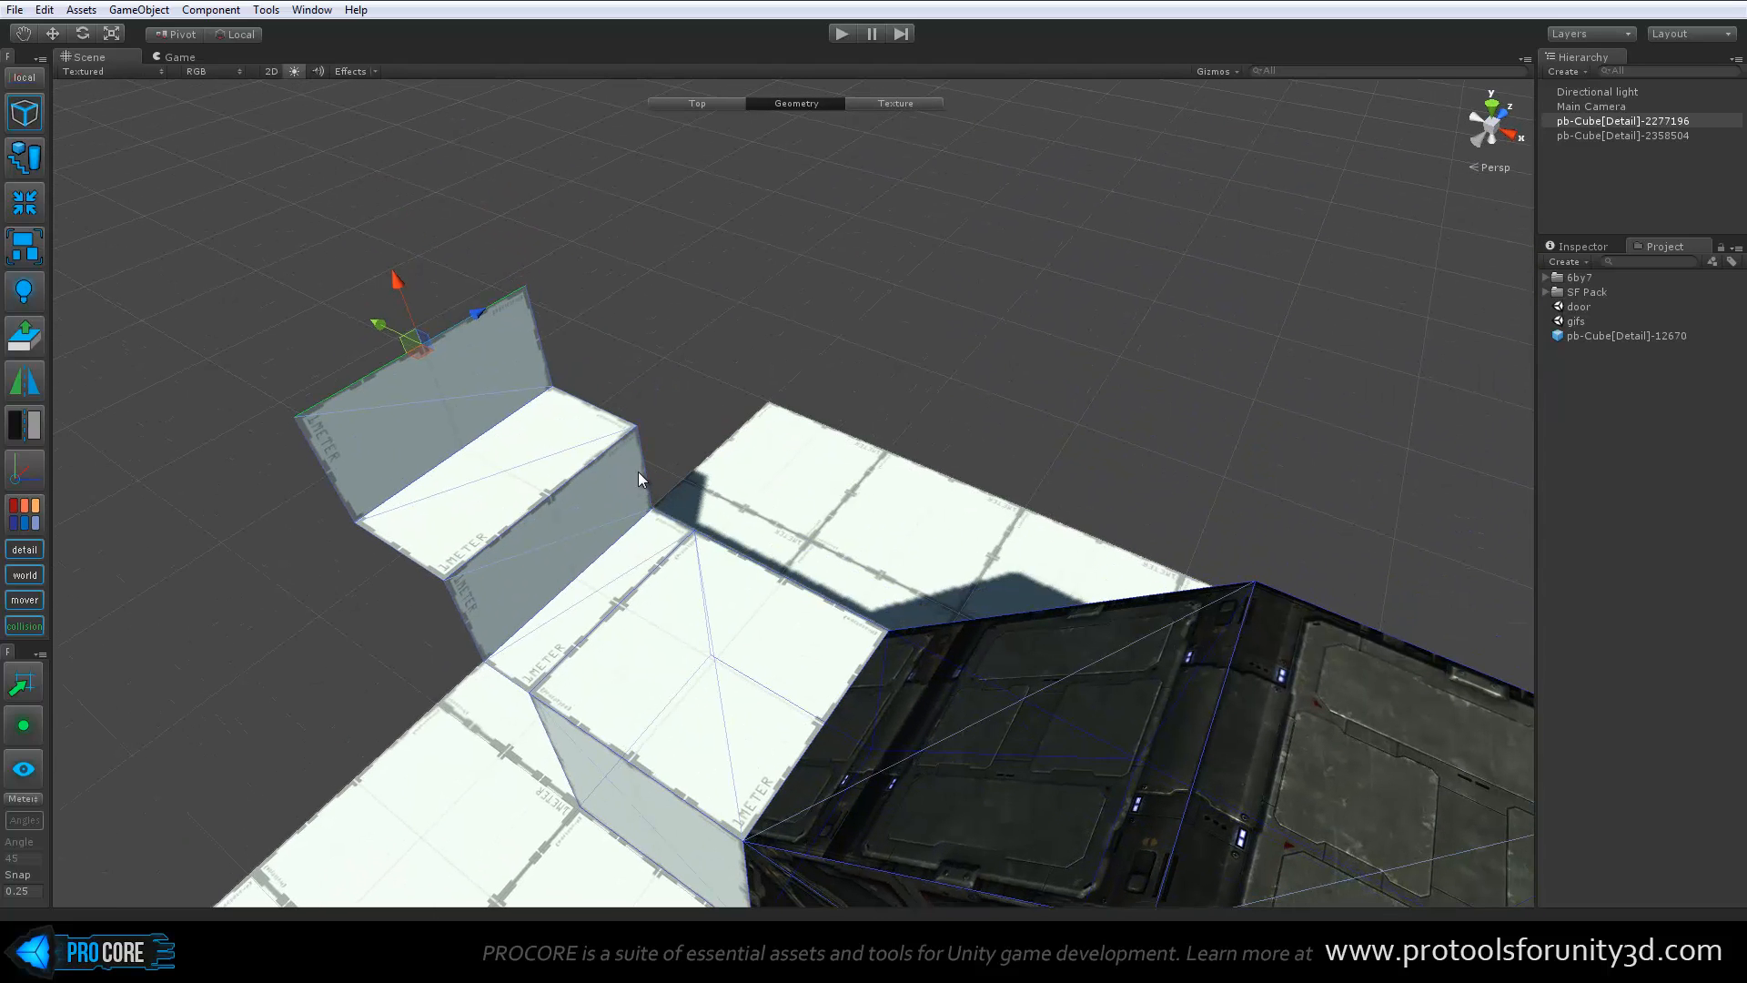
Extrude the lower step wall's far side edge sideways, and extrude the new face's upper edge upward into a tall panel
left_click(644, 471)
left_click_drag(646, 471, 694, 396, "shift")
left_click(671, 405)
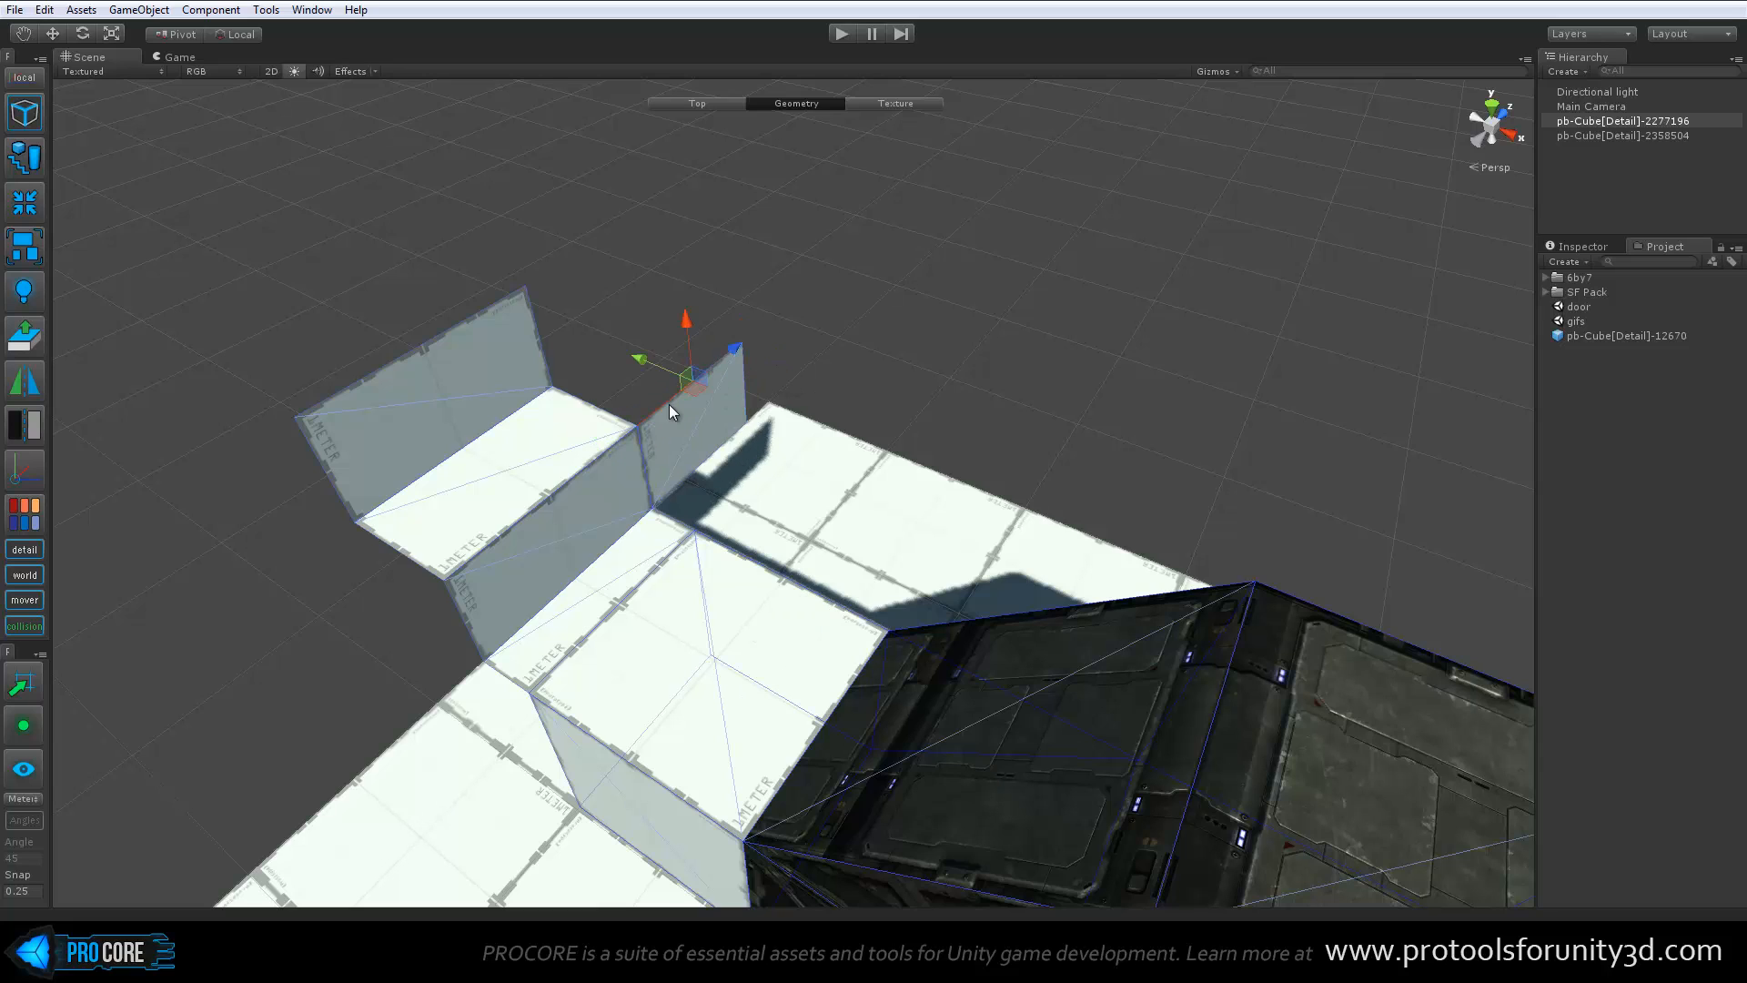
left_click_drag(688, 321, 684, 145, "shift")
Bridge the tall panel's inner side edge with the facing side edge of the strip's outer wall
left_click(621, 363)
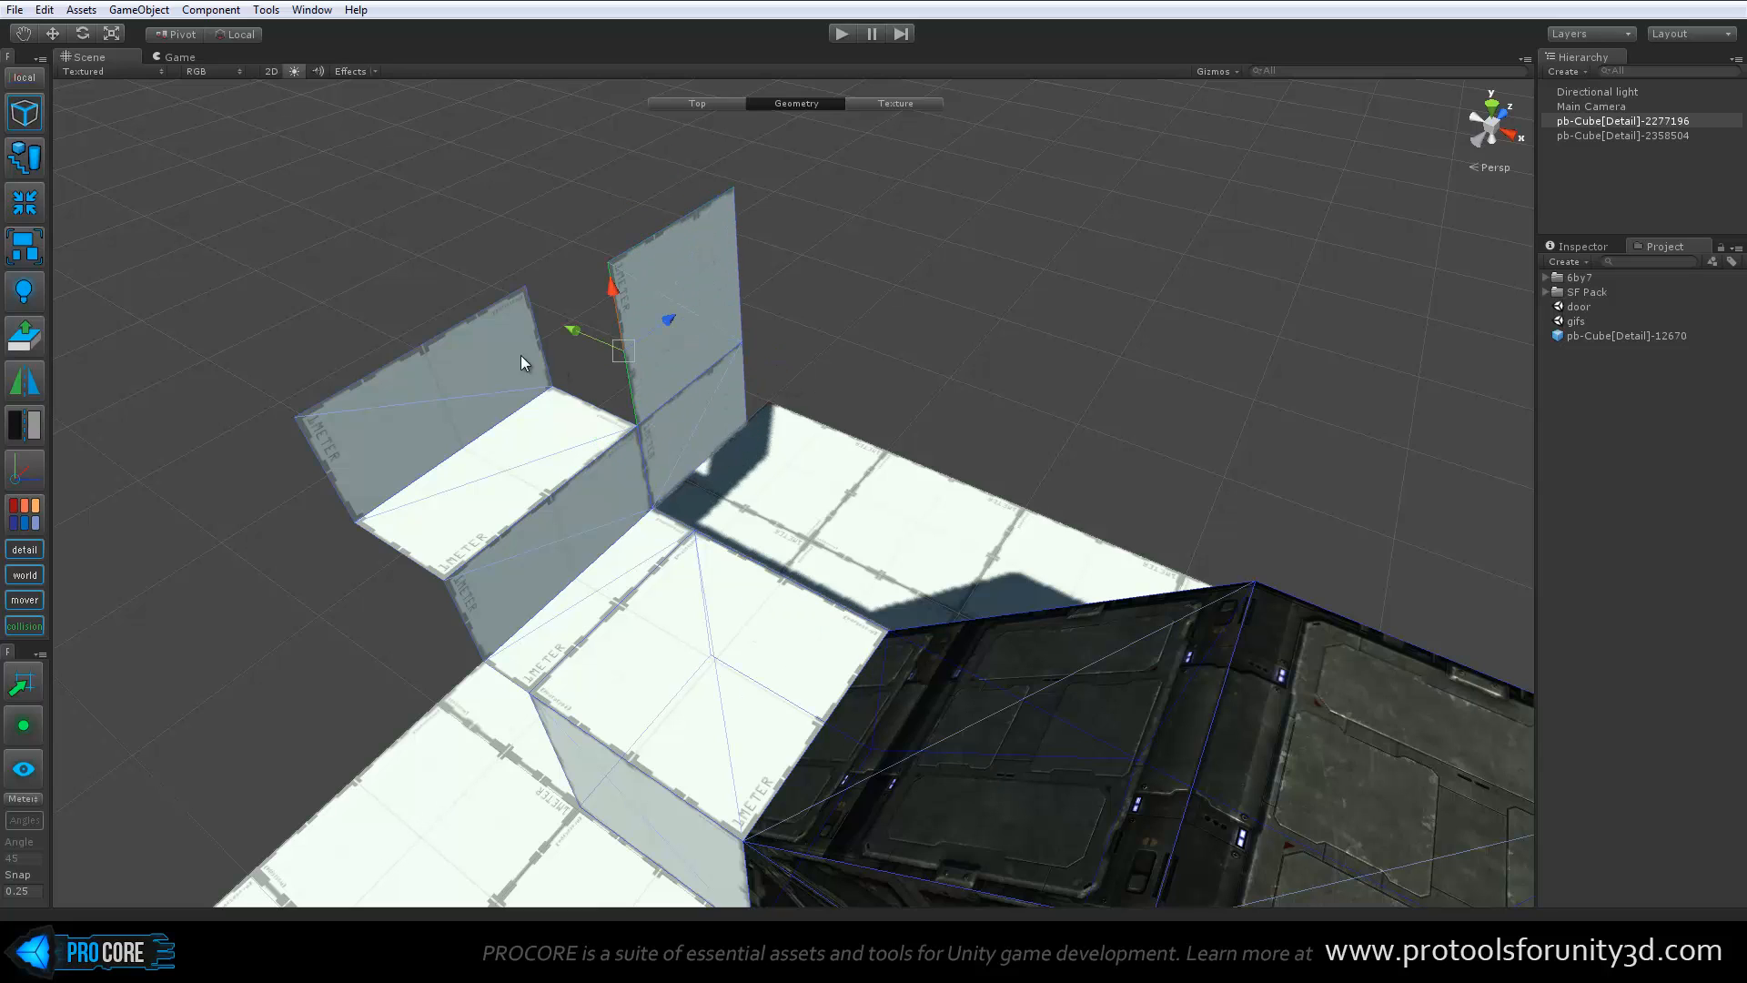
left_click(543, 364, "shift")
left_click_drag(511, 516, 666, 560, "alt")
key("alt+b")
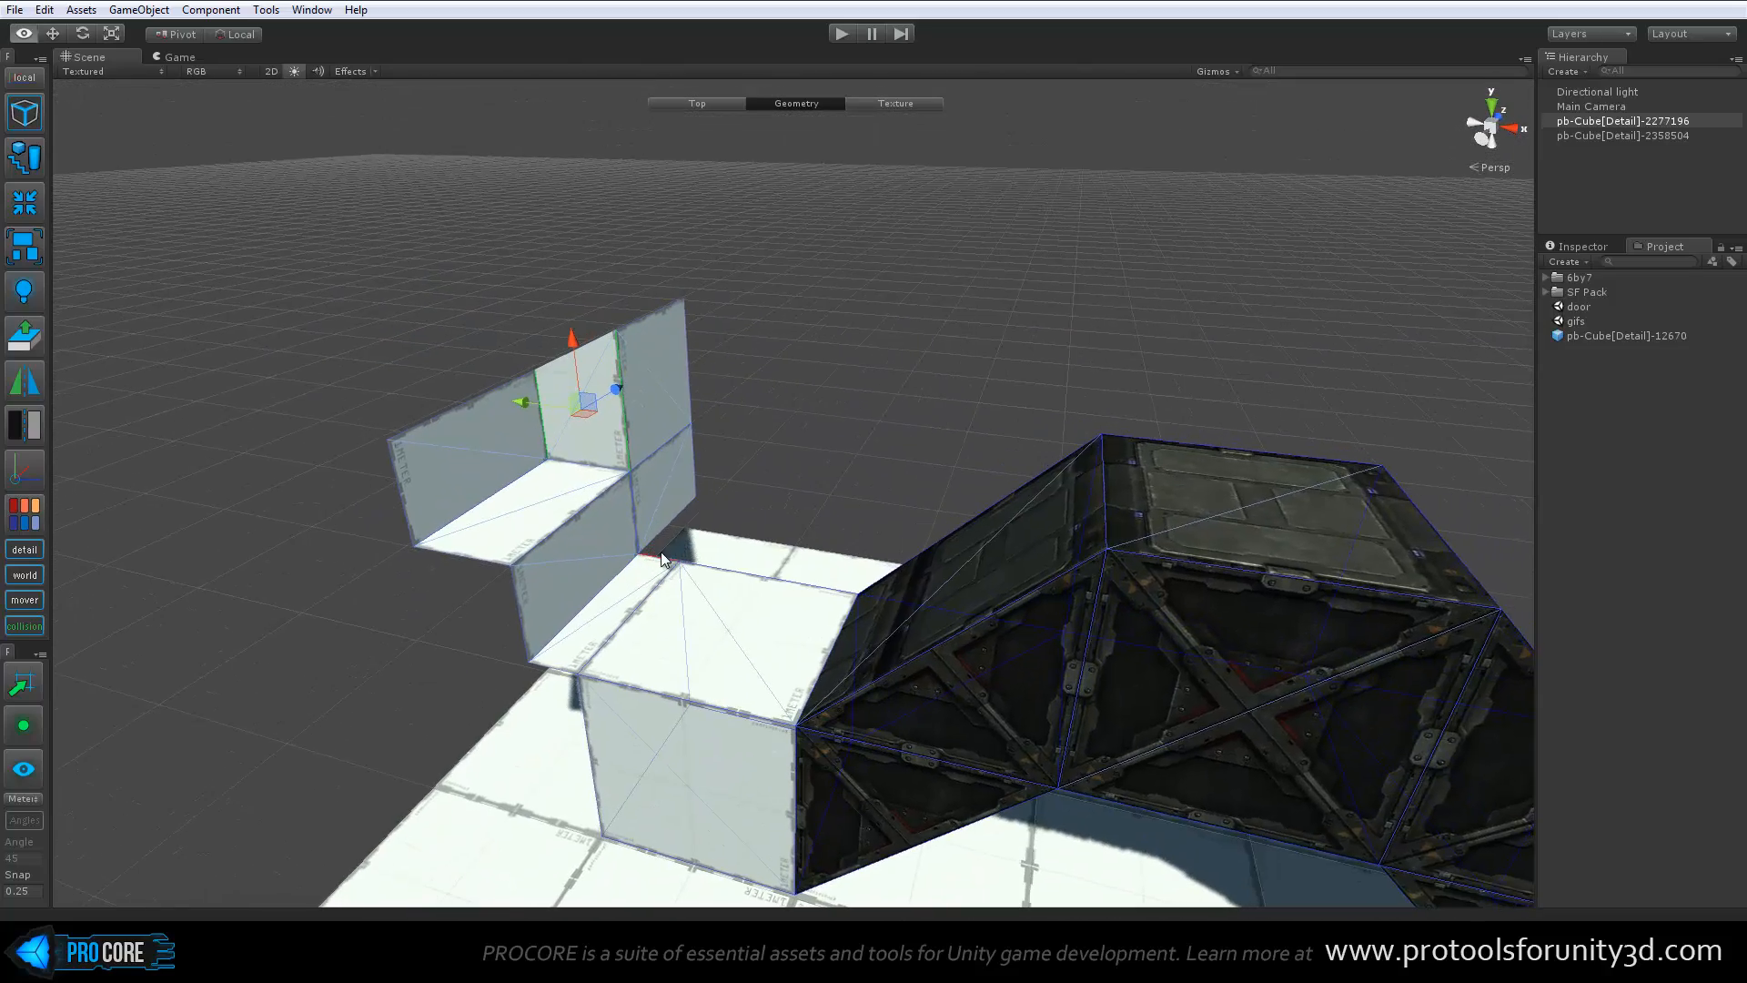
Select the edges of the narrow ledge between the block's top and the step wall, and raise them slightly
left_click_drag(553, 571, 597, 499, "alt")
left_click(613, 580)
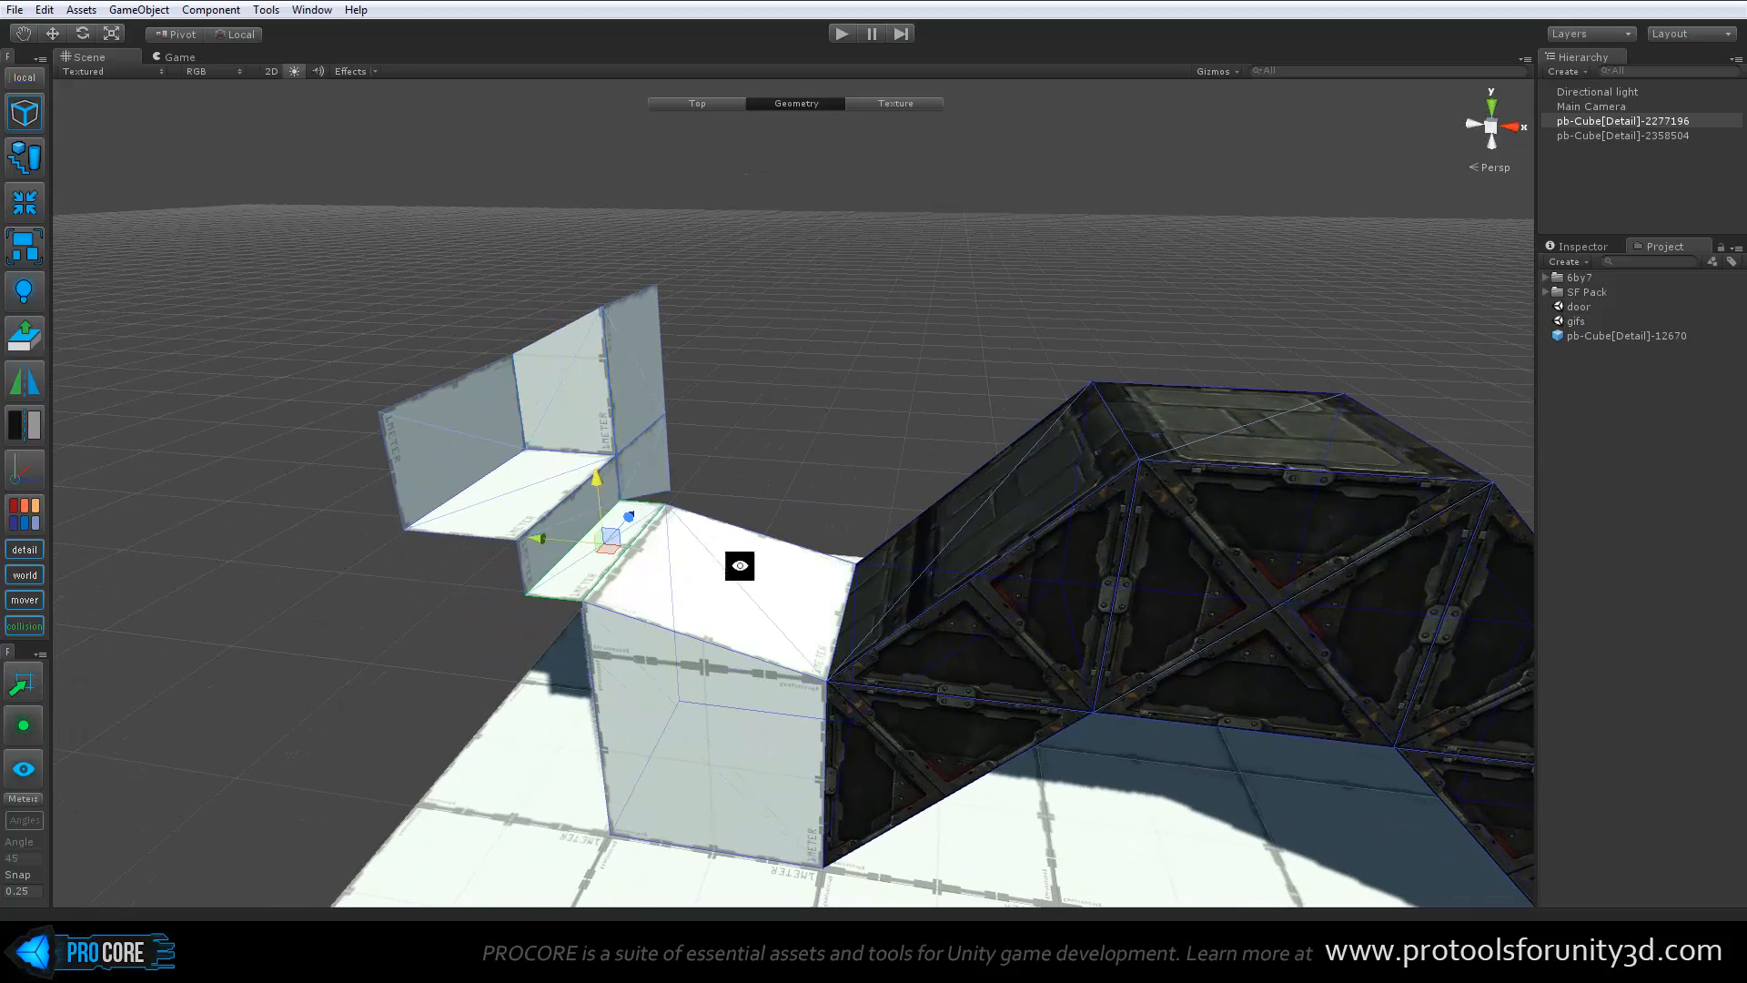
left_click_drag(733, 566, 769, 561, "alt")
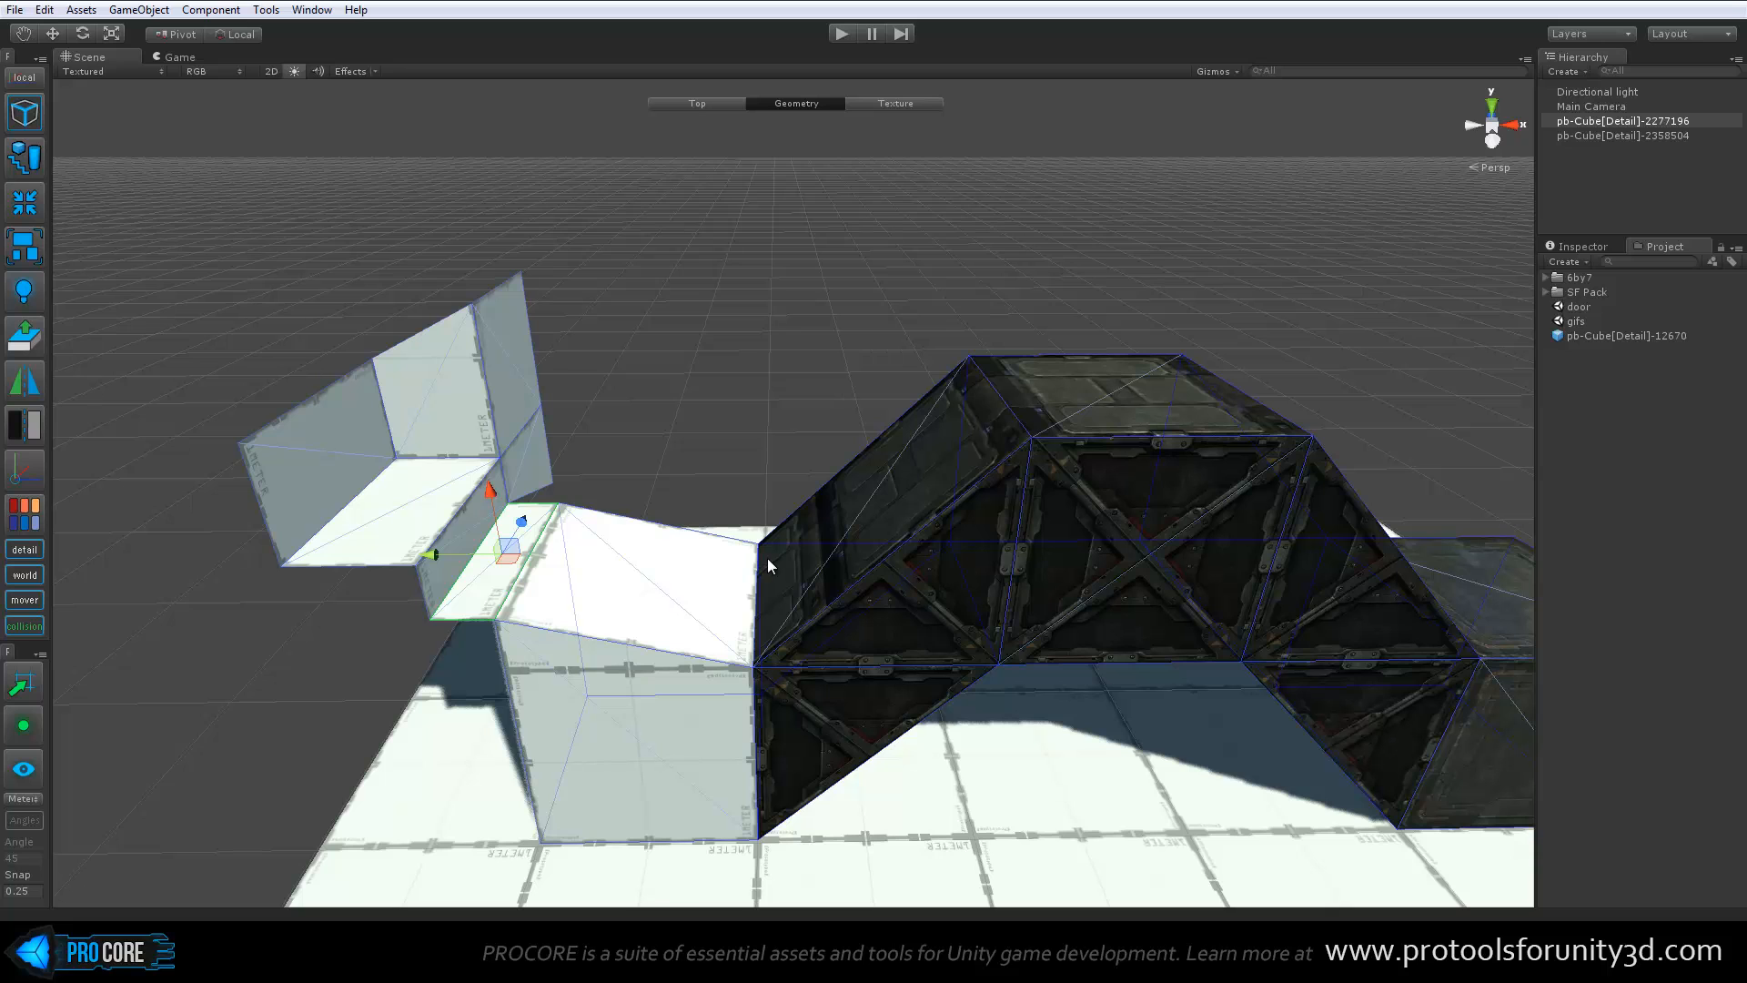
Switch to face editing and extrude the bridge's flat top face upward twice into a two-segment tower
key("h")
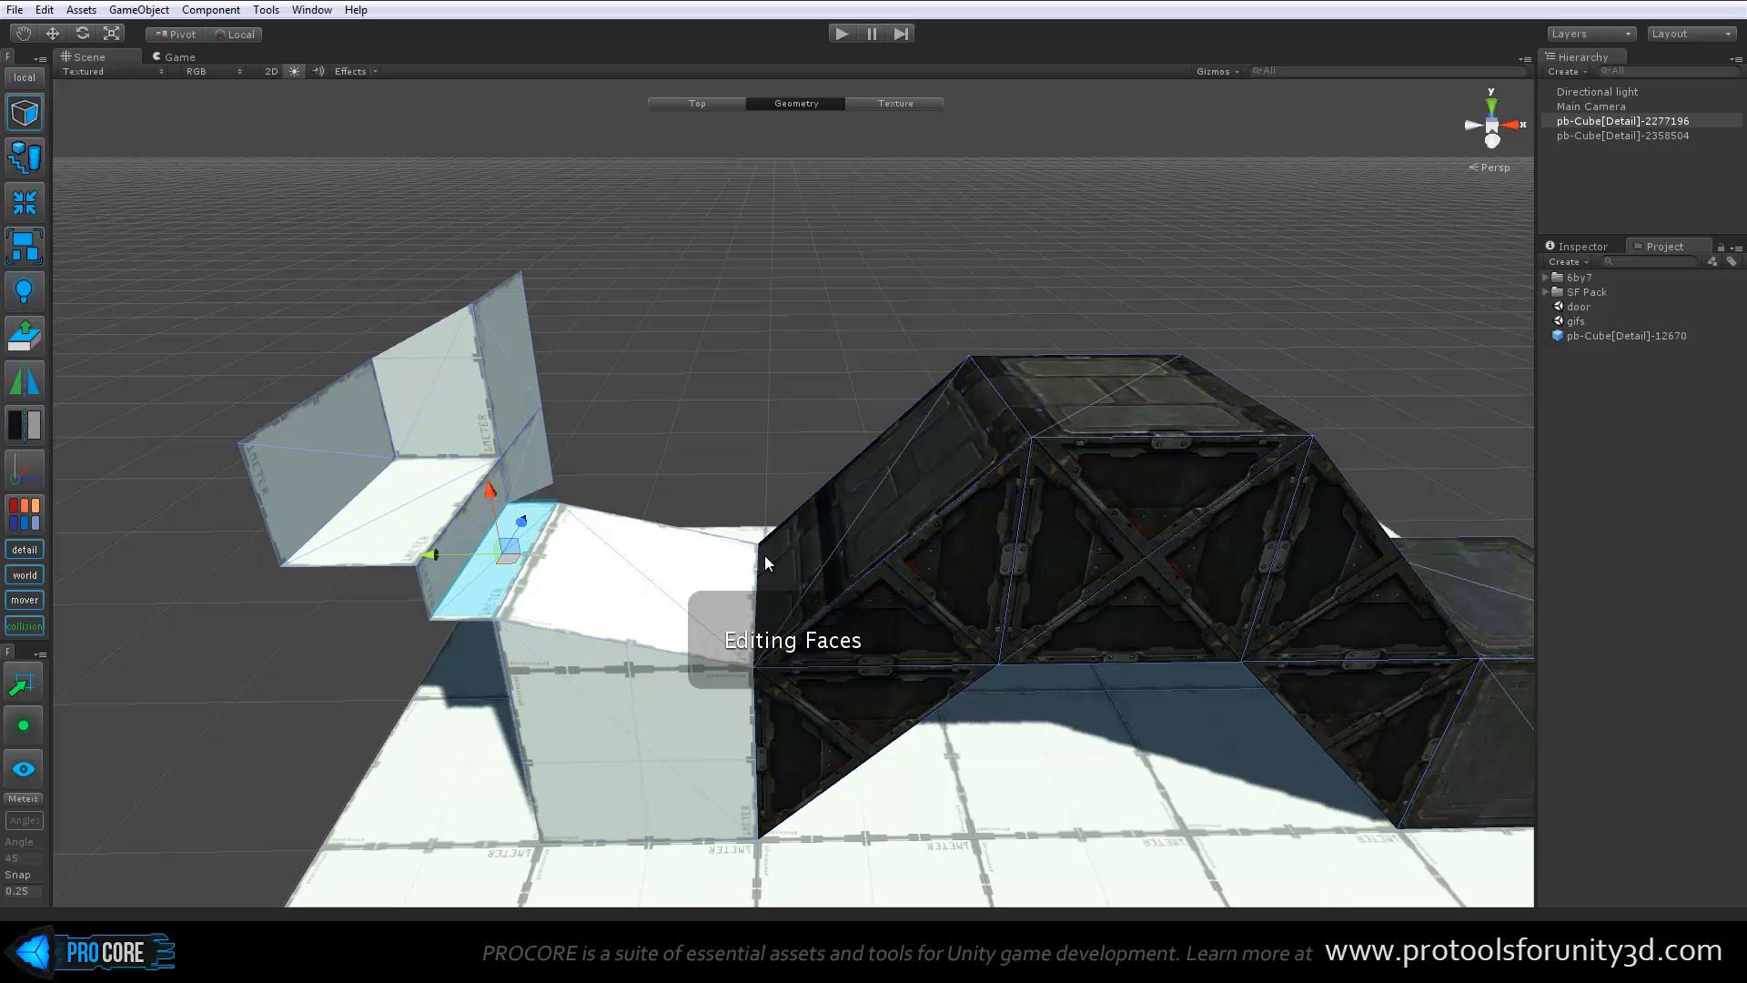
middle_click_drag(1019, 539, 657, 558)
left_click(666, 406)
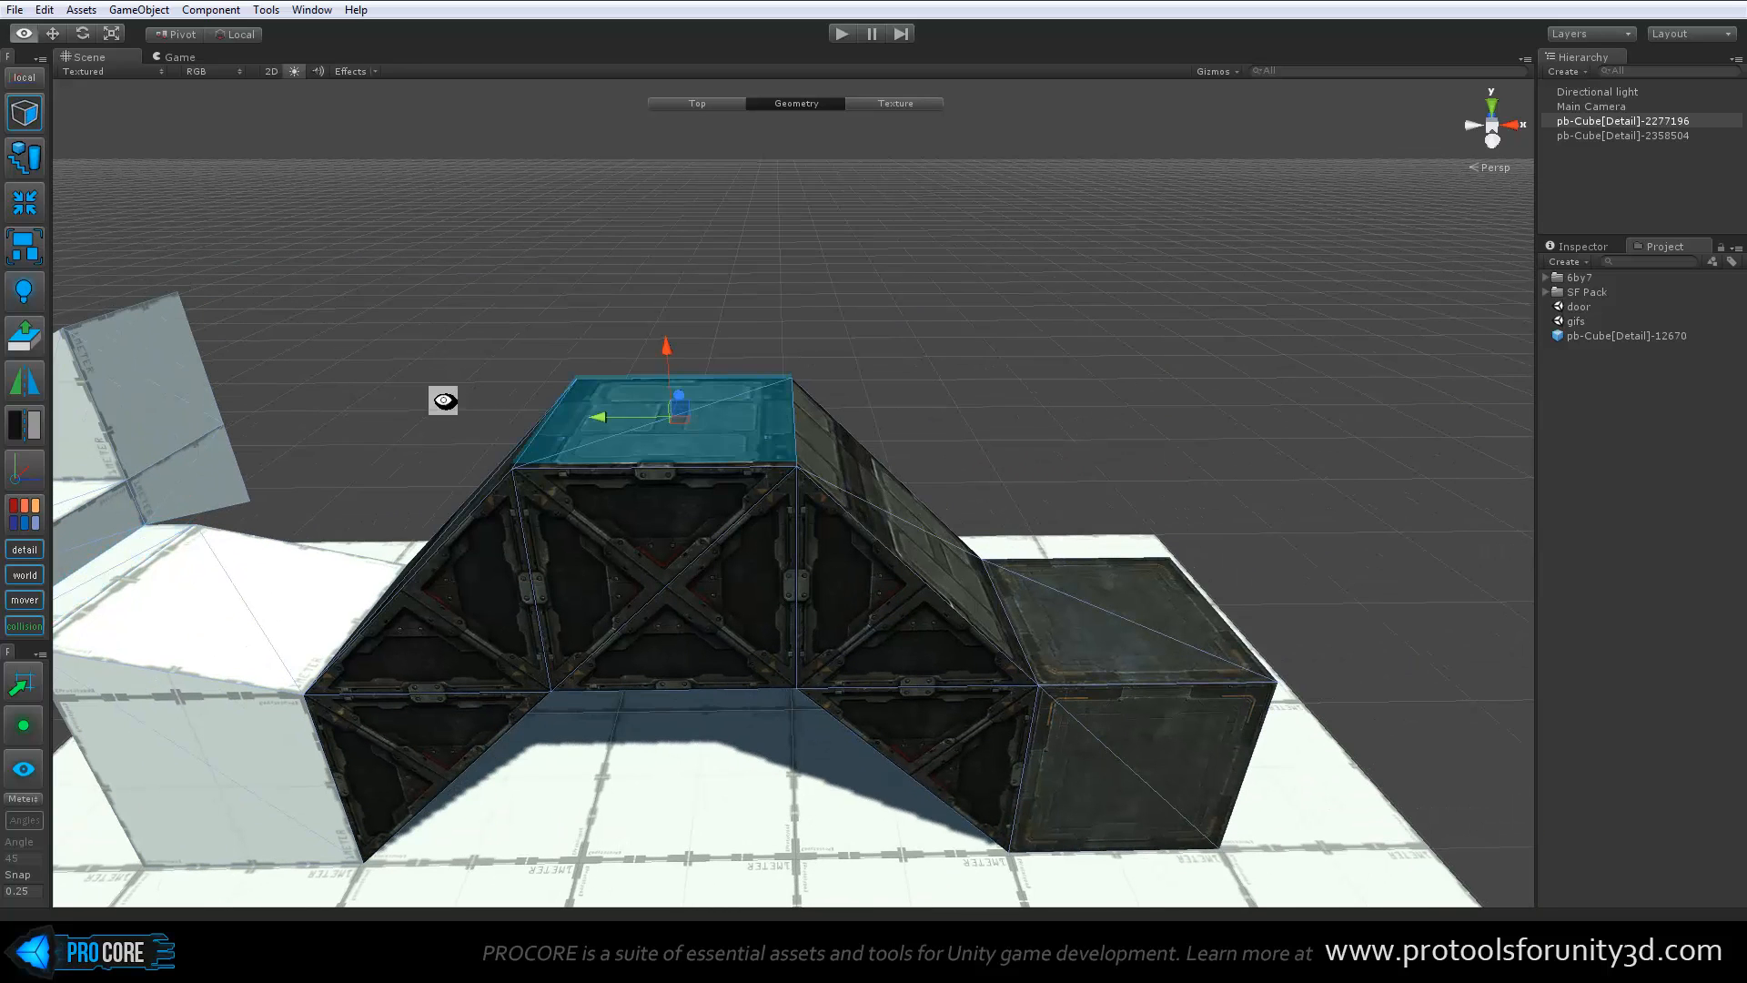
left_click_drag(445, 394, 870, 479, "alt")
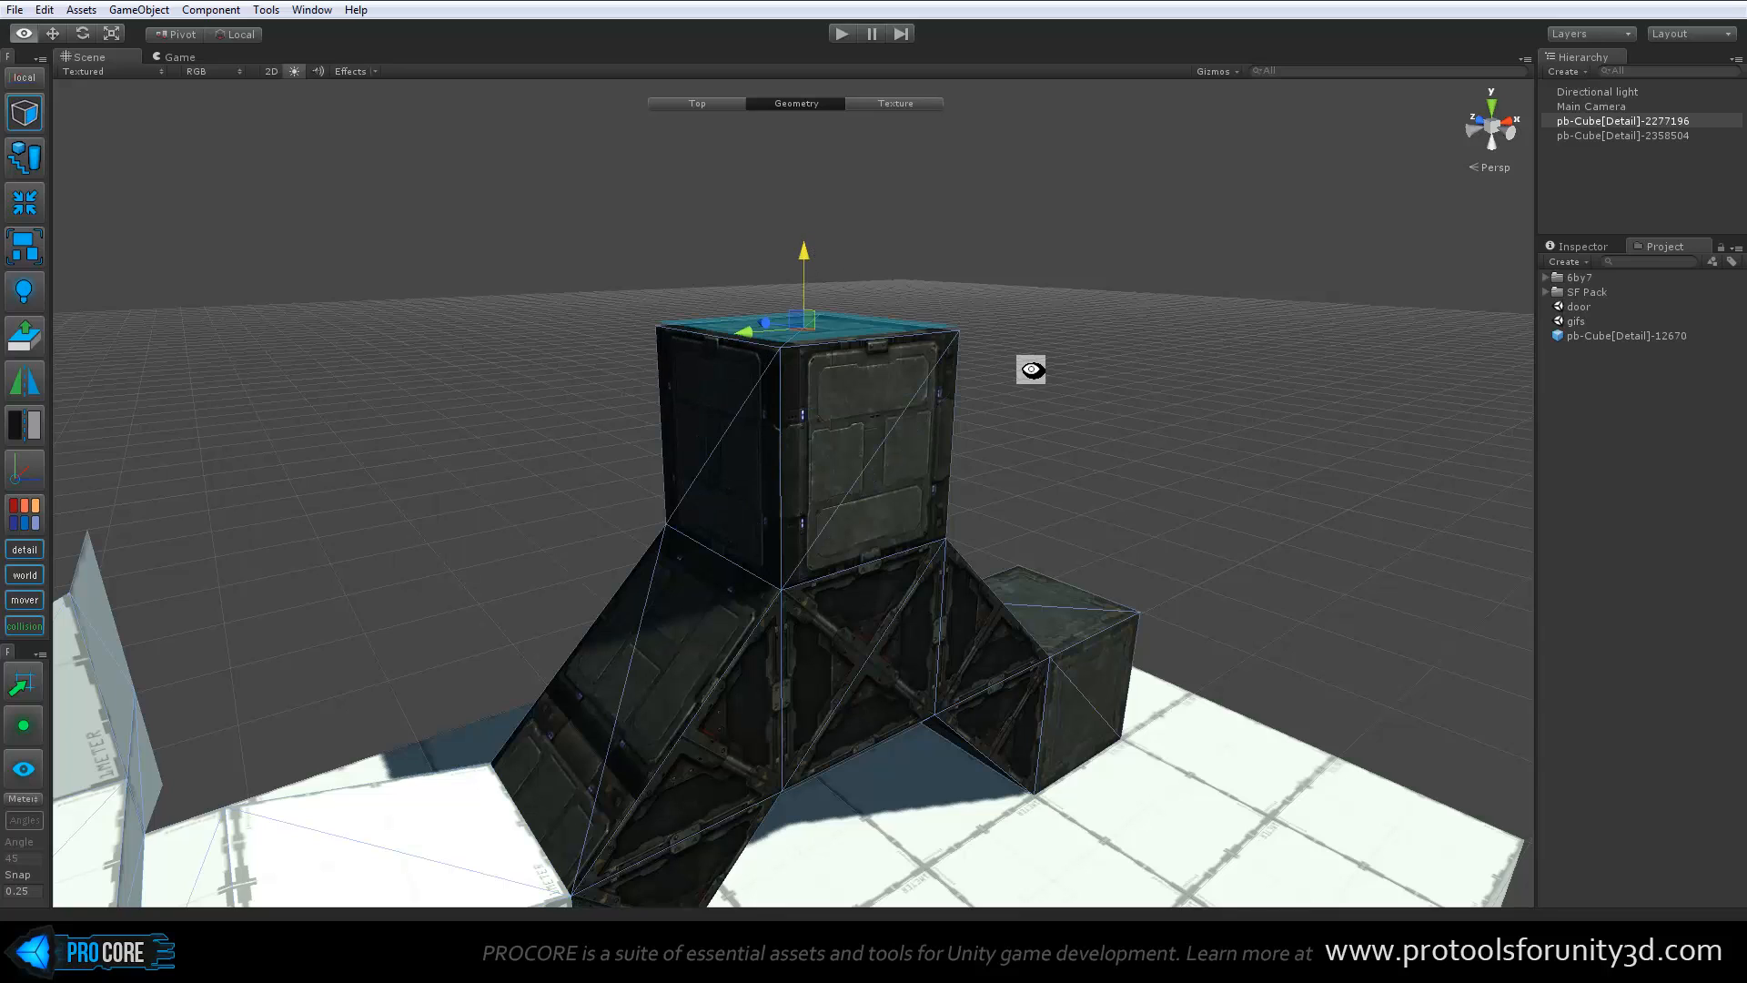
left_click_drag(1034, 363, 647, 129, "alt")
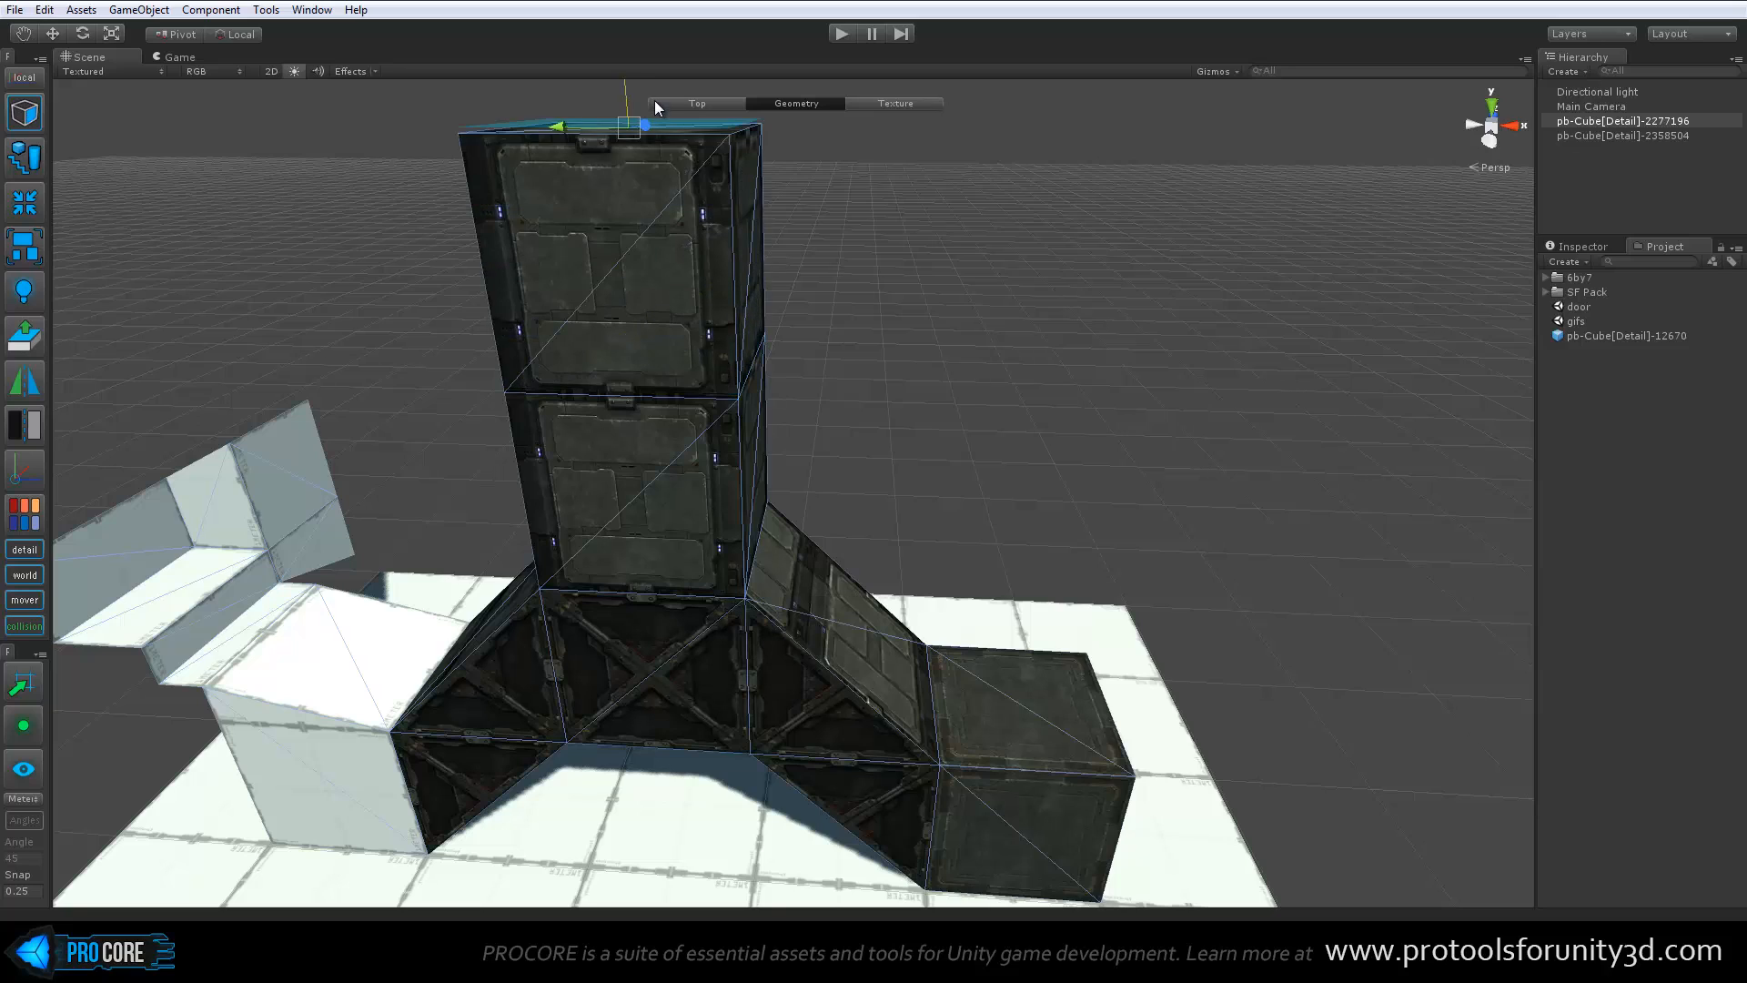
mouse_move(705, 288)
left_mouse_down("alt")
mouse_move(722, 351)
mouse_move(930, 373)
left_mouse_up("alt")
Extrude the tower's upper side face outward by one block toward the stepped strip
left_click(786, 366)
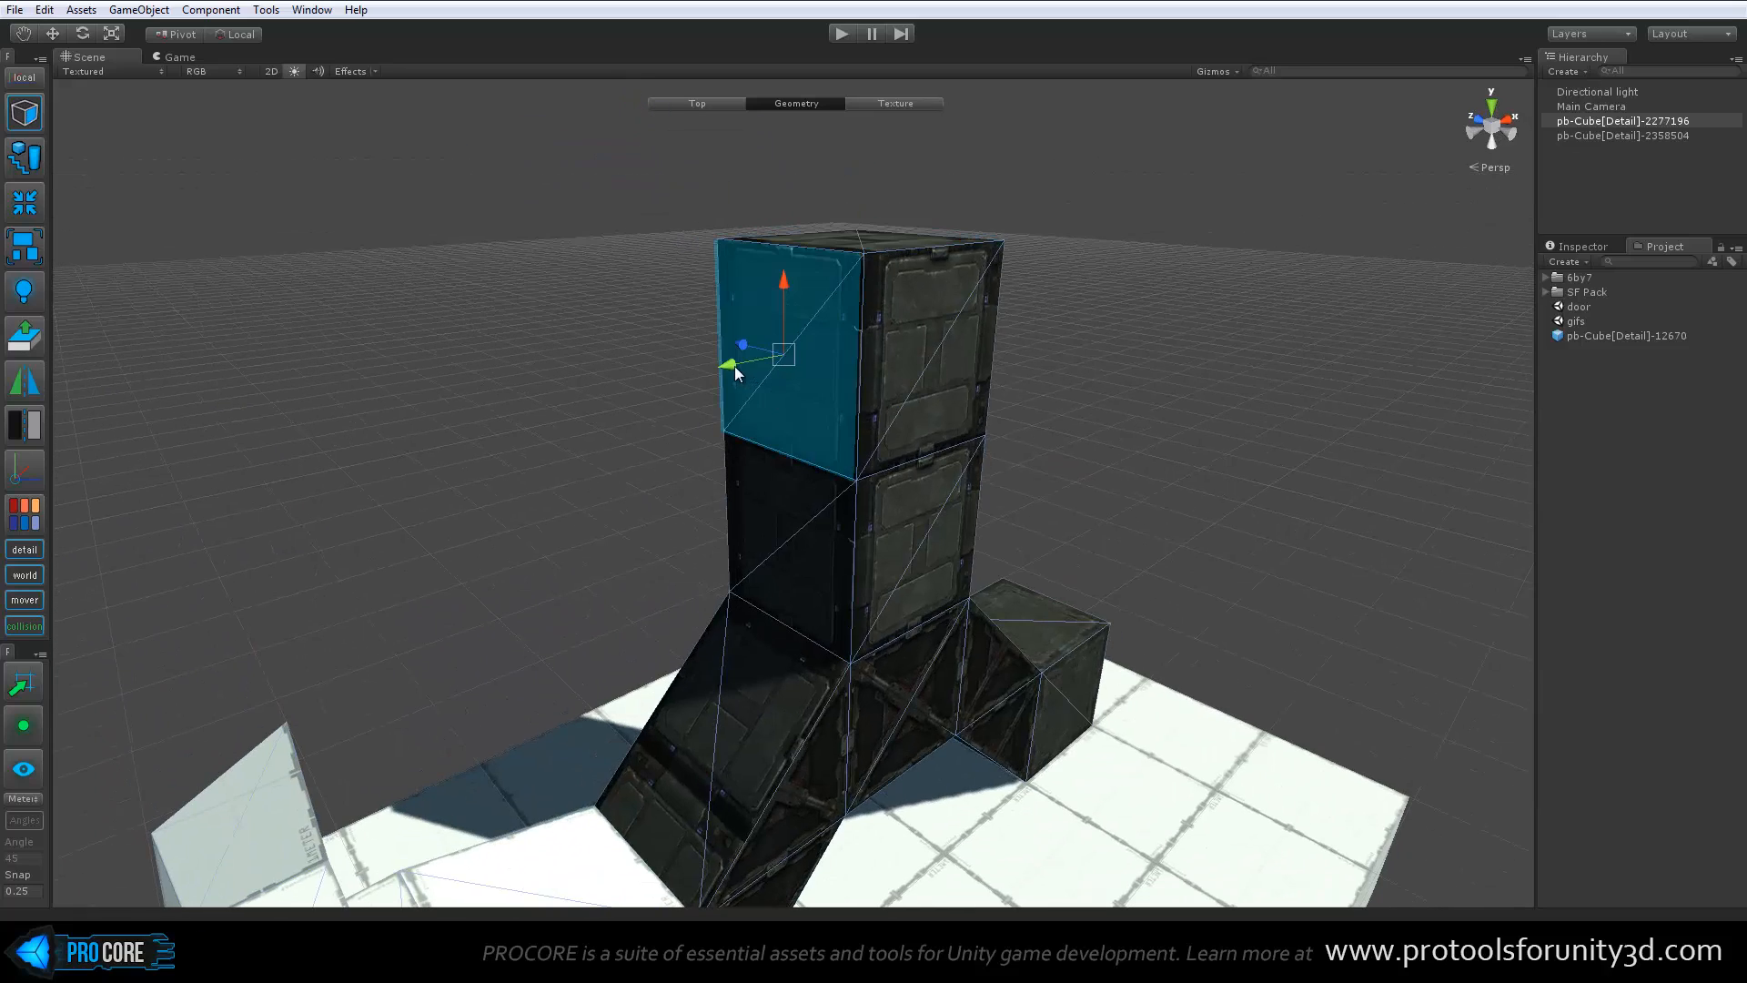
left_click_drag(735, 366, 956, 364, "shift")
Scale down the tower's opposite upper side face and extrude it outward into a narrow arm
left_click(777, 325)
left_click(751, 291)
key("r")
key("w")
left_click_drag(1029, 561, 851, 522, "alt")
Scale up the narrow arm's end face and extrude it outward into a wide block
key("r")
left_click_drag(834, 420, 1123, 499, "alt")
left_click_drag(1091, 326, 835, 548, "shift")
key("w")
Rotate the wide block's end face to tilt it downward and extrude it into an angled section
key("e")
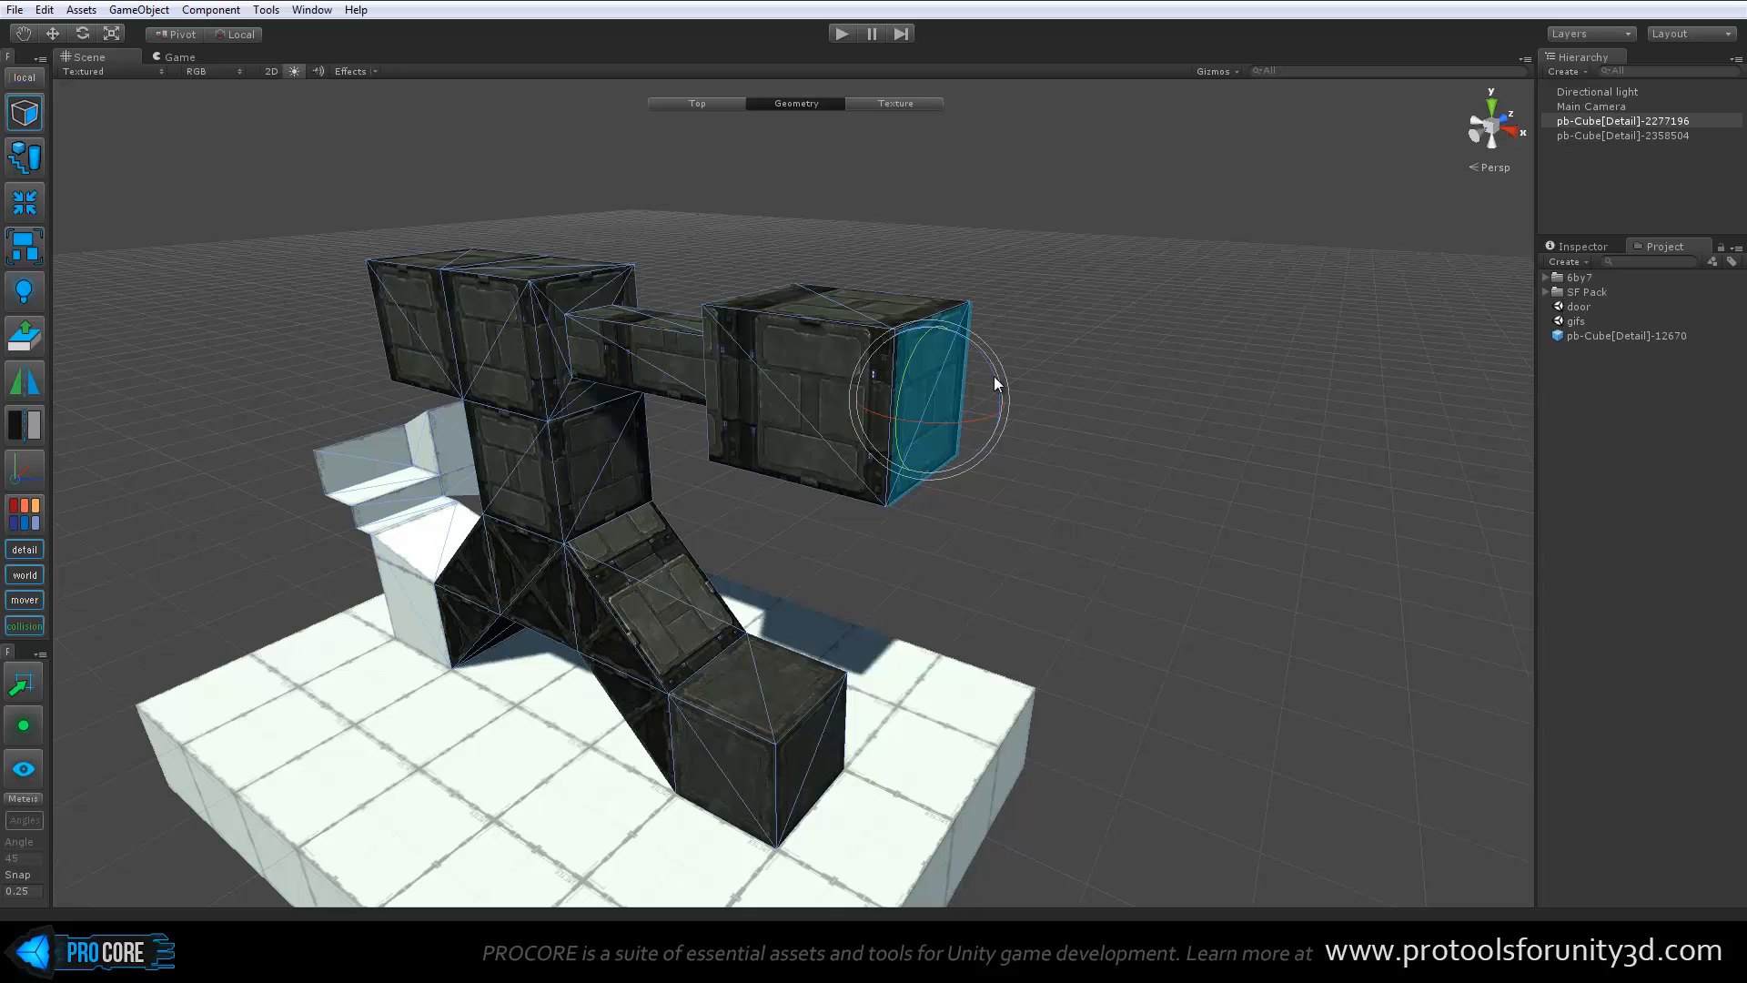
left_click_drag(997, 382, 1019, 459, "shift")
key("w")
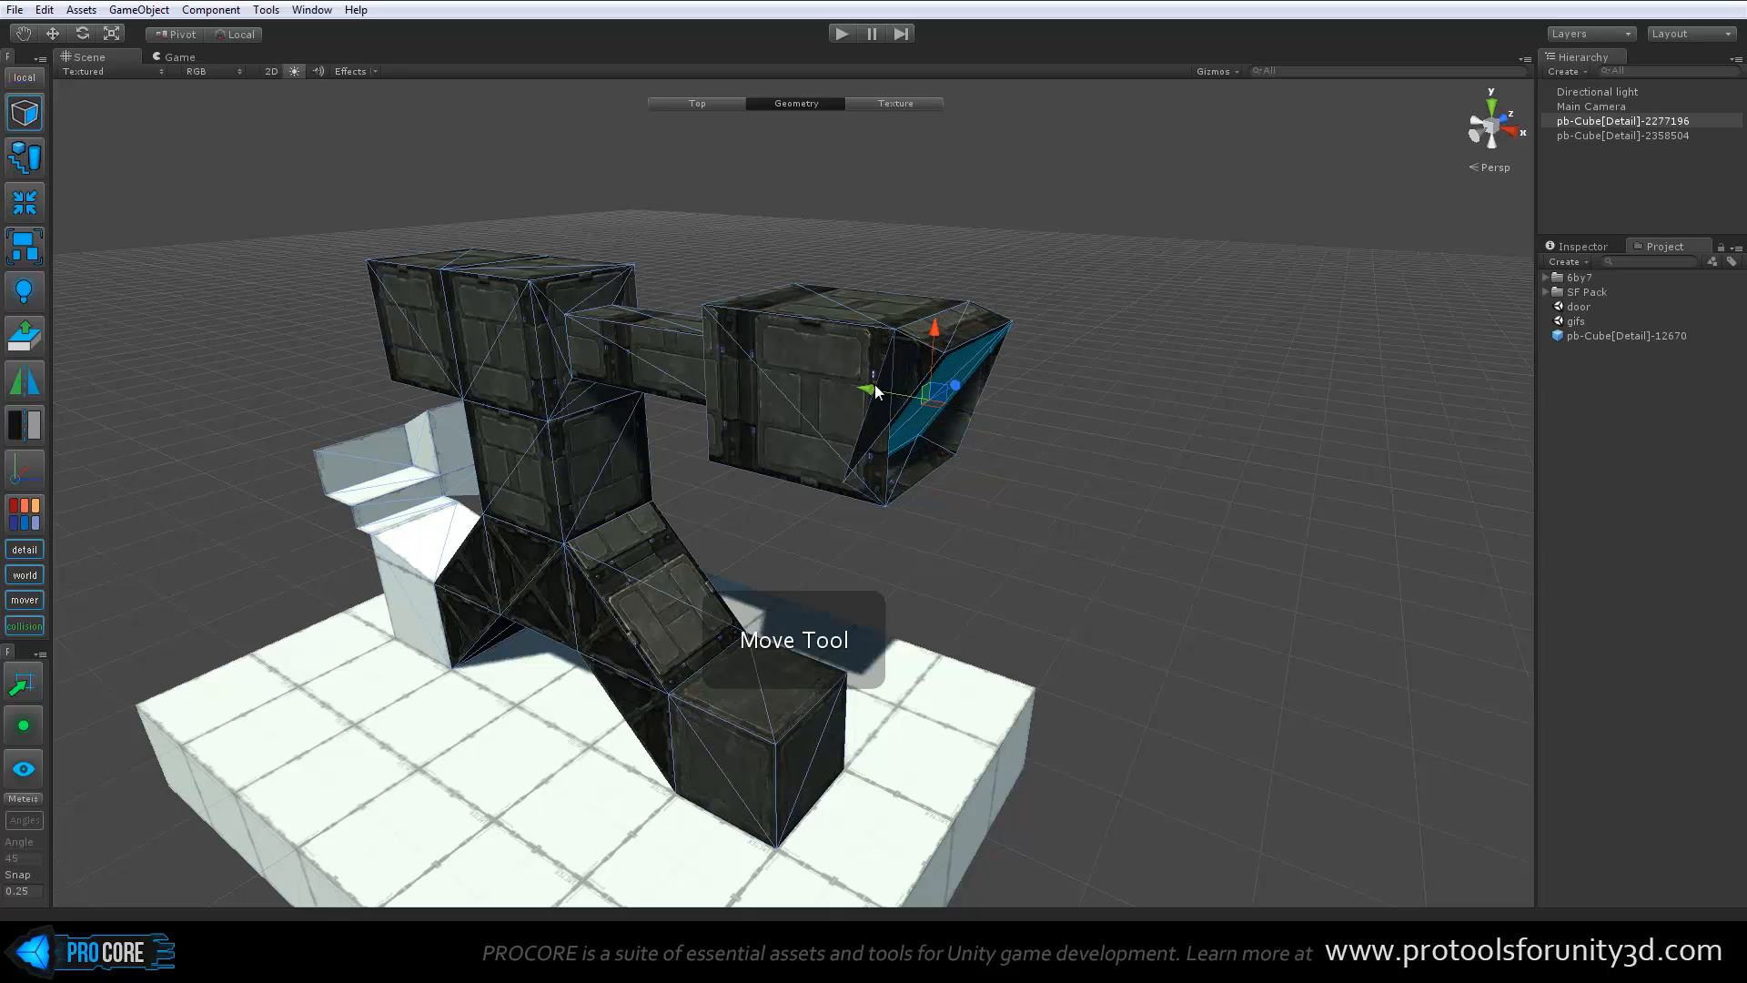
left_click_drag(874, 389, 1017, 445)
left_click_drag(987, 637, 1052, 546, "alt")
Lower the angled section's end face and extrude it downward into a hanging segment
left_click_drag(1153, 207, 1150, 281)
left_click_drag(1391, 511, 1284, 514, "alt")
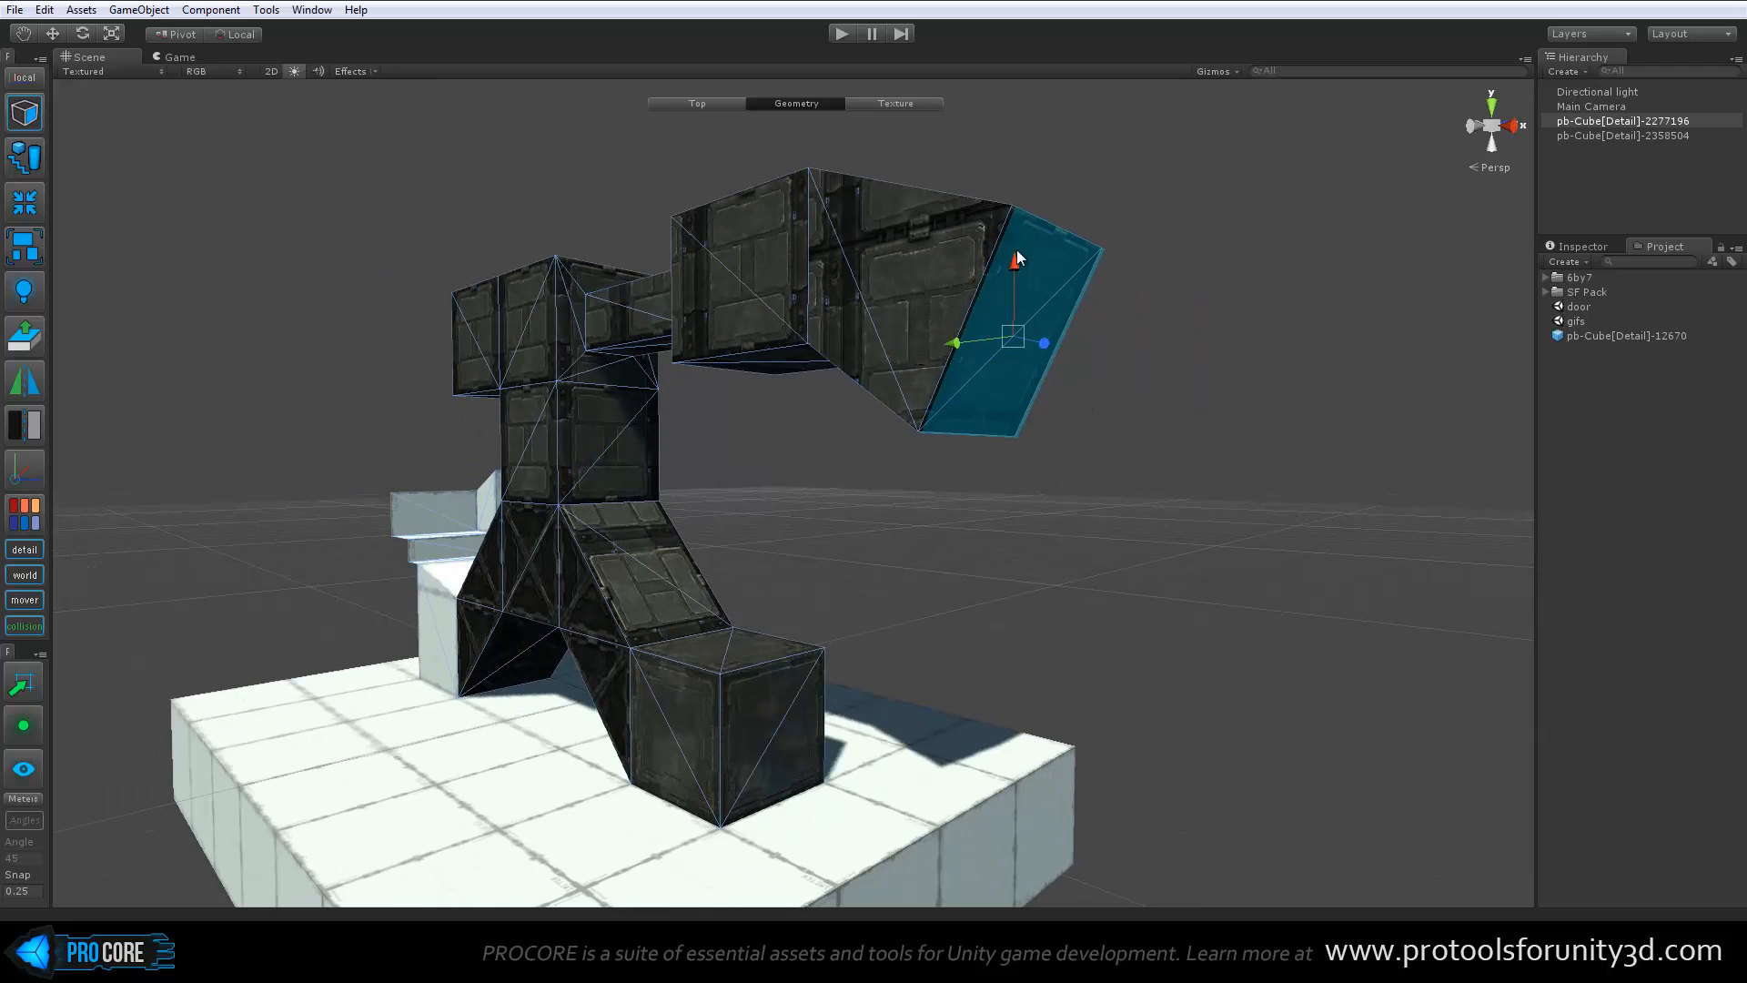
left_click_drag(1016, 253, 1017, 406, "shift")
left_click_drag(1194, 546, 1172, 510, "alt")
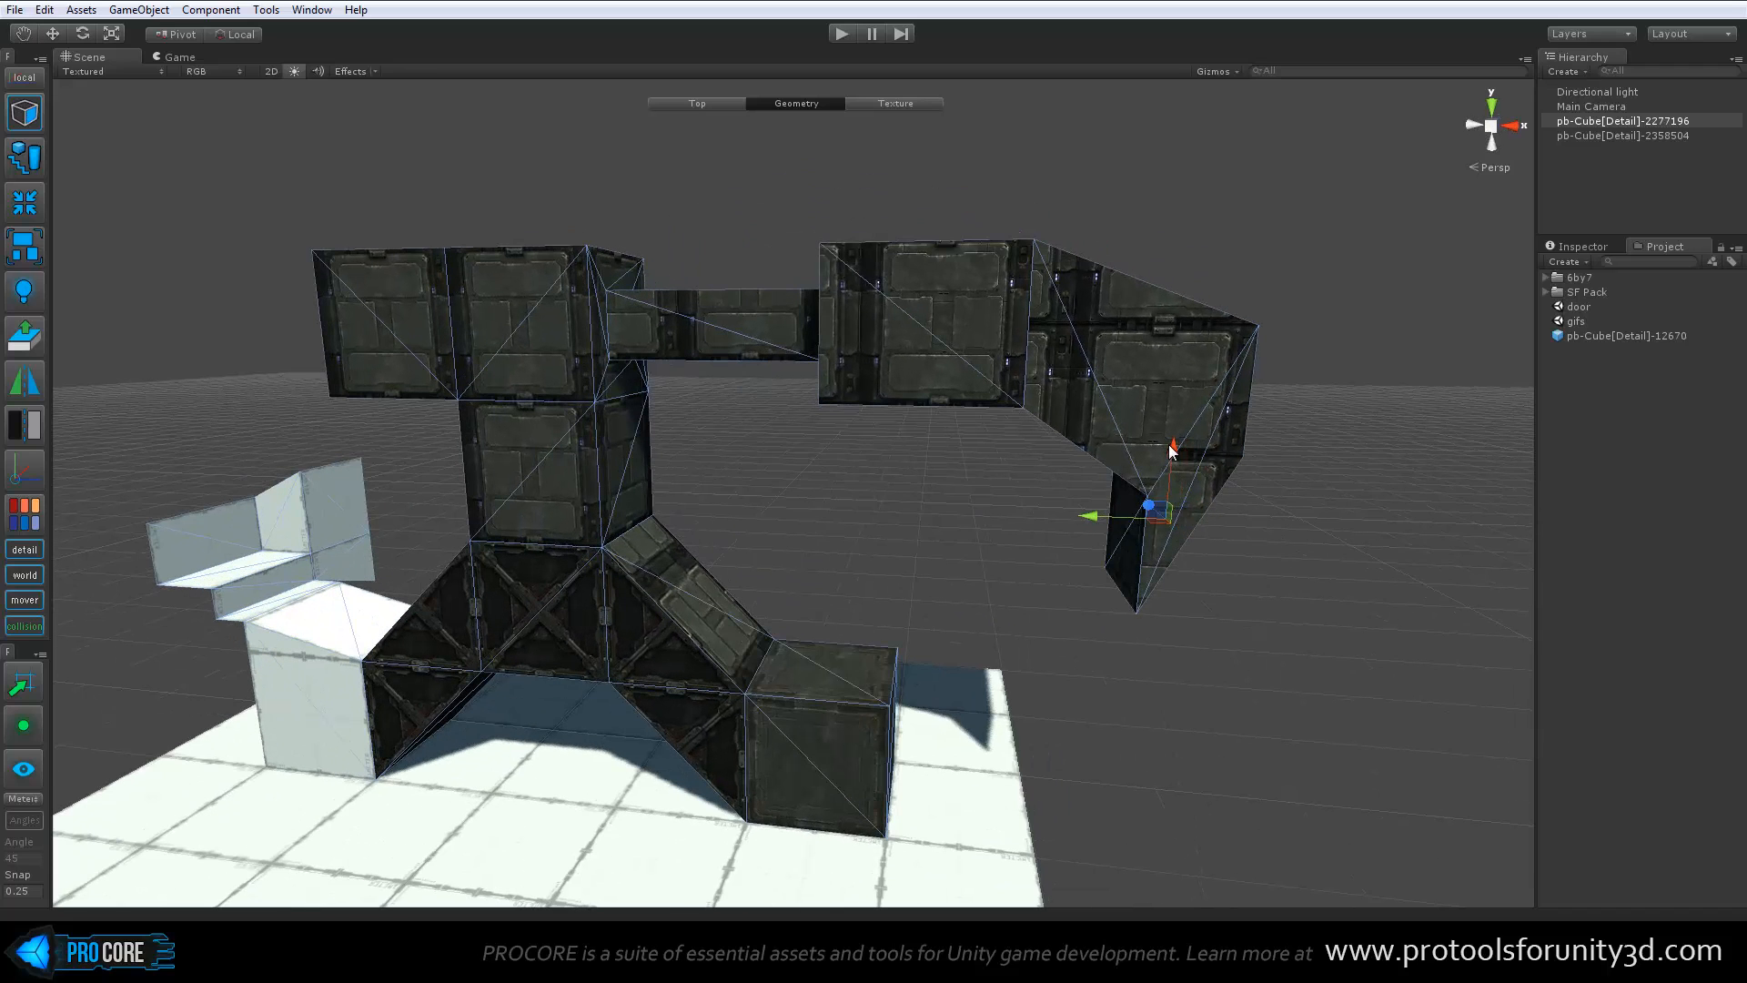
left_click_drag(1172, 448, 1164, 518)
middle_click_drag(1286, 598, 1210, 547)
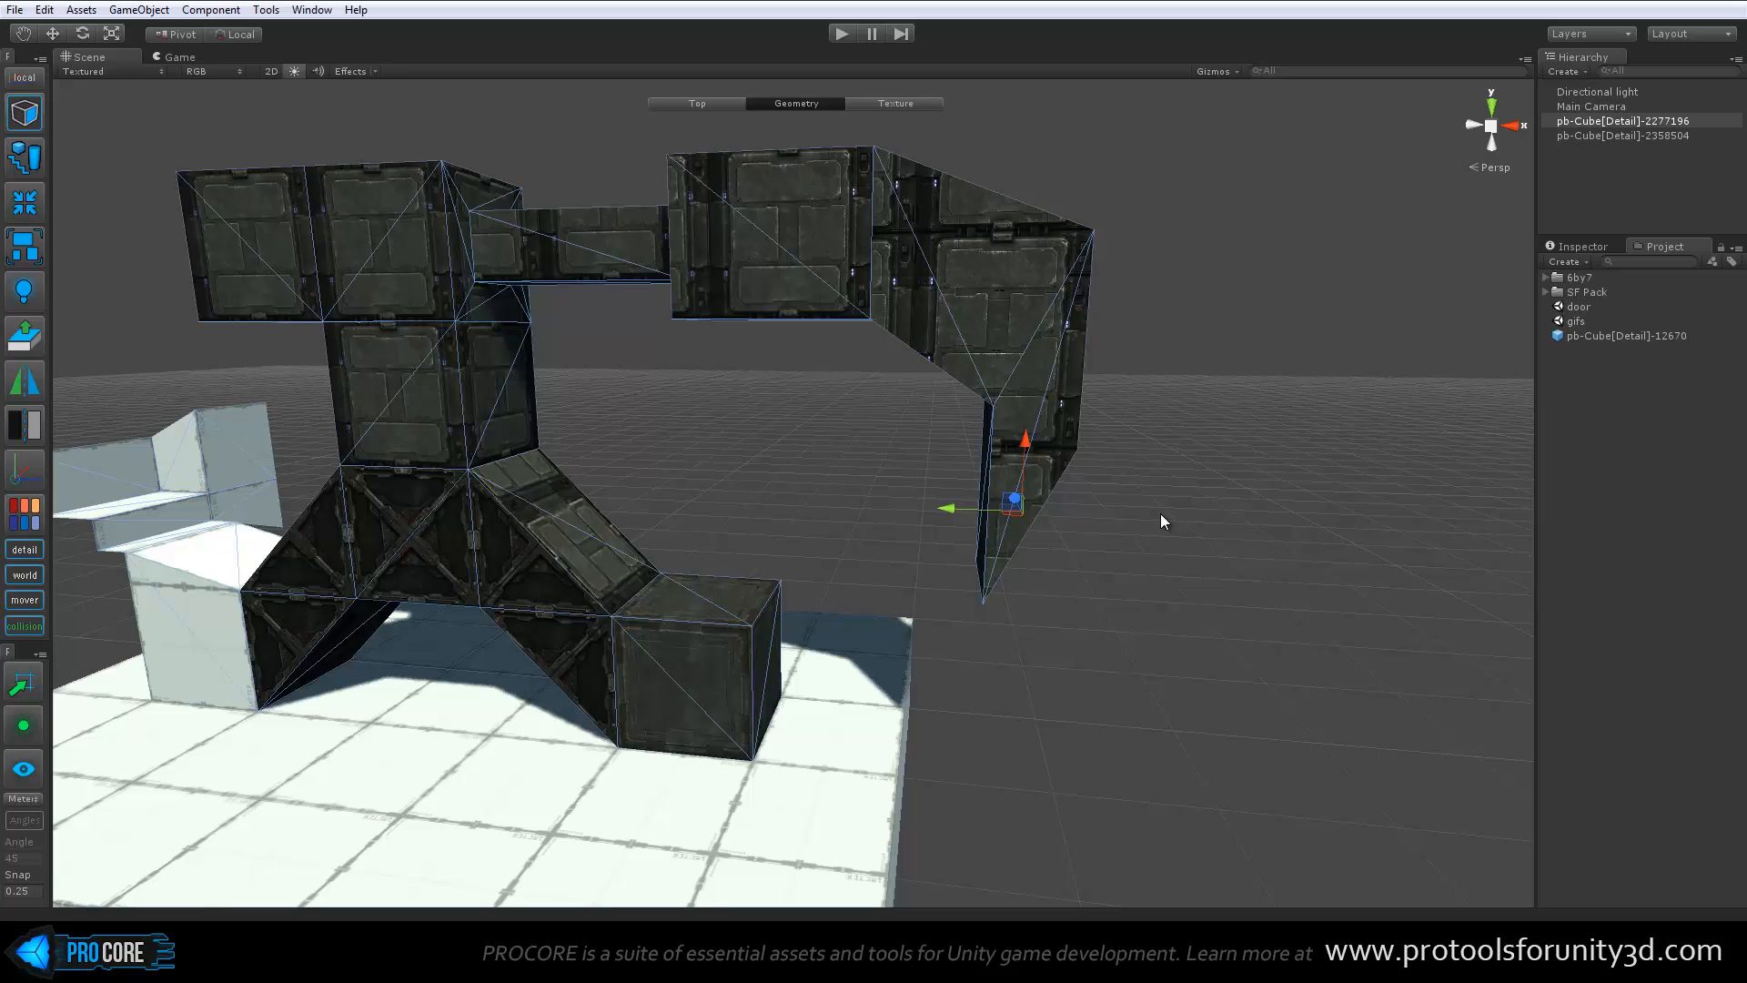
Switch to vertex editing and lower the outer vertices of the hanging segment's end to square it off
key("h")
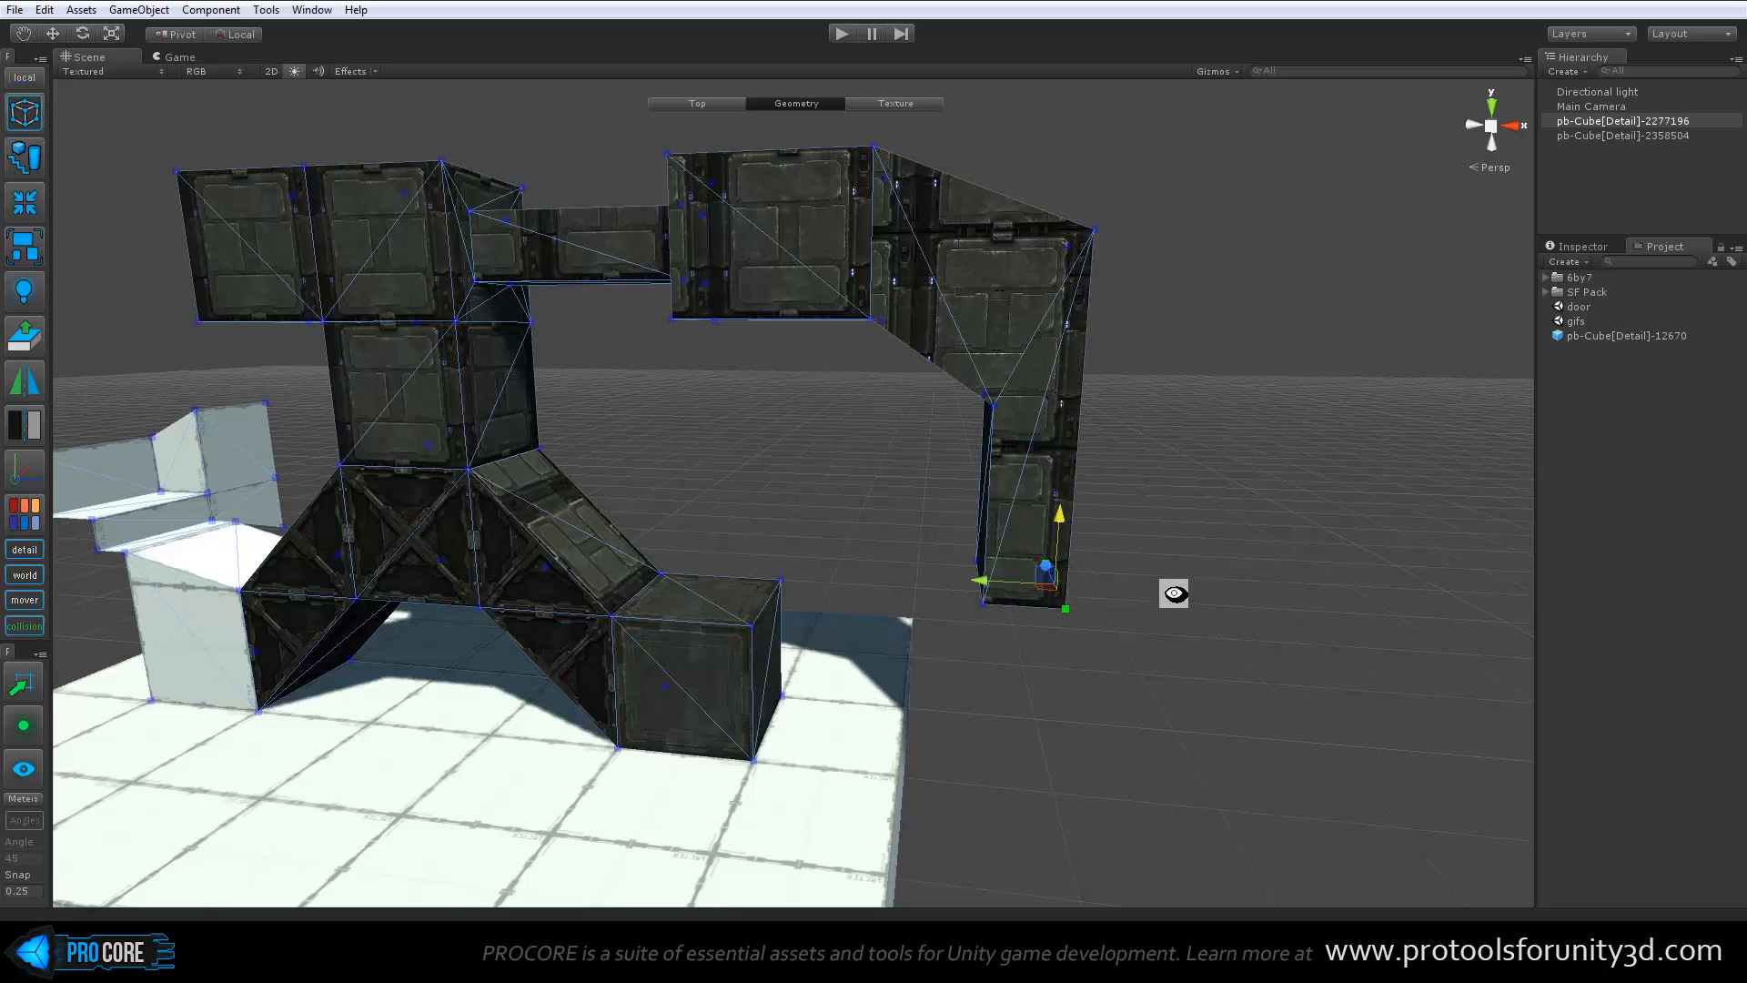
Extrude the inner face of the hanging segment down toward the end block to form a diagonal section
left_click_drag(1171, 593, 1155, 496, "alt")
left_click_drag(978, 473, 1368, 519, "alt")
left_click(1043, 459)
scroll(1036, 506, "up", 3)
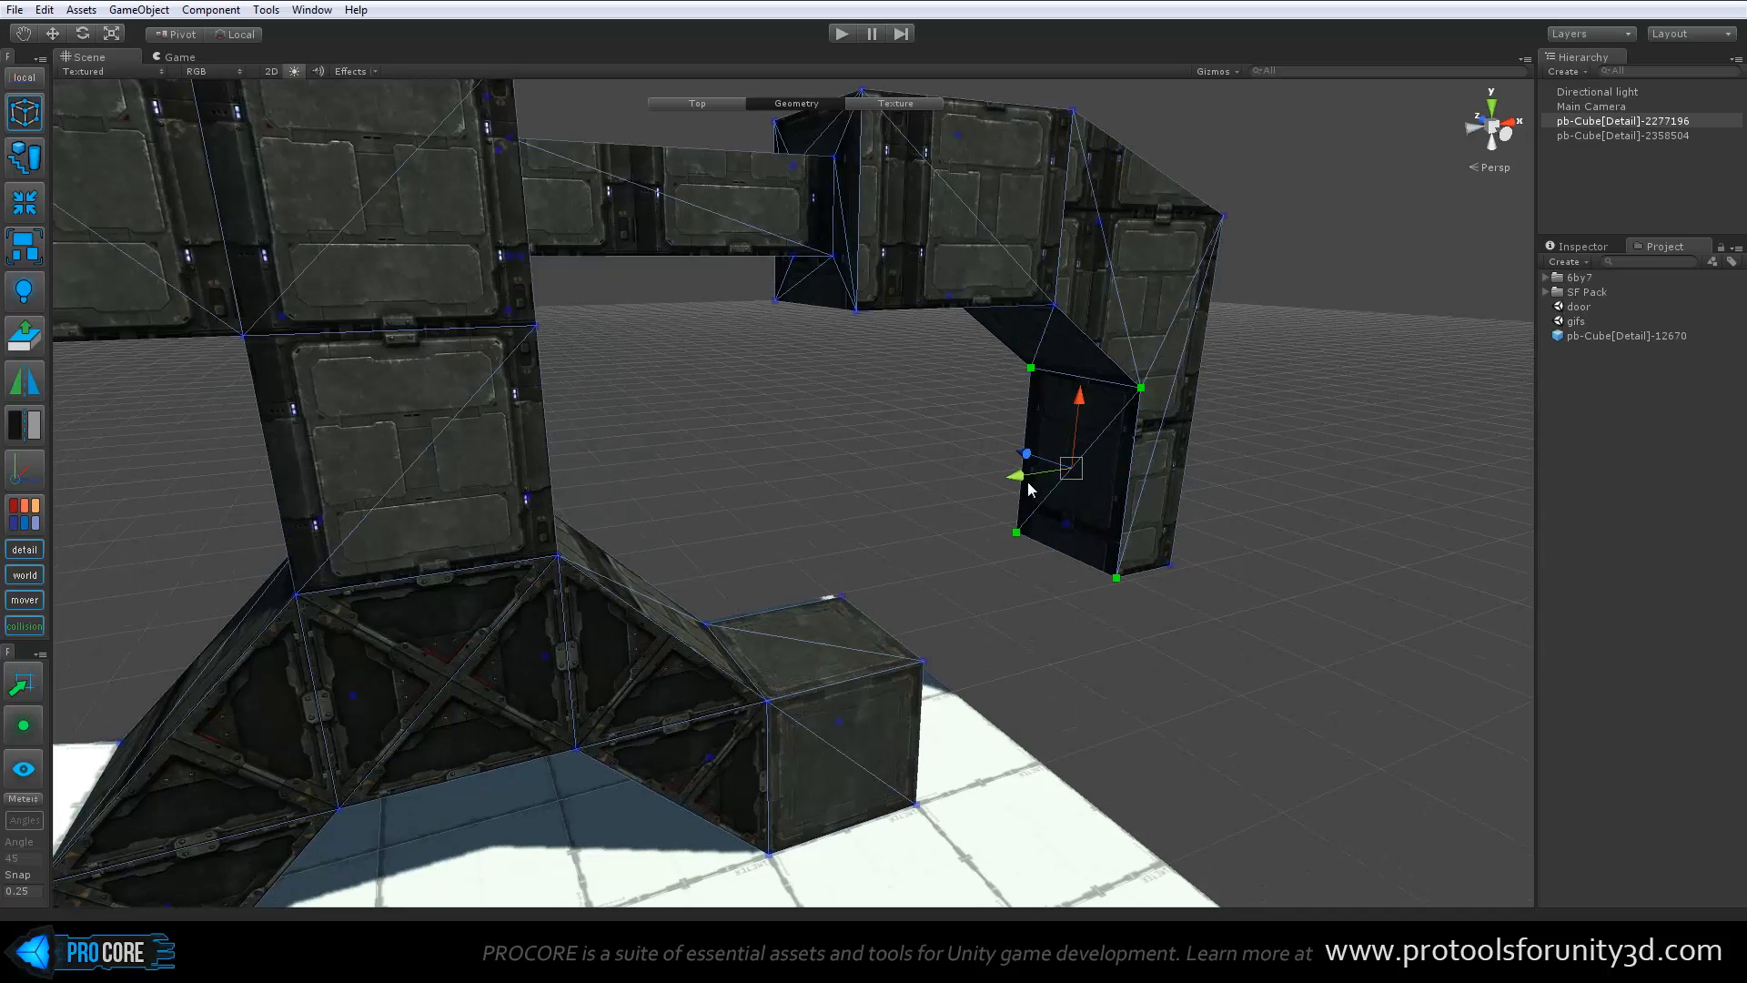
left_click_drag(1019, 476, 816, 659, "shift")
left_click_drag(763, 479, 891, 555)
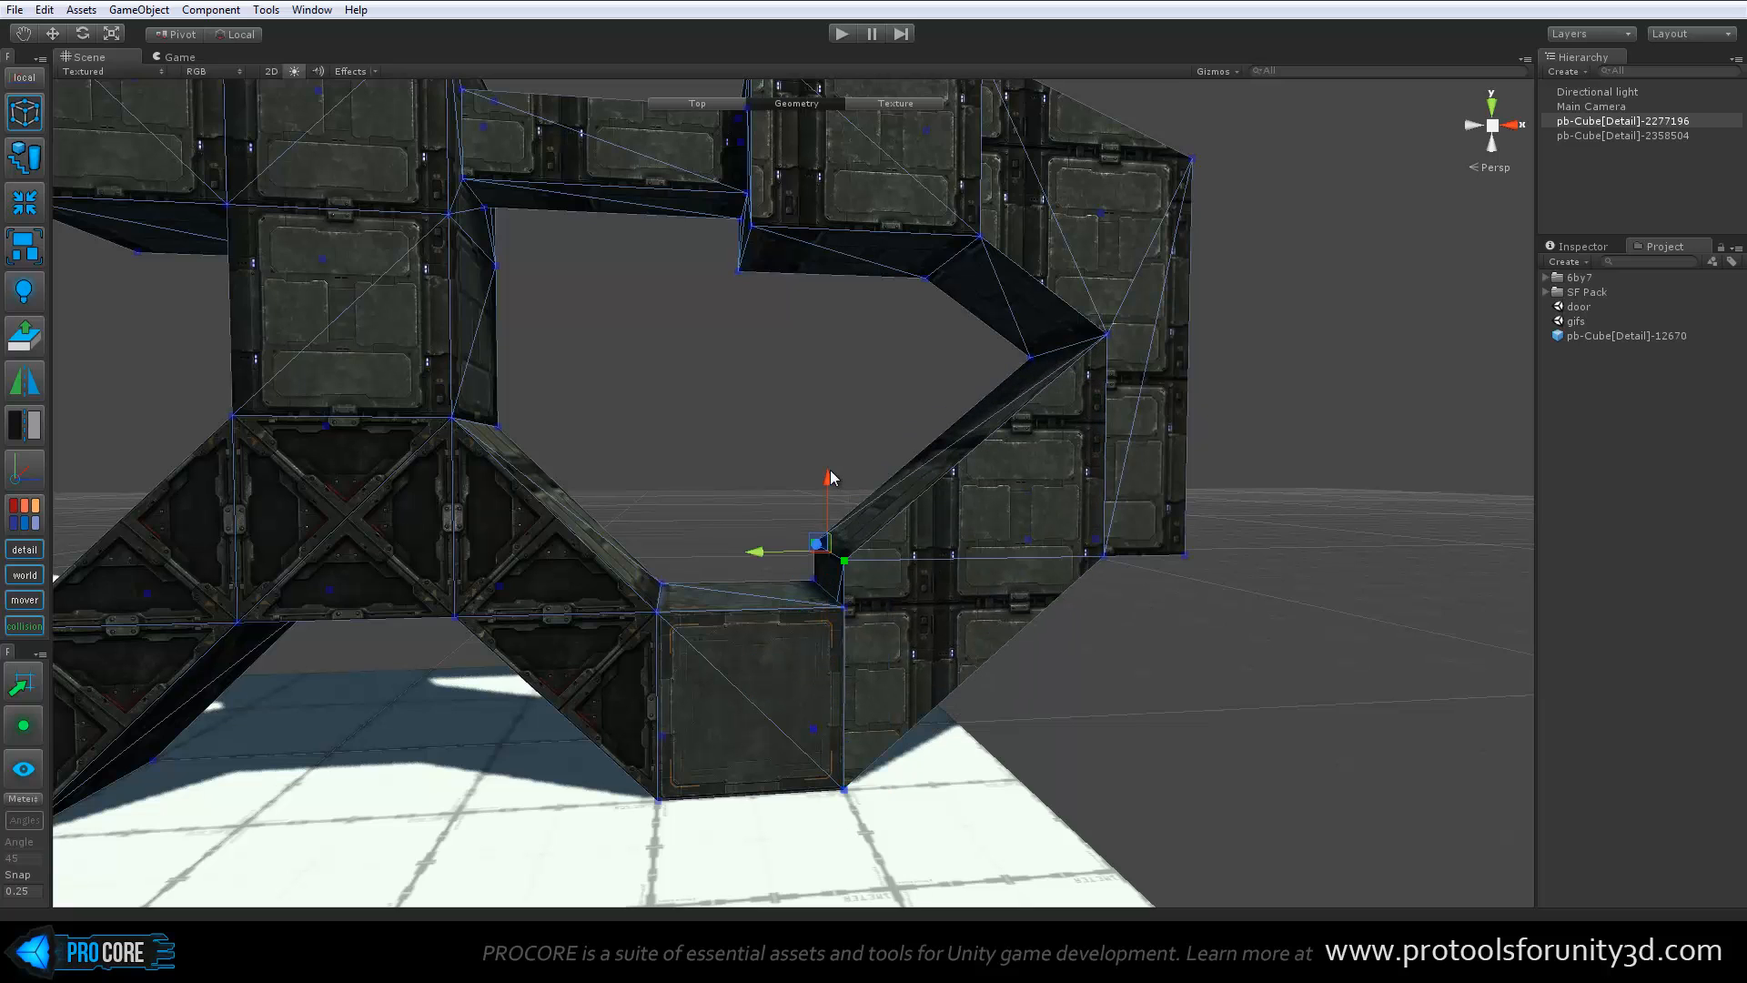
Lower the diagonal section's upper end vertices onto the top edge of the end block to line them up
left_click_drag(830, 471, 720, 506)
scroll(721, 506, "down", 5)
scroll(664, 490, "up", 8)
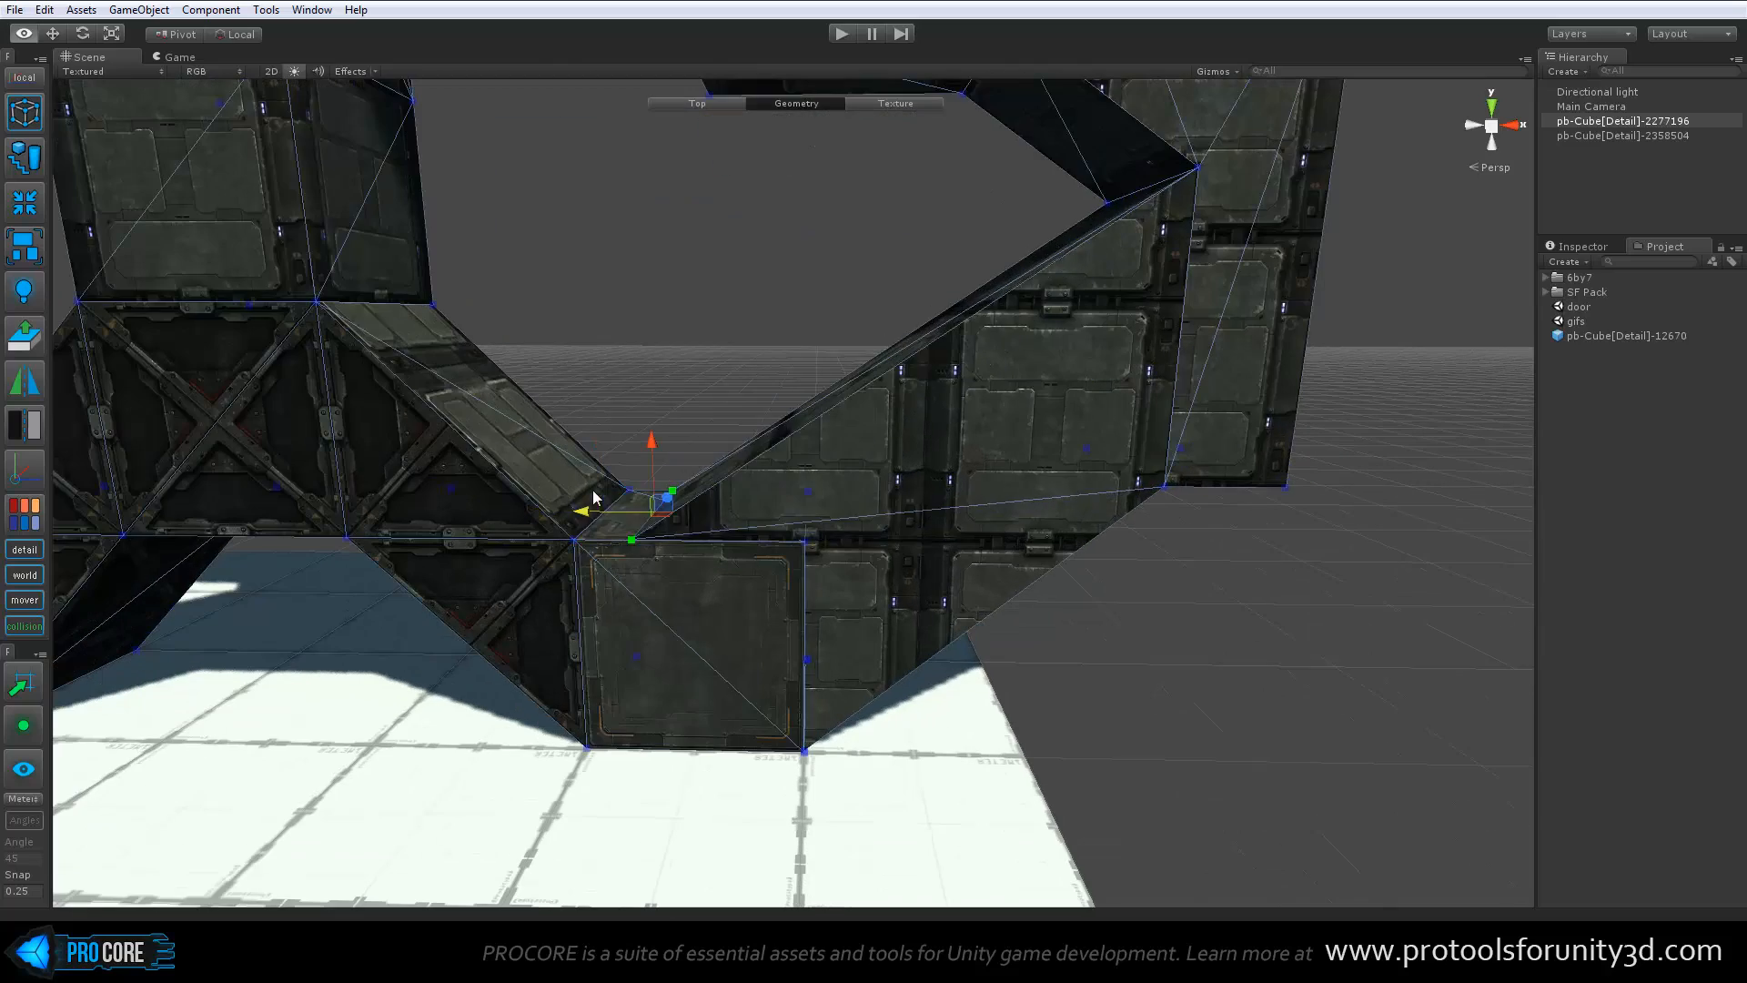
left_click_drag(593, 492, 753, 490)
left_click_drag(668, 437, 764, 510, "alt")
scroll(873, 602, "up", 5)
left_click_drag(872, 608, 1004, 725, "alt")
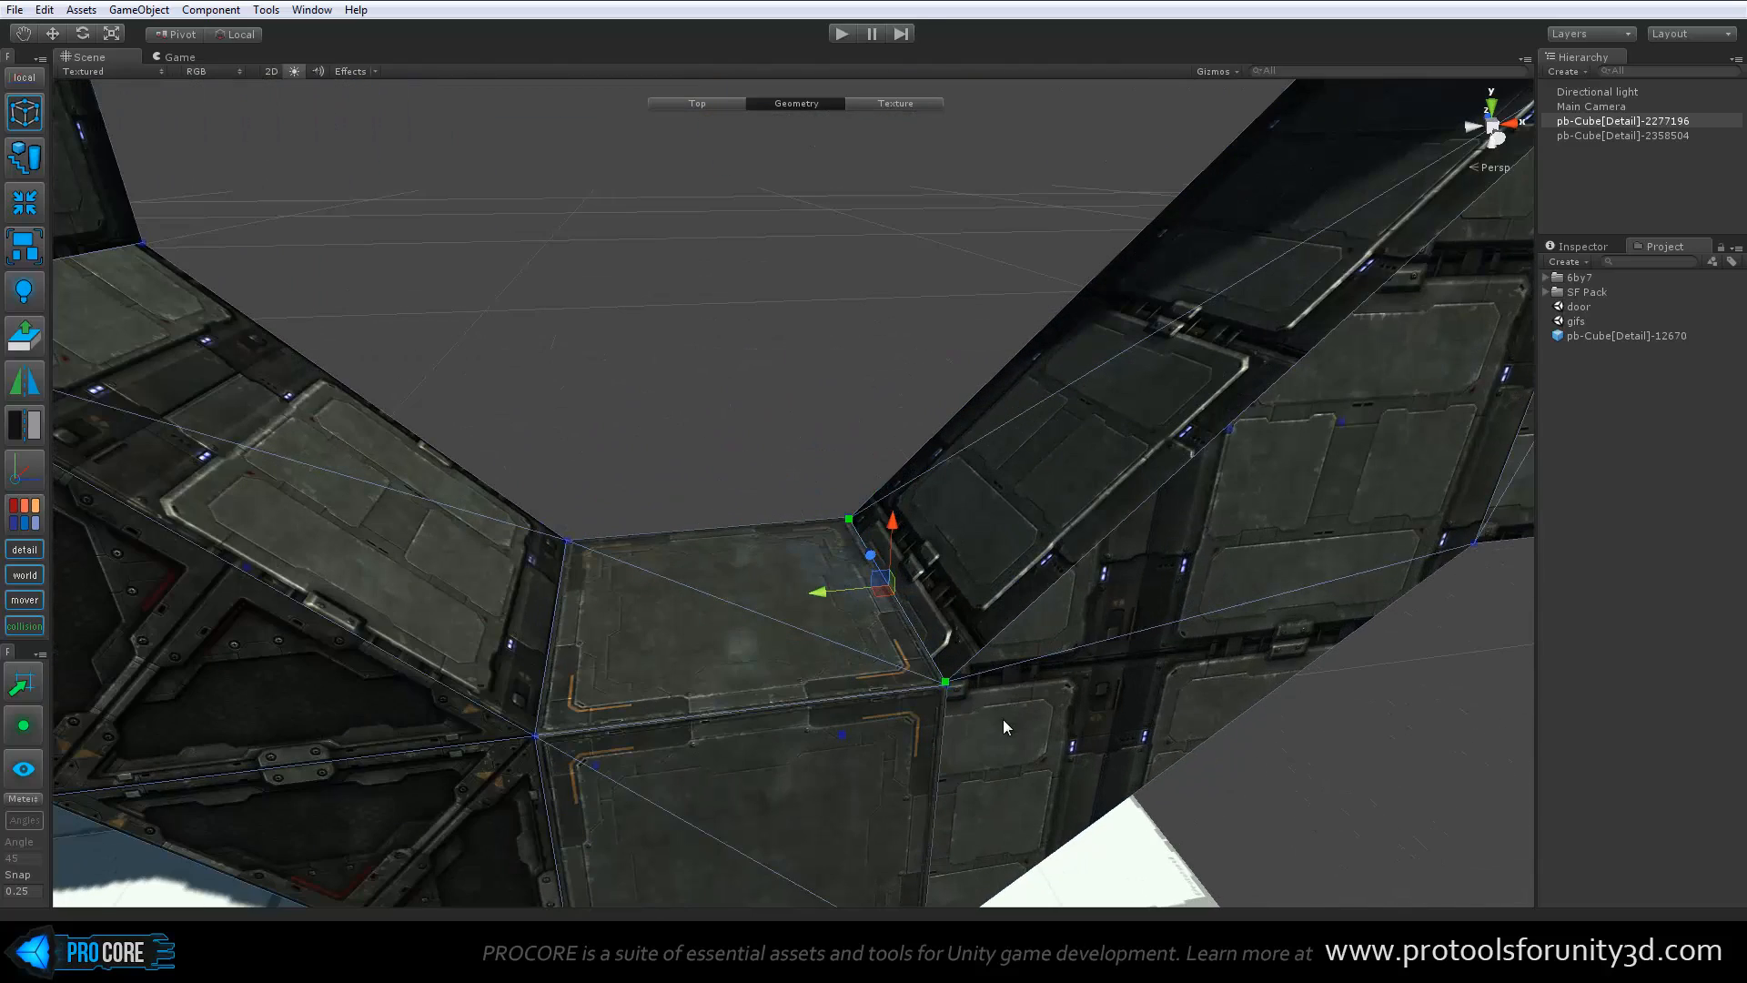
left_click_drag(810, 538, 953, 655, "alt")
scroll(953, 655, "down", 7)
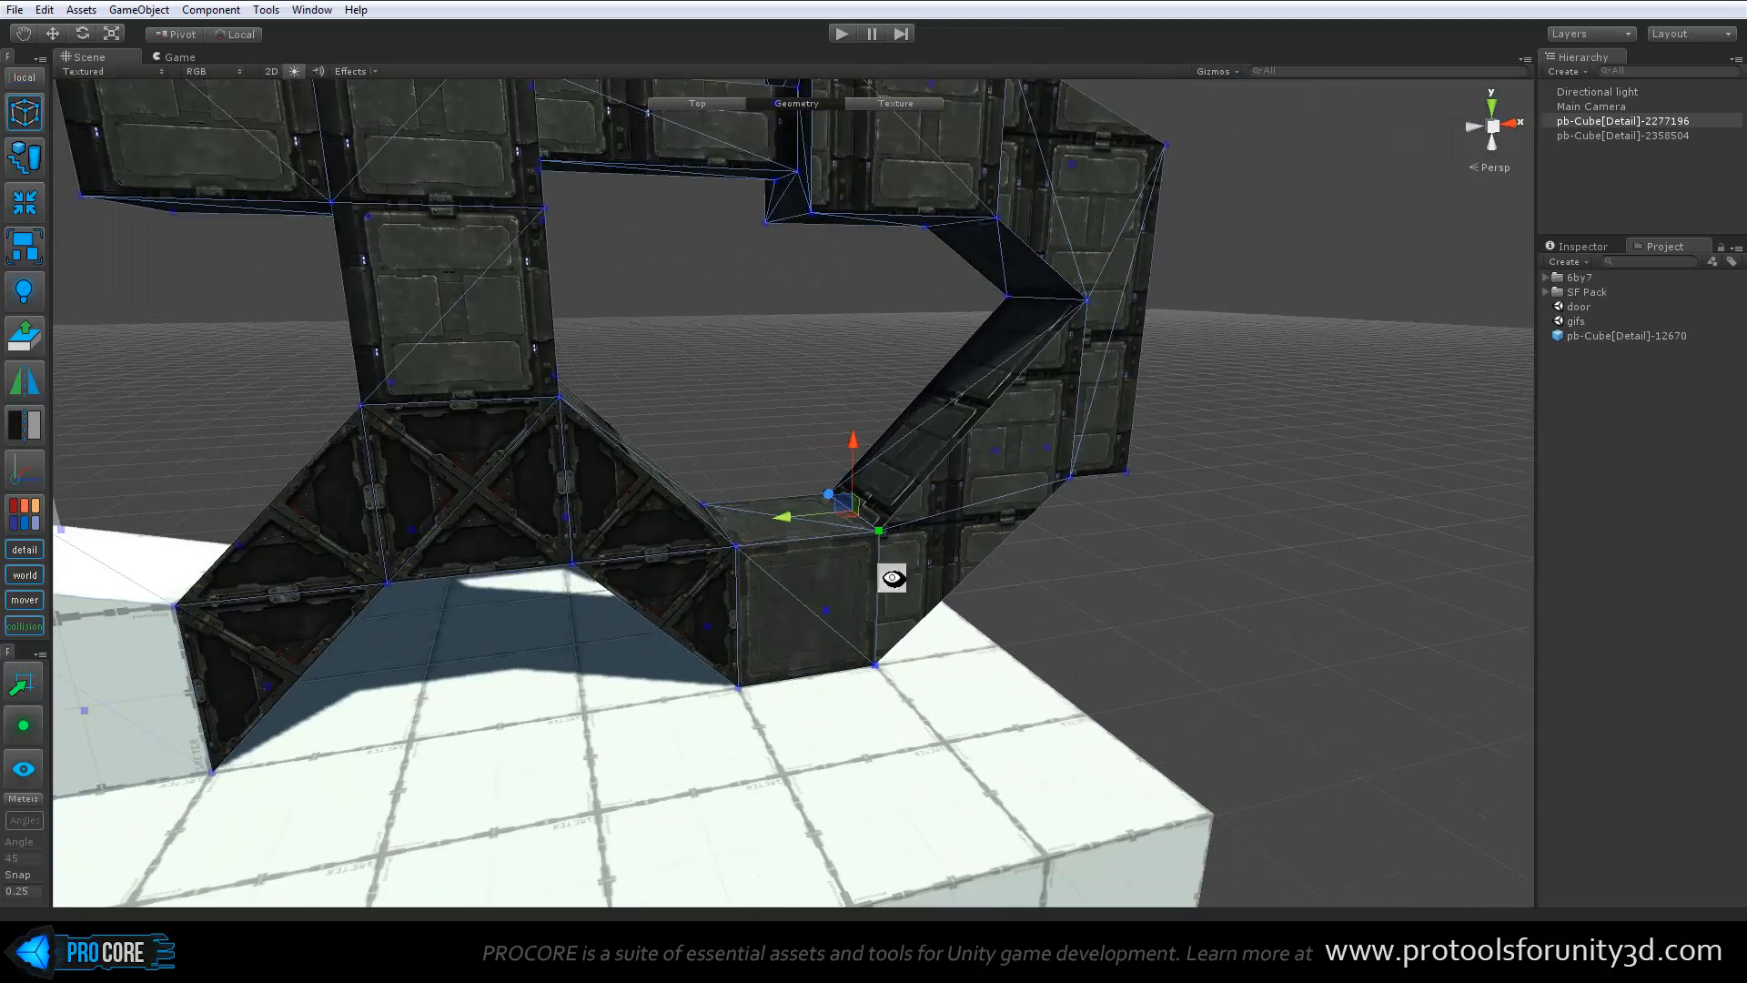
Deselect the mesh and examine the finished structure from several angles, ending at the untextured block beside the truss
left_click_drag(890, 577, 819, 386, "alt")
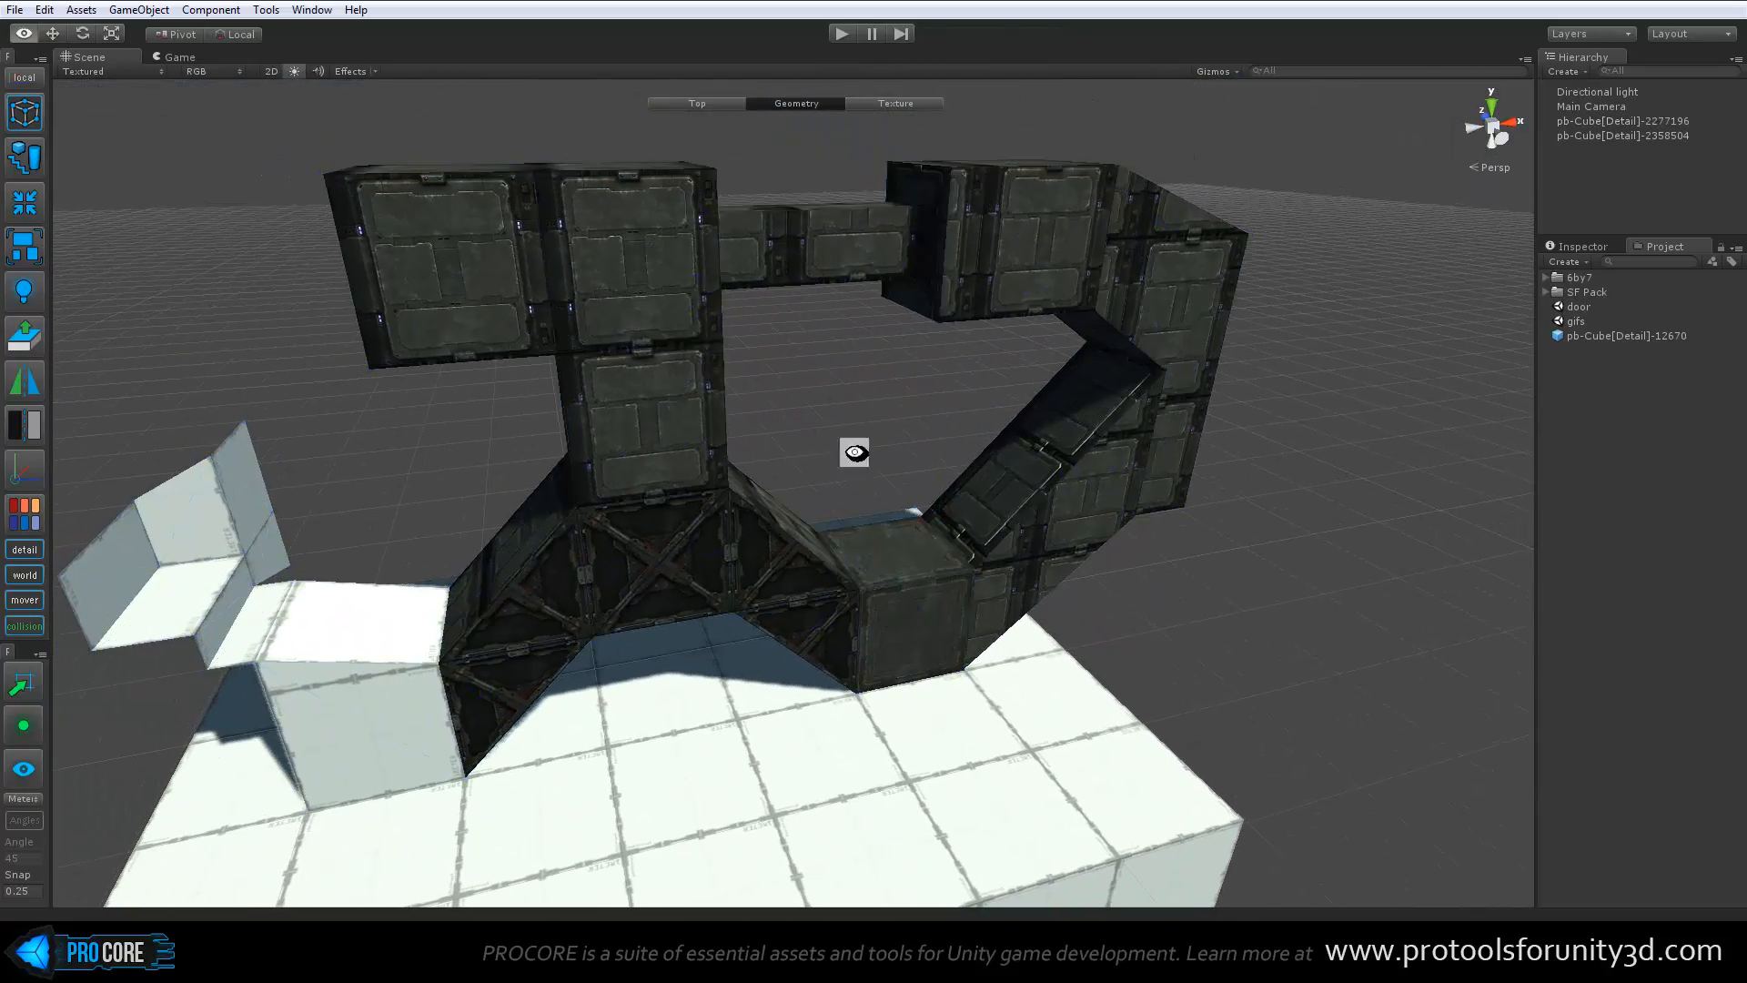
left_click_drag(850, 452, 957, 591, "alt")
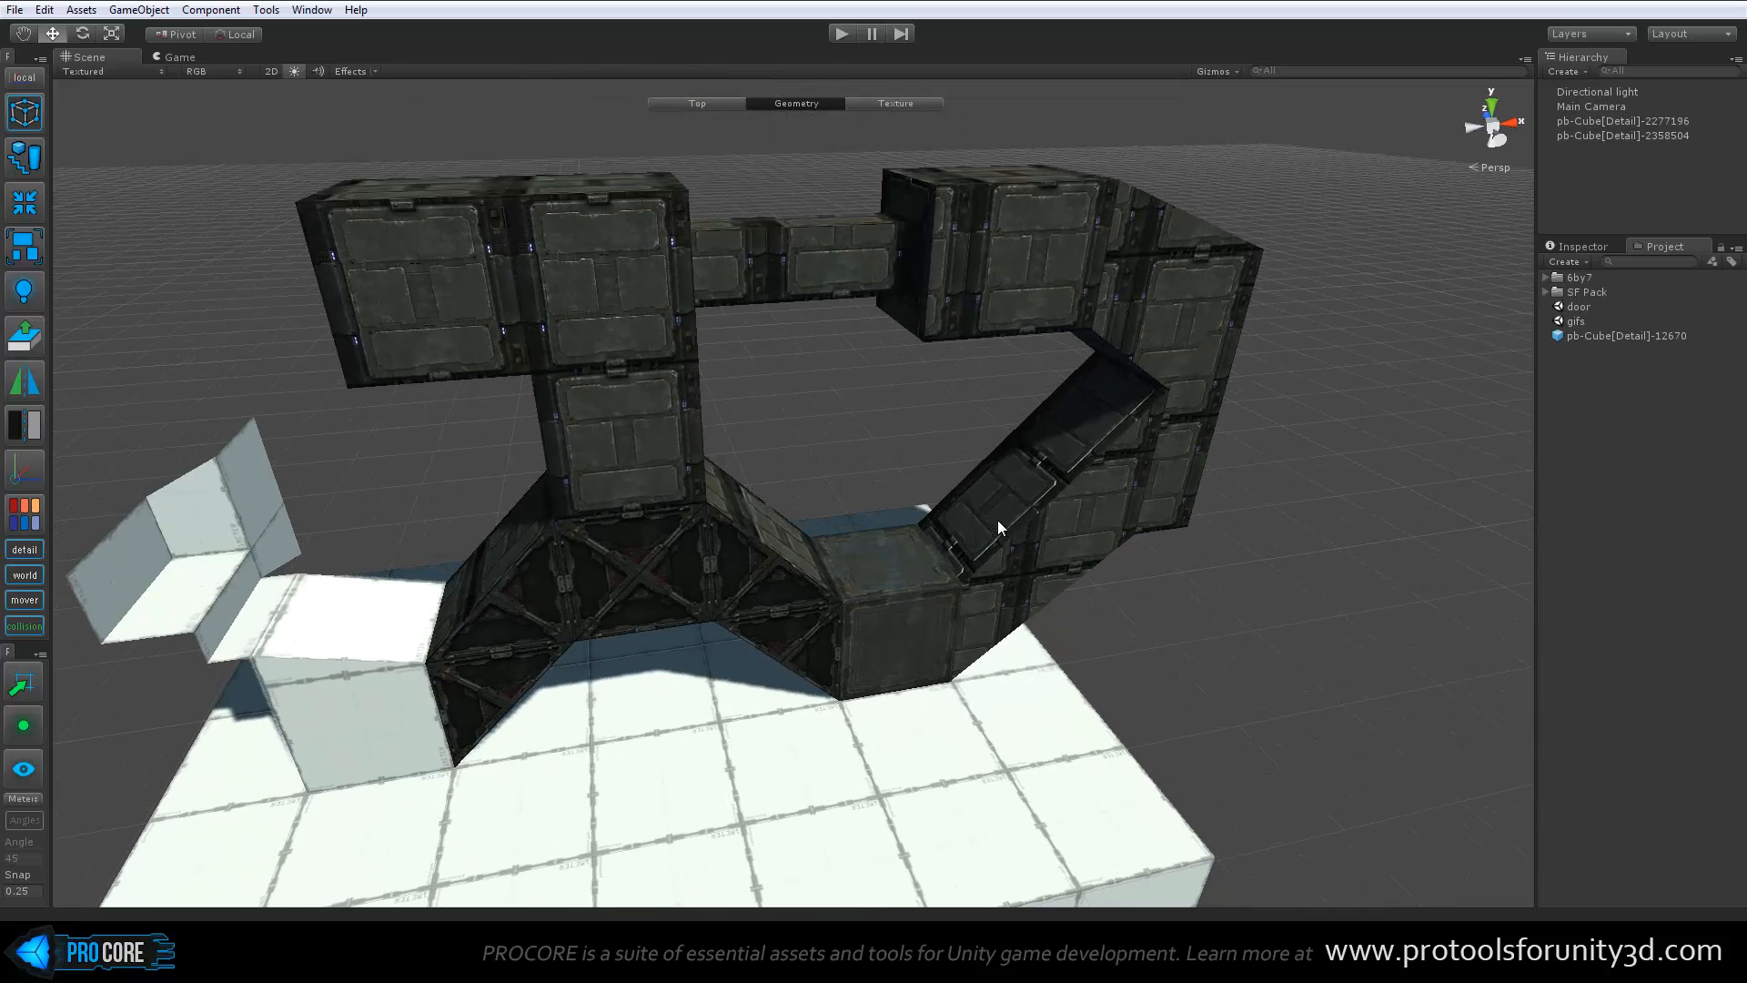
left_click_drag(908, 500, 851, 507, "alt")
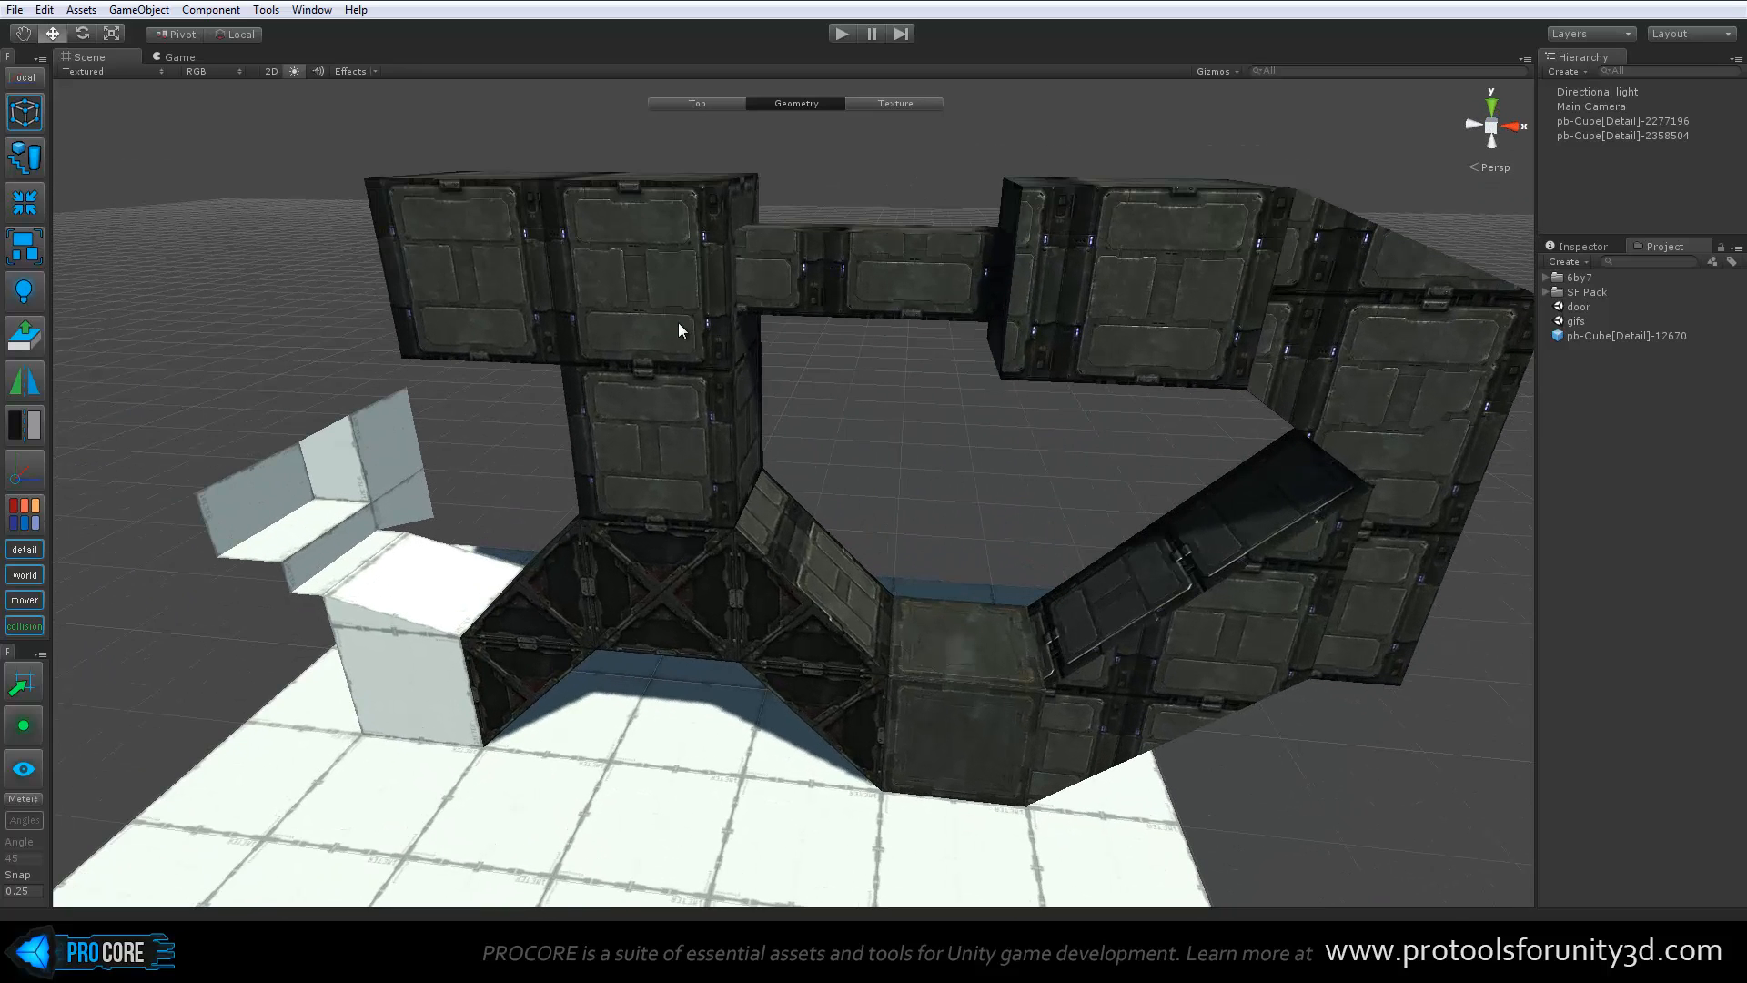
left_click_drag(1255, 629, 723, 586, "alt")
left_click_drag(808, 531, 733, 487, "alt")
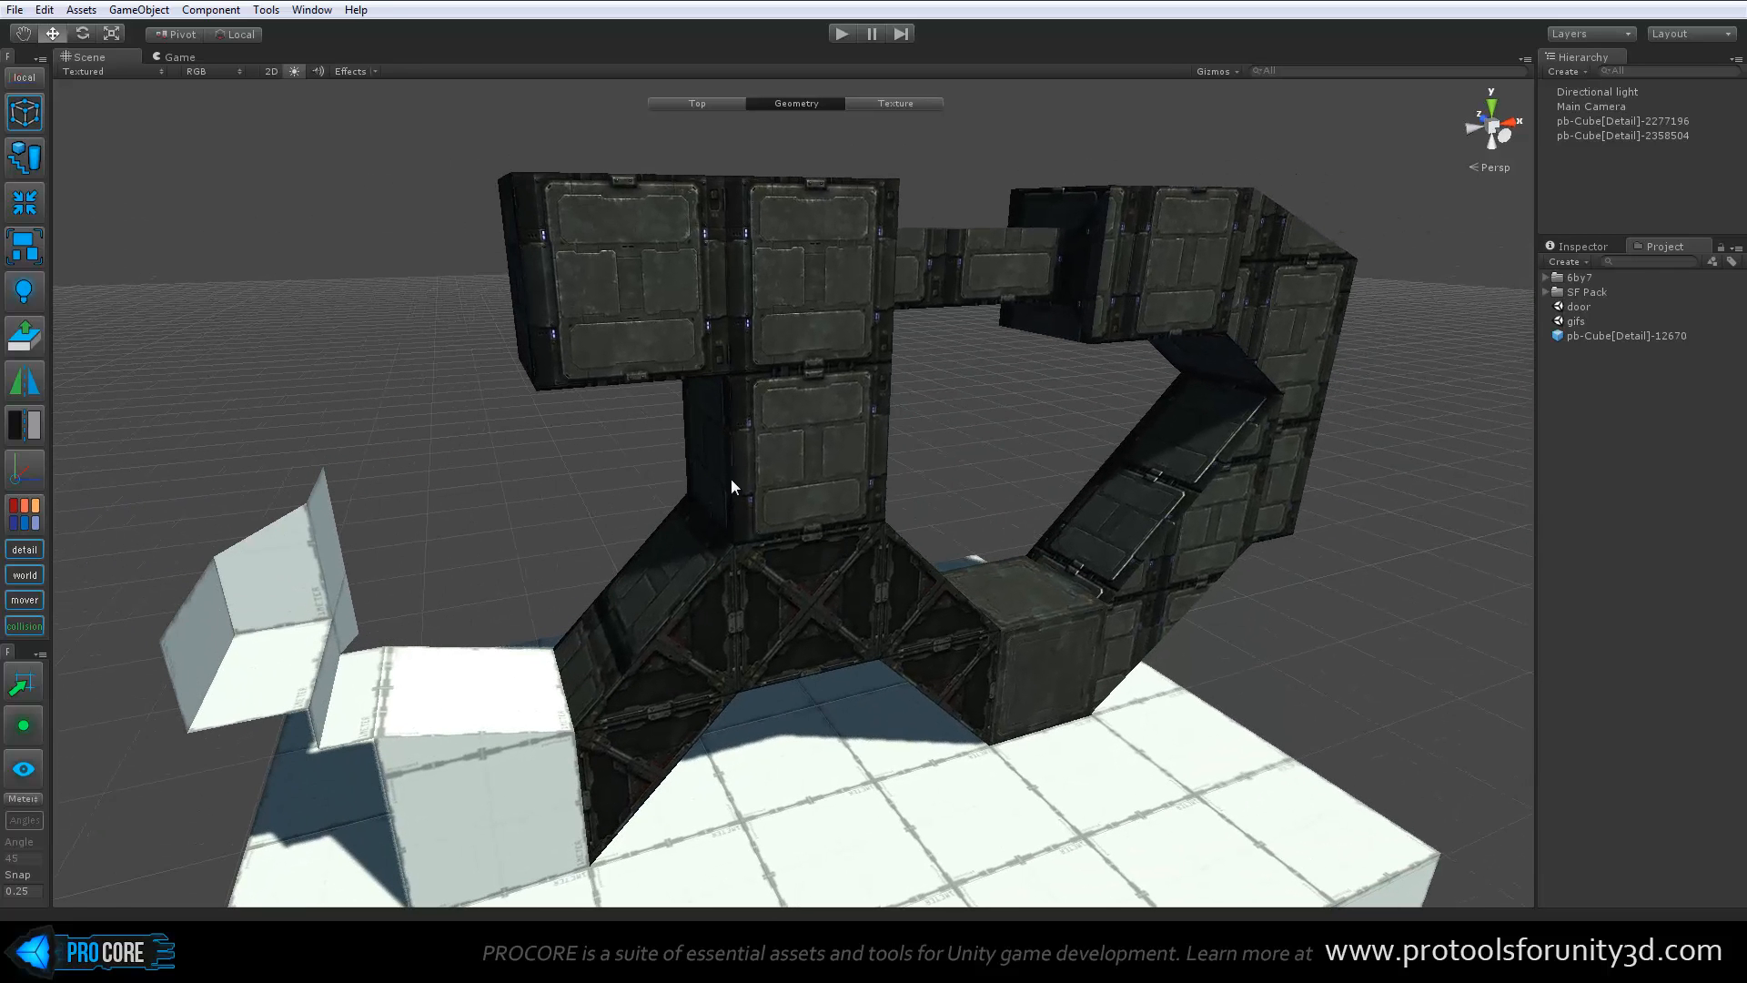
middle_click_drag(1143, 507, 1034, 470)
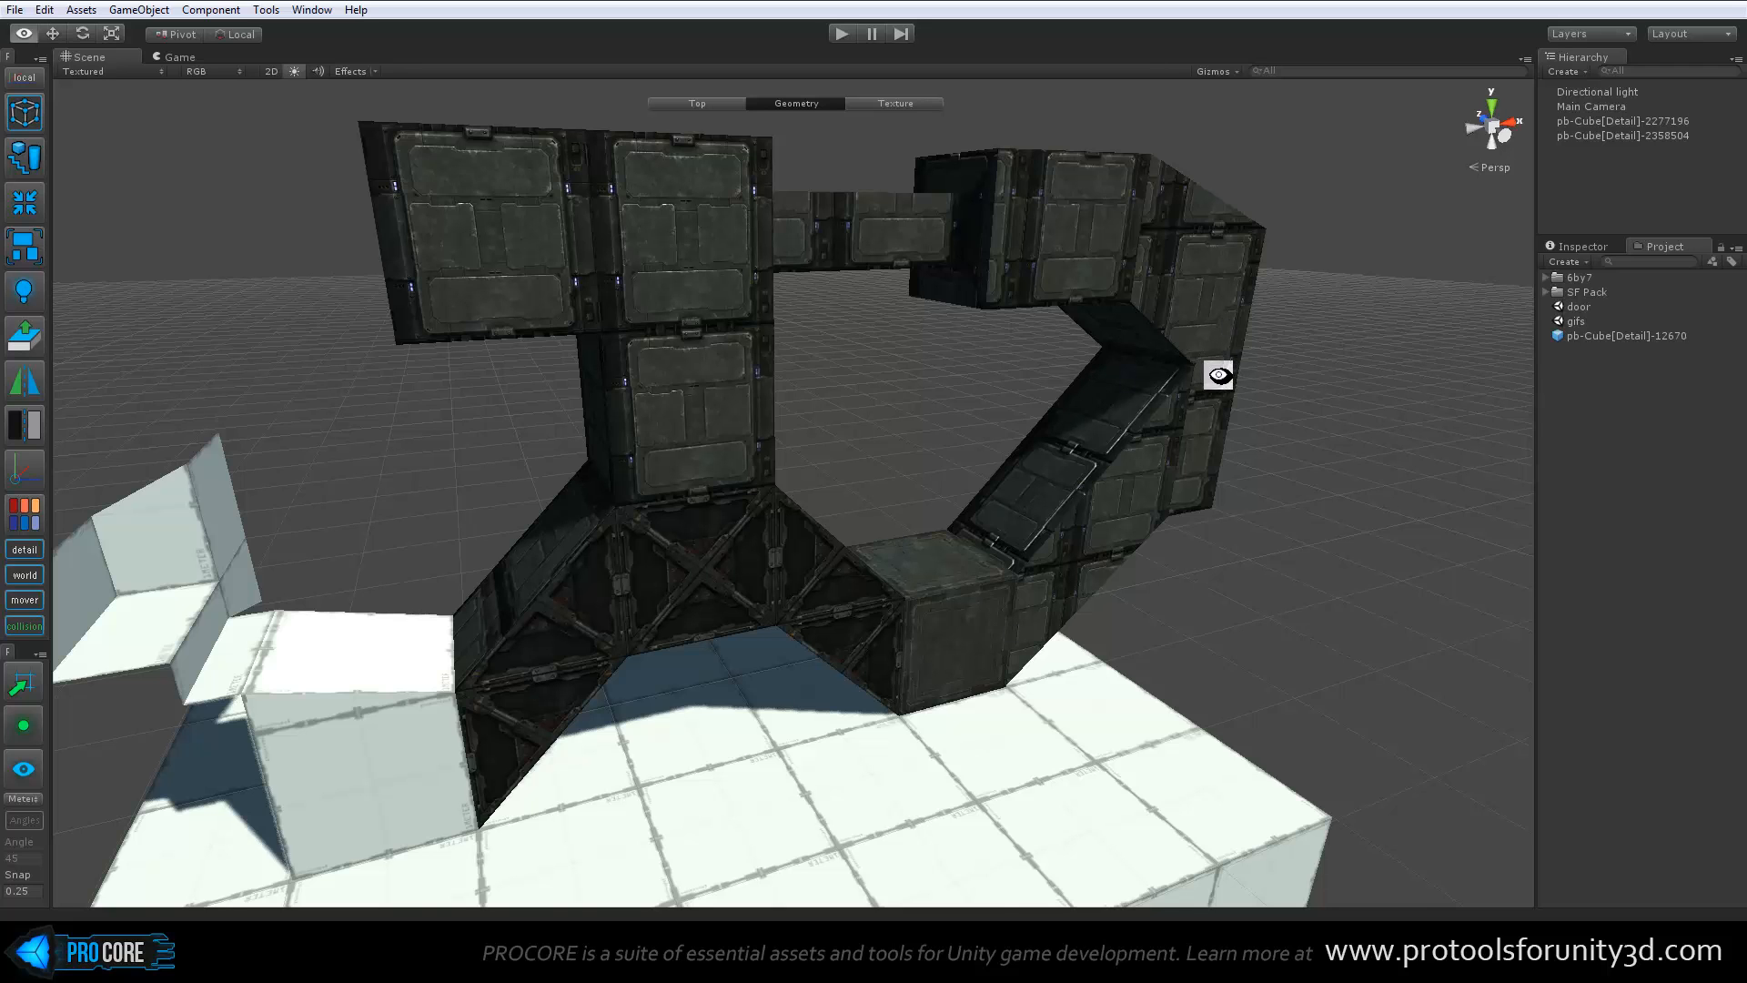
left_click_drag(1217, 374, 1085, 424, "alt")
middle_click_drag(937, 479, 1101, 416)
left_click_drag(1101, 417, 719, 546, "alt")
scroll(855, 501, "up", 3)
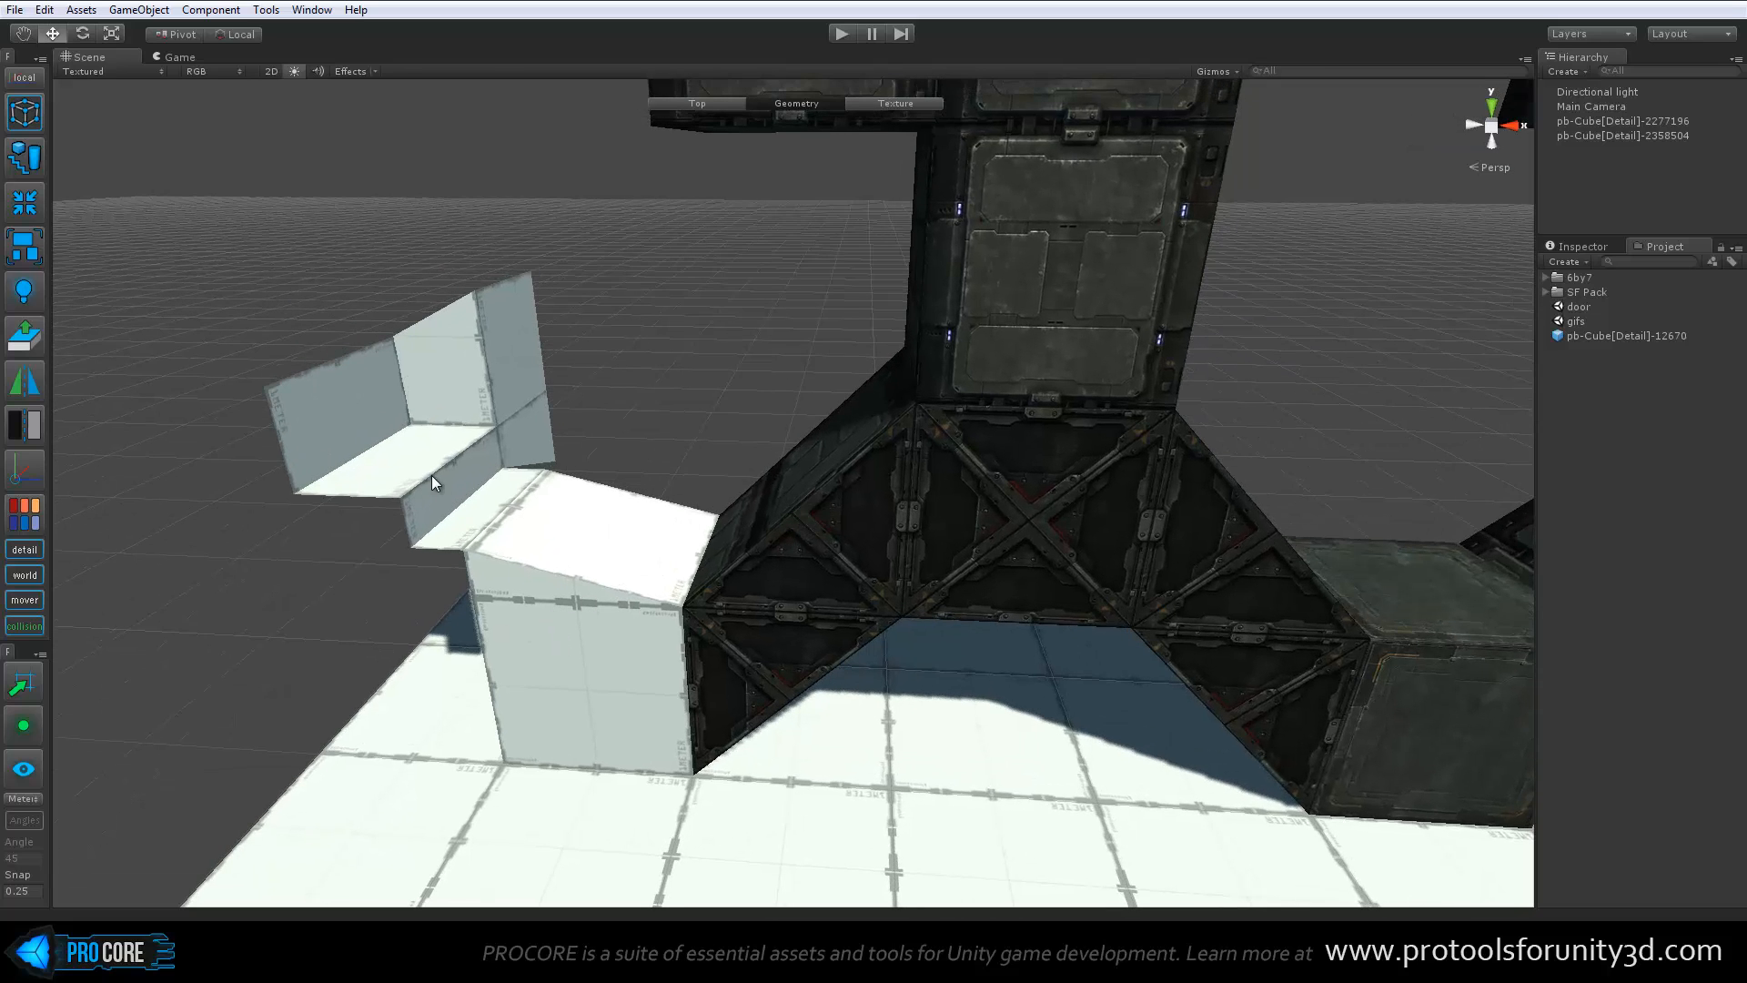
left_click_drag(431, 475, 762, 564, "alt")
scroll(762, 555, "up", 2)
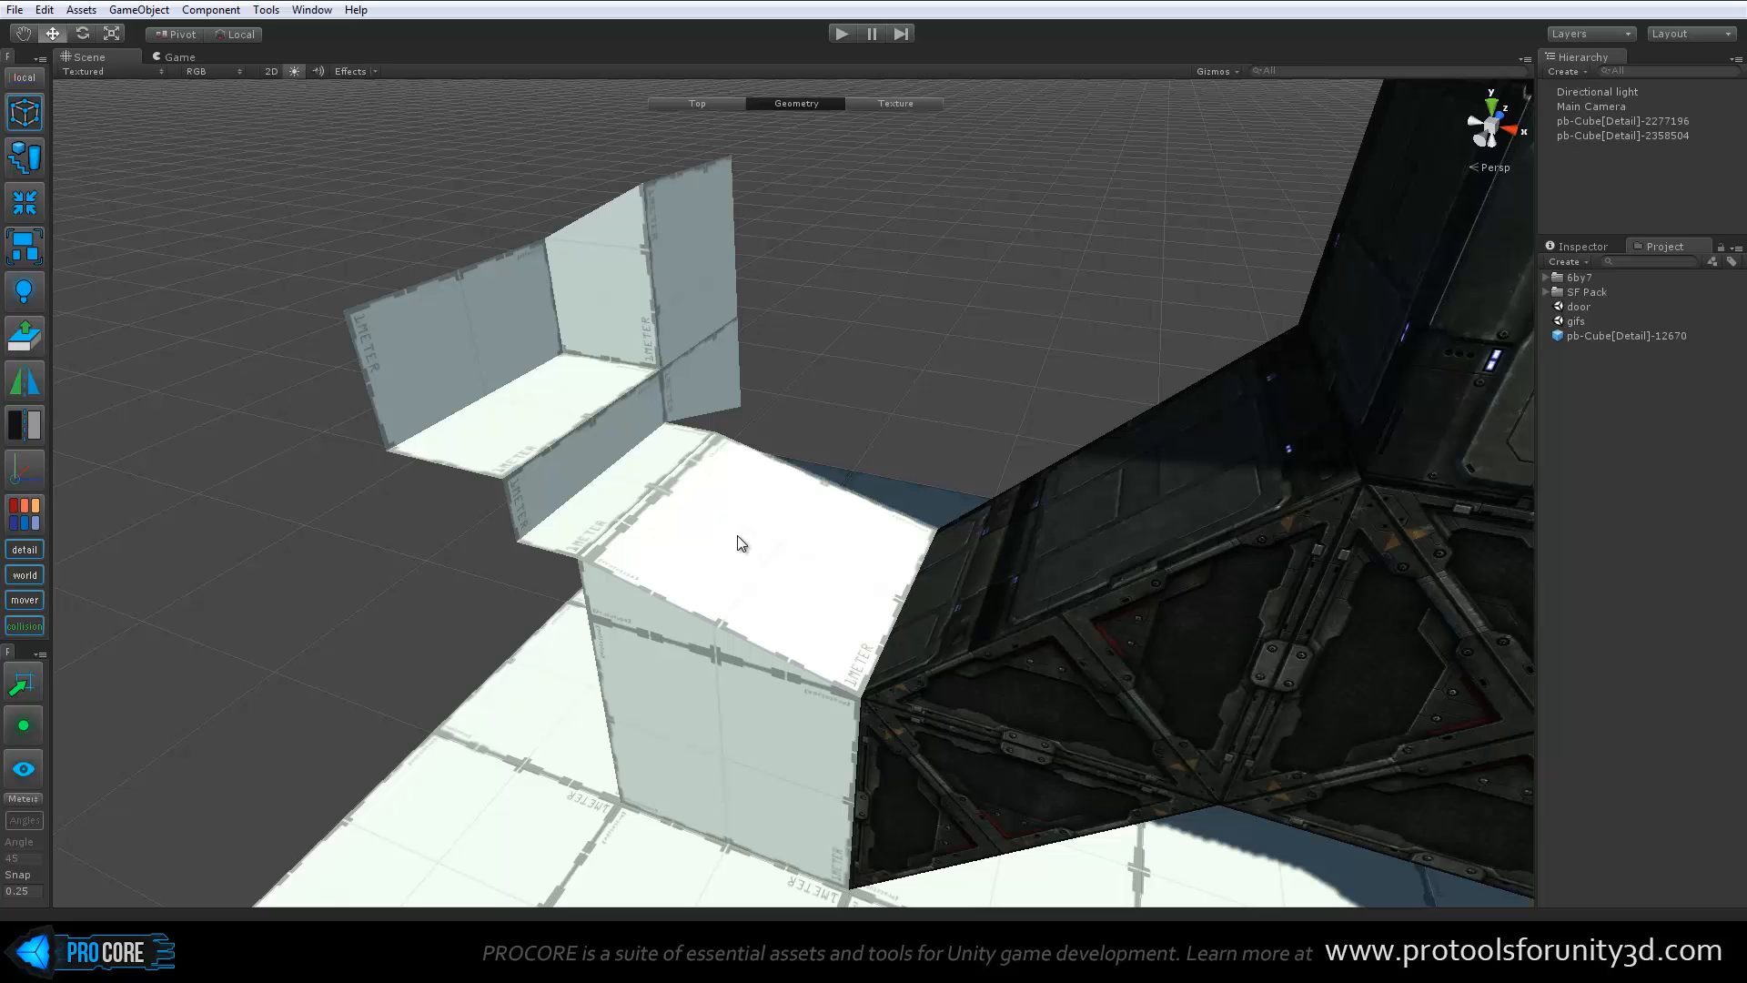
Switch to texture editing and reposition the Texture Editor window beside the untextured block
key("j")
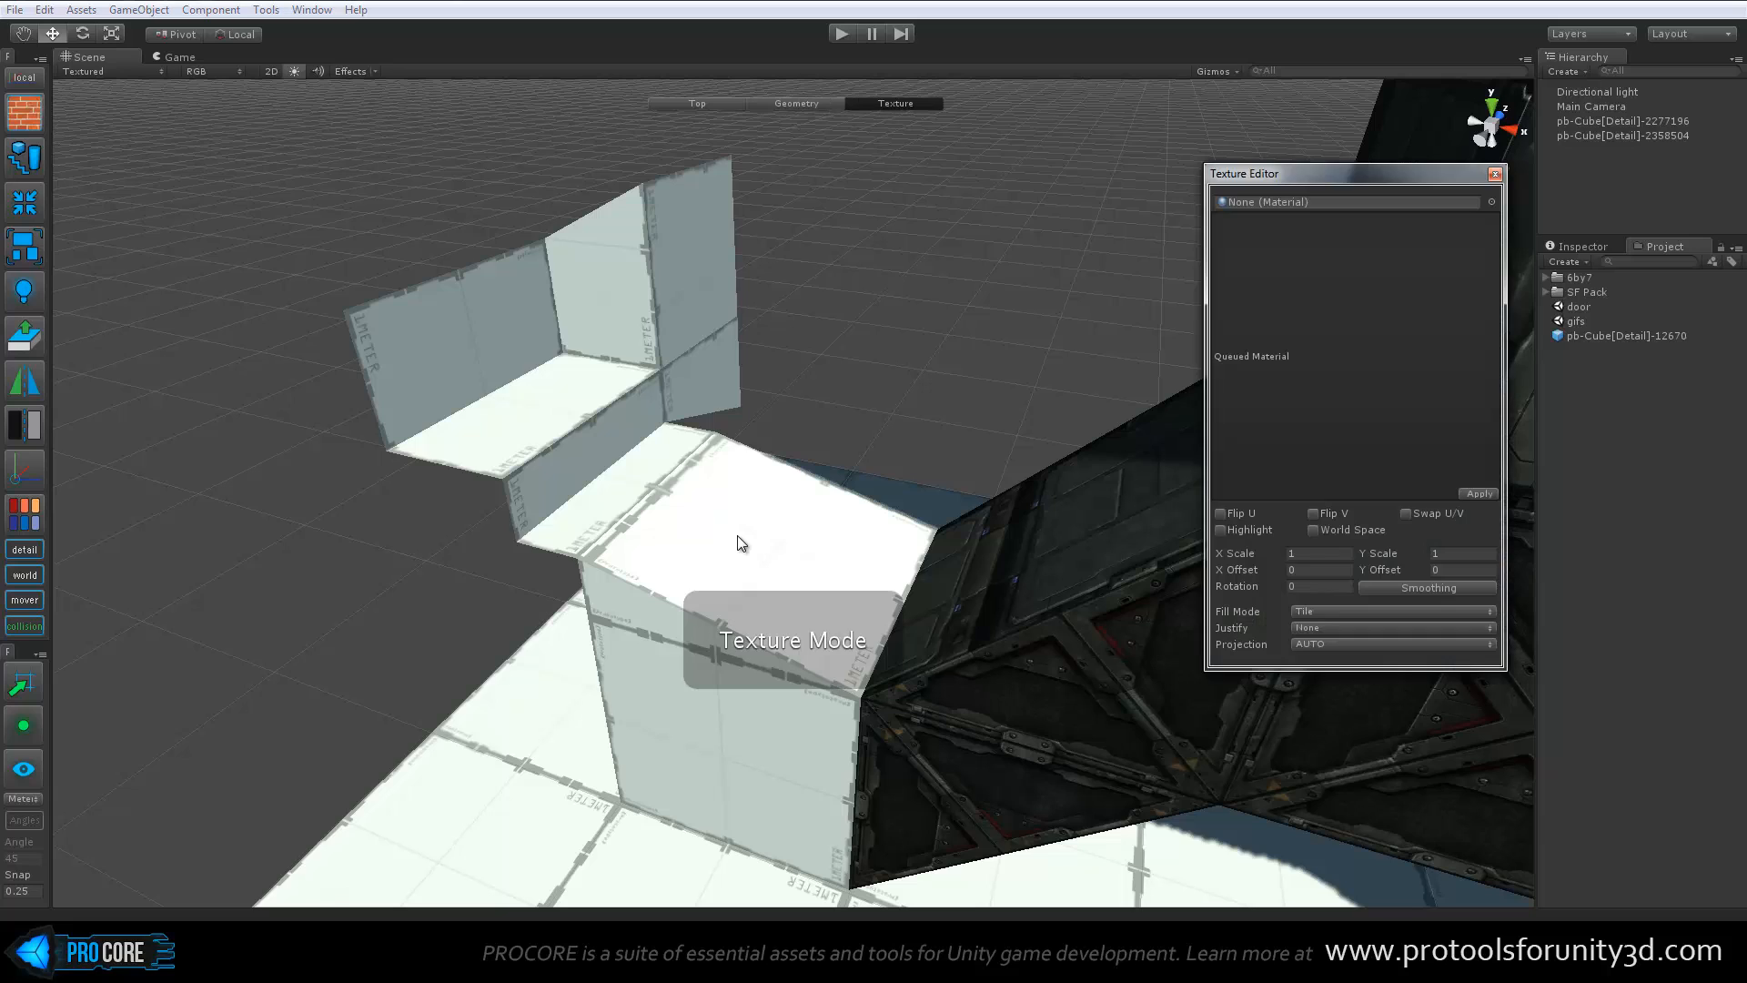
left_click_drag(1380, 175, 1198, 191)
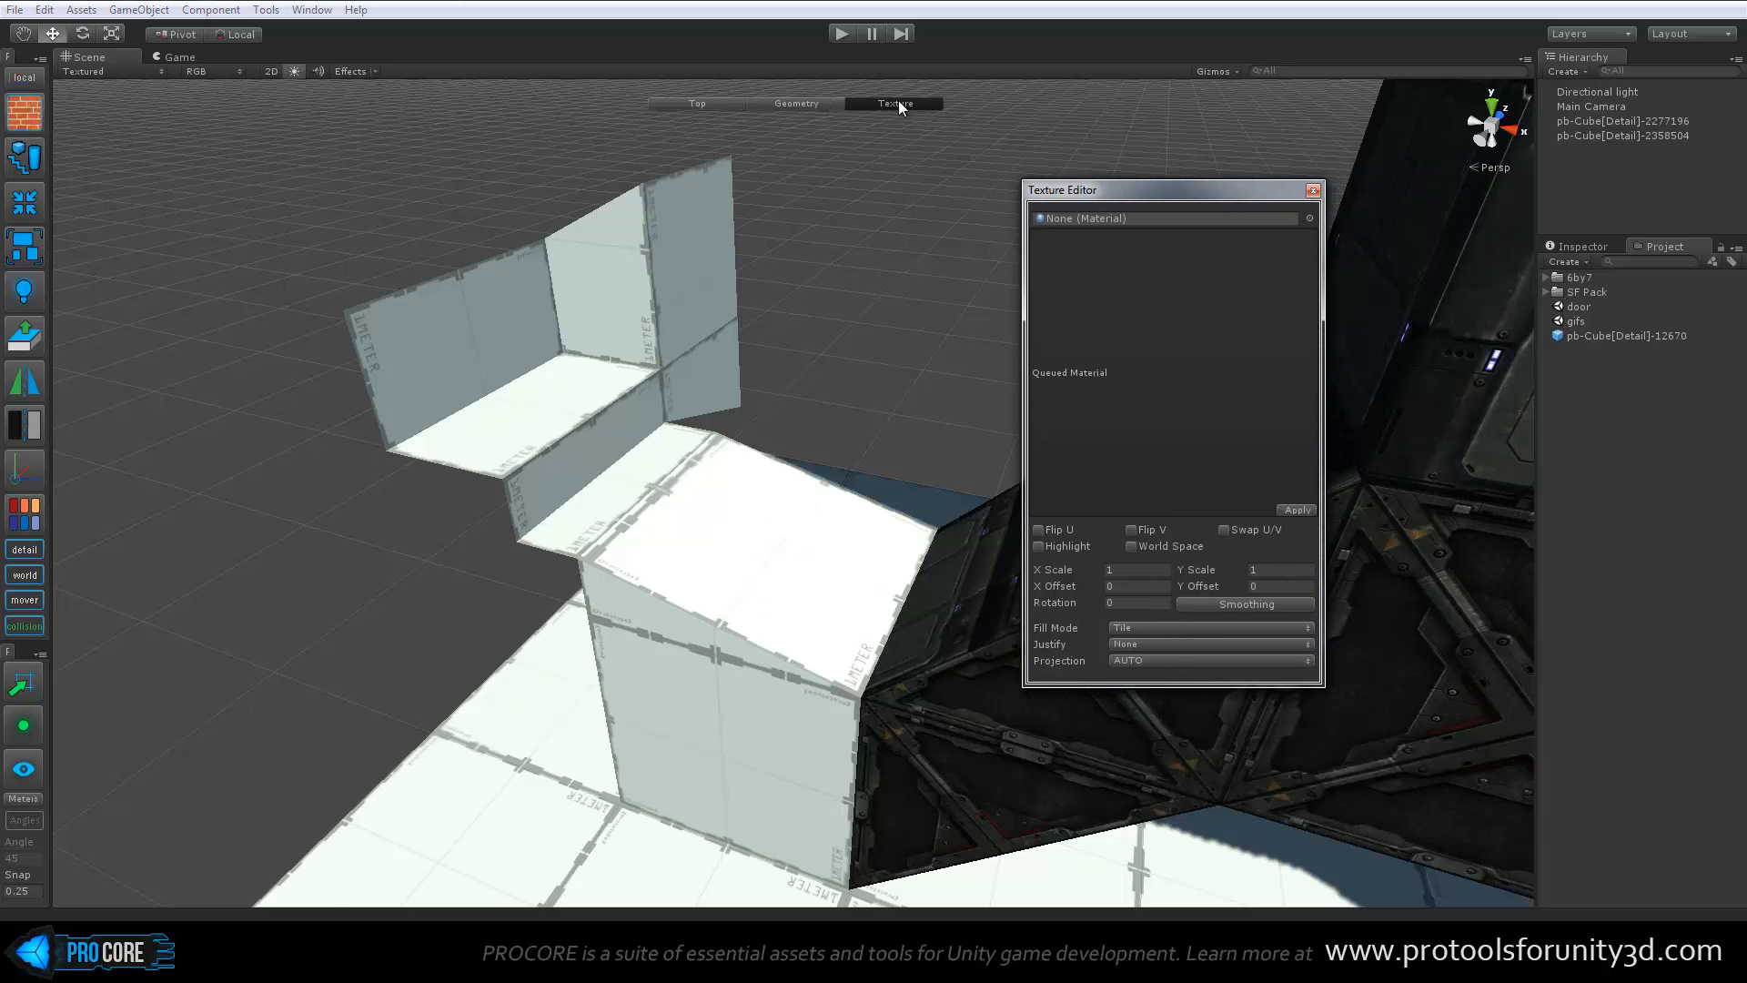
left_click_drag(1136, 194, 1169, 171)
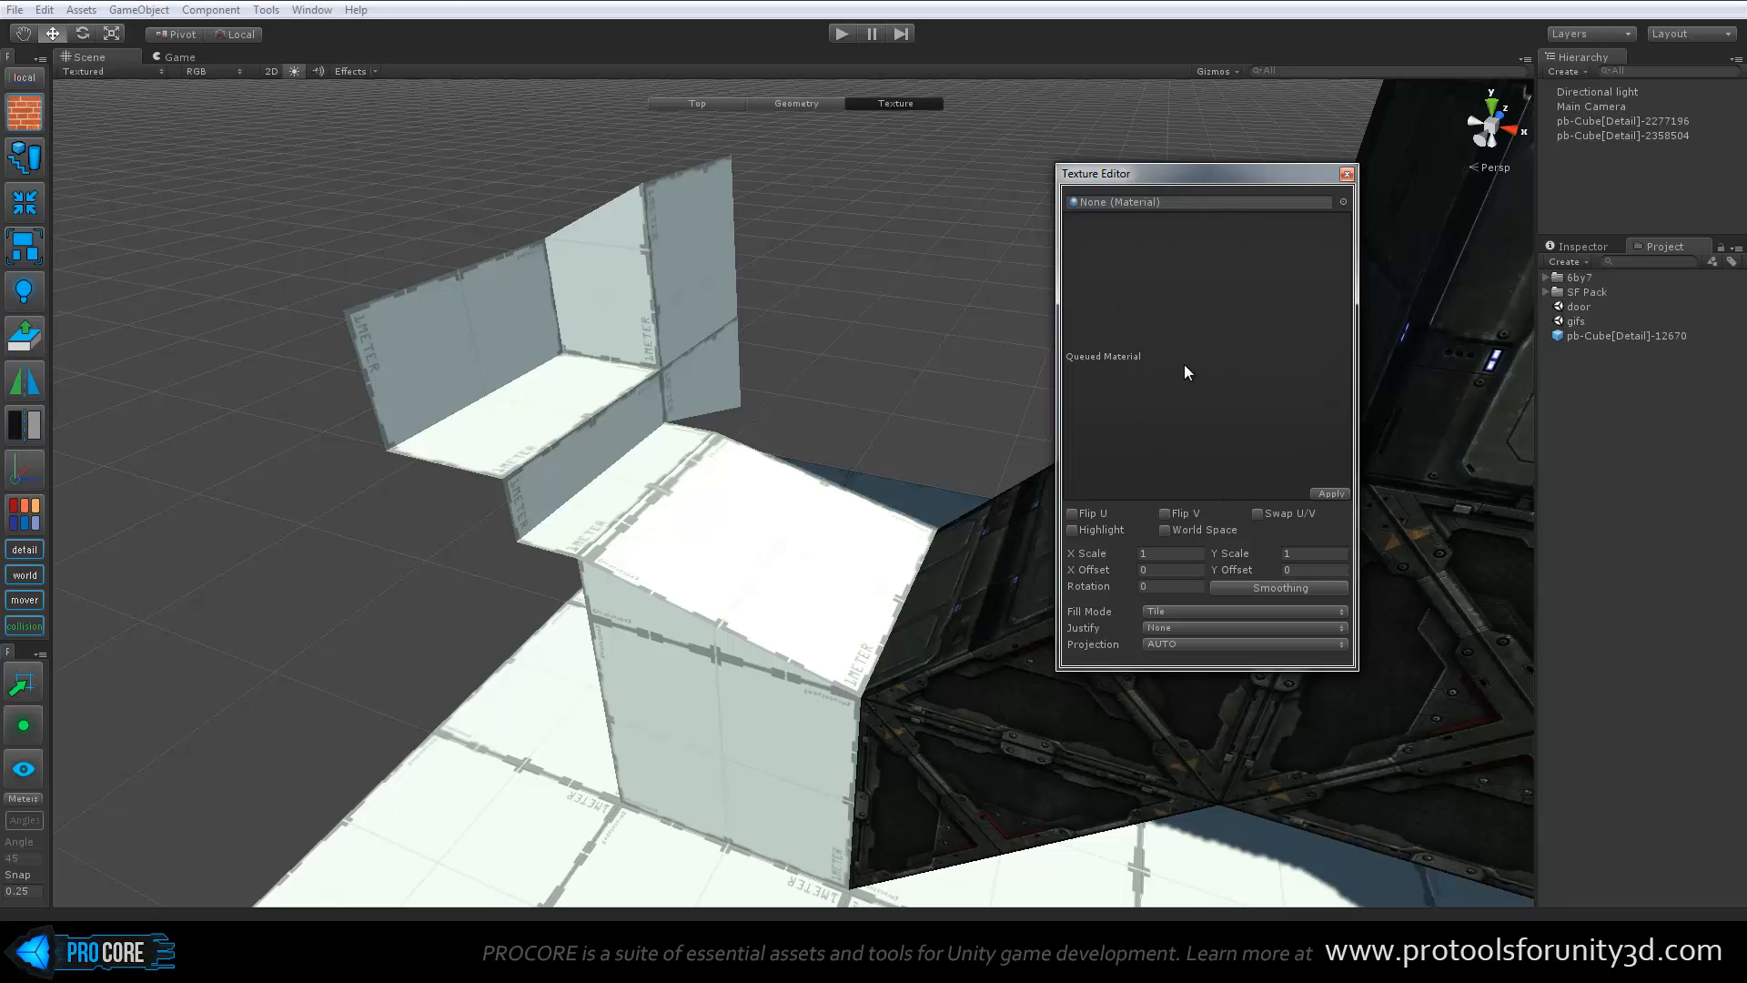
Preview materials sf_3 and sf_5, and choose sf_1 as the queued material
left_click(1343, 201)
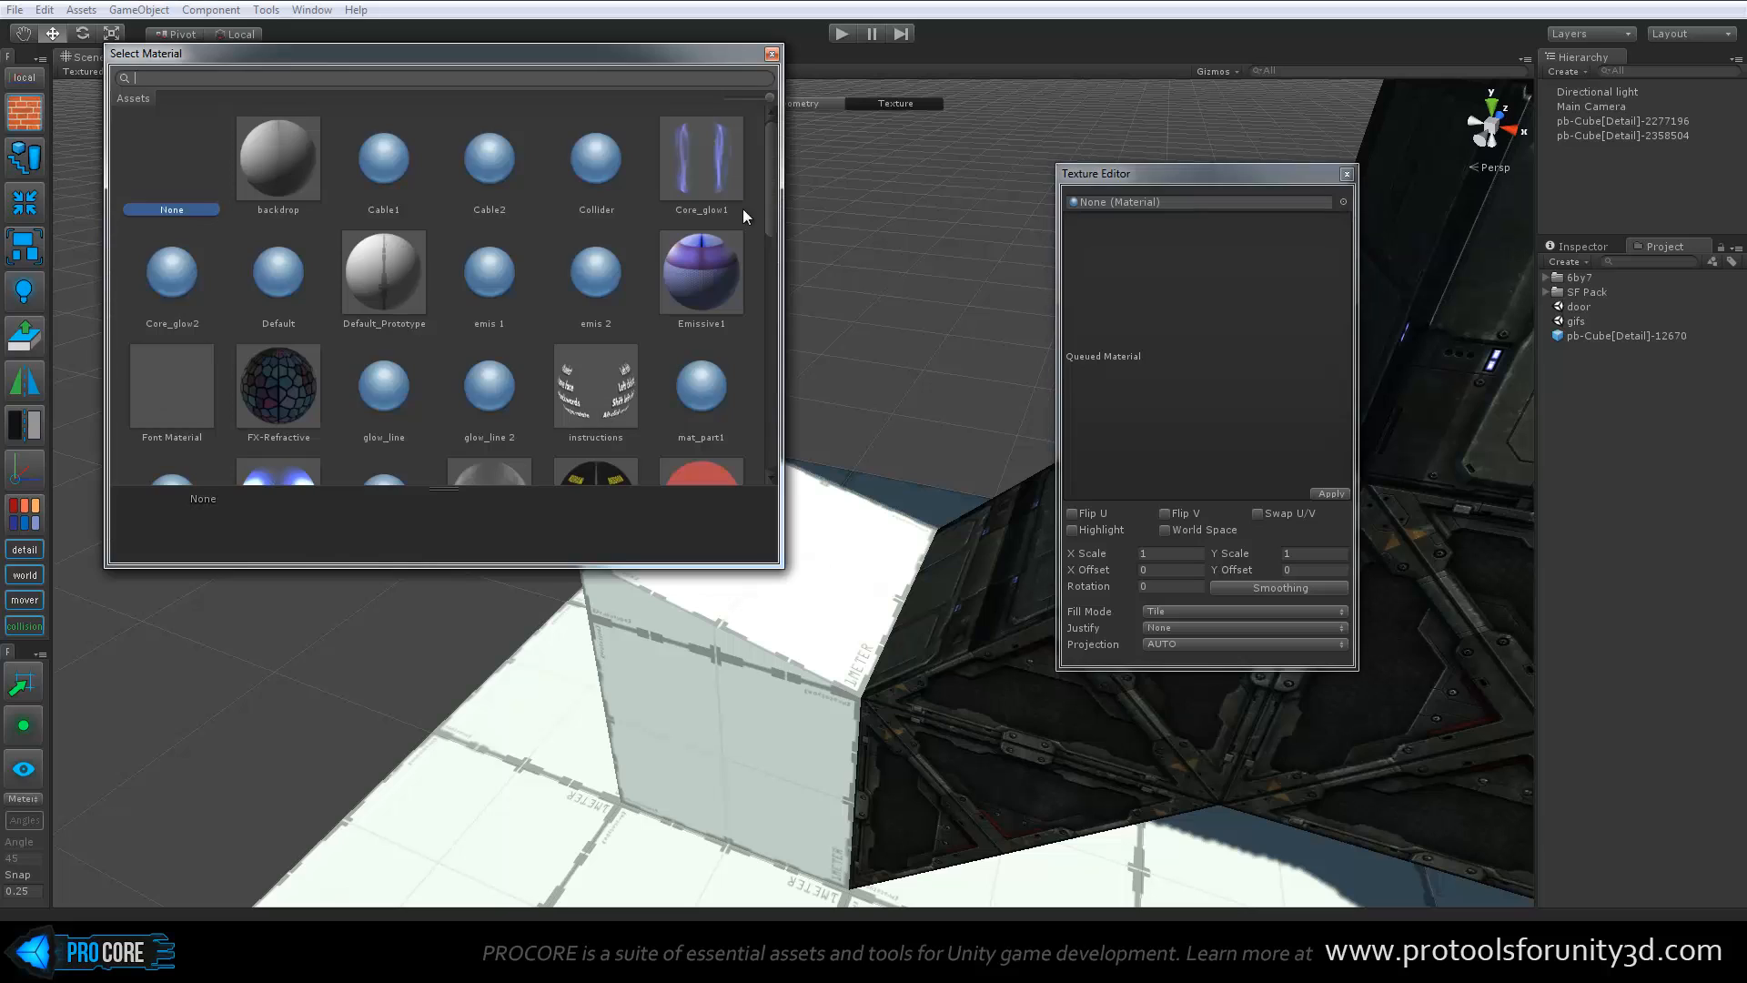
left_click_drag(766, 194, 786, 308)
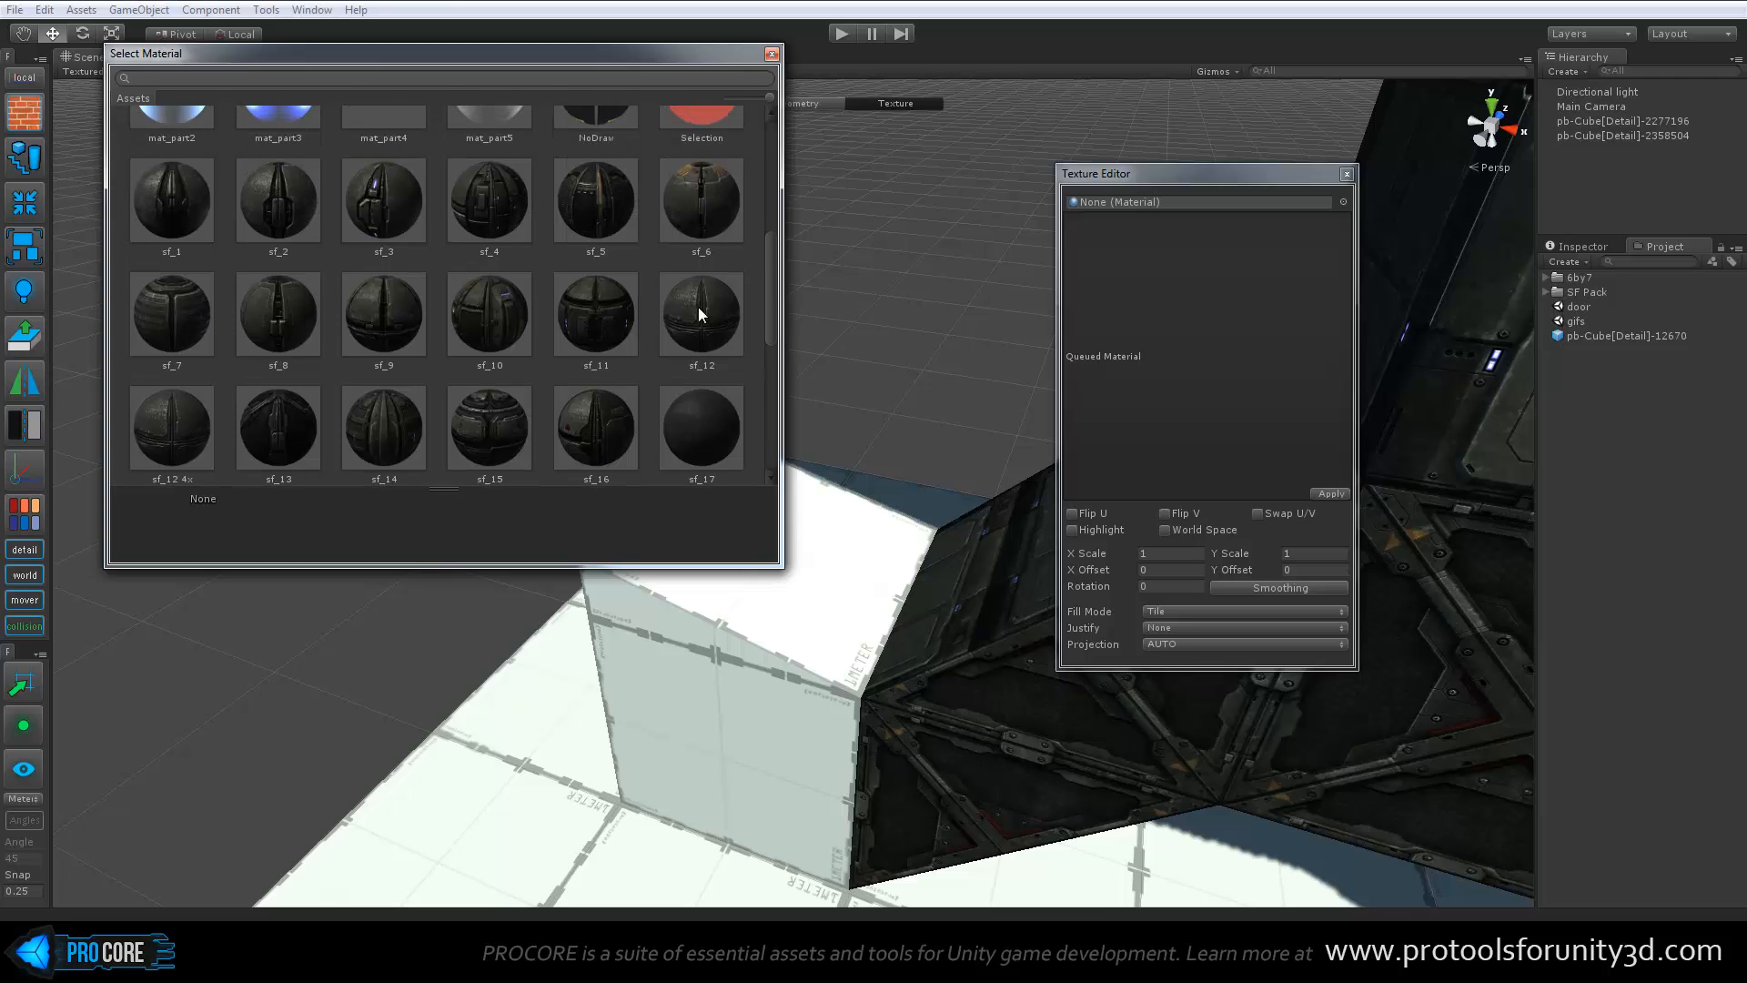
left_click(383, 200)
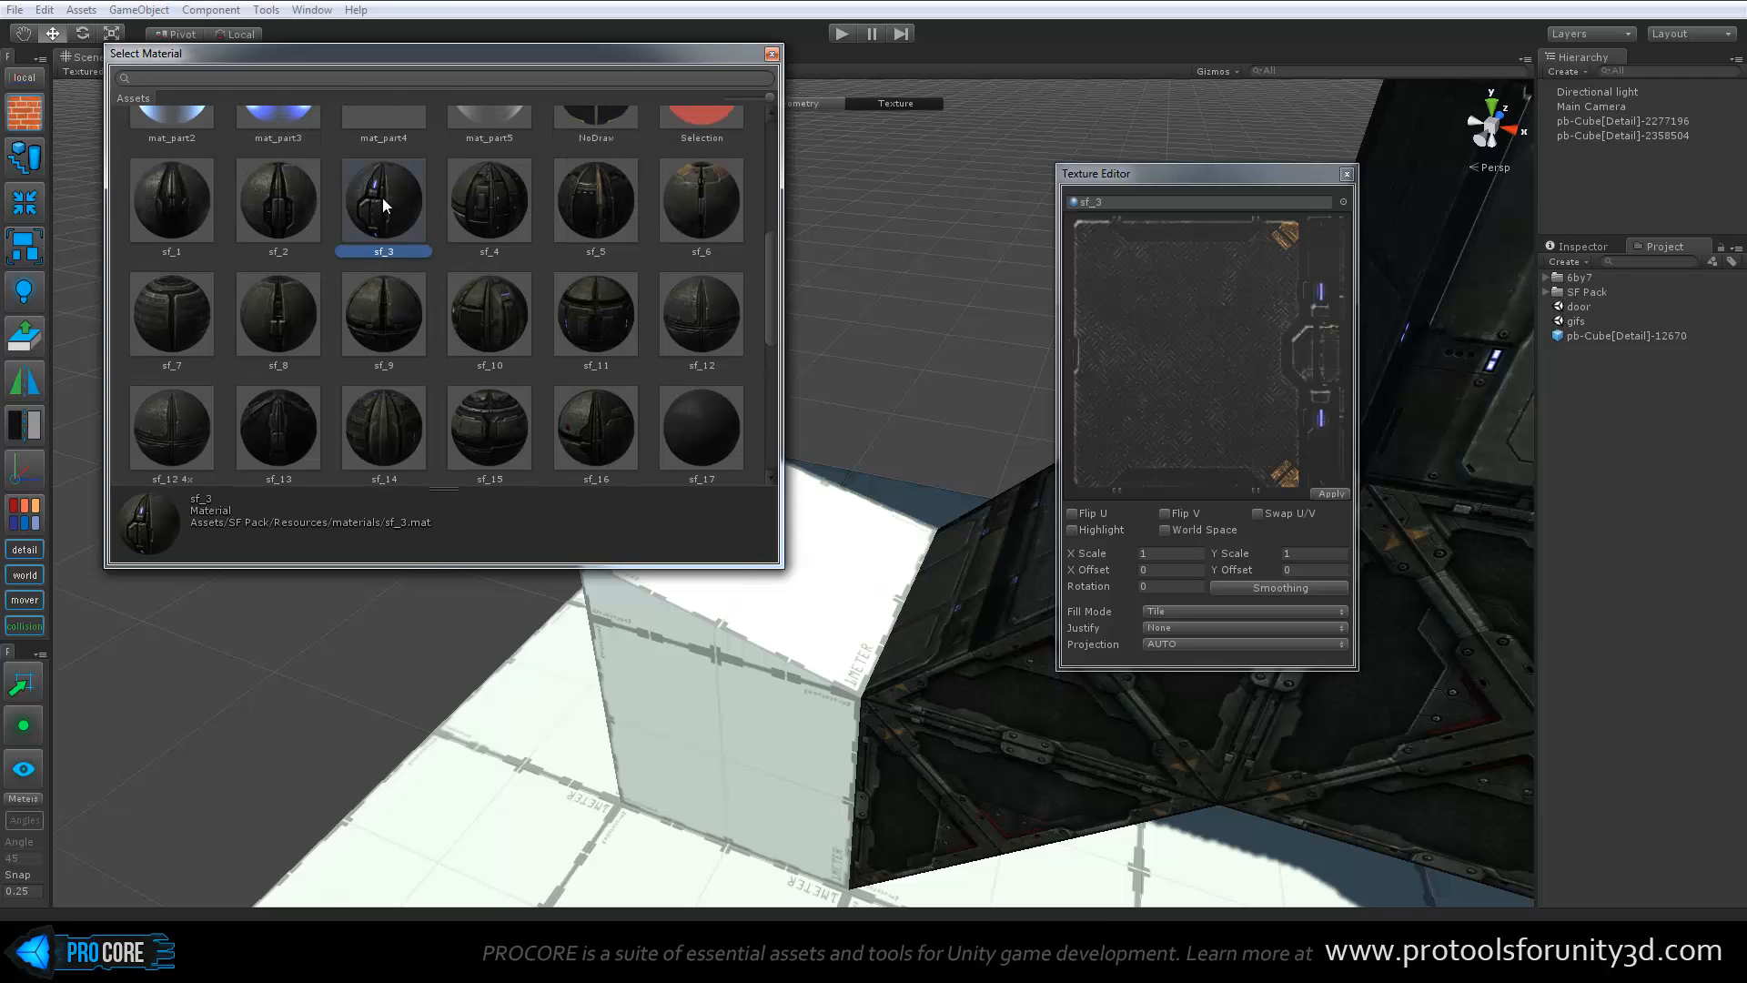
left_click(604, 200)
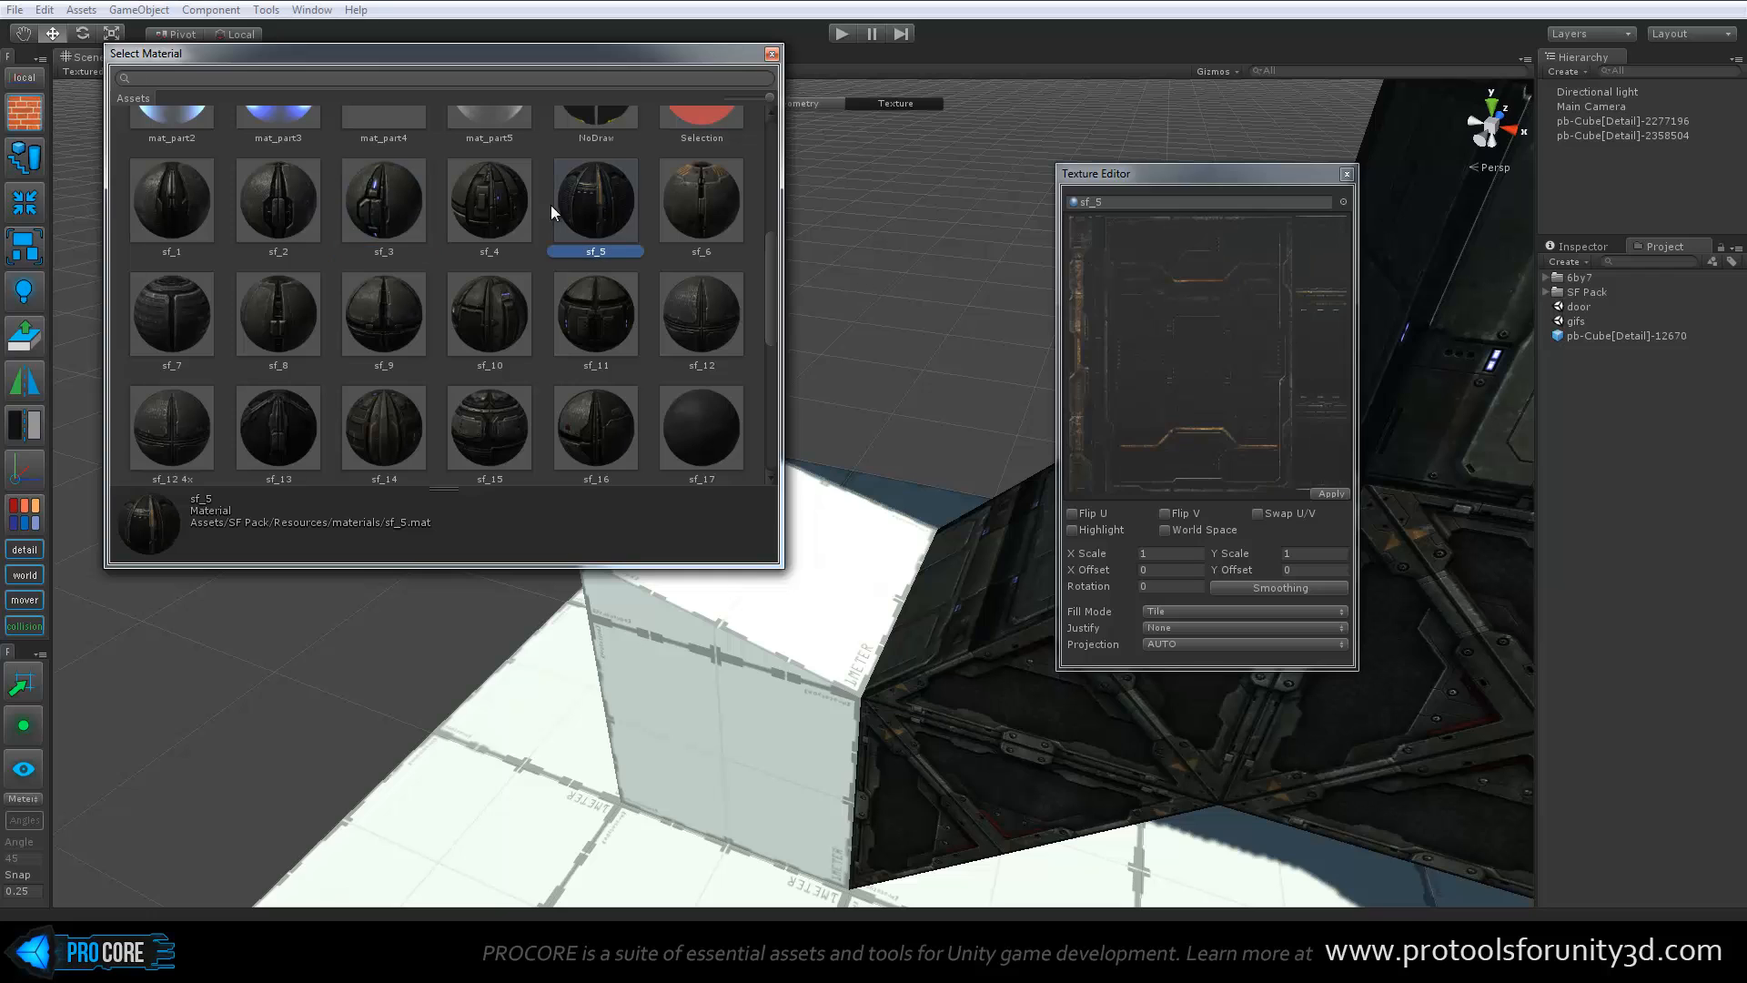
scroll(423, 277, "up", 1)
left_click(187, 272)
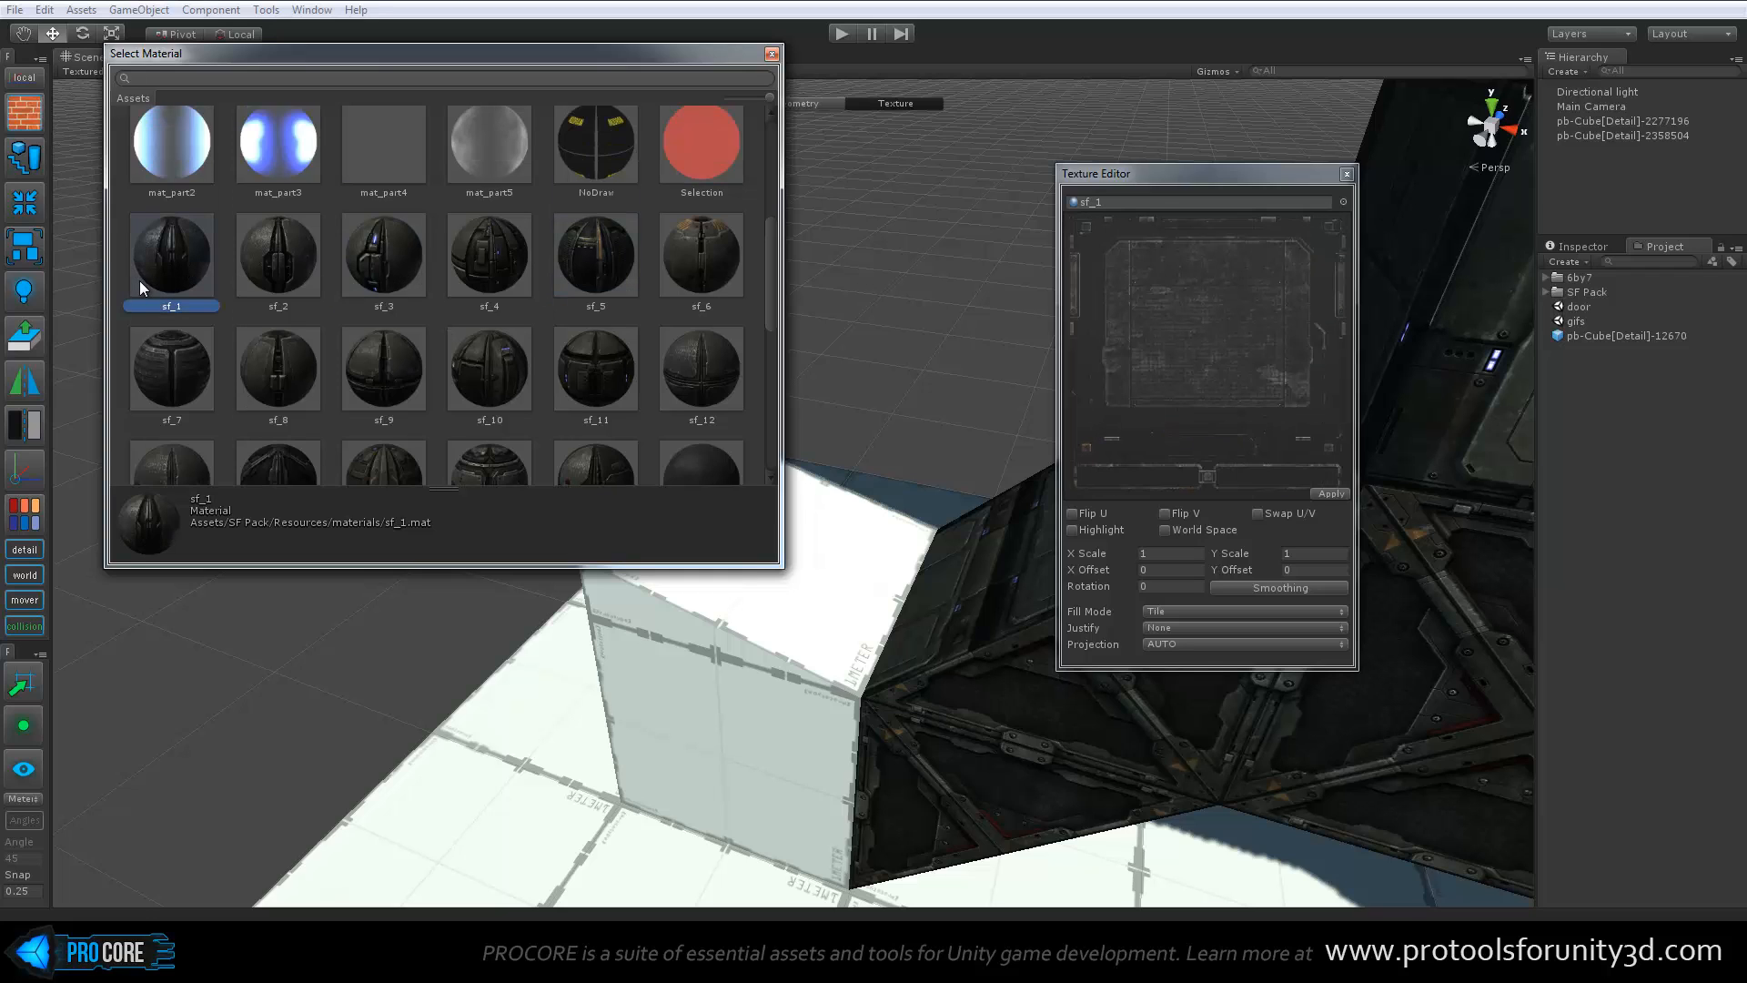
left_click(772, 54)
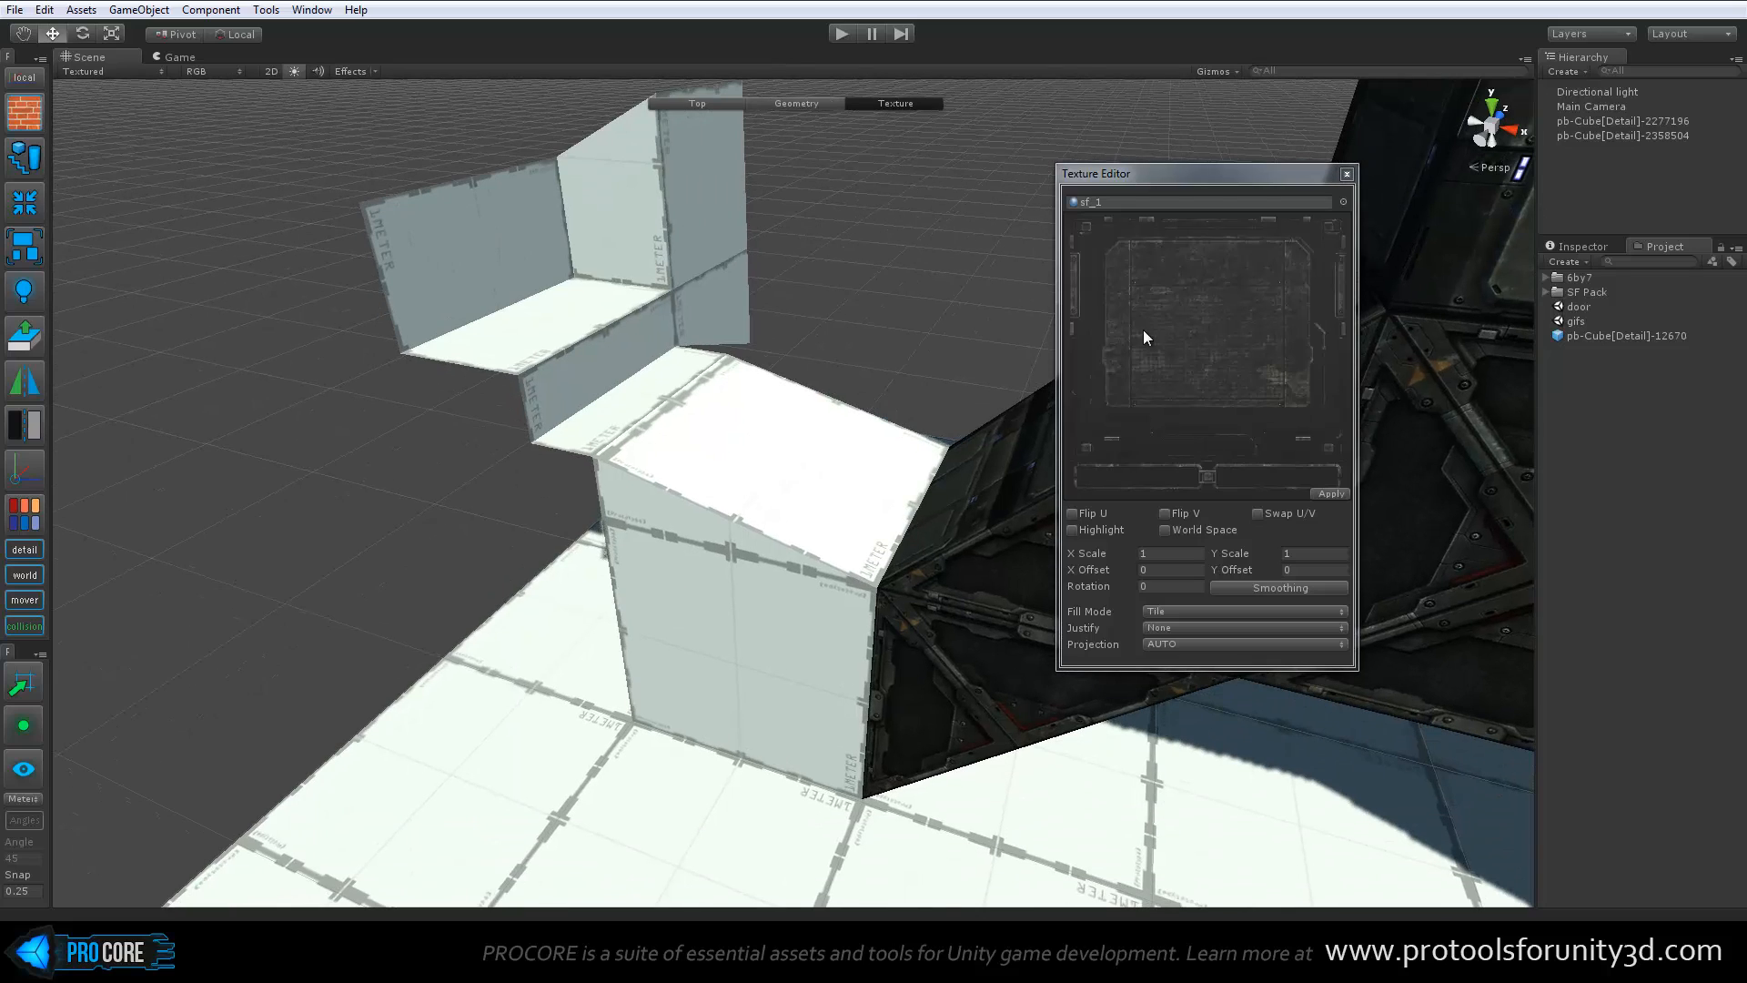
Quick-apply sf_1 to the untextured block's front and sloped top faces and to the adjoining ledge and riser
left_click(718, 566, "ctrl+shift")
left_click(755, 466, "ctrl+shift")
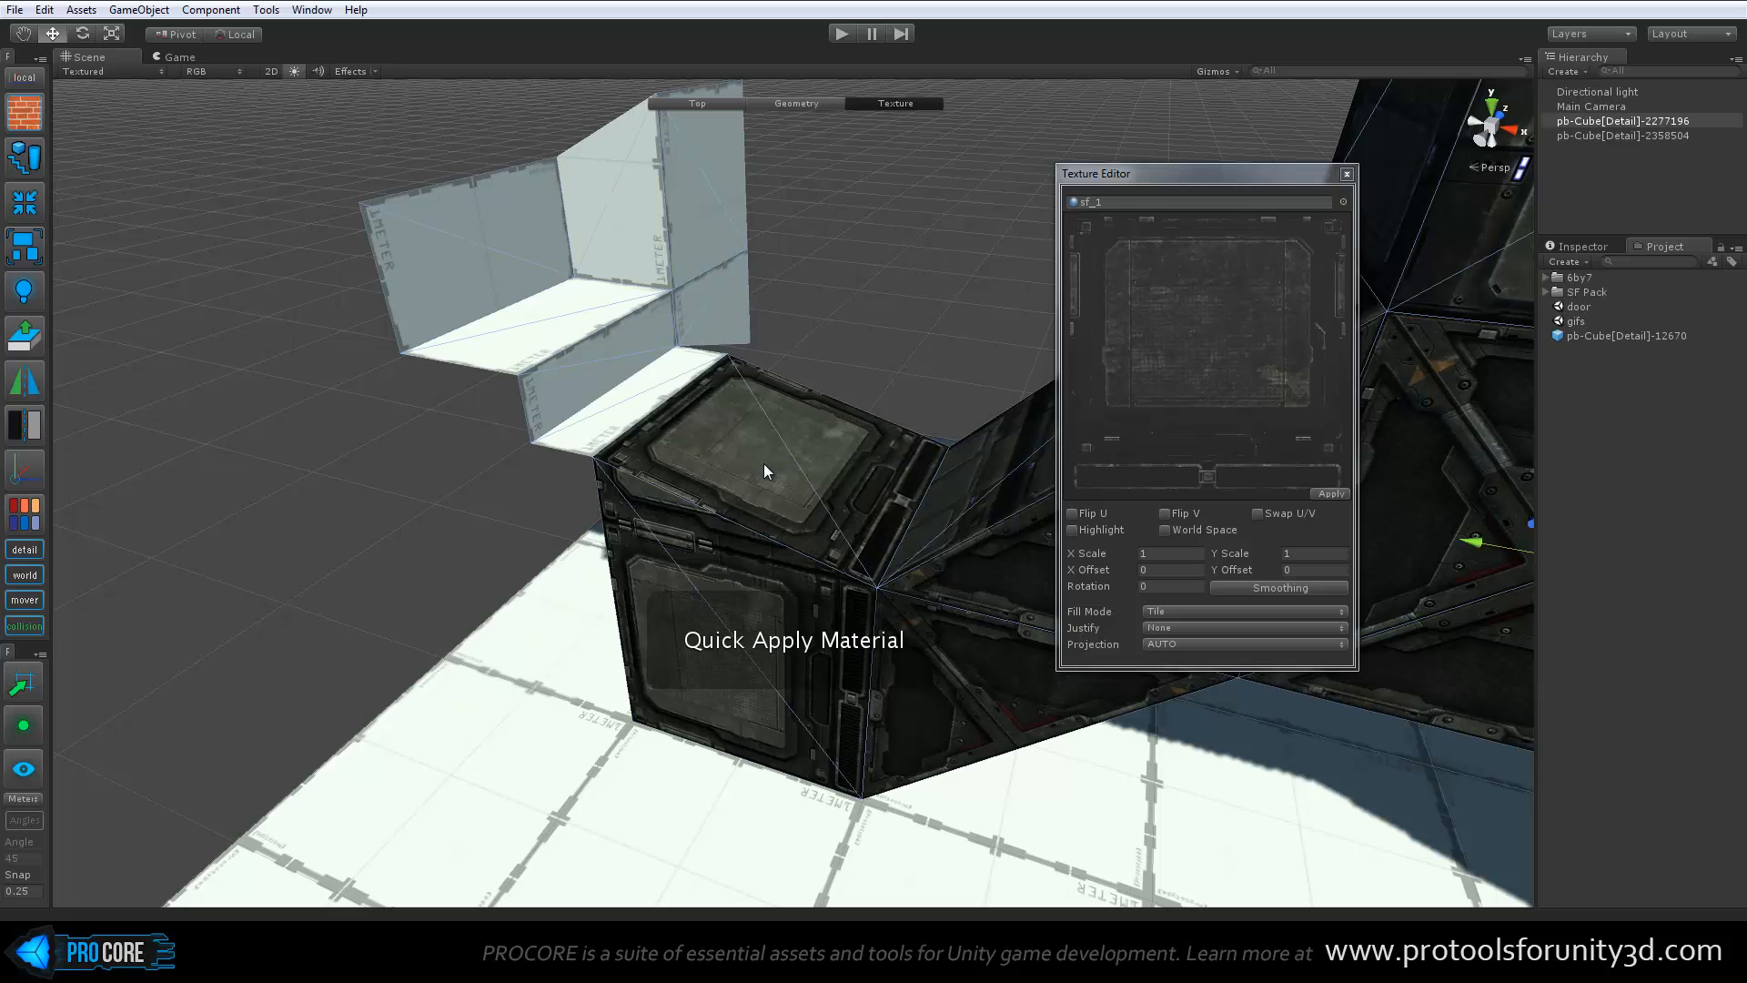
left_click(619, 387, "ctrl+shift")
left_click(590, 351, "ctrl+shift")
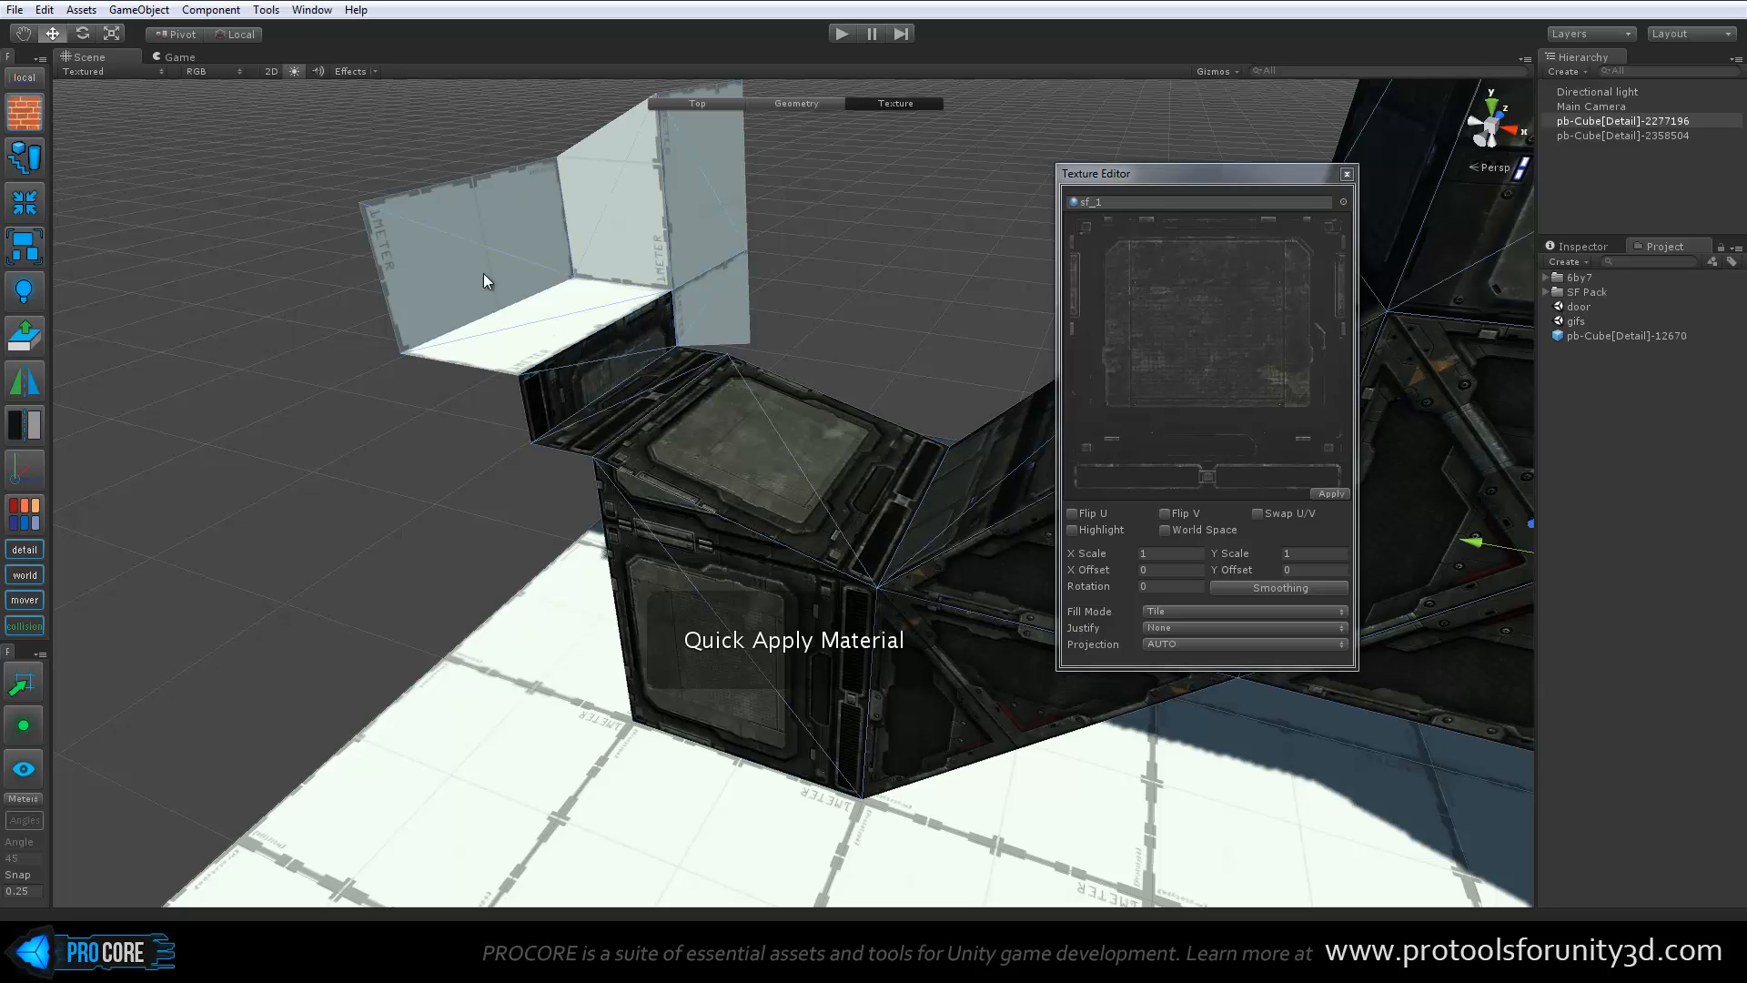
Choose sf_3 as the queued material and quick-apply it to the remaining white floor and wall faces above the riser
left_click(1343, 201)
left_click(403, 275)
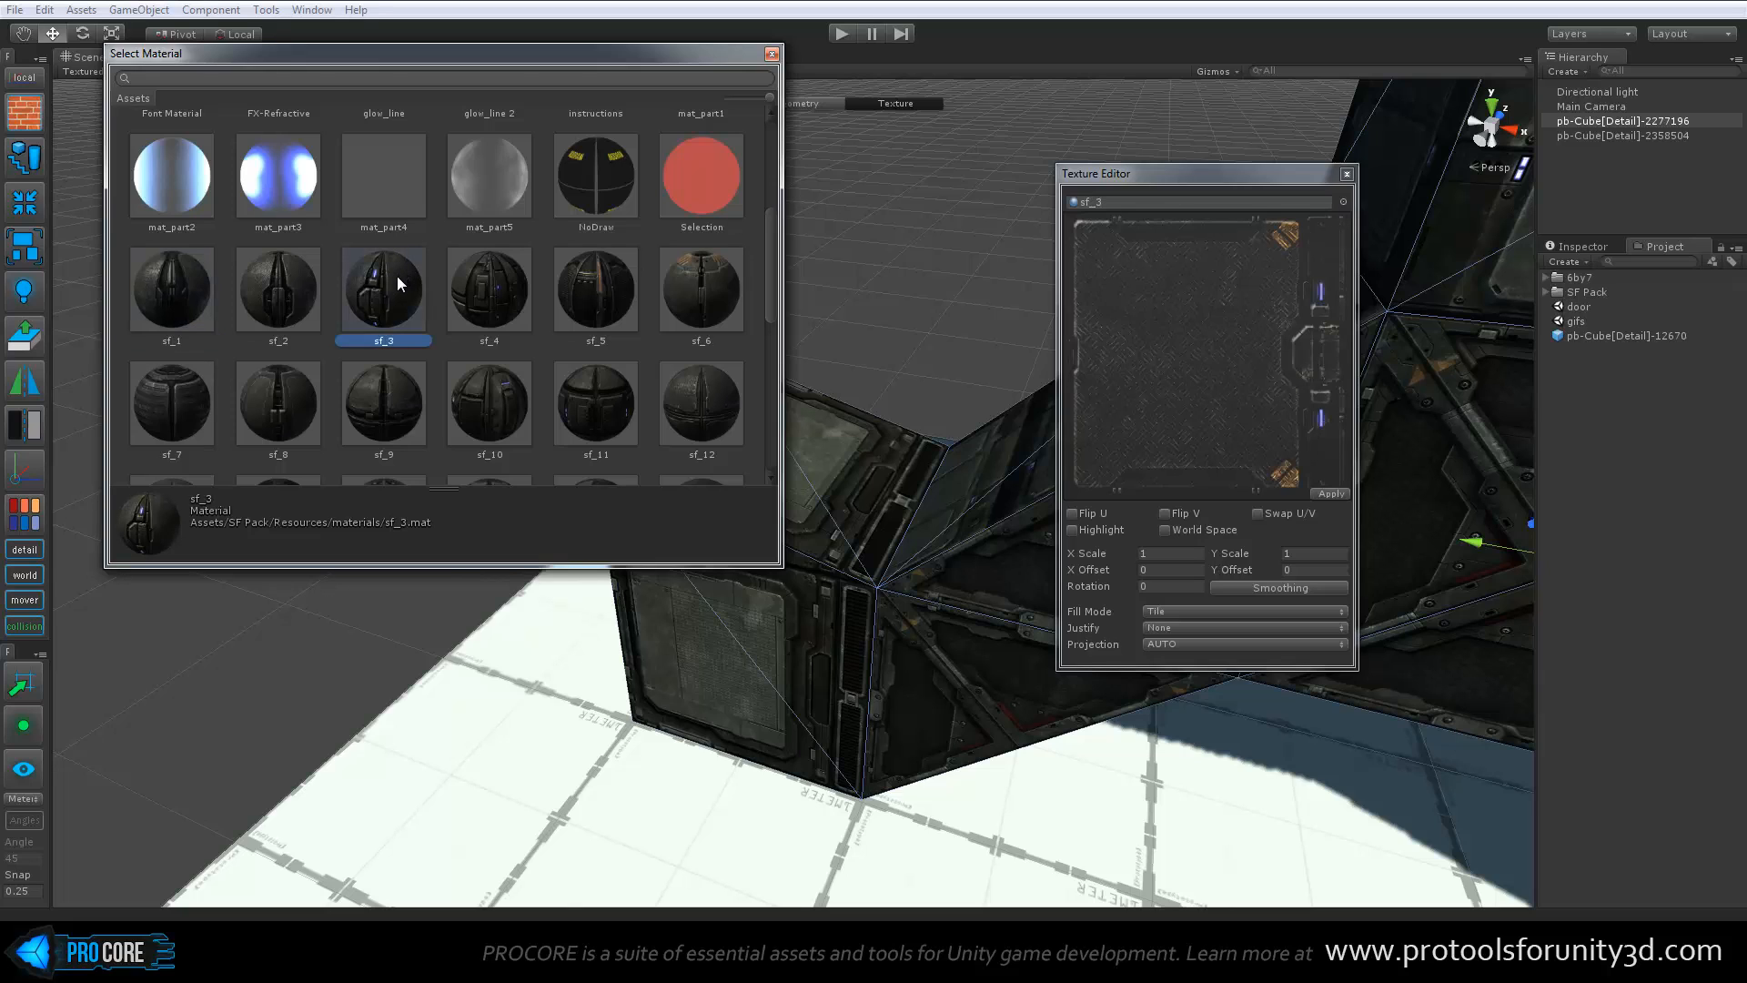
double_click(398, 275)
left_click(472, 241, "ctrl+shift")
left_click(576, 241, "ctrl+shift")
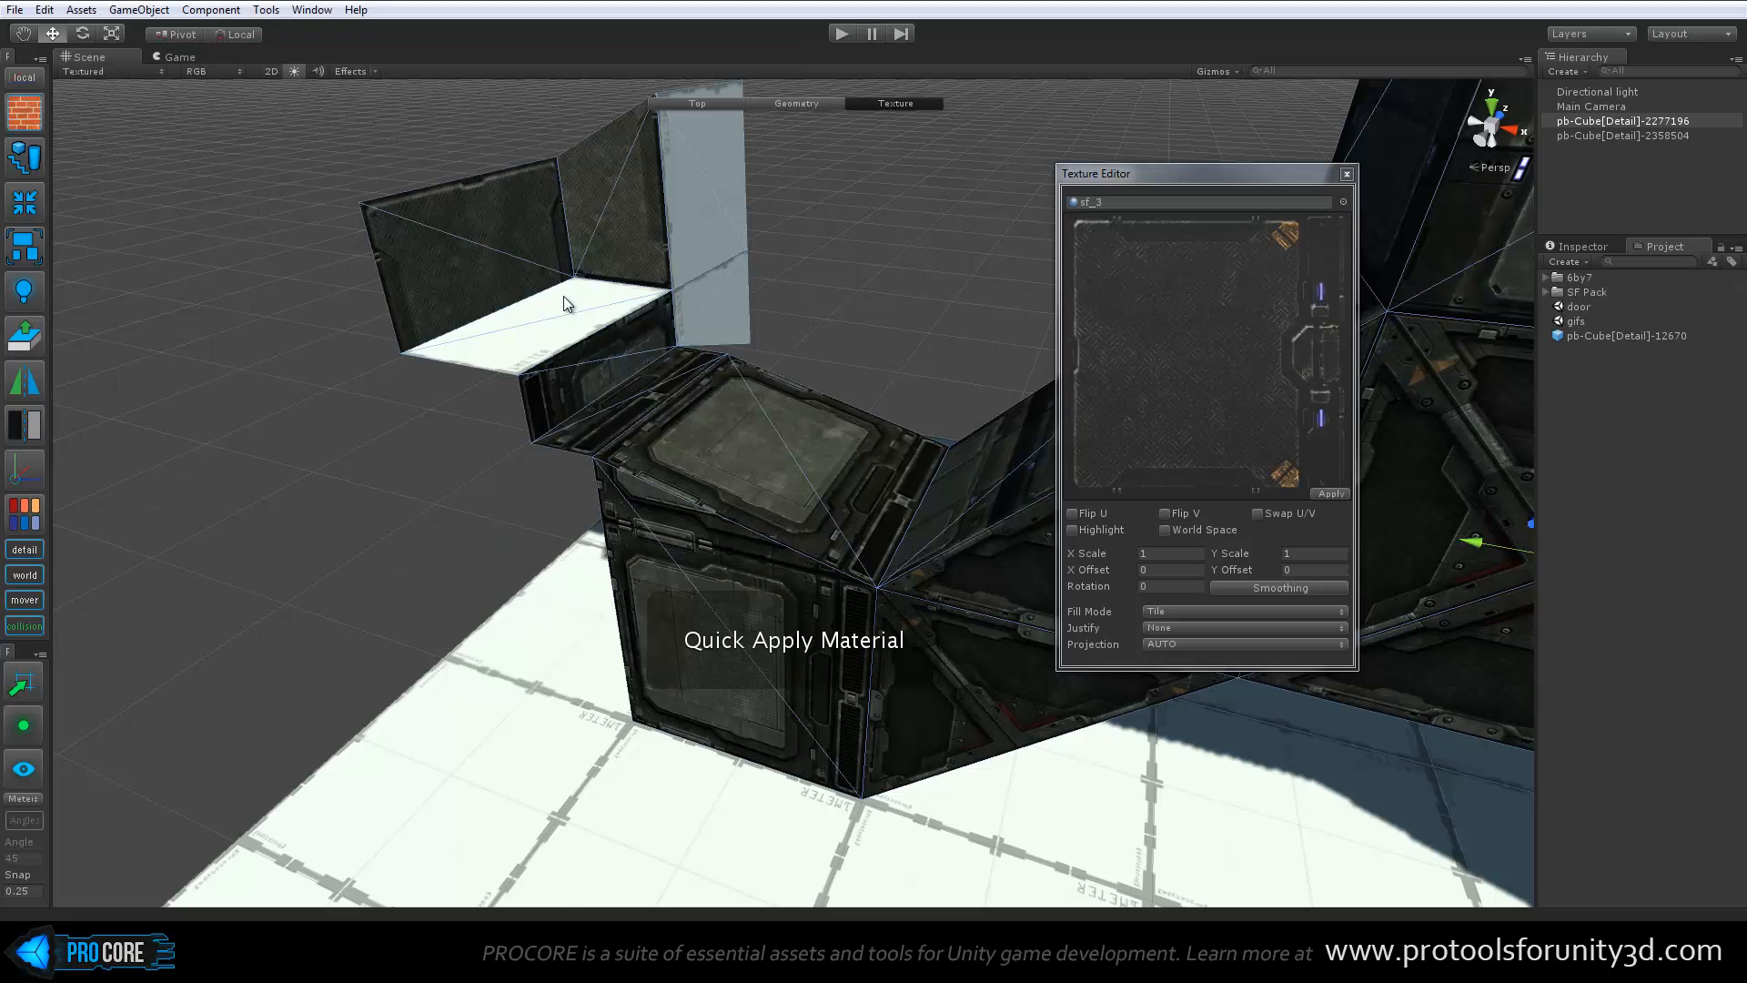
left_click(565, 297, "ctrl+shift")
left_click(676, 222, "ctrl+shift")
Turn on Highlight for face selection and select the block's sloped top face
left_click_drag(819, 392, 668, 499, "alt")
left_click(735, 581)
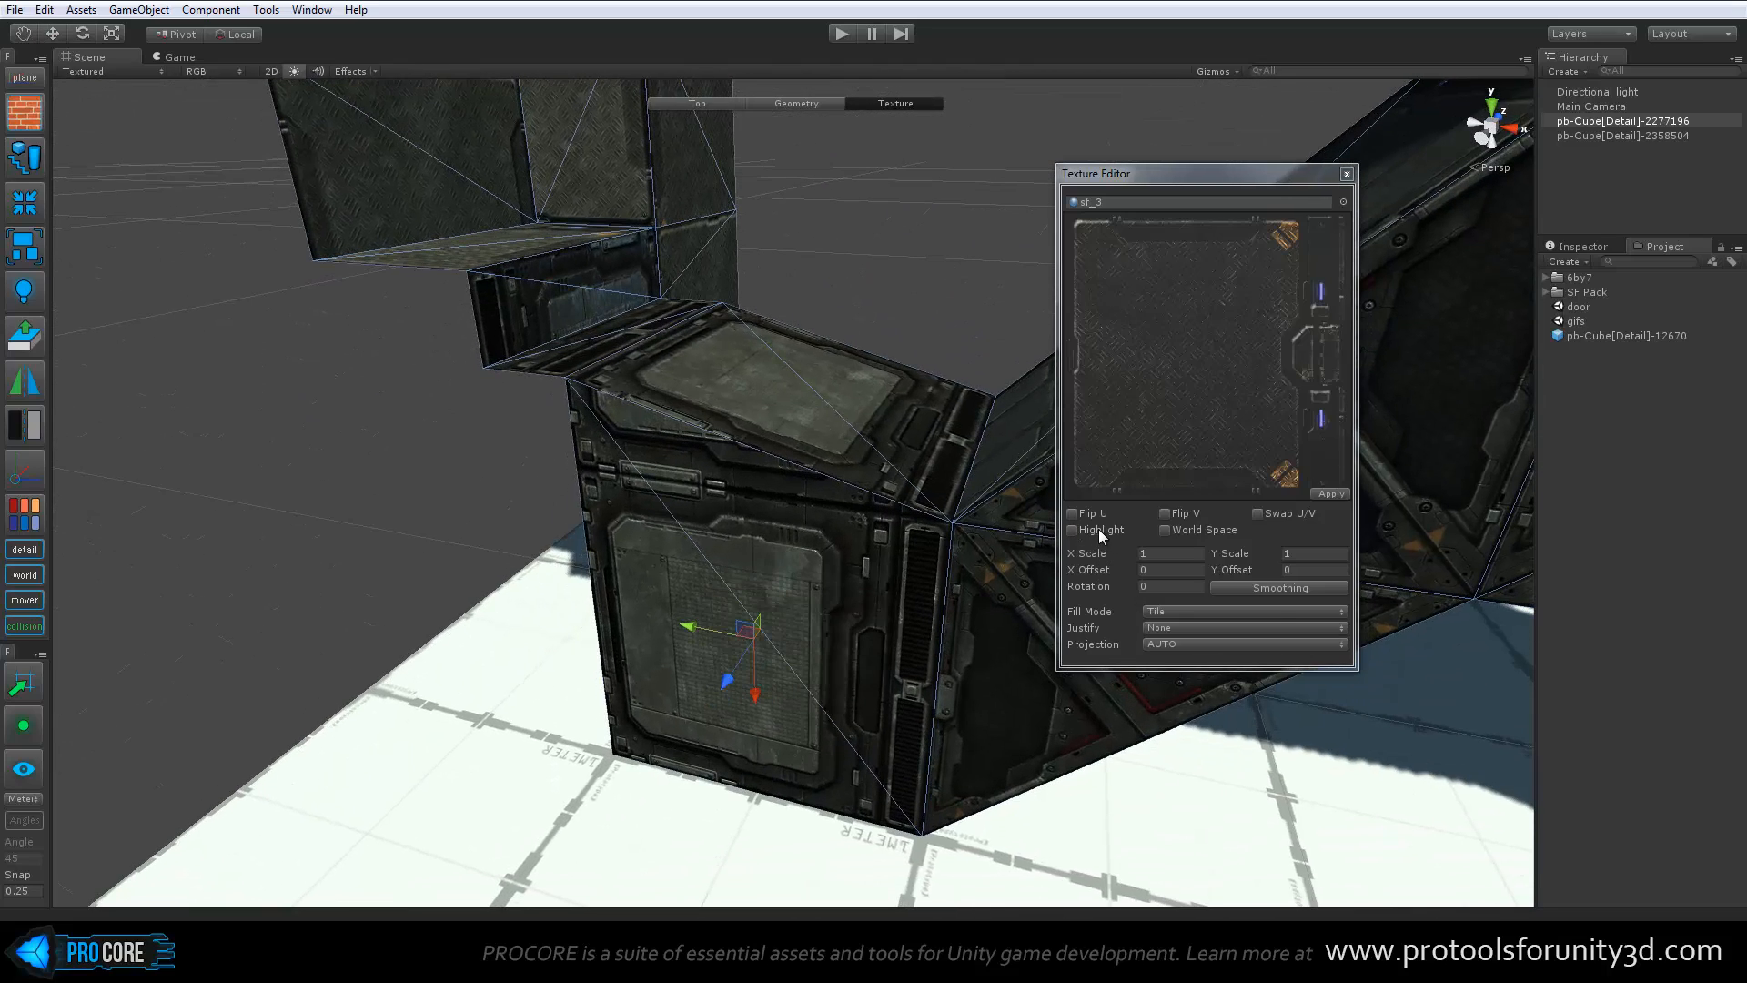
left_click(1073, 530)
left_click(792, 351)
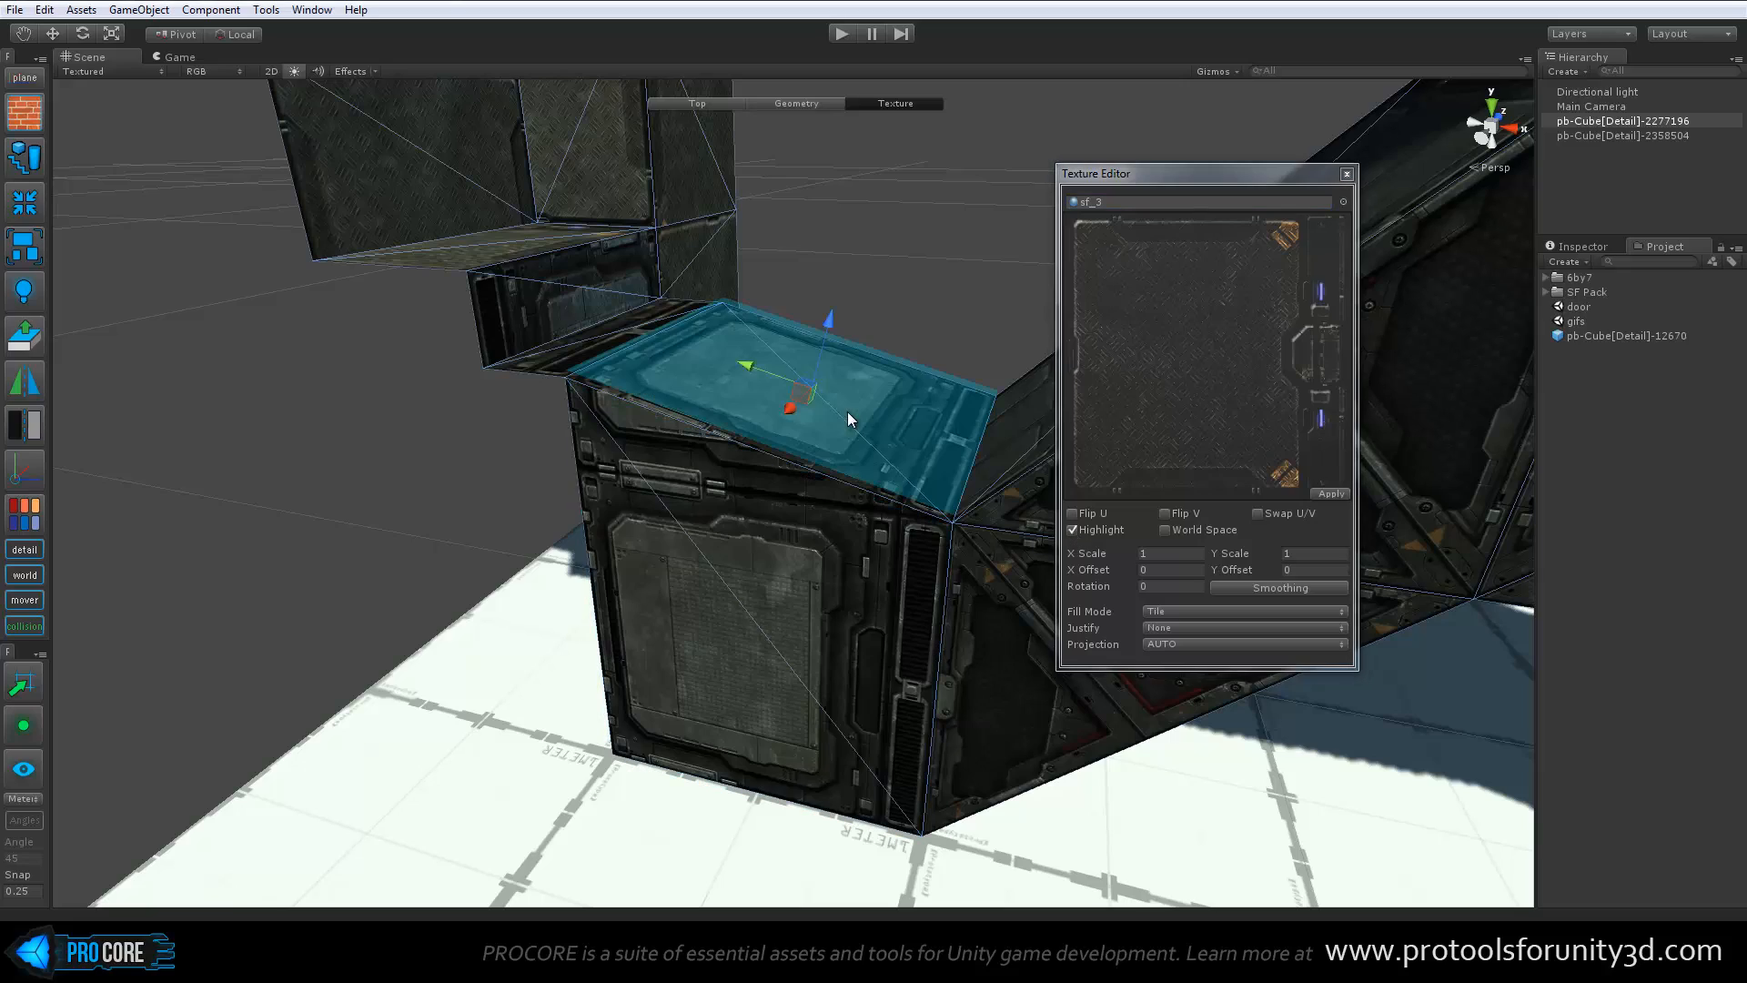
left_click_drag(776, 344, 657, 397, "alt")
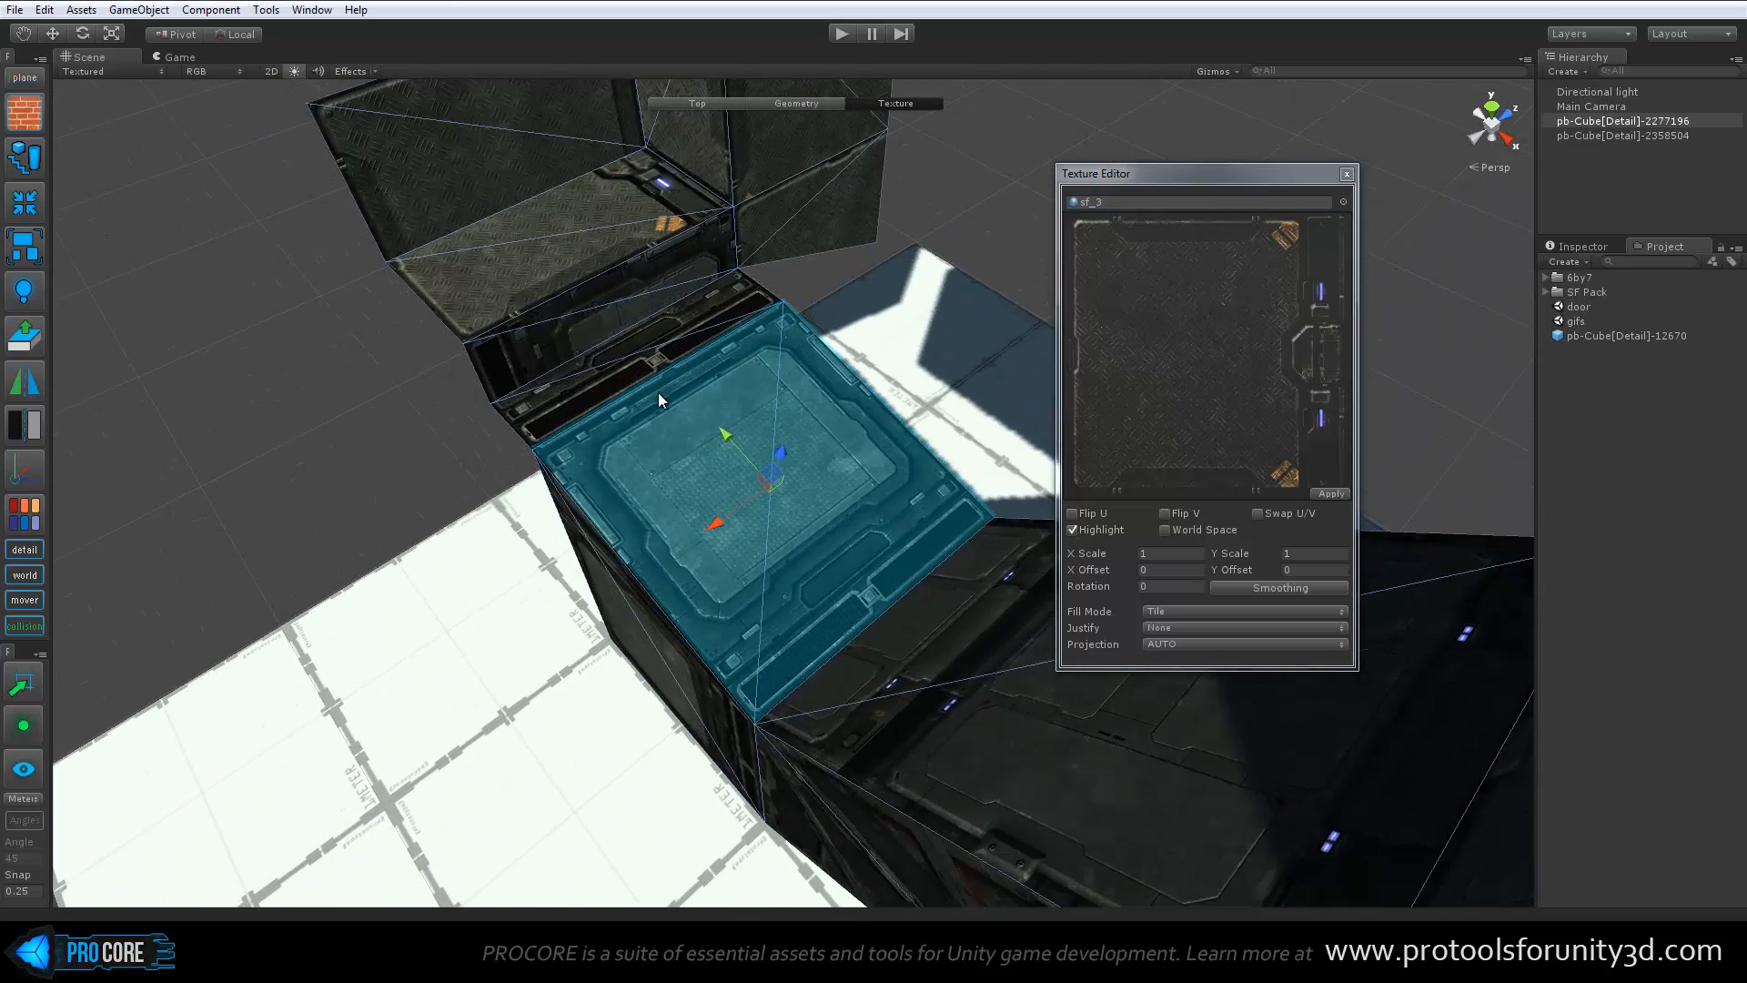
scroll(657, 398, "up", 4)
left_click_drag(576, 462, 614, 466, "alt")
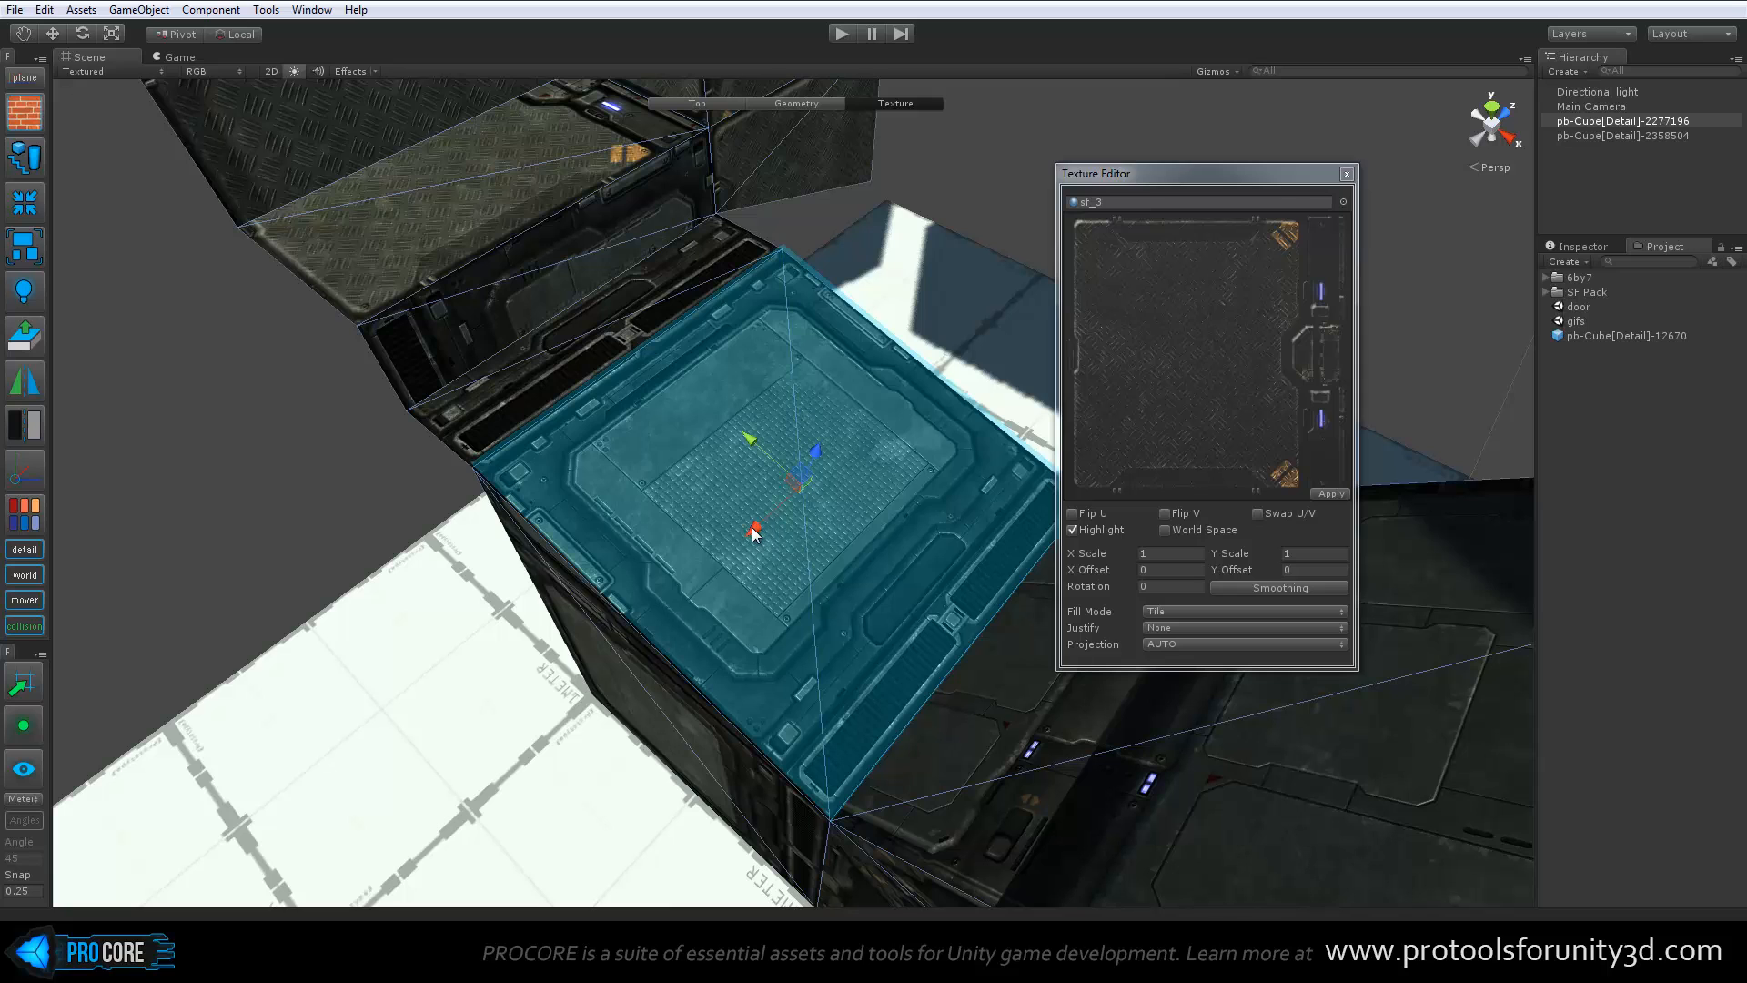
Shift the sloped top face's texture and scale it to about 0.82, undoing a trial rotation
left_click_drag(754, 527, 1052, 522)
key("r")
key("e")
left_click_drag(695, 582, 741, 628)
key("ctrl+z")
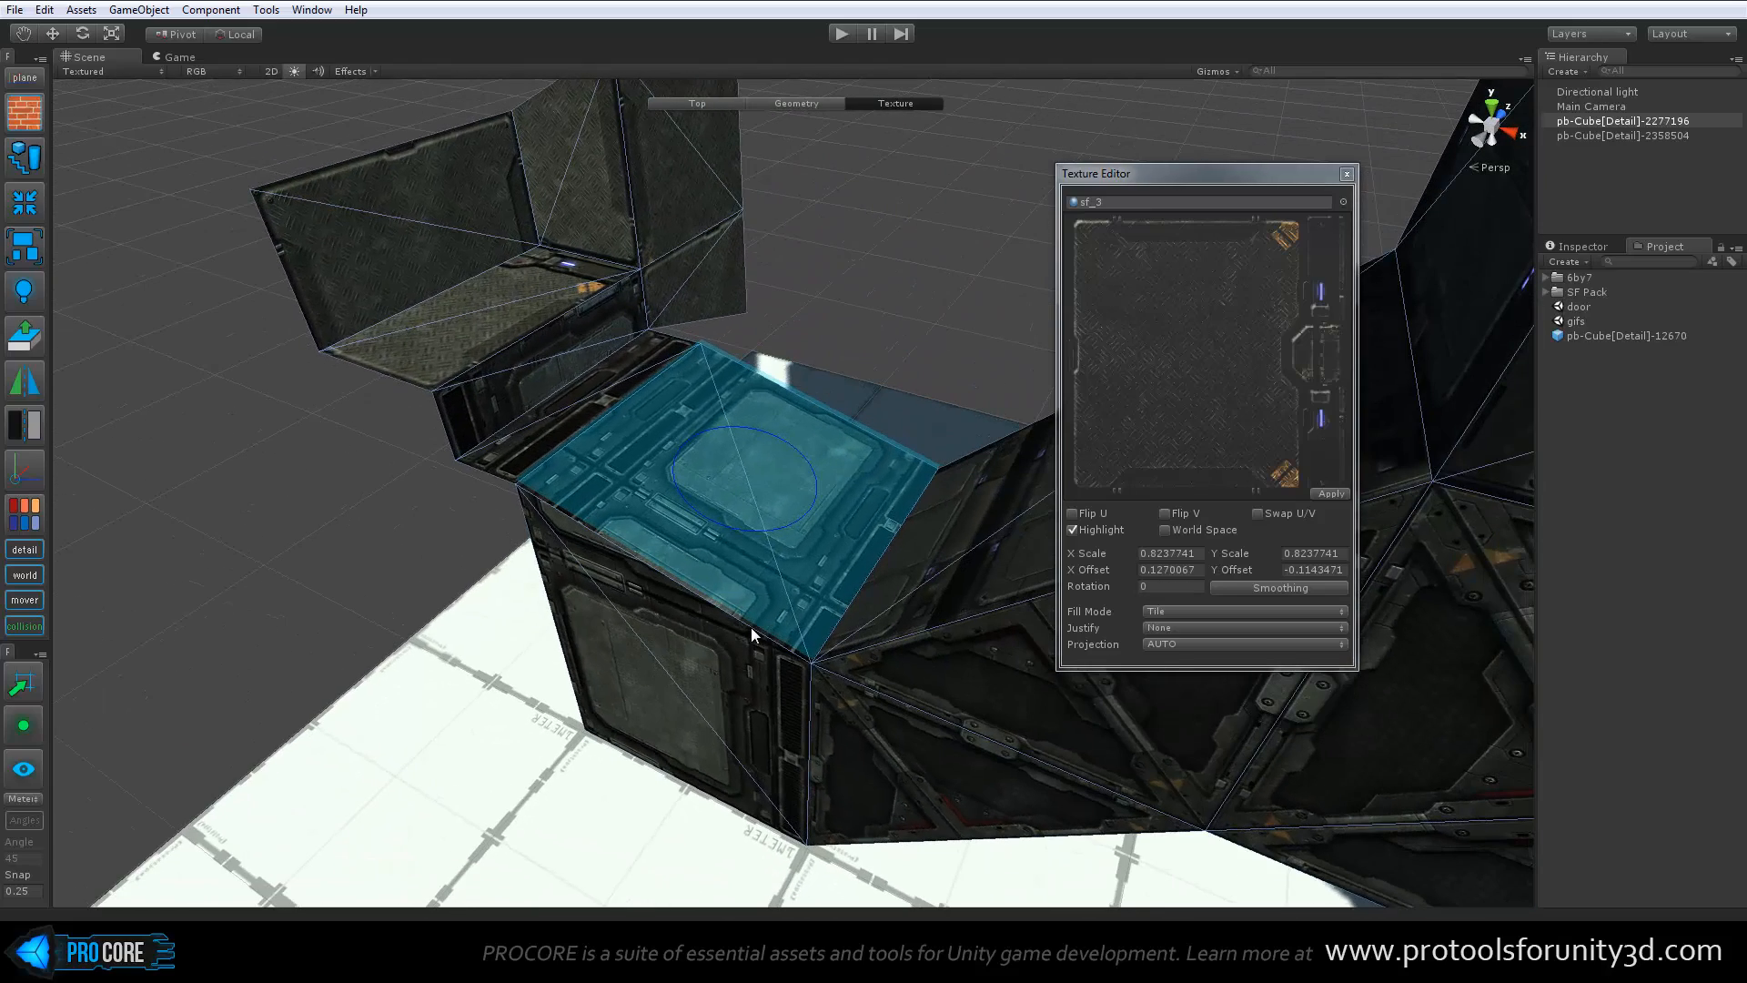
key("w")
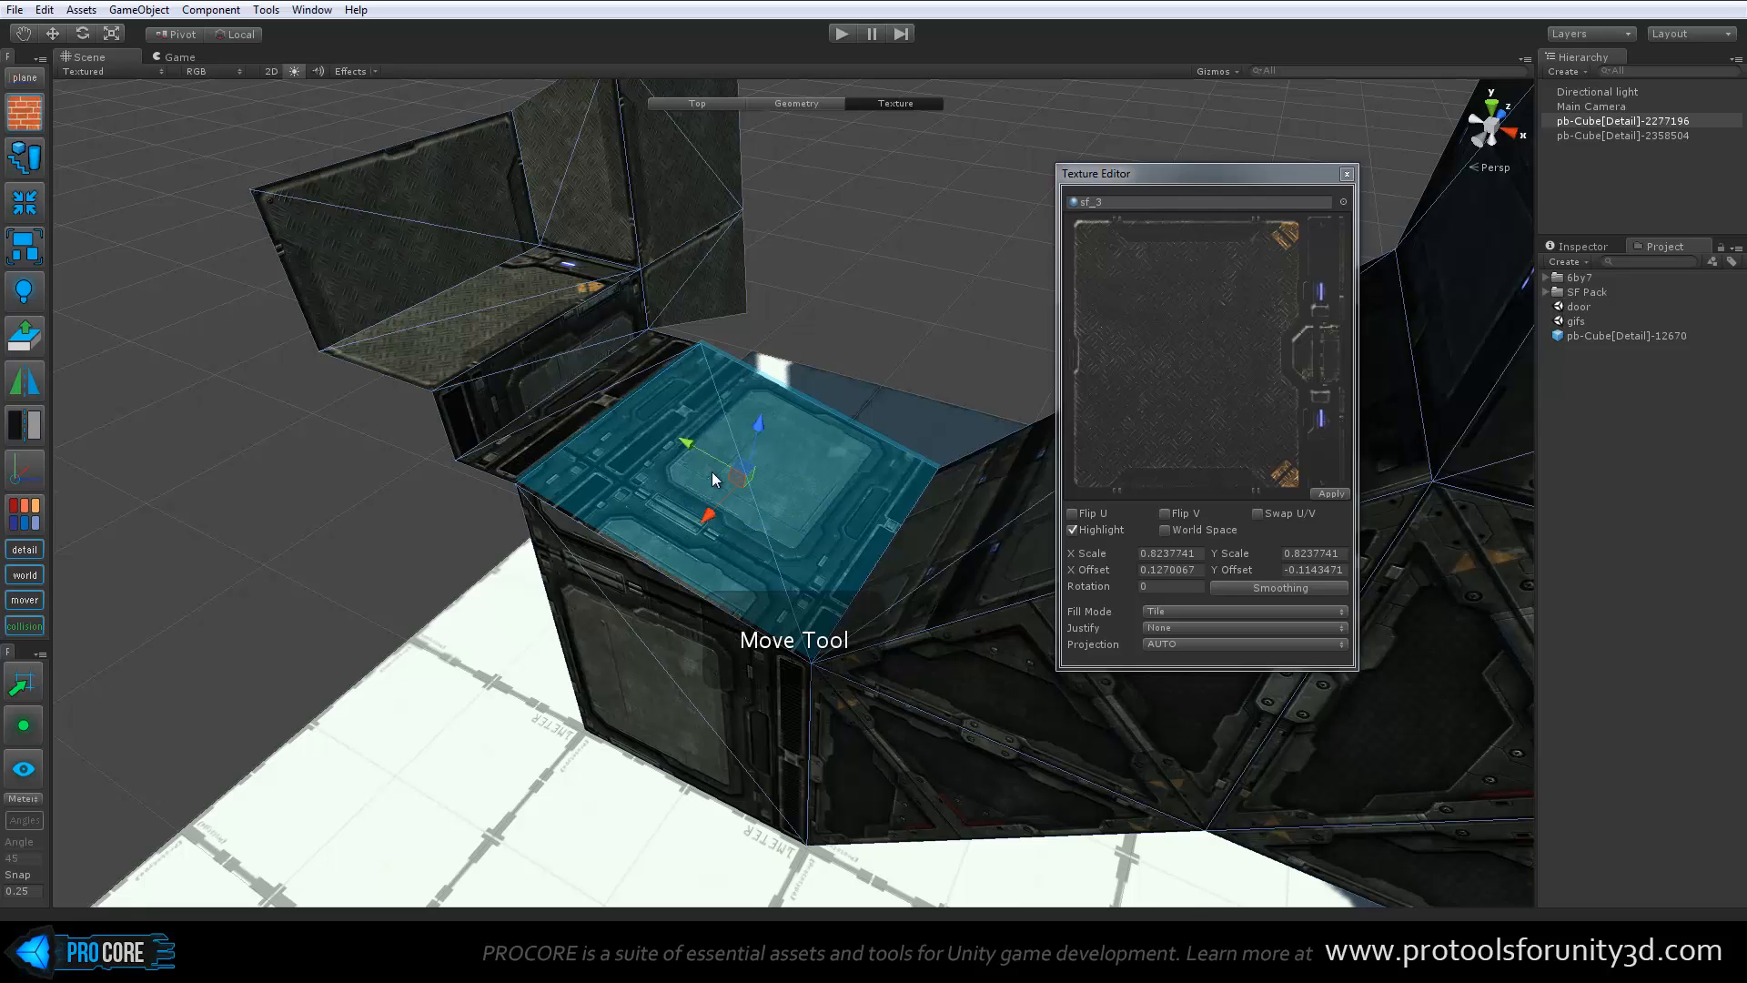
Select the block's front face and open the Smoothing Groups window, moving it over the material preview
left_click(663, 610)
left_click_drag(663, 610, 825, 550, "alt")
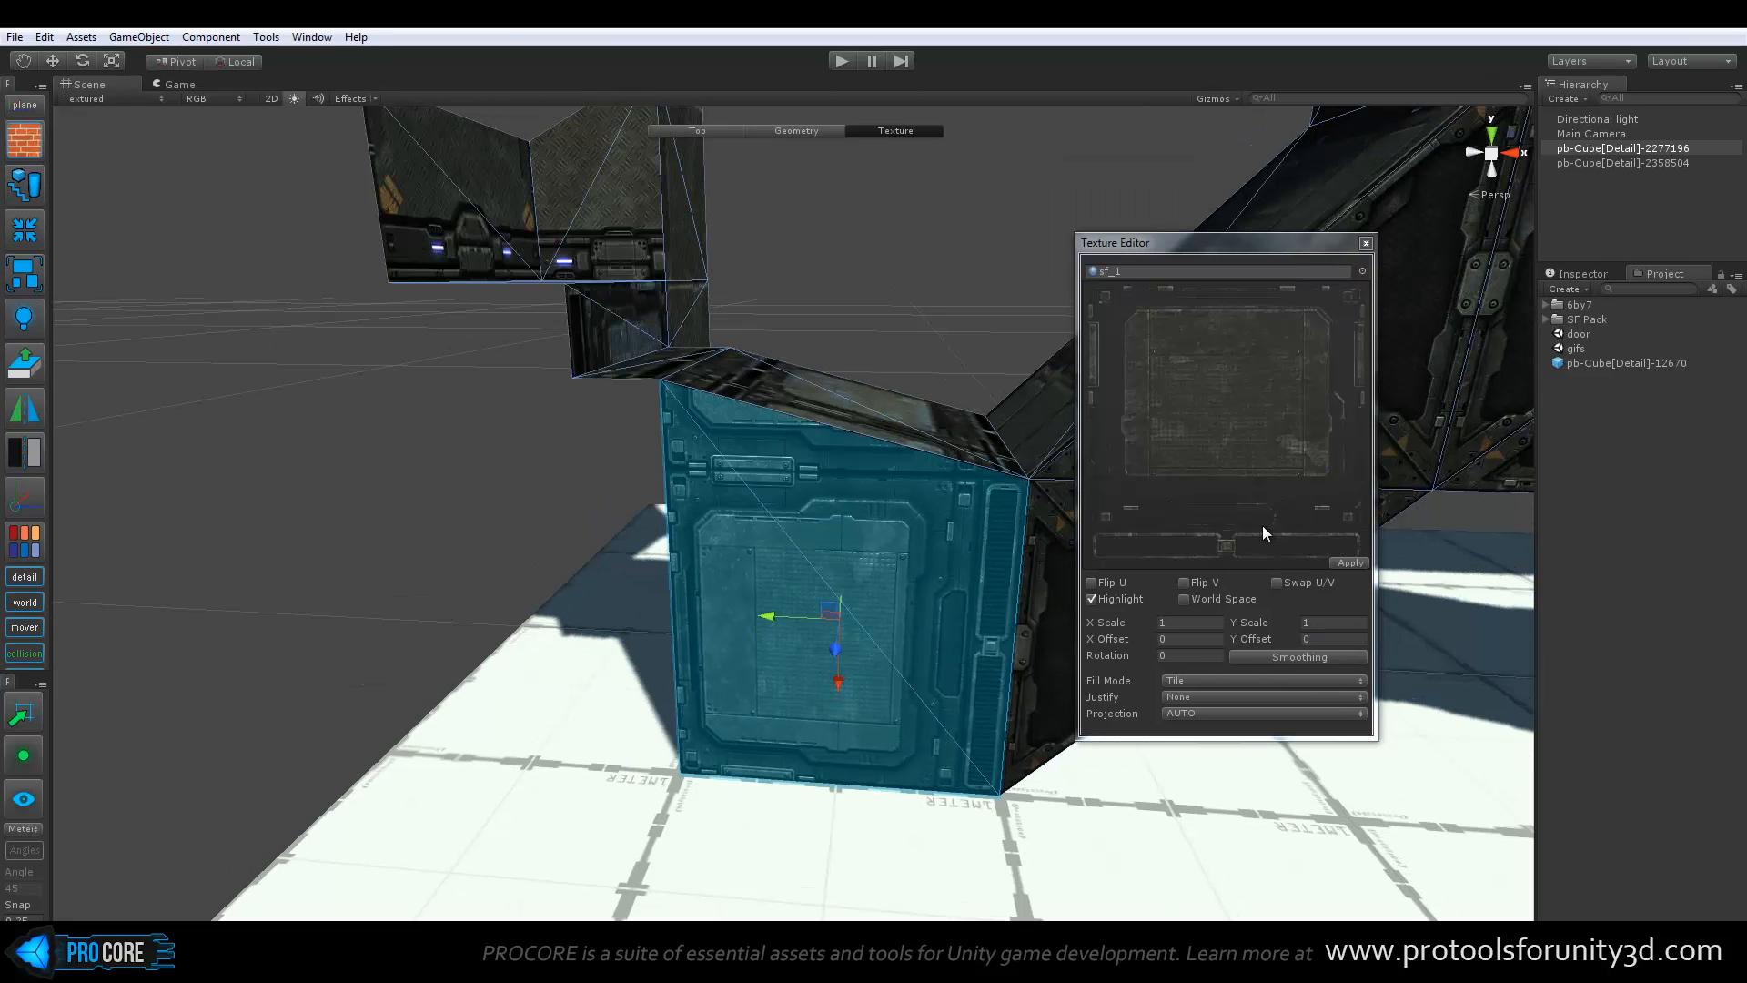
left_click(1321, 665)
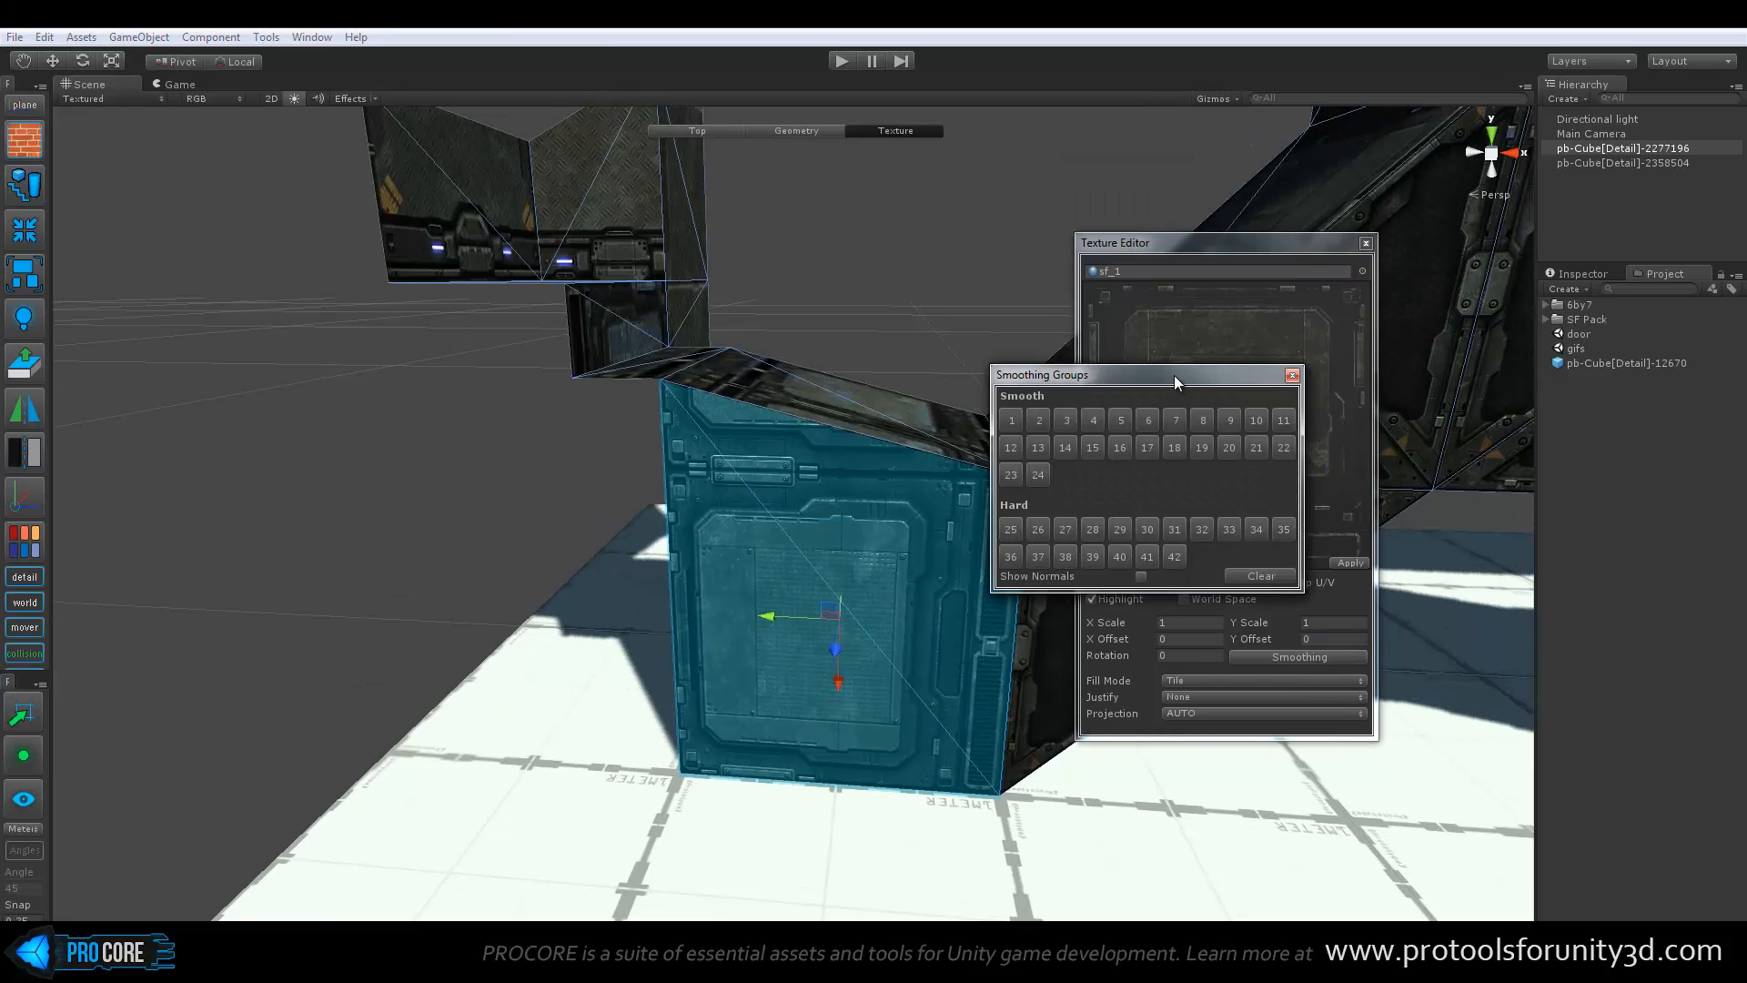
left_click_drag(1174, 375, 1270, 391)
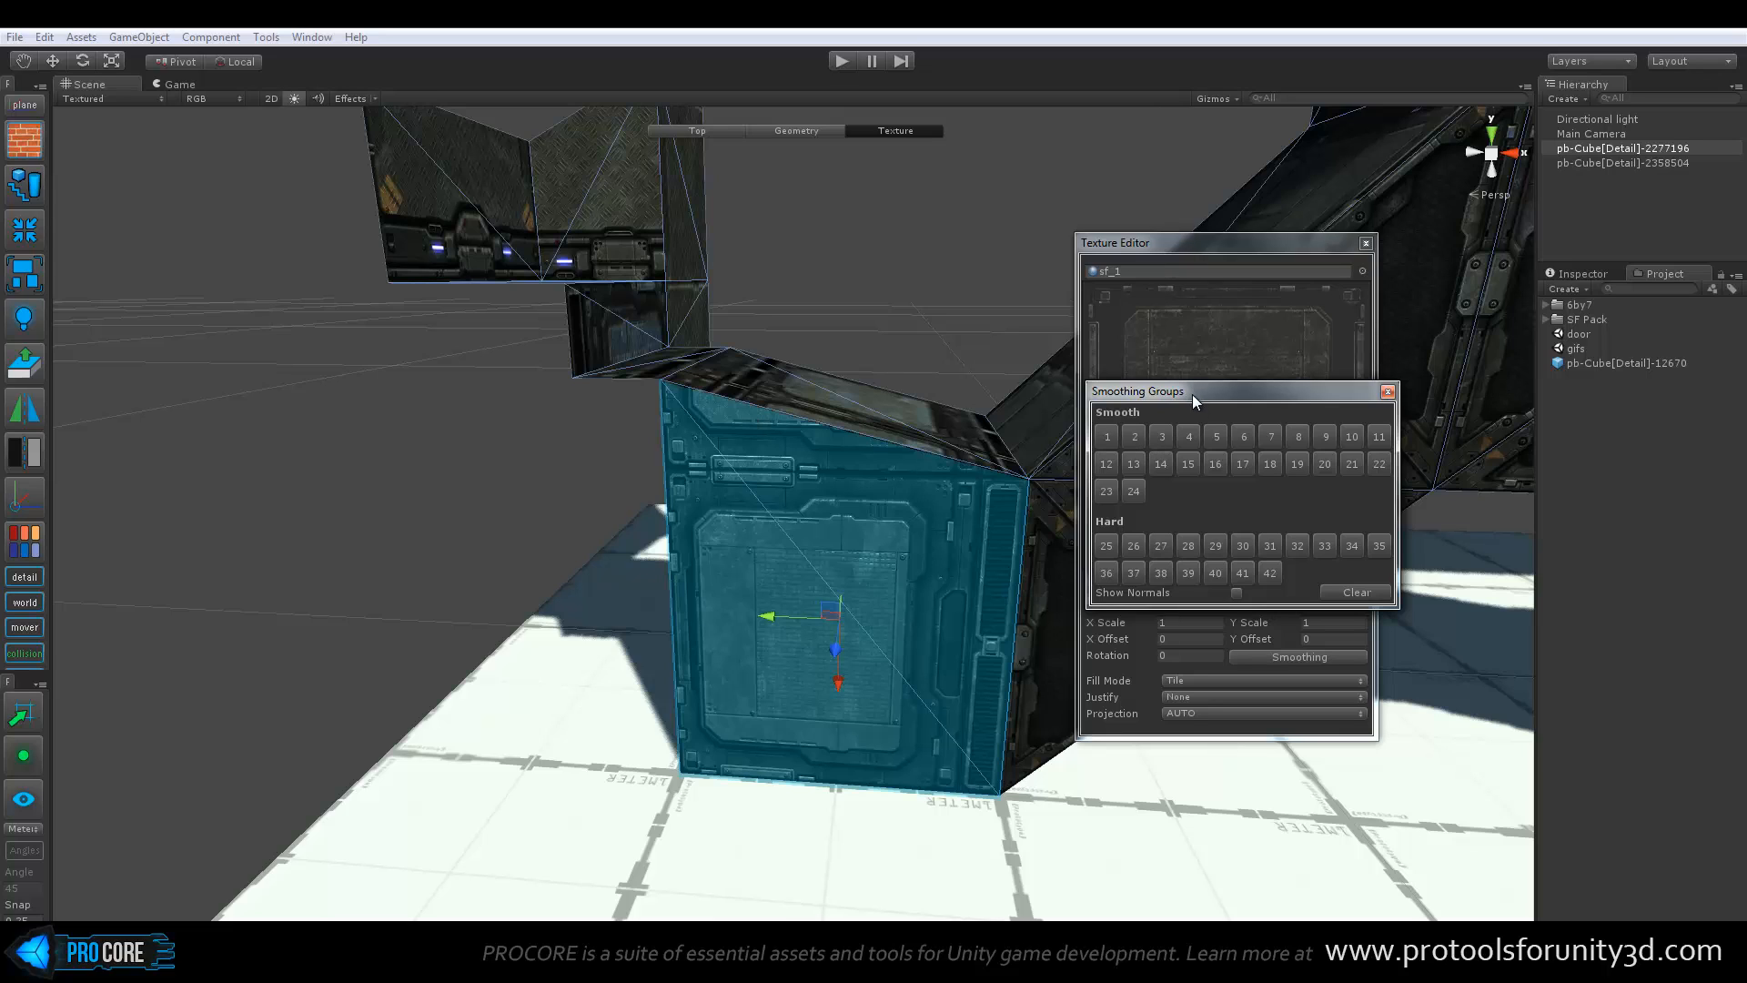
left_click_drag(1194, 394, 1209, 310)
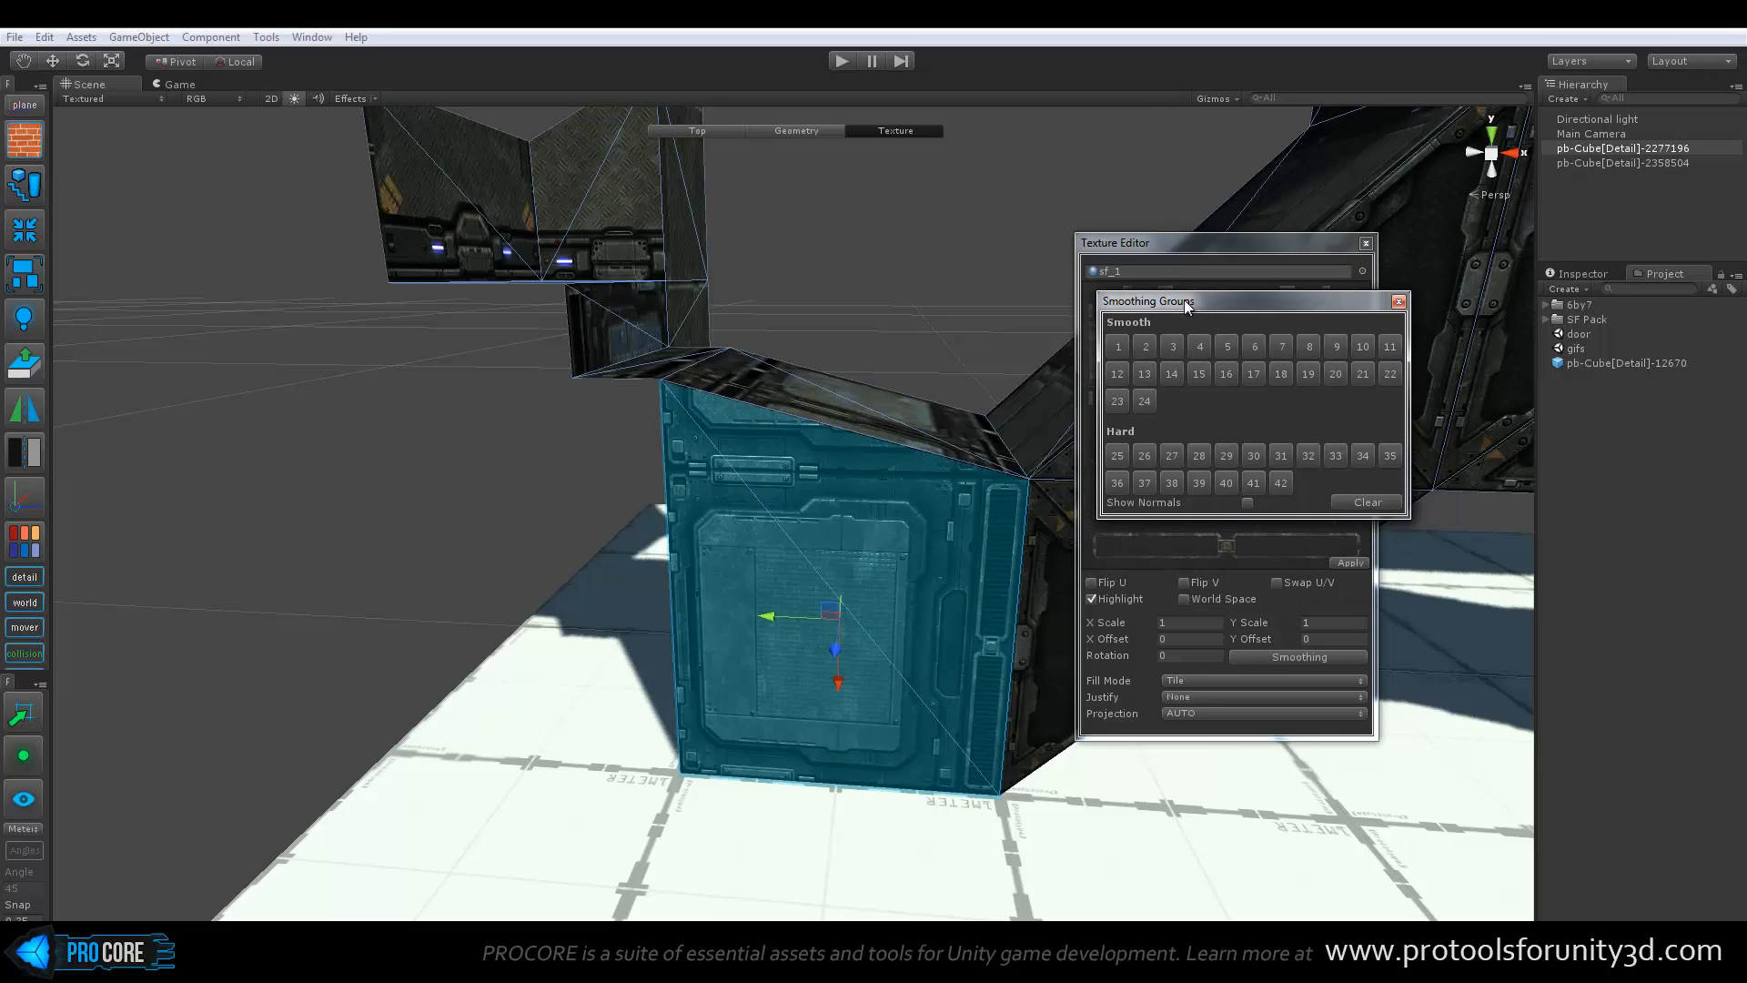
Close the Smoothing Groups and Texture Editor windows and return to the Top edit level with nothing selected
left_click_drag(904, 342, 815, 446, "alt")
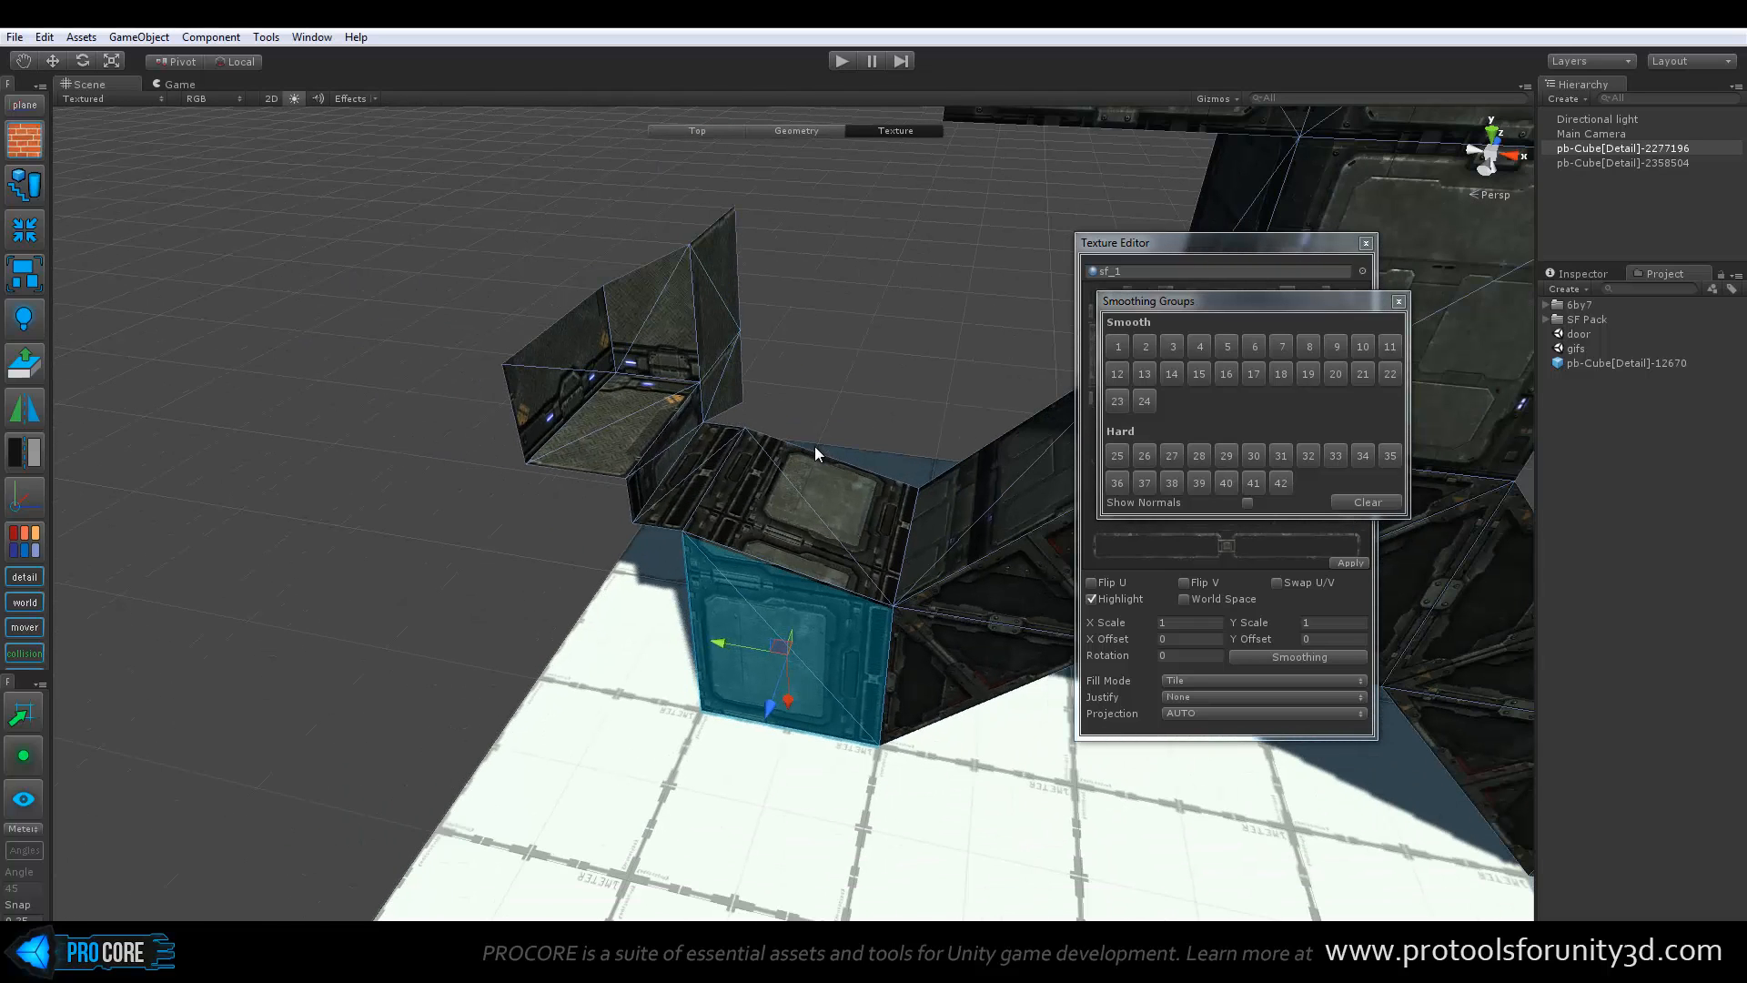
left_click(1398, 302)
left_click(1366, 244)
left_click_drag(851, 312, 874, 401, "alt")
left_click(164, 229)
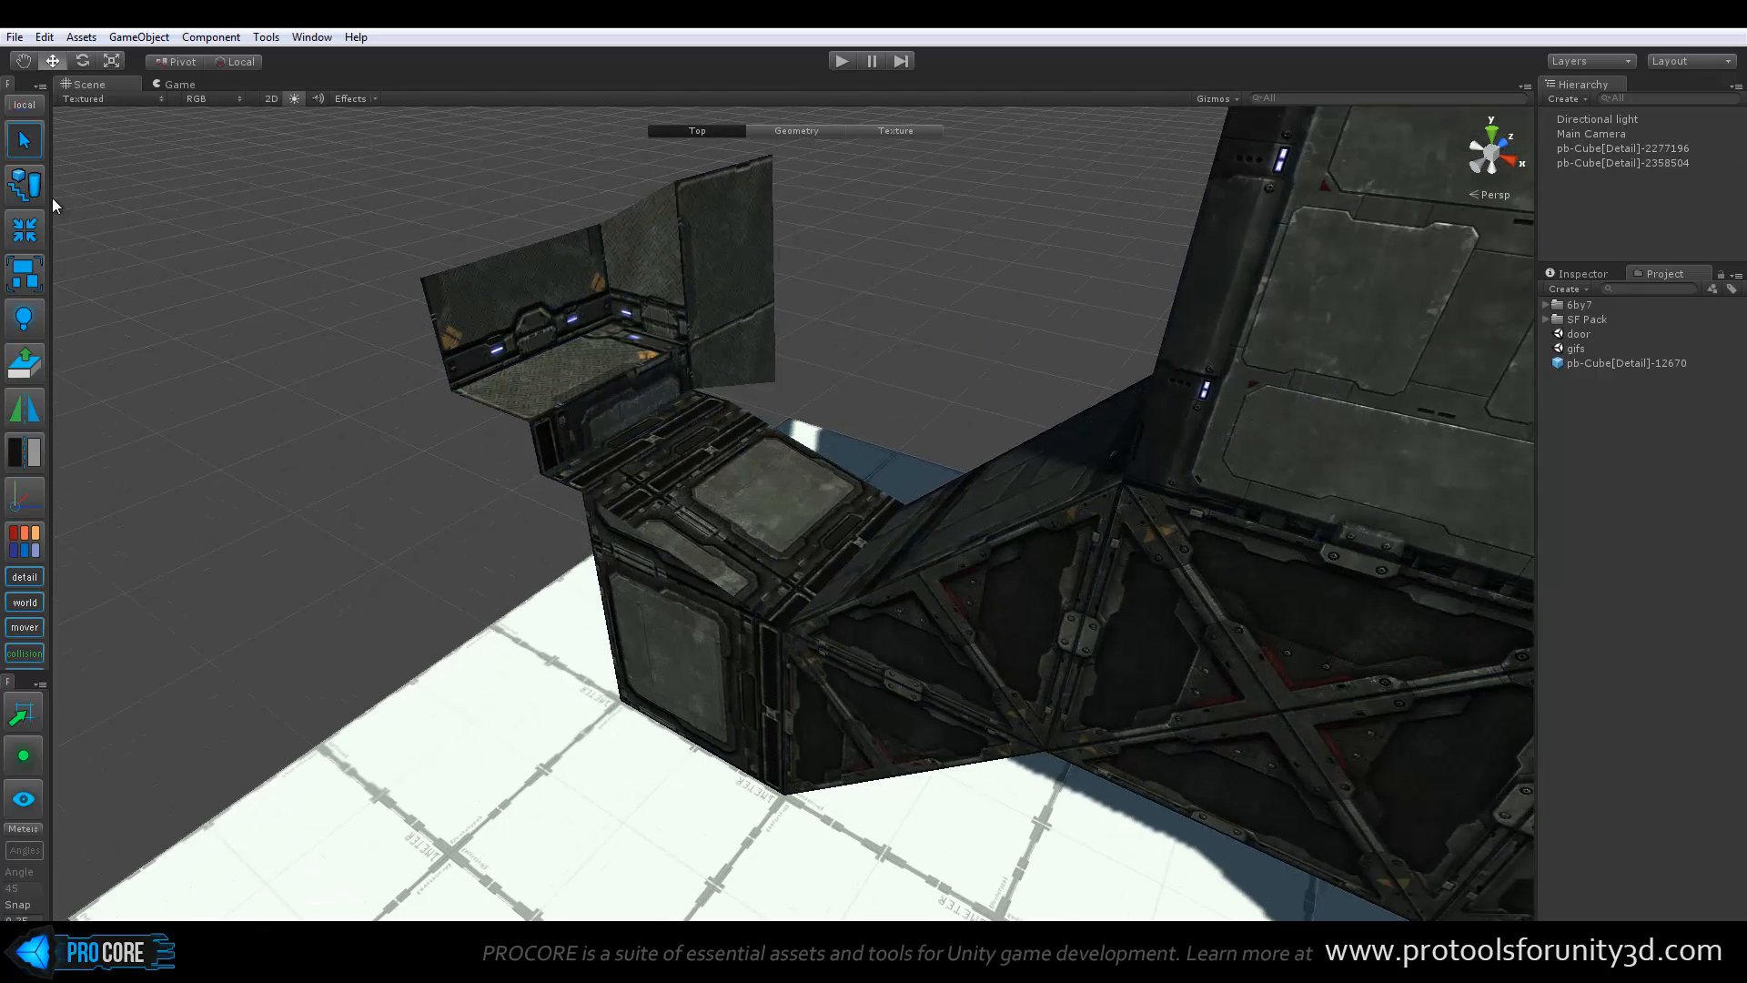
Start a Stair preview with the Shape Tool and move it to the near corner of the white floor
left_click_drag(648, 336, 651, 384, "alt")
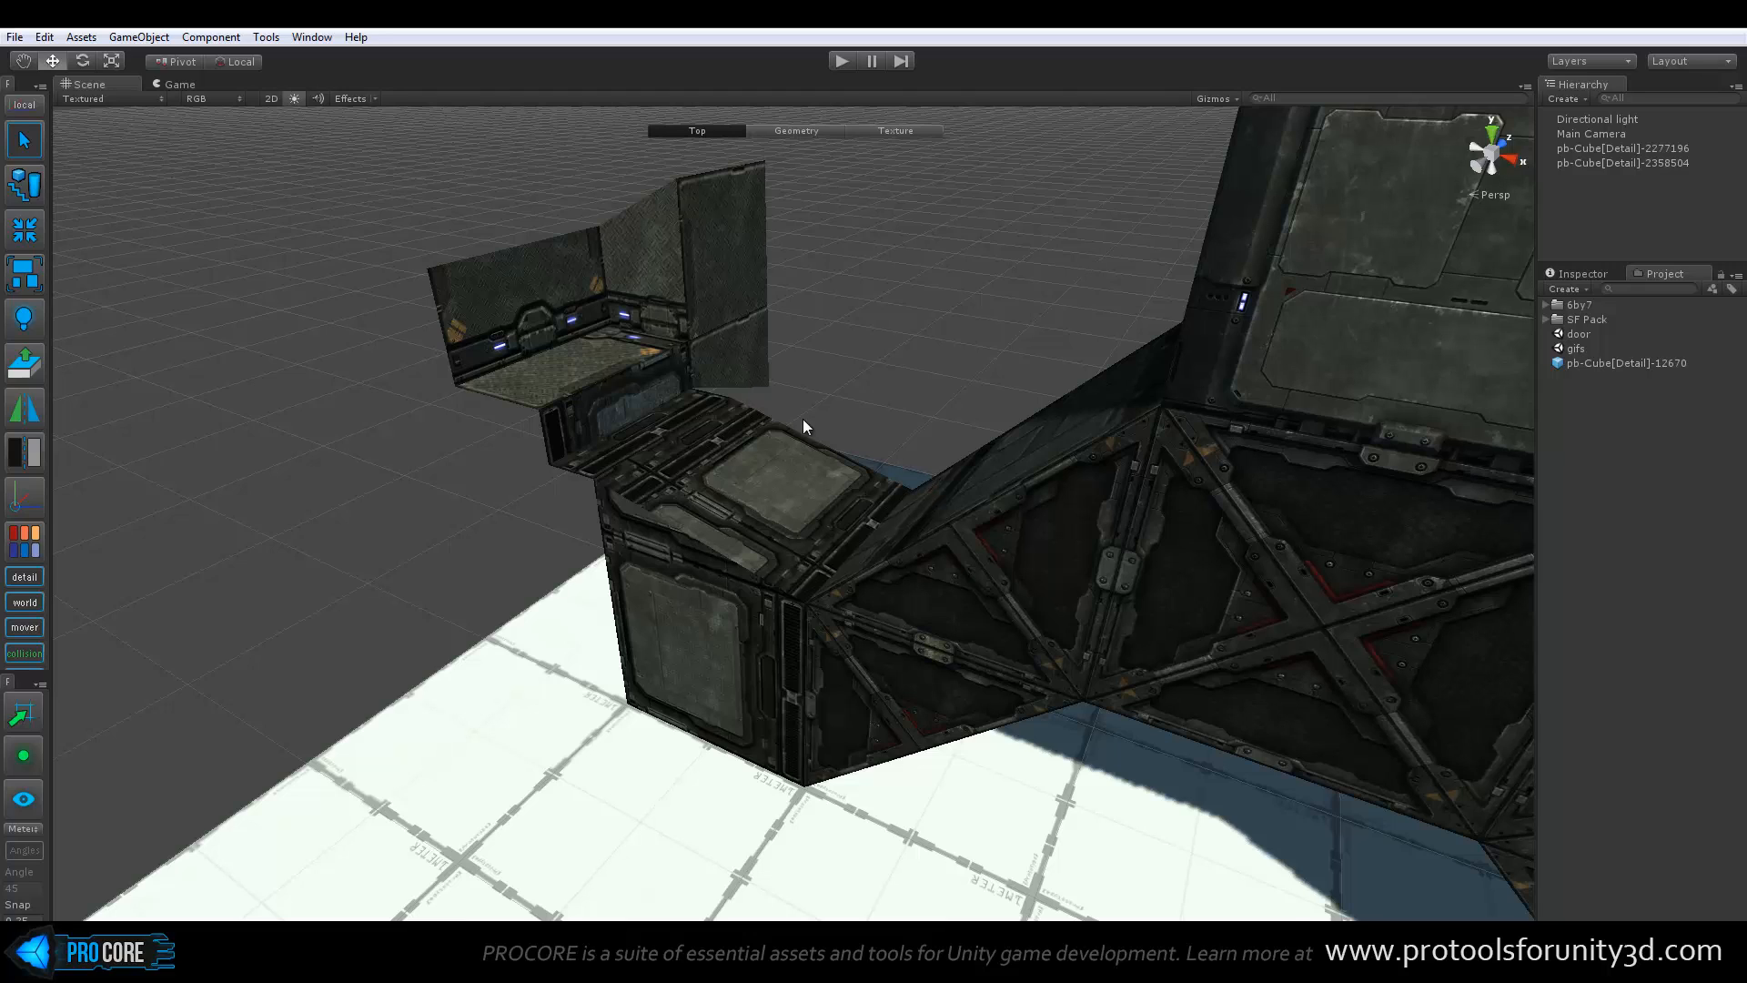
left_click_drag(601, 500, 521, 472, "alt")
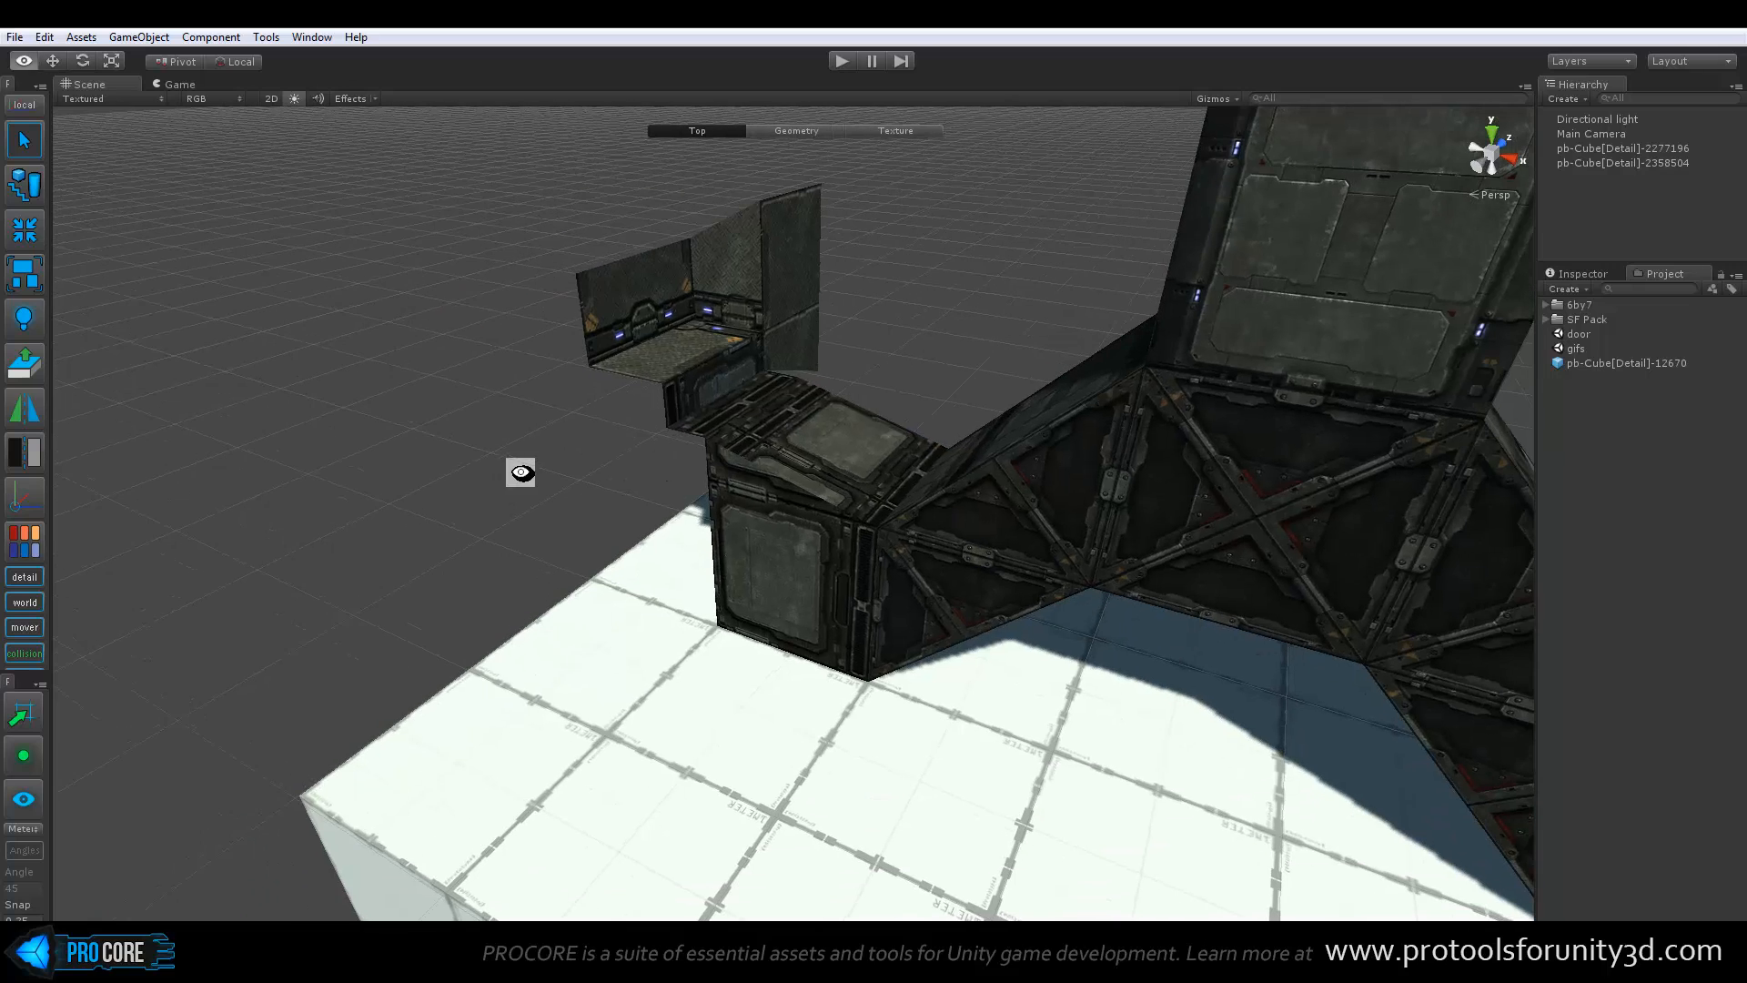
left_click(20, 187)
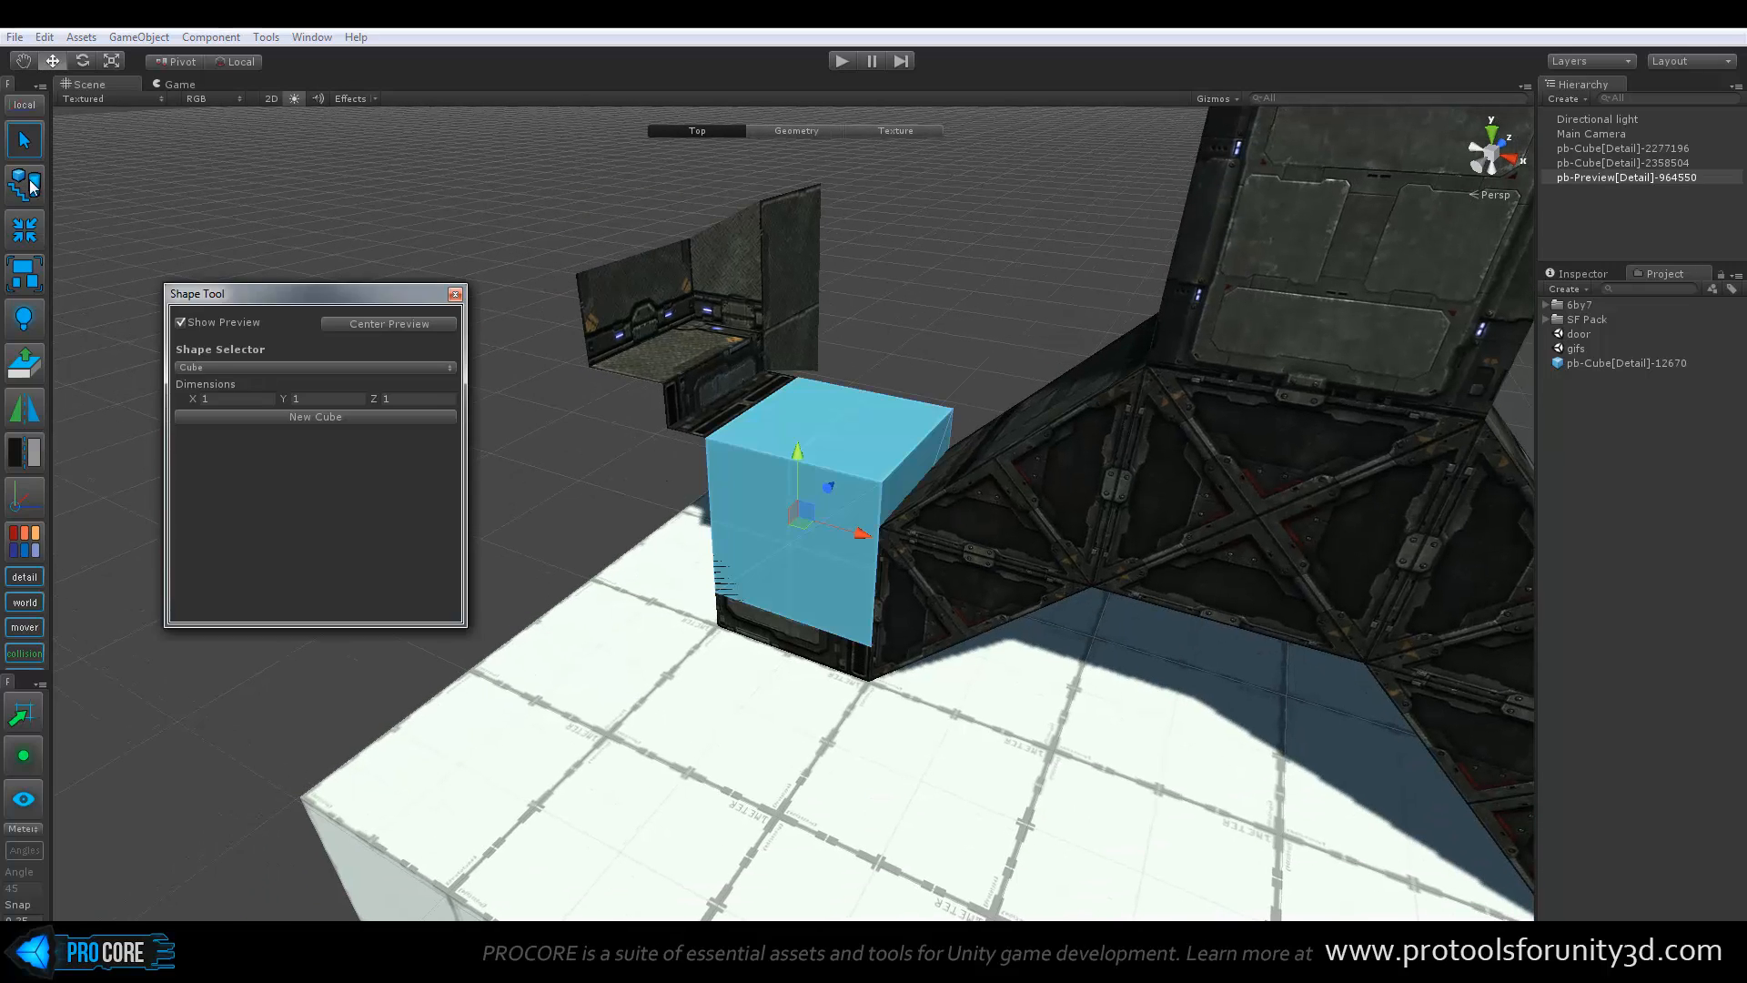
left_click_drag(292, 295, 248, 275)
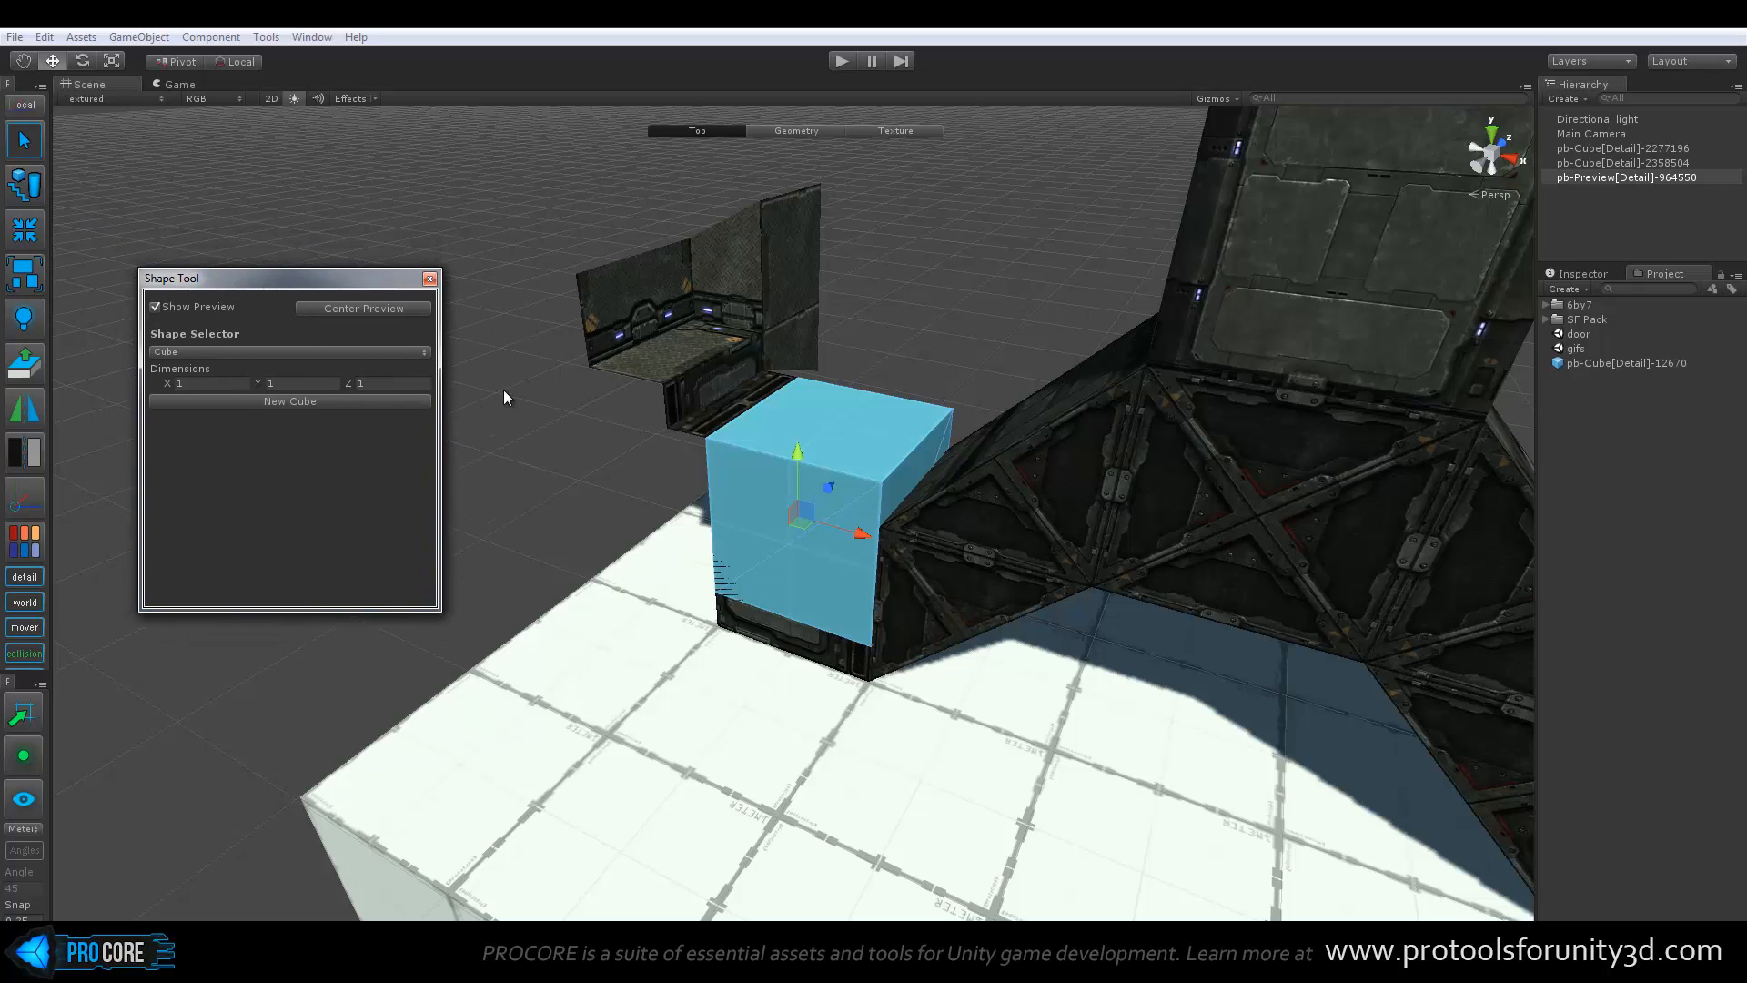
left_click(373, 351)
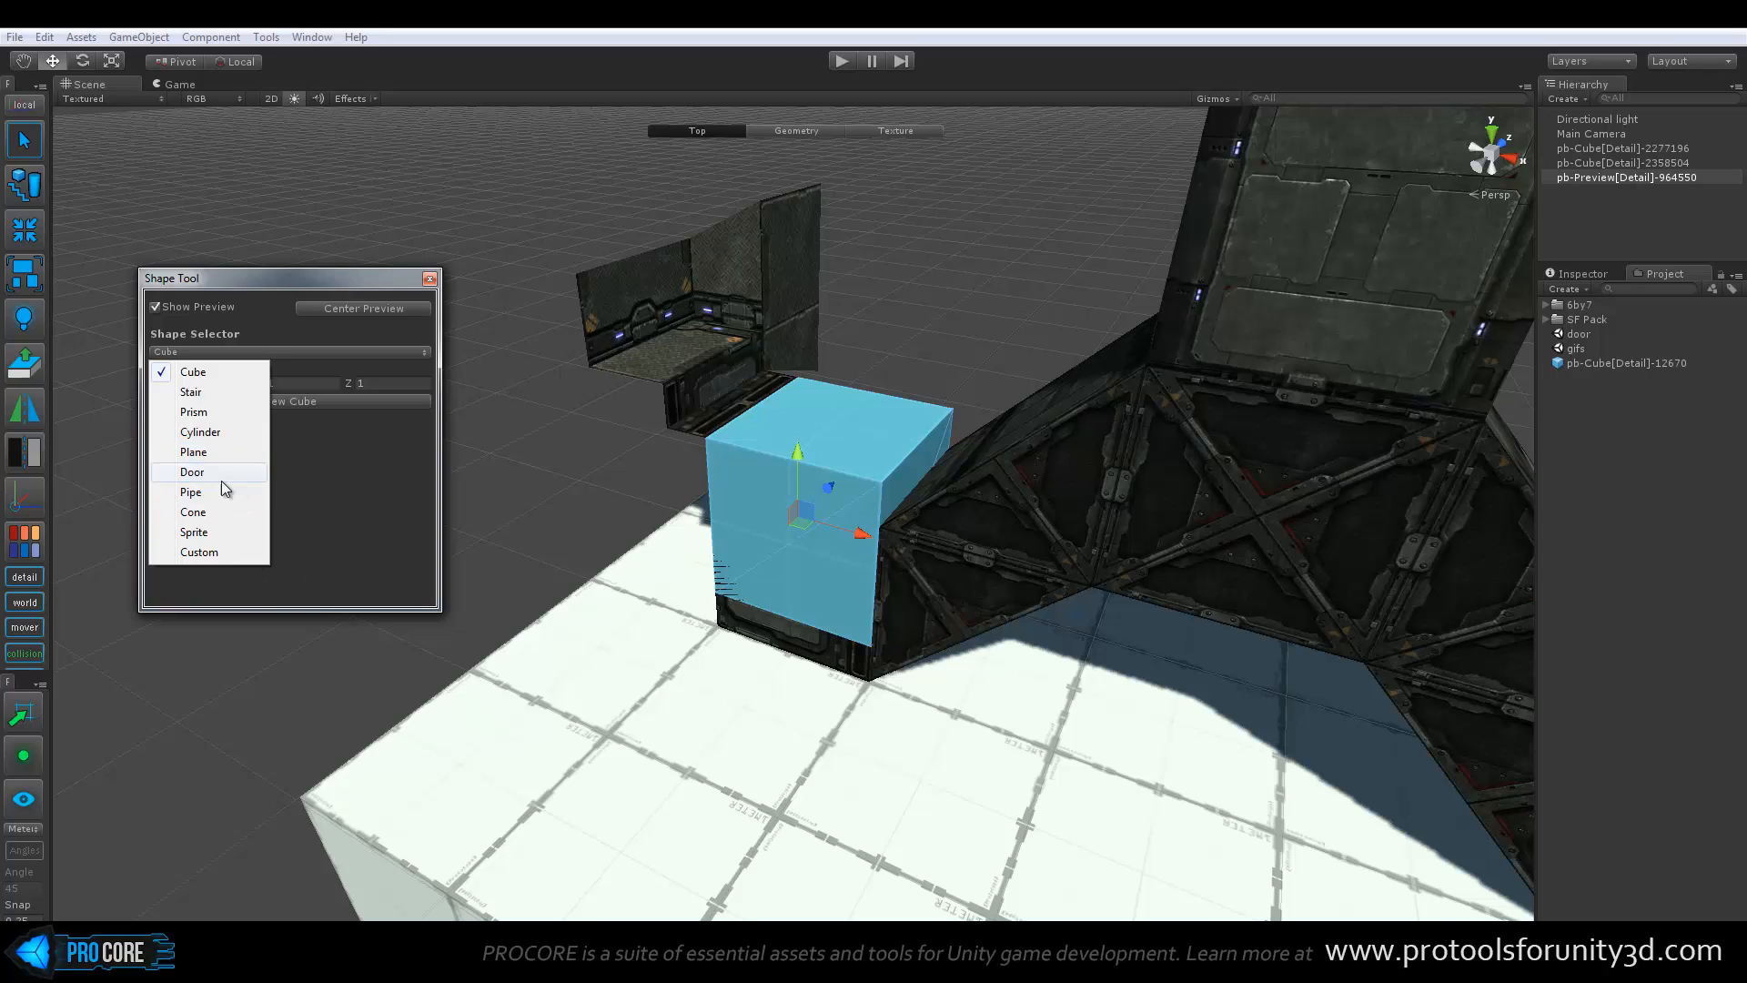
left_click(219, 393)
middle_click_drag(619, 409, 782, 446)
scroll(819, 483, "down", 3)
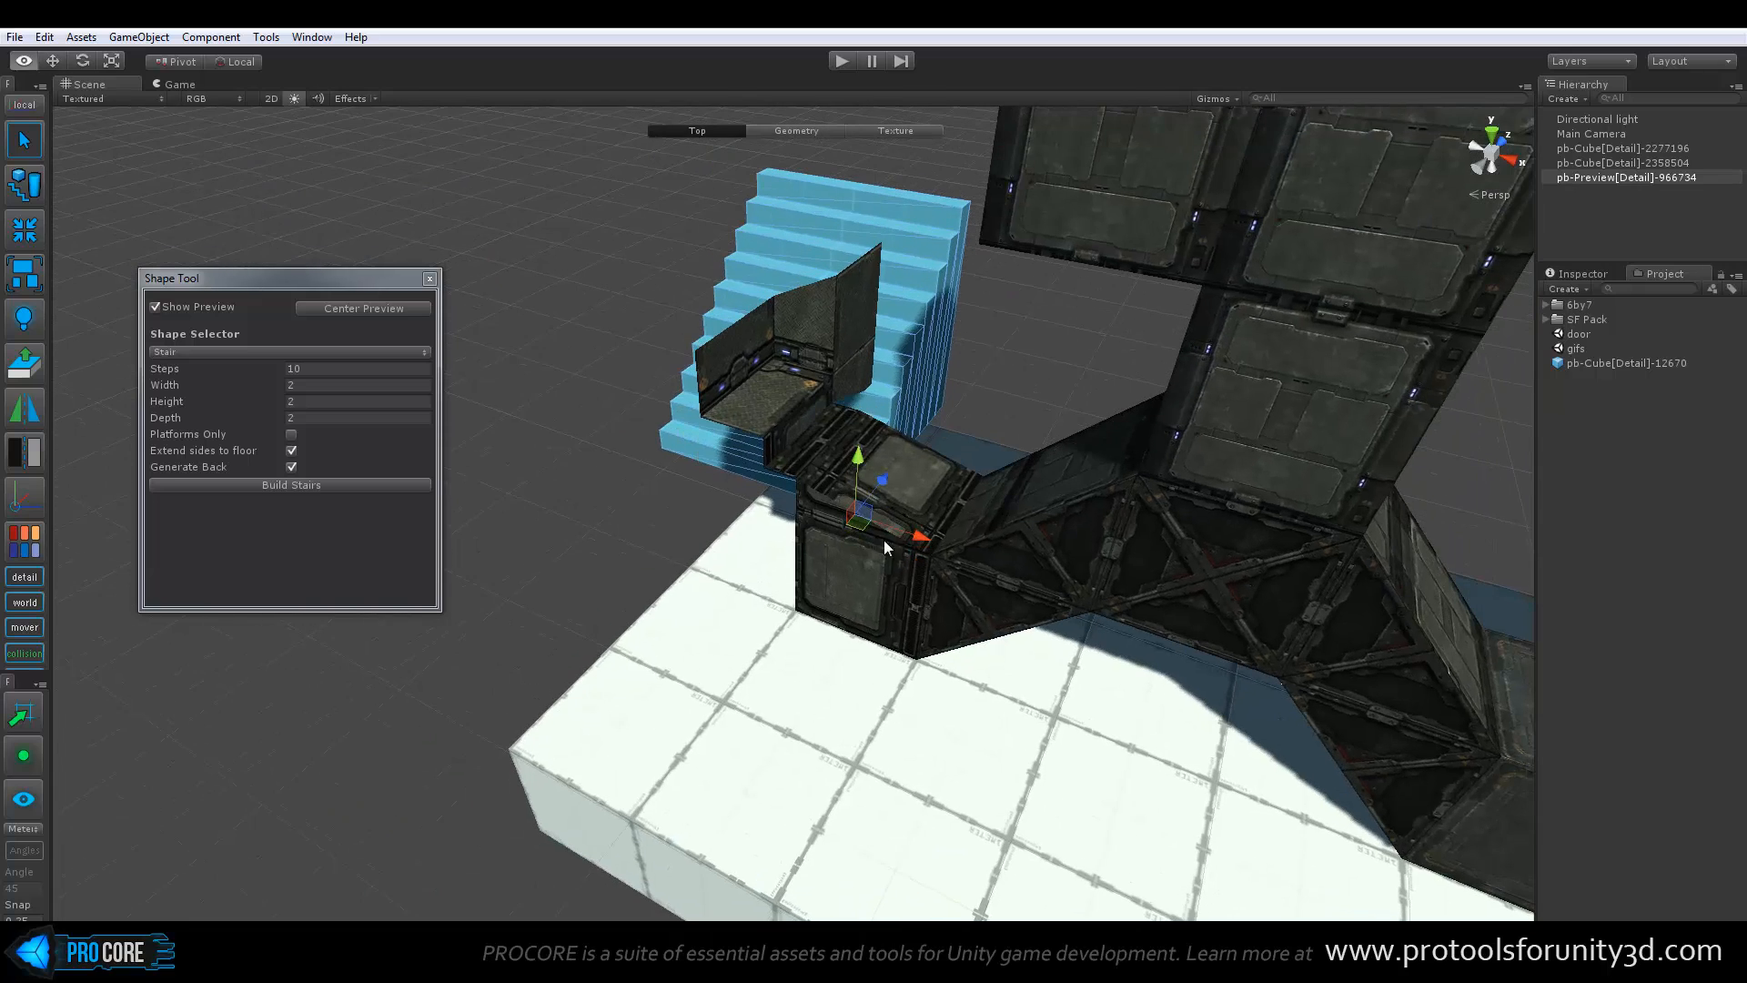
left_click_drag(858, 535, 651, 803)
left_click_drag(819, 668, 887, 548, "alt")
Set the stair preview to 11 steps, width 2.48, height 2.62 and depth 2.97
left_click(309, 369)
type("12")
left_click_drag(286, 369, 305, 428)
Try the stair preview's Platforms Only, Extend sides to floor and Generate Back options, ending with Platforms Only enabled
left_click(293, 434)
left_click(293, 434)
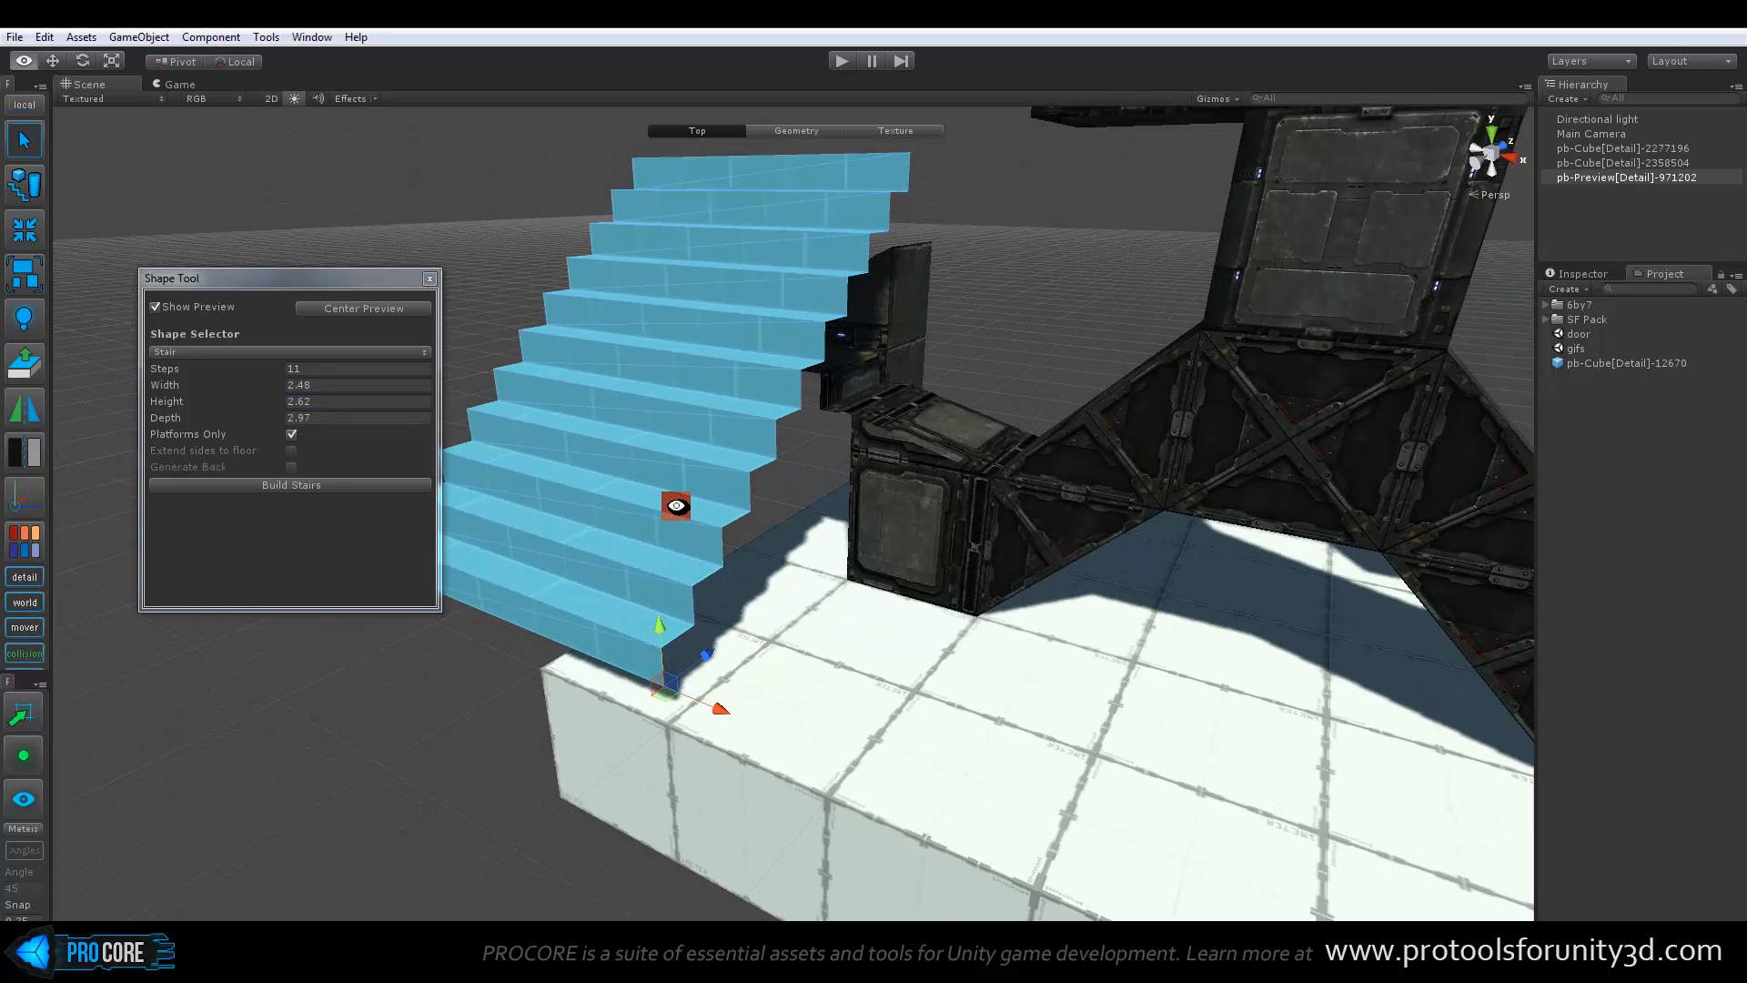
left_click(291, 451)
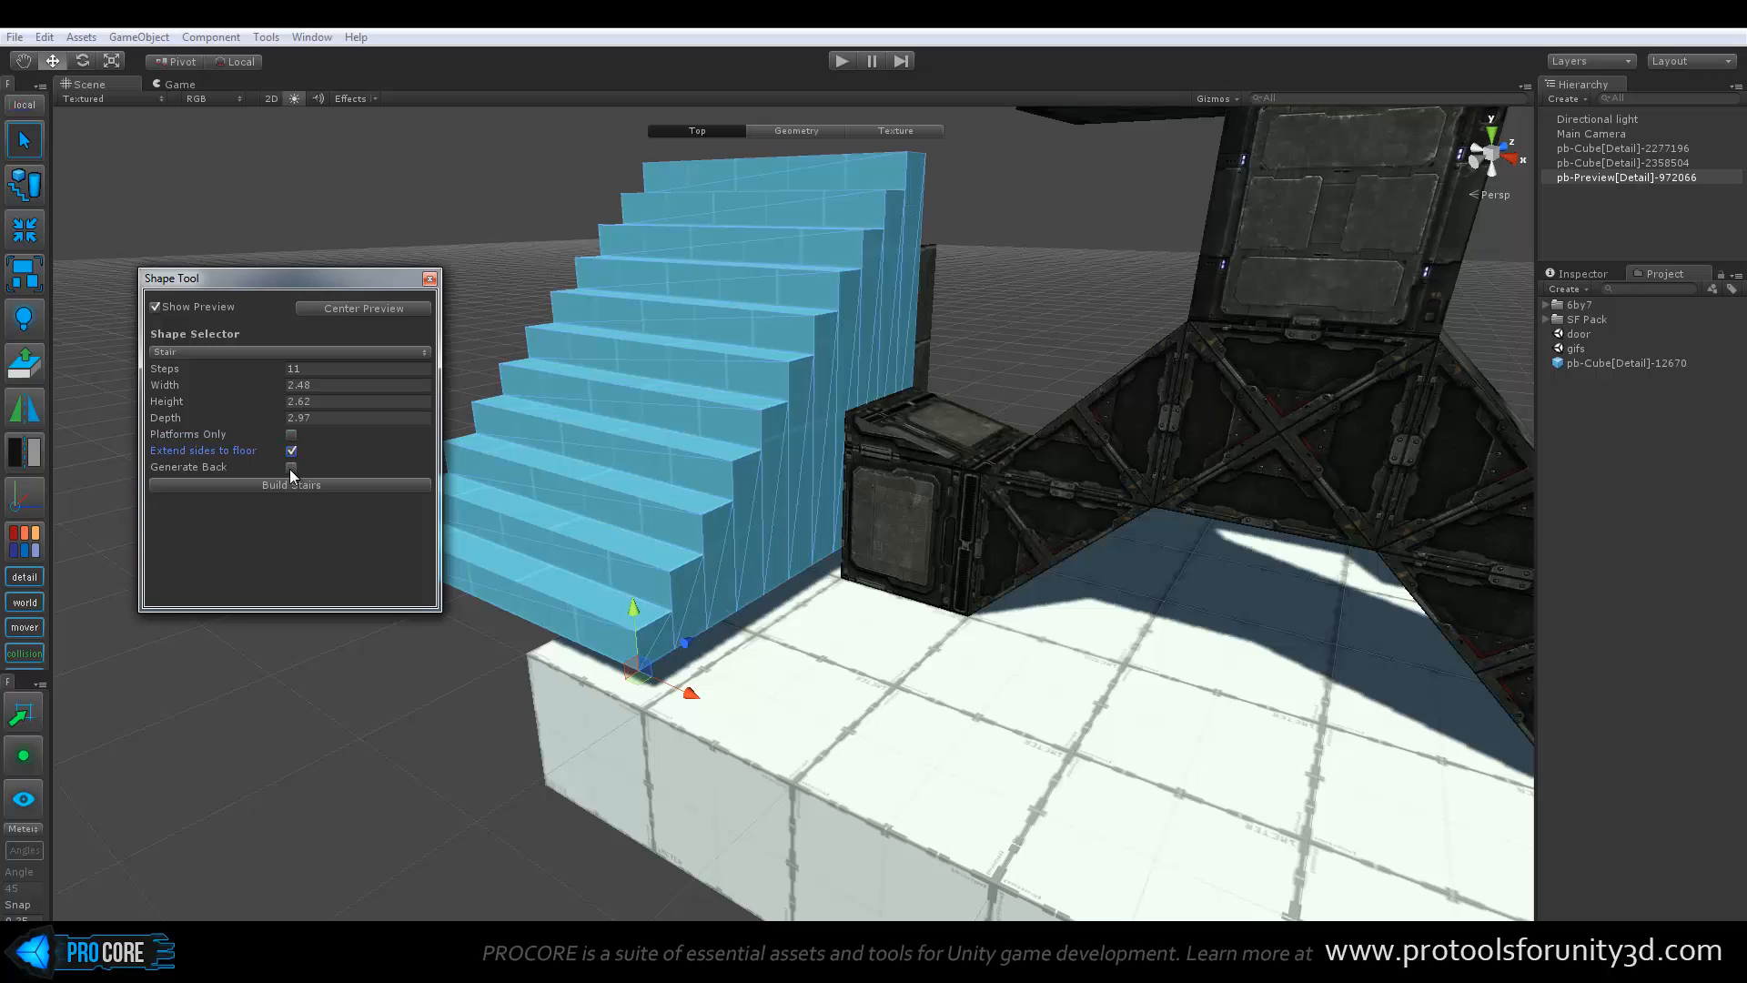
left_click(292, 466)
left_click(291, 434)
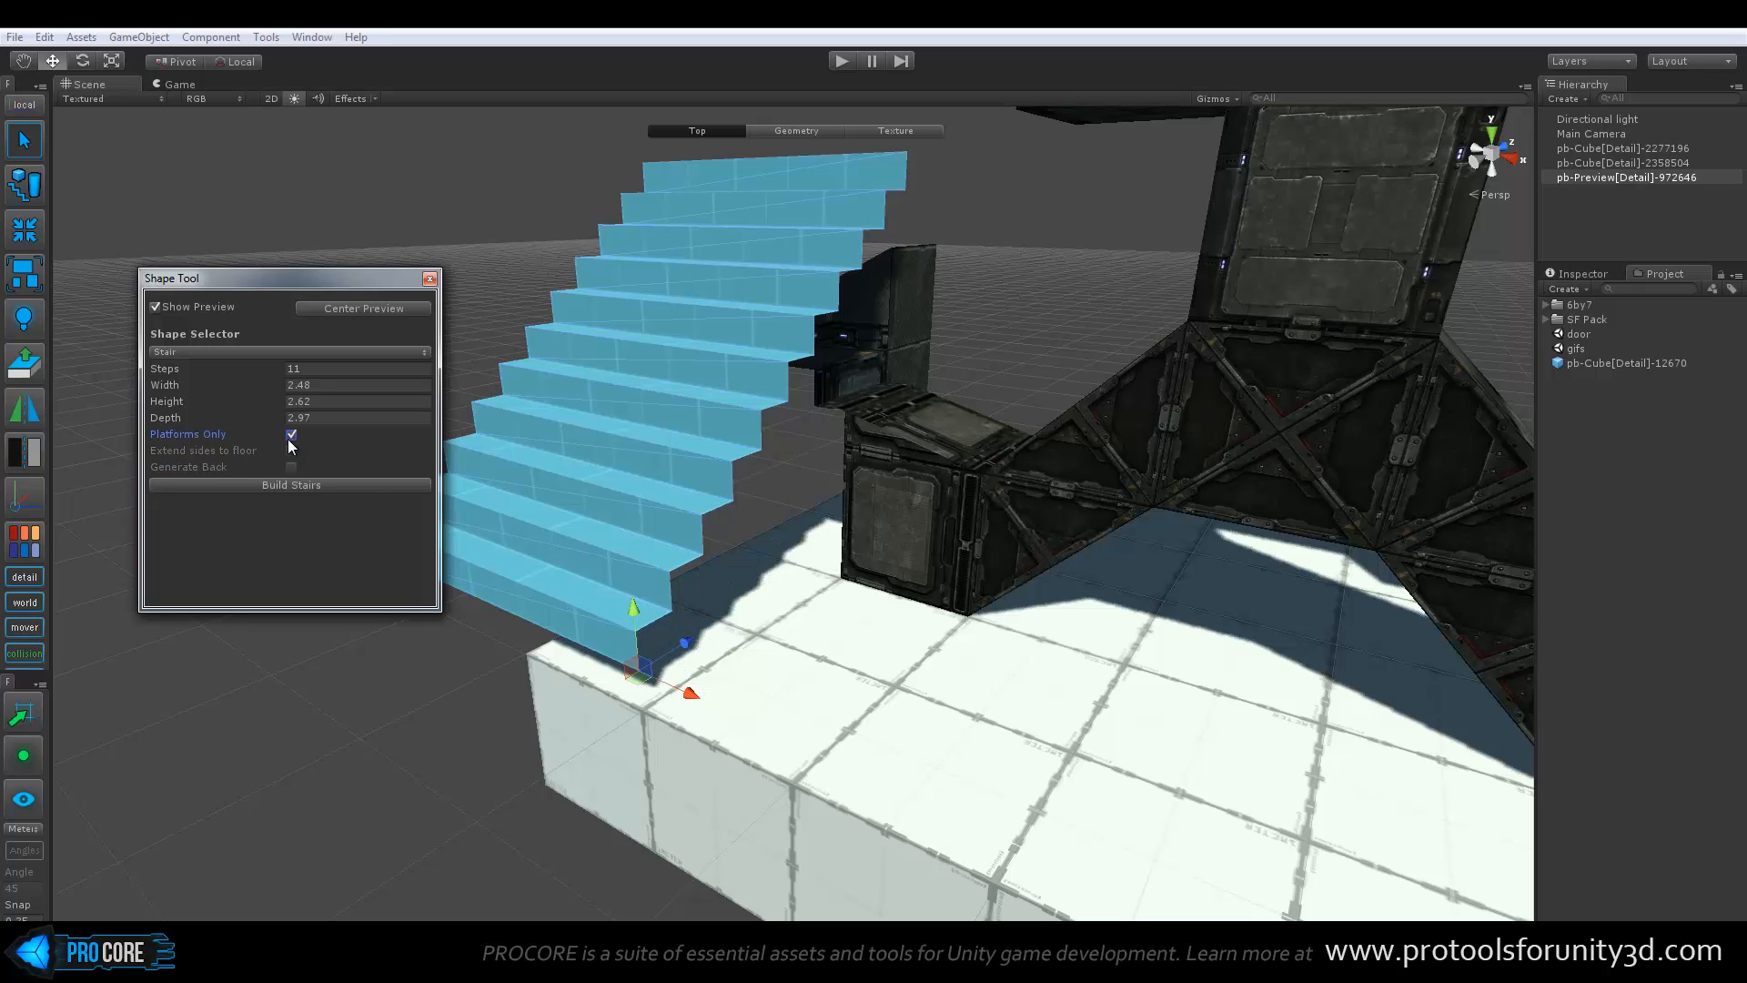
Switch the shape preview to Pipe with radius 1.02, height 2.38 and thickness 0.36
left_click(296, 349)
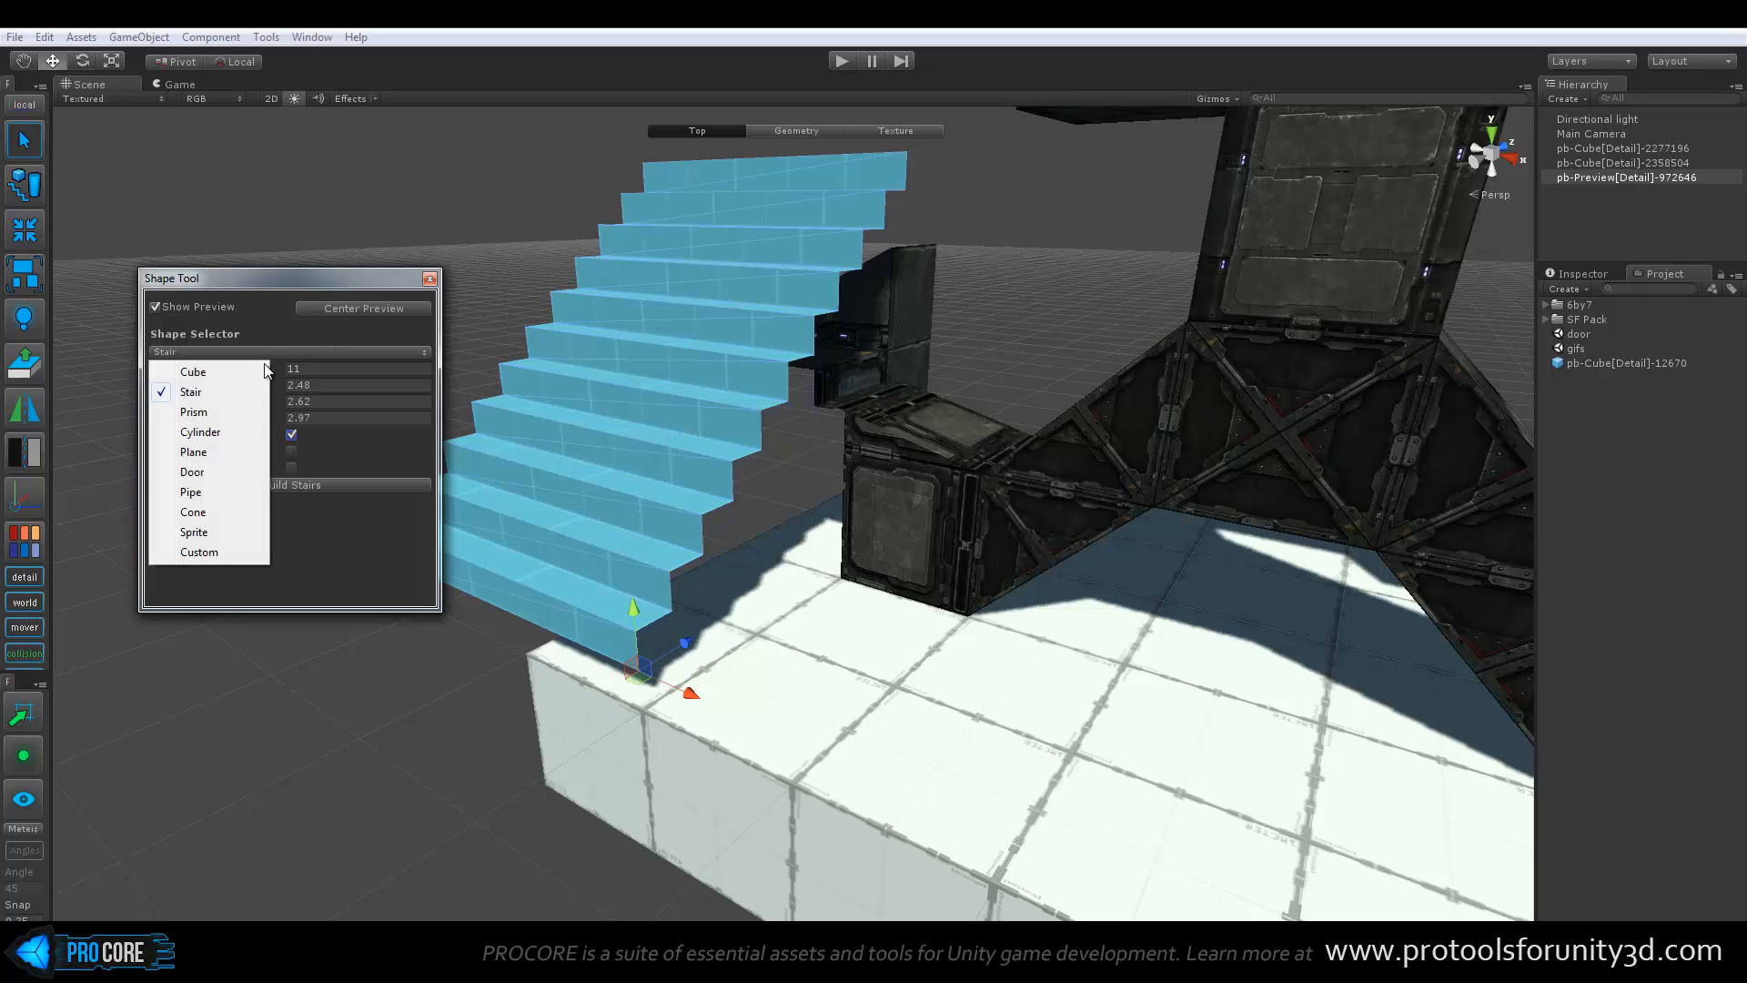
left_click(191, 492)
middle_click_drag(570, 421, 702, 428)
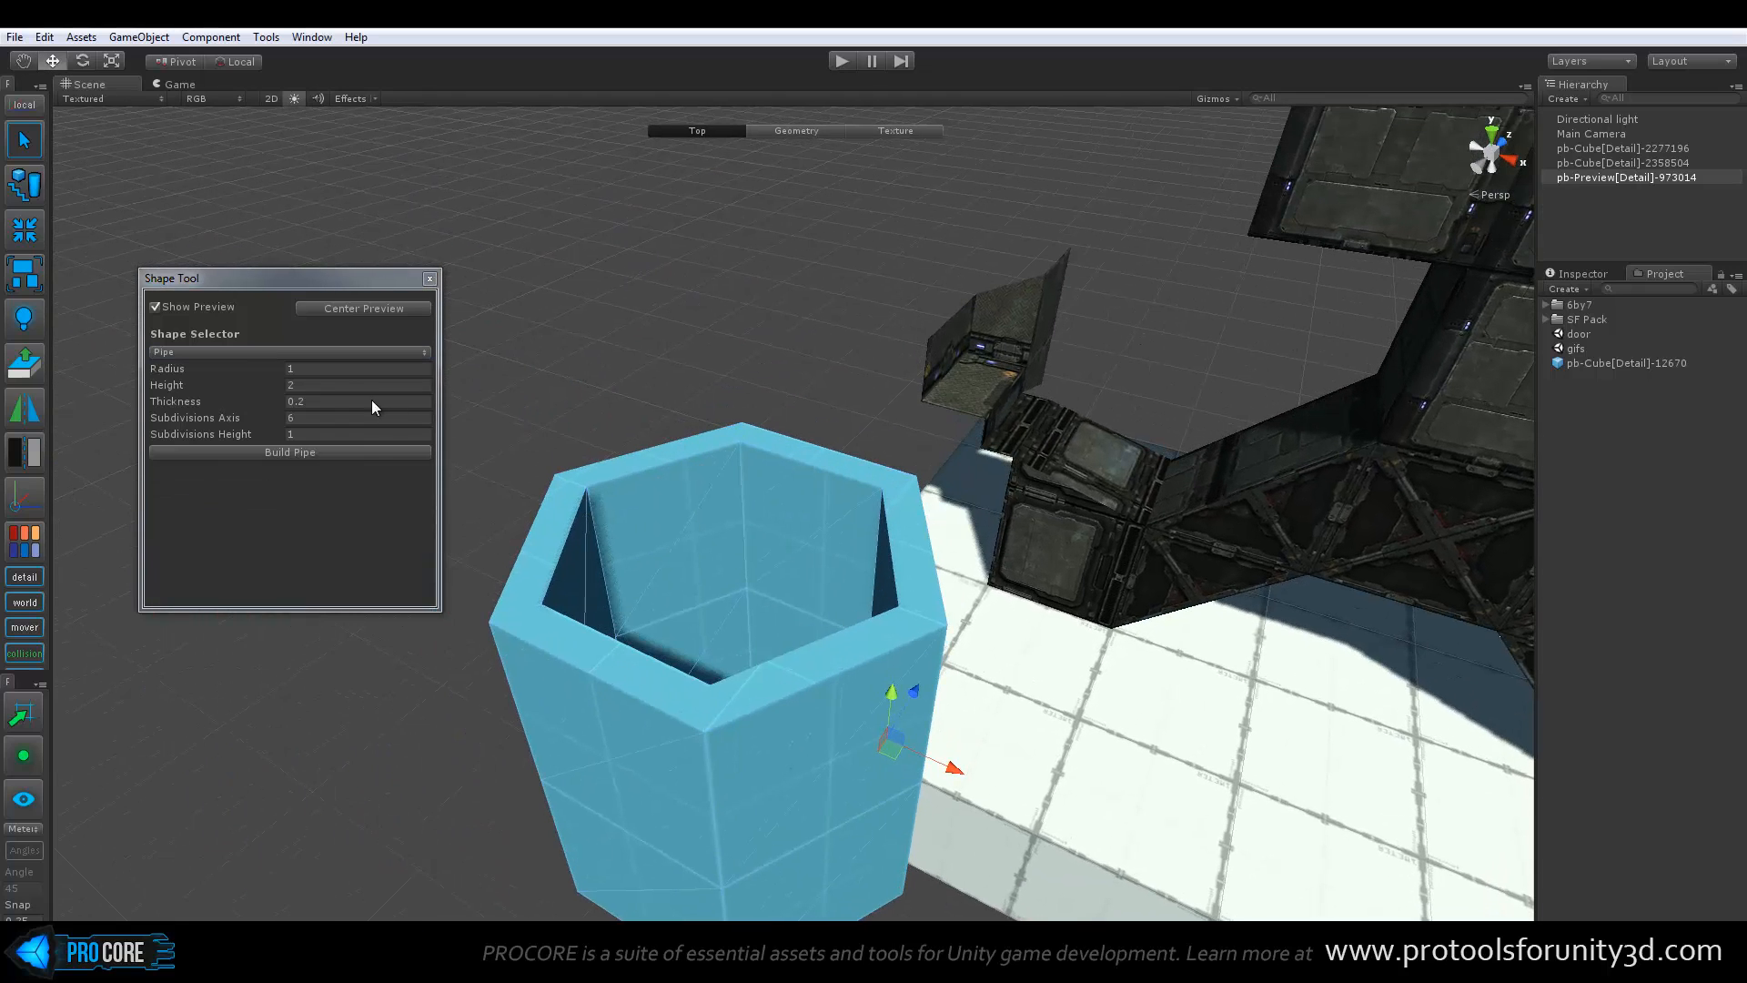
left_click_drag(282, 372, 293, 401)
left_click(280, 386)
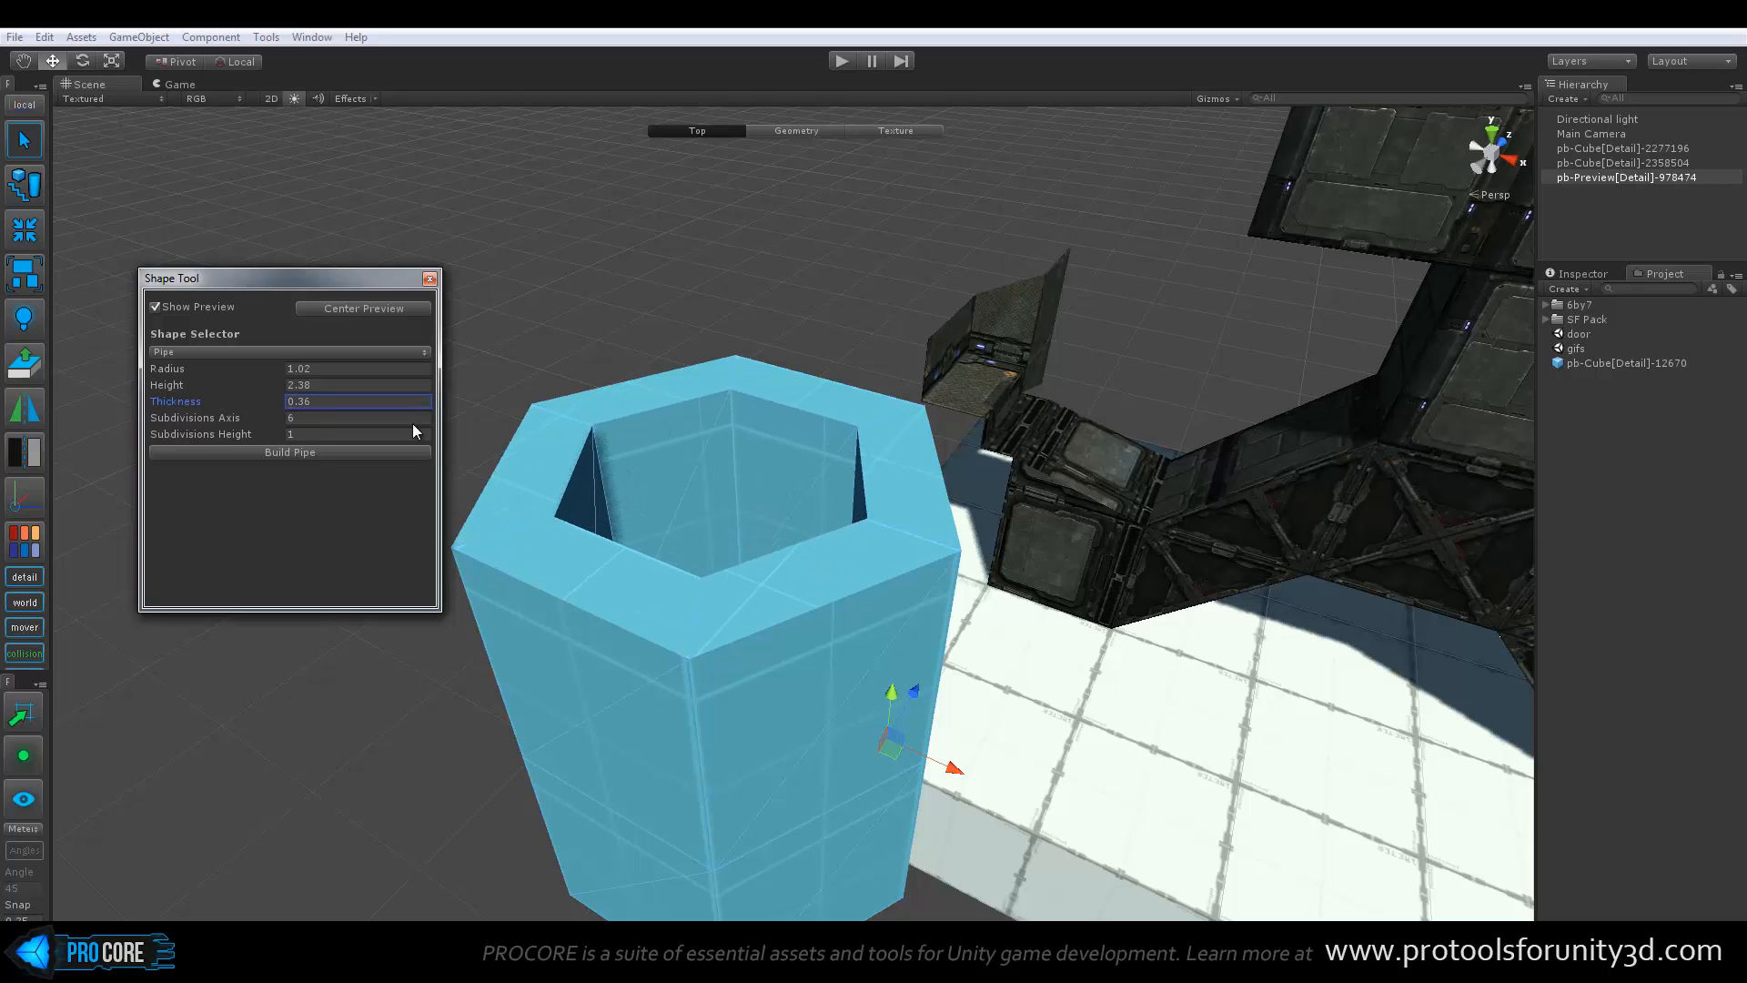
Close the Shape Tool without building the previewed pipe
left_click_drag(725, 471, 706, 484, "alt")
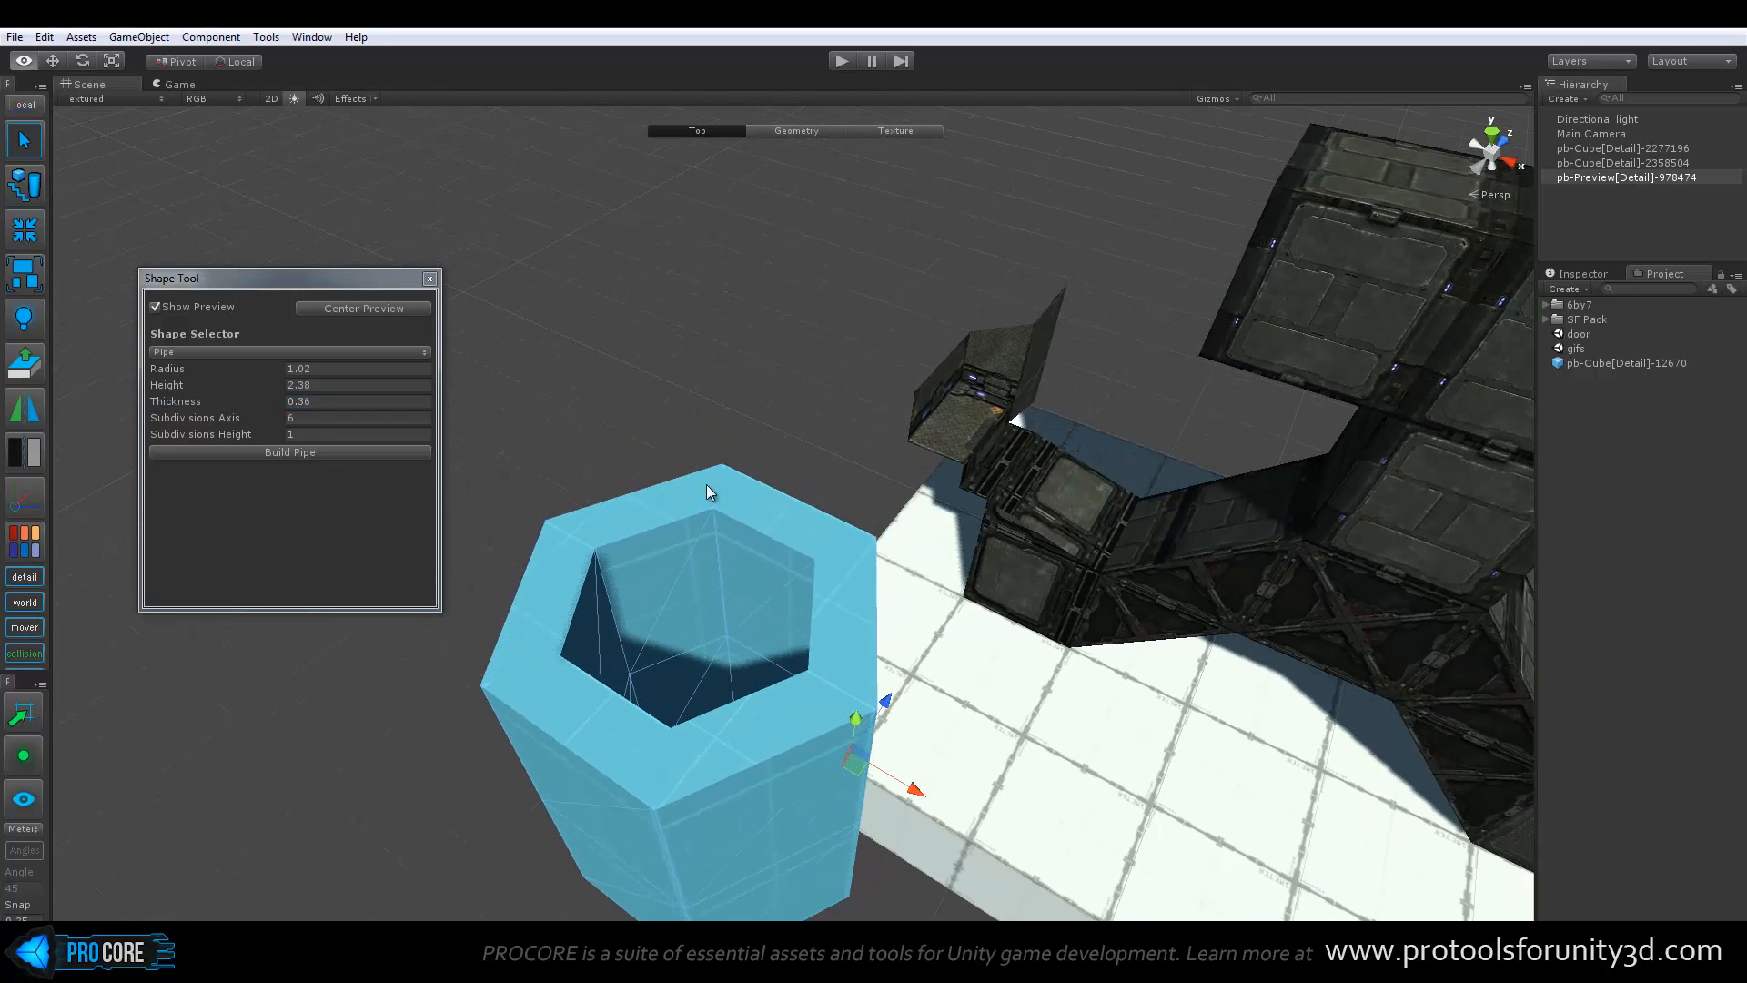
left_click(233, 351)
left_click(232, 349)
left_click(430, 278)
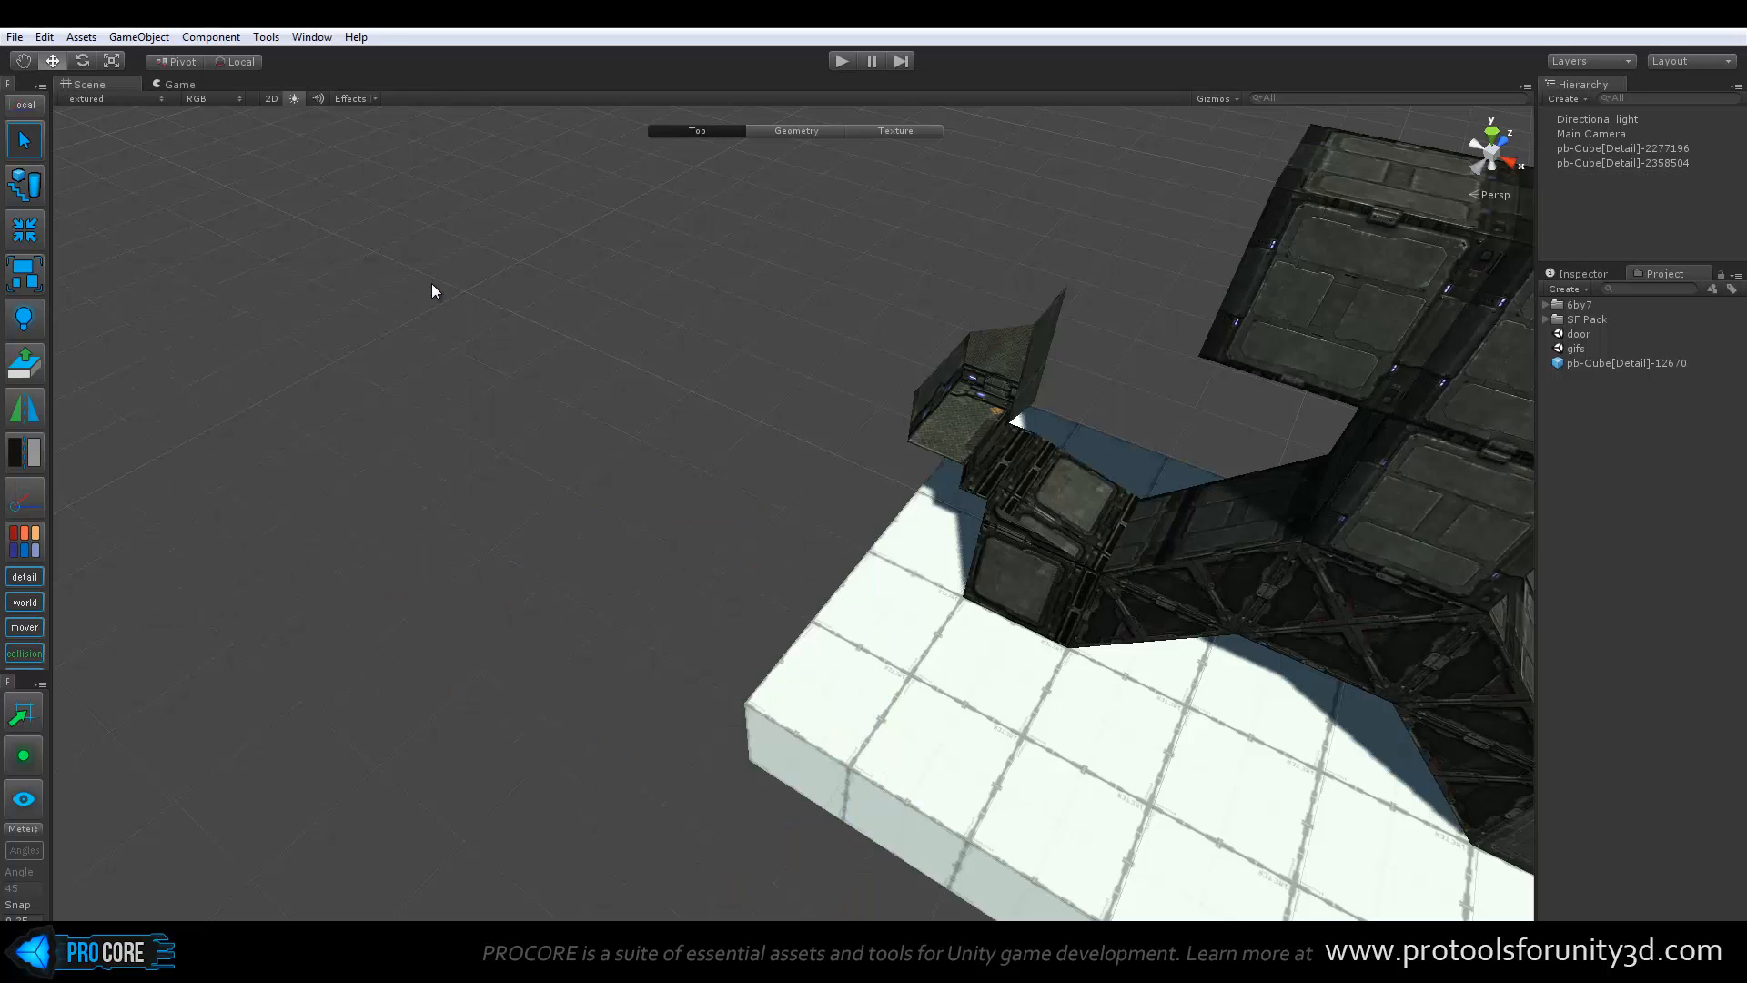
Create a new cube on the white floor and place a duplicate of it beside the original
left_click_drag(737, 526, 699, 455, "alt")
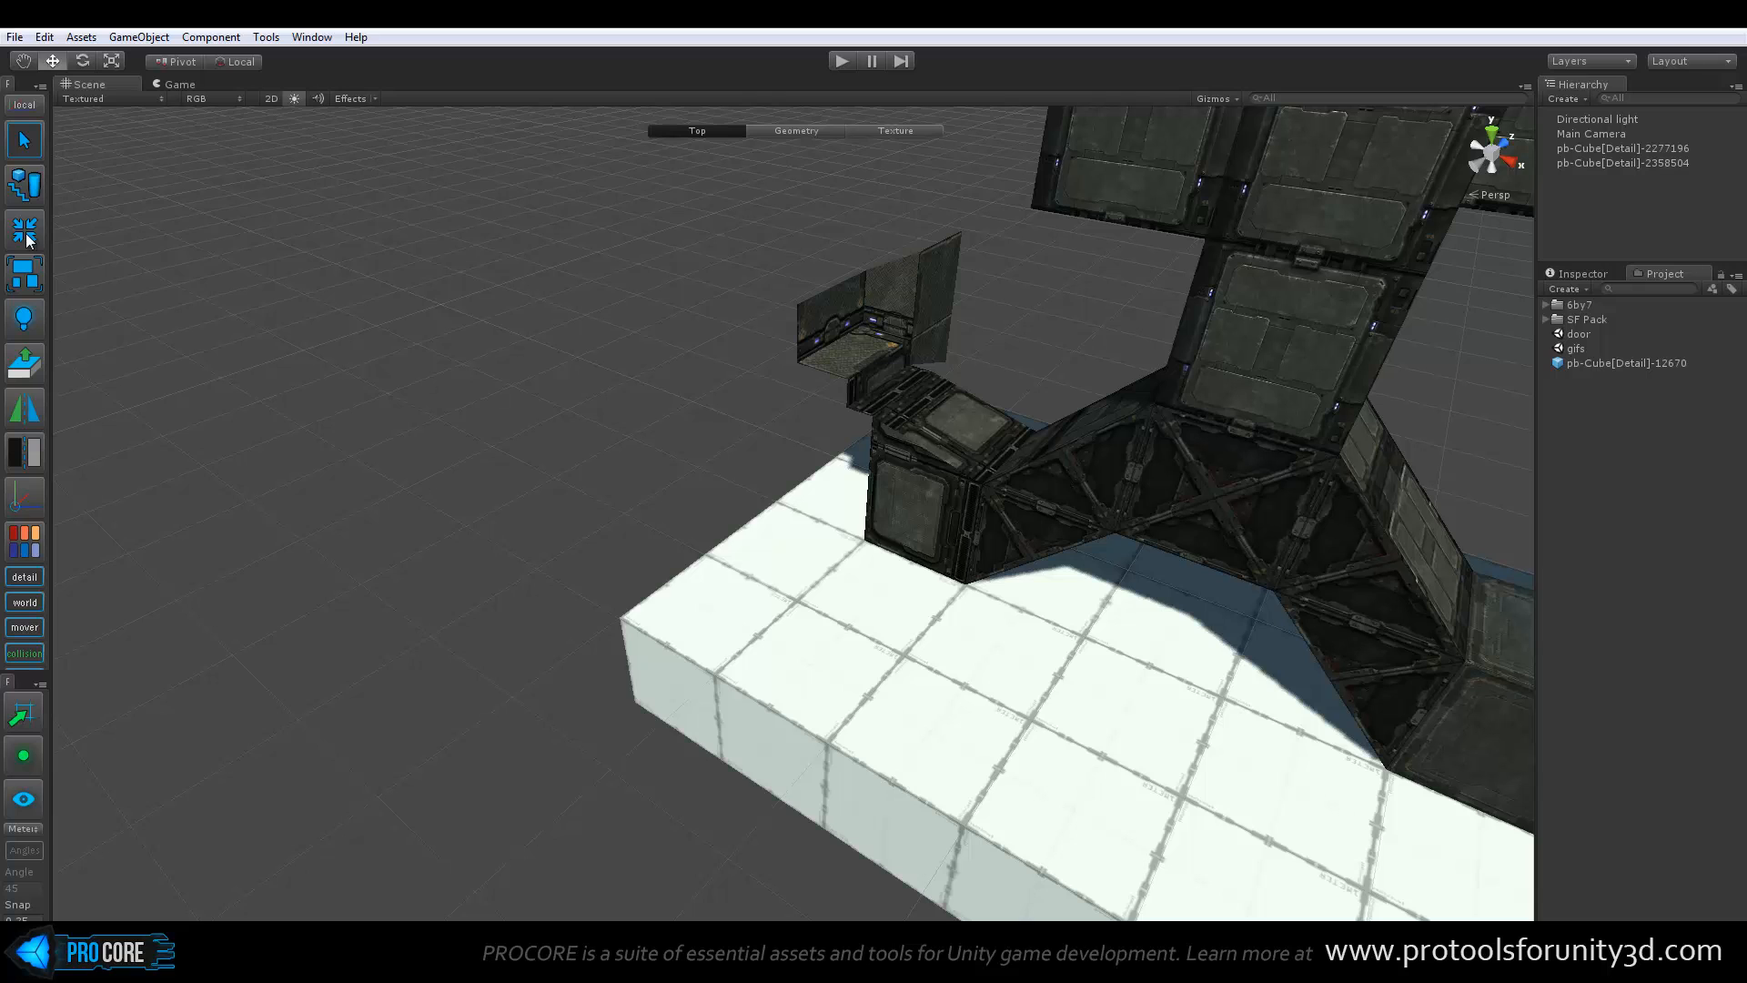
middle_click_drag(910, 657, 830, 576)
scroll(830, 576, "down", 3)
scroll(830, 576, "up", 4)
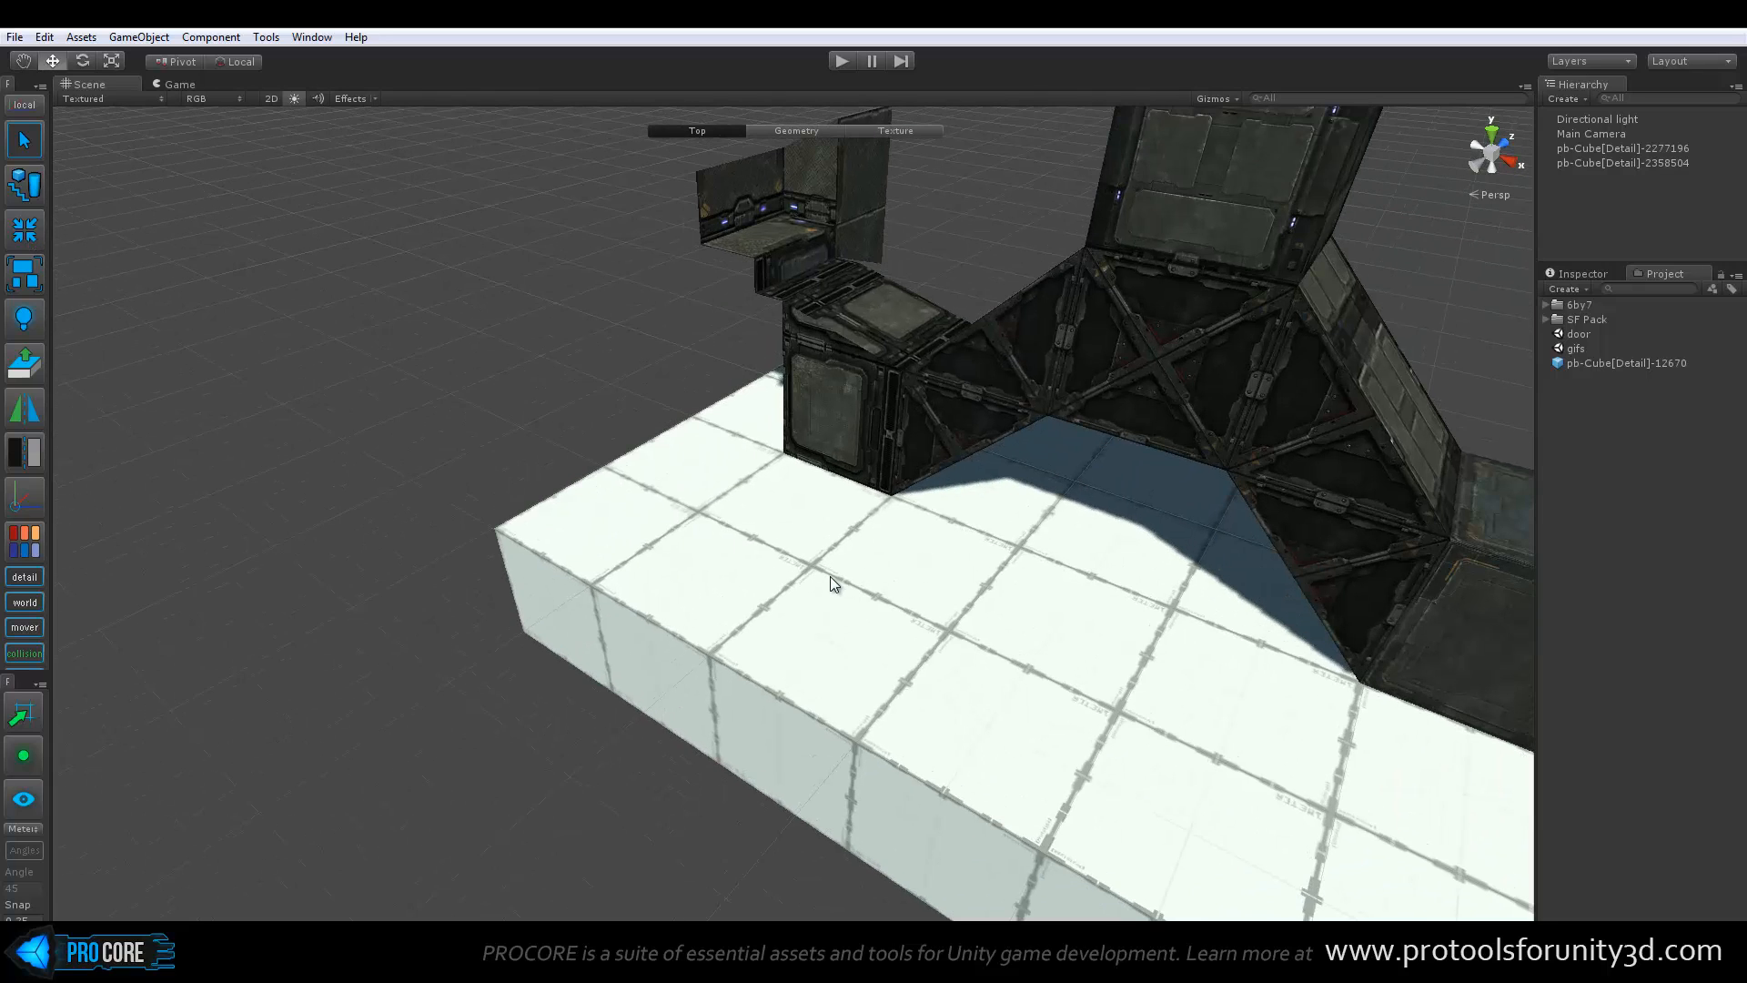
key("ctrl+k")
left_click_drag(778, 506, 710, 639)
key("ctrl+d")
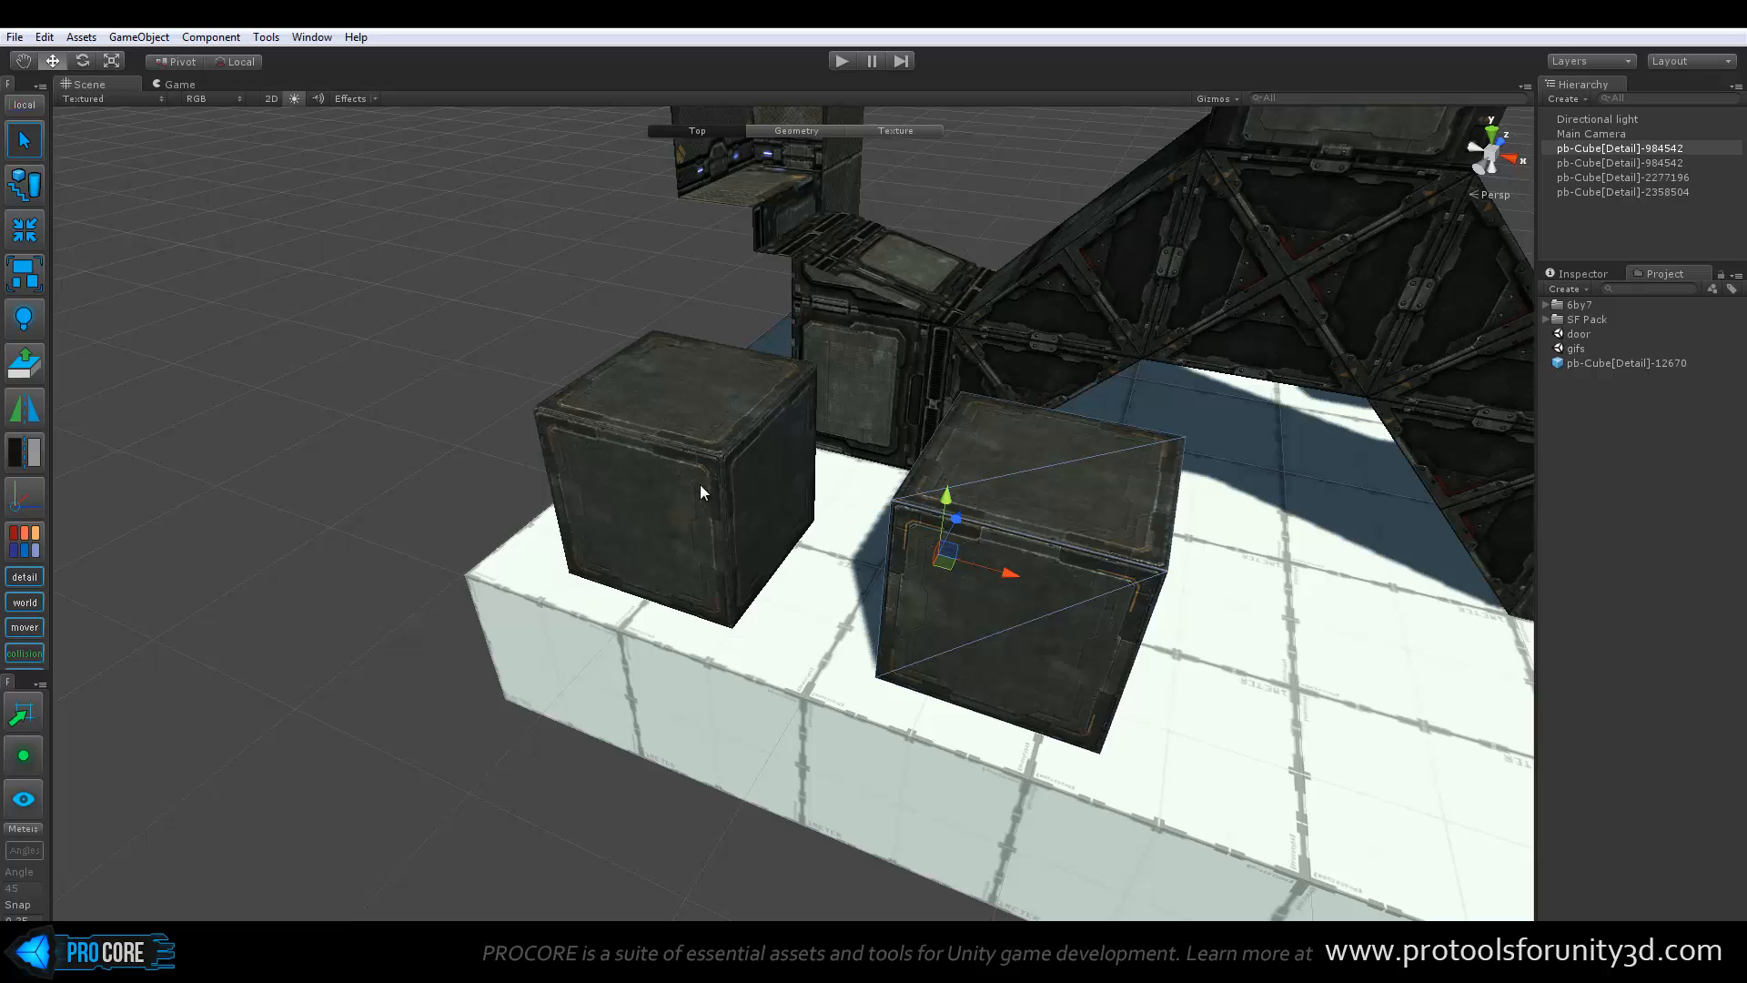
Merge the two cubes into one object with Merge Delete so the originals are removed
left_click(648, 457, "shift")
left_click(20, 231)
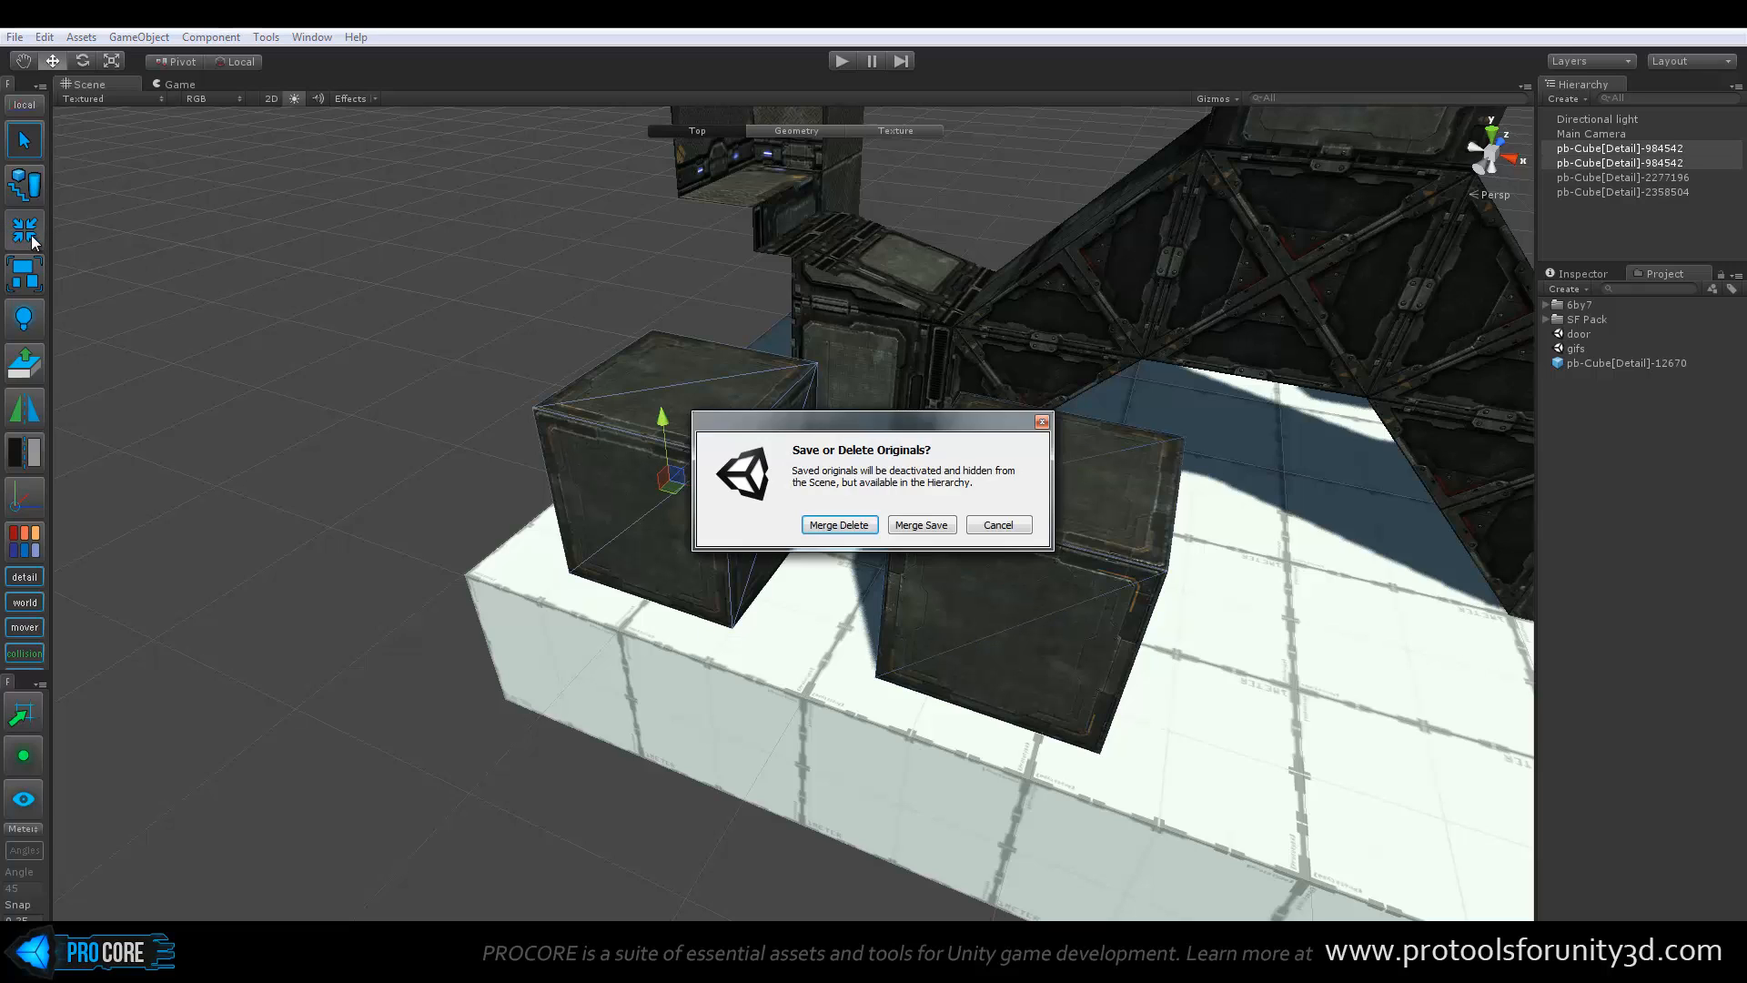
left_click_drag(871, 427, 878, 241)
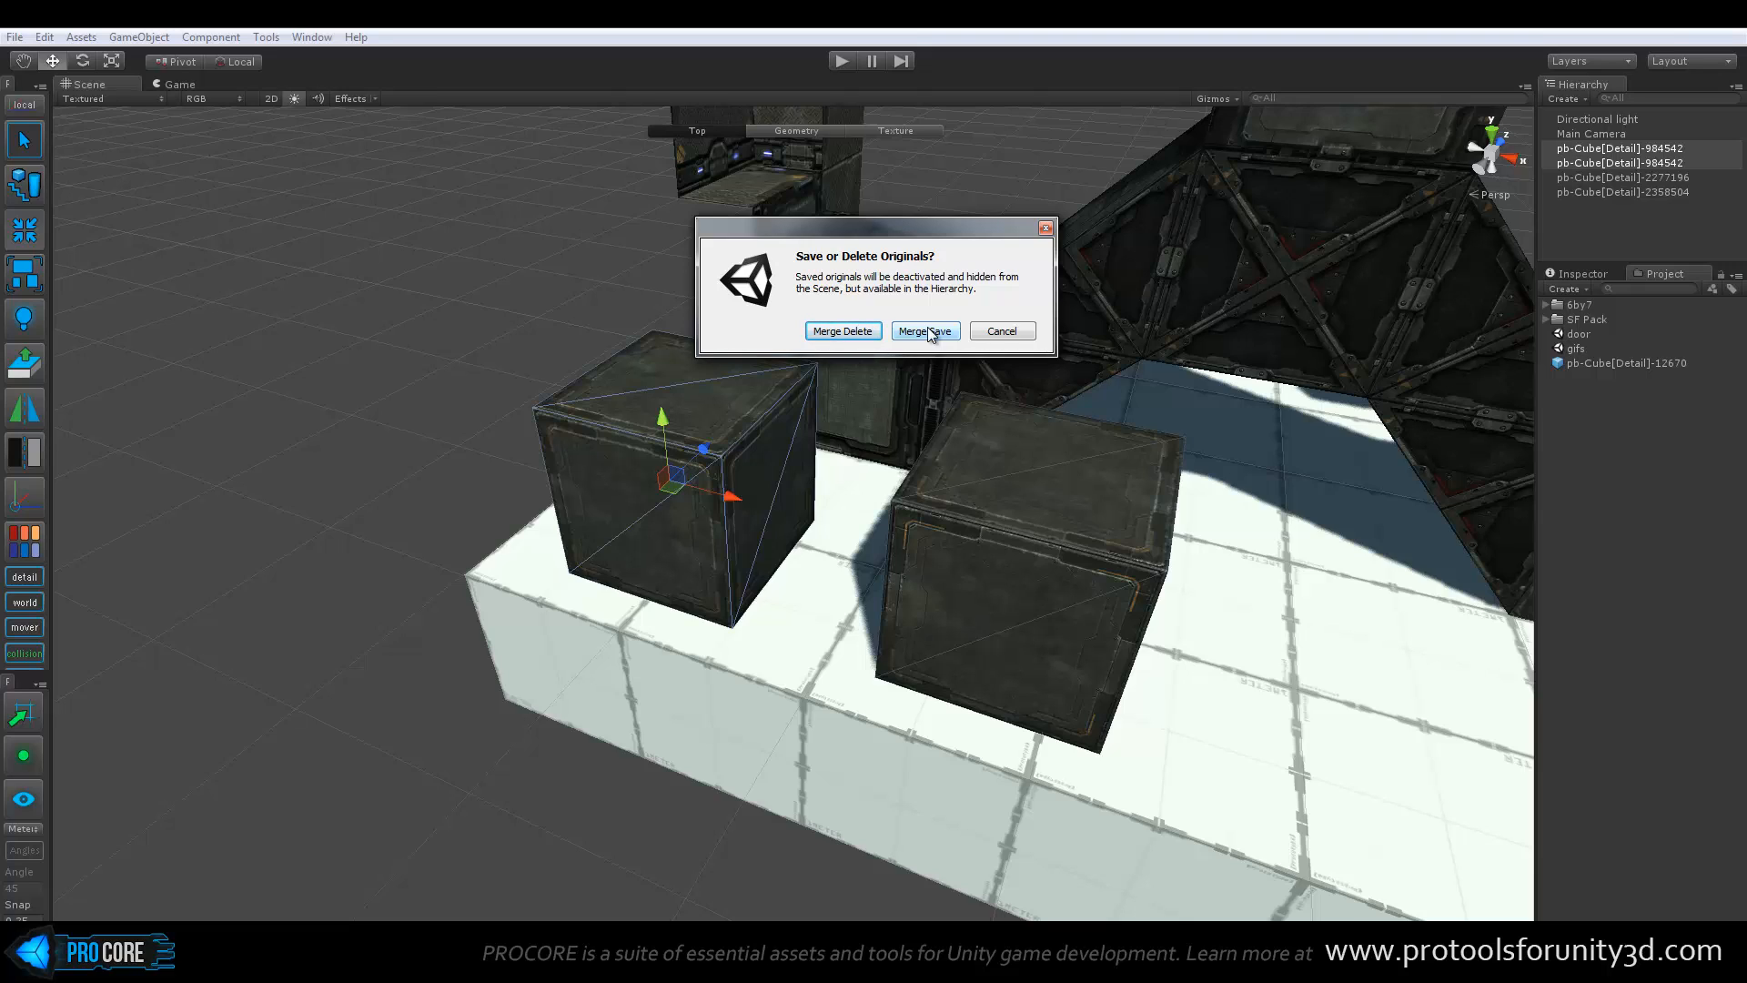
left_click(855, 334)
At the Geometry level, push in one merged cube's inner side face and extend the other cube's facing side toward it
left_click_drag(961, 401, 833, 375, "alt")
left_click(466, 369)
scroll(473, 373, "up", 1)
left_click(500, 390)
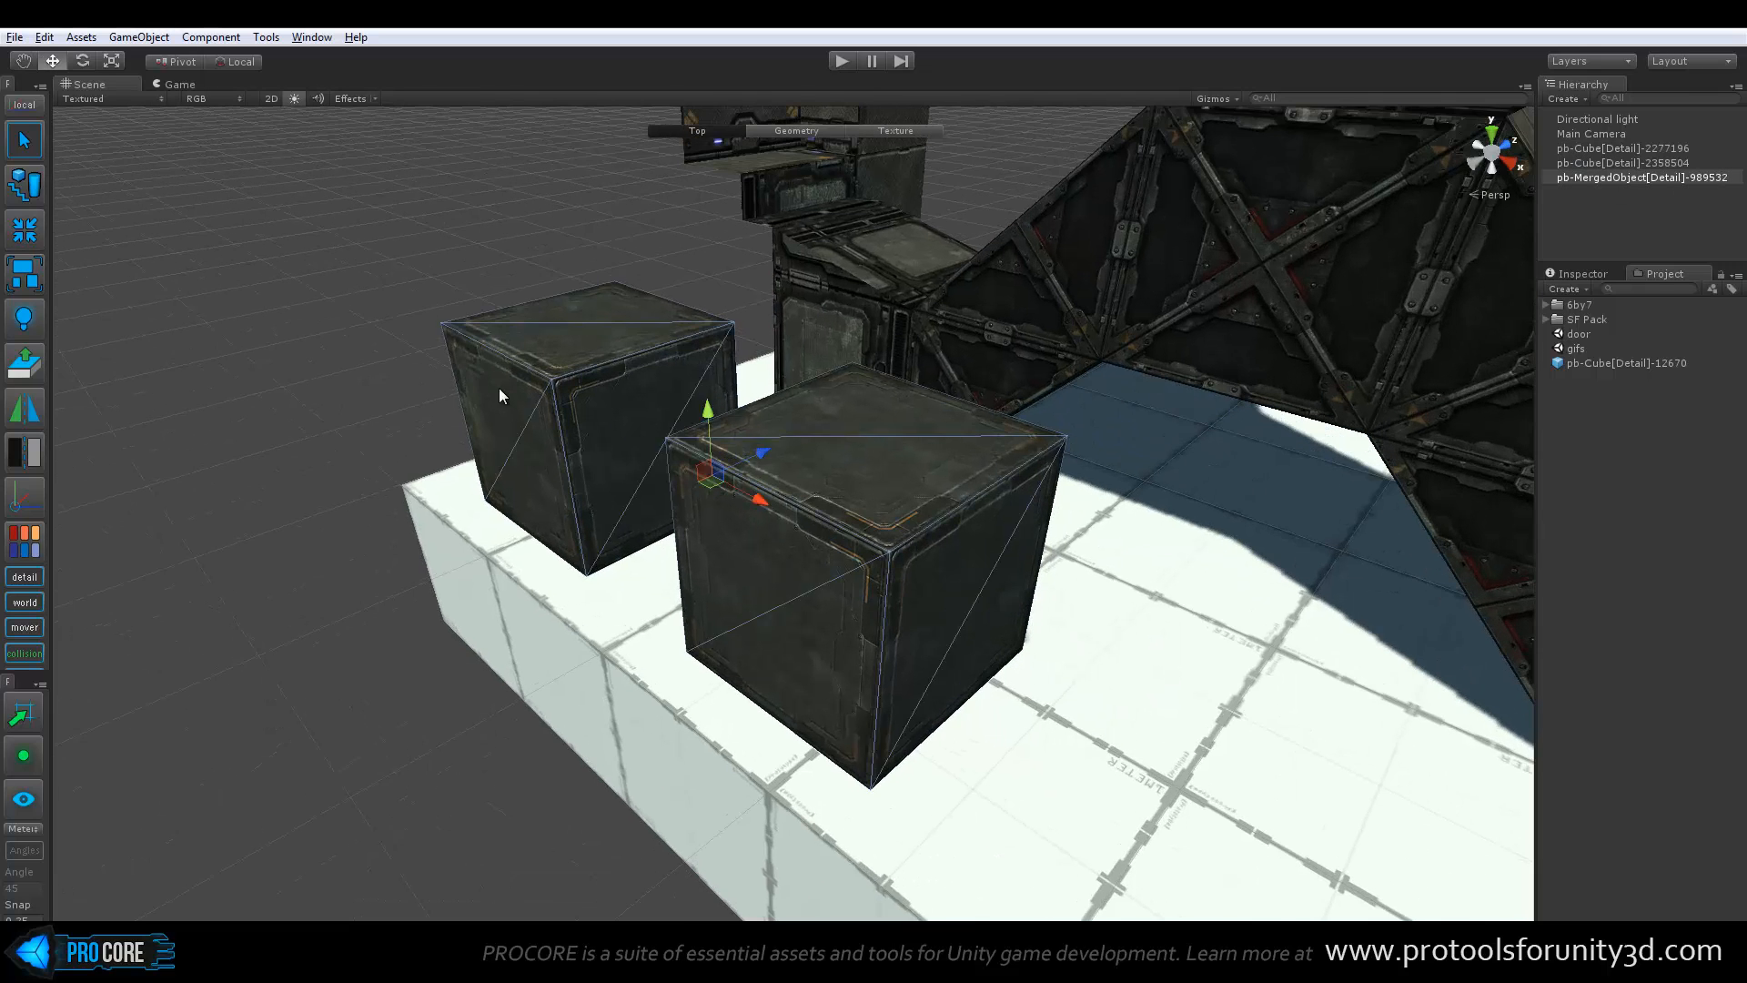
left_click_drag(499, 391, 628, 400, "alt")
mouse_move(852, 433)
left_mouse_down()
mouse_move(866, 353)
mouse_move(849, 426)
left_mouse_up()
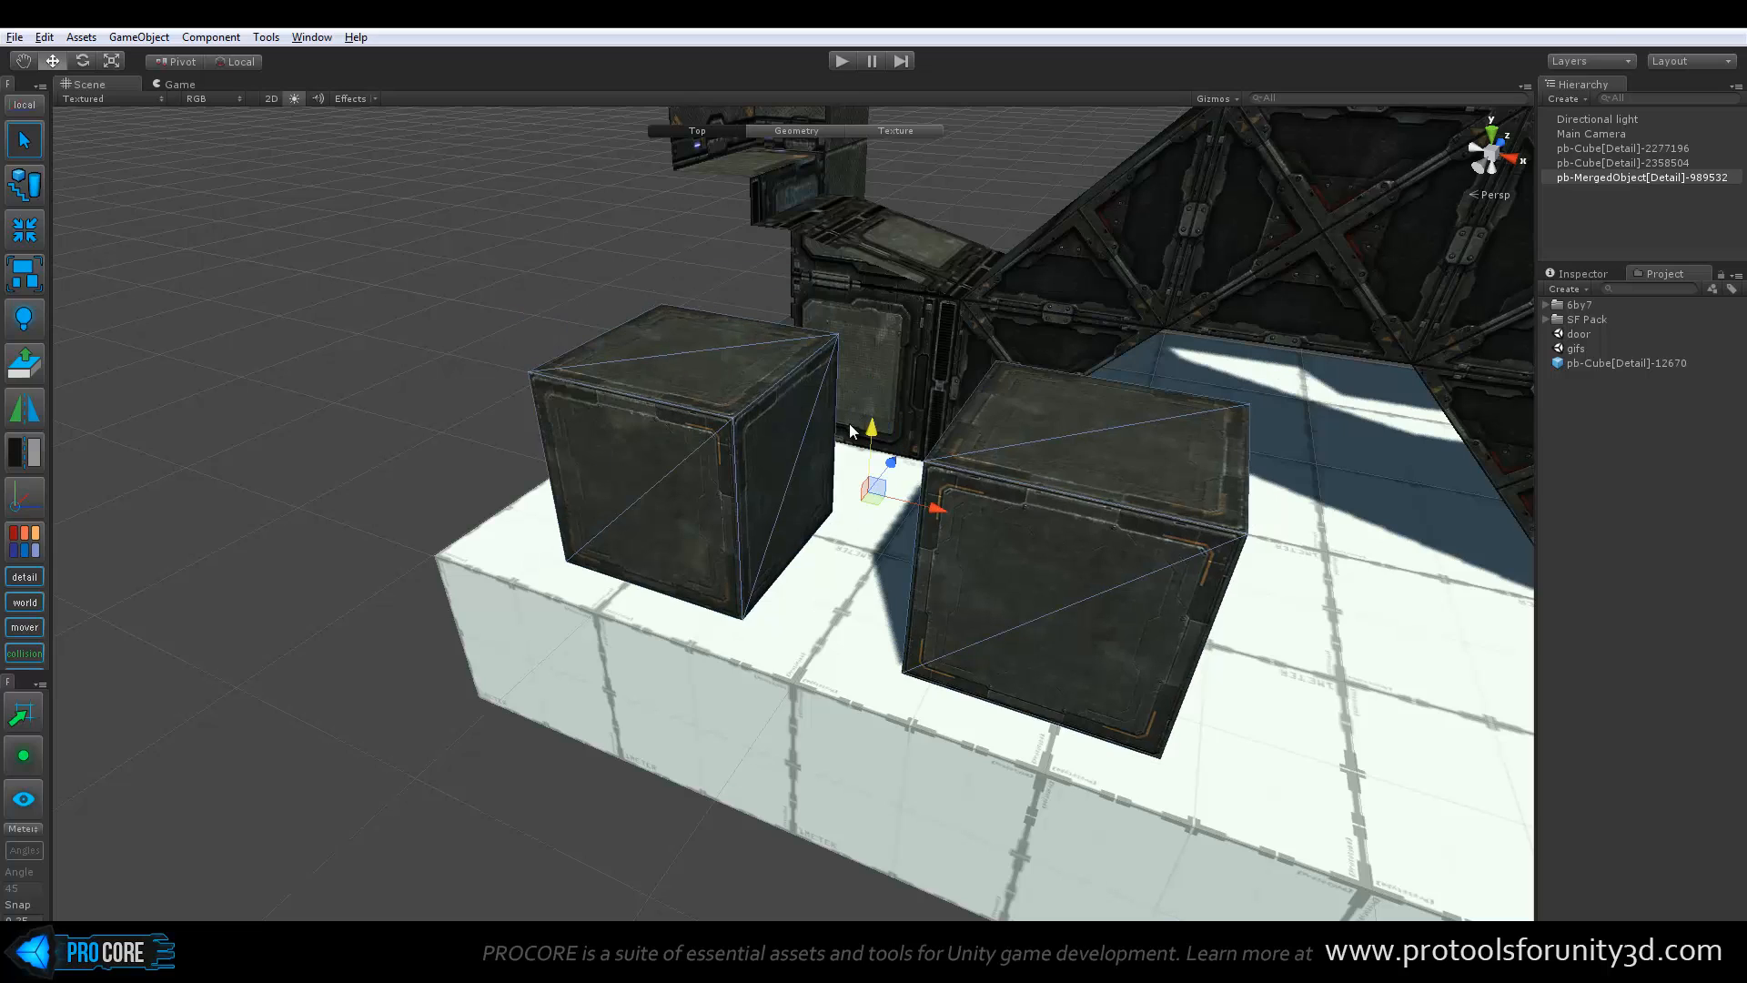
key("g")
left_click(770, 440)
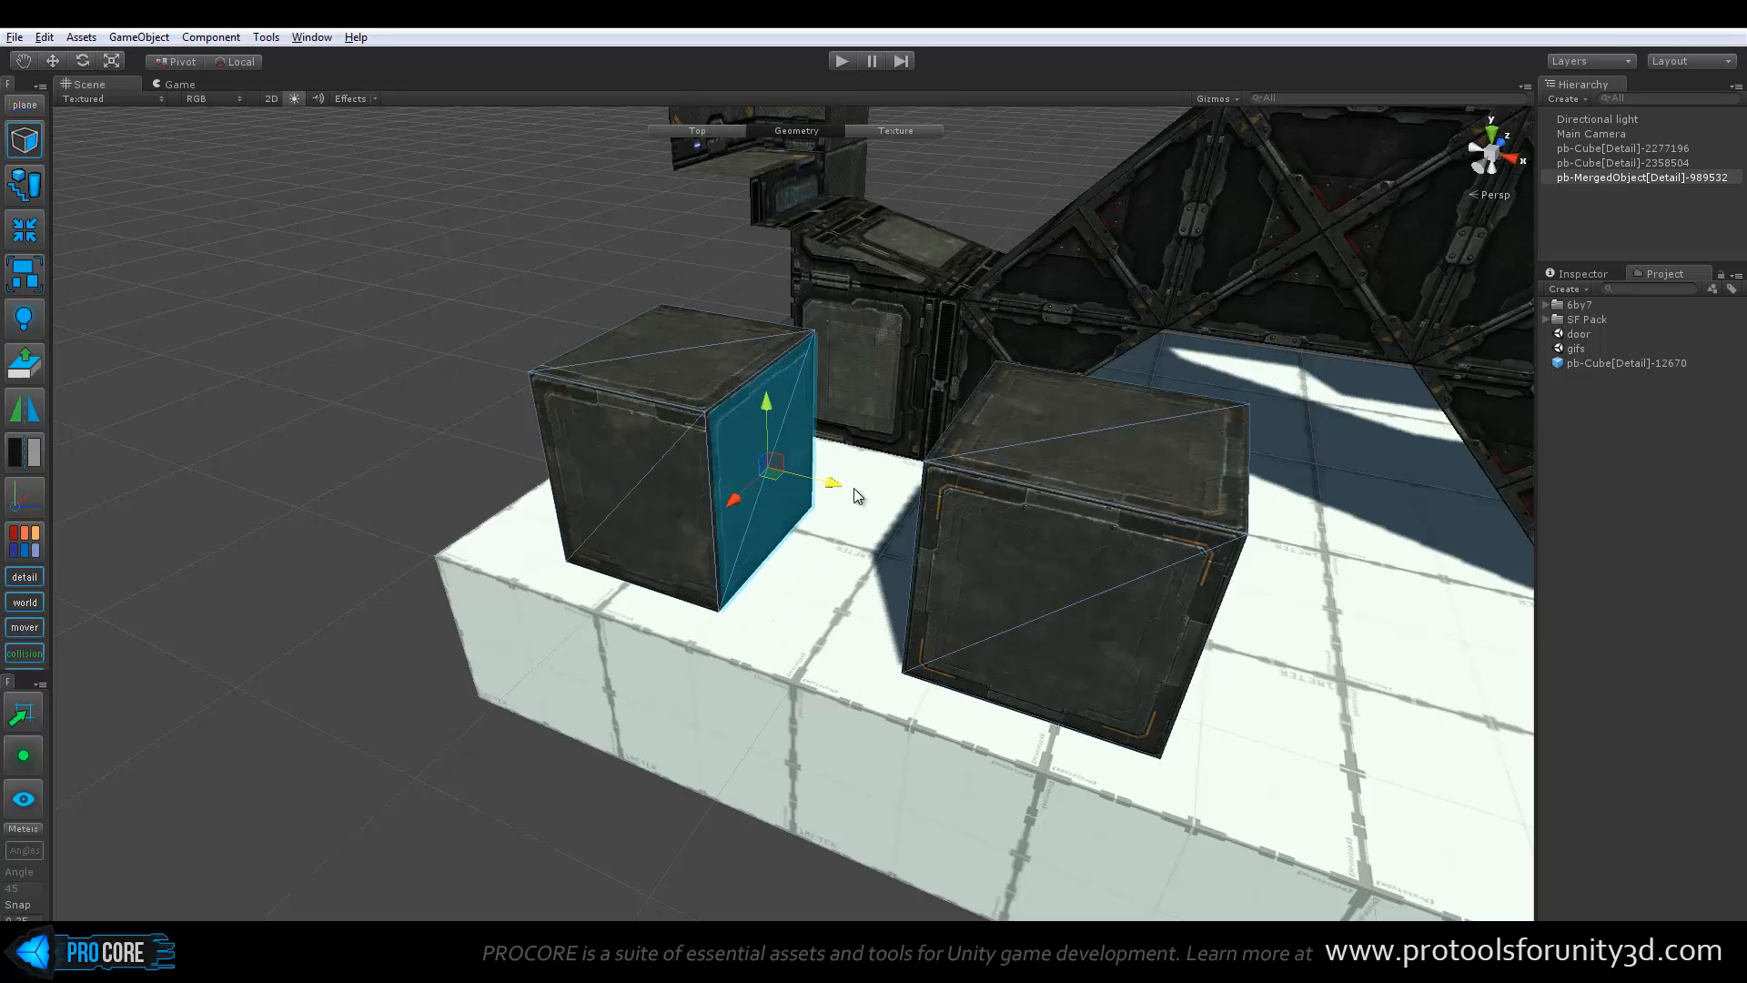
left_click_drag(855, 496, 1073, 509, "alt")
left_click(1134, 431)
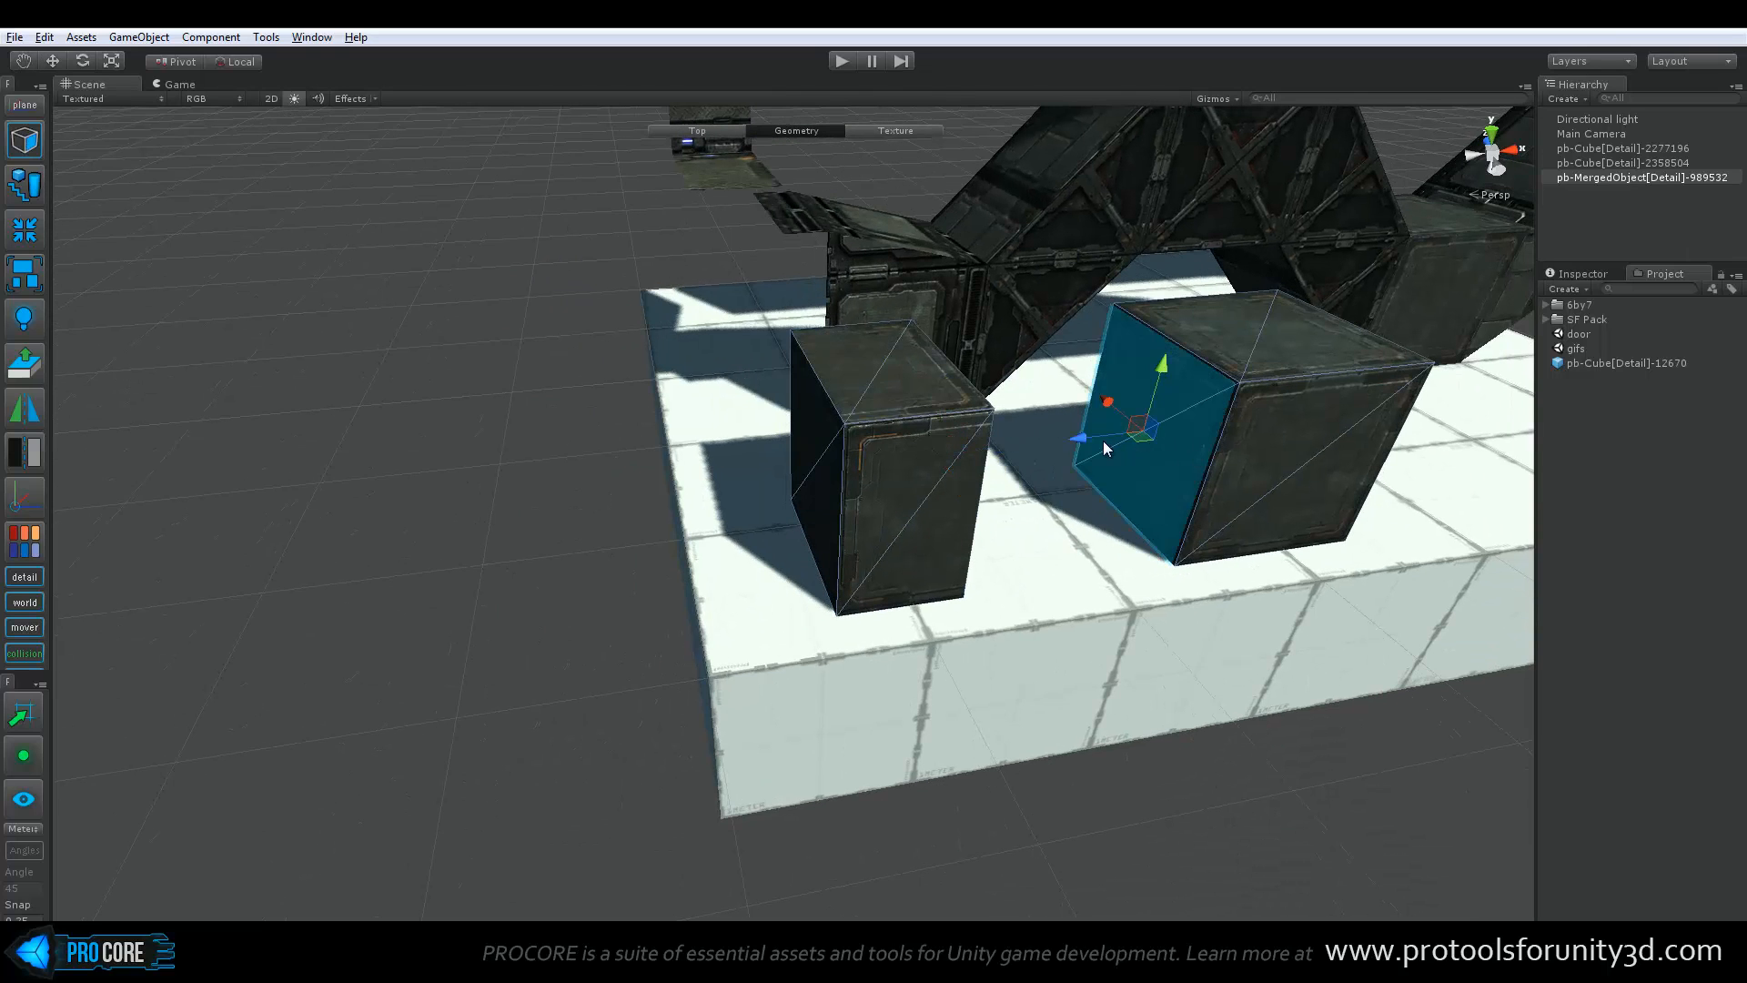
left_click_drag(1081, 438, 692, 537)
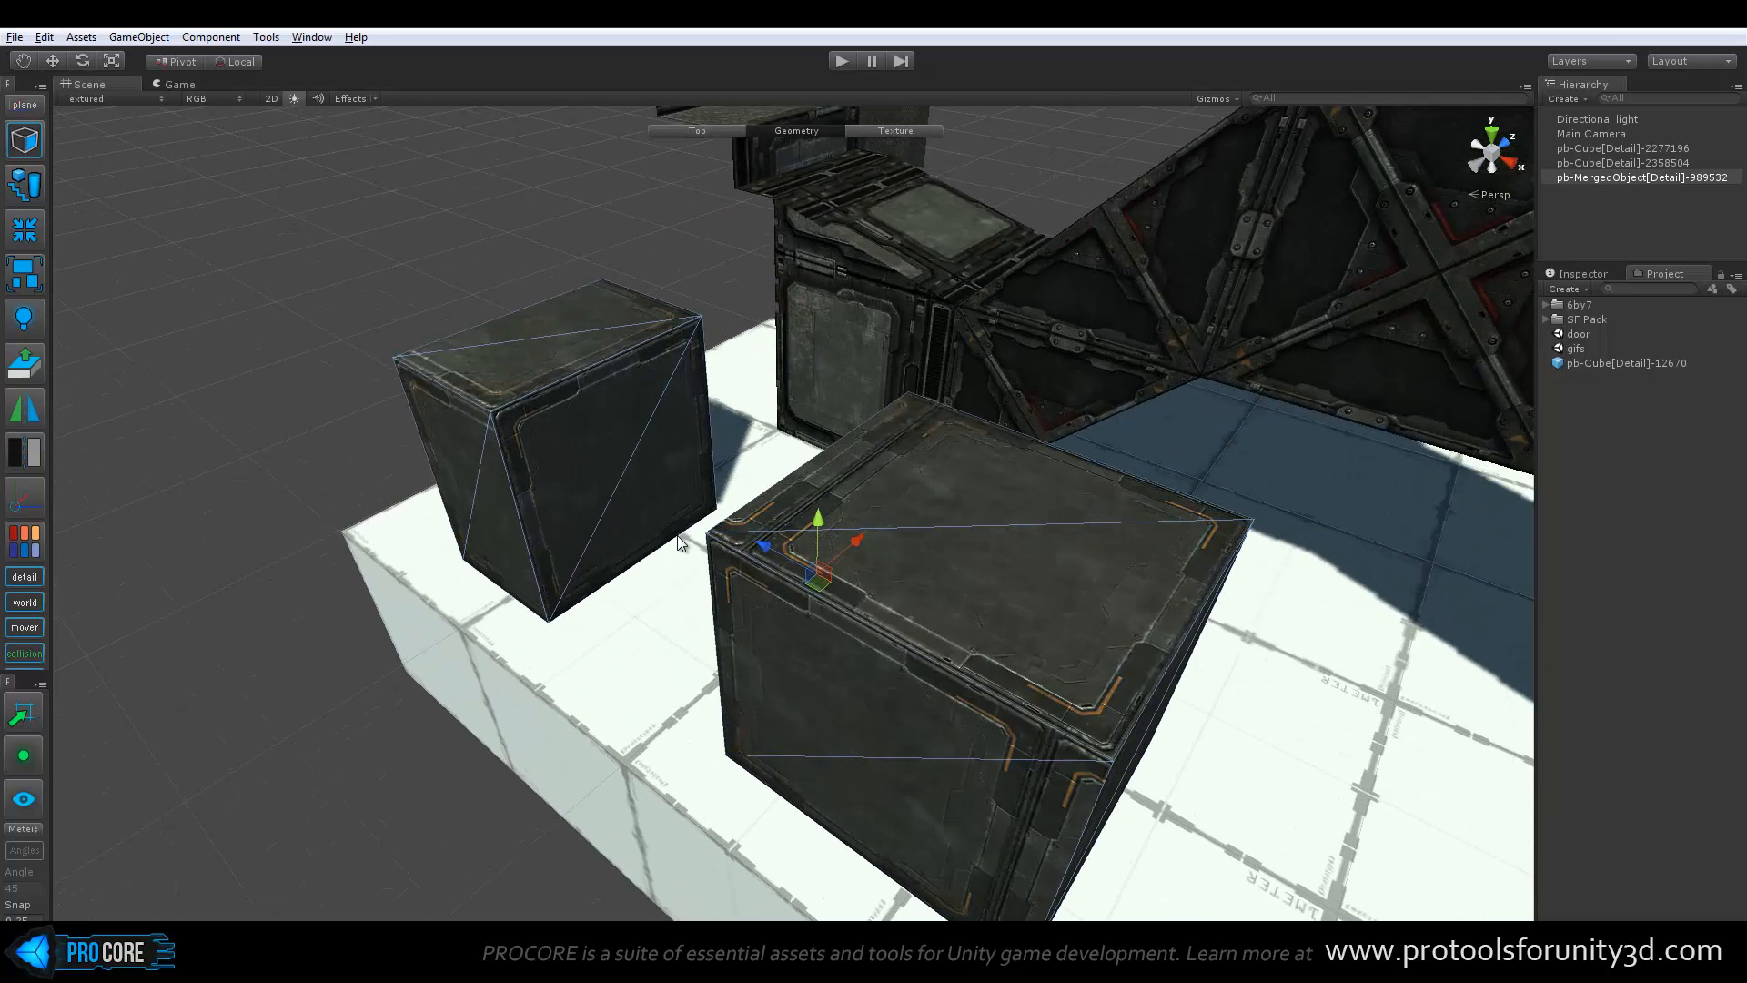
Switch to vertex editing and raise the narrower cube's top vertices to make it about twice as tall
key("h")
left_click(601, 320)
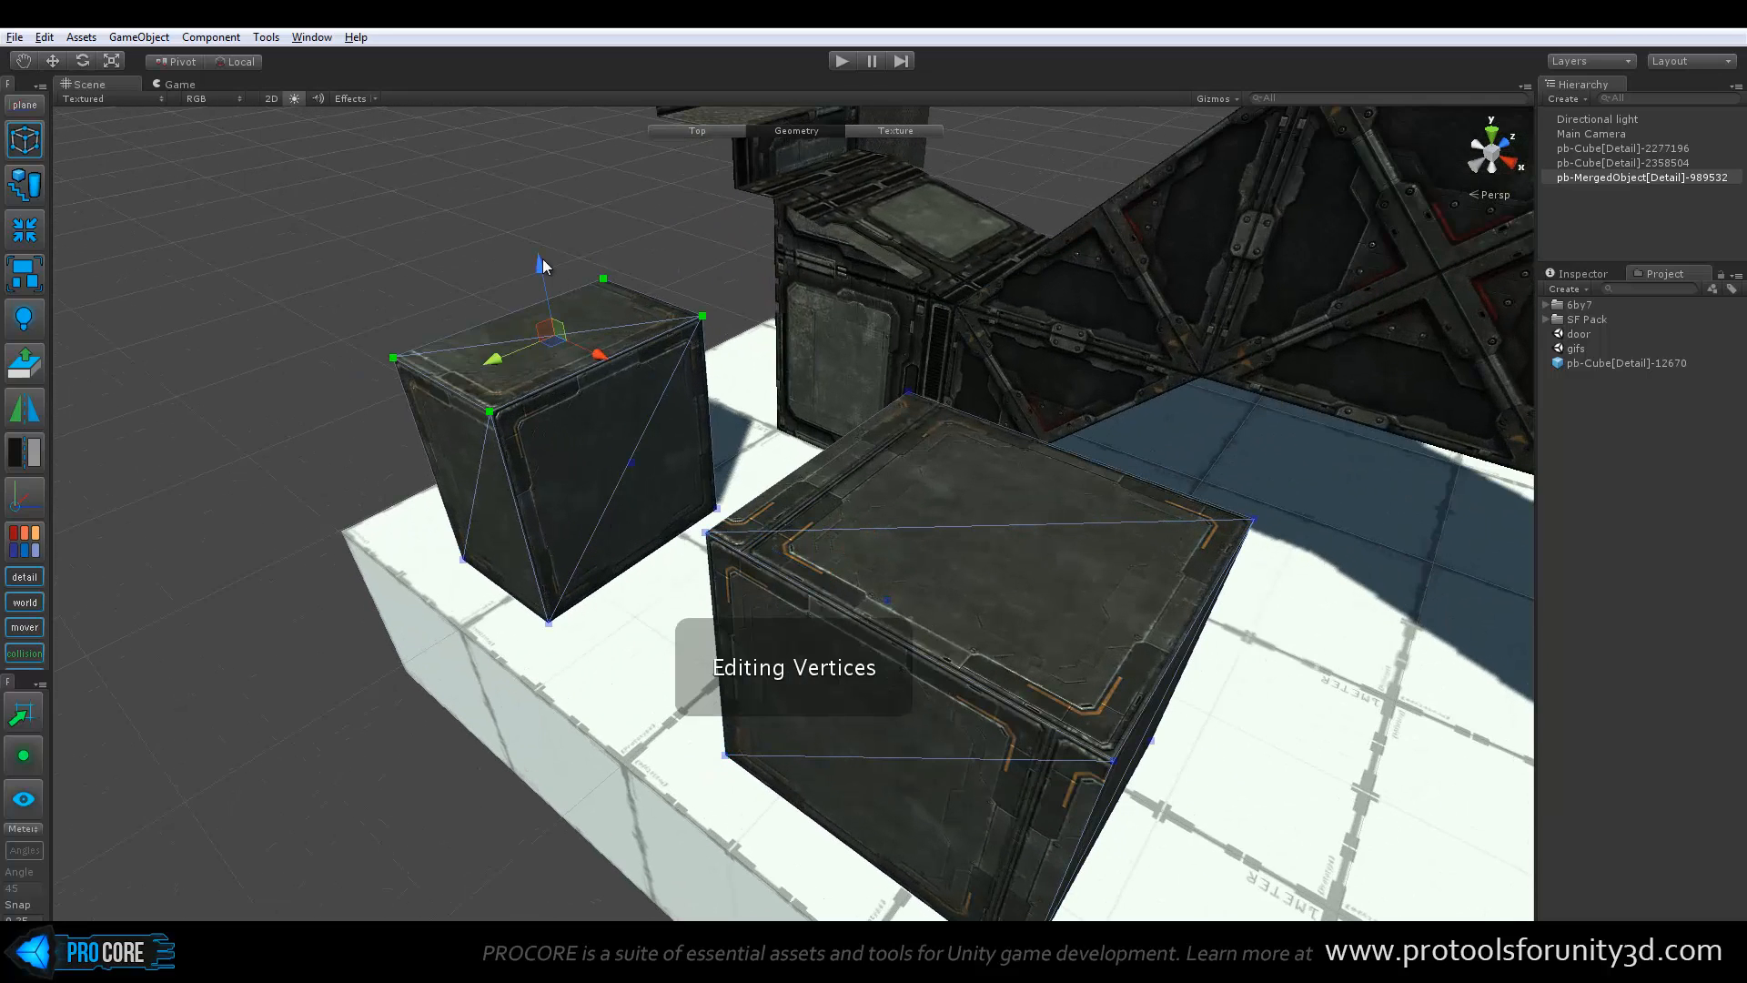
left_click_drag(542, 262, 544, 227)
scroll(620, 421, "down", 5)
middle_click_drag(621, 420, 624, 501)
left_click_drag(617, 350, 608, 272)
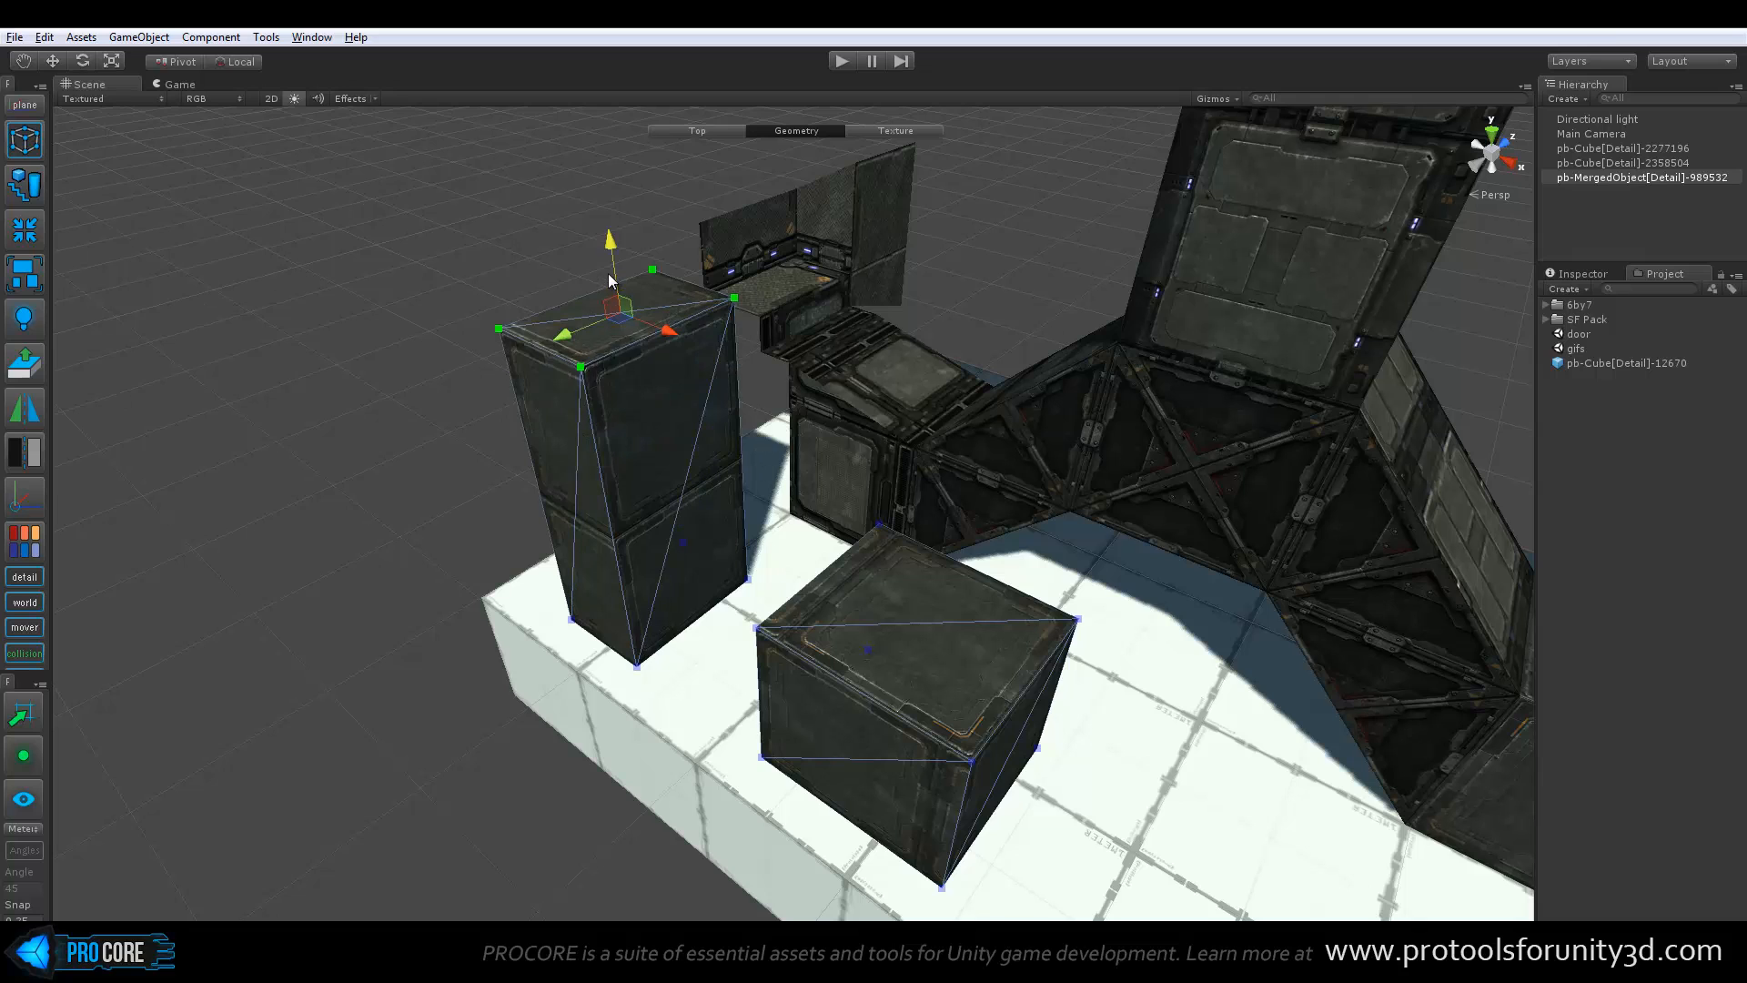
Return to the Top level and delete the merged cube object
key("Escape")
left_click_drag(720, 569, 725, 503, "alt")
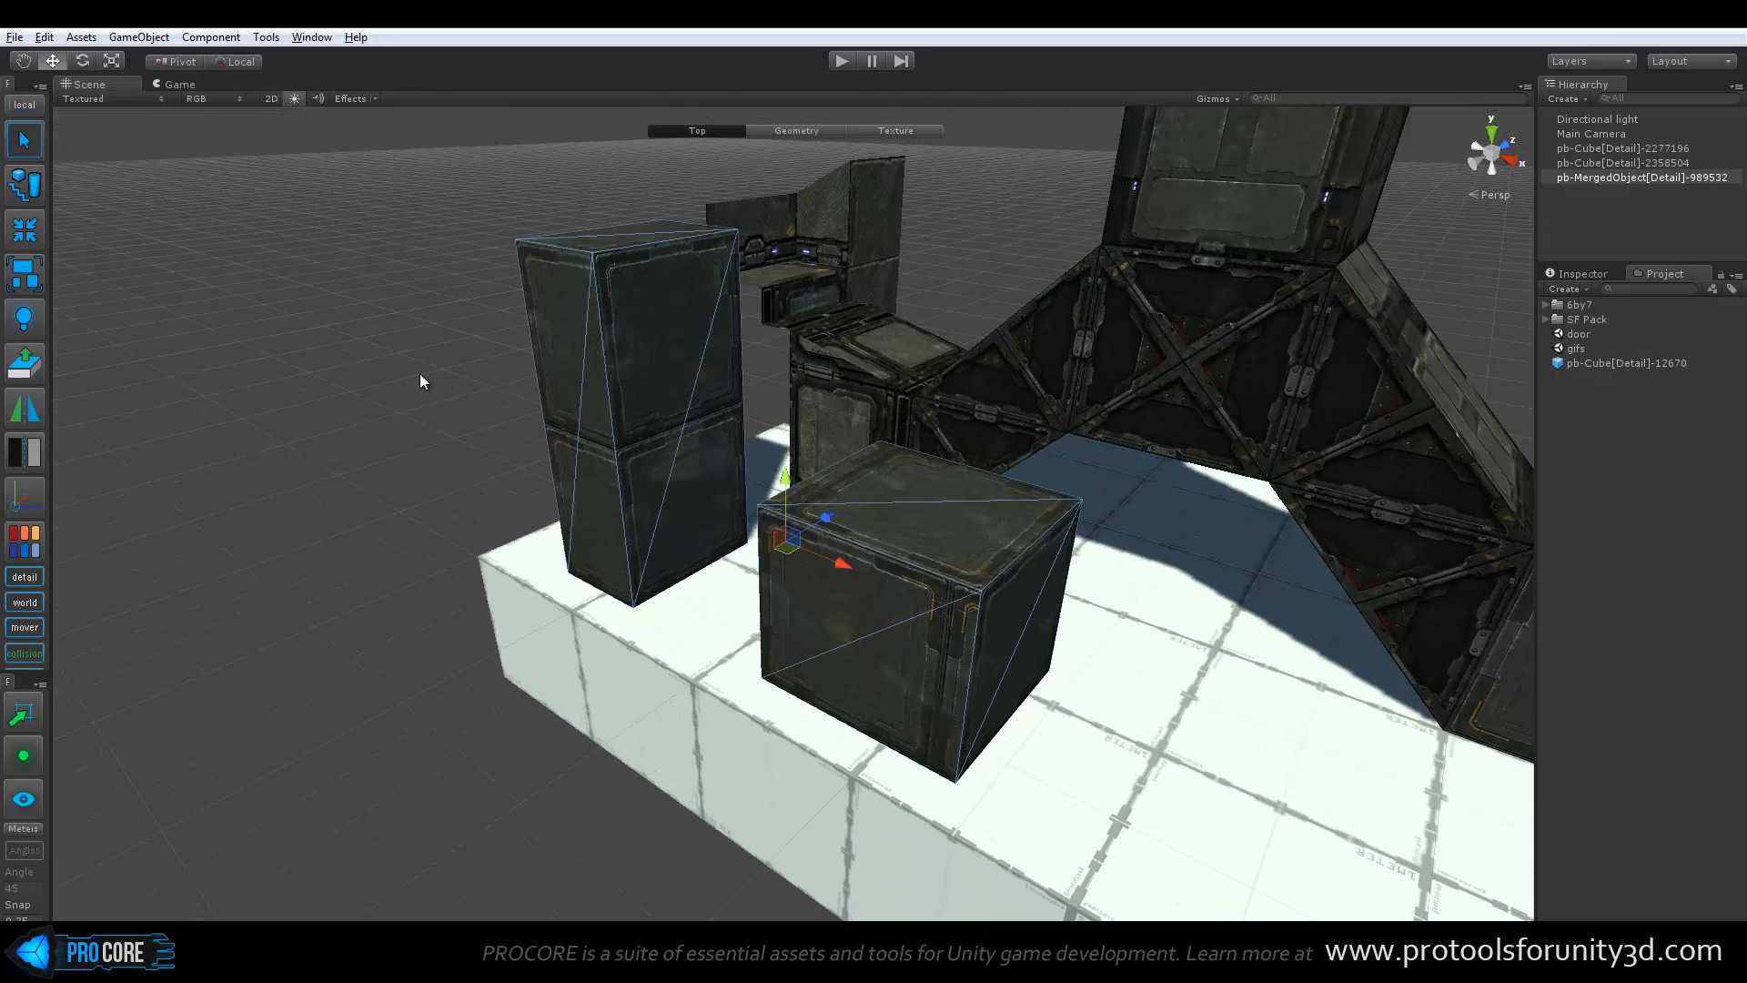
left_click(419, 373)
left_click(581, 378)
key("Delete")
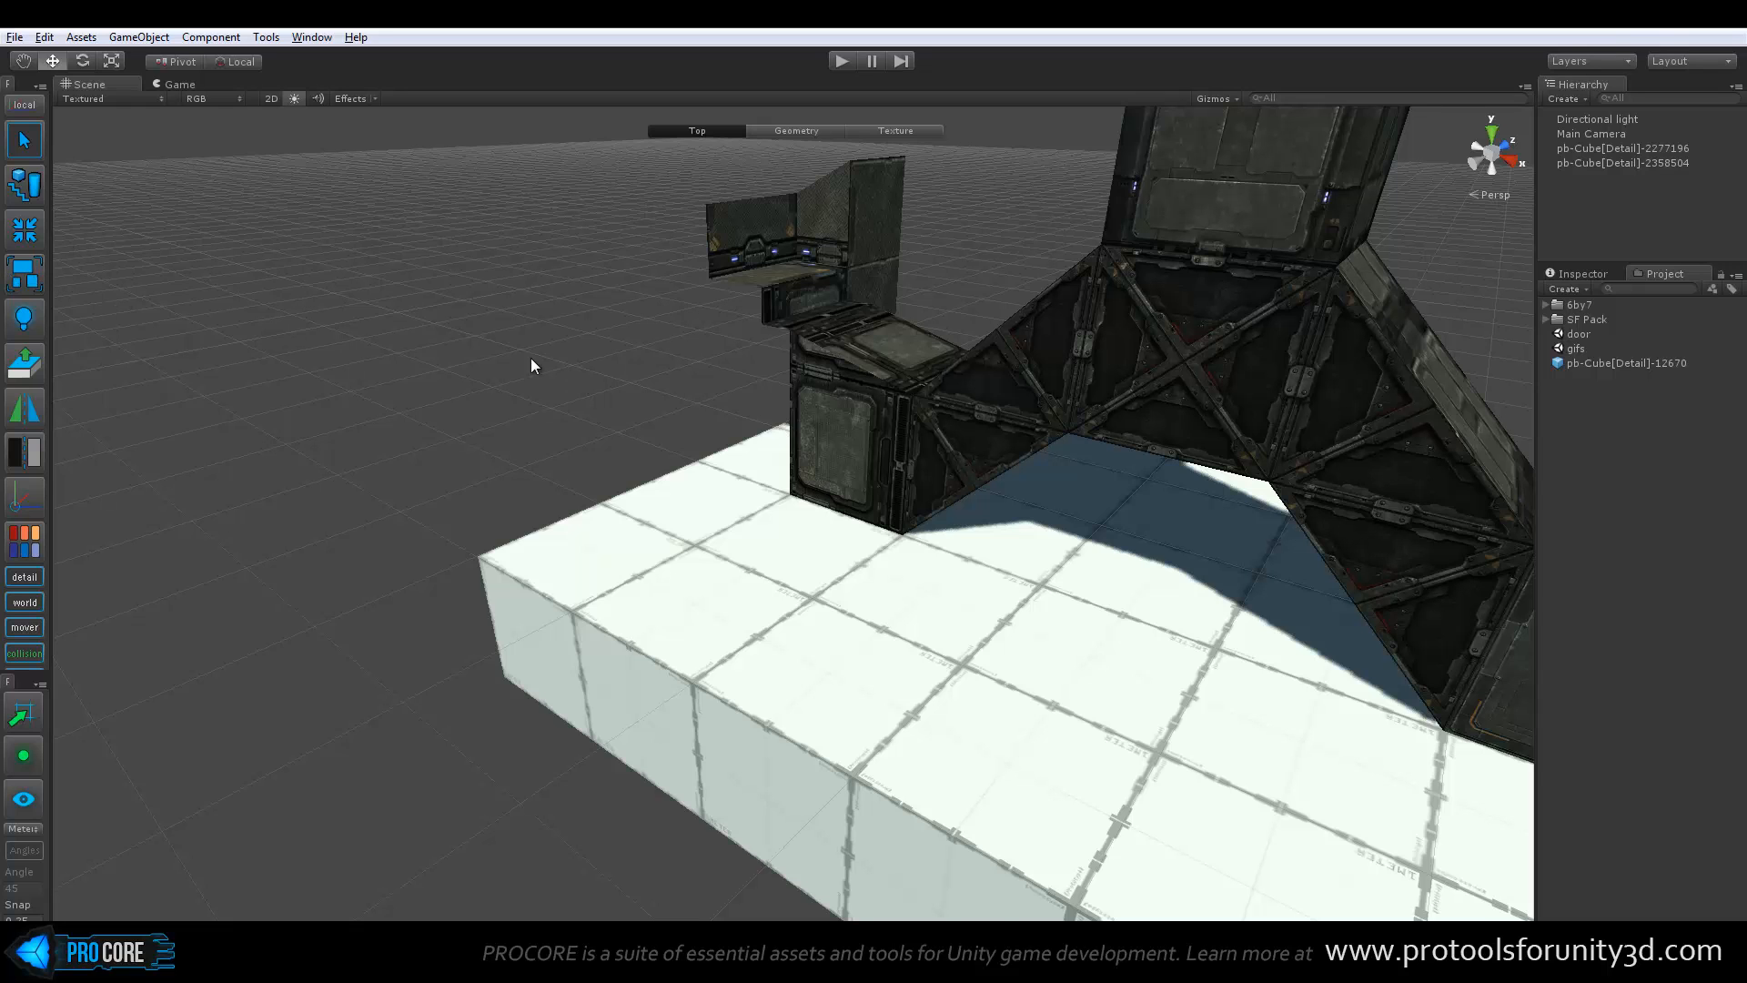
Group the white floor and the bridge structure into a ProBuilder group and expand the group in the hierarchy
left_click_drag(534, 362, 612, 330, "alt")
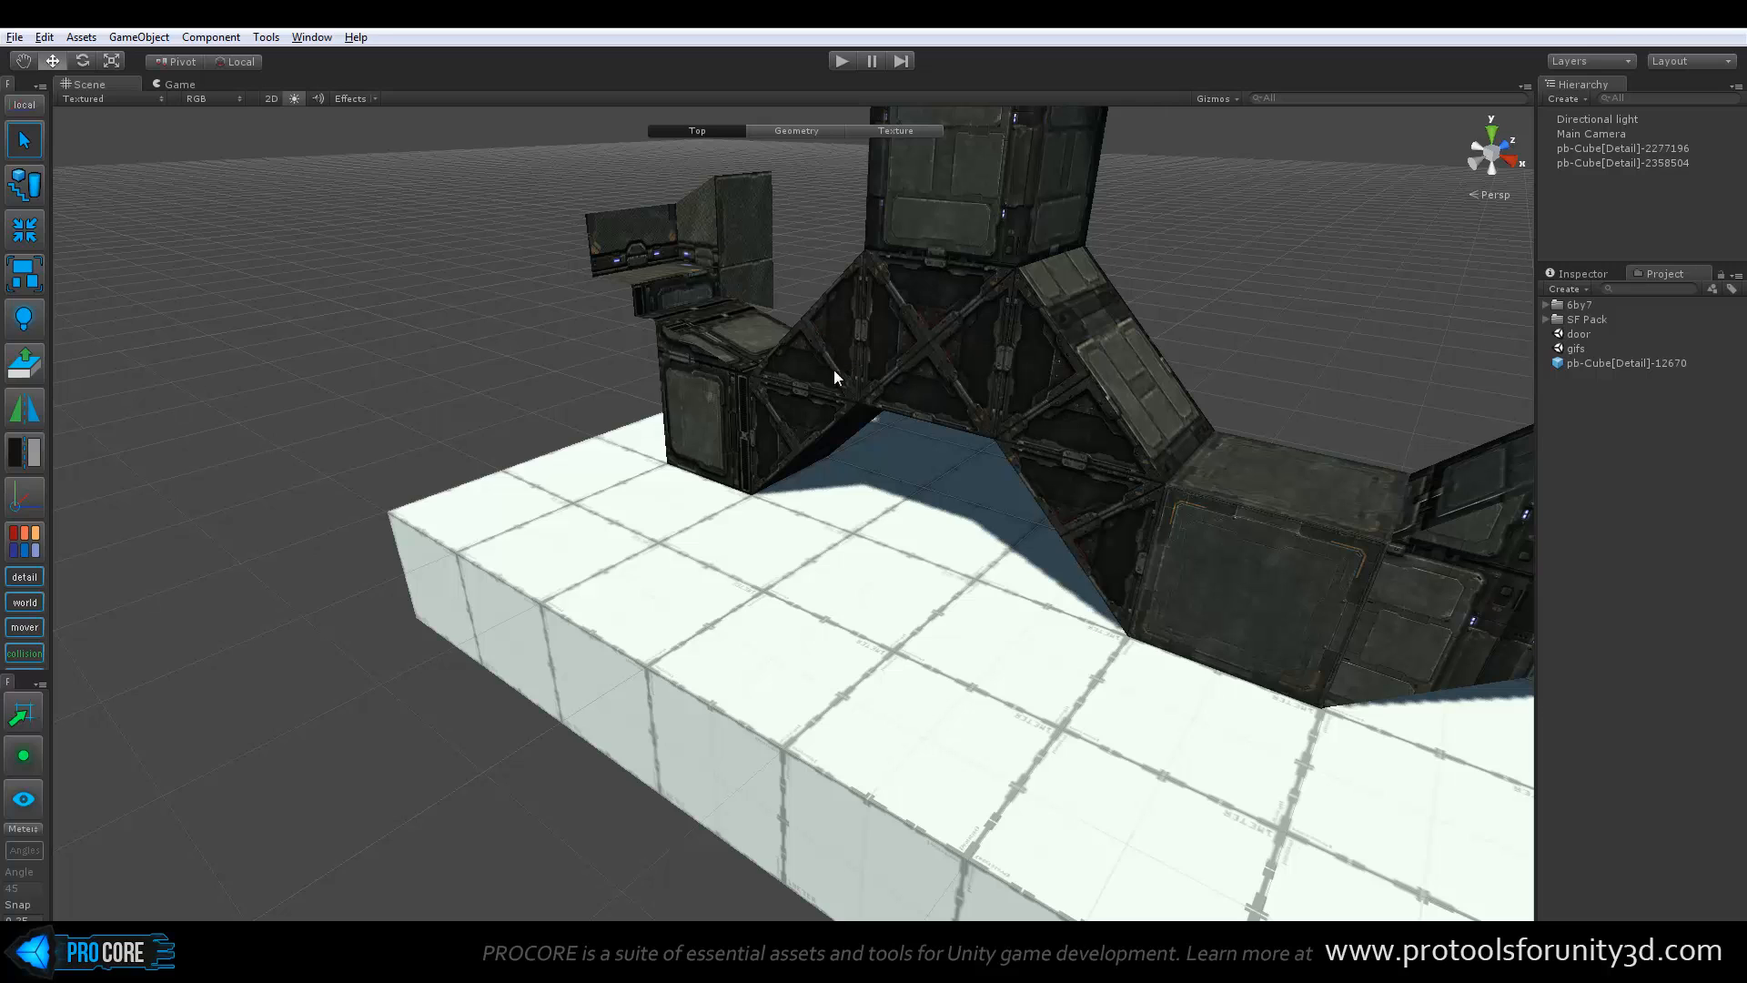
left_click_drag(863, 418, 799, 552, "alt")
left_click(782, 597)
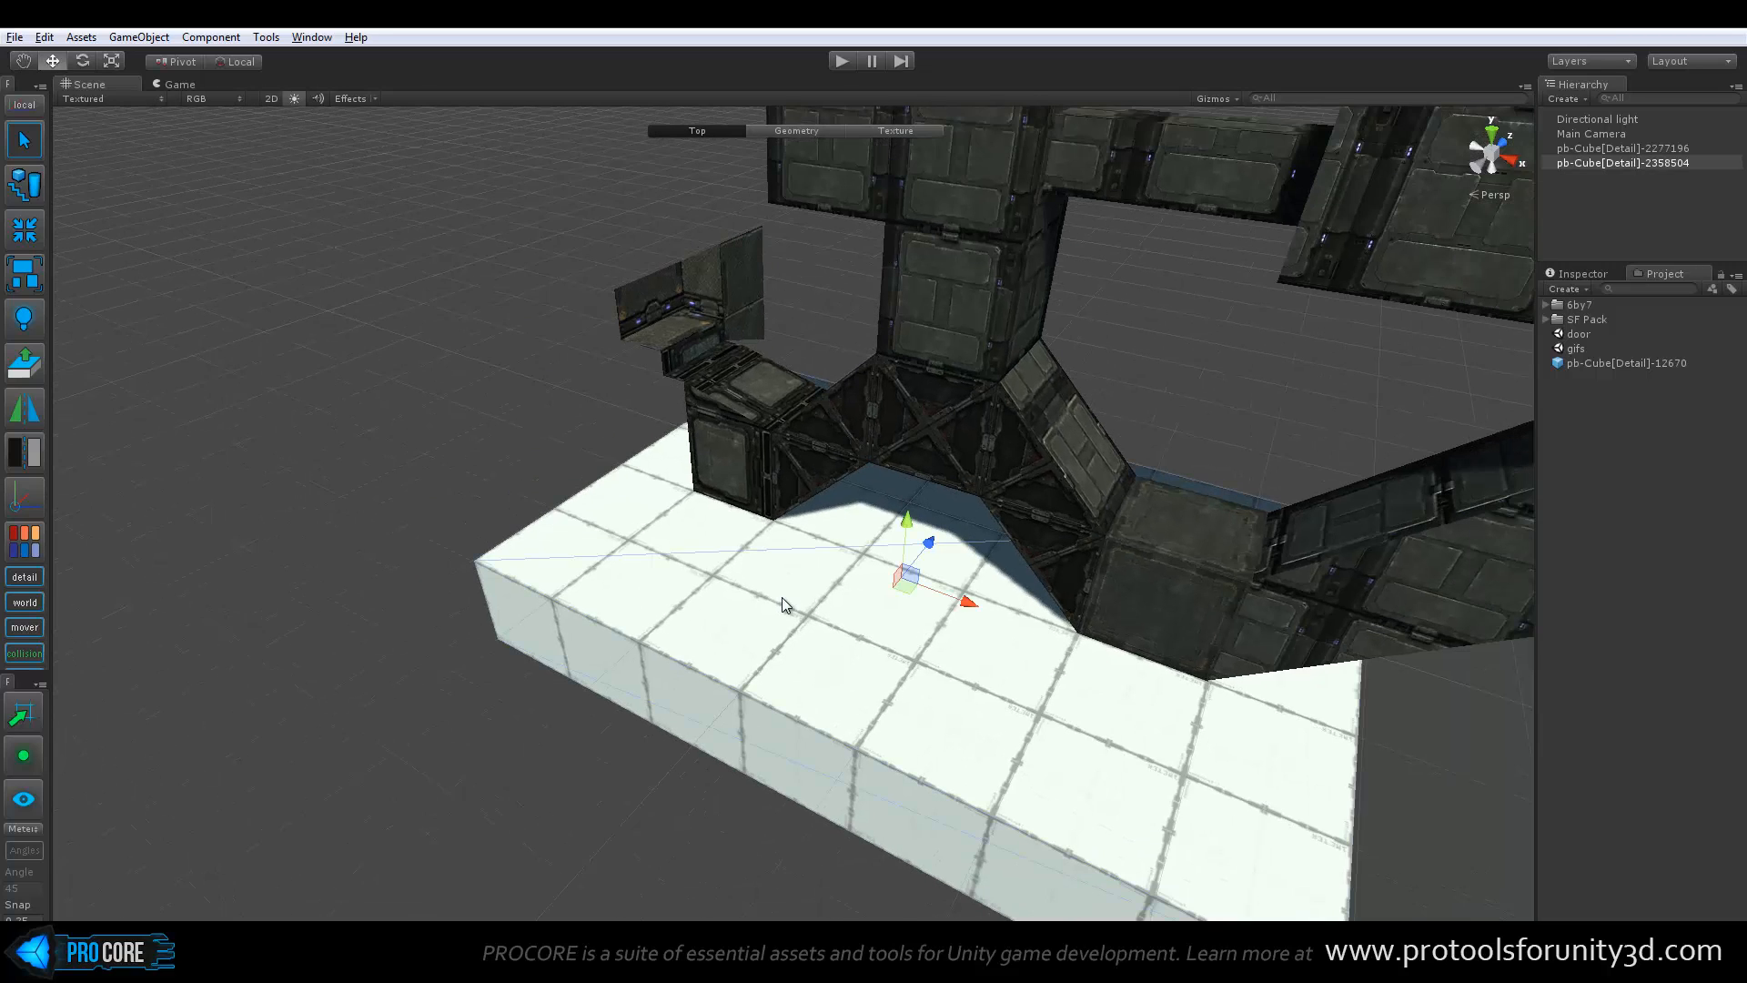
left_click(935, 362, "shift")
left_click_drag(702, 427, 637, 473, "alt")
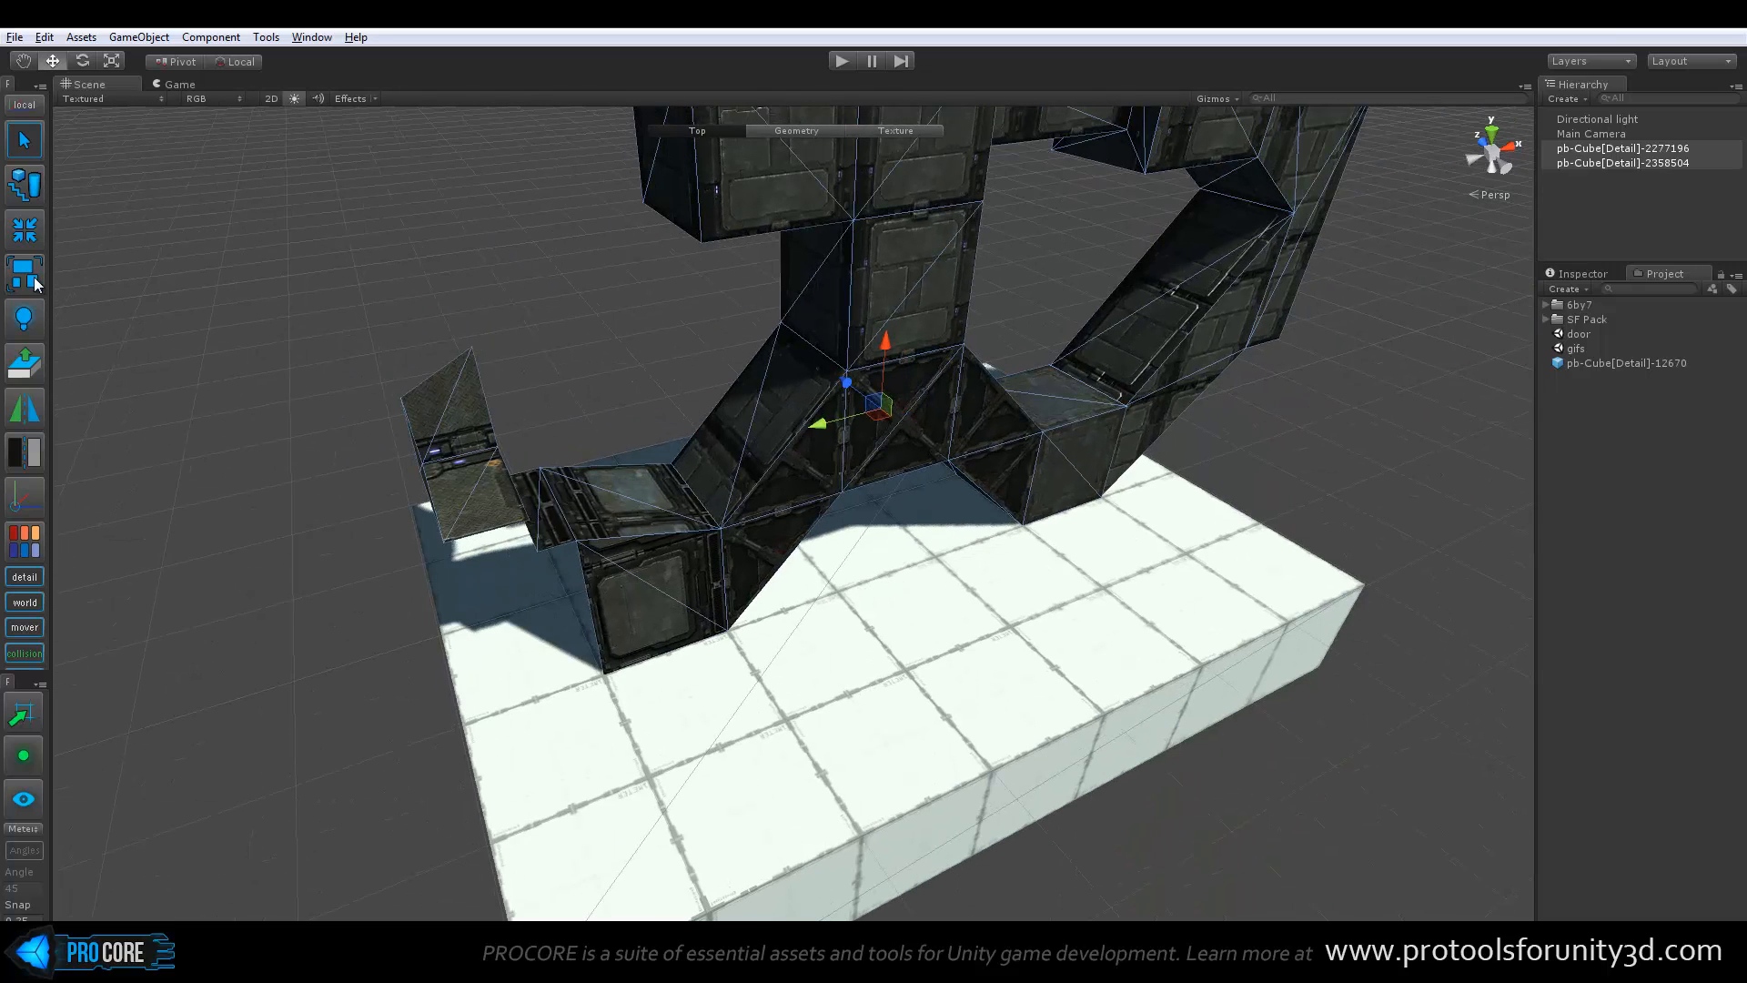
left_click(34, 280)
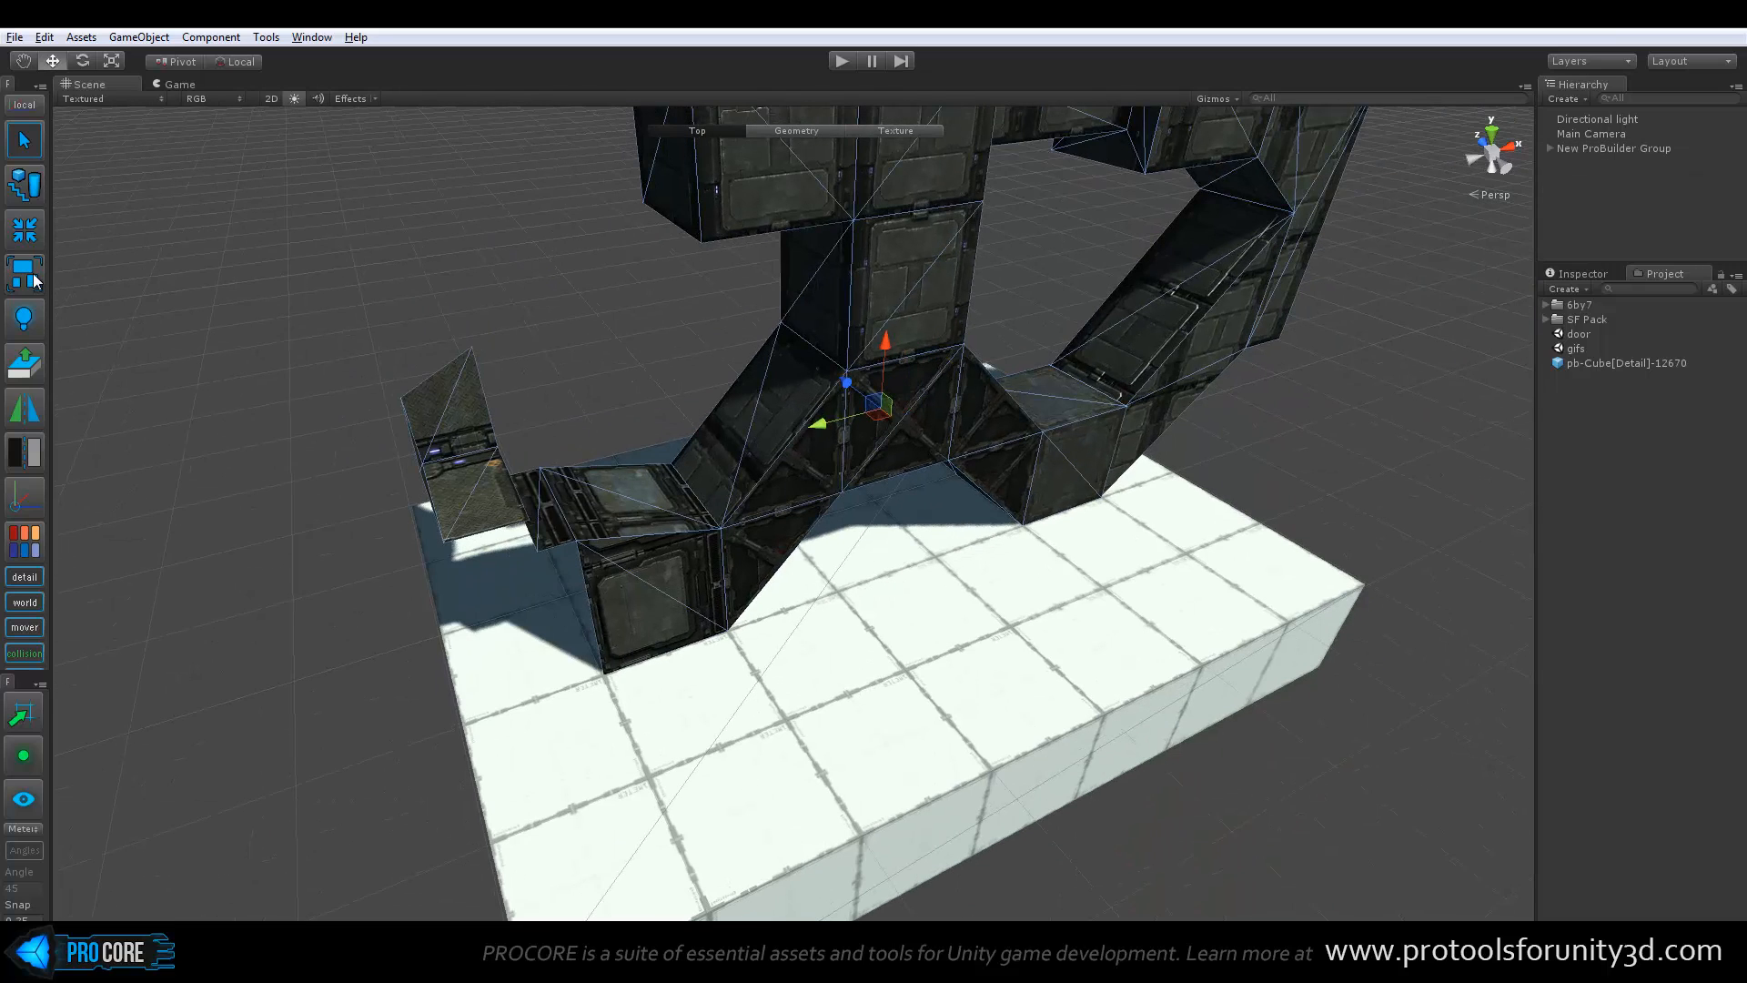
left_click(1552, 148)
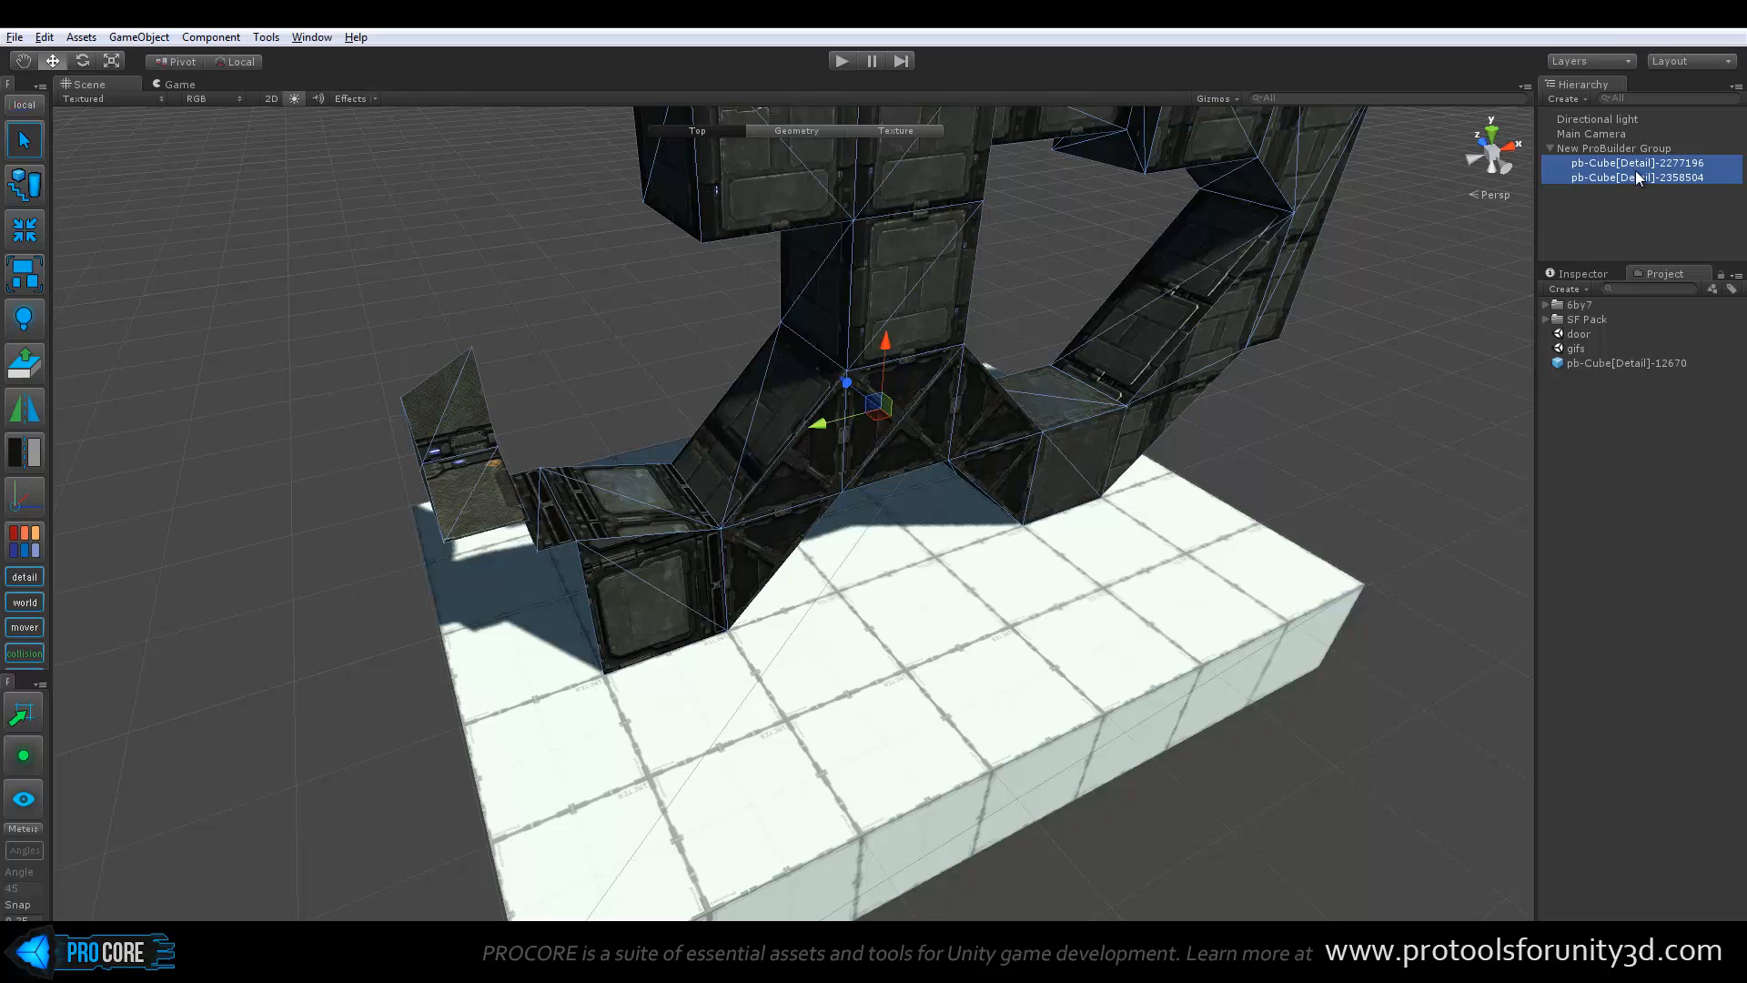
Move the floor and bridge objects out of the ProBuilder group and delete the emptied group
left_click_drag(1229, 410, 913, 438, "alt")
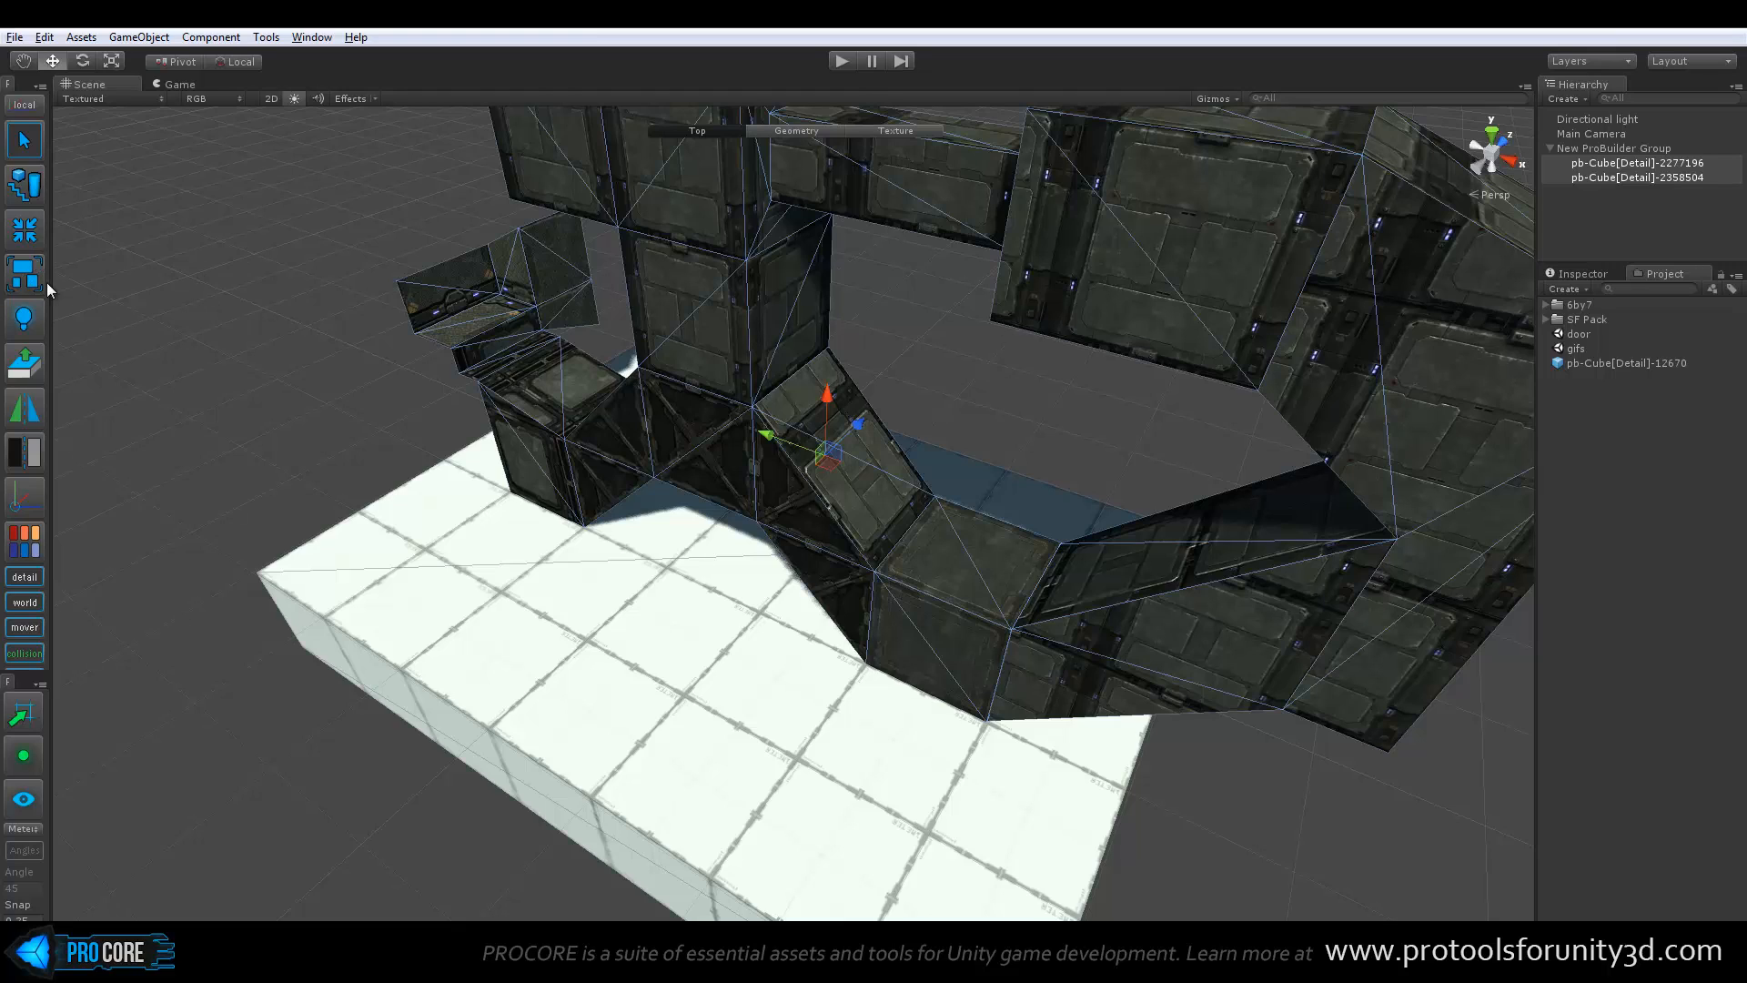
left_click_drag(1622, 177, 1625, 233)
left_click(1614, 147)
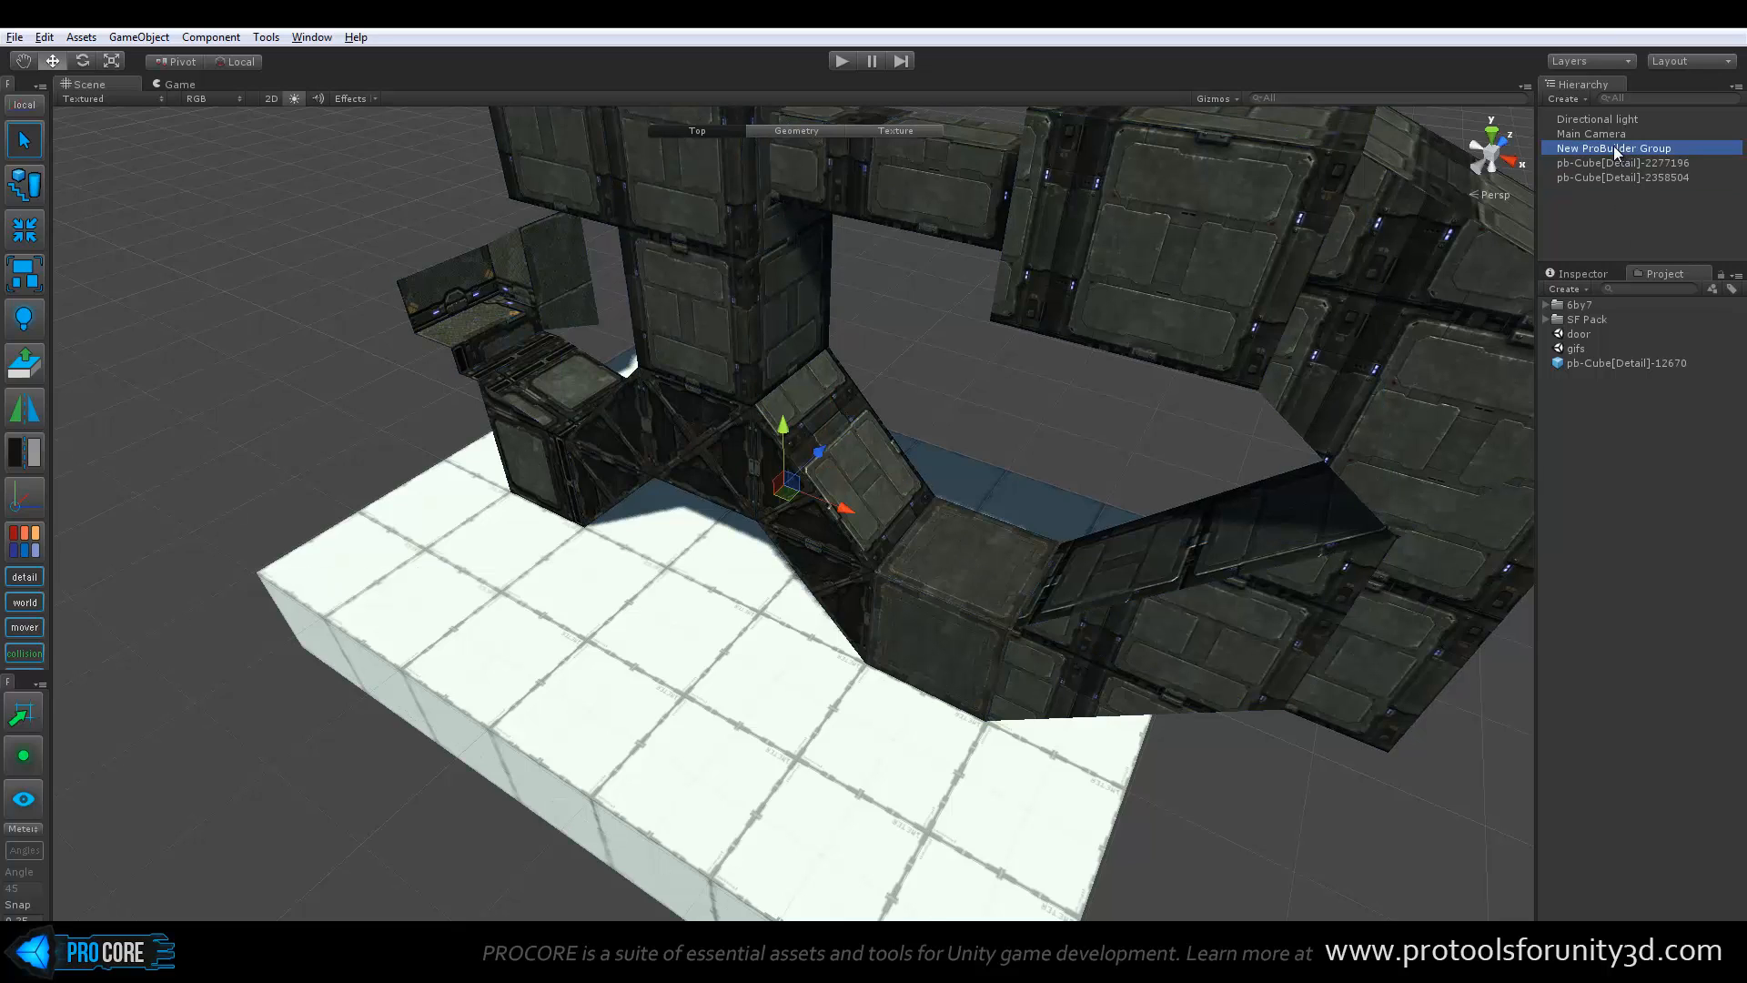
key("Delete")
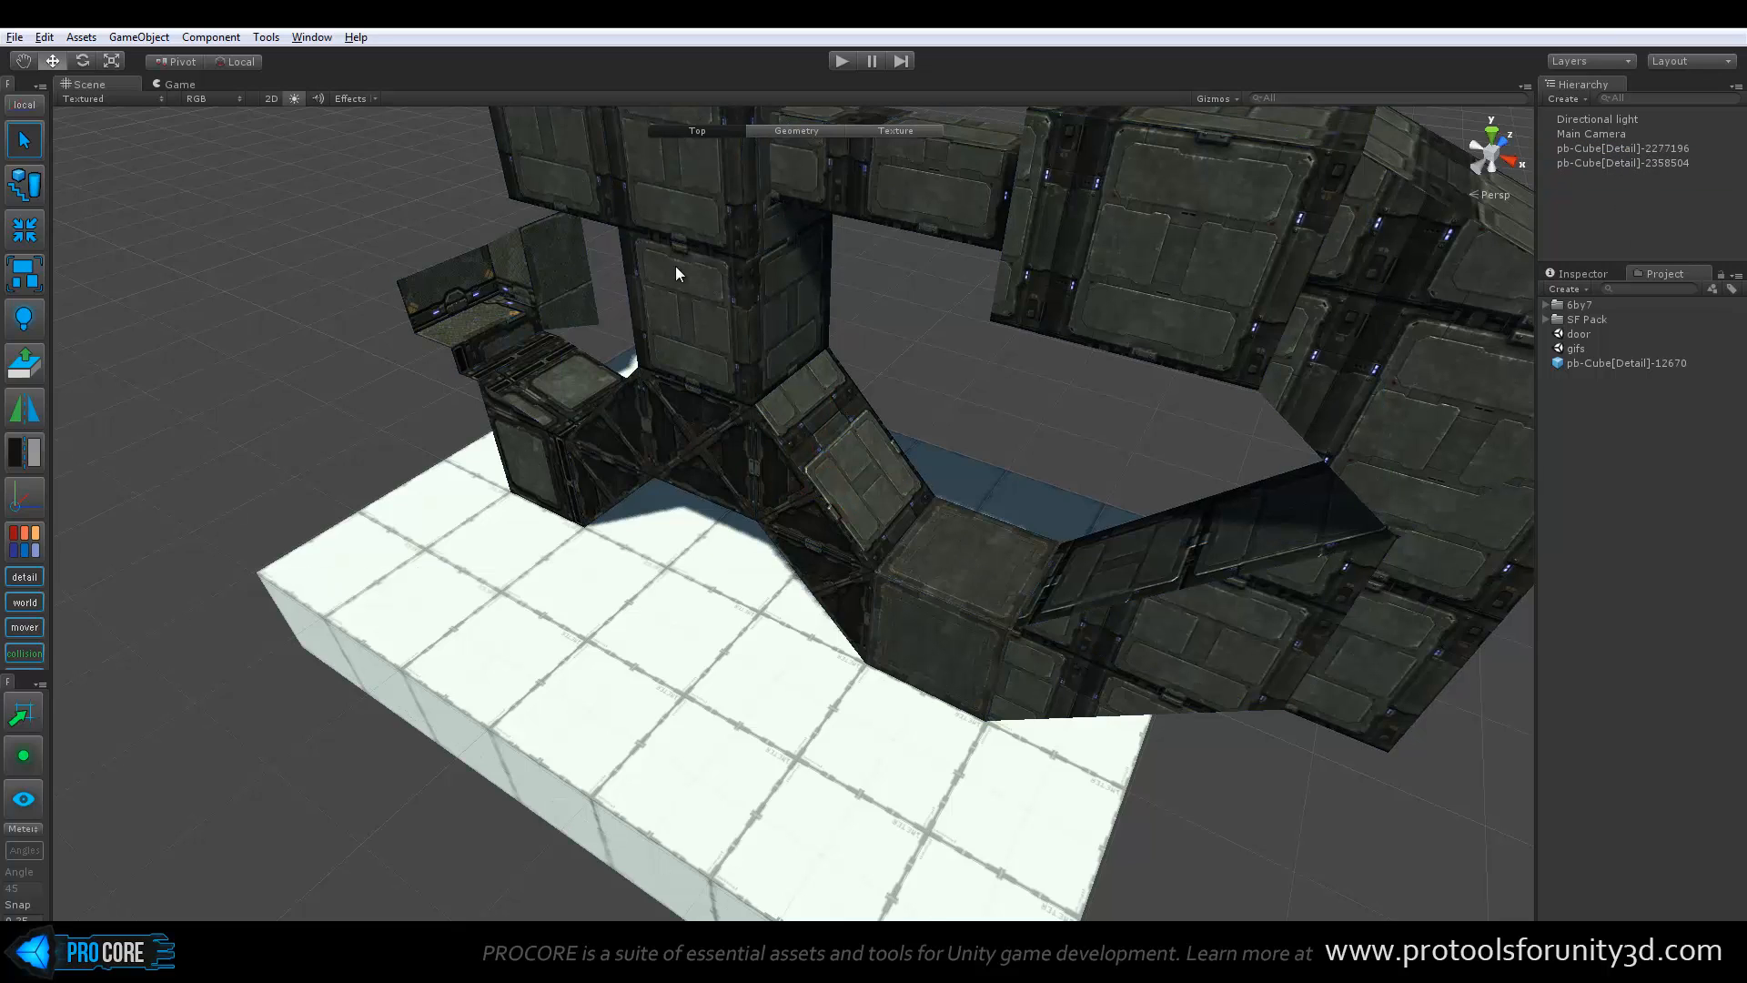
Open the UV2 lightmap generation settings, expand the advanced options for review, and close the dialog
left_click(25, 323)
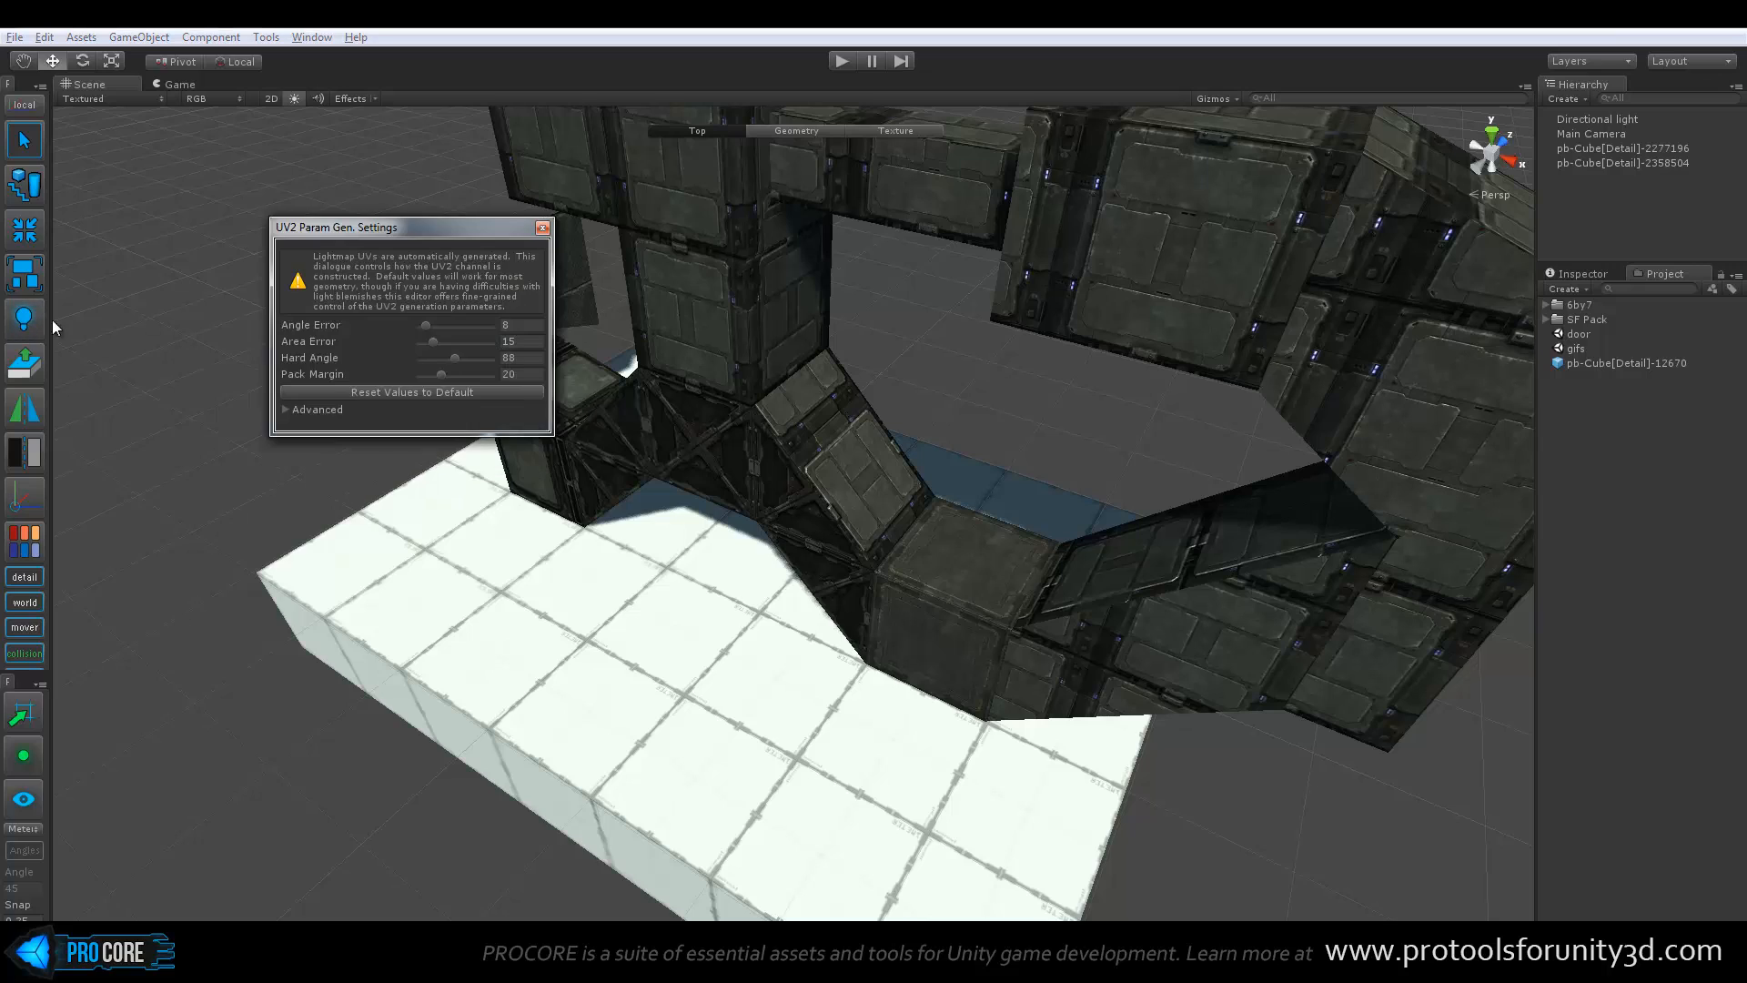
left_click_drag(465, 227, 459, 330)
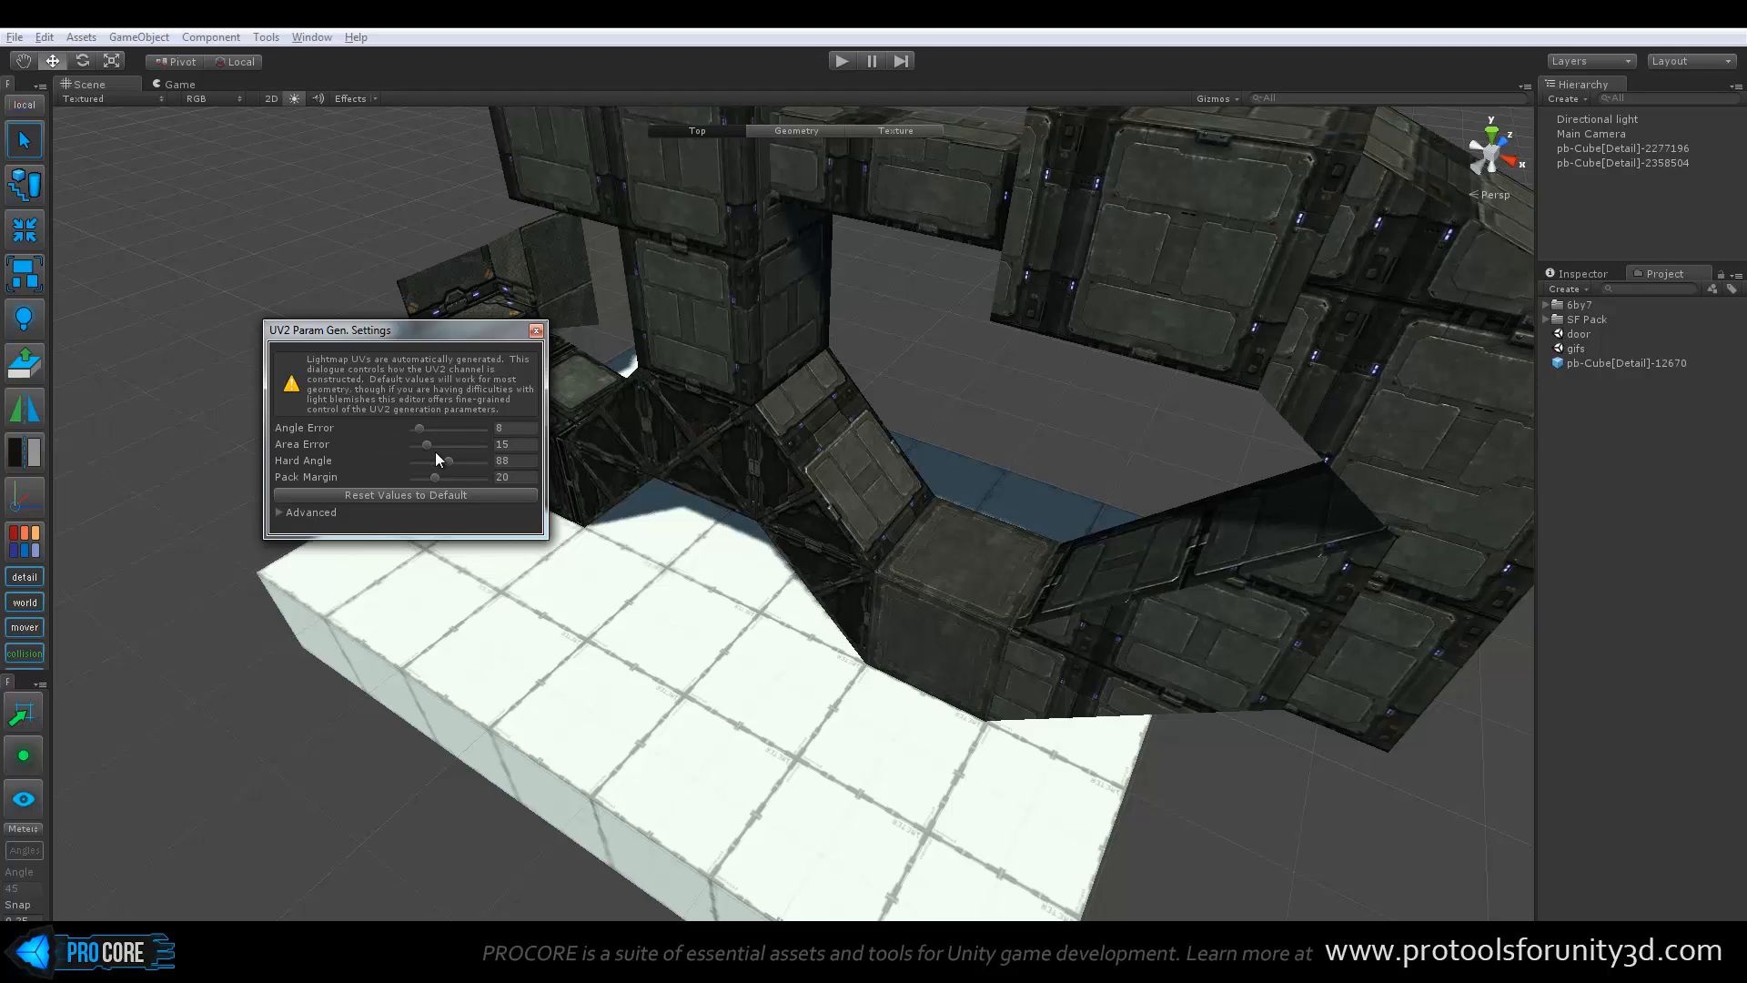
left_click(278, 512)
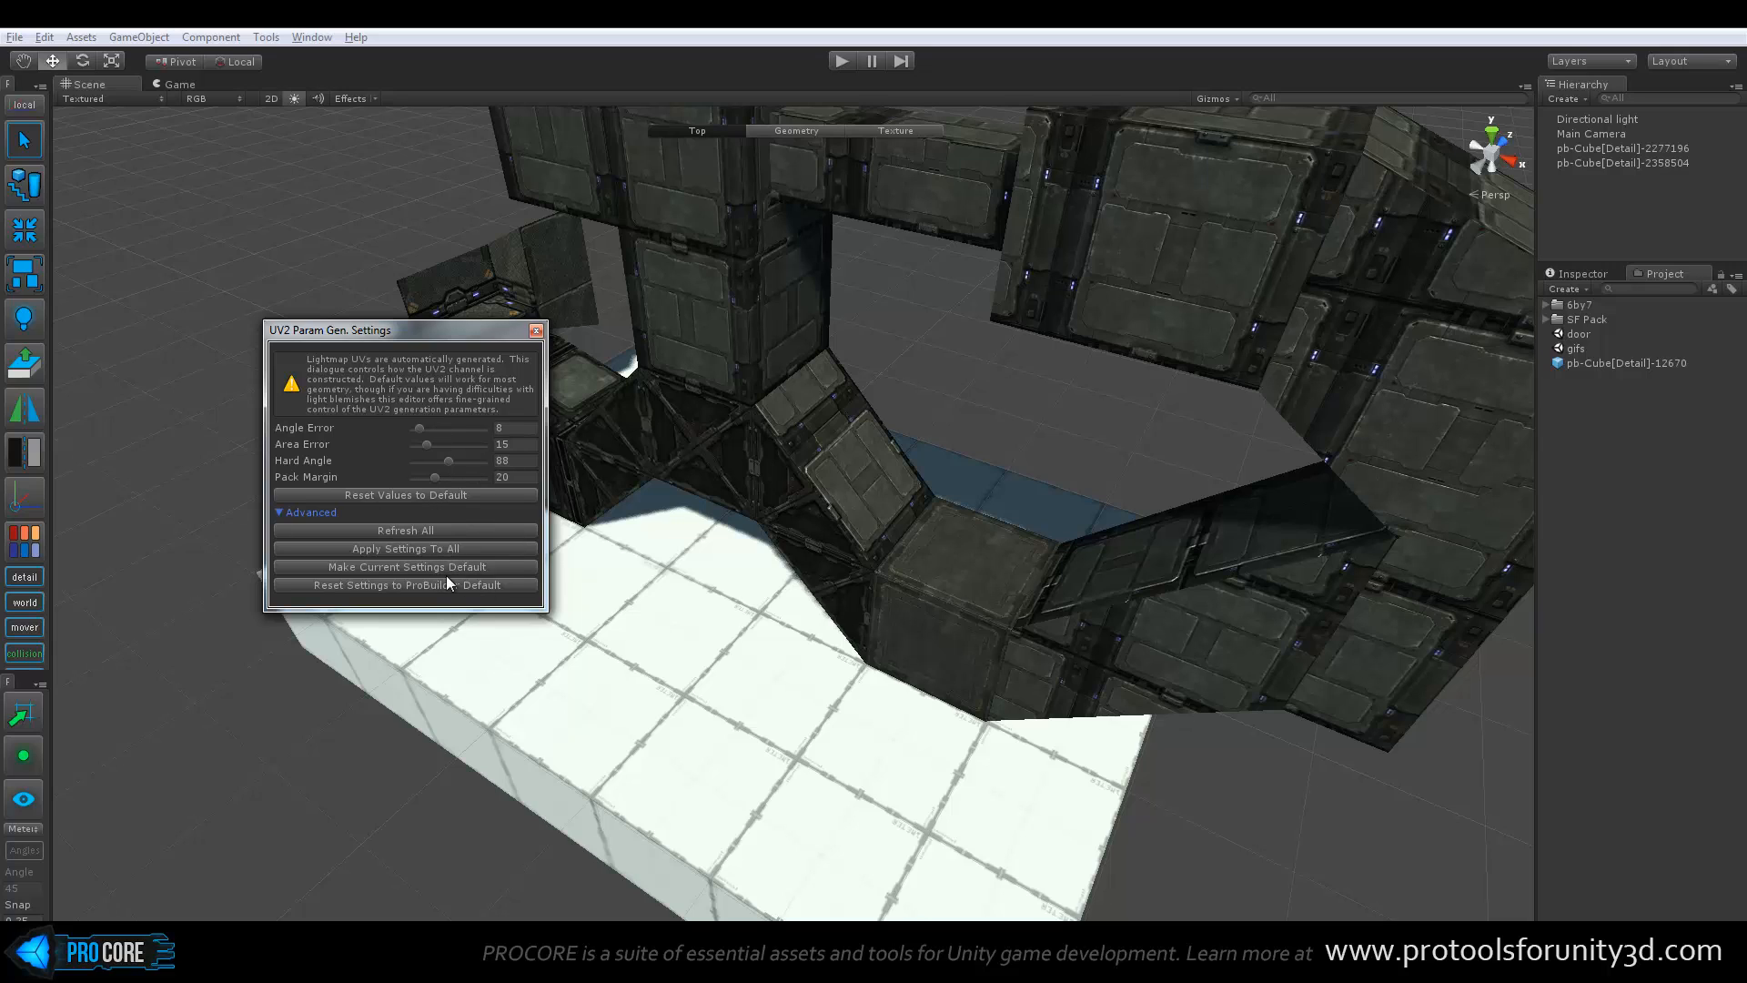
left_click(536, 331)
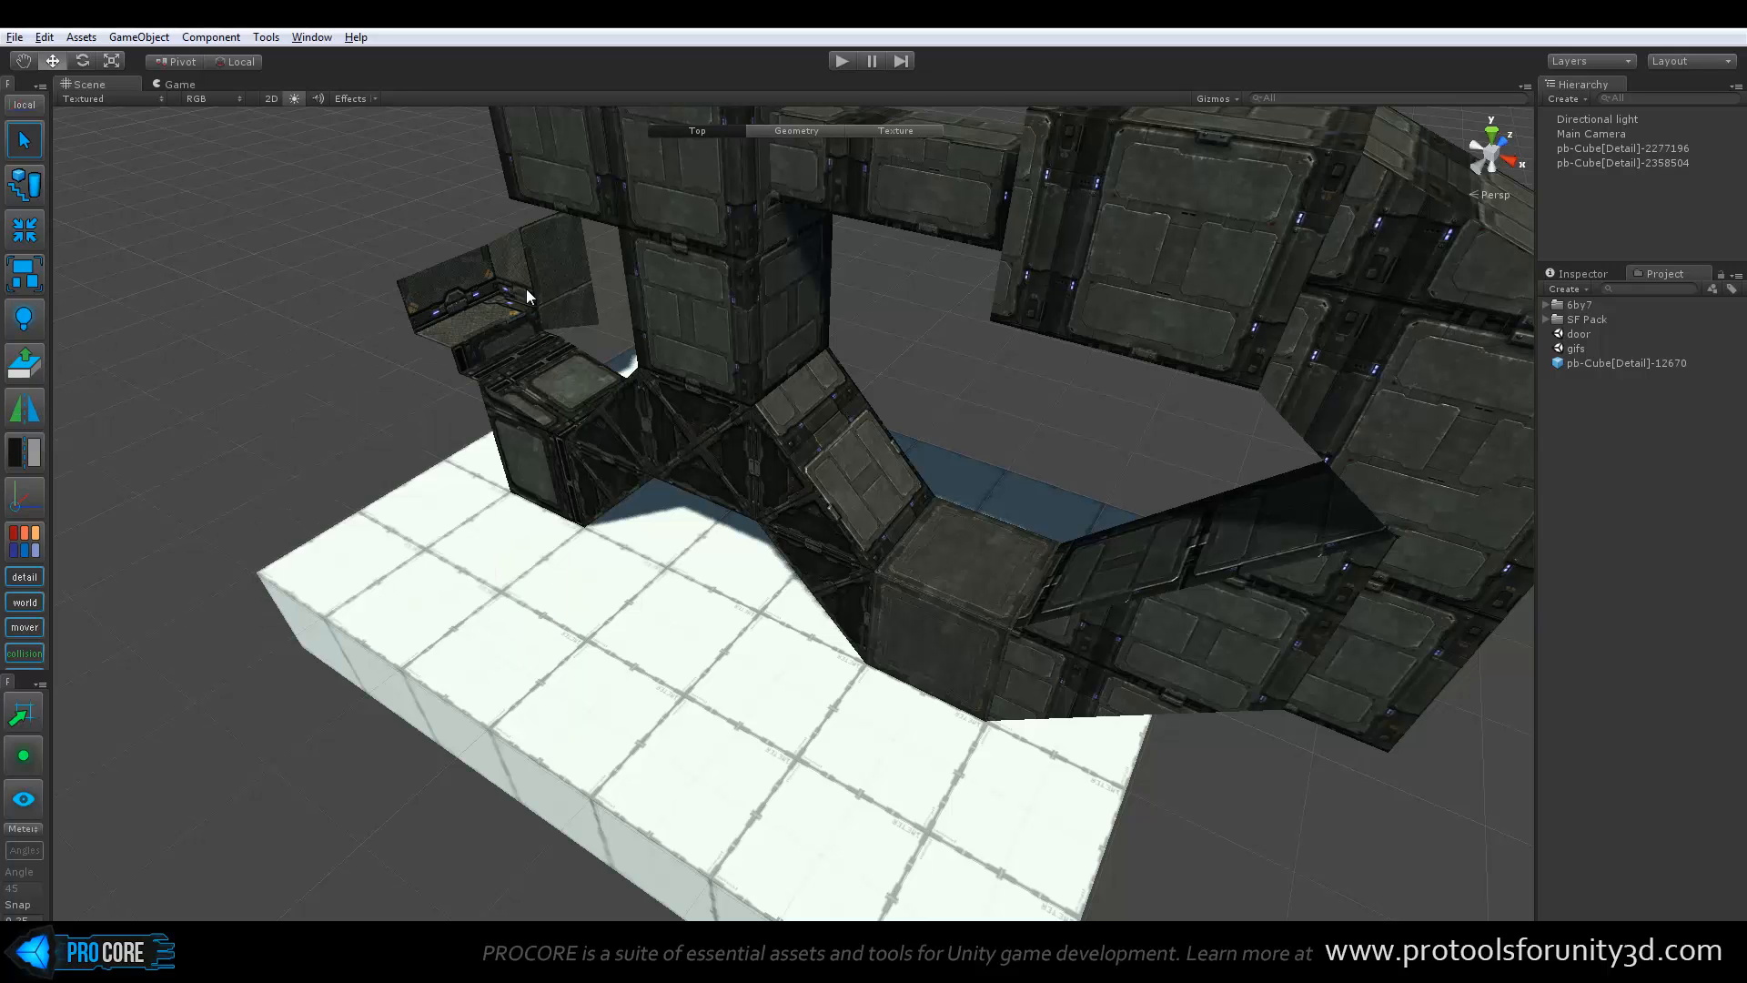
Switch the bridge structure to face editing and extrude the top face of its upper overhanging block upward three times
left_click_drag(526, 288, 641, 400, "alt")
left_click(641, 400)
key("f")
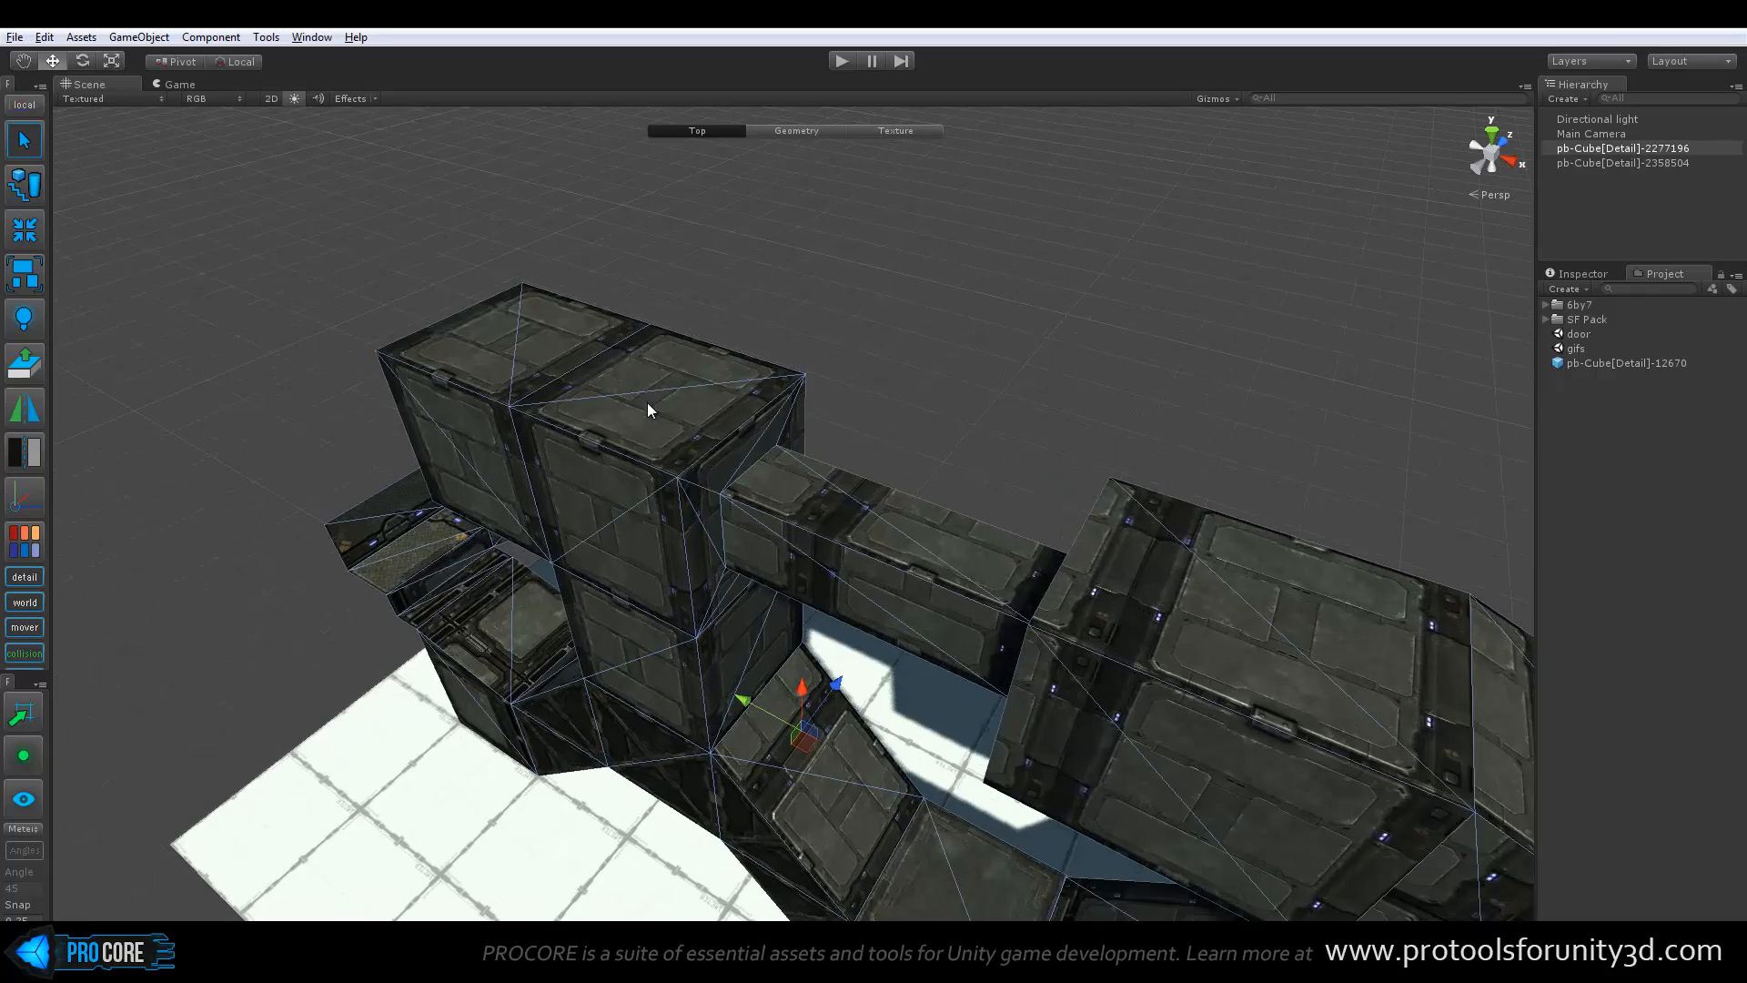
key("g")
left_click_drag(407, 342, 501, 348, "alt")
key("h")
left_click(702, 360)
left_click(542, 302)
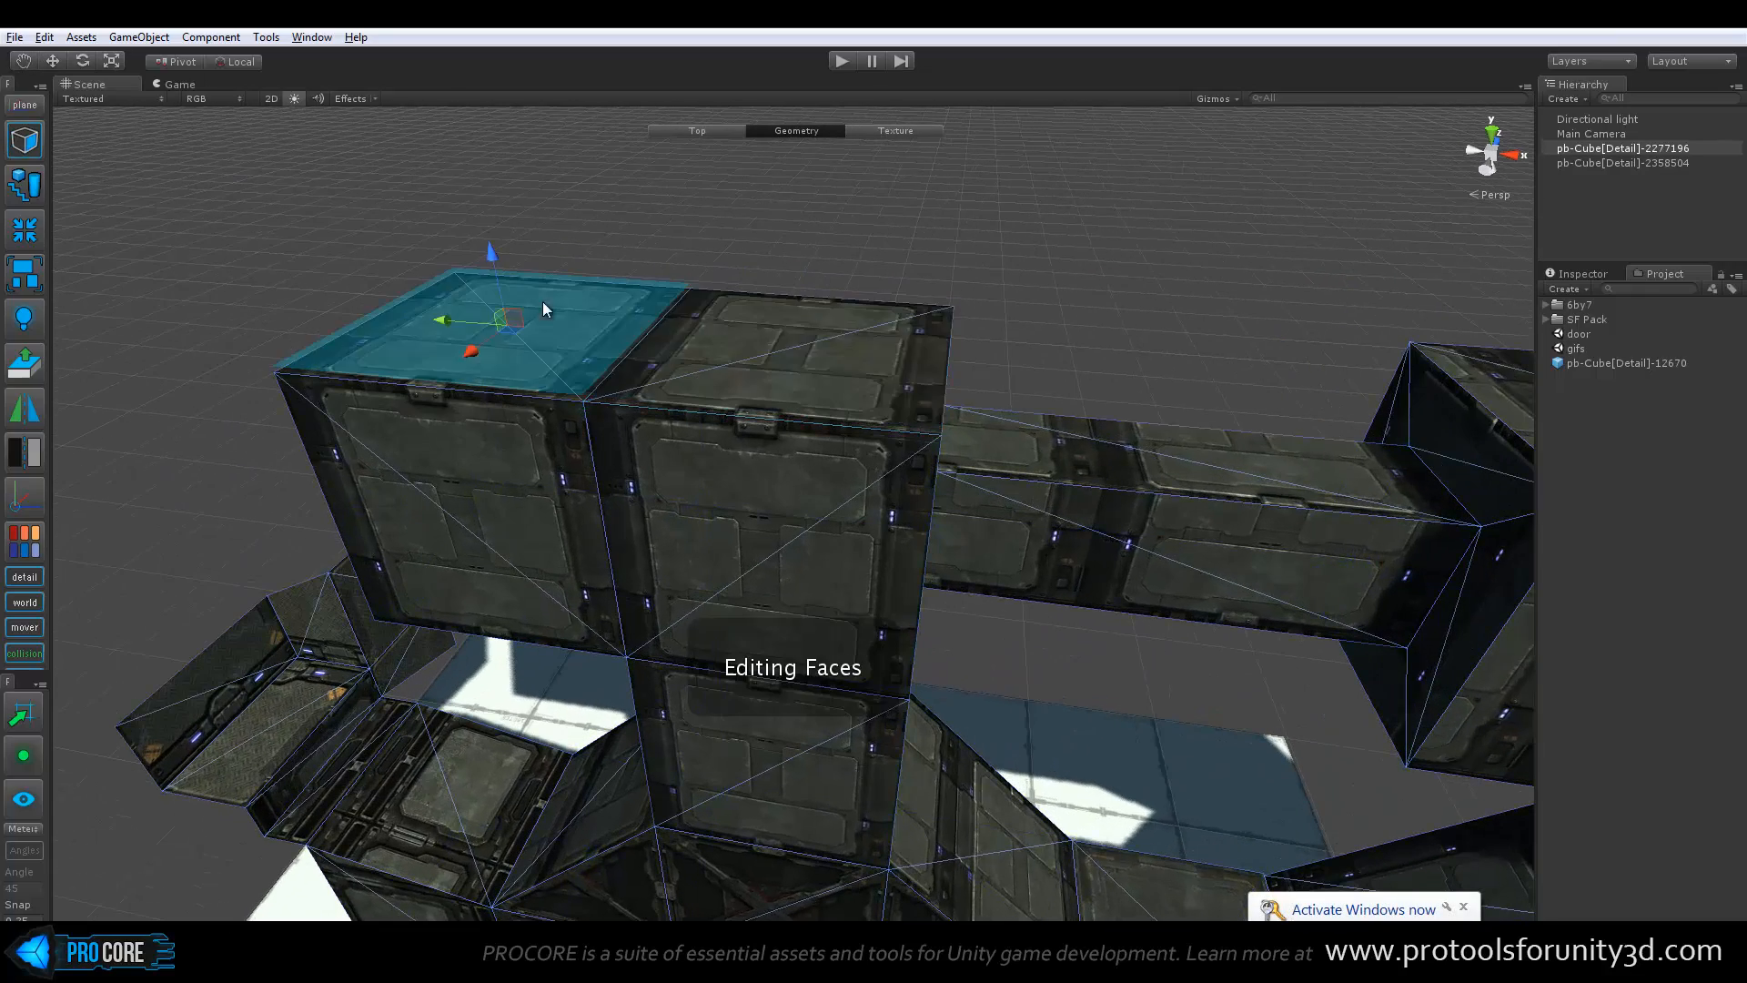
left_click_drag(495, 253, 464, 218, "shift")
left_click(30, 373)
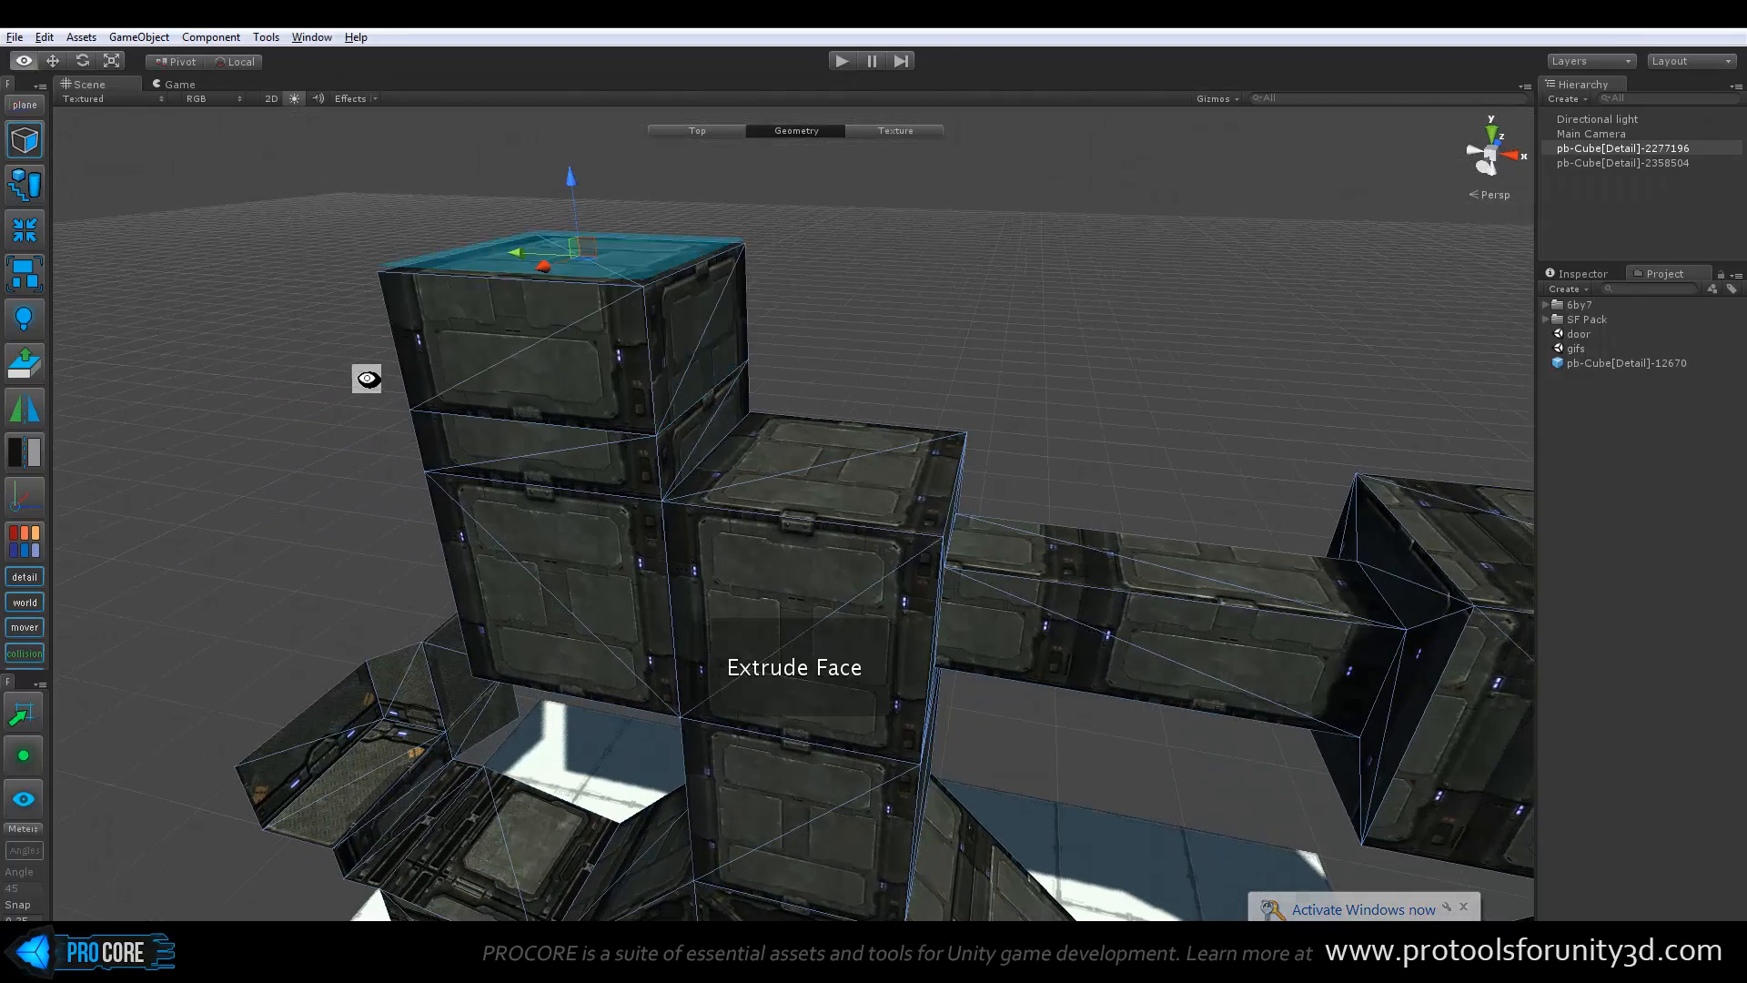
left_click_drag(363, 378, 467, 428, "alt")
left_click(16, 369)
left_click_drag(368, 393, 583, 364, "alt")
Extrude the outer side face of the tower's topmost segment outward twice
left_click(834, 302)
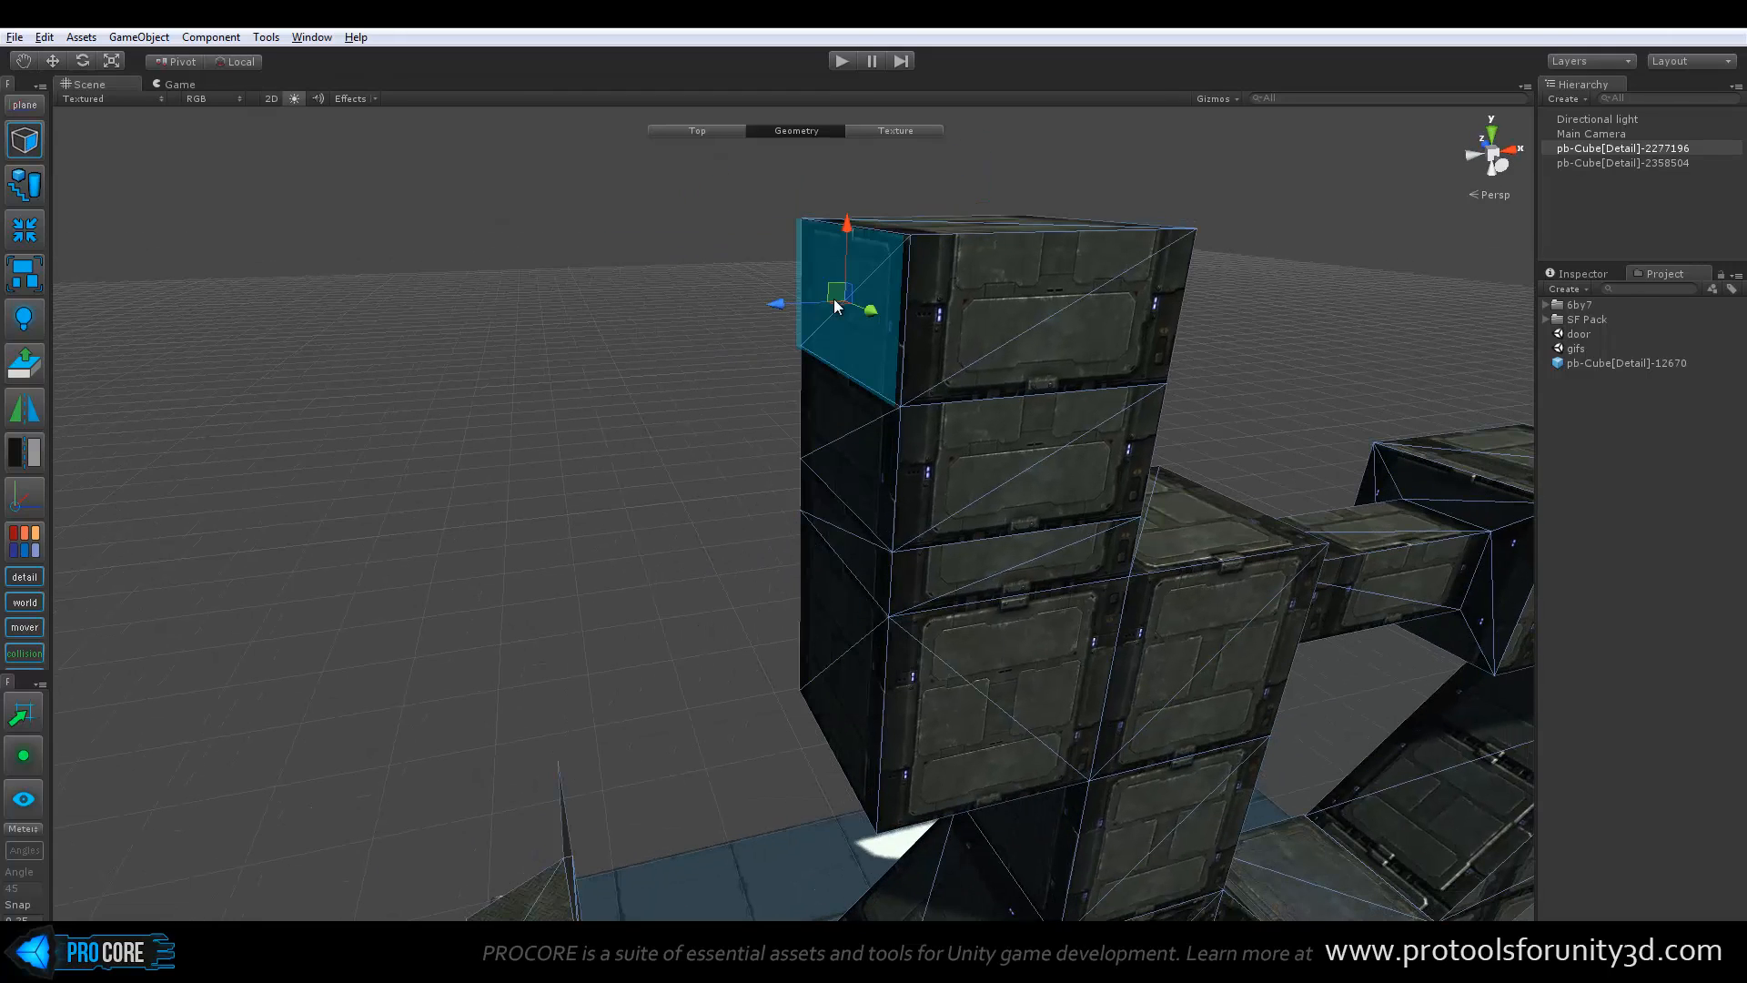
key("ctrl+e")
key("ctrl+e")
middle_click_drag(820, 238, 800, 322)
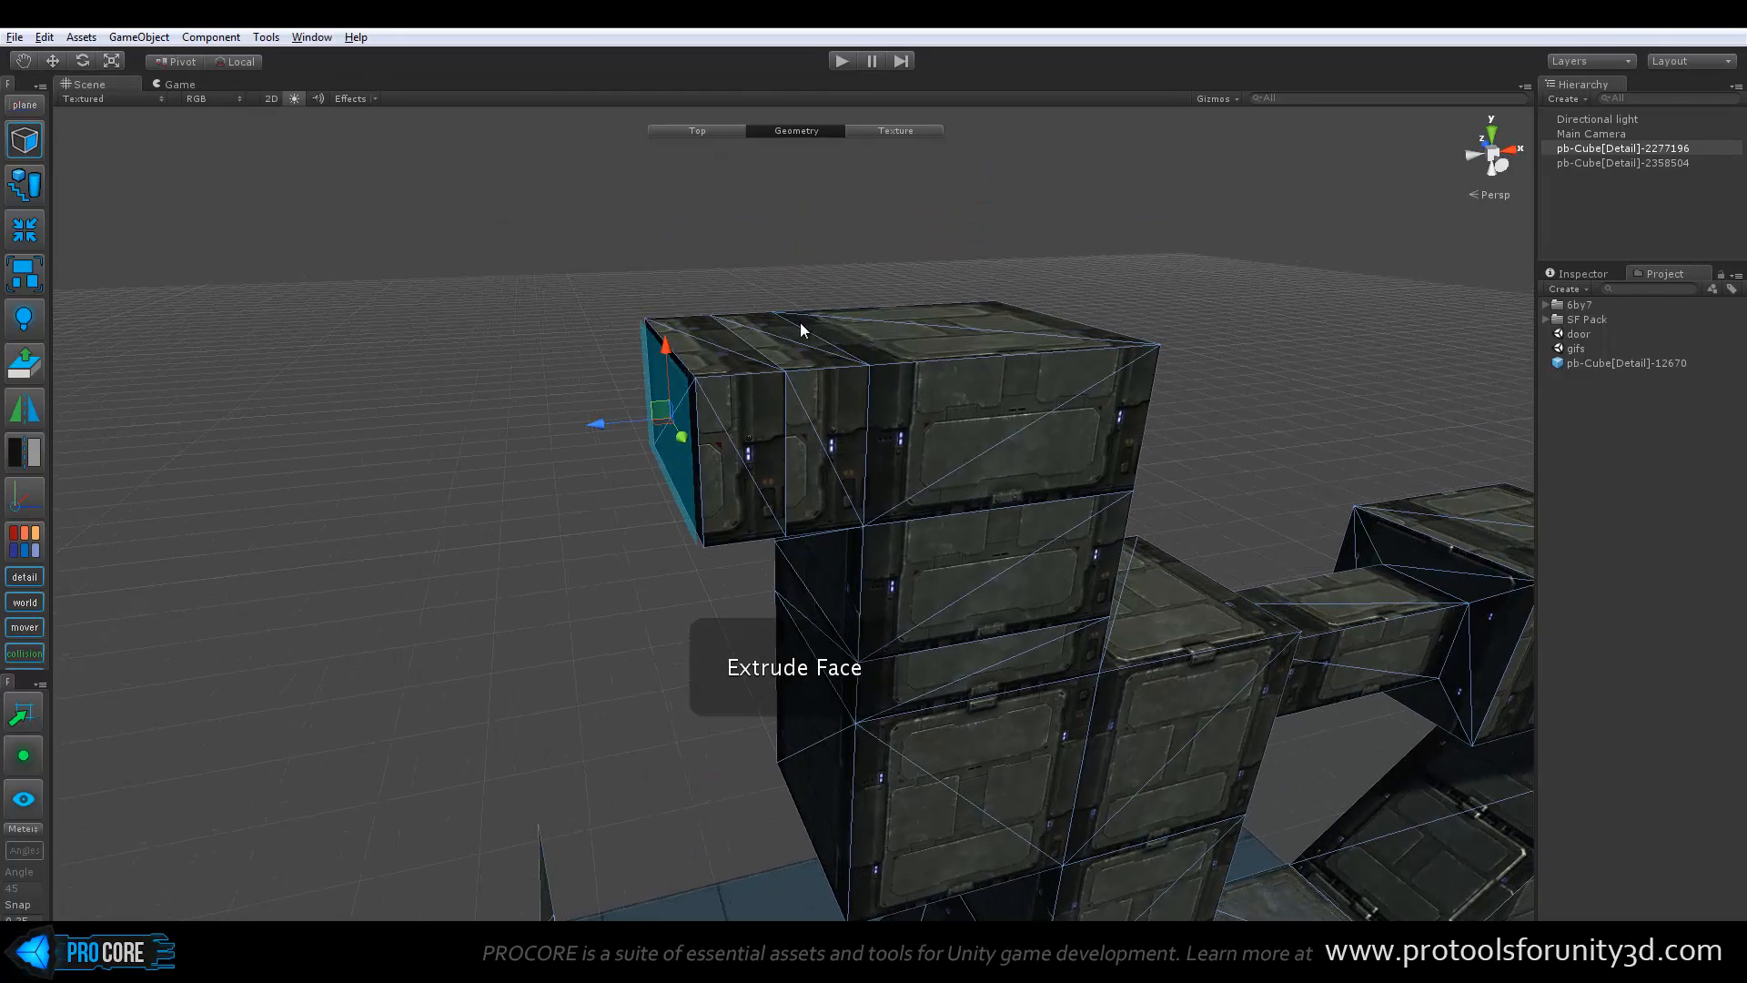
Extrude the top face of the inner overhang segment upward into a narrow two-segment column and return to the Top level
left_click(799, 323)
left_click(788, 346)
left_click(783, 349)
key("ctrl+e")
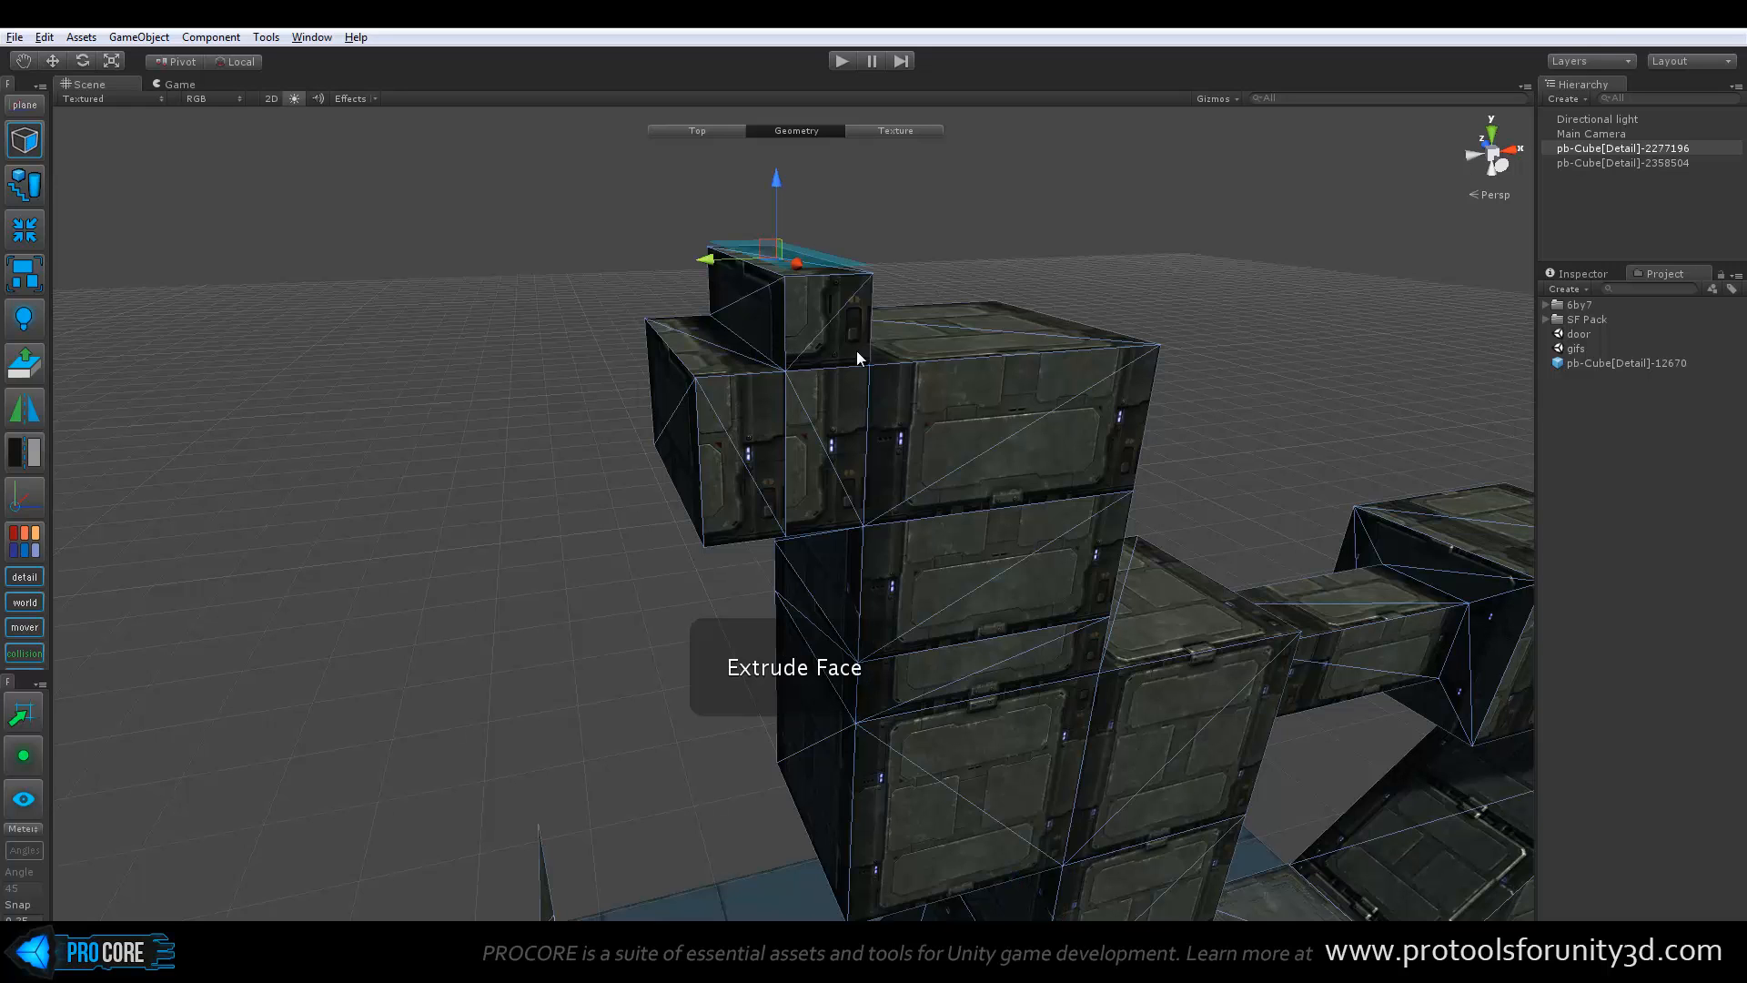
key("ctrl+e")
scroll(859, 346, "up", 5)
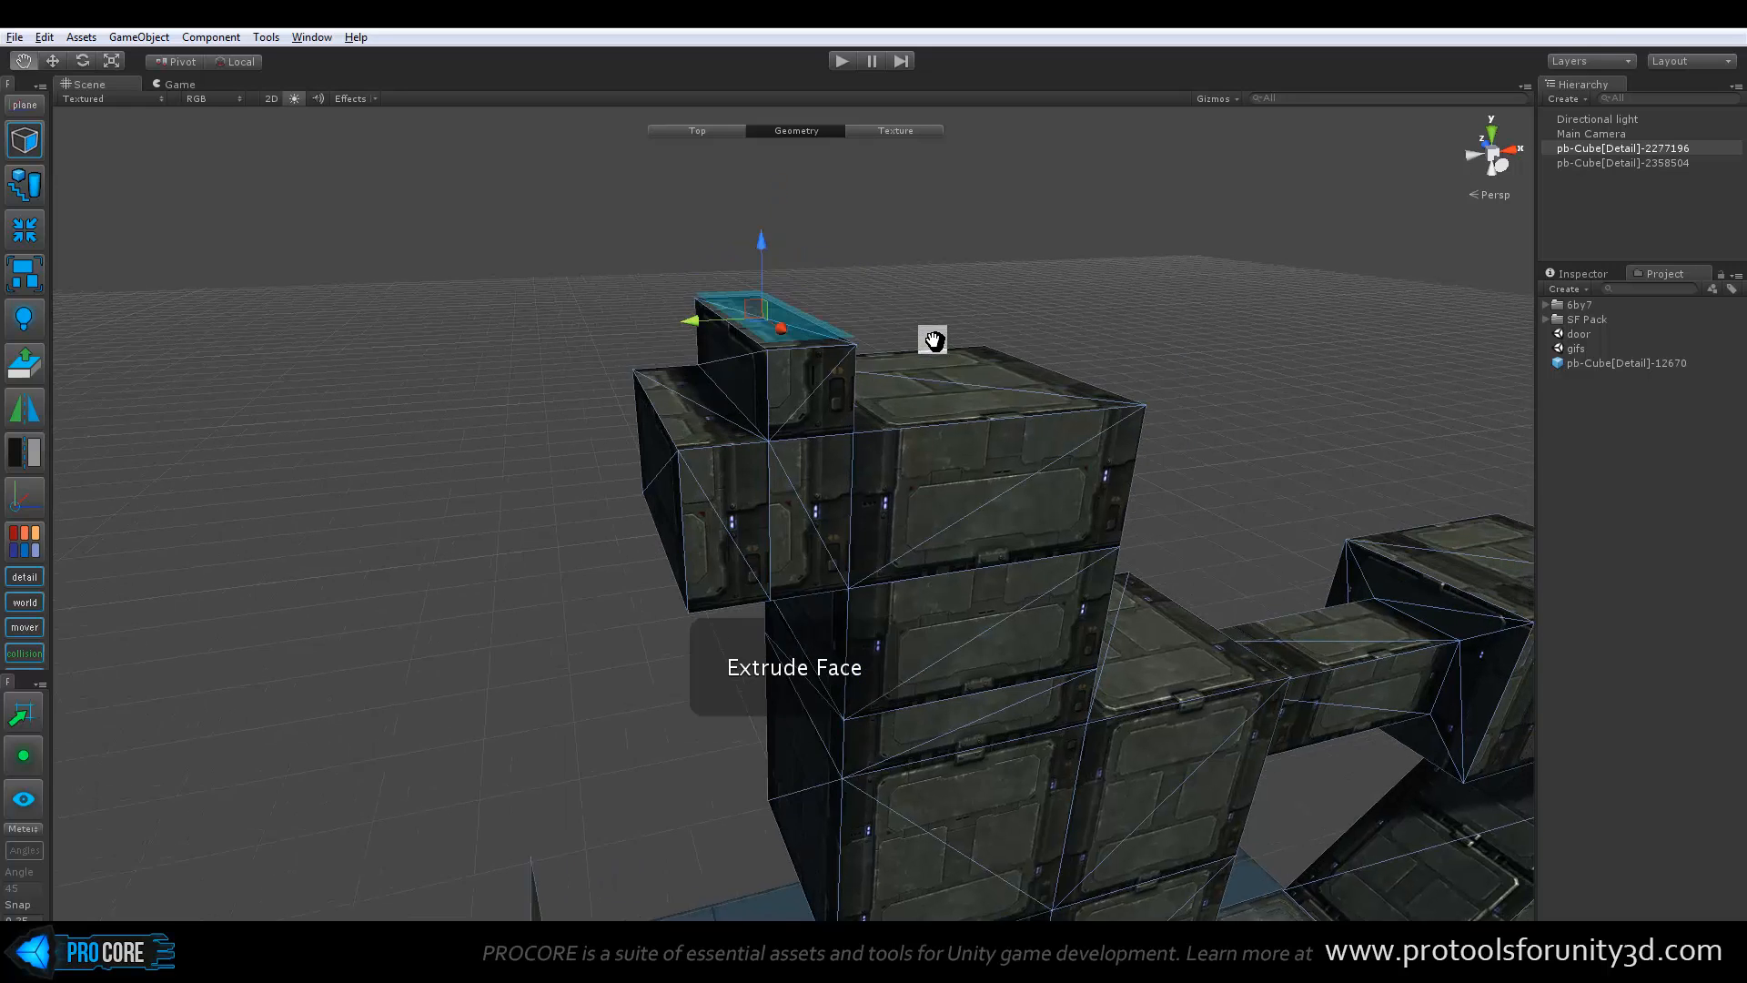
scroll(859, 350, "up", 3)
scroll(773, 318, "down", 5)
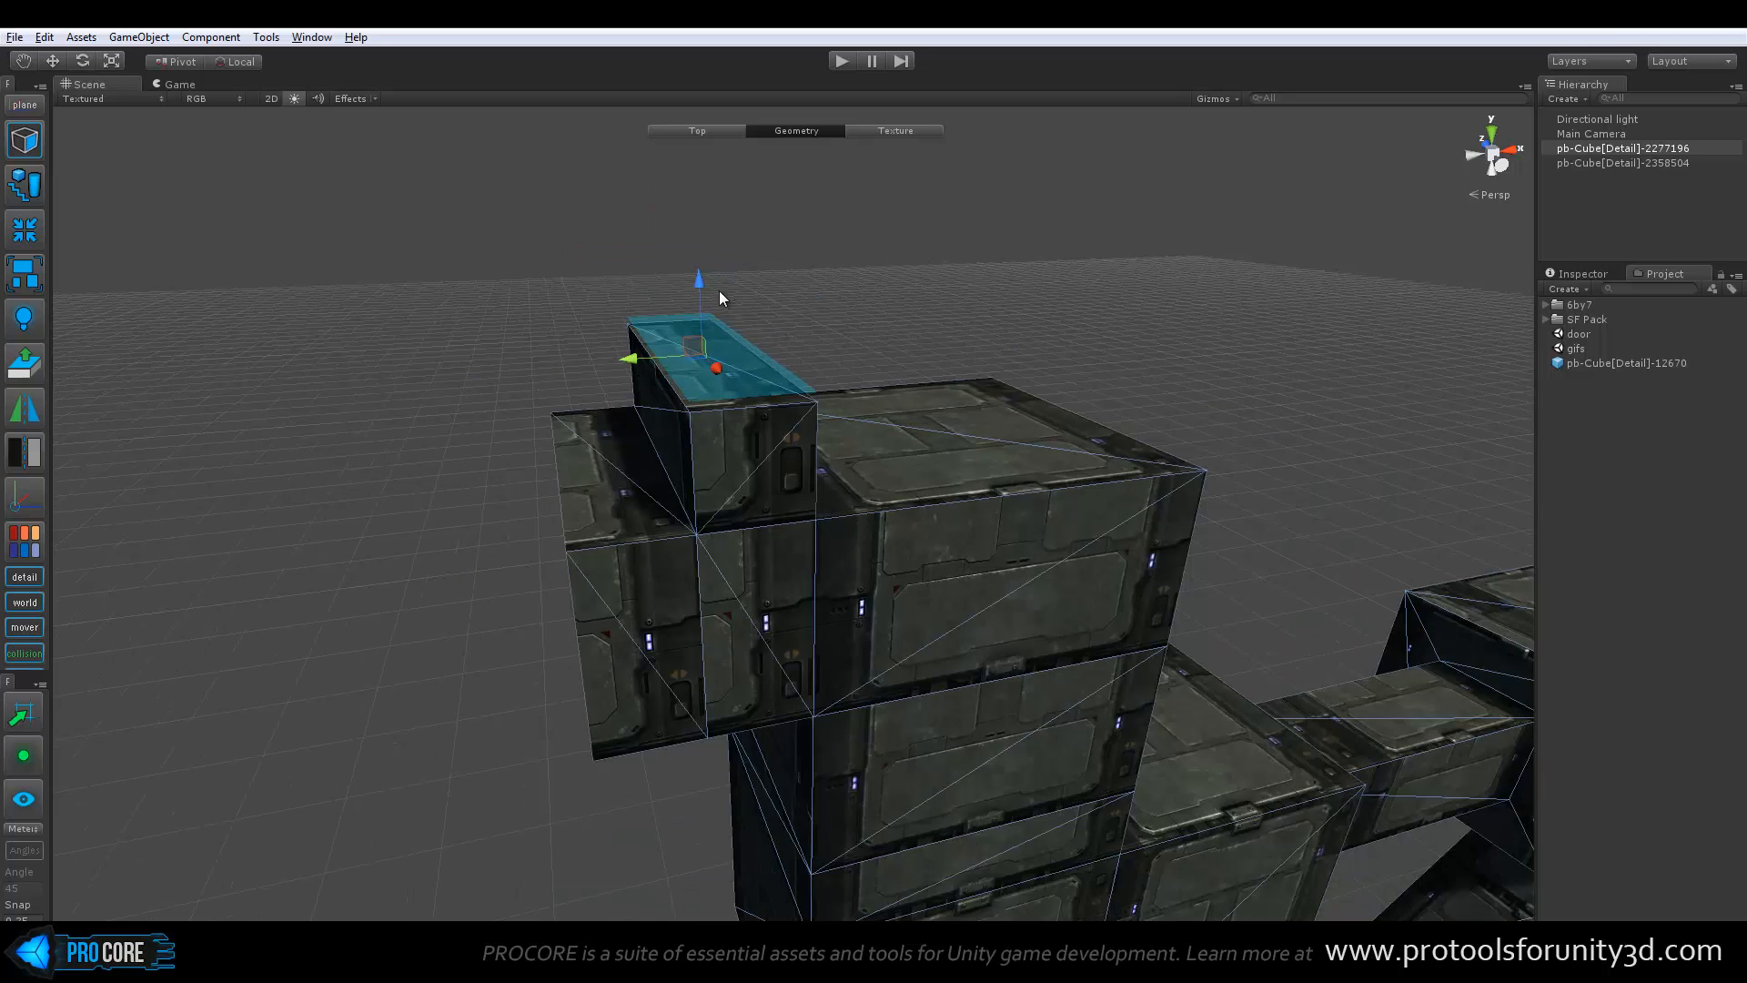
left_click_drag(707, 280, 751, 181)
scroll(792, 364, "down", 4)
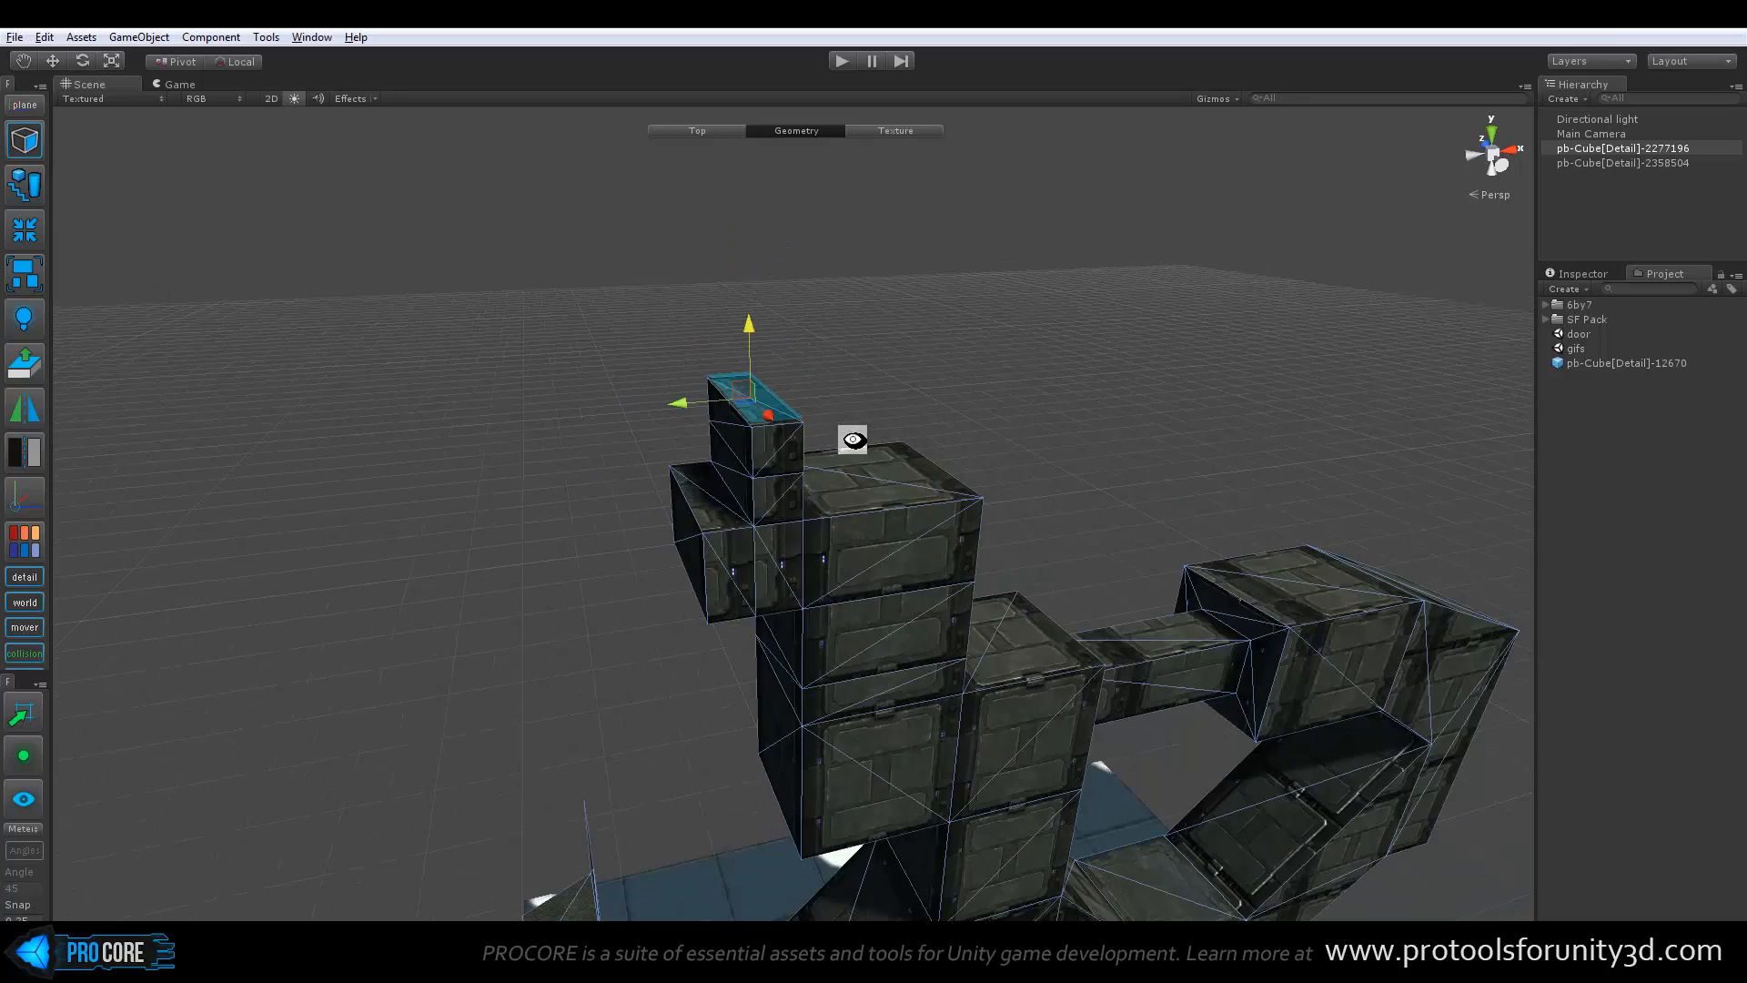
left_click_drag(850, 440, 757, 464, "alt")
middle_click_drag(756, 464, 793, 357)
key("Escape")
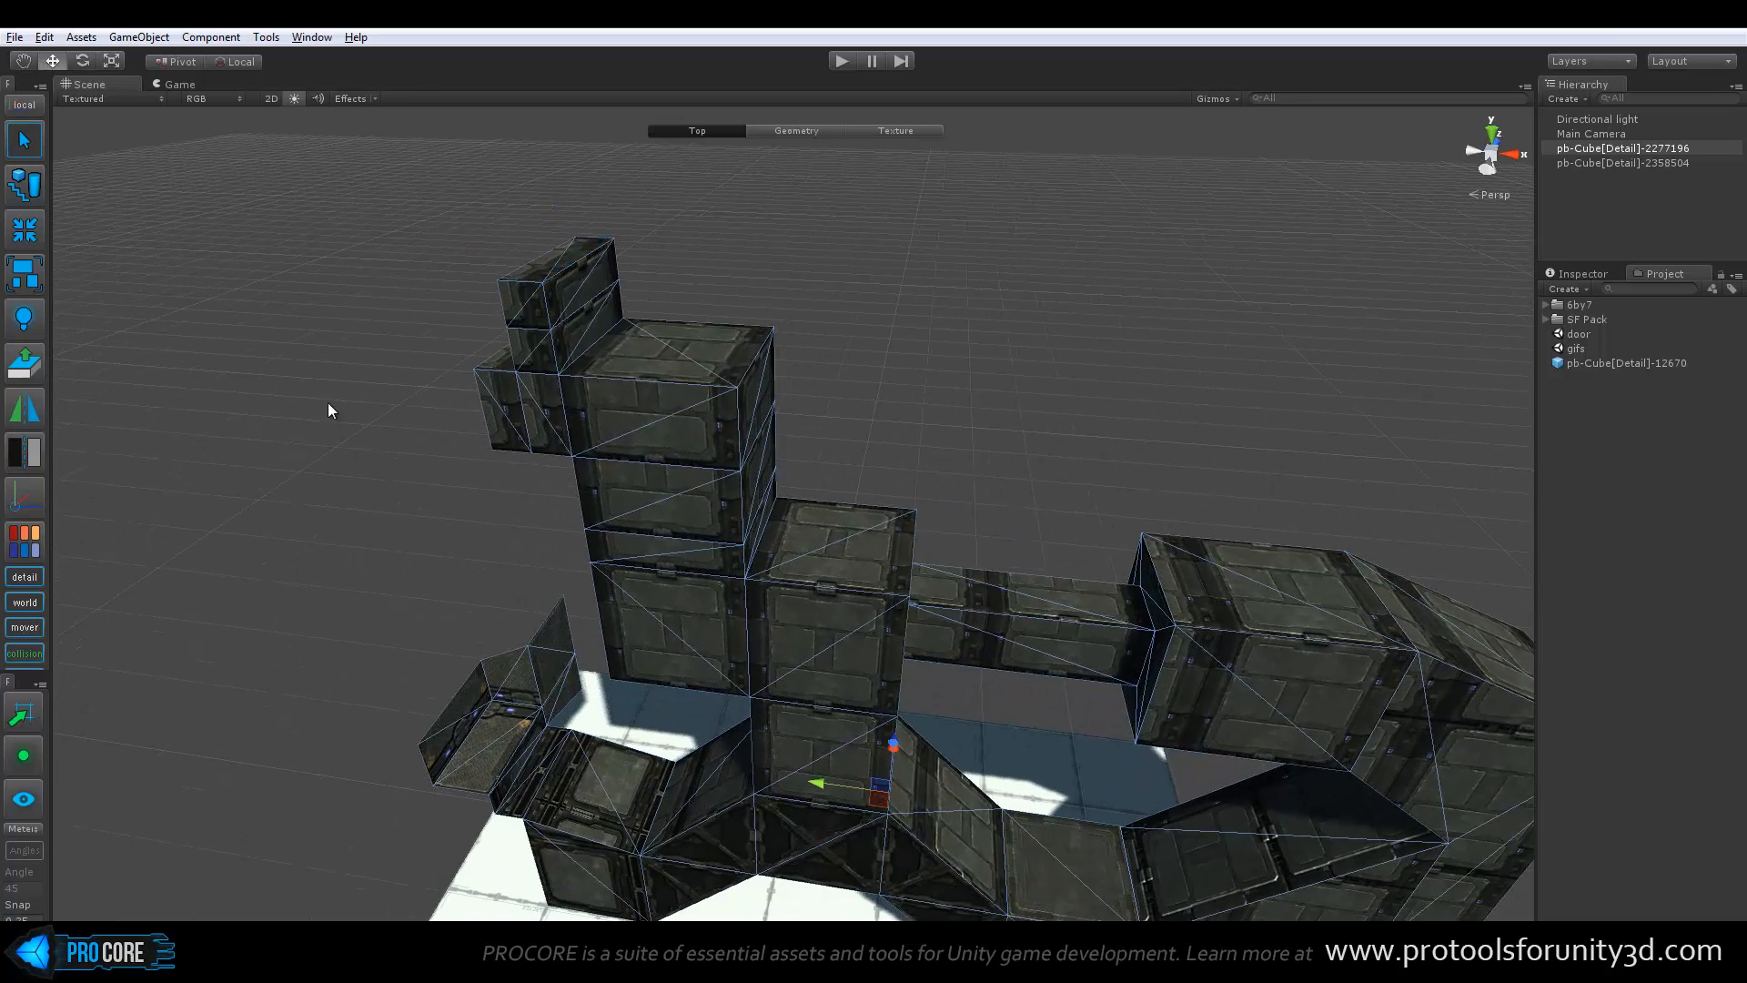
Try flipping the normals of the entire bridge structure and view it from the other side
middle_click_drag(687, 528, 669, 364)
scroll(728, 455, "down", 4)
left_click_drag(792, 538, 849, 562, "alt")
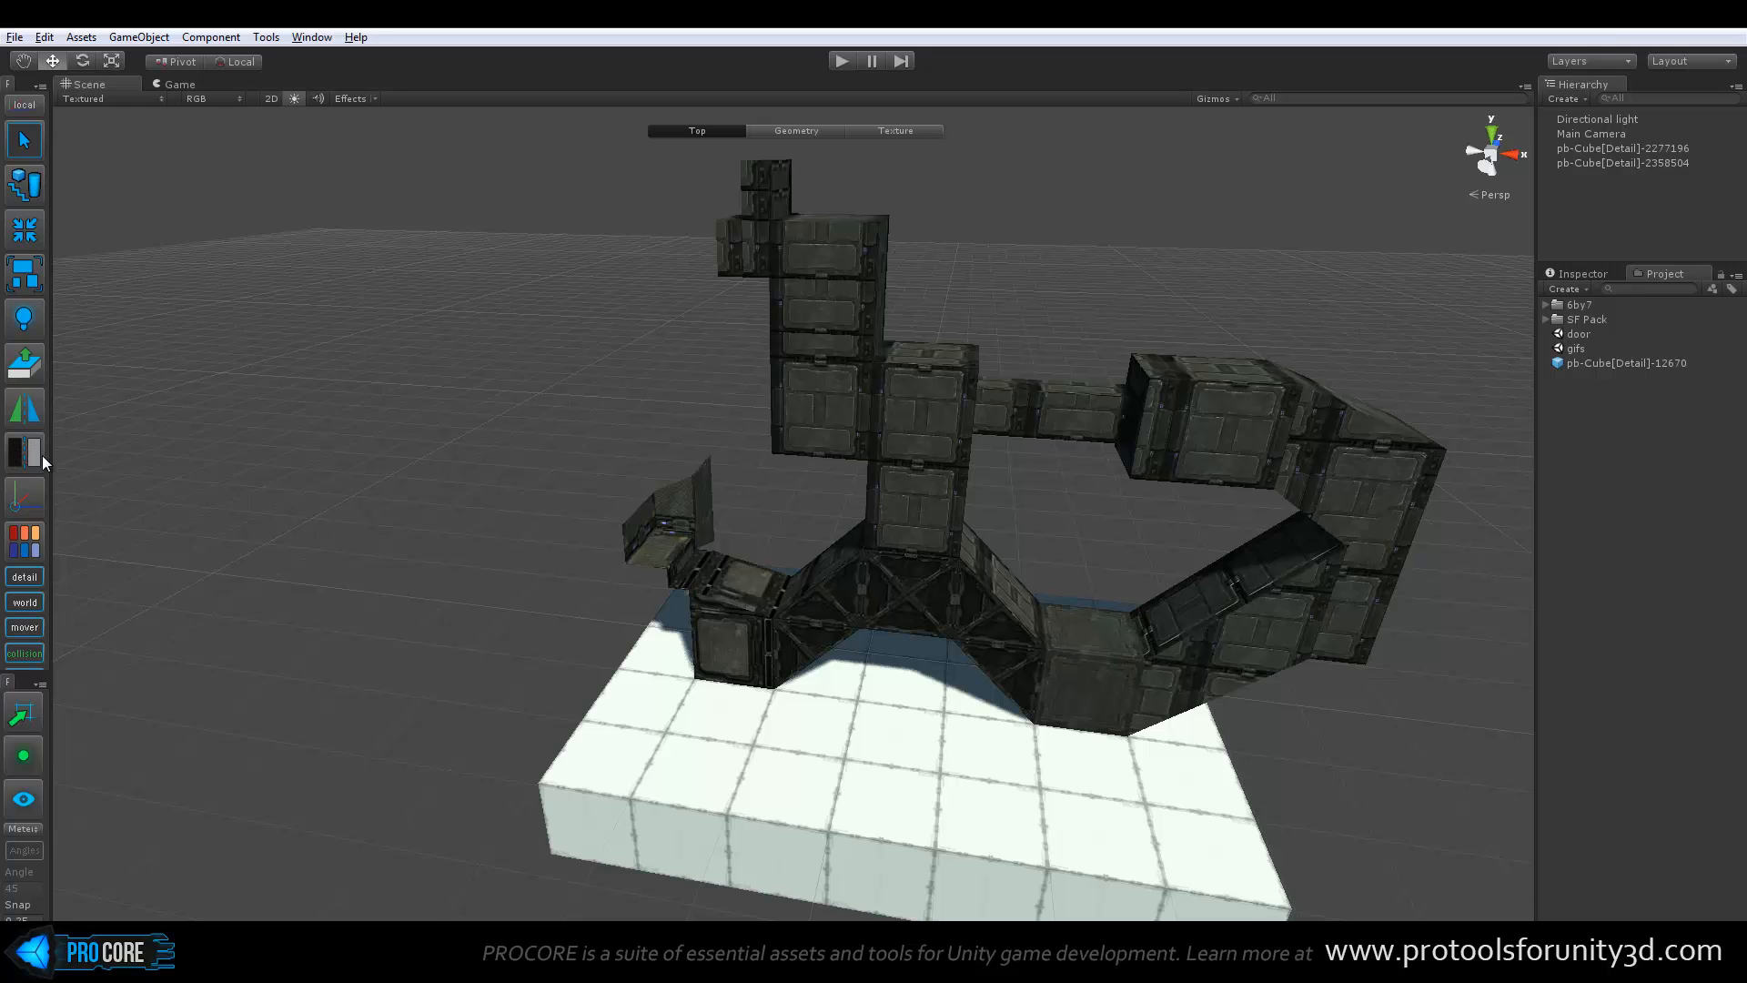
middle_click_drag(873, 431, 774, 413)
scroll(774, 412, "up", 2)
left_click(778, 506)
left_click_drag(778, 506, 759, 473, "alt")
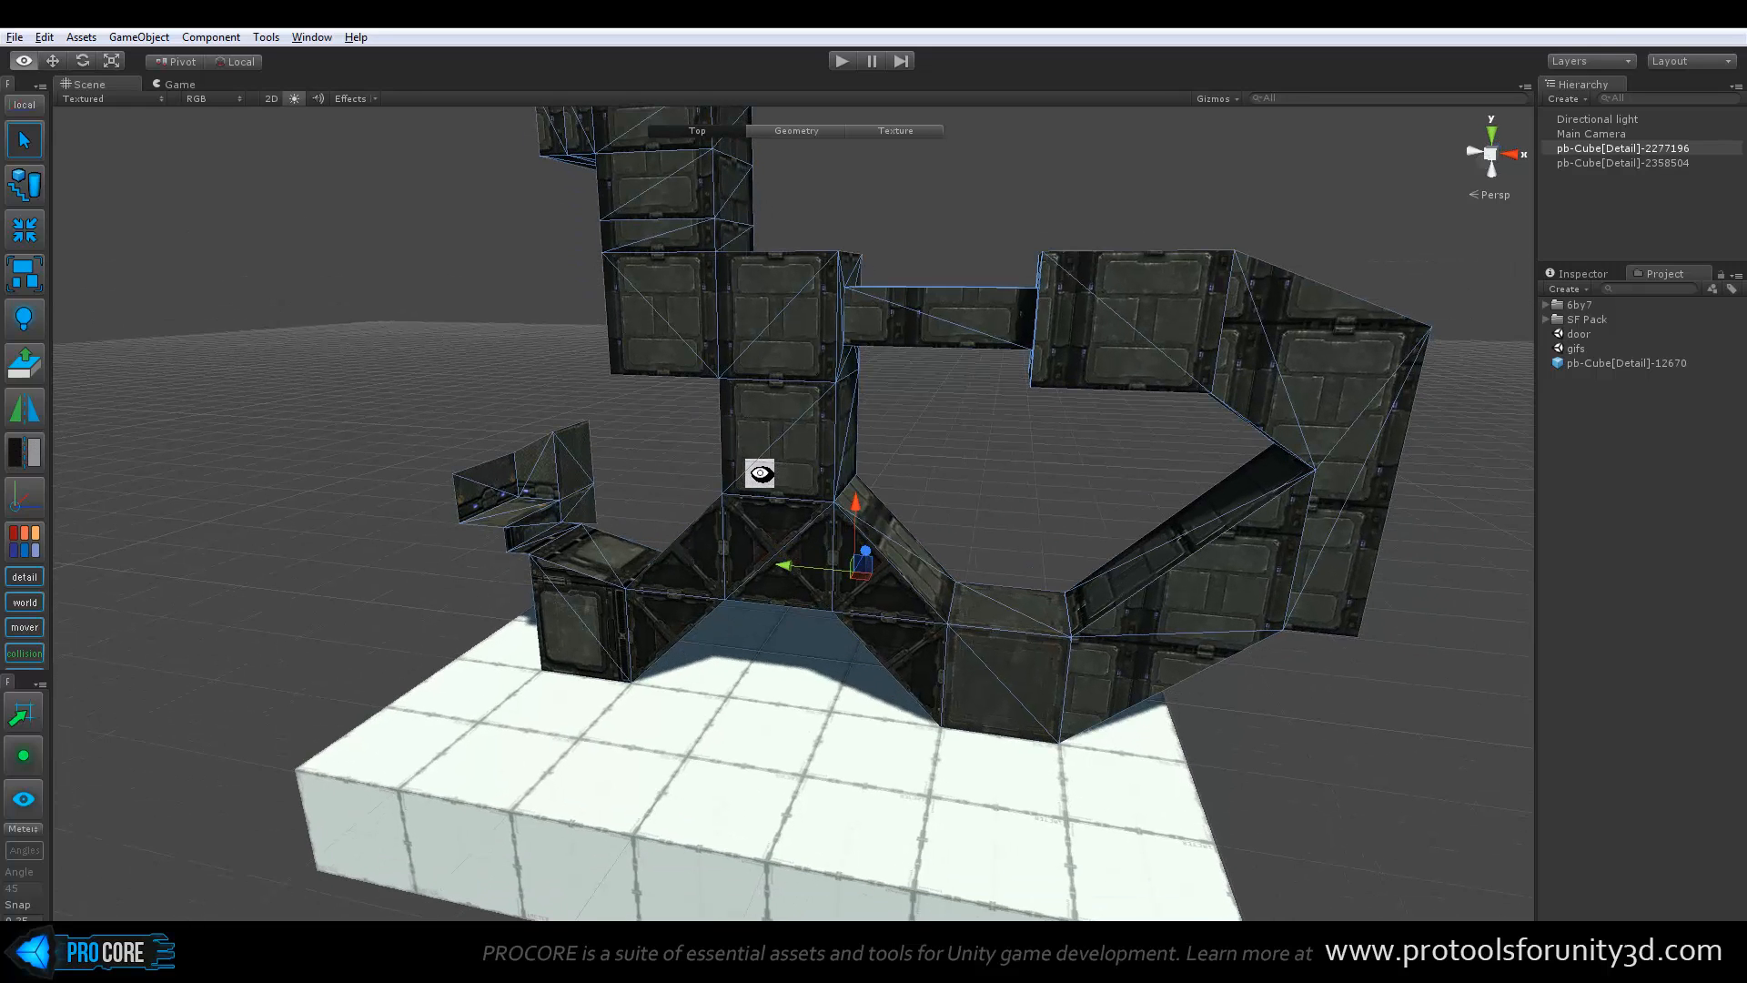
left_click(30, 452)
left_click_drag(359, 441, 783, 439, "alt")
scroll(785, 441, "up", 4)
middle_click_drag(1033, 455, 863, 469)
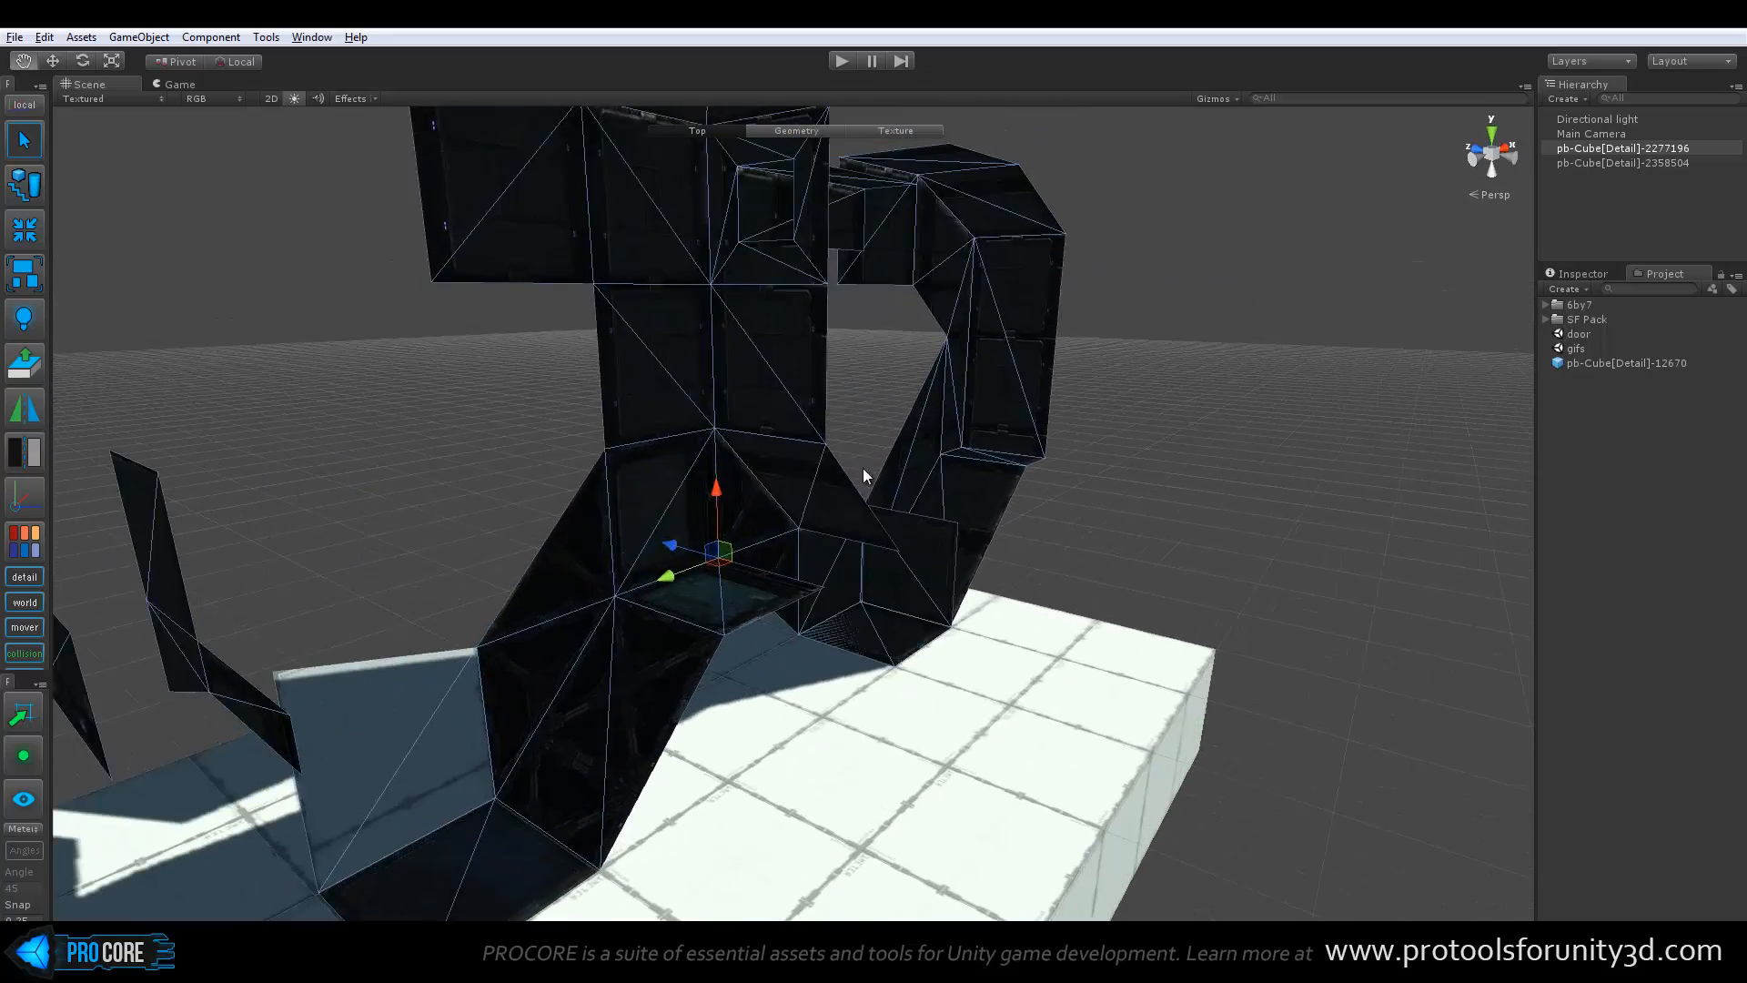
scroll(862, 473, "up", 4)
left_click_drag(893, 486, 643, 475, "alt")
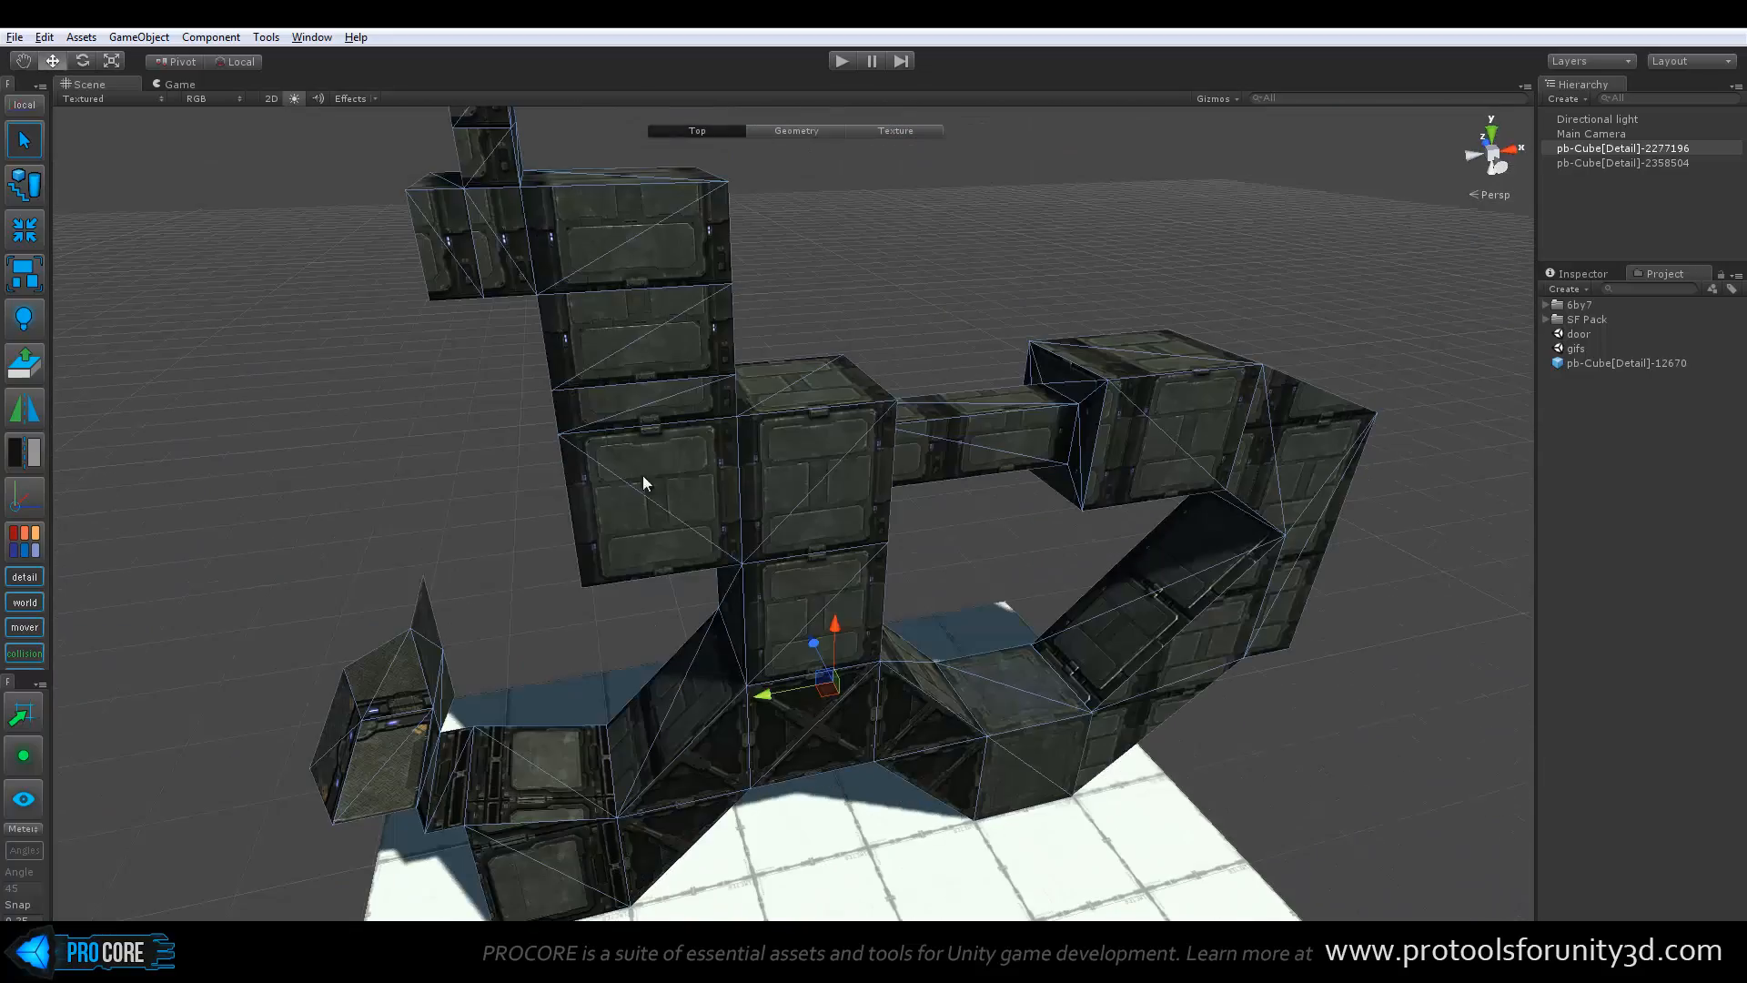
At the Geometry level, select the faces around the tower's middle section and flip the normals of its rear and outer faces
scroll(647, 433, "up", 1)
key("g")
left_click(819, 445)
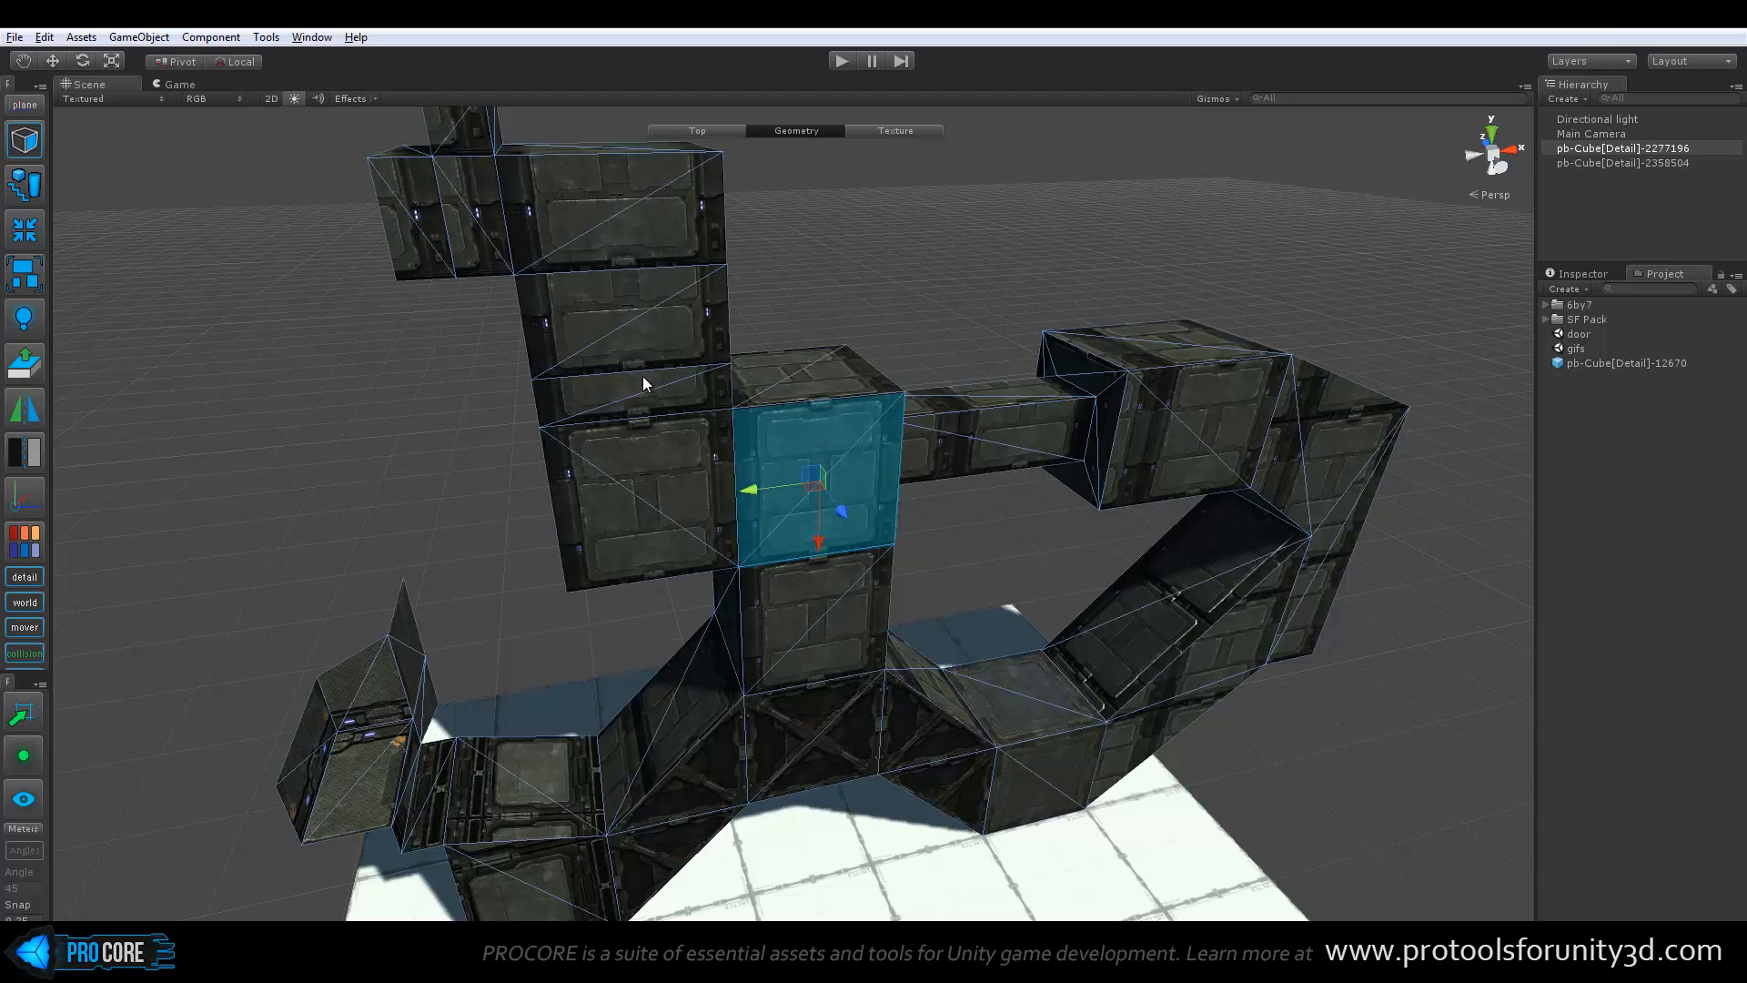
left_click(652, 326)
left_click_drag(651, 326, 670, 413, "alt")
left_click(577, 444, "shift")
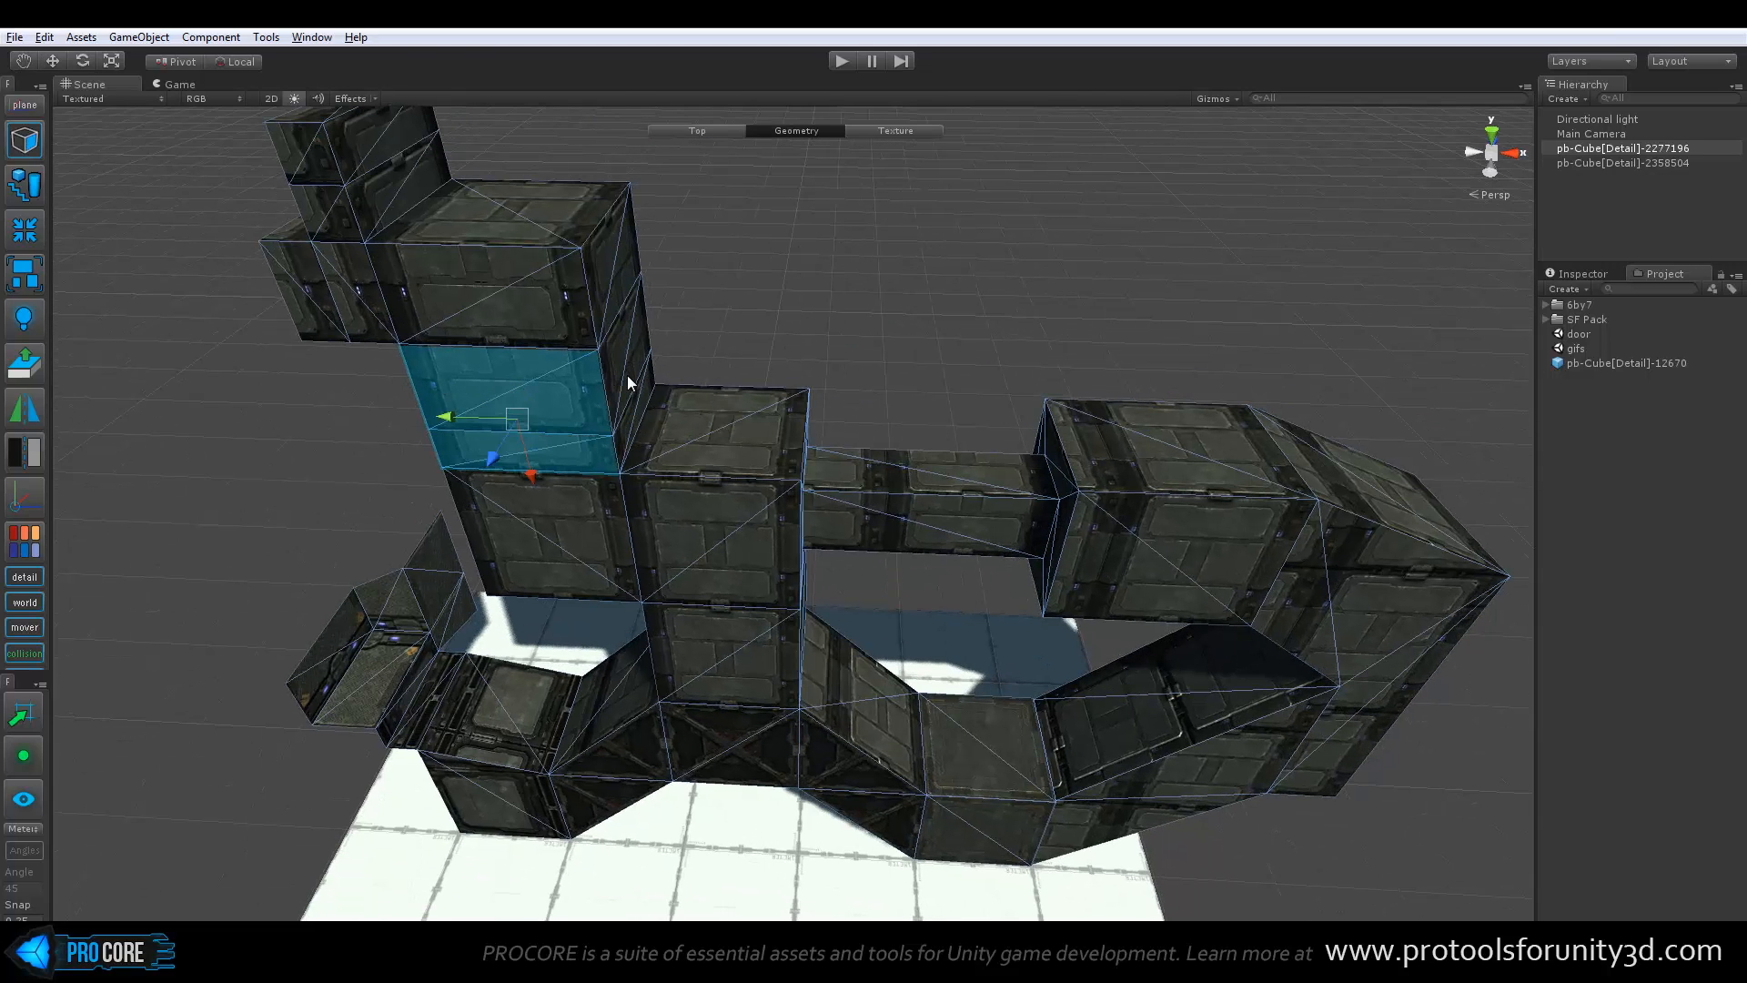
left_click(626, 375, "shift")
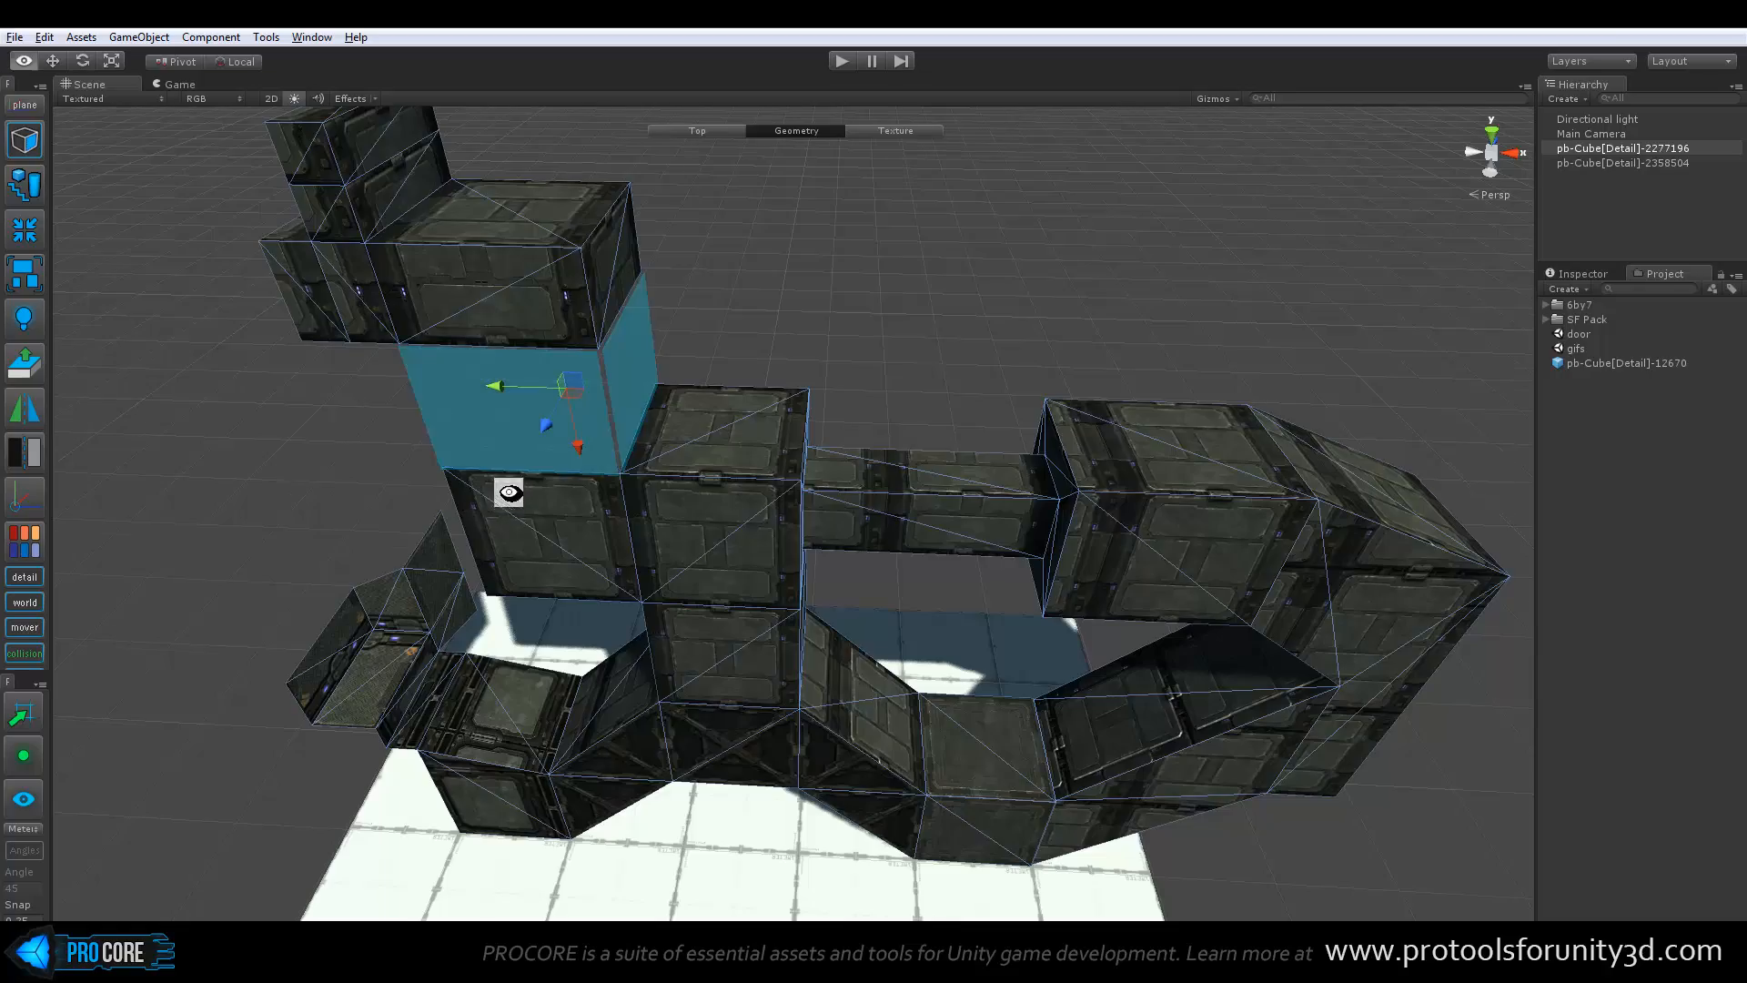
left_click_drag(507, 500, 607, 264, "alt")
left_click(866, 324)
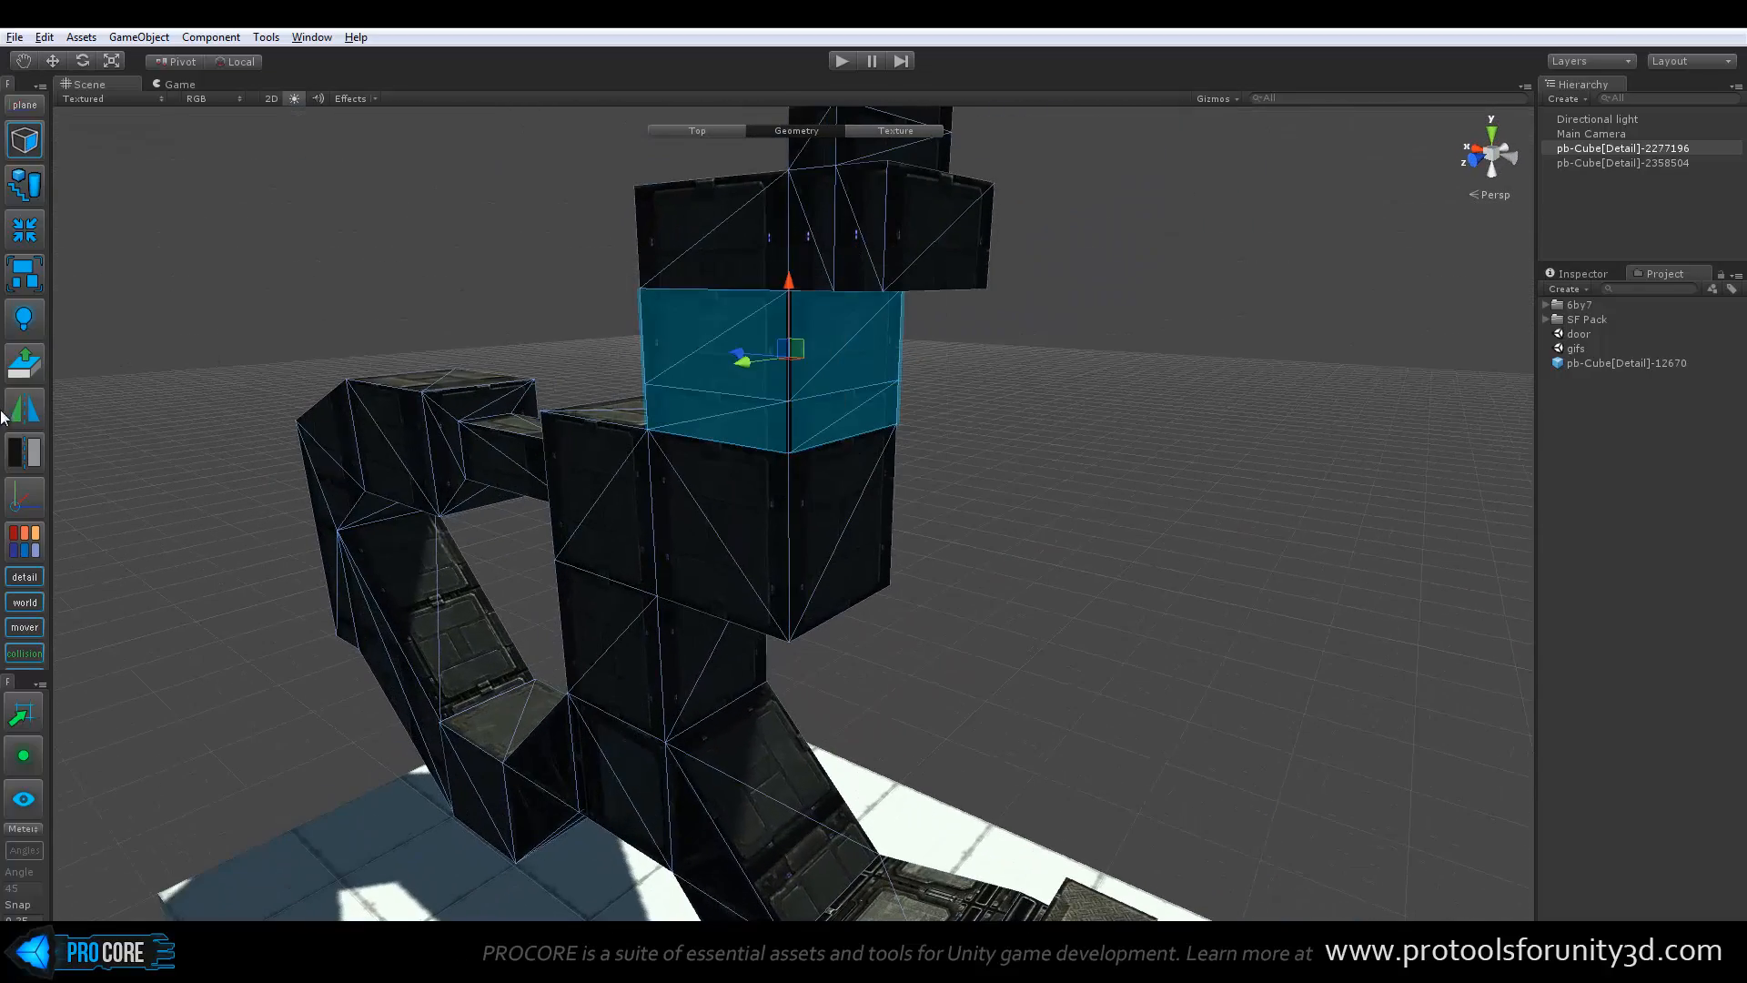
left_click(22, 453)
middle_click_drag(794, 397, 725, 495)
left_click_drag(723, 495, 1145, 494, "alt")
Flip the normals of the middle section's remaining front and inner side faces
left_click(783, 427)
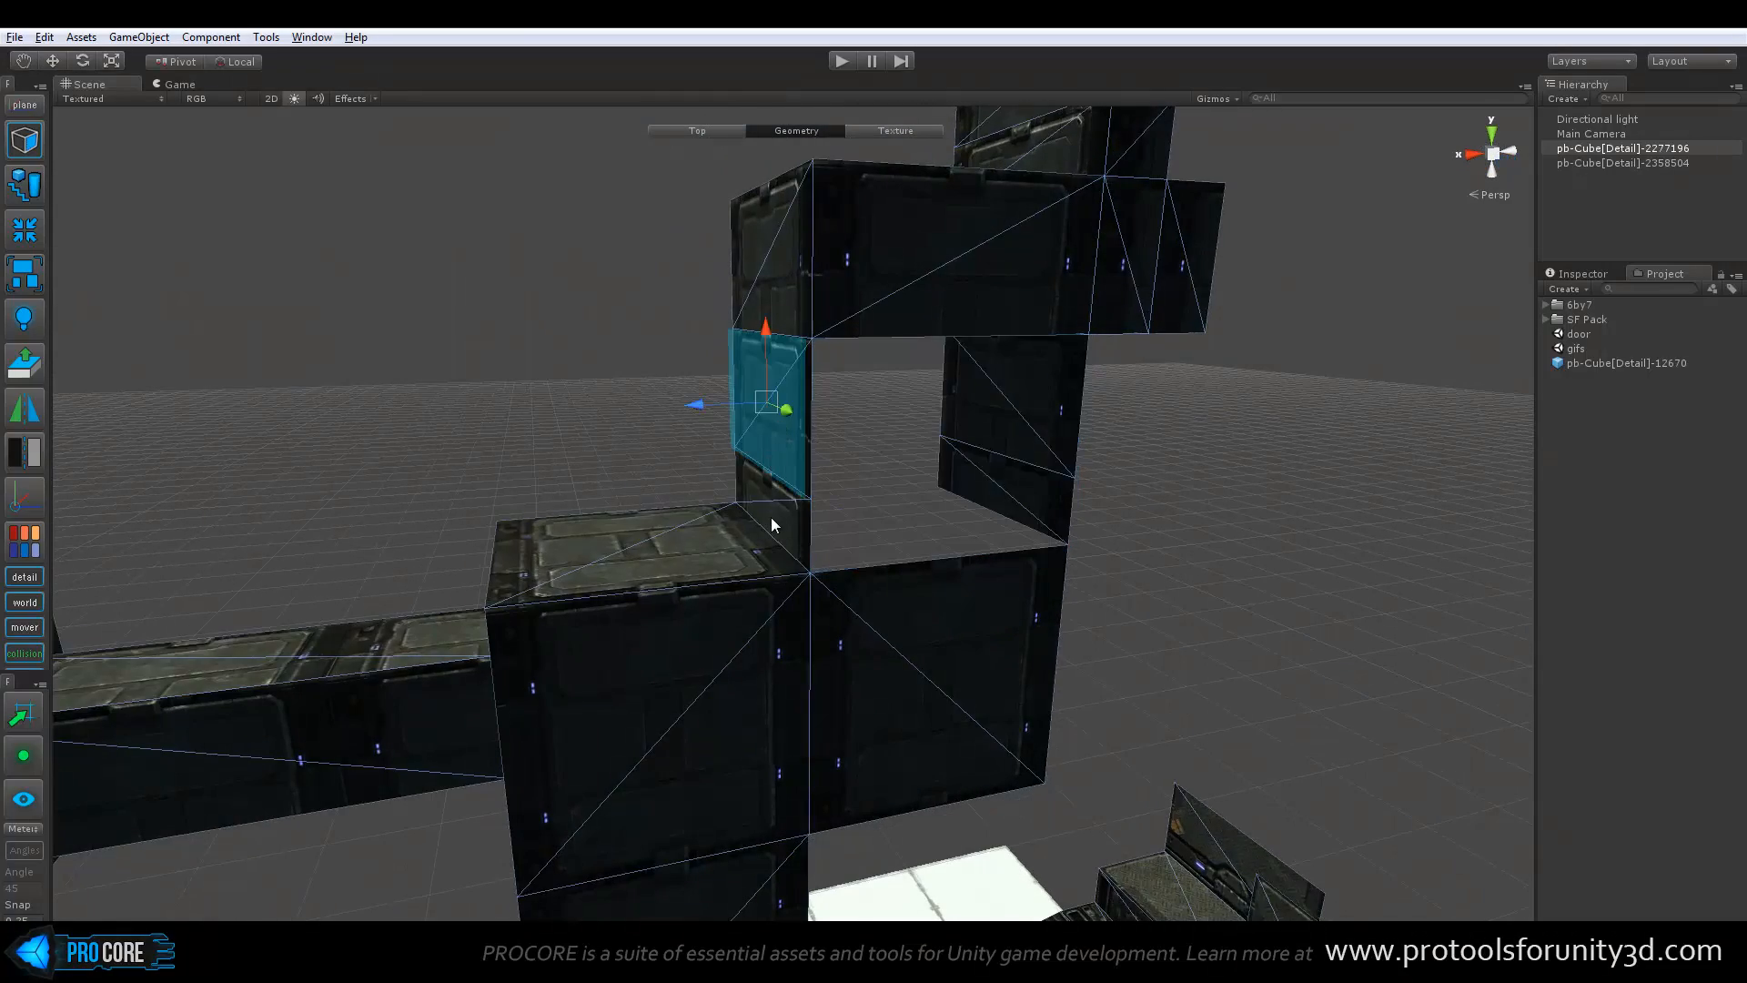
left_click_drag(797, 492, 213, 442, "alt")
left_click(713, 354)
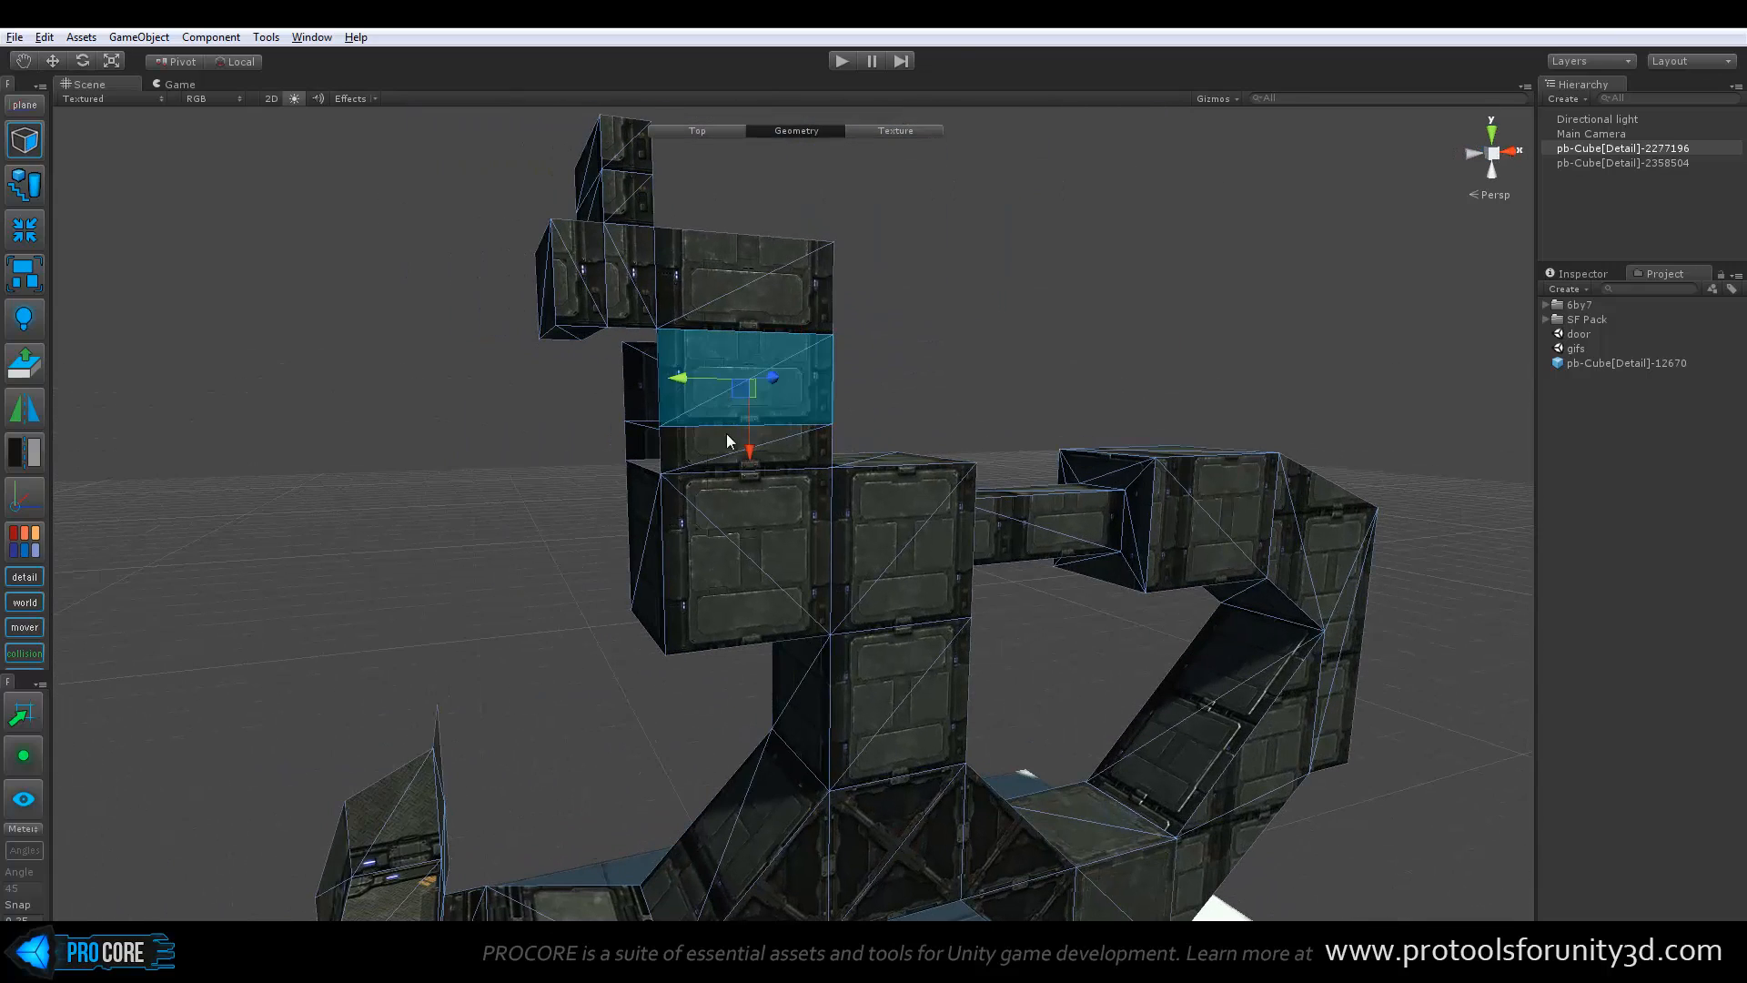
left_click(675, 452, "shift")
left_click(24, 455)
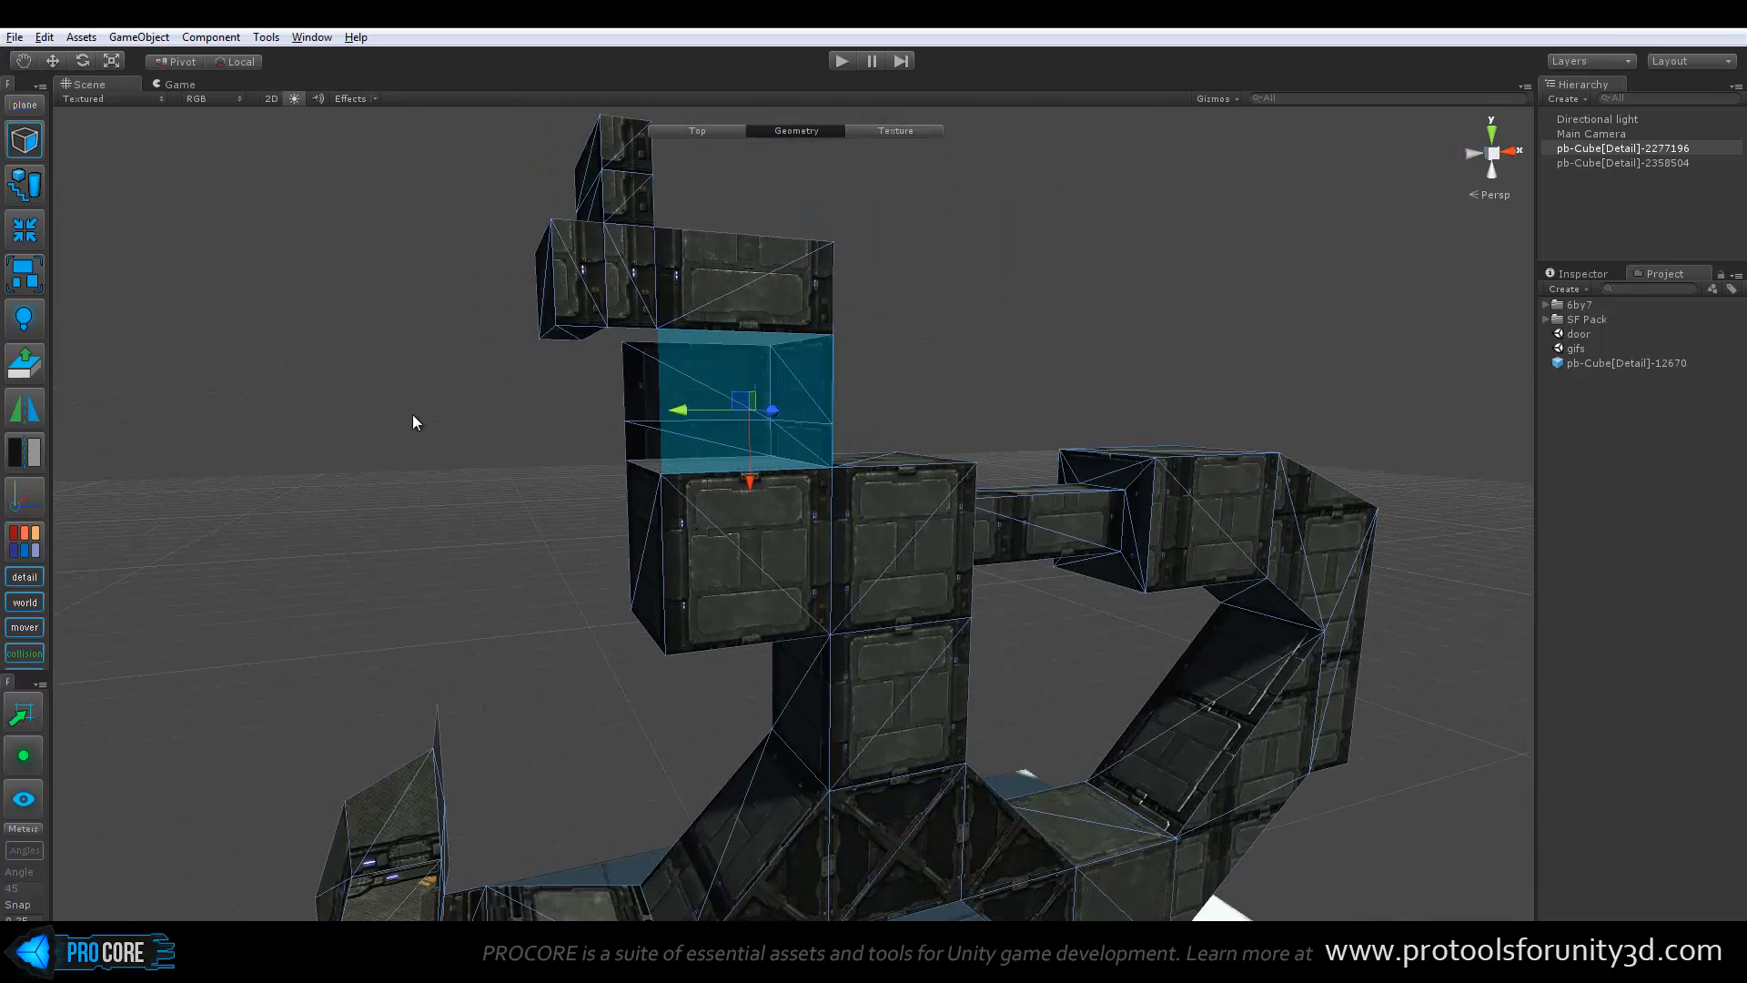
Deselect the faces, examine the tower's inverted middle section from several angles, and return to the Top level
left_click(412, 413)
left_click_drag(414, 414, 230, 461, "alt")
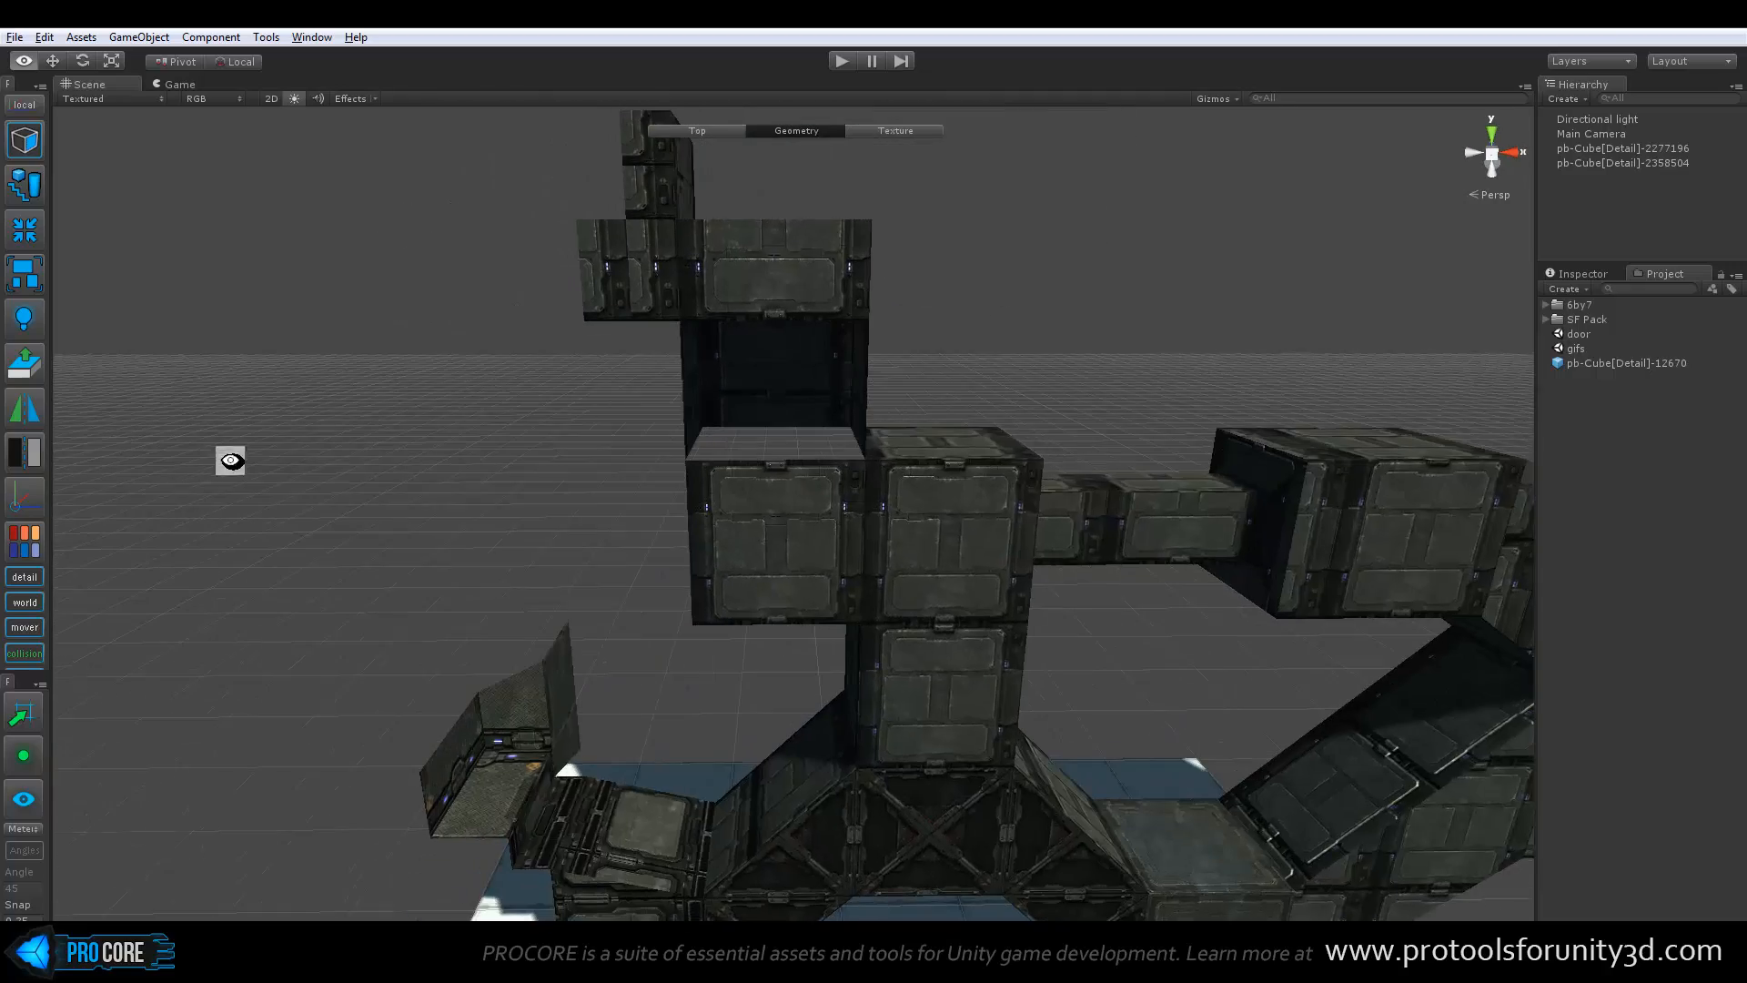
left_click_drag(909, 402, 705, 440, "alt")
middle_click_drag(844, 432, 785, 482)
scroll(784, 482, "up", 4)
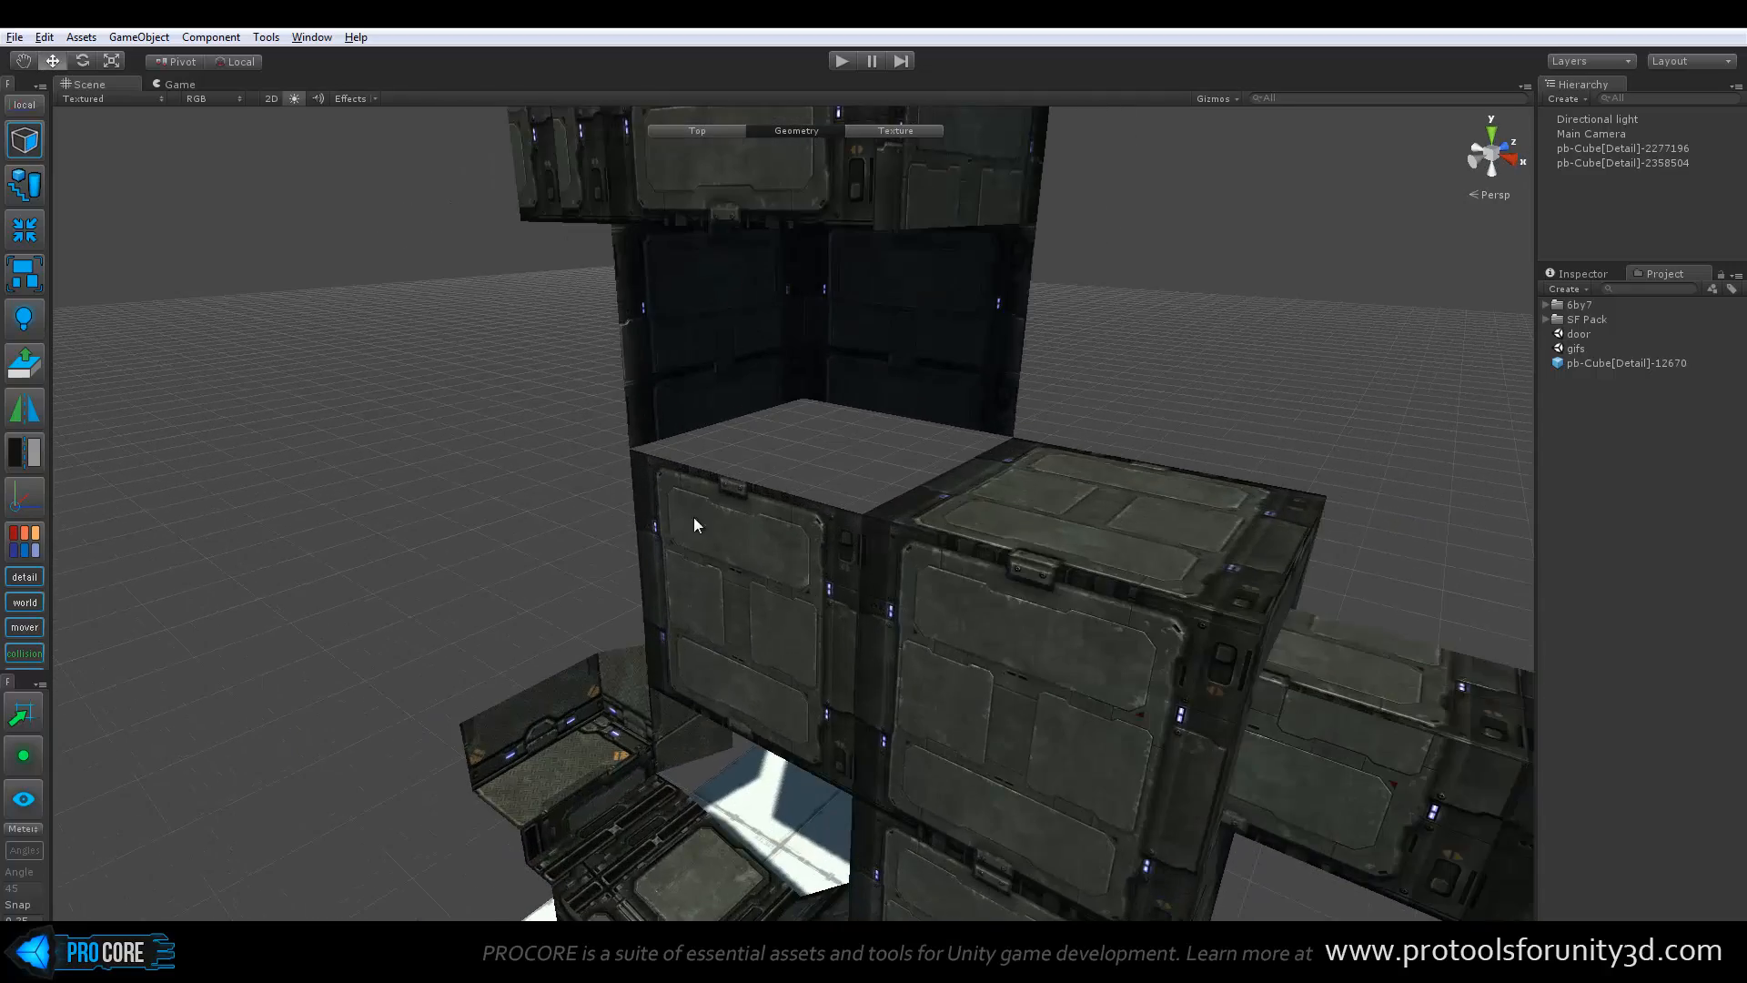
left_click_drag(694, 517, 735, 472, "alt")
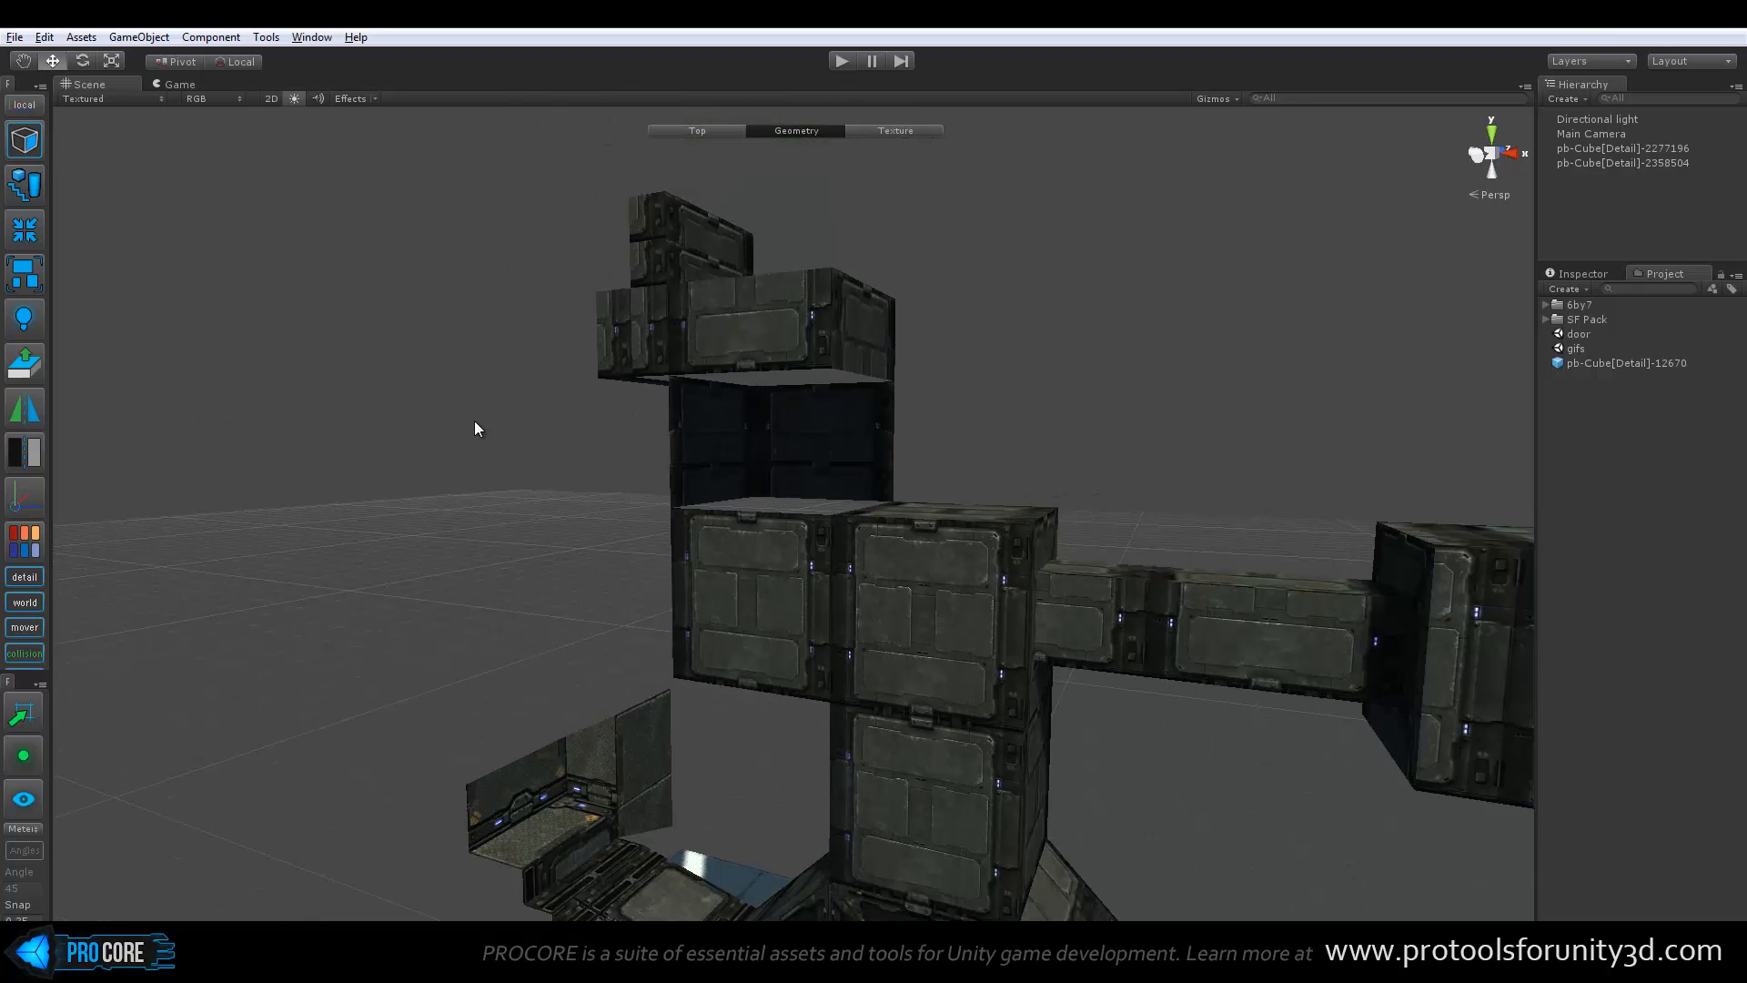
key("Escape")
left_click_drag(483, 406, 406, 518, "alt")
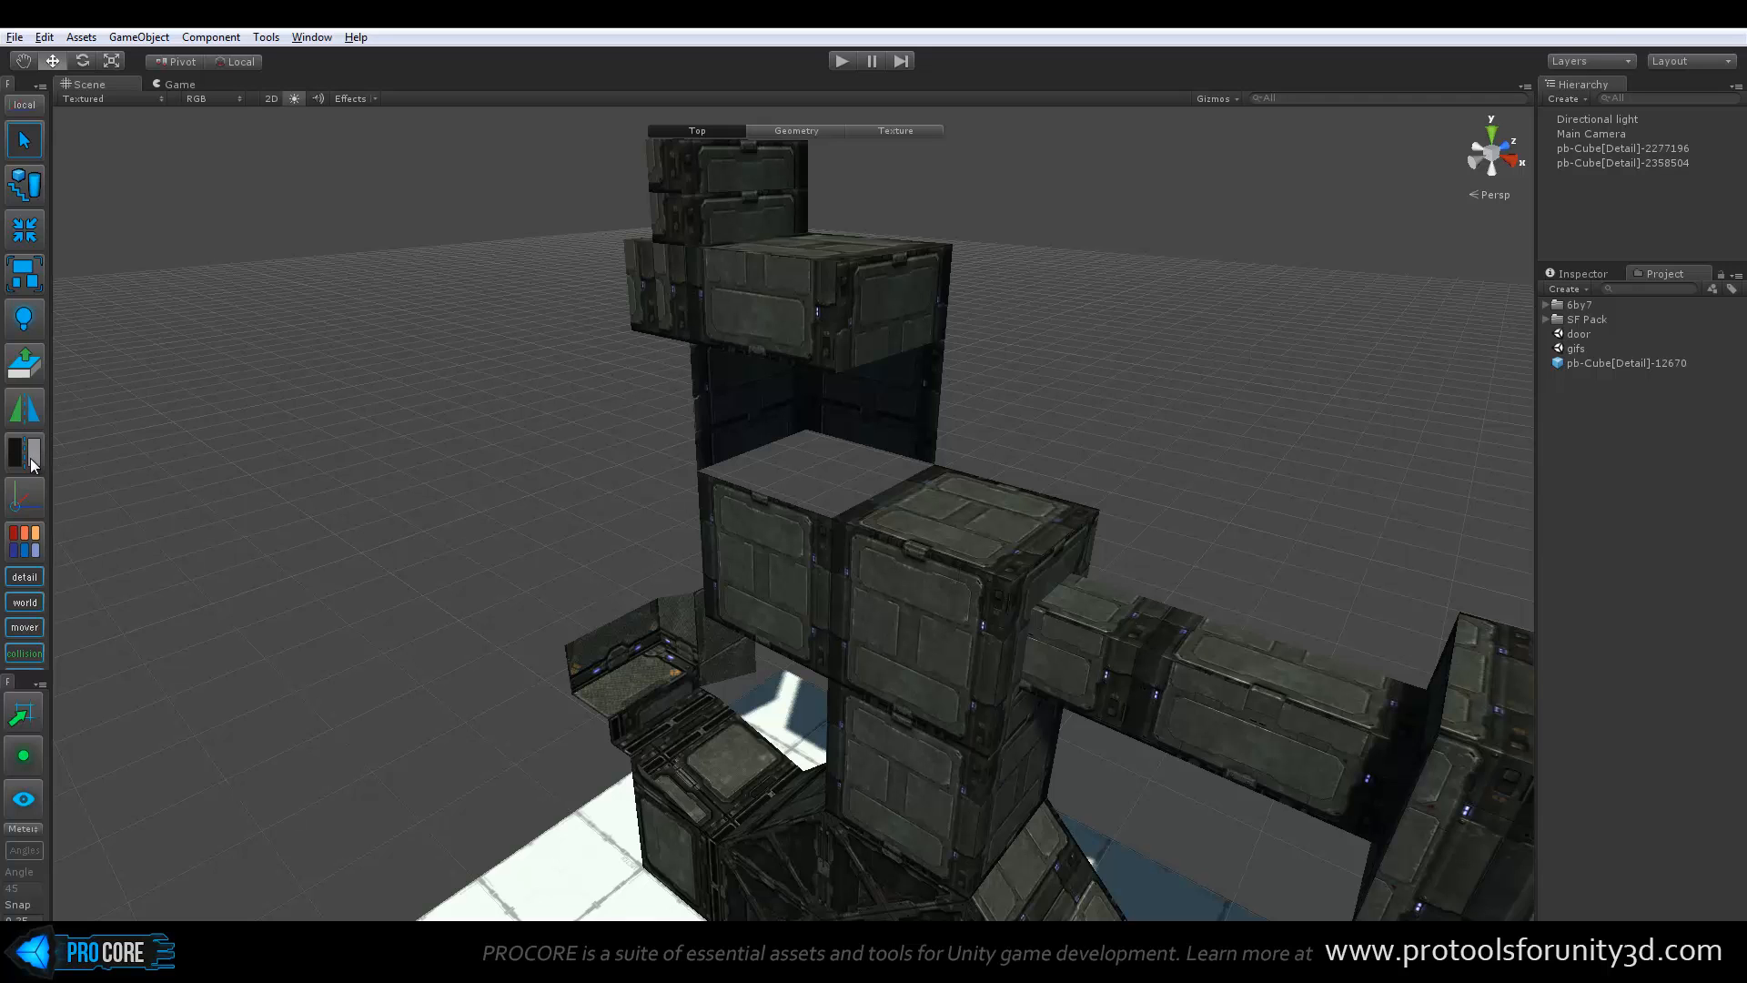
middle_click_drag(827, 406, 655, 396)
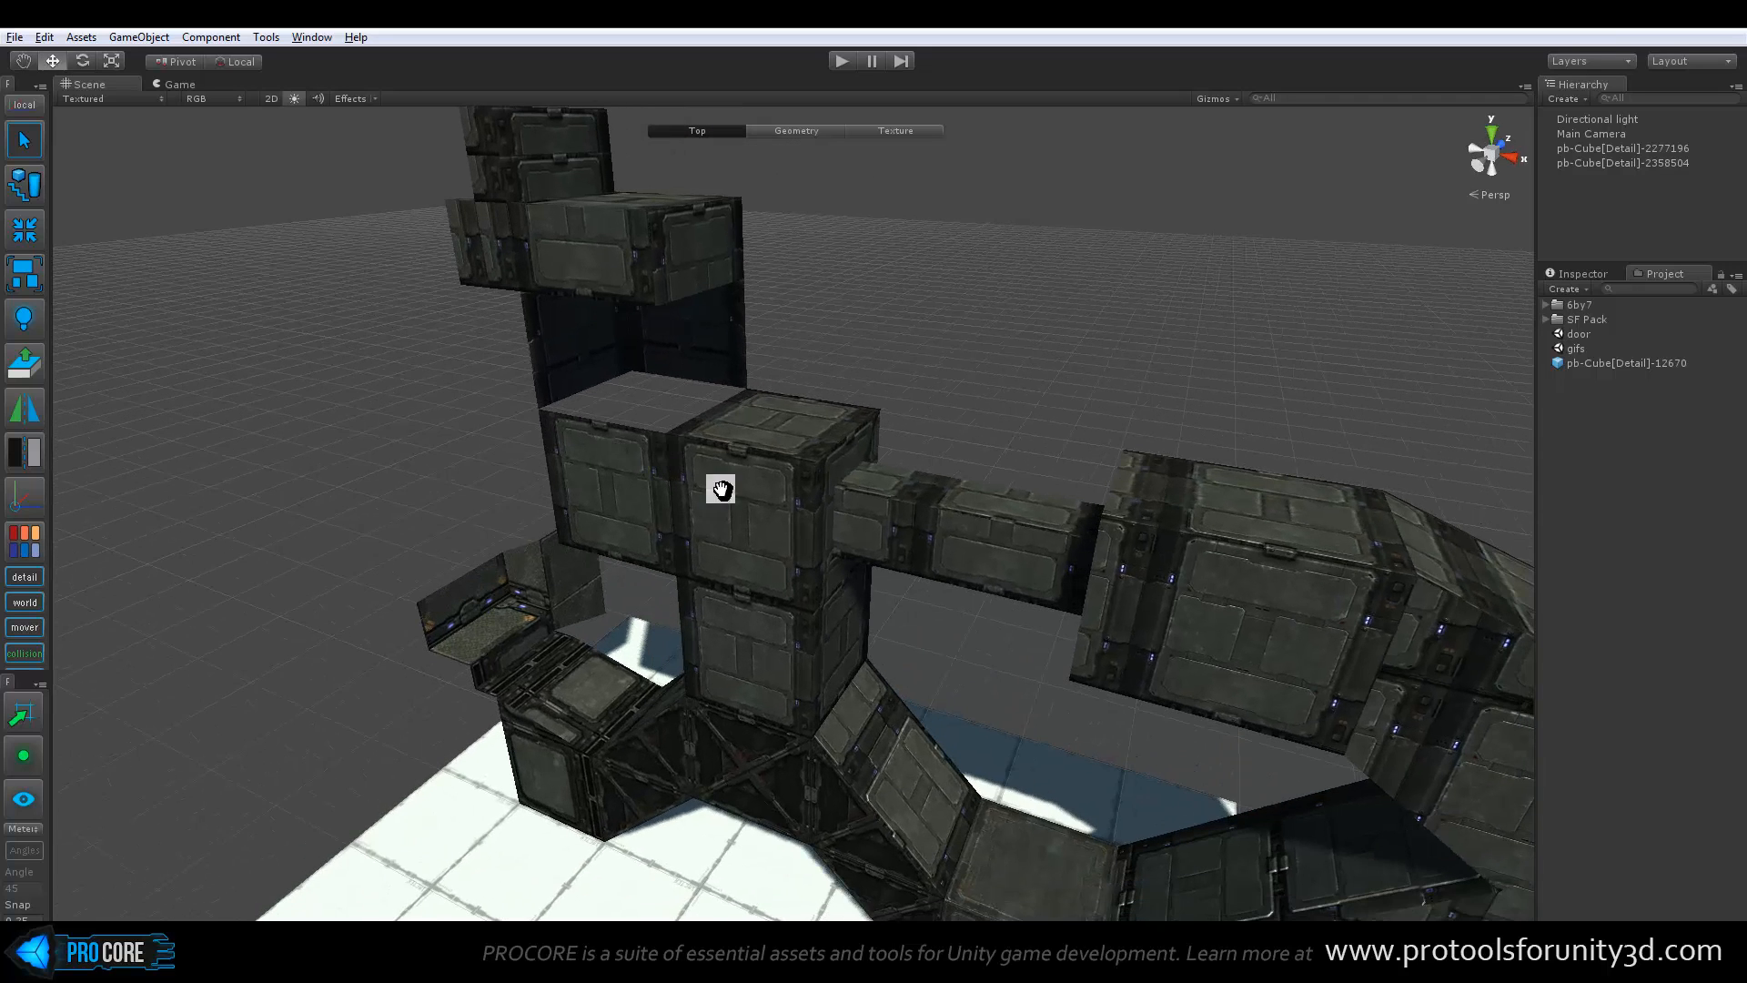
Select the whole bridge structure and examine its move handle and base from different sides
left_click(620, 472)
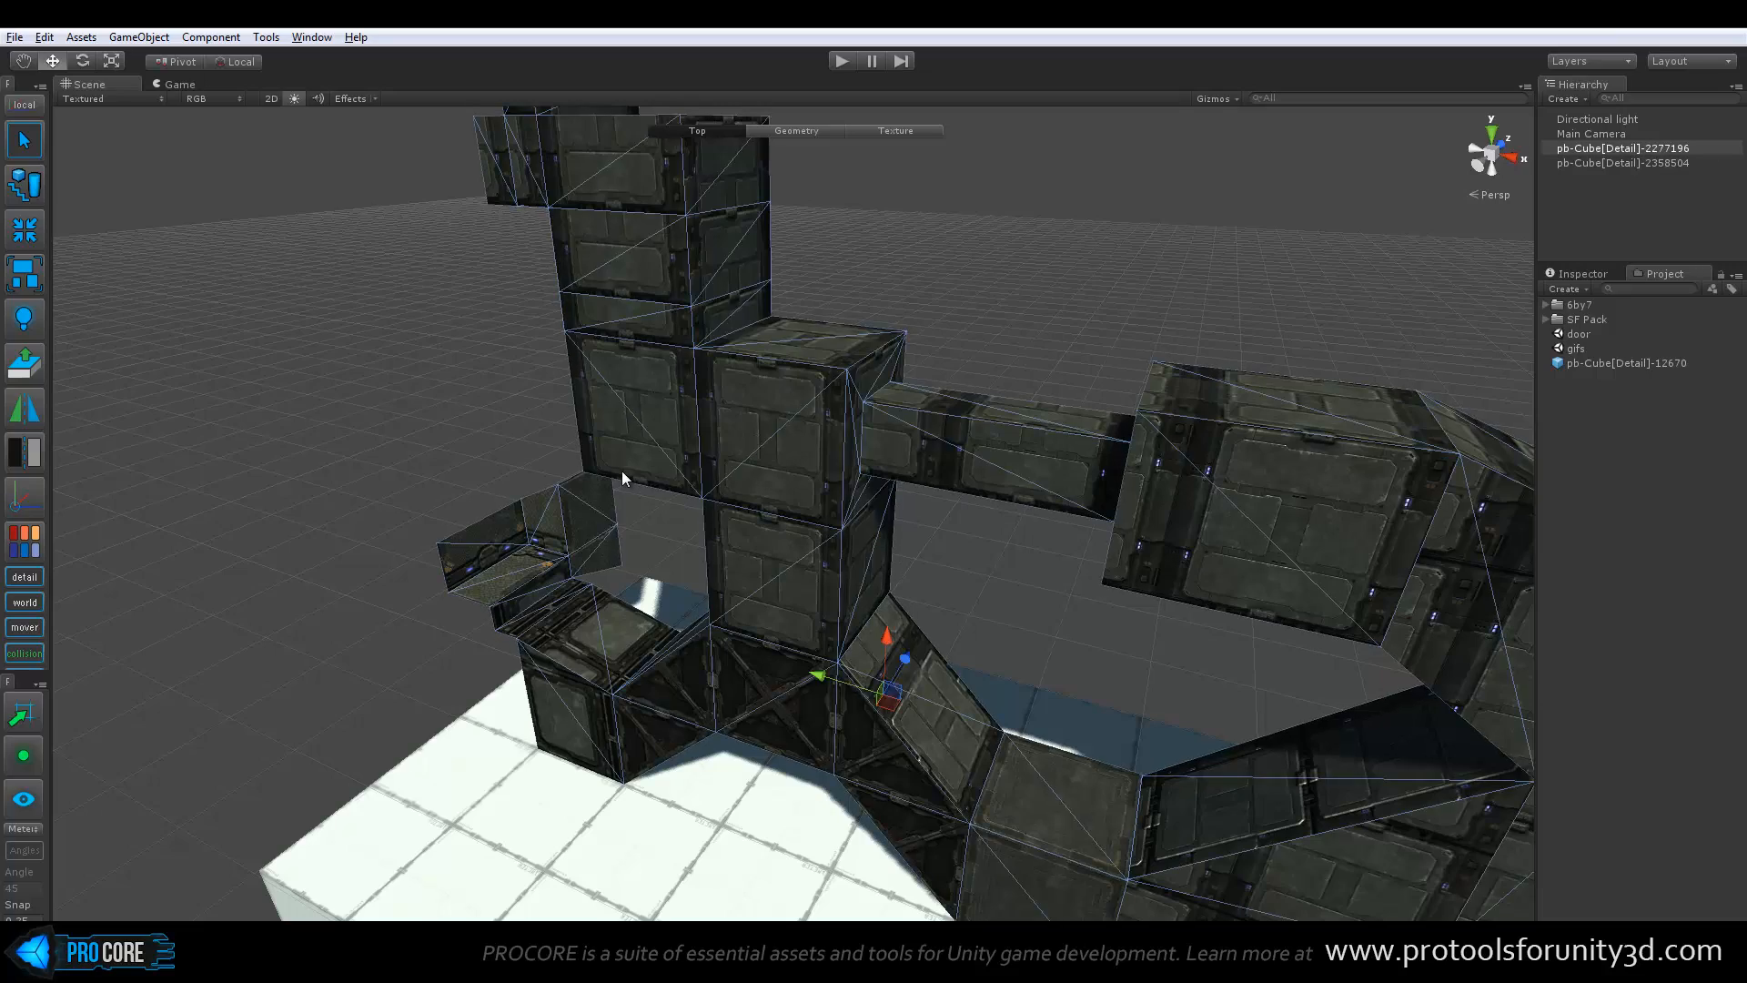
left_click_drag(620, 472, 160, 482, "alt")
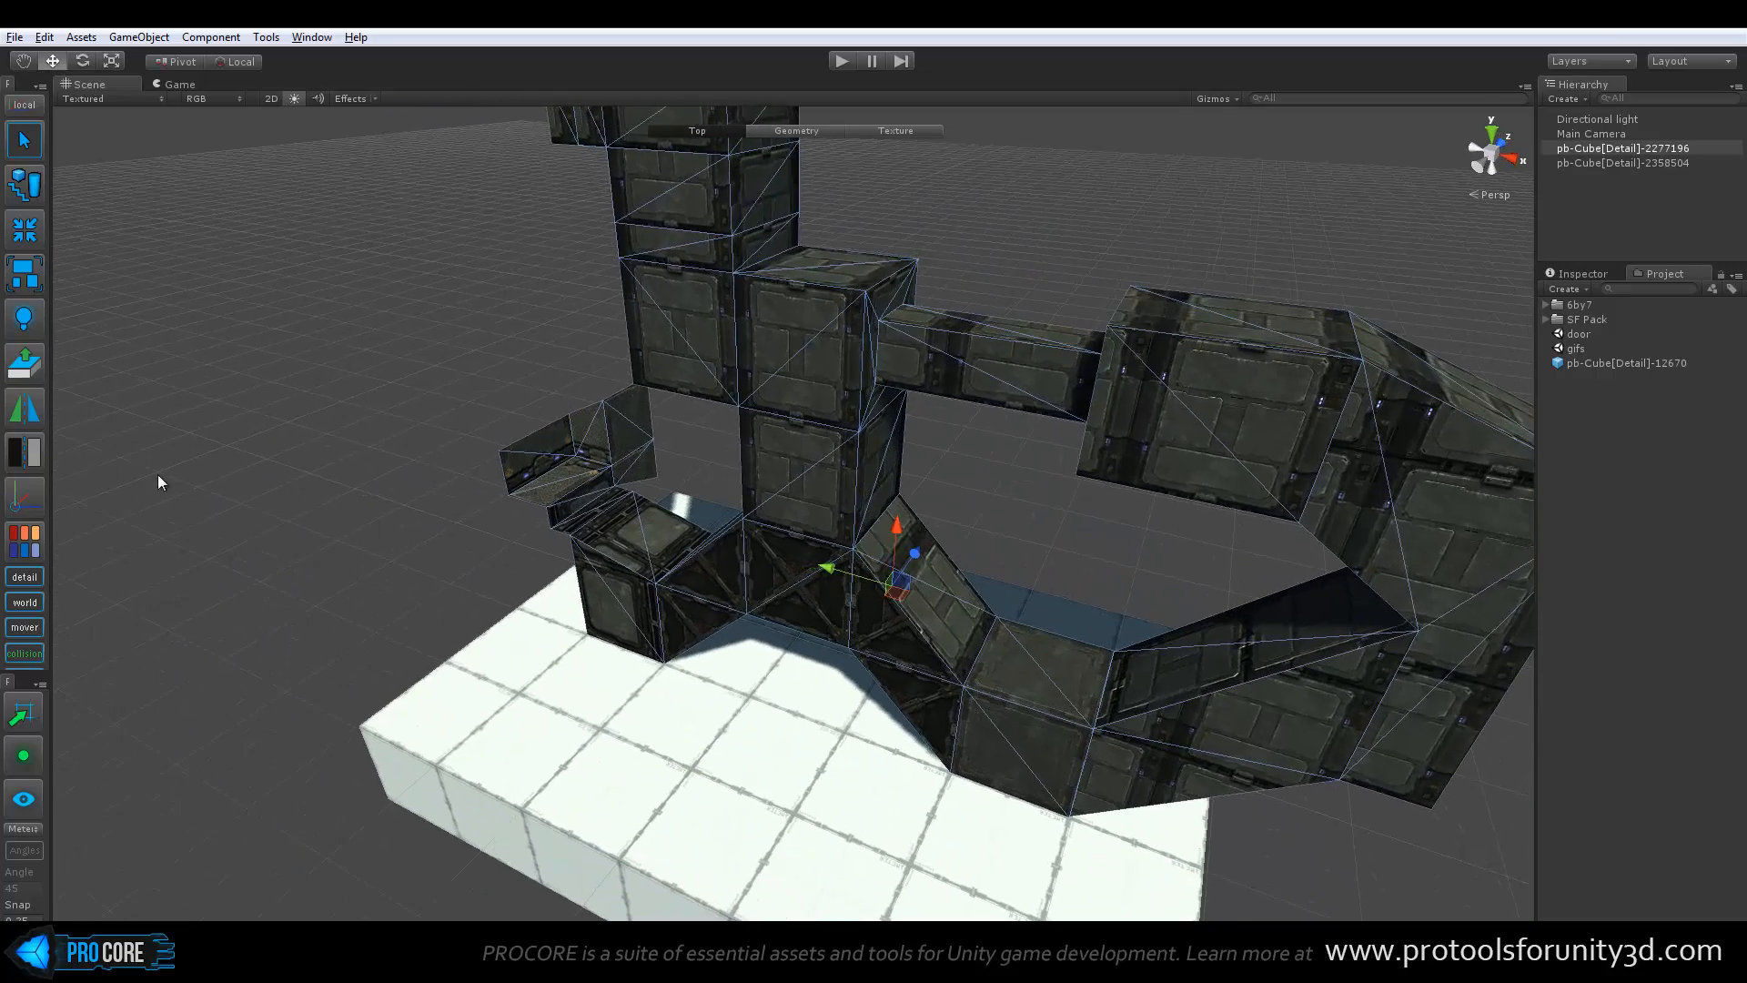
left_click_drag(582, 426, 889, 499, "alt")
middle_click_drag(892, 537, 799, 476)
scroll(799, 477, "up", 3)
middle_click_drag(515, 466, 1012, 319)
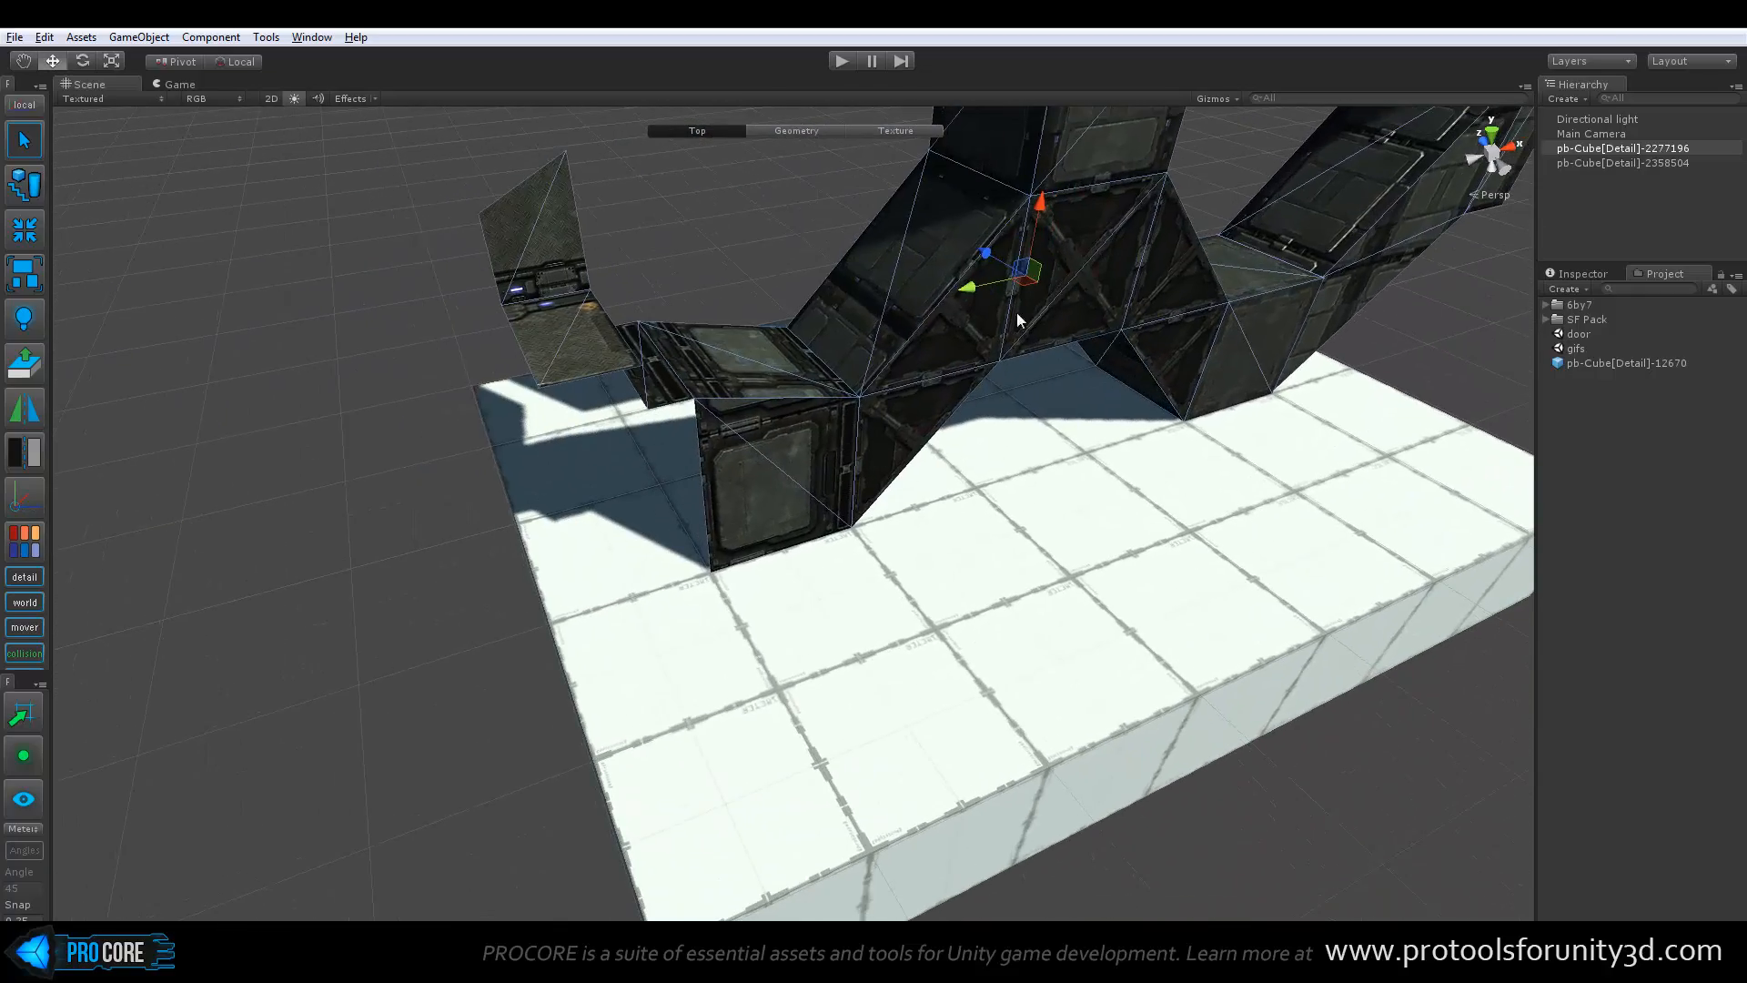
At the Geometry level, set the structure's pivot to the bottom corner vertex of its end block, and return to the Top level
scroll(730, 583, "up", 3)
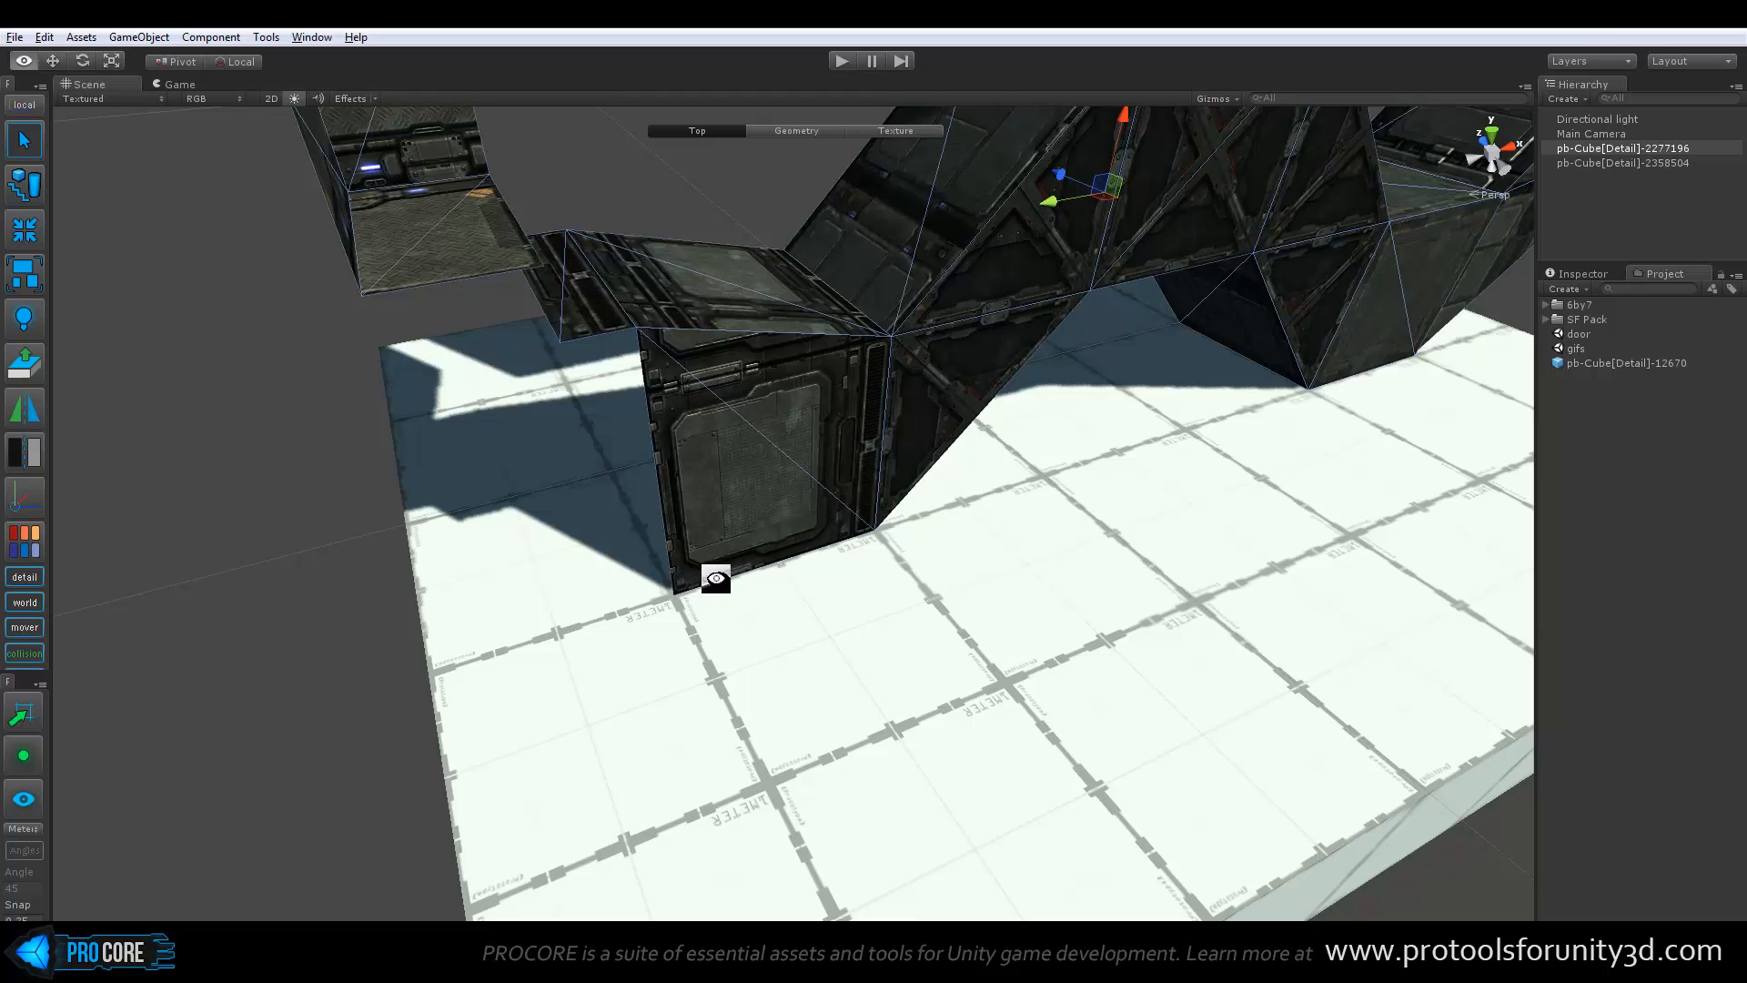
left_click_drag(718, 577, 688, 608, "alt")
key("g")
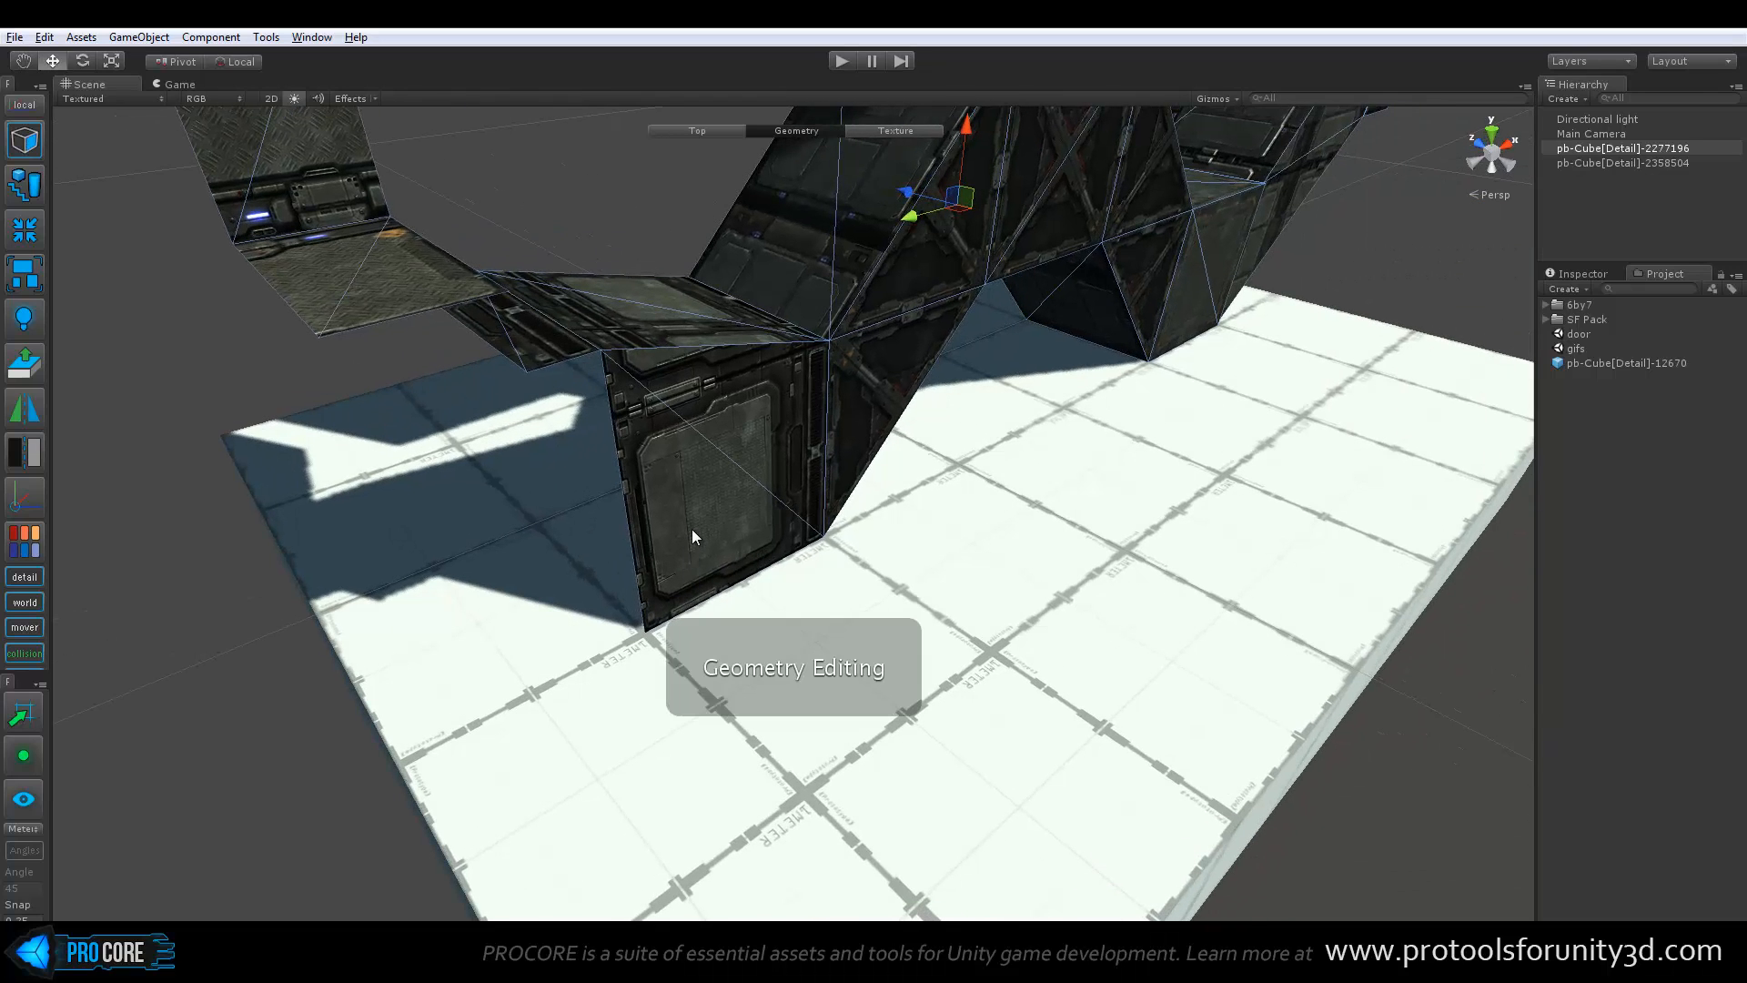
key("h")
left_click(644, 629)
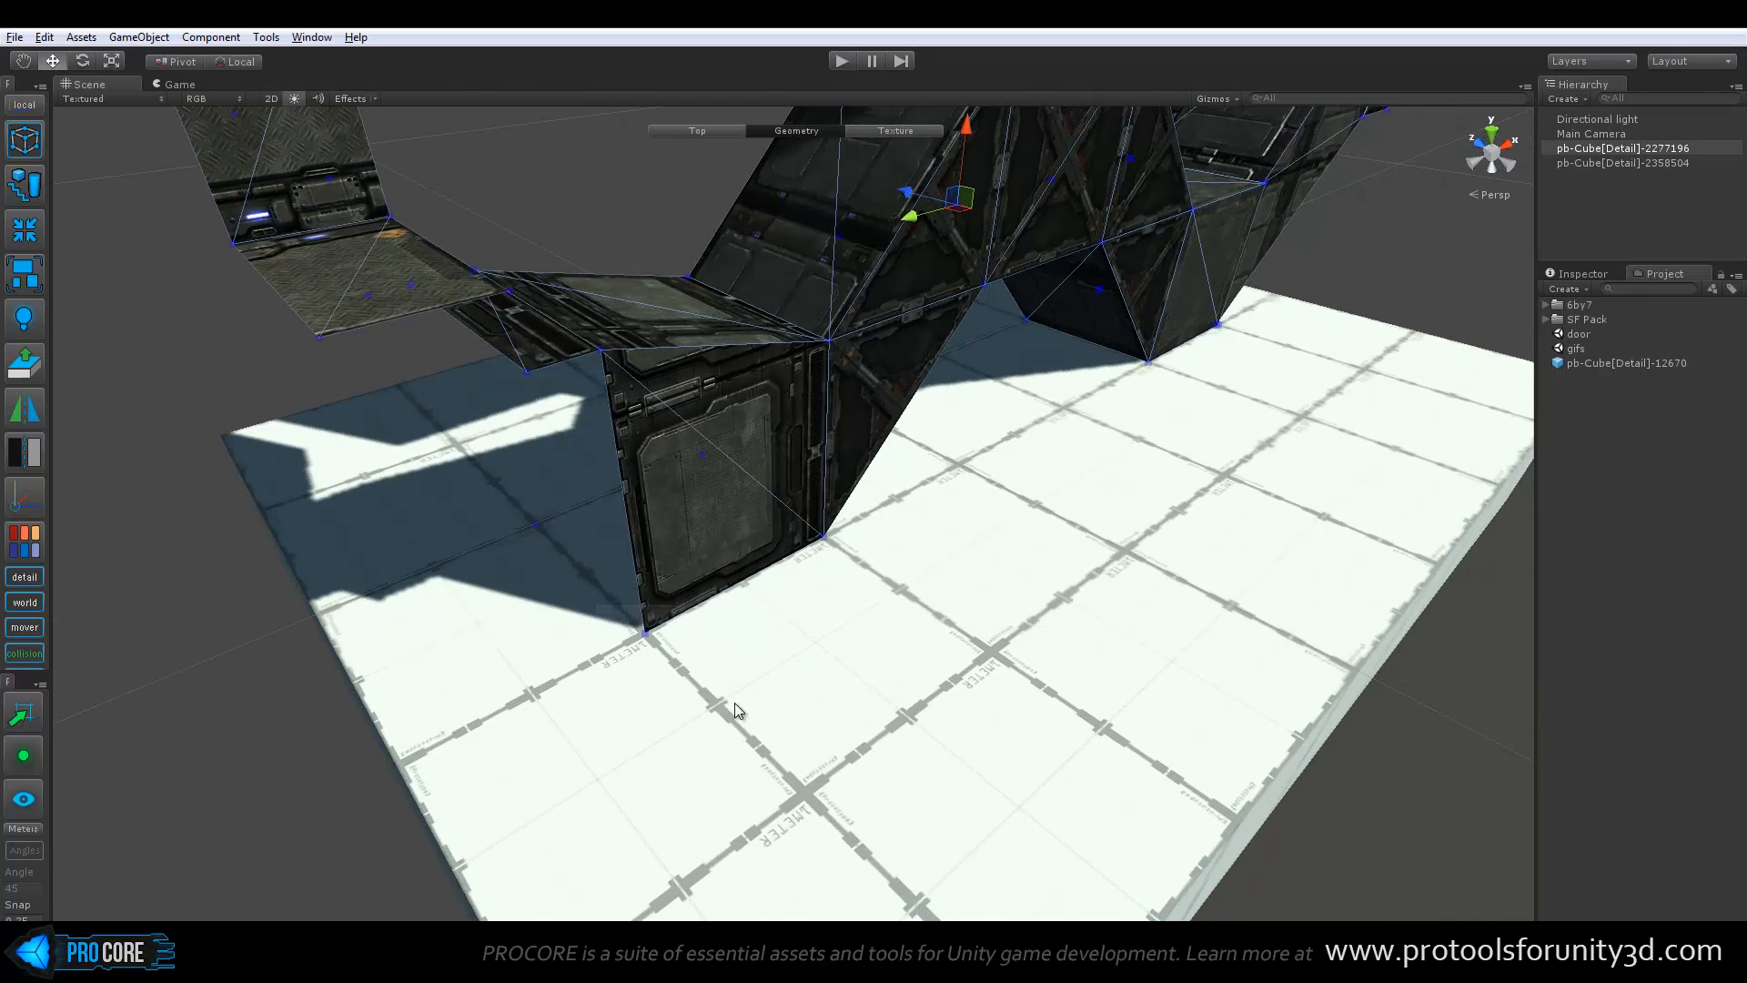
left_click_drag(734, 703, 782, 731, "alt")
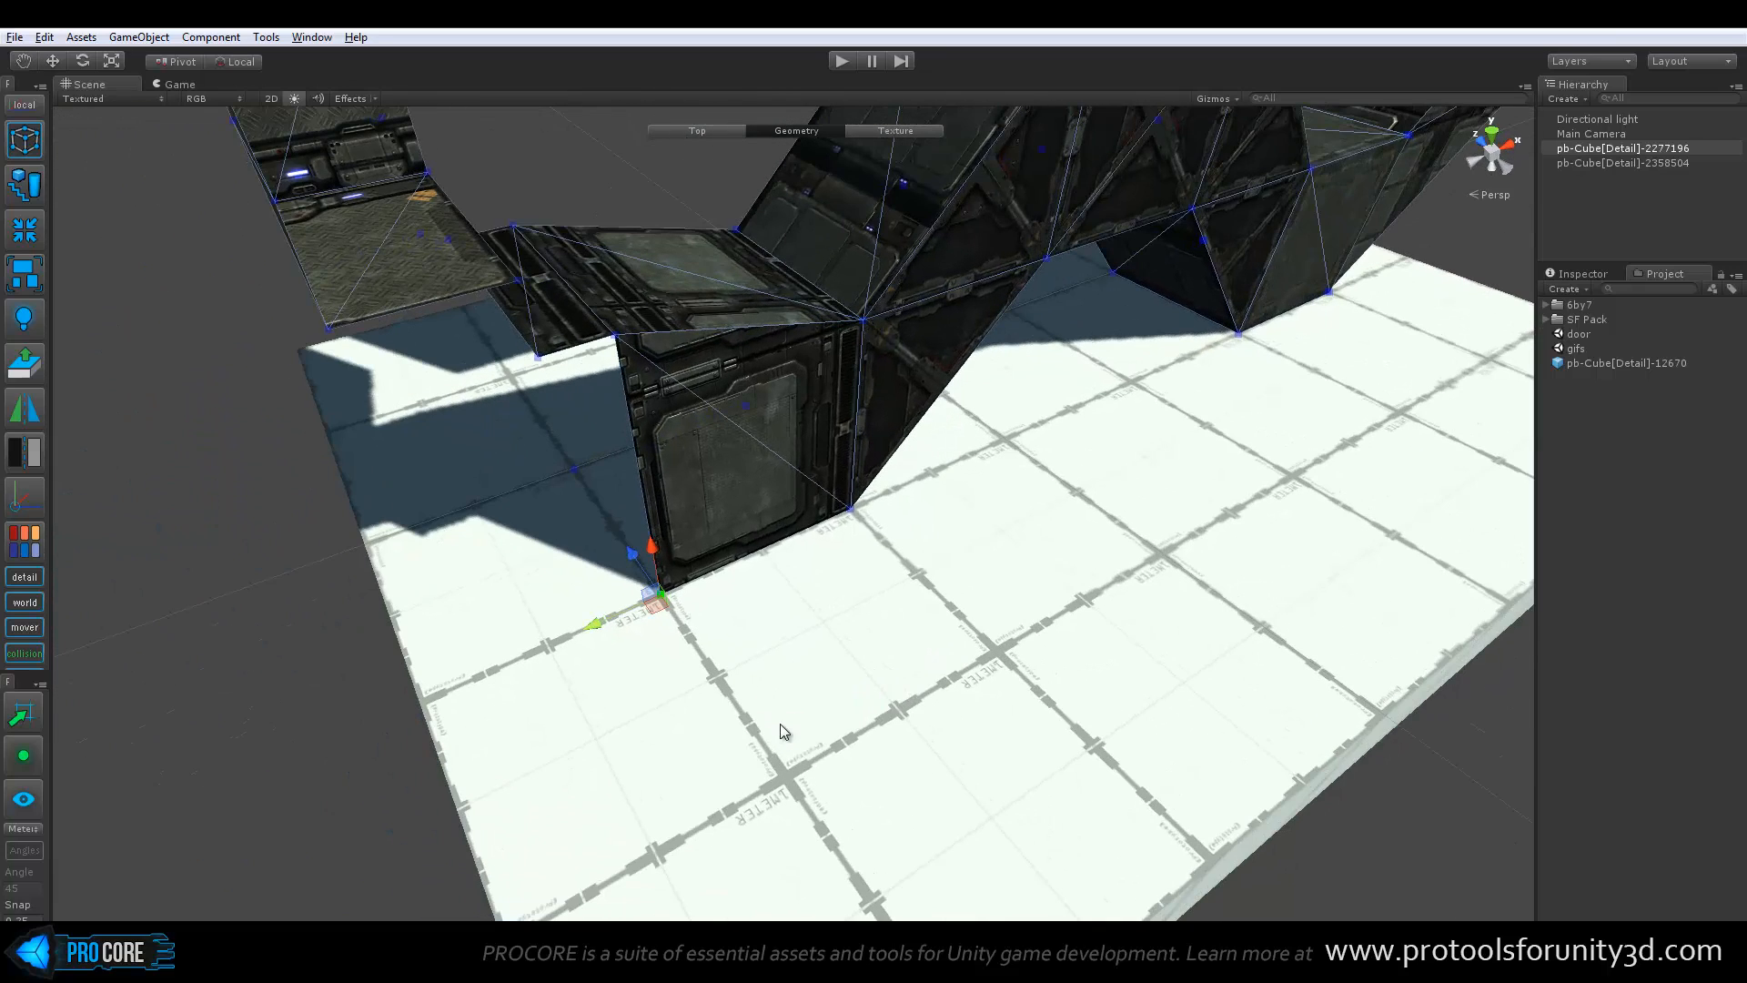
key("ctrl+j")
left_click(25, 499)
left_click_drag(546, 497, 571, 528, "alt")
scroll(528, 520, "down", 4)
key("Escape")
scroll(637, 482, "down", 1)
middle_click_drag(898, 495, 879, 552)
scroll(879, 551, "down", 3)
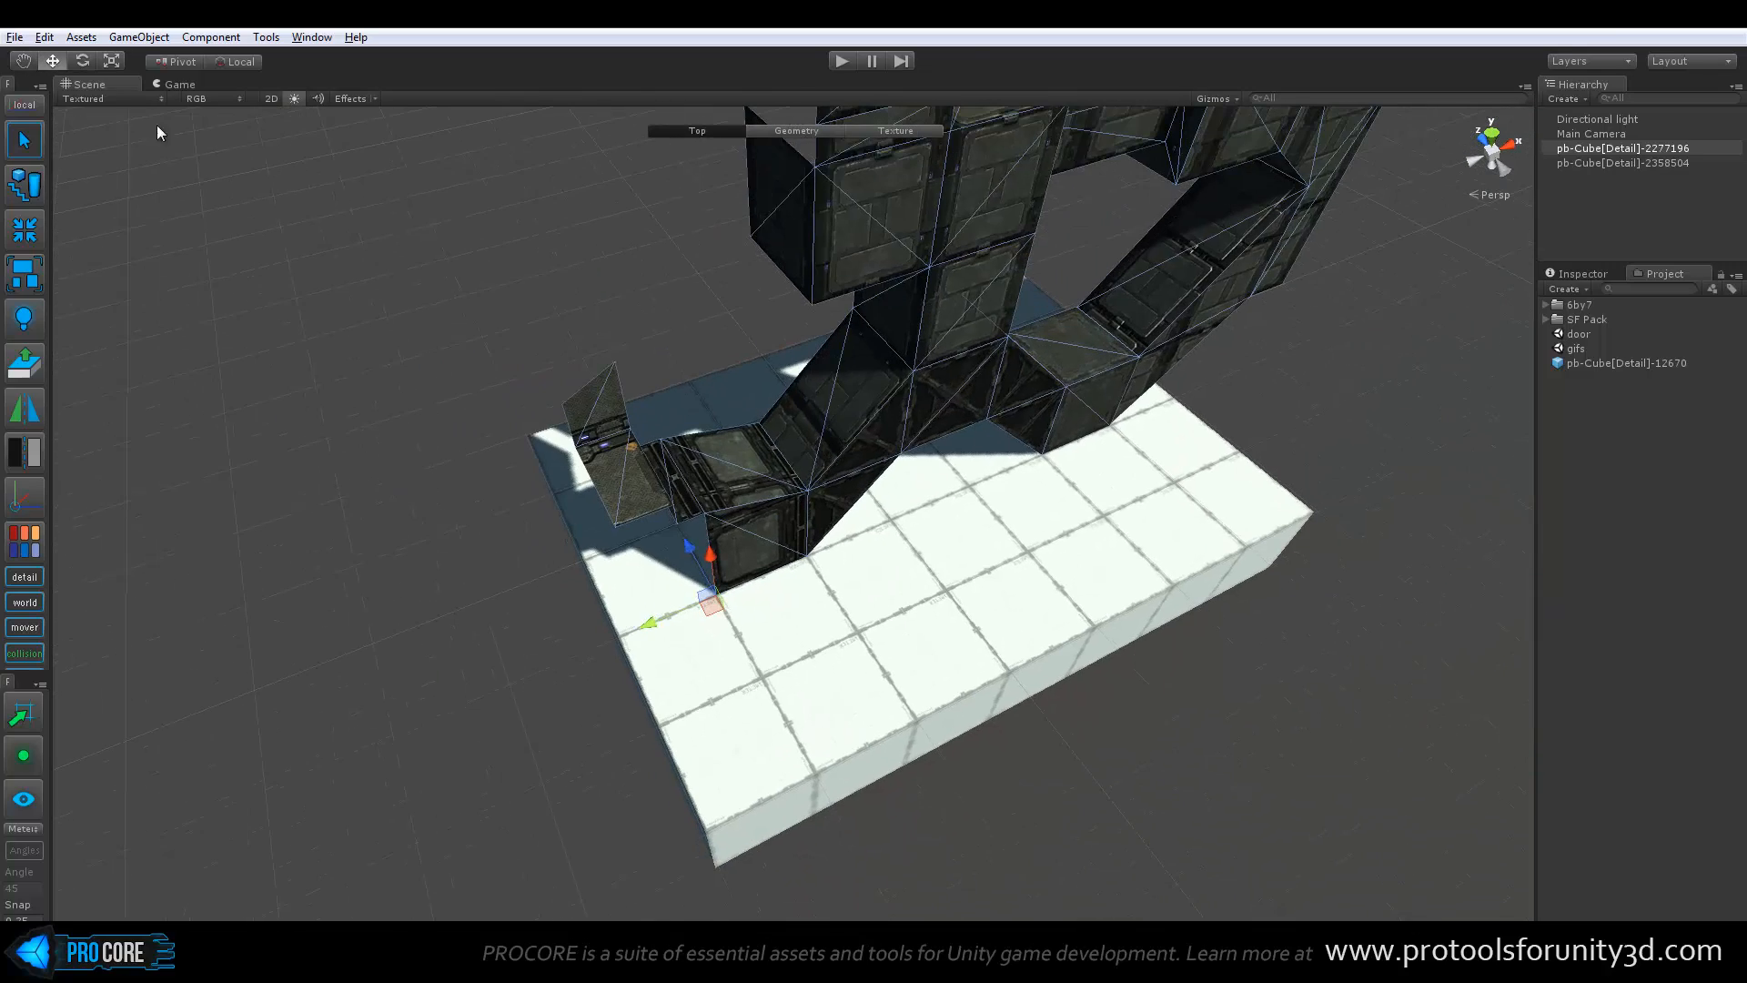
Try rotating the bridge structure about its new corner pivot and undo the rotation
left_click(82, 62)
left_click_drag(718, 653, 762, 718)
key("ctrl+z")
left_click_drag(1078, 617, 876, 594, "alt")
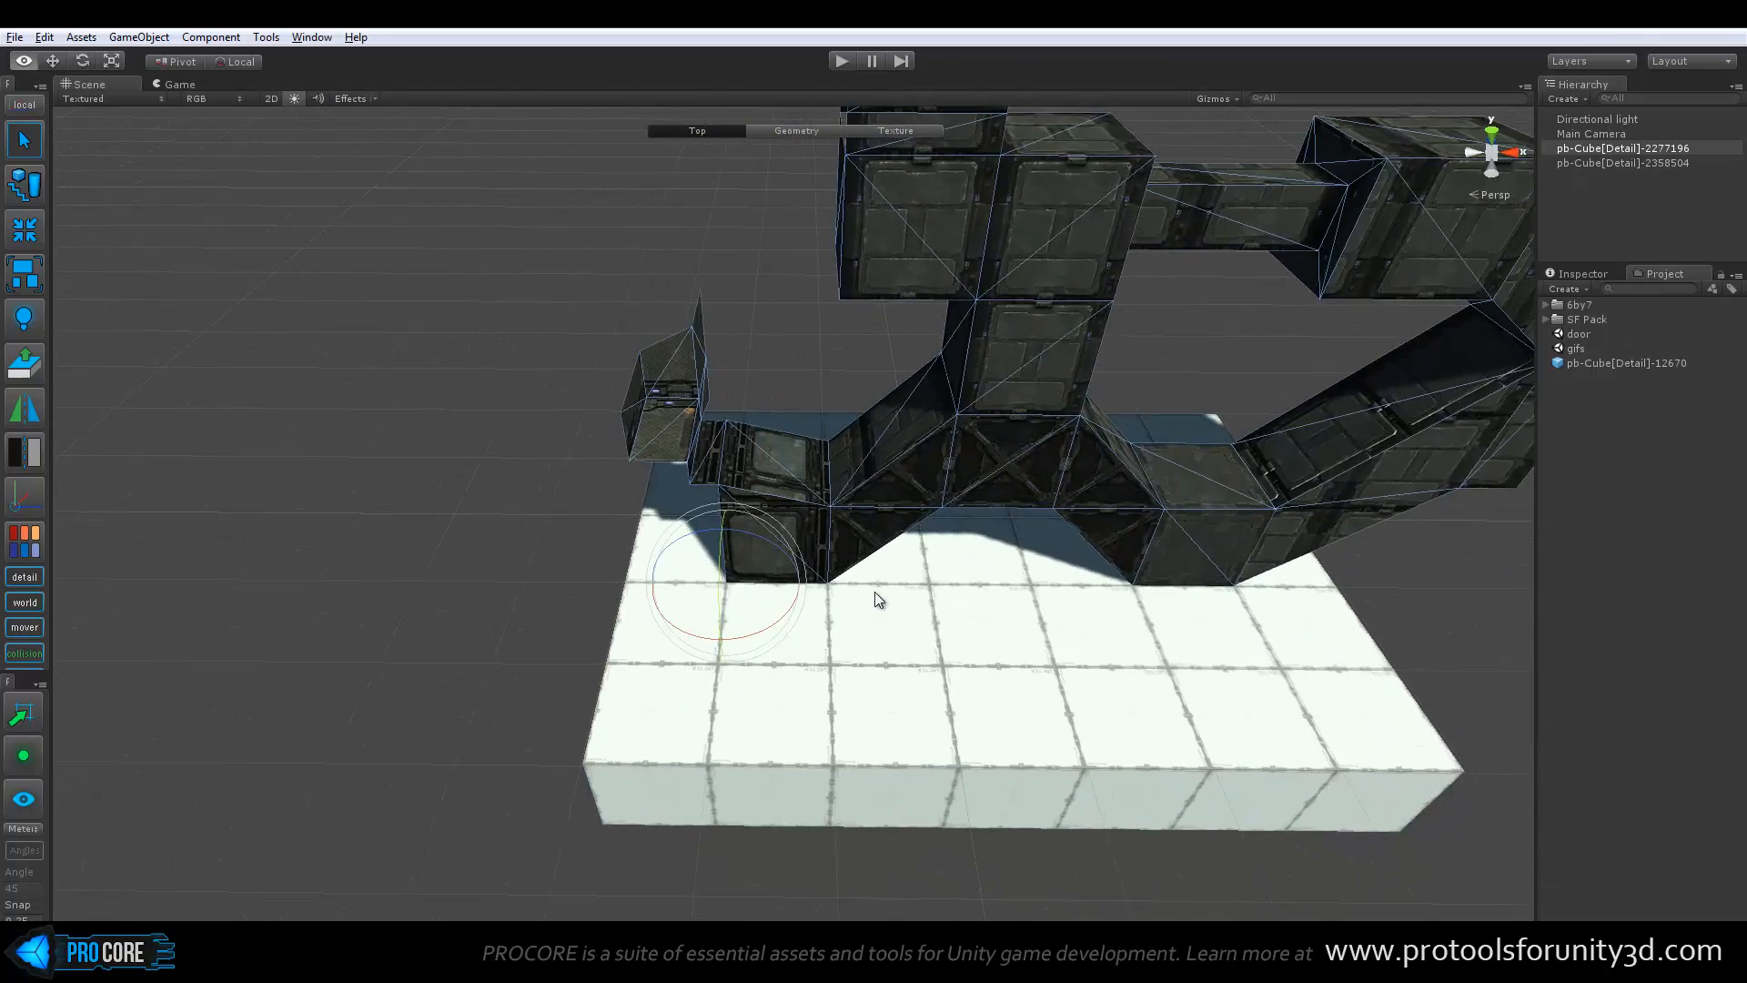
scroll(872, 613, "up", 5)
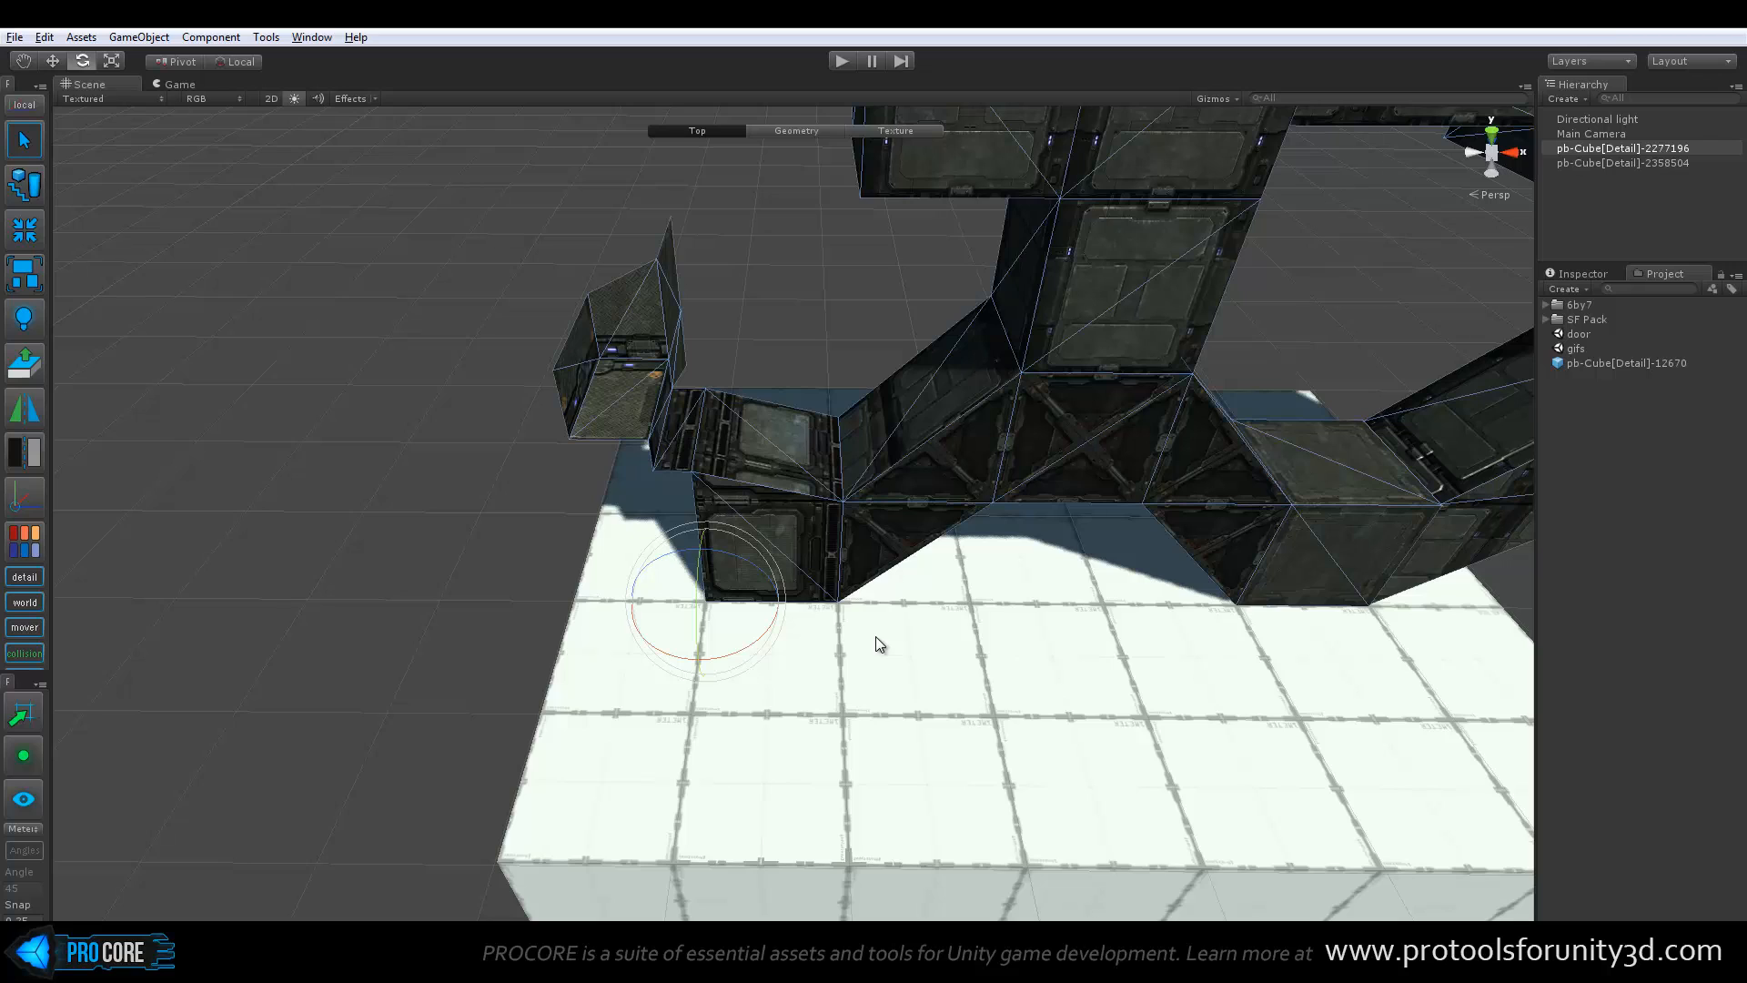
left_click_drag(913, 613, 934, 566, "alt")
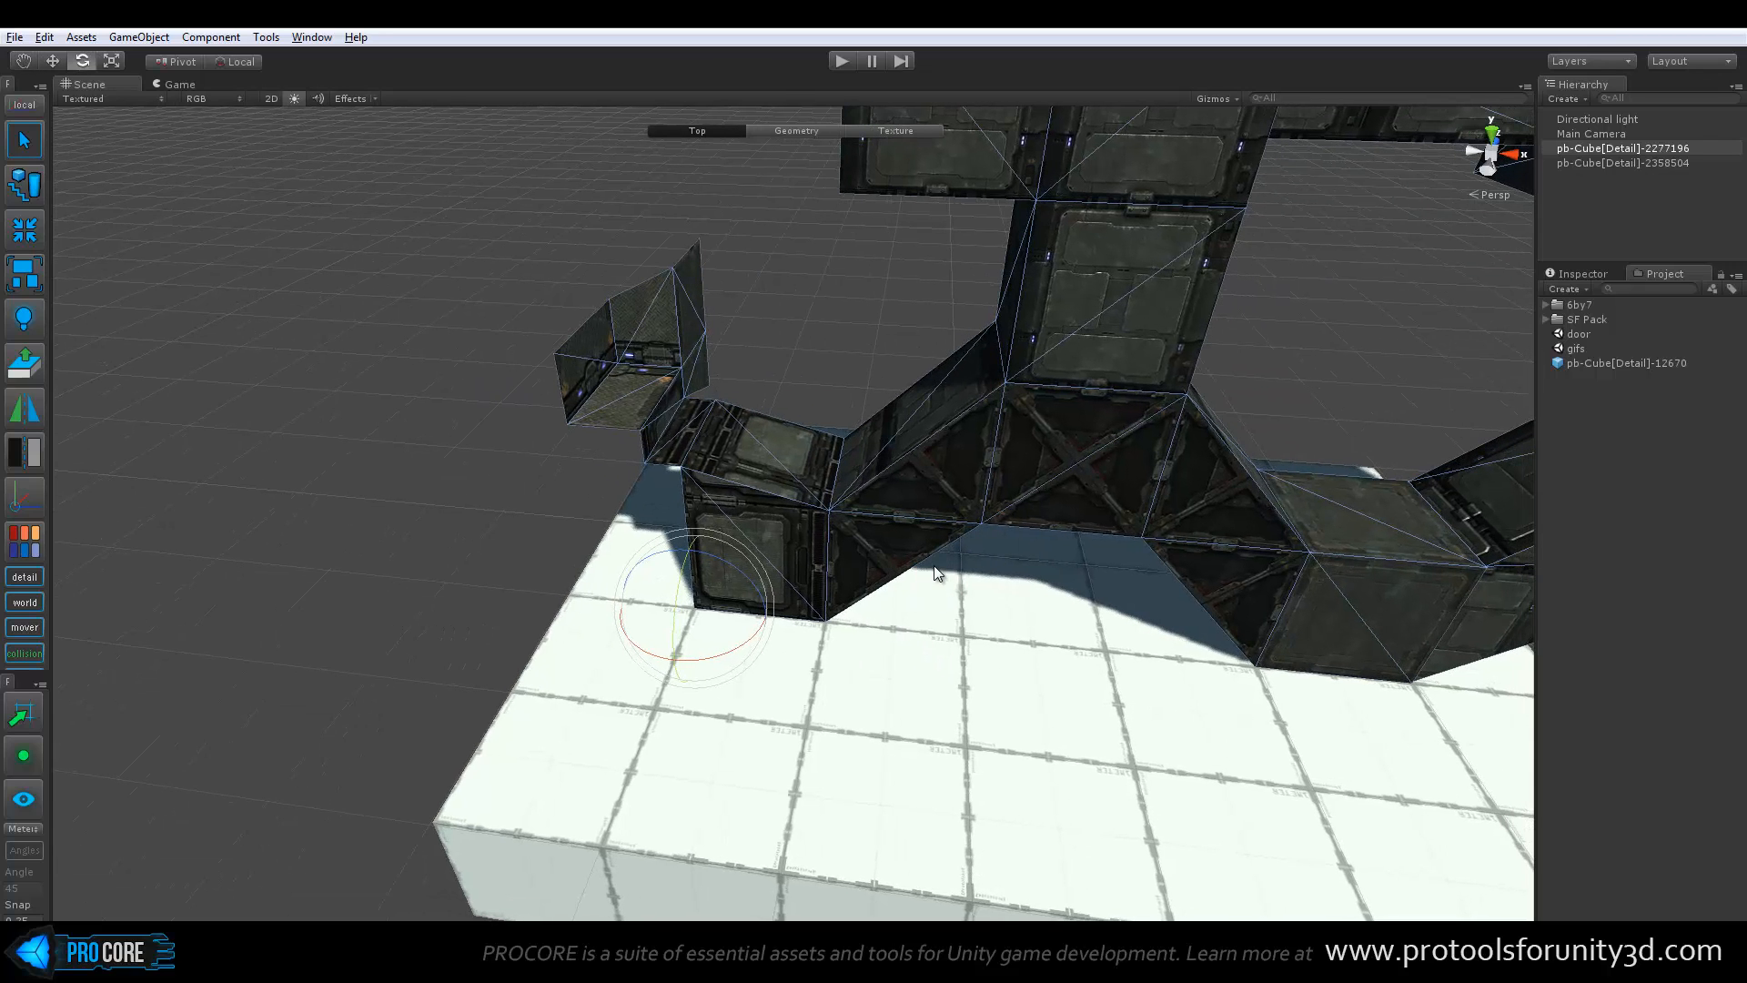
At the Geometry level, select the cross-braced section beneath the tower and set the structure's pivot to its center
key("g")
left_click(936, 456)
key("f")
left_click_drag(769, 386, 748, 485)
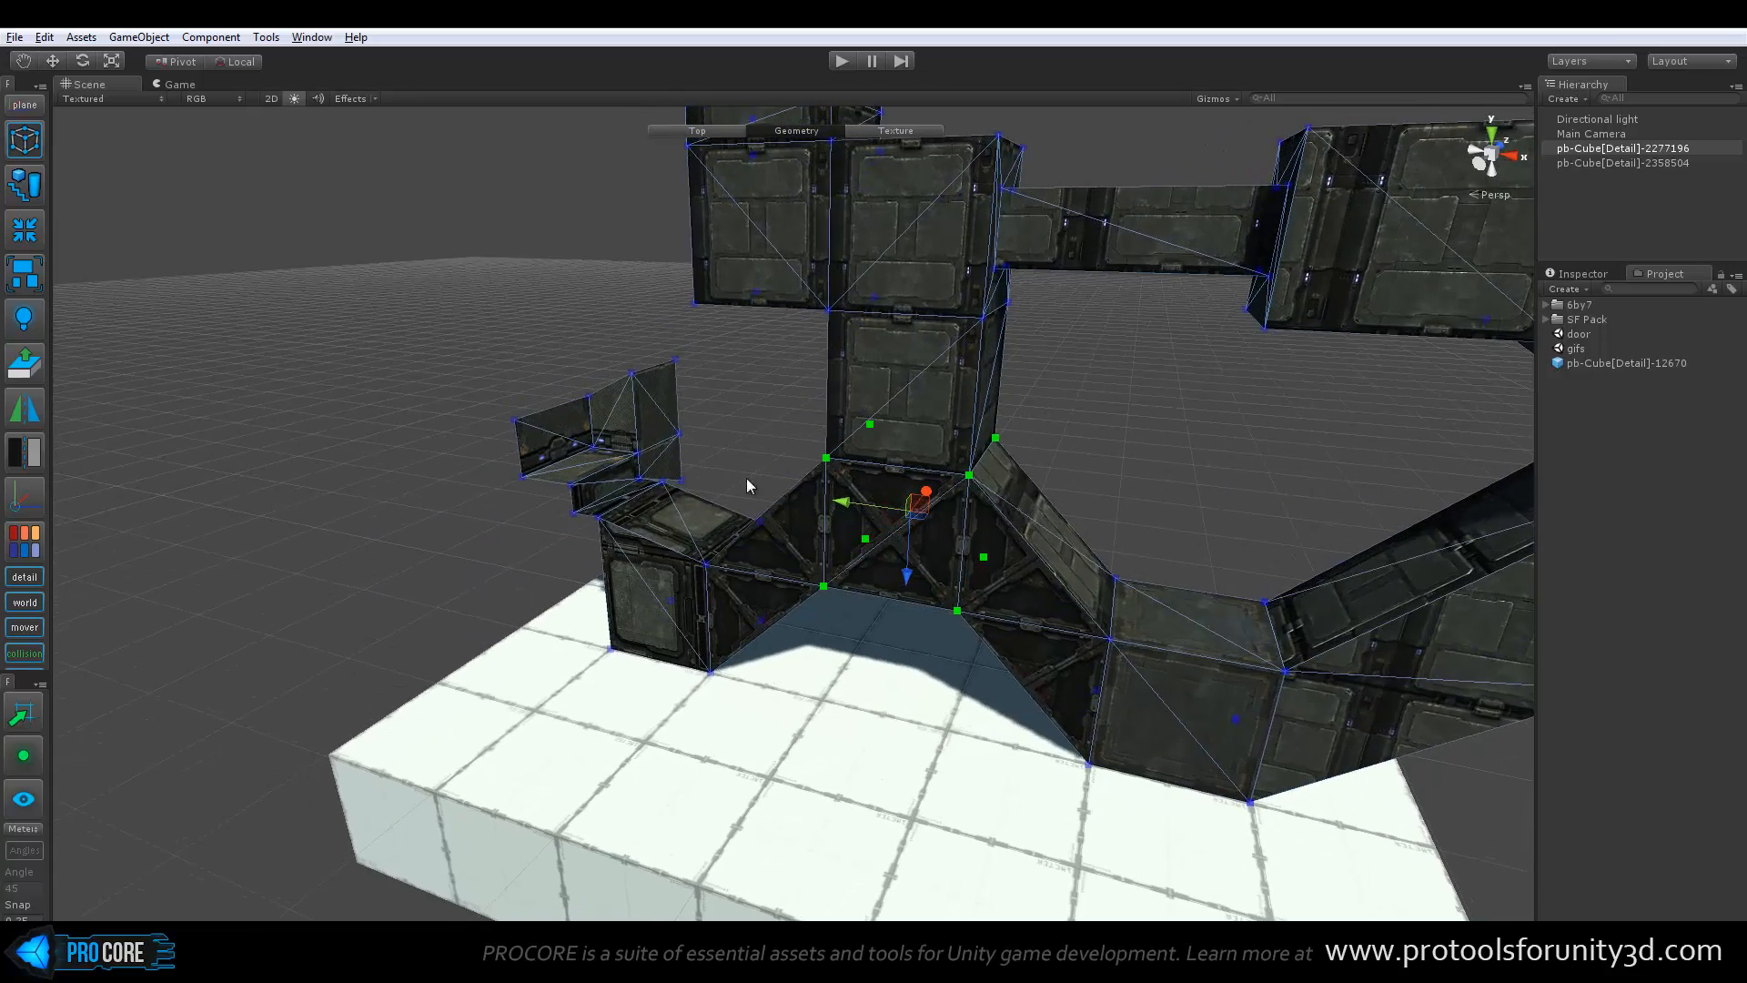
left_click(20, 507)
left_click_drag(564, 564, 826, 535, "alt")
left_click_drag(777, 451, 800, 642, "alt")
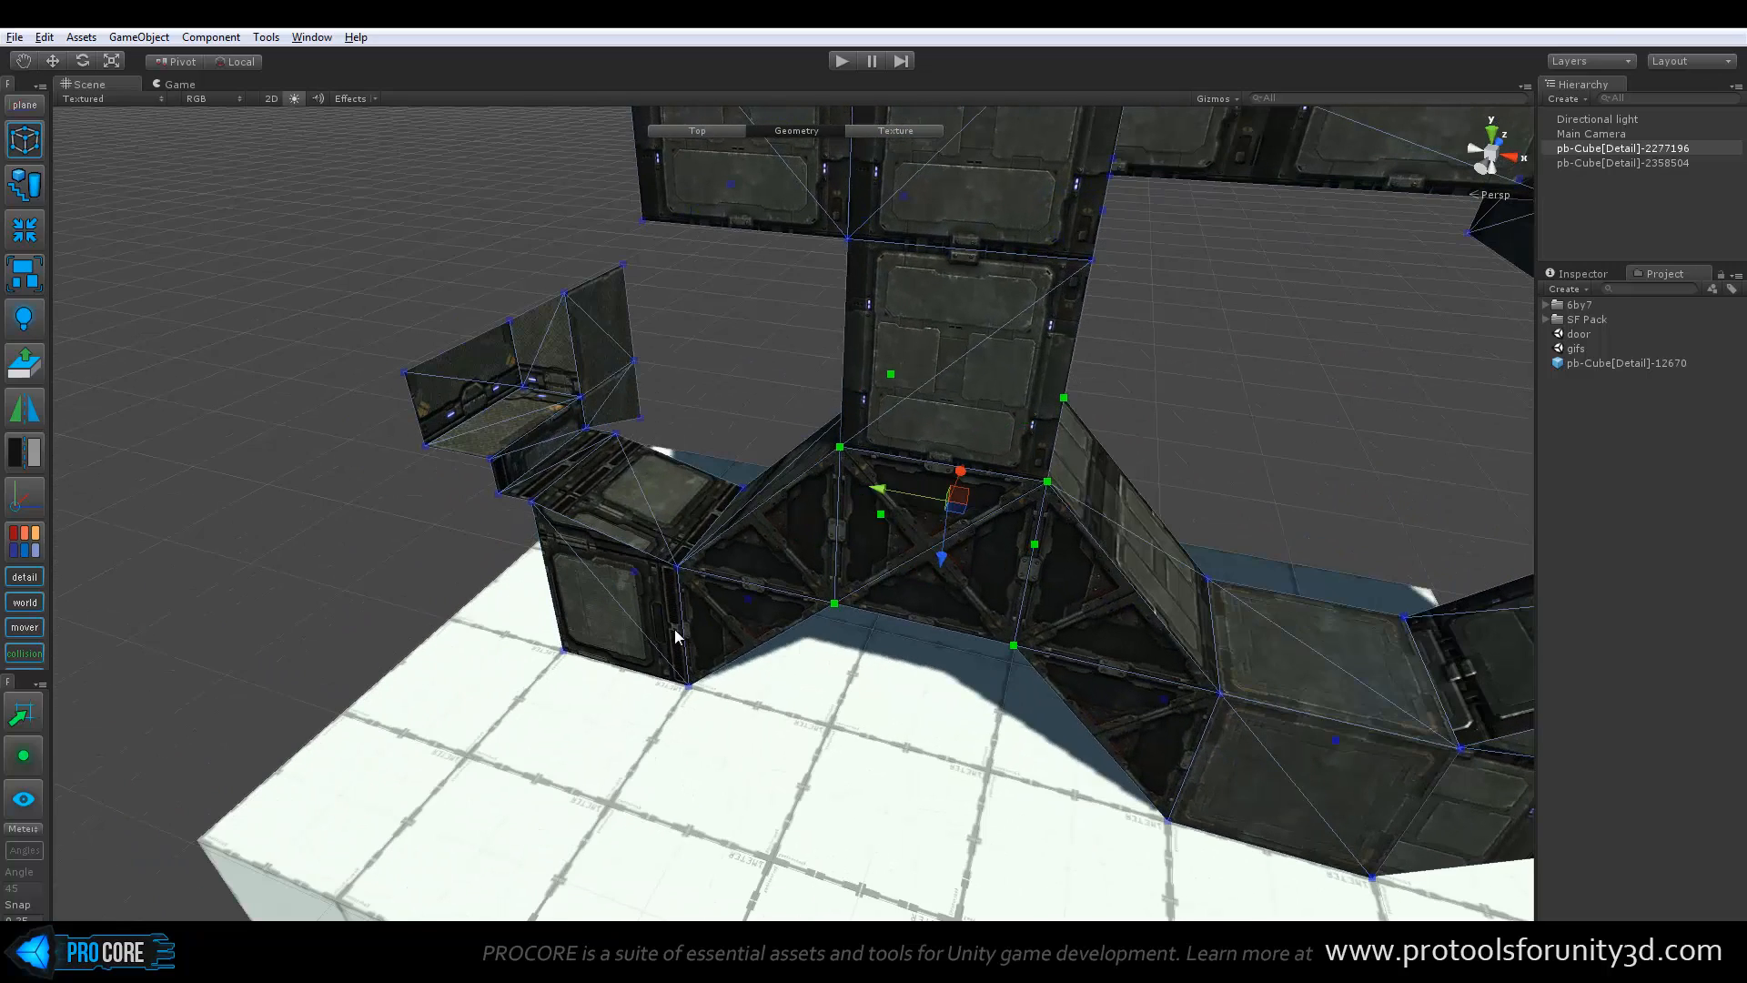
Open the Vertex Colors panel and return to the Top level
left_click(20, 546)
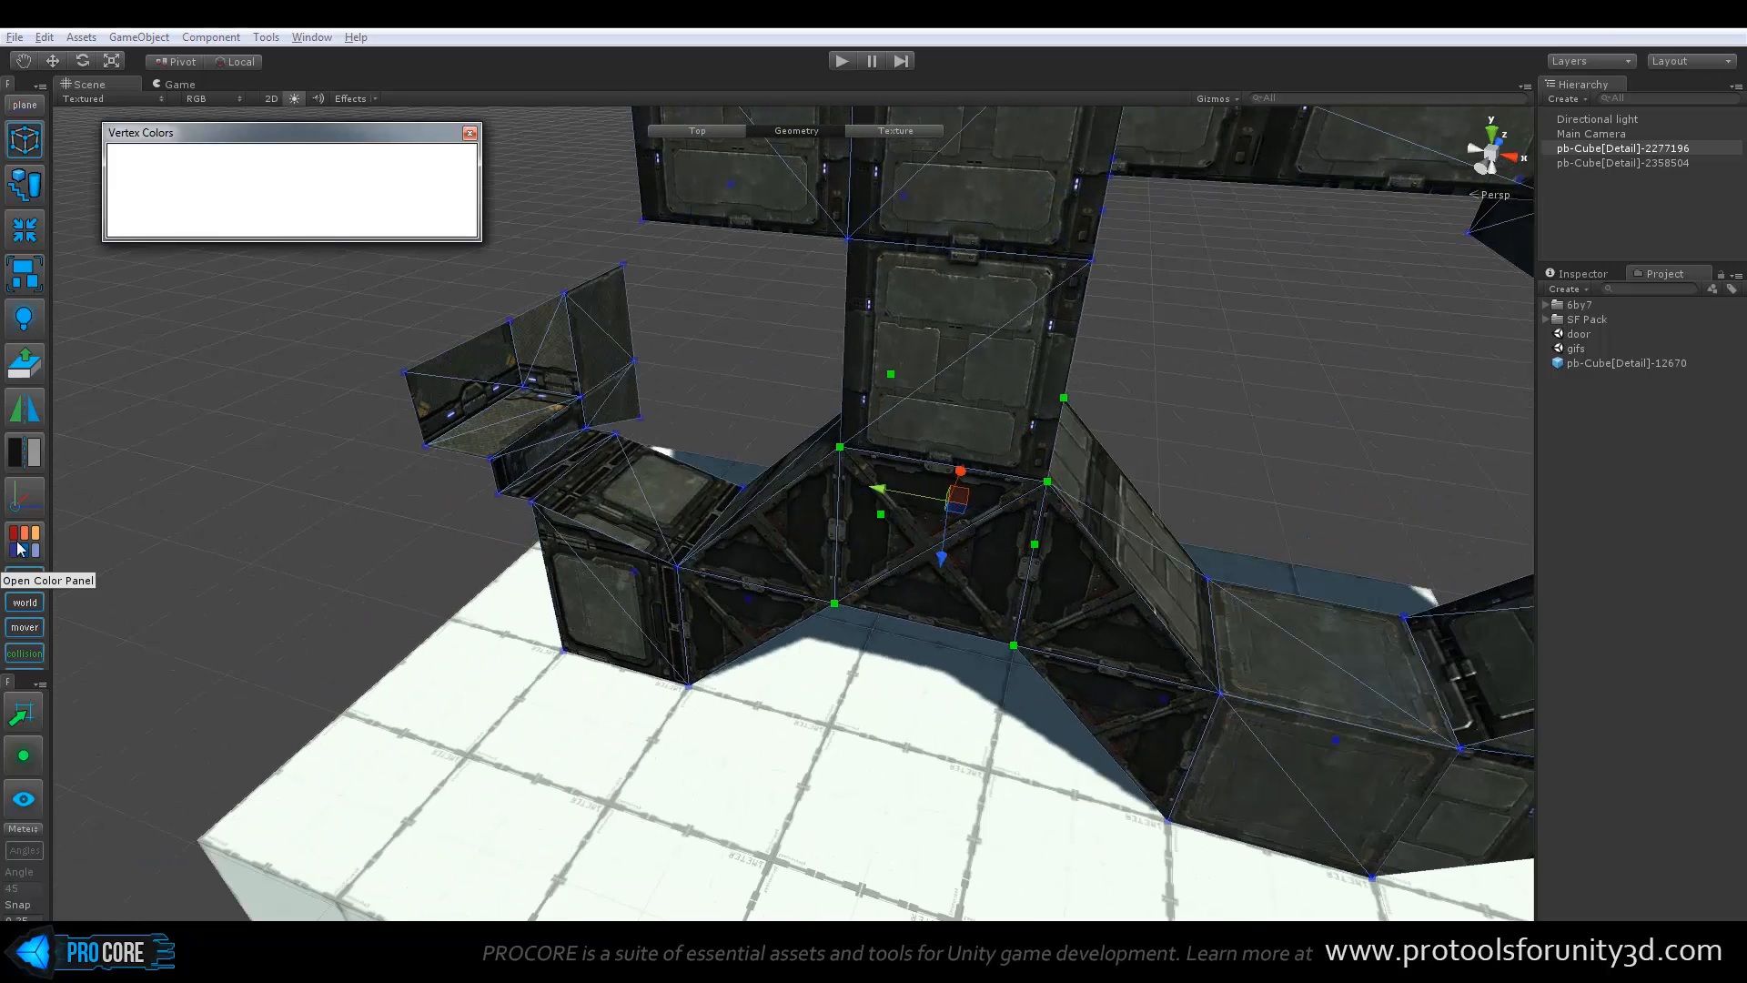
middle_click_drag(668, 432, 701, 453)
scroll(702, 424, "up", 1)
key("g")
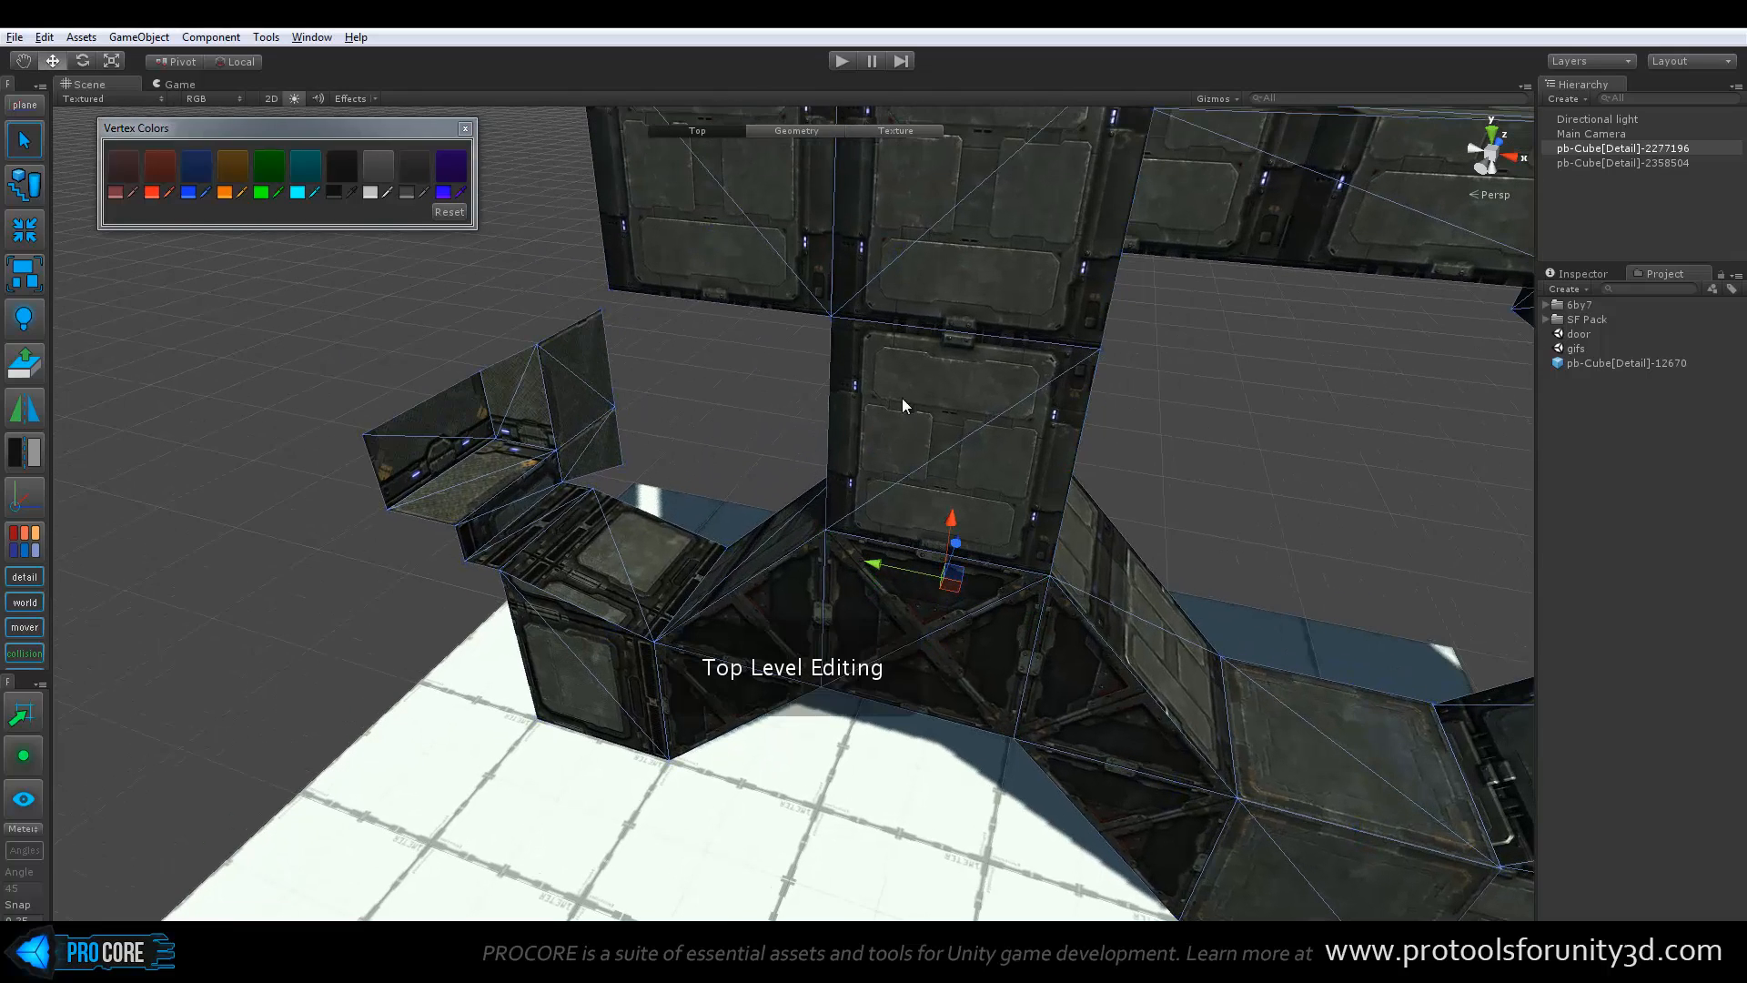
left_click_drag(799, 423, 923, 407, "alt")
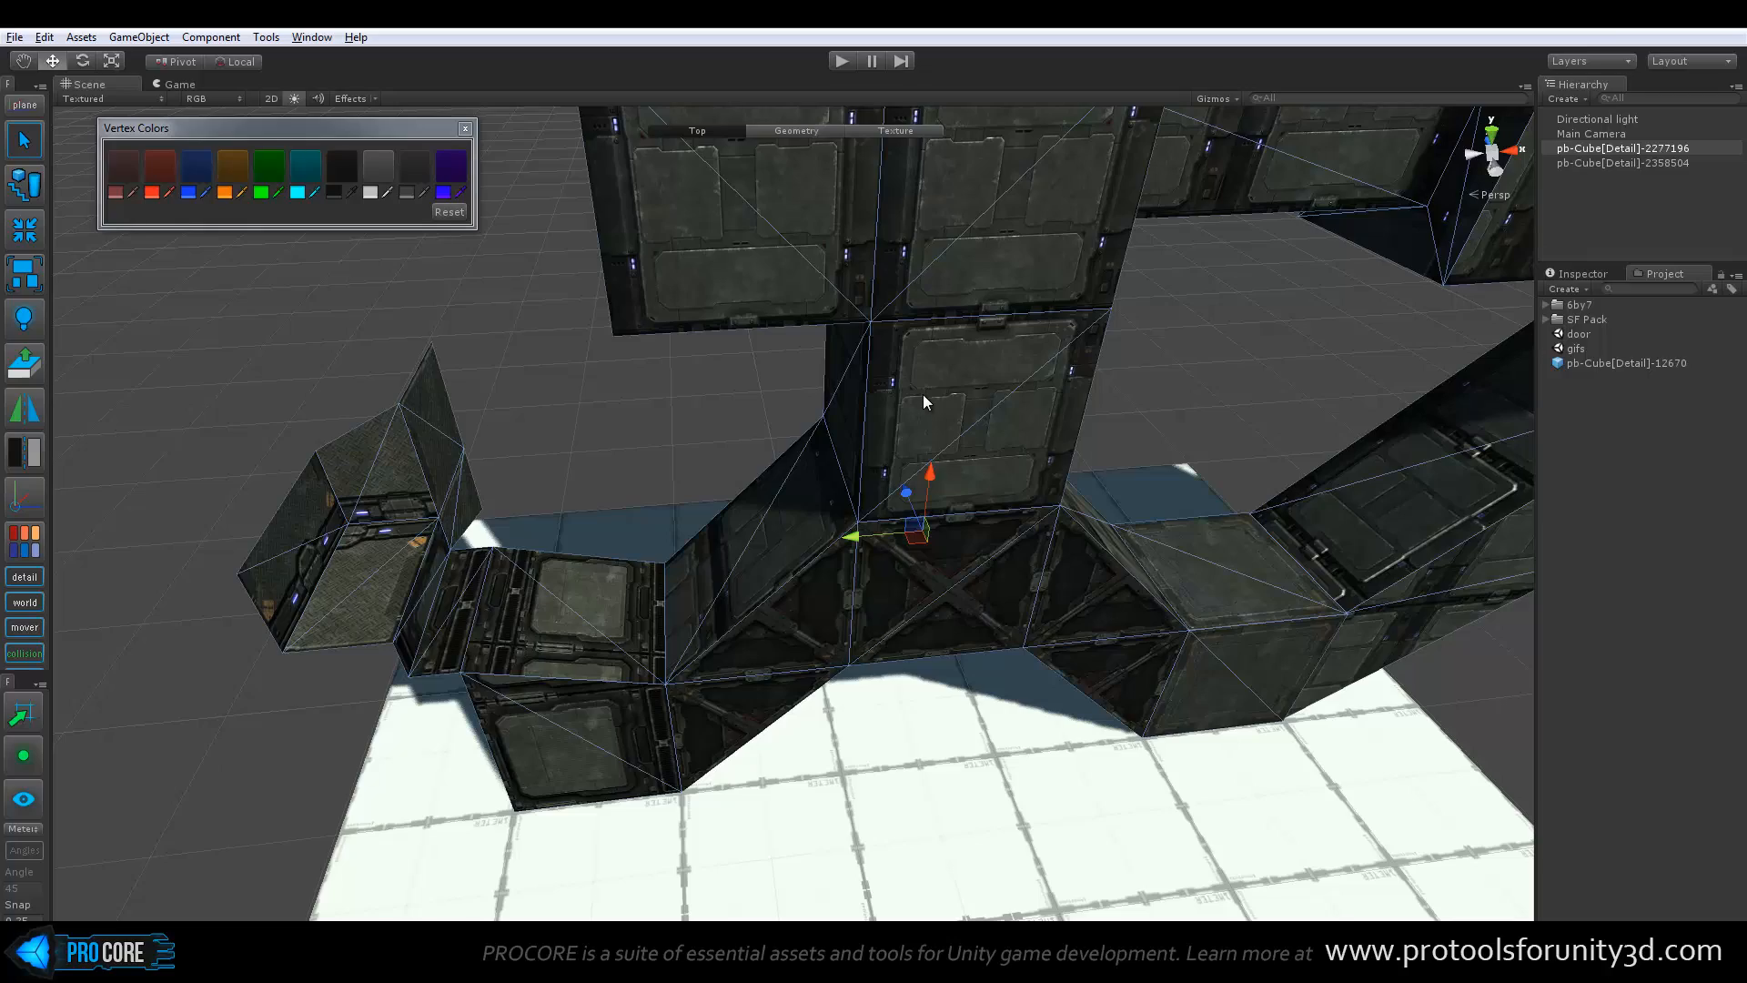
Select the front face of the tower's middle section in face editing mode at the Geometry level
key("g")
key("h")
left_click(948, 357)
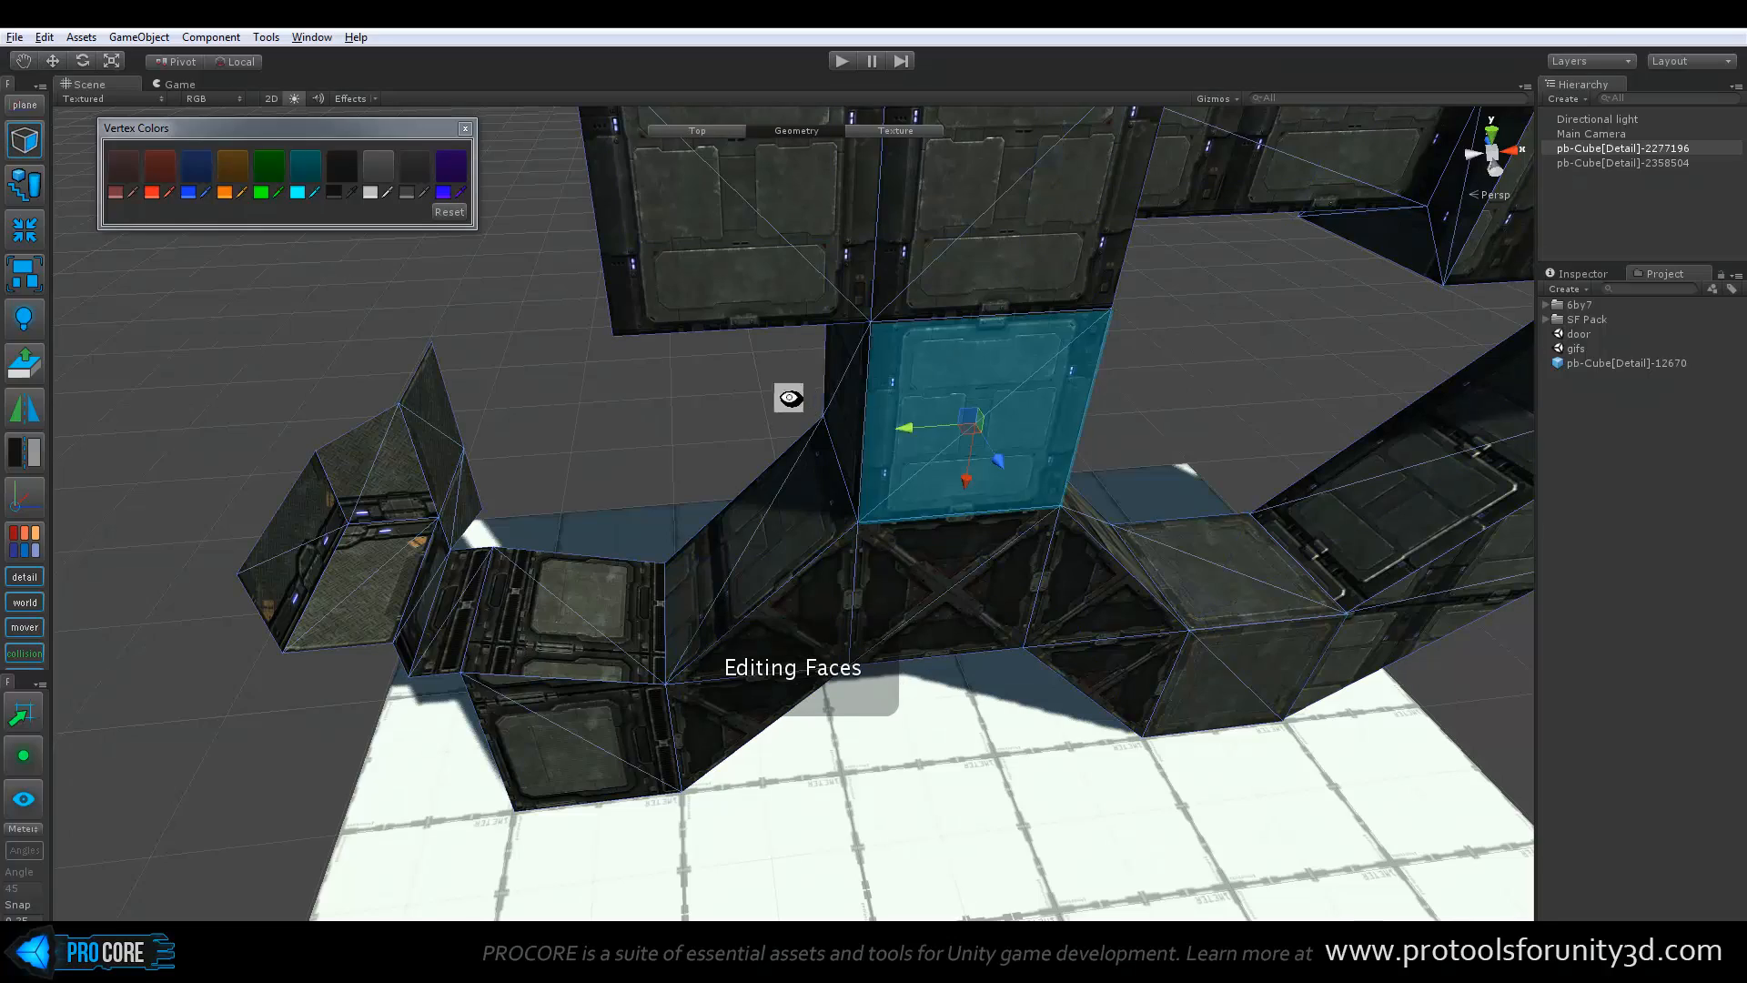
left_click_drag(789, 398, 619, 455, "alt")
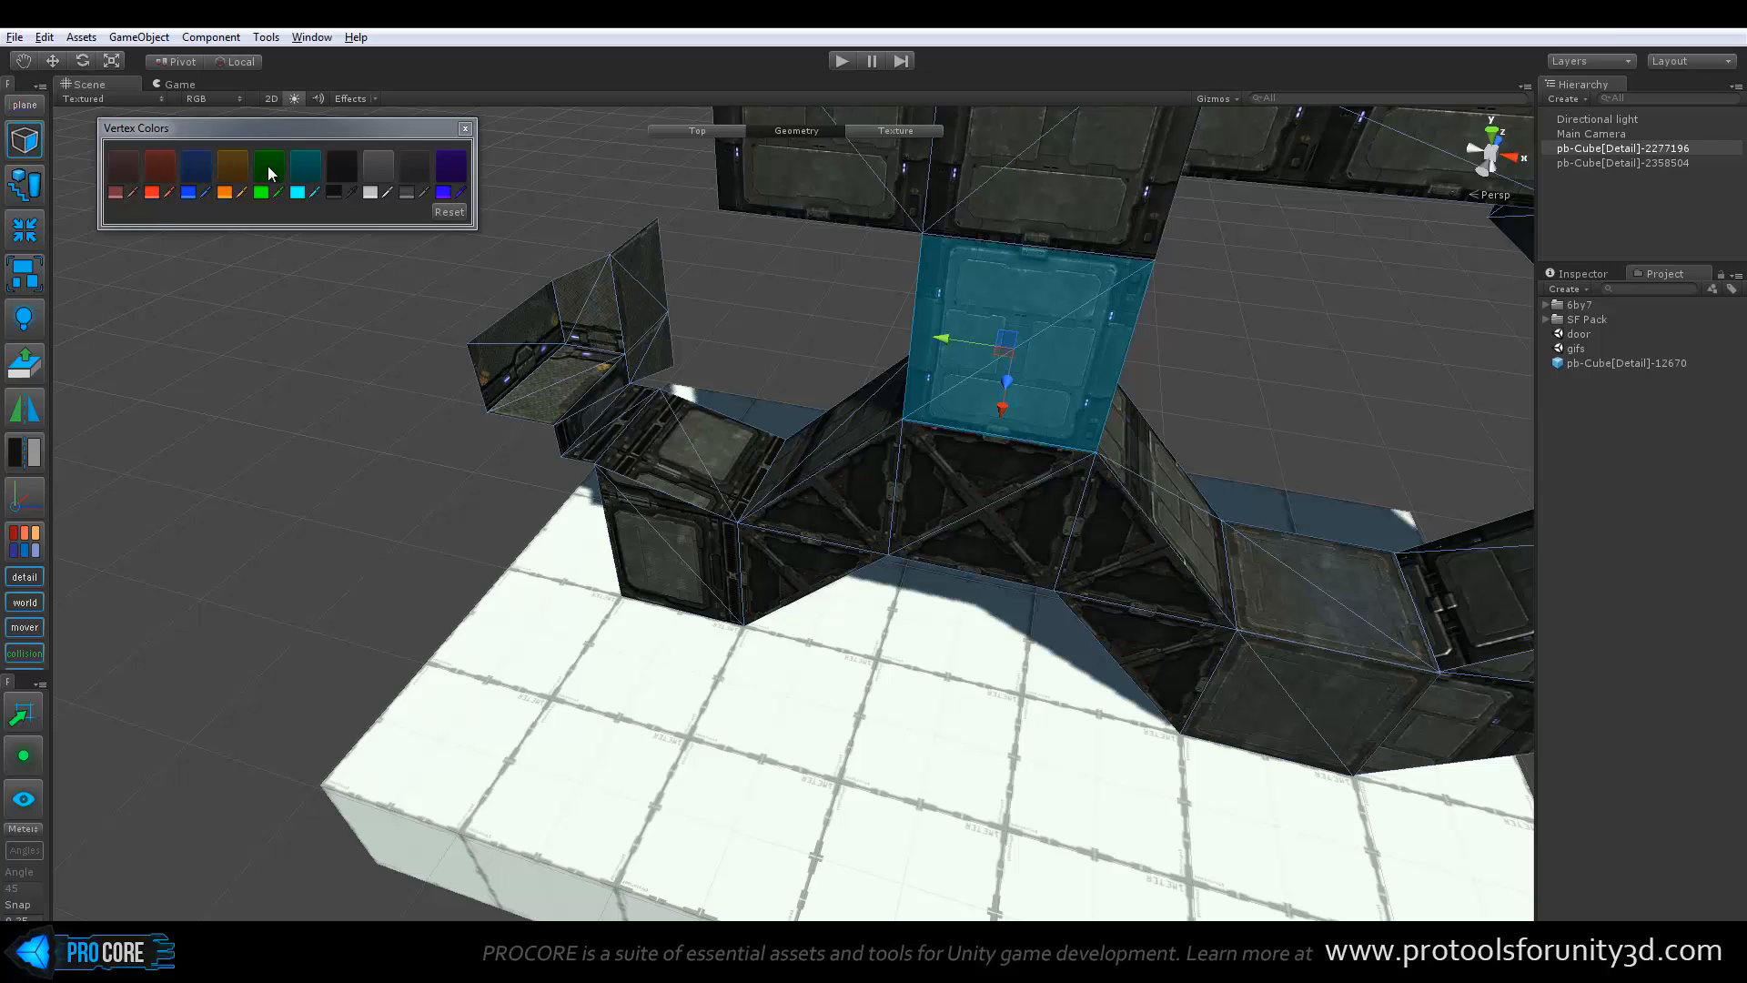
left_click_drag(591, 397, 1136, 579, "alt")
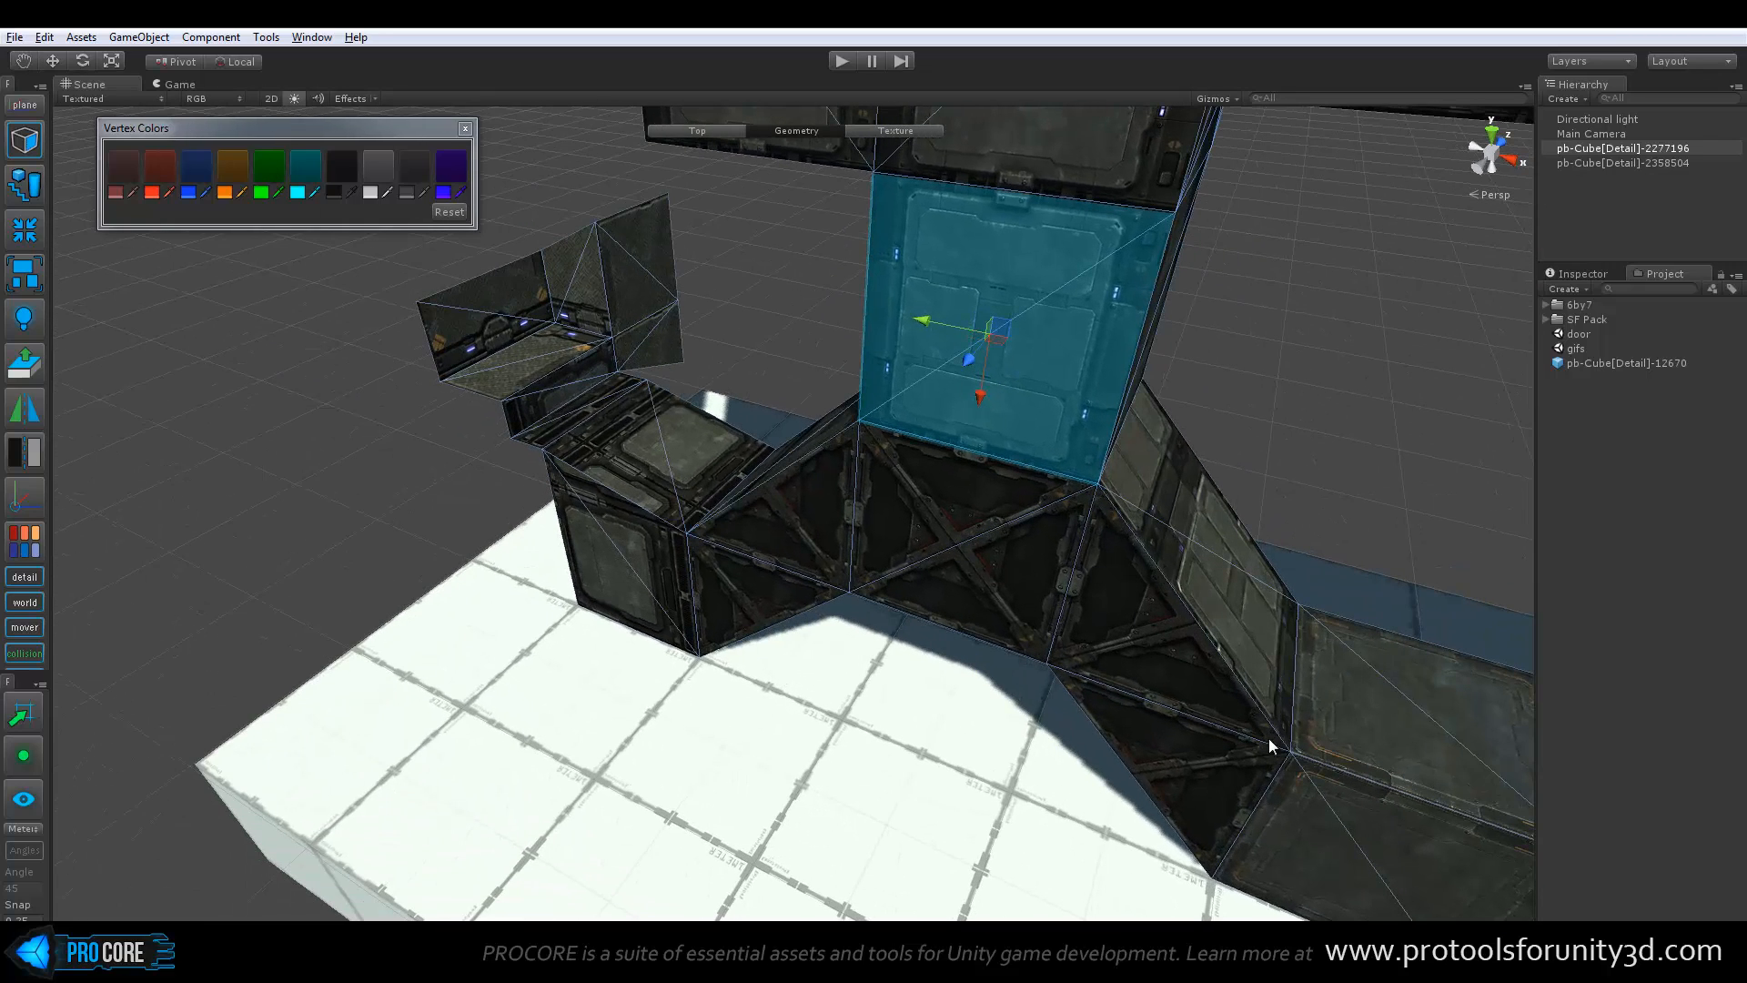
left_click_drag(876, 608, 707, 598, "alt")
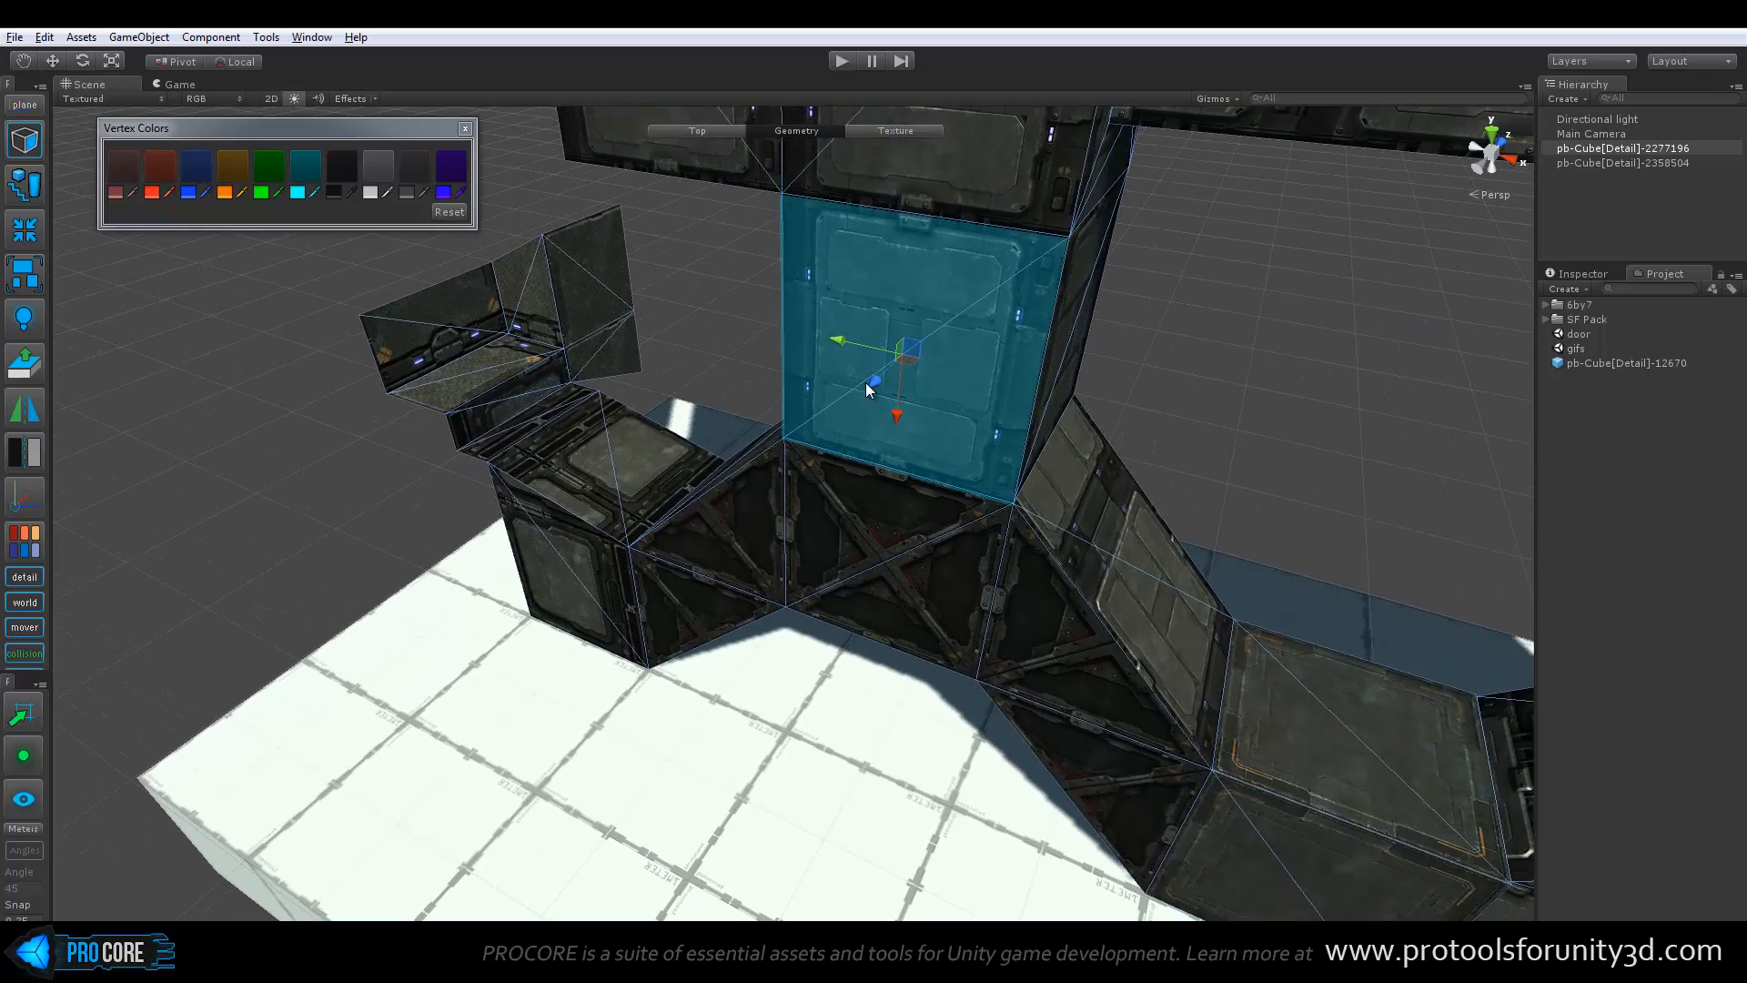
Select only the platform's top face and apply the bright red vertex color to it
left_click_drag(865, 382, 574, 519, "alt")
left_click(737, 621)
left_click(456, 588, "shift")
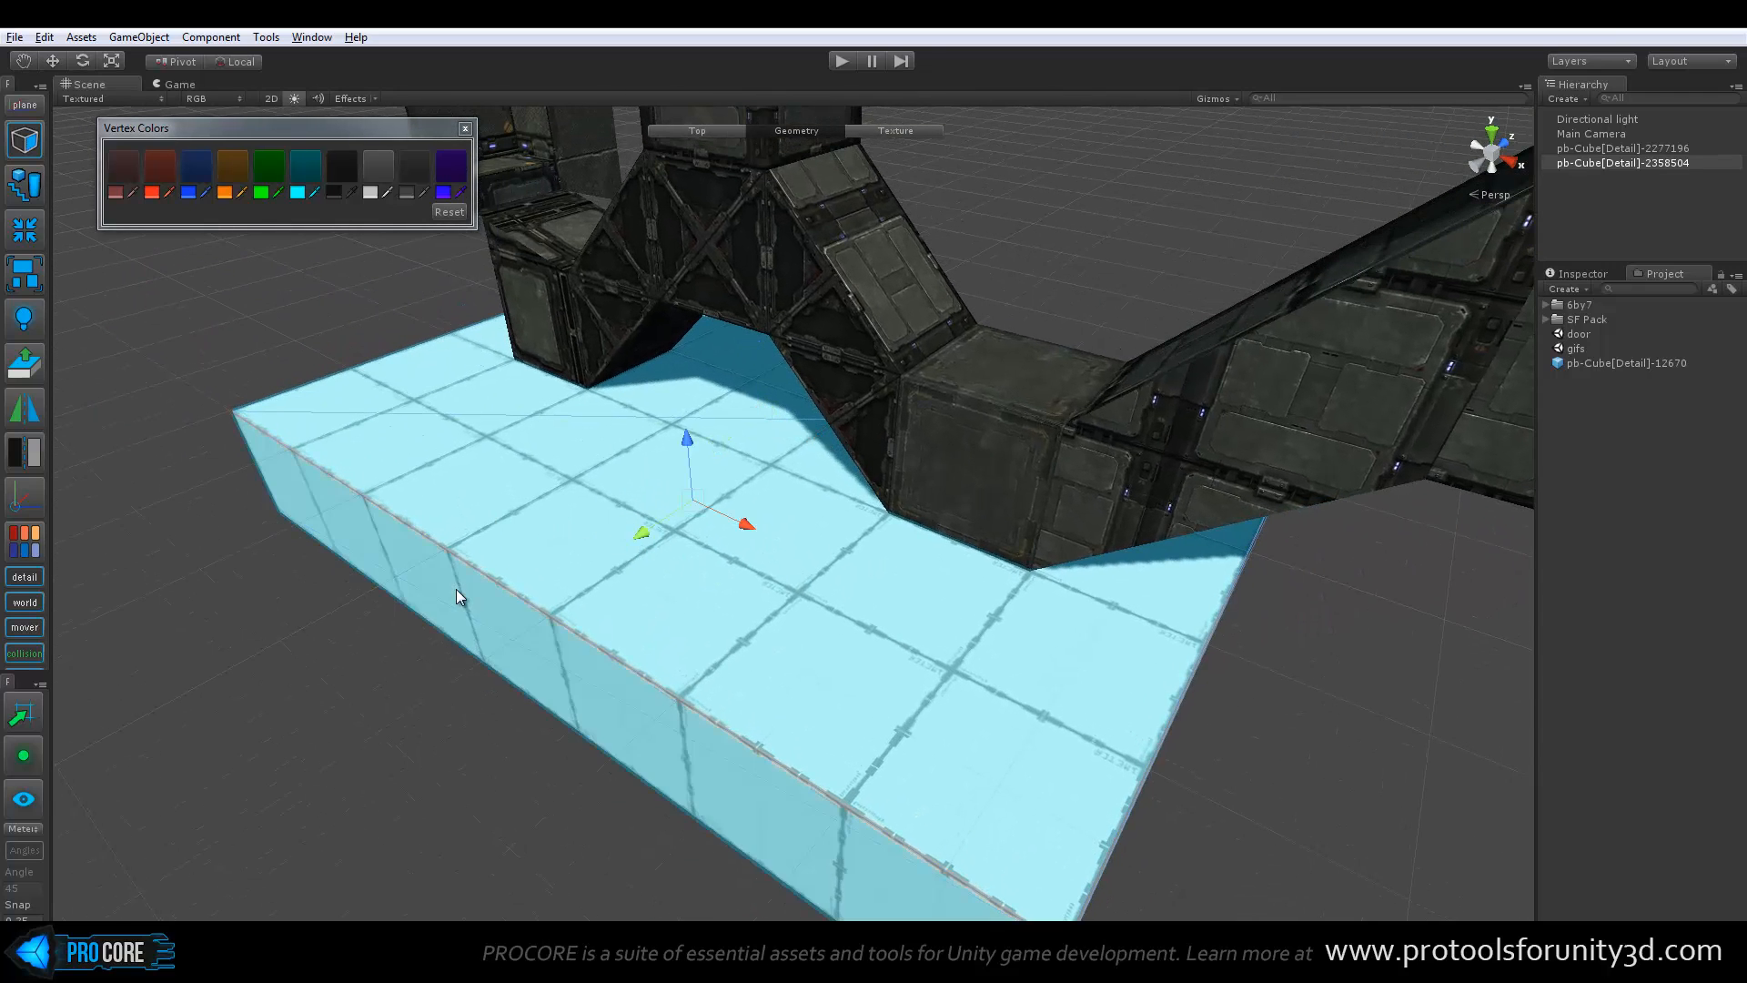
left_click(533, 459)
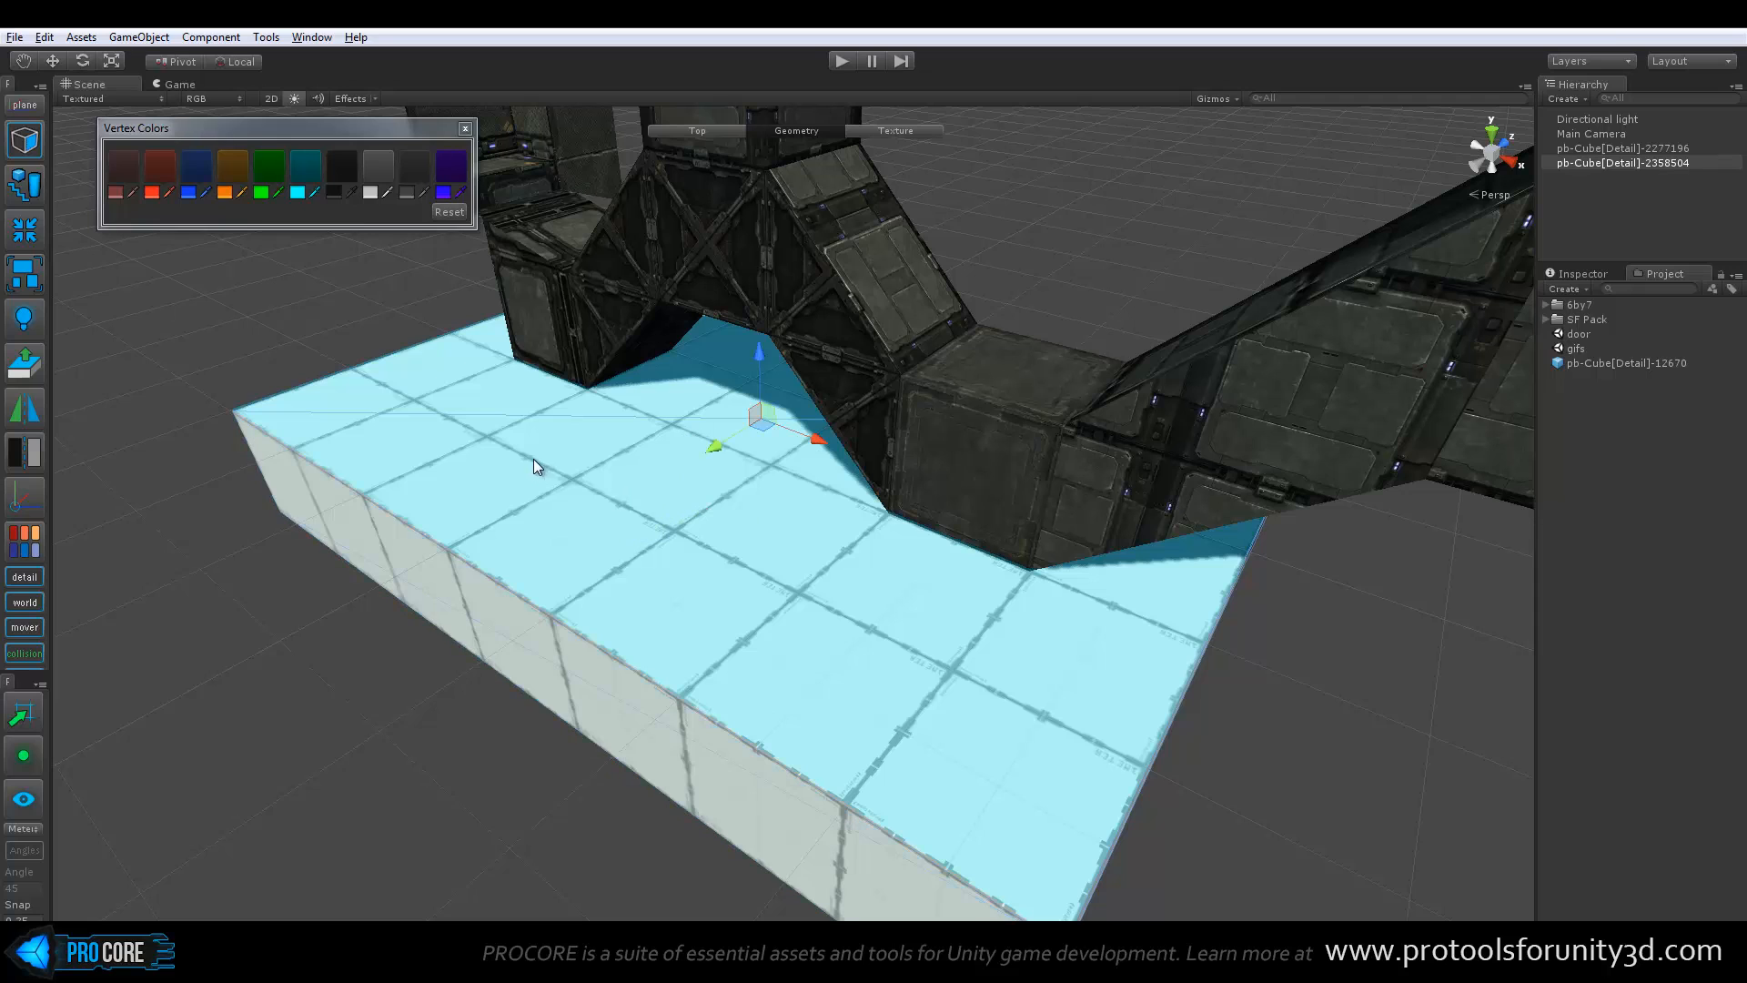
left_click(152, 178)
Color the platform's long front side cyan and its adjacent end face blue
left_click_drag(273, 500, 710, 375, "alt")
left_click(310, 173)
left_click(495, 641)
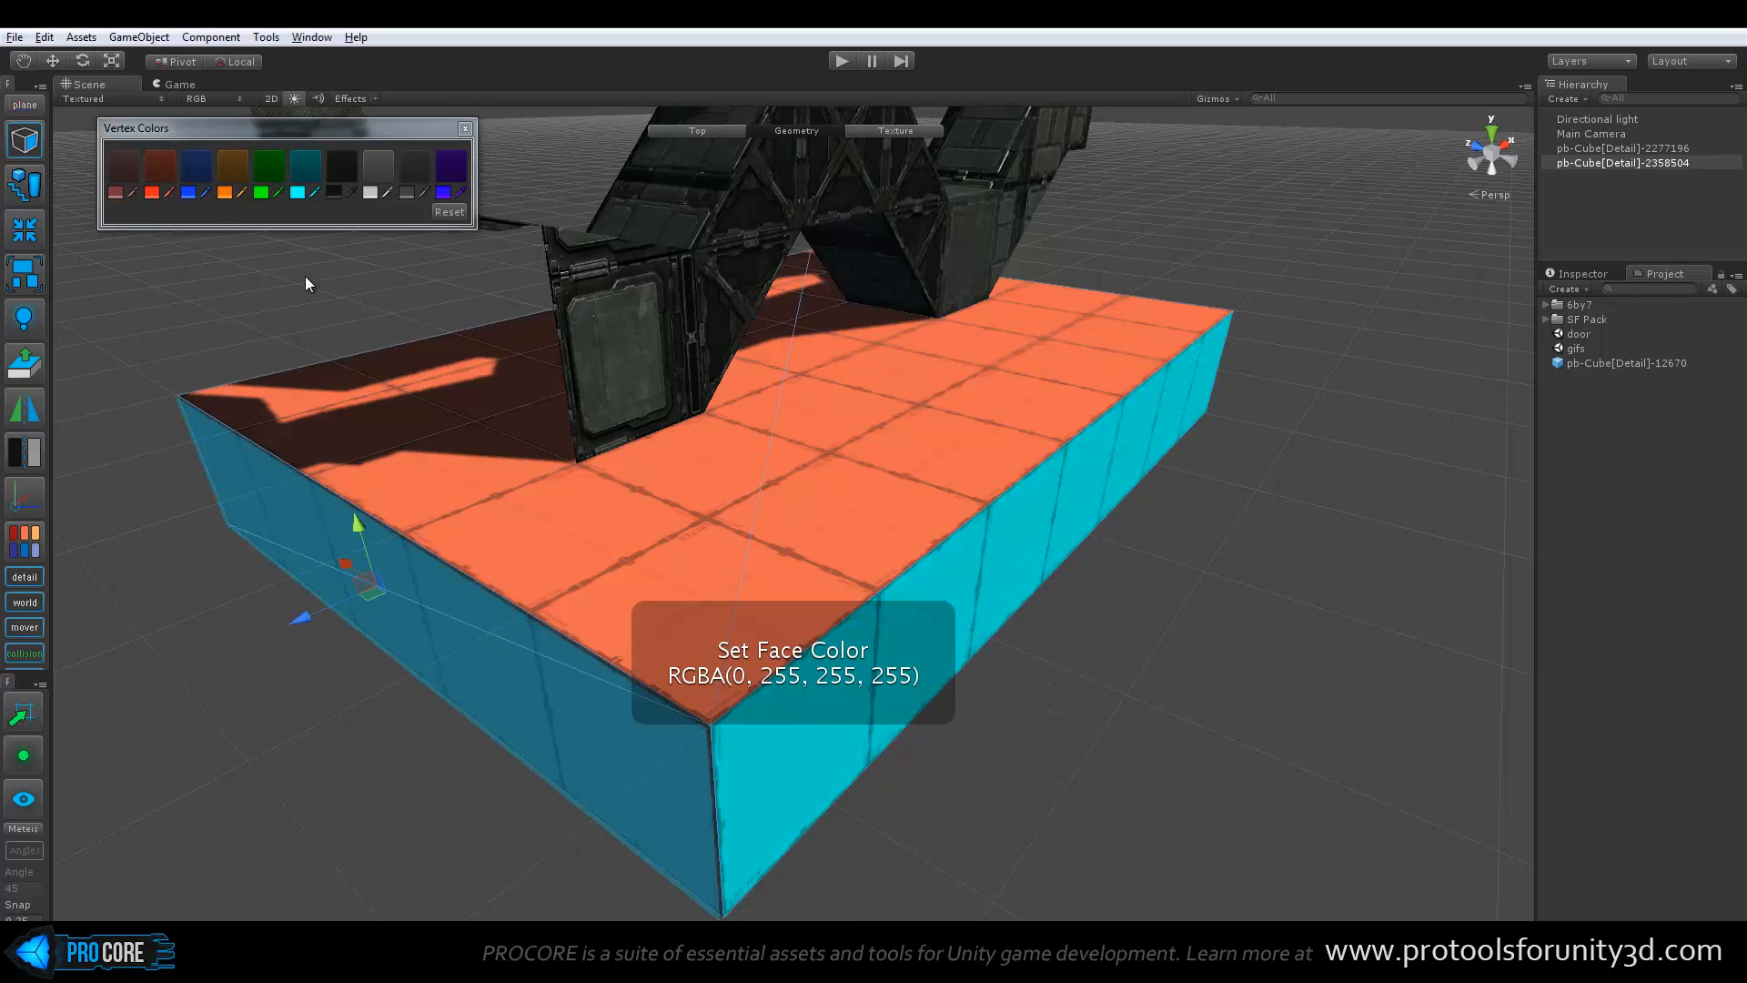
left_click(197, 168)
Color the platform's rear side green and its remaining end face purple, and clear the face selection
left_click_drag(333, 414, 605, 628, "alt")
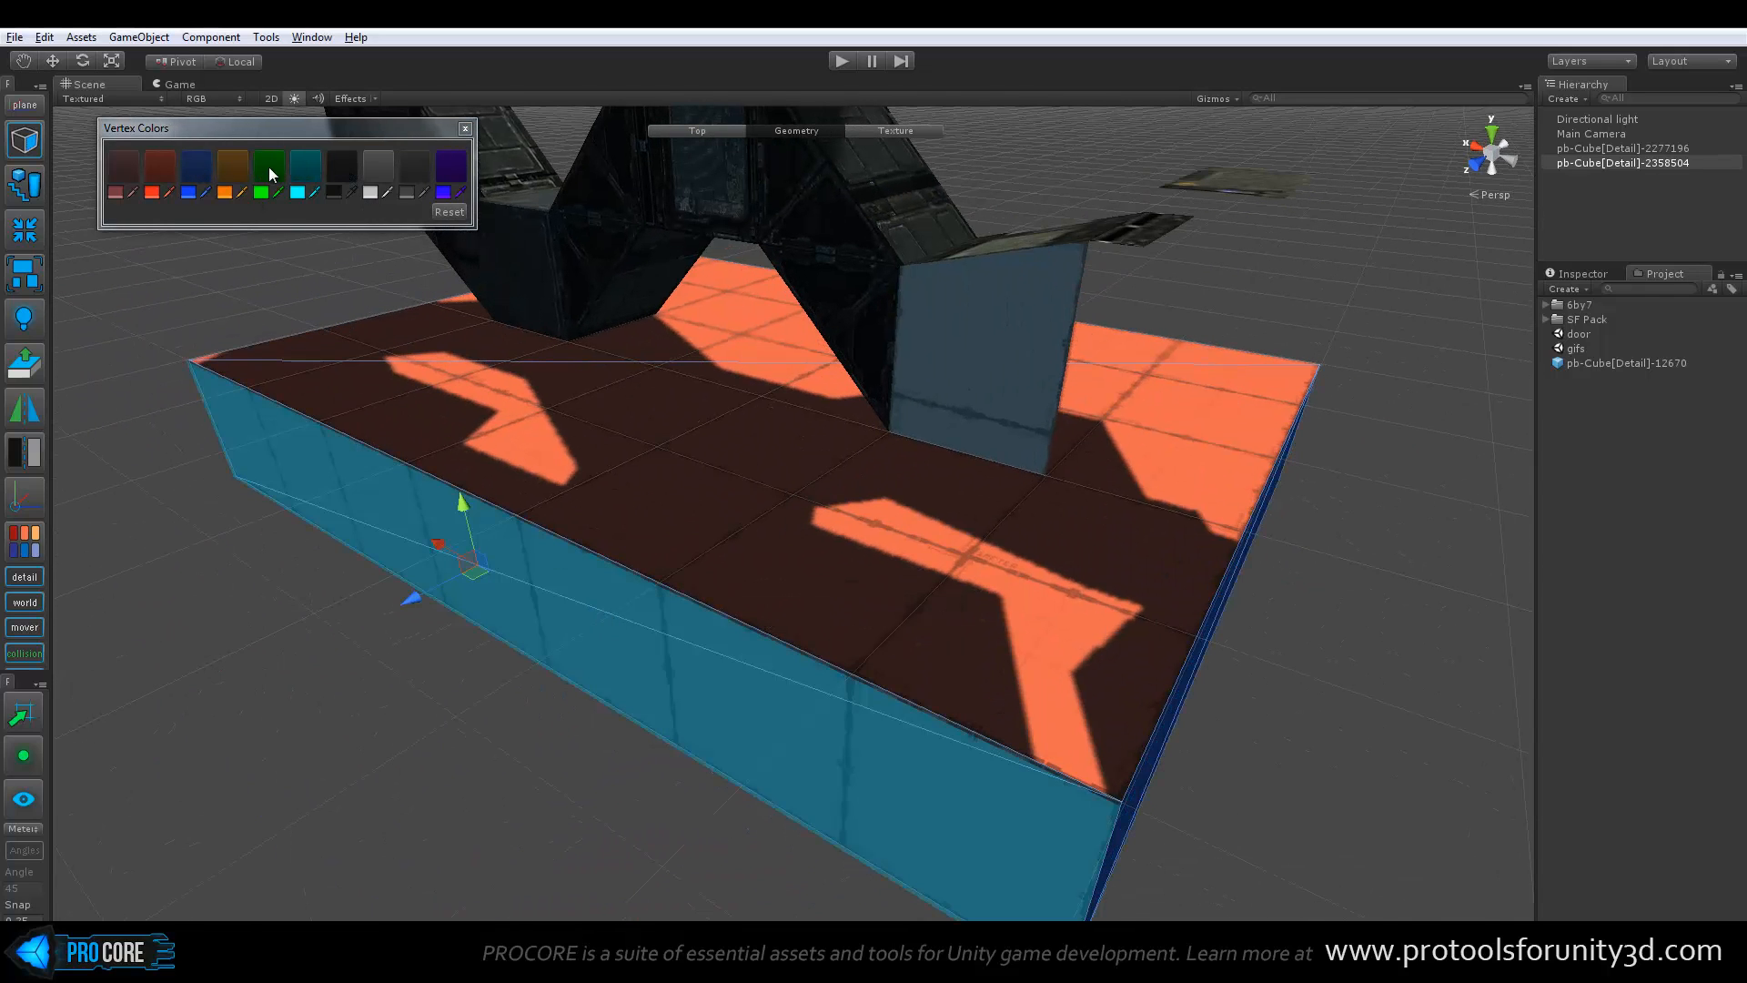
left_click(270, 166)
left_click_drag(461, 472, 624, 533, "alt")
left_click_drag(386, 717, 637, 337, "alt")
left_click(455, 168)
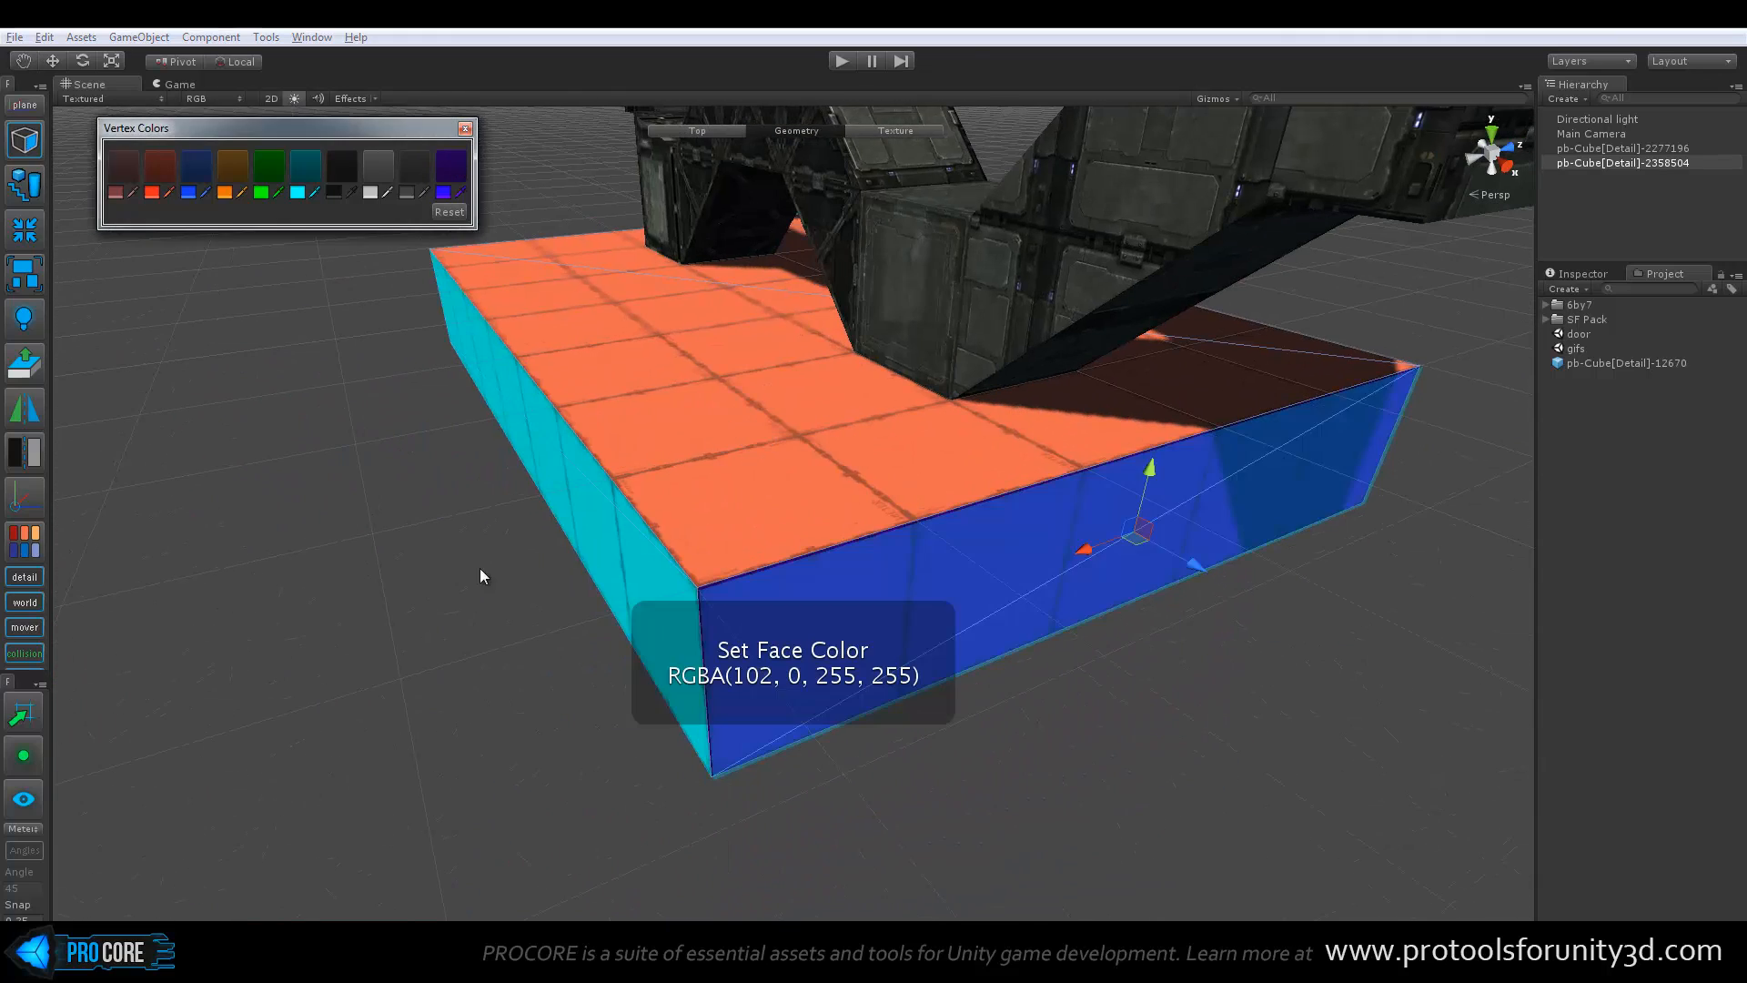
left_click_drag(482, 576, 390, 597, "alt")
left_click(390, 597)
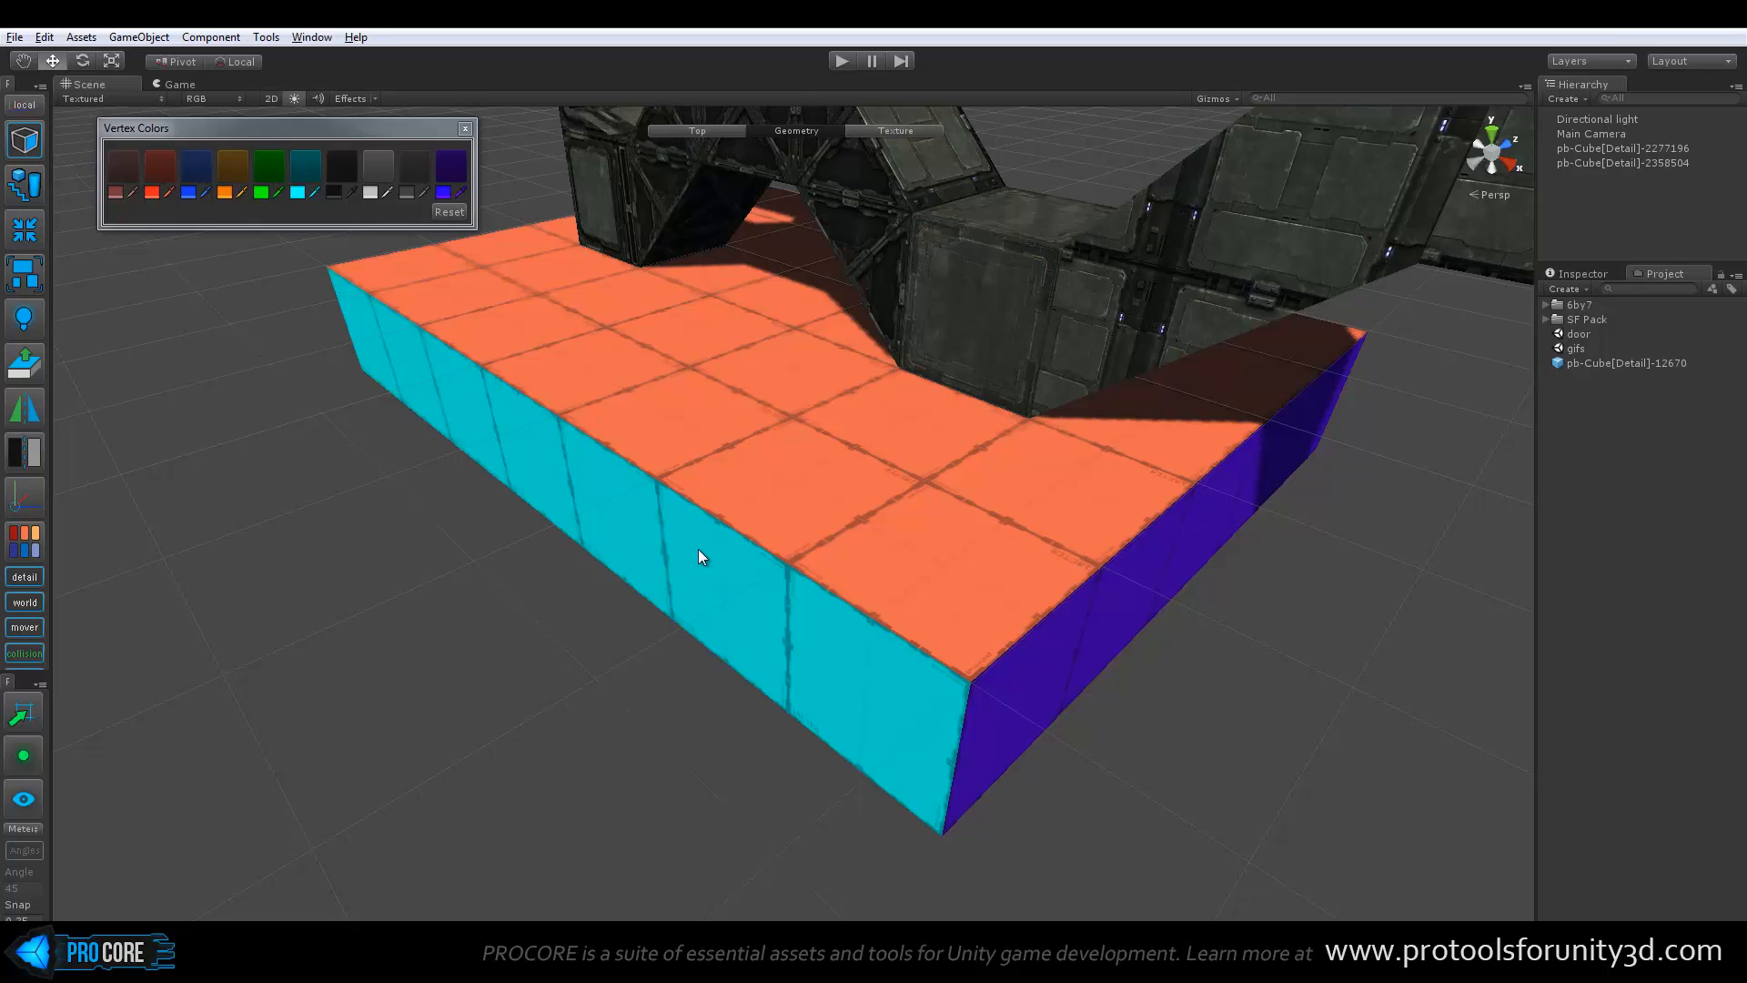
Change the first vertex color swatch to a more saturated red and close the Vertex Colors panel
left_click(115, 192)
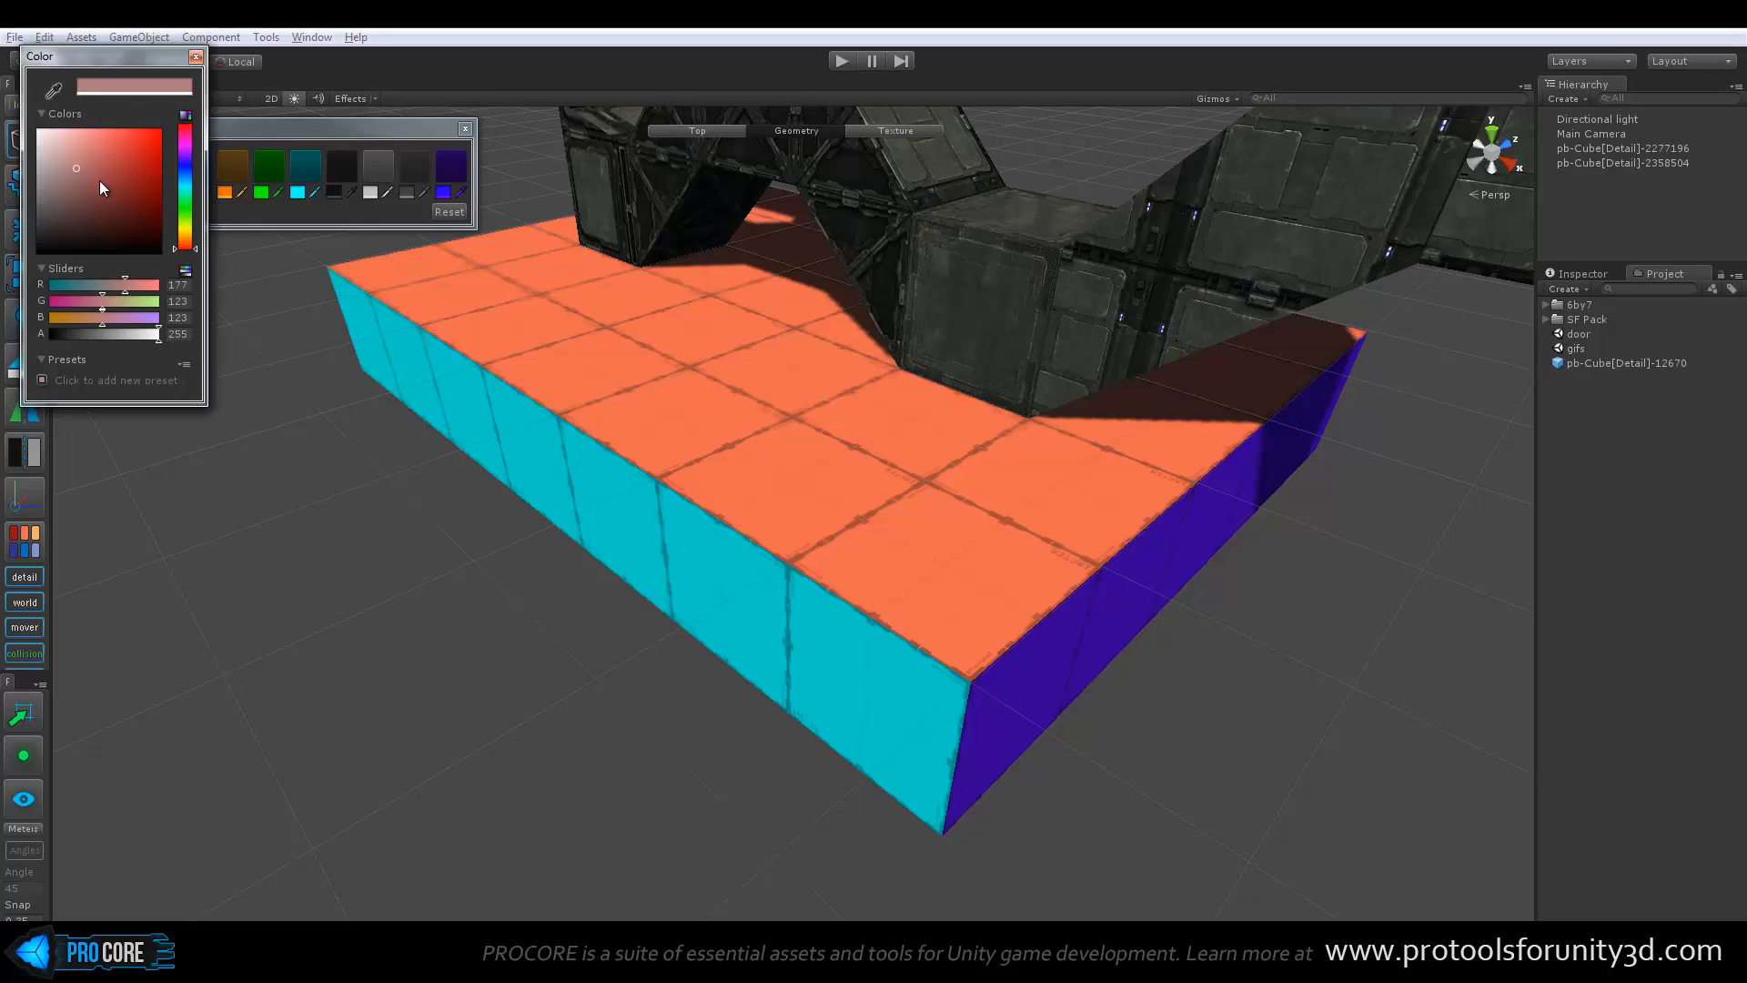
left_click_drag(100, 180, 139, 142)
left_click_drag(135, 52, 419, 189)
mouse_move(426, 291)
left_mouse_down()
mouse_move(400, 347)
mouse_move(413, 311)
left_mouse_up()
left_click(480, 195)
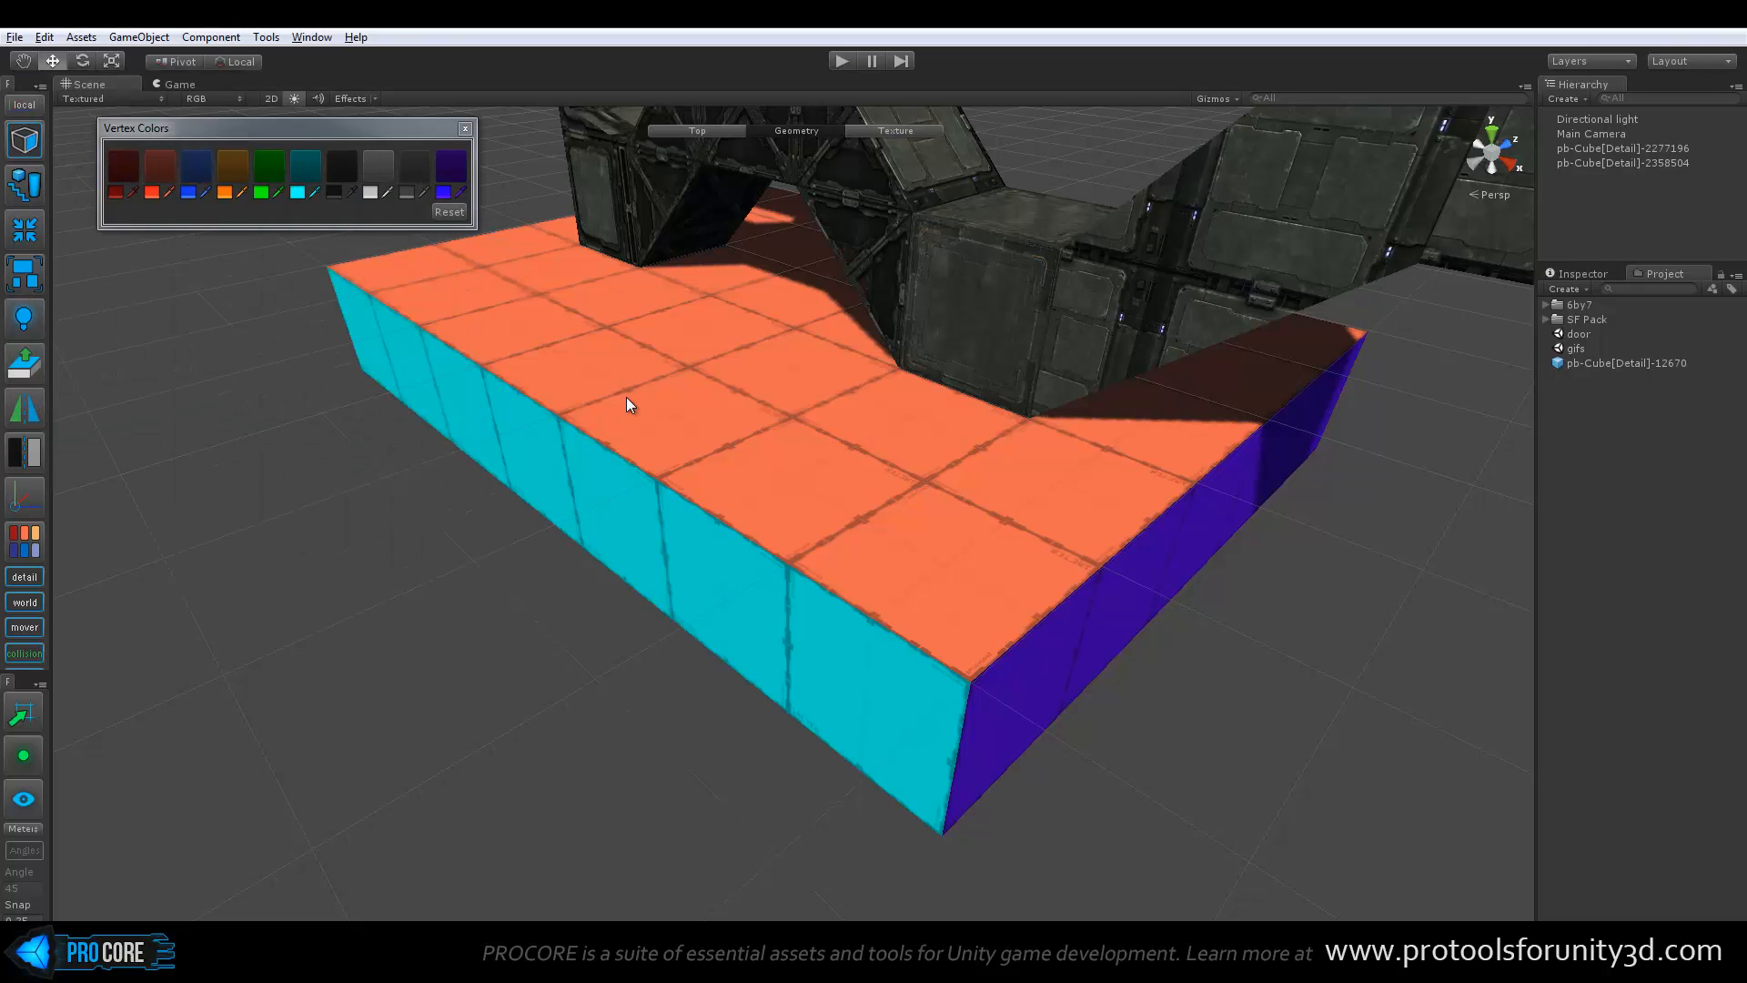
left_click_drag(626, 396, 921, 578, "alt")
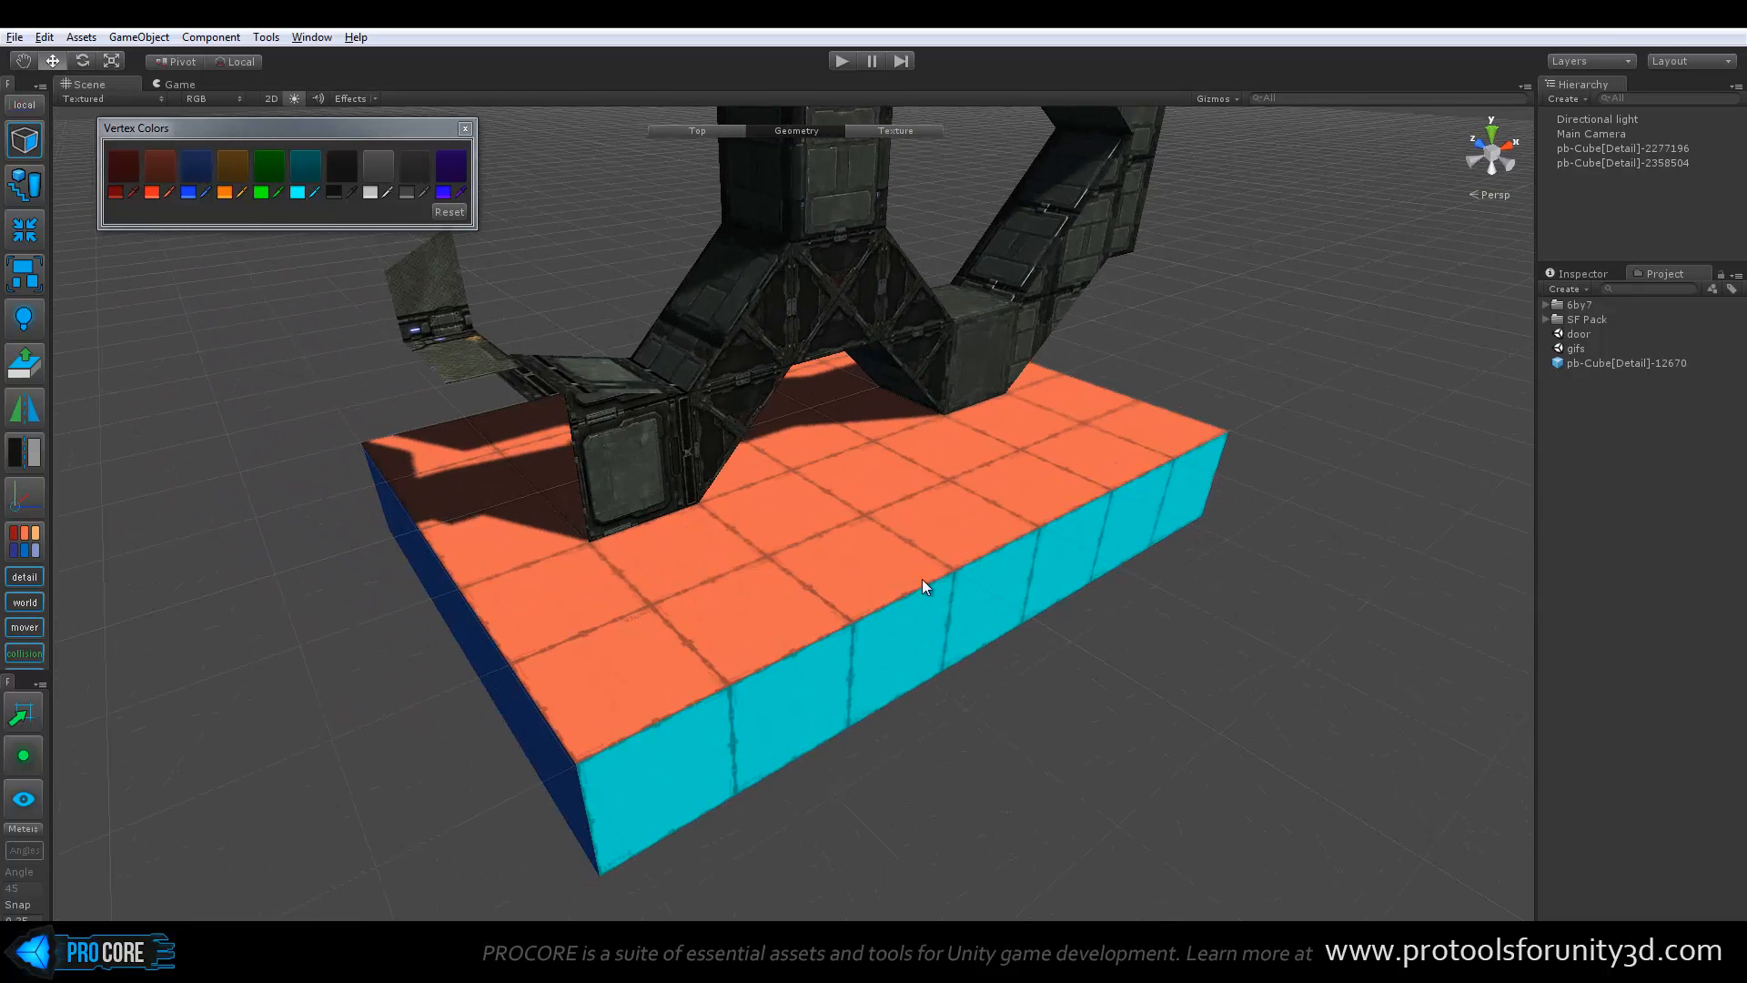
left_click(466, 133)
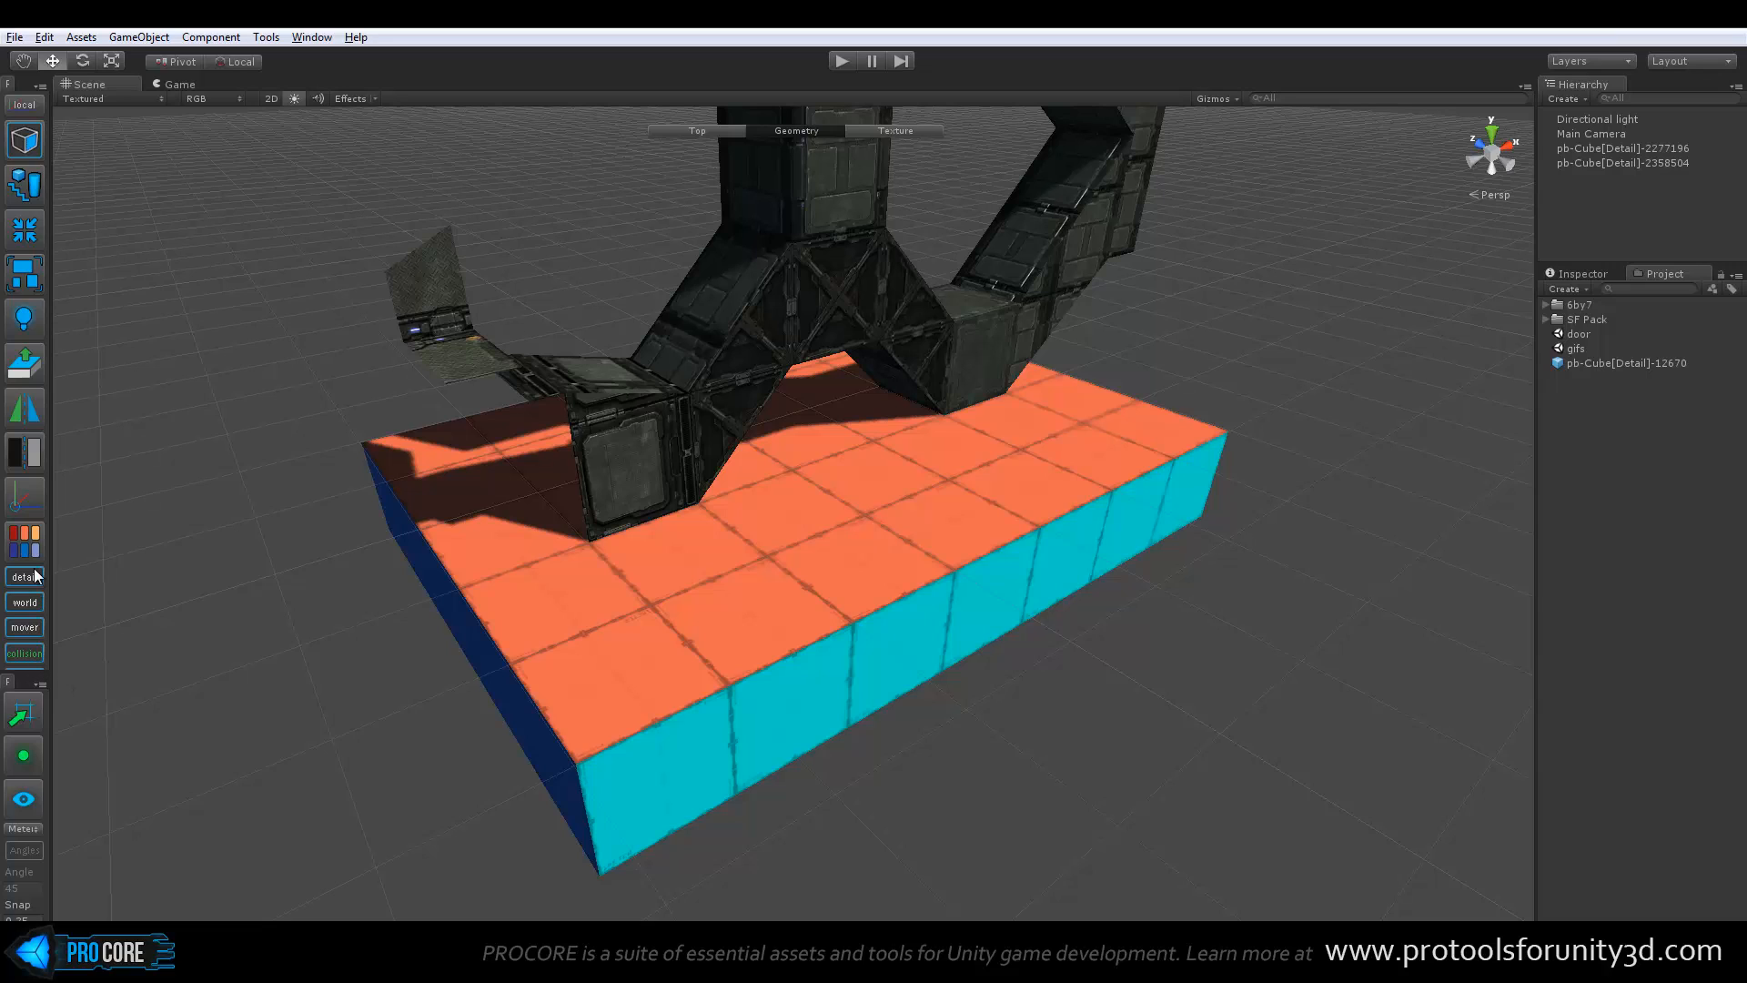
Close the snap settings tab docked below the ProBuilder toolbar to reveal the remaining entity visibility toggles
left_click(40, 684)
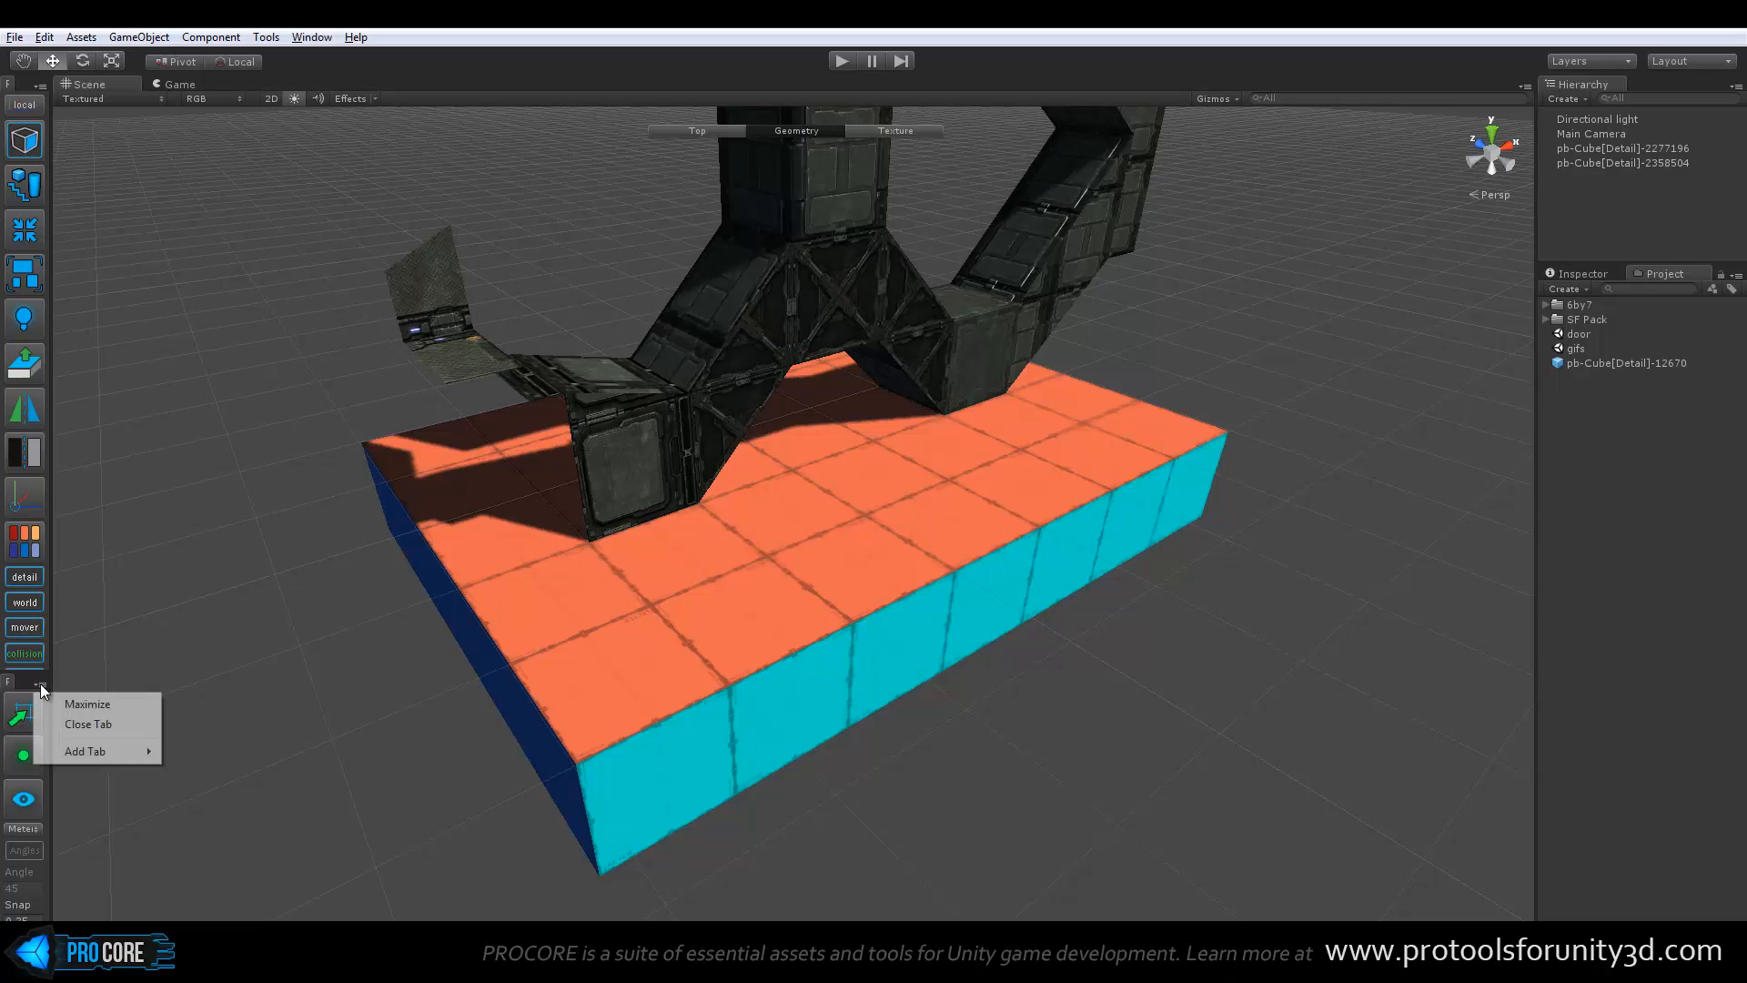
left_click(87, 724)
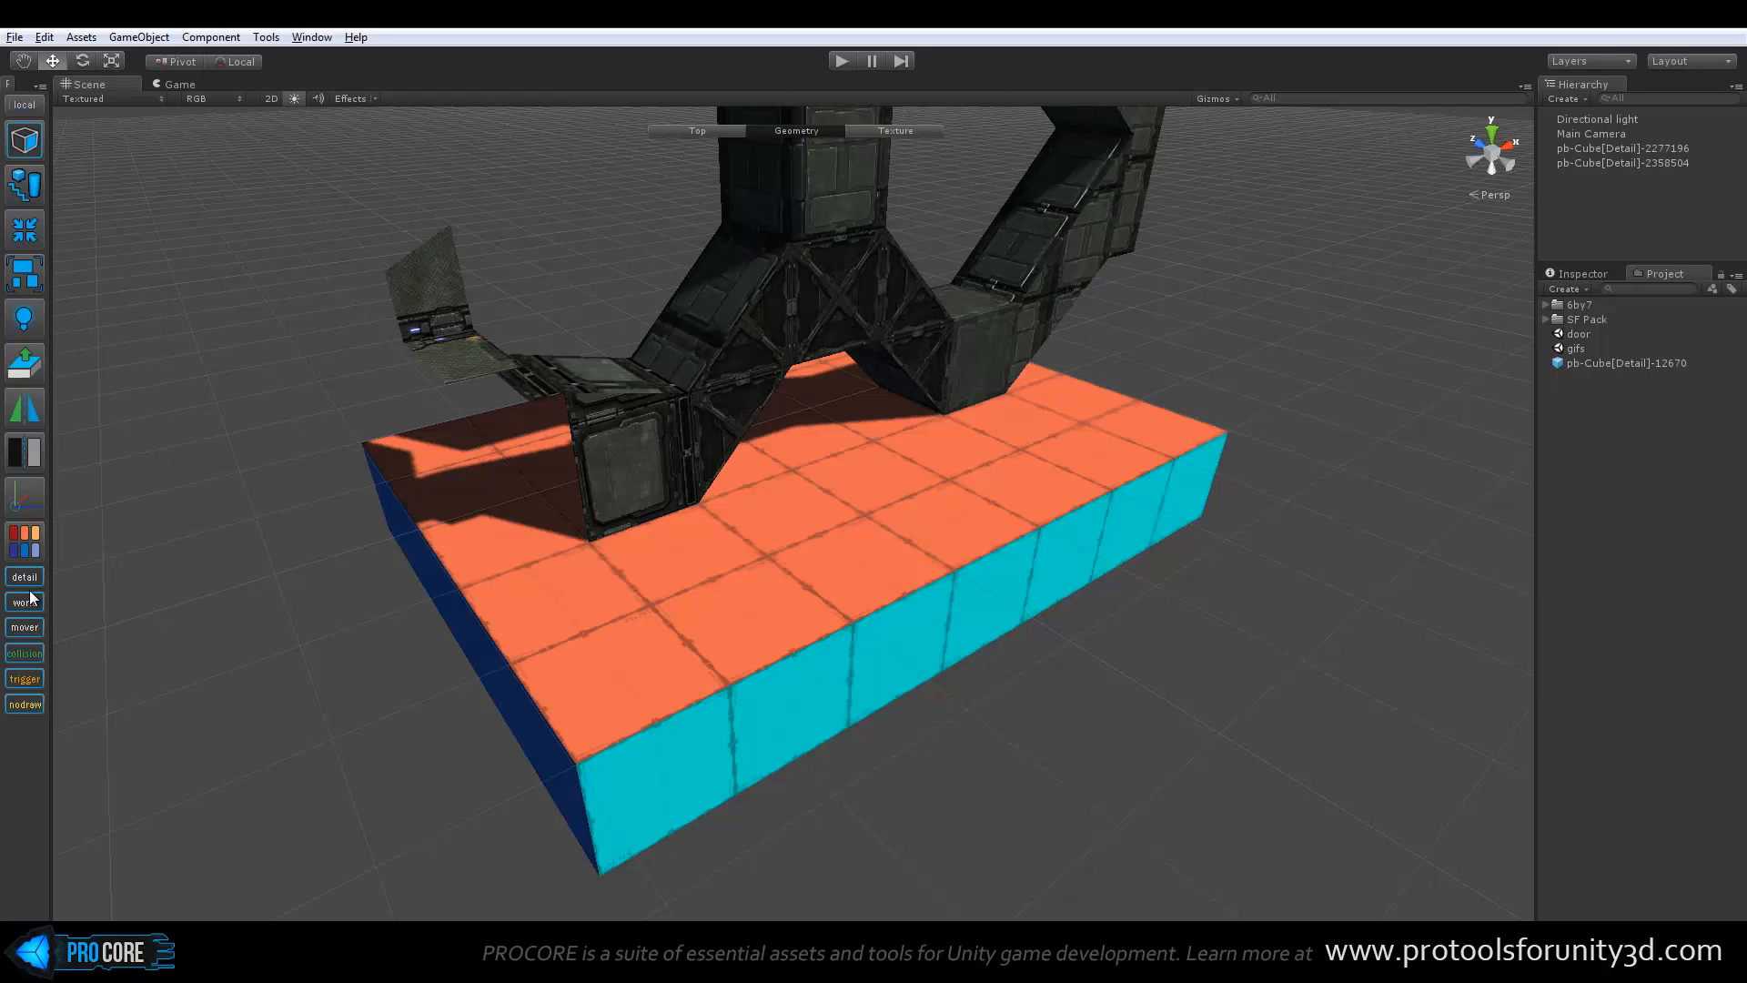
left_click_drag(390, 534, 706, 531, "alt")
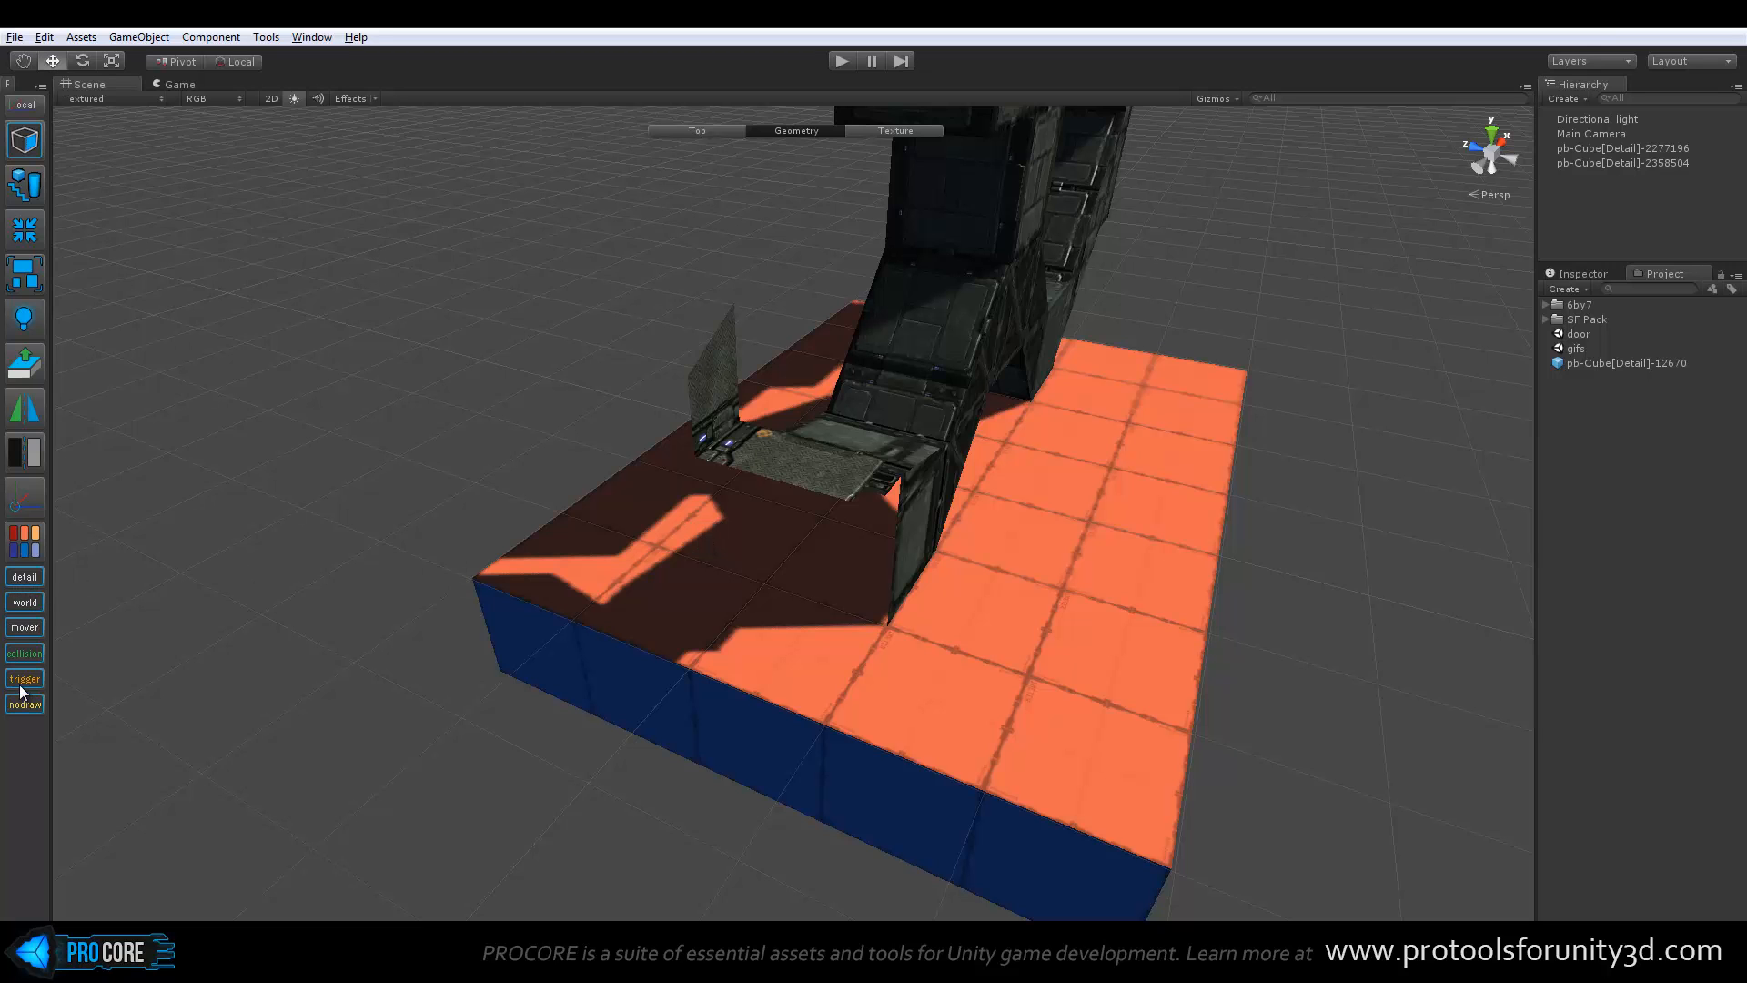
Reselect the bridge structure through its tower face and return to the Top level
left_click_drag(647, 557, 845, 422, "alt")
left_click(845, 423)
left_click_drag(838, 568, 836, 559, "alt")
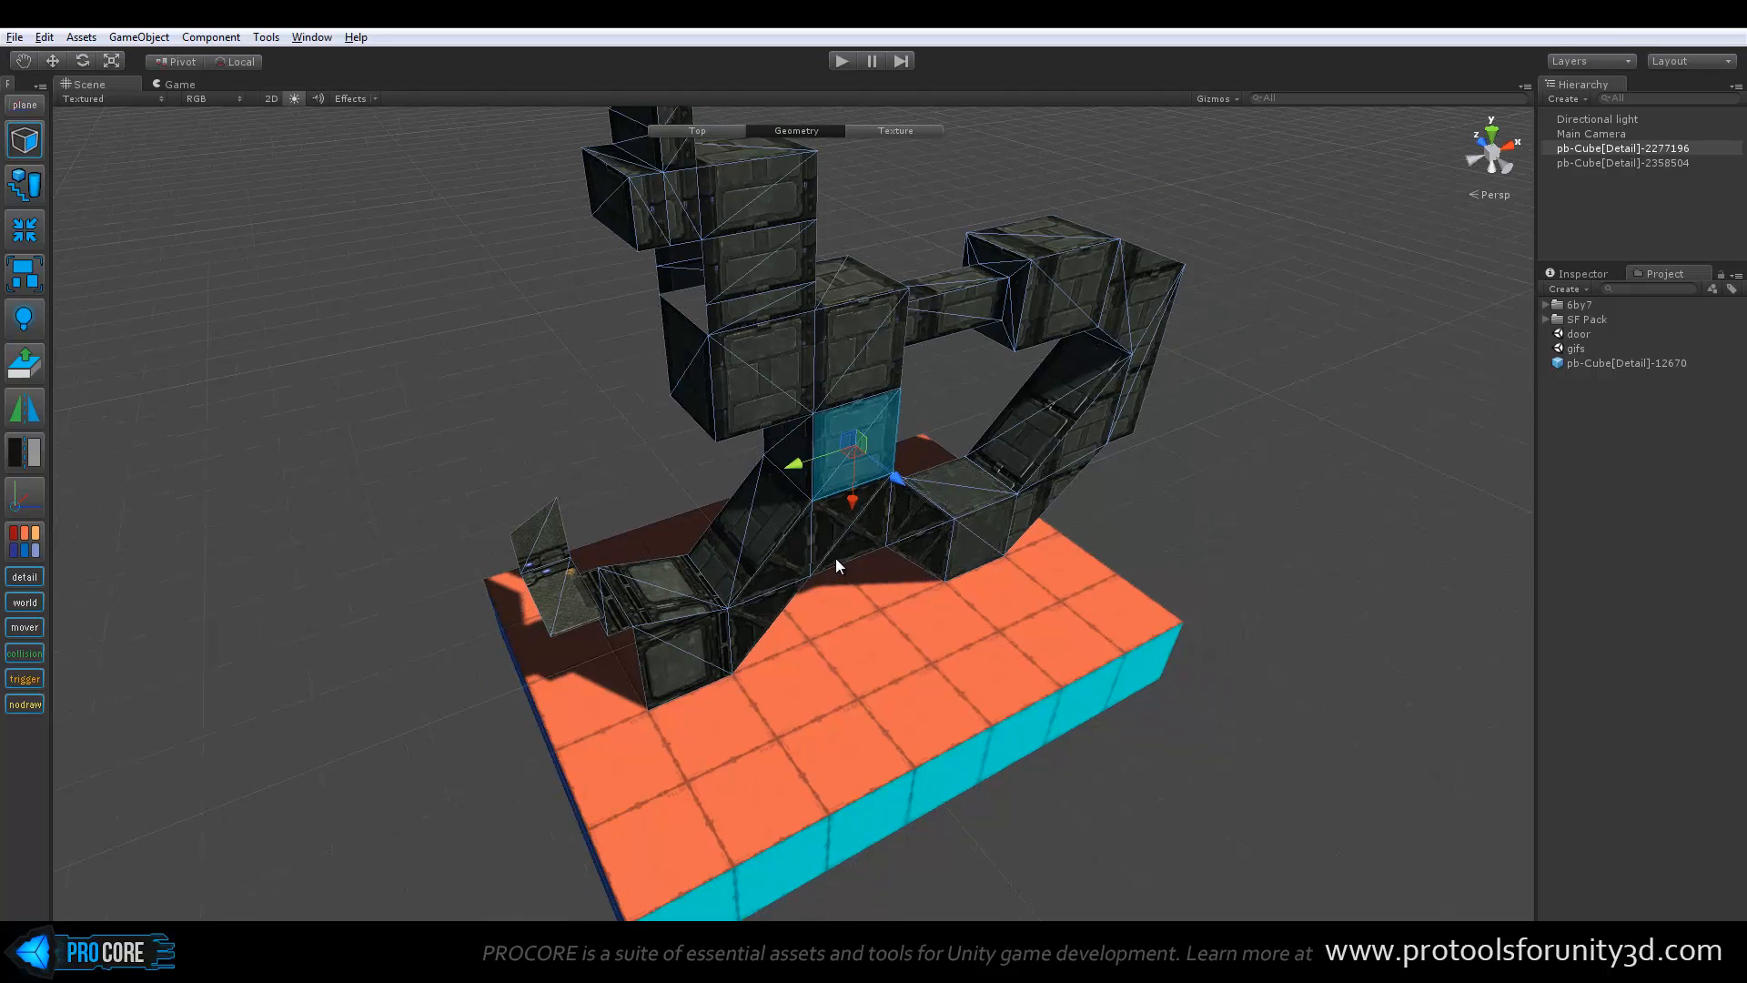
key("Escape")
left_click_drag(585, 528, 687, 526, "alt")
scroll(511, 469, "up", 3)
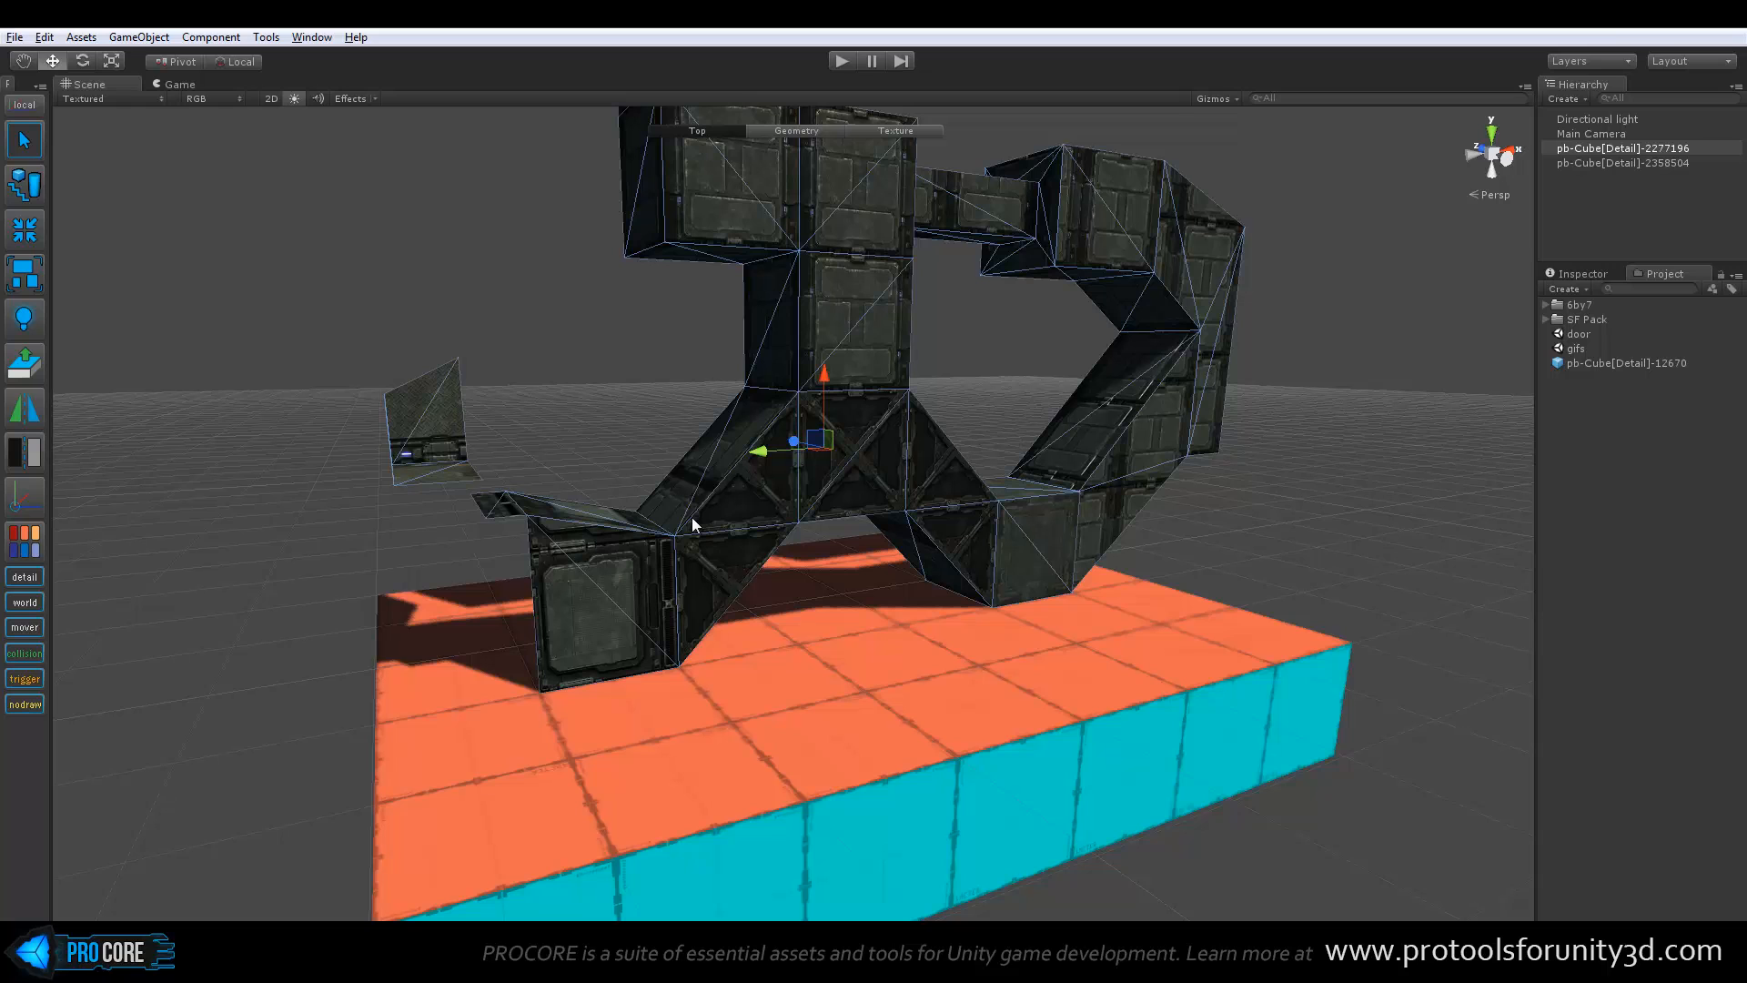
left_click_drag(642, 517, 303, 523, "alt")
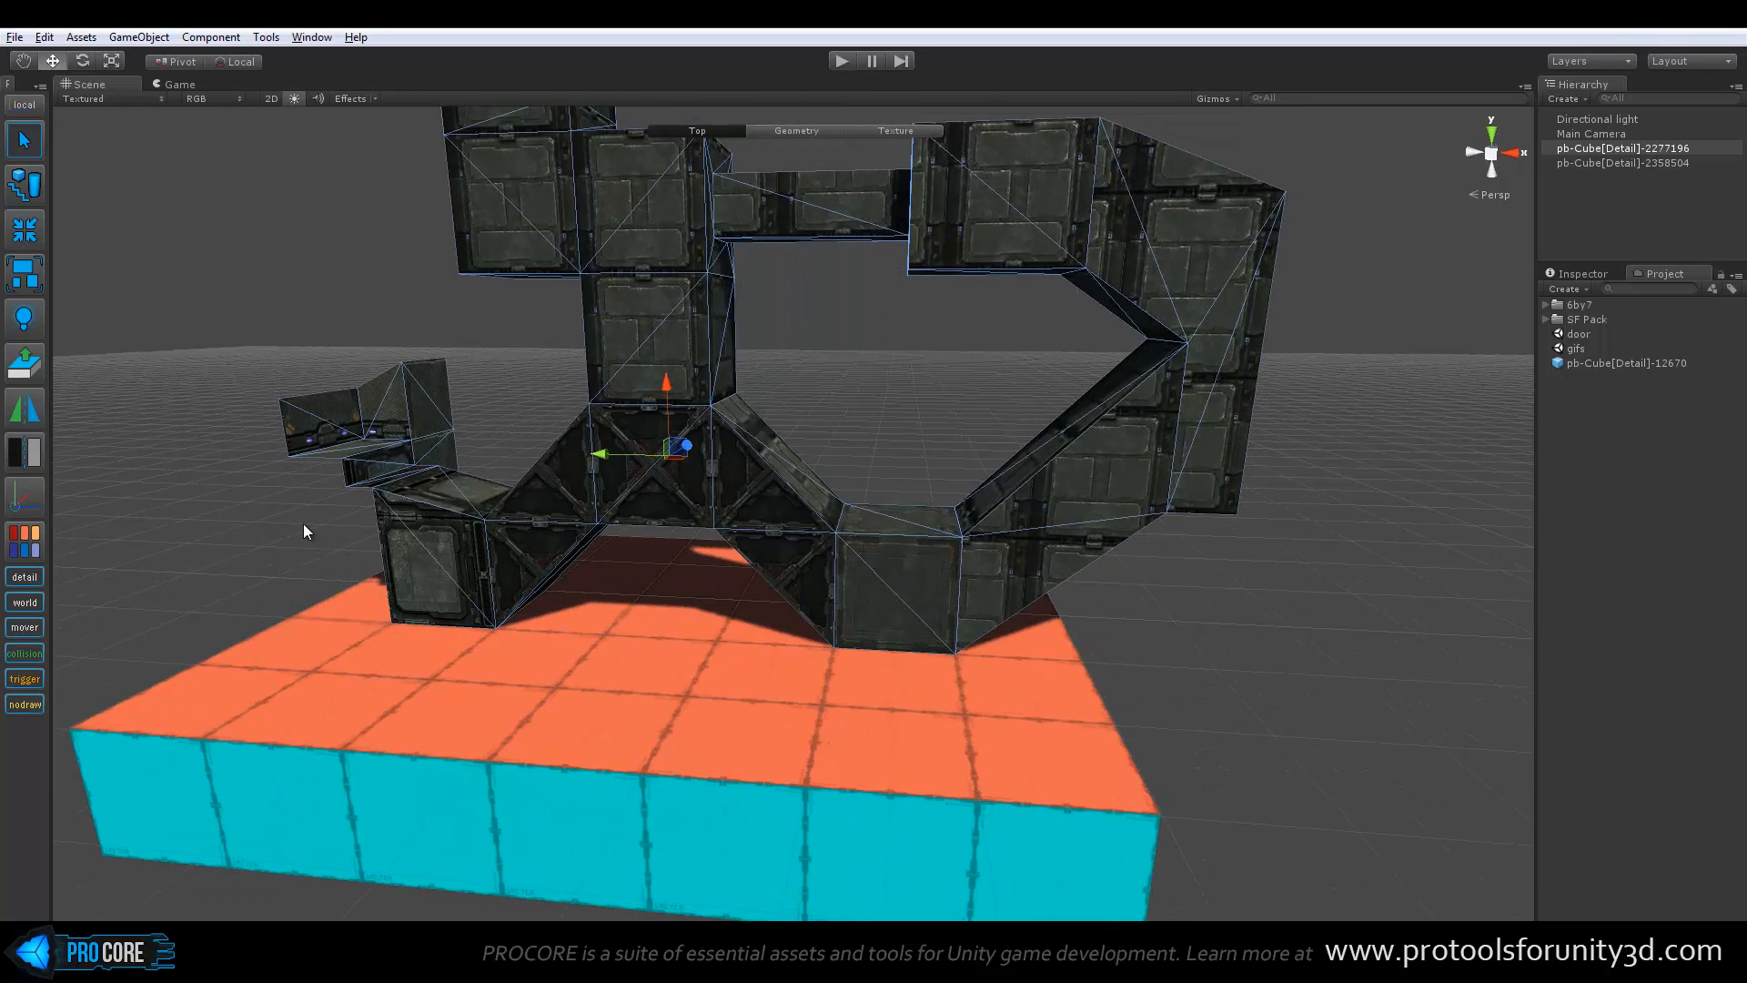
Toggle the visibility of all detail objects off and on repeatedly
left_click(26, 578)
left_click(25, 577)
left_click(26, 579)
left_click(23, 581)
left_click(24, 579)
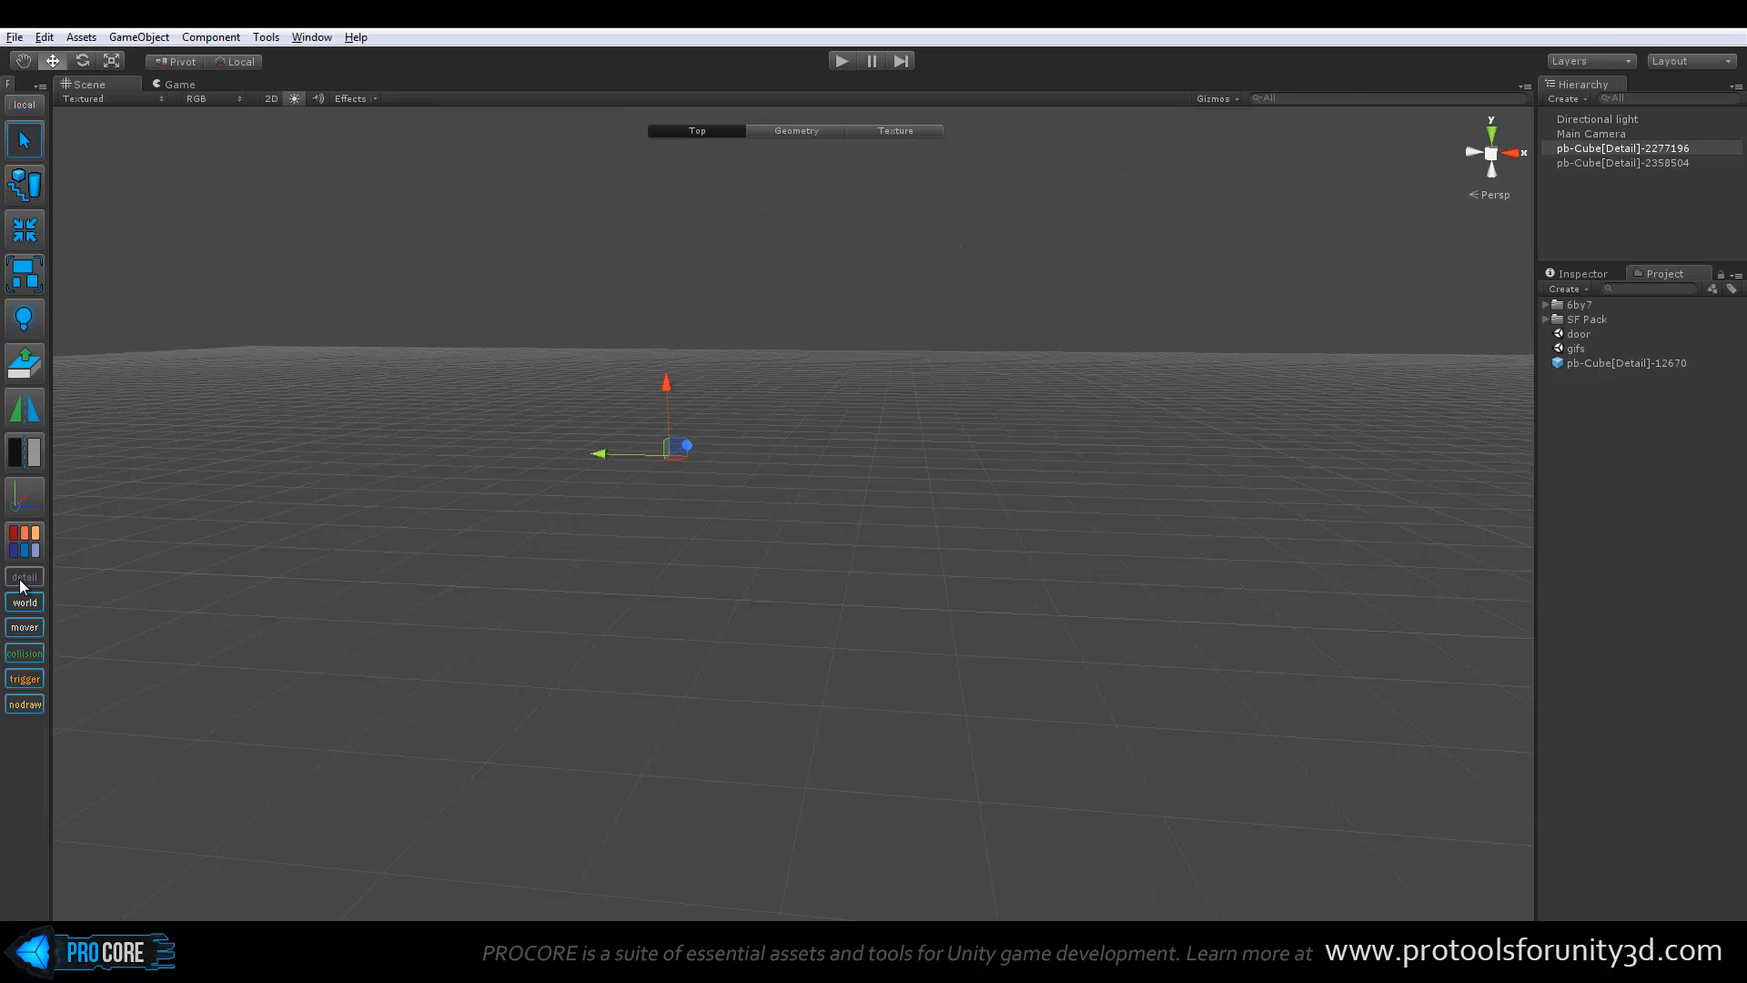
left_click(22, 580)
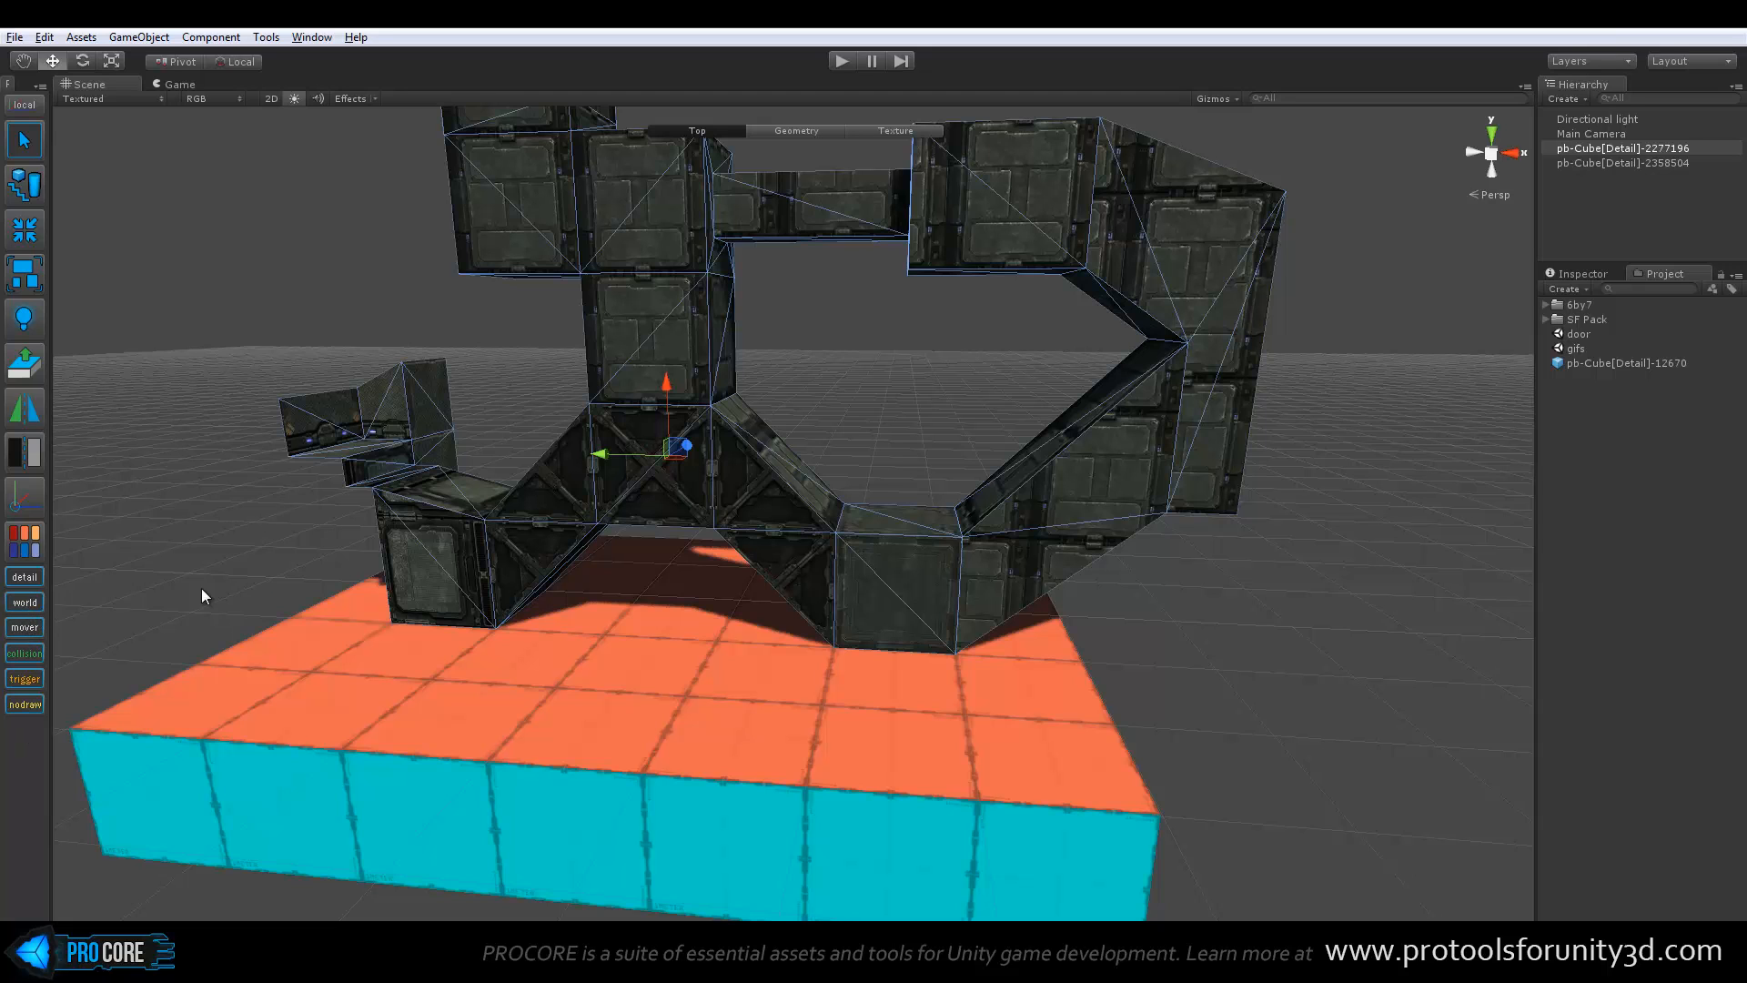
Select the orange and cyan platform beneath the bridge and set its entity type to Occluder
left_click_drag(205, 596, 519, 580, "alt")
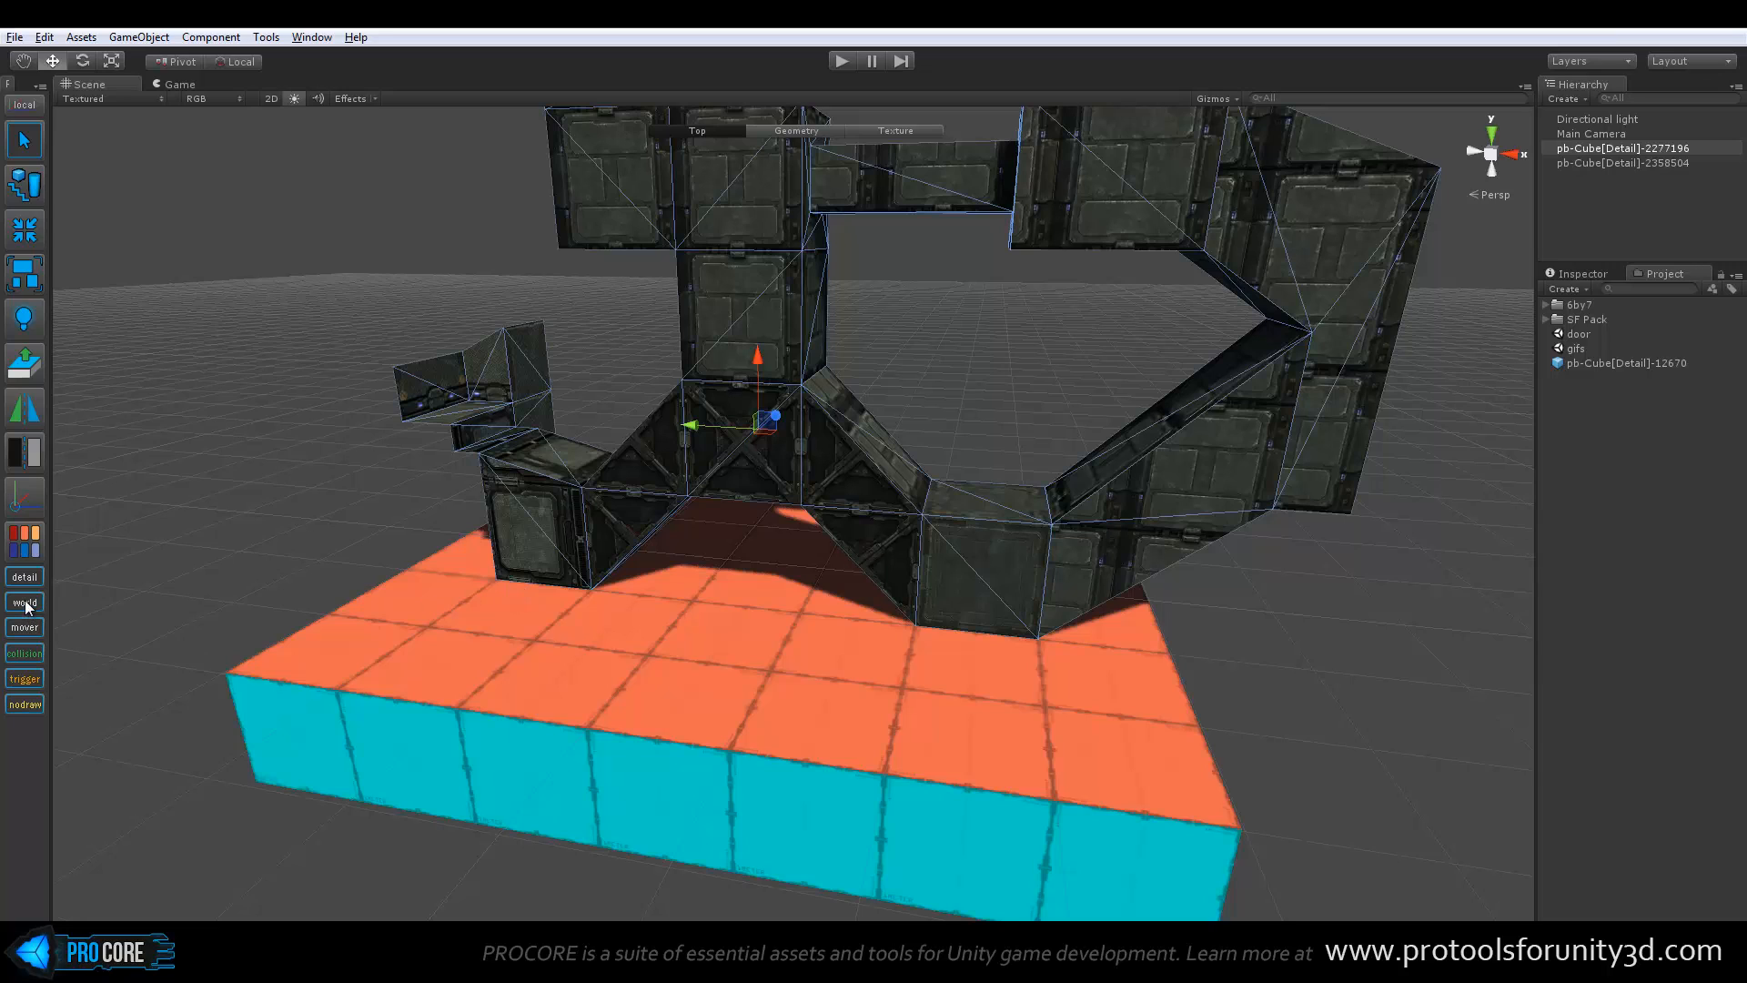
left_click(247, 560)
left_click(498, 606)
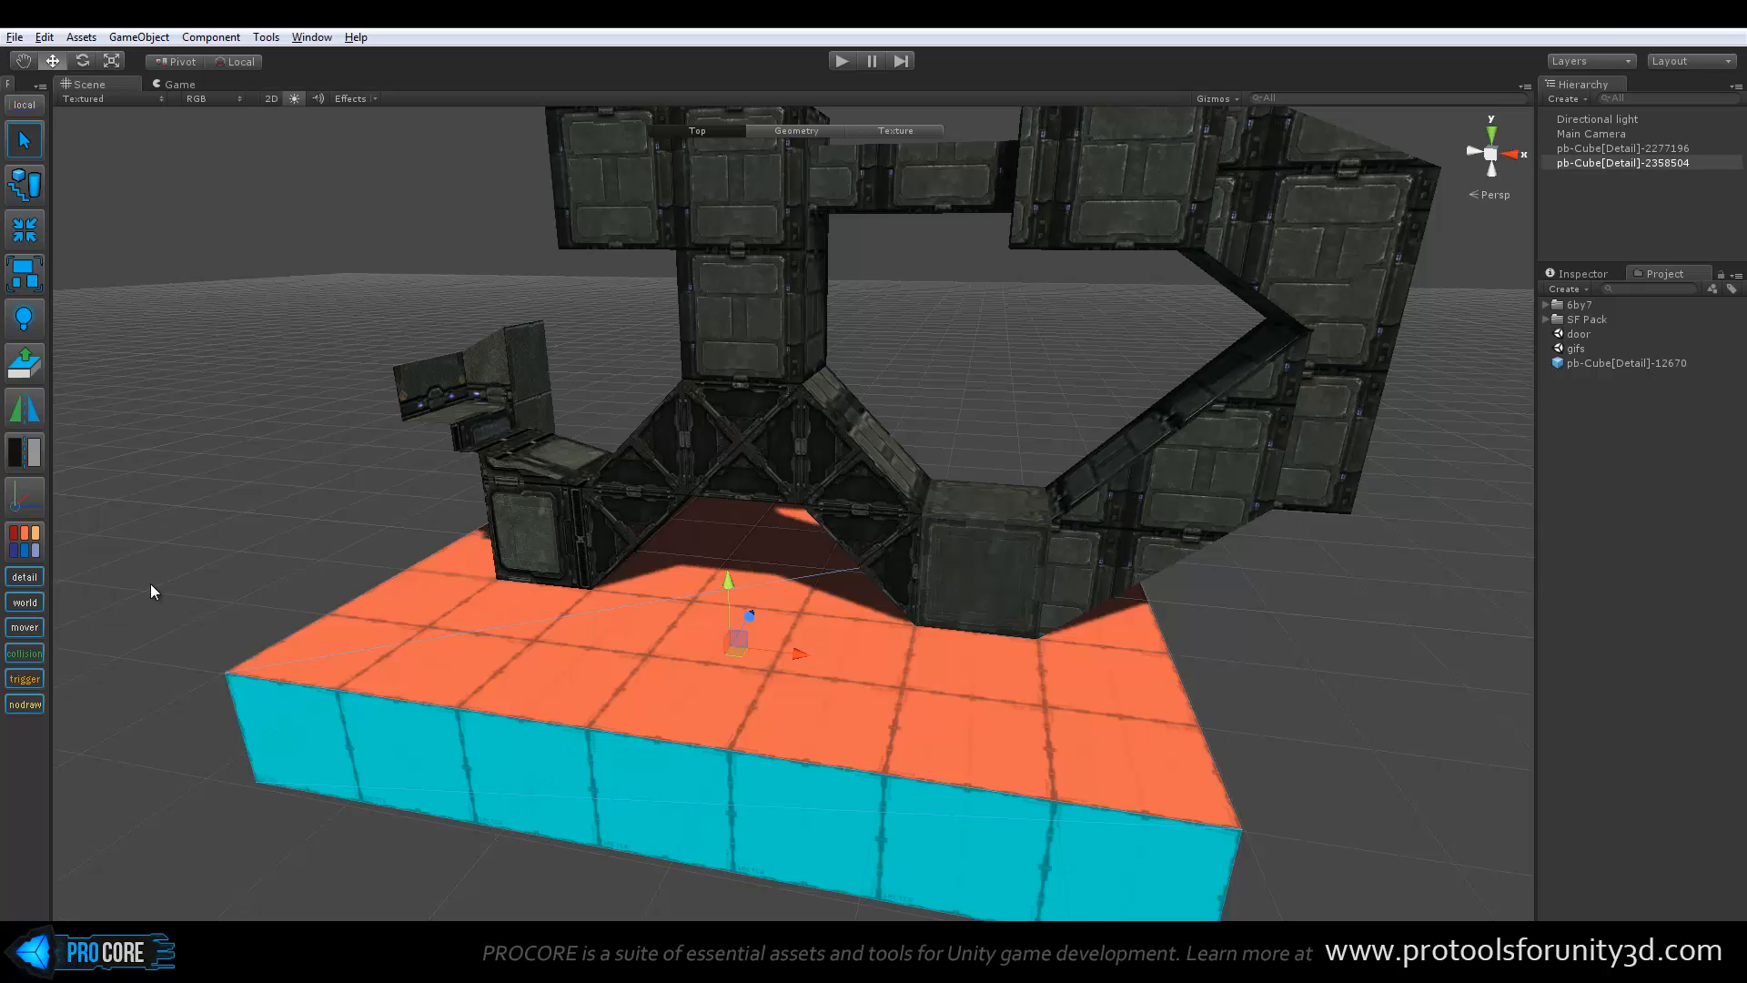
key("o")
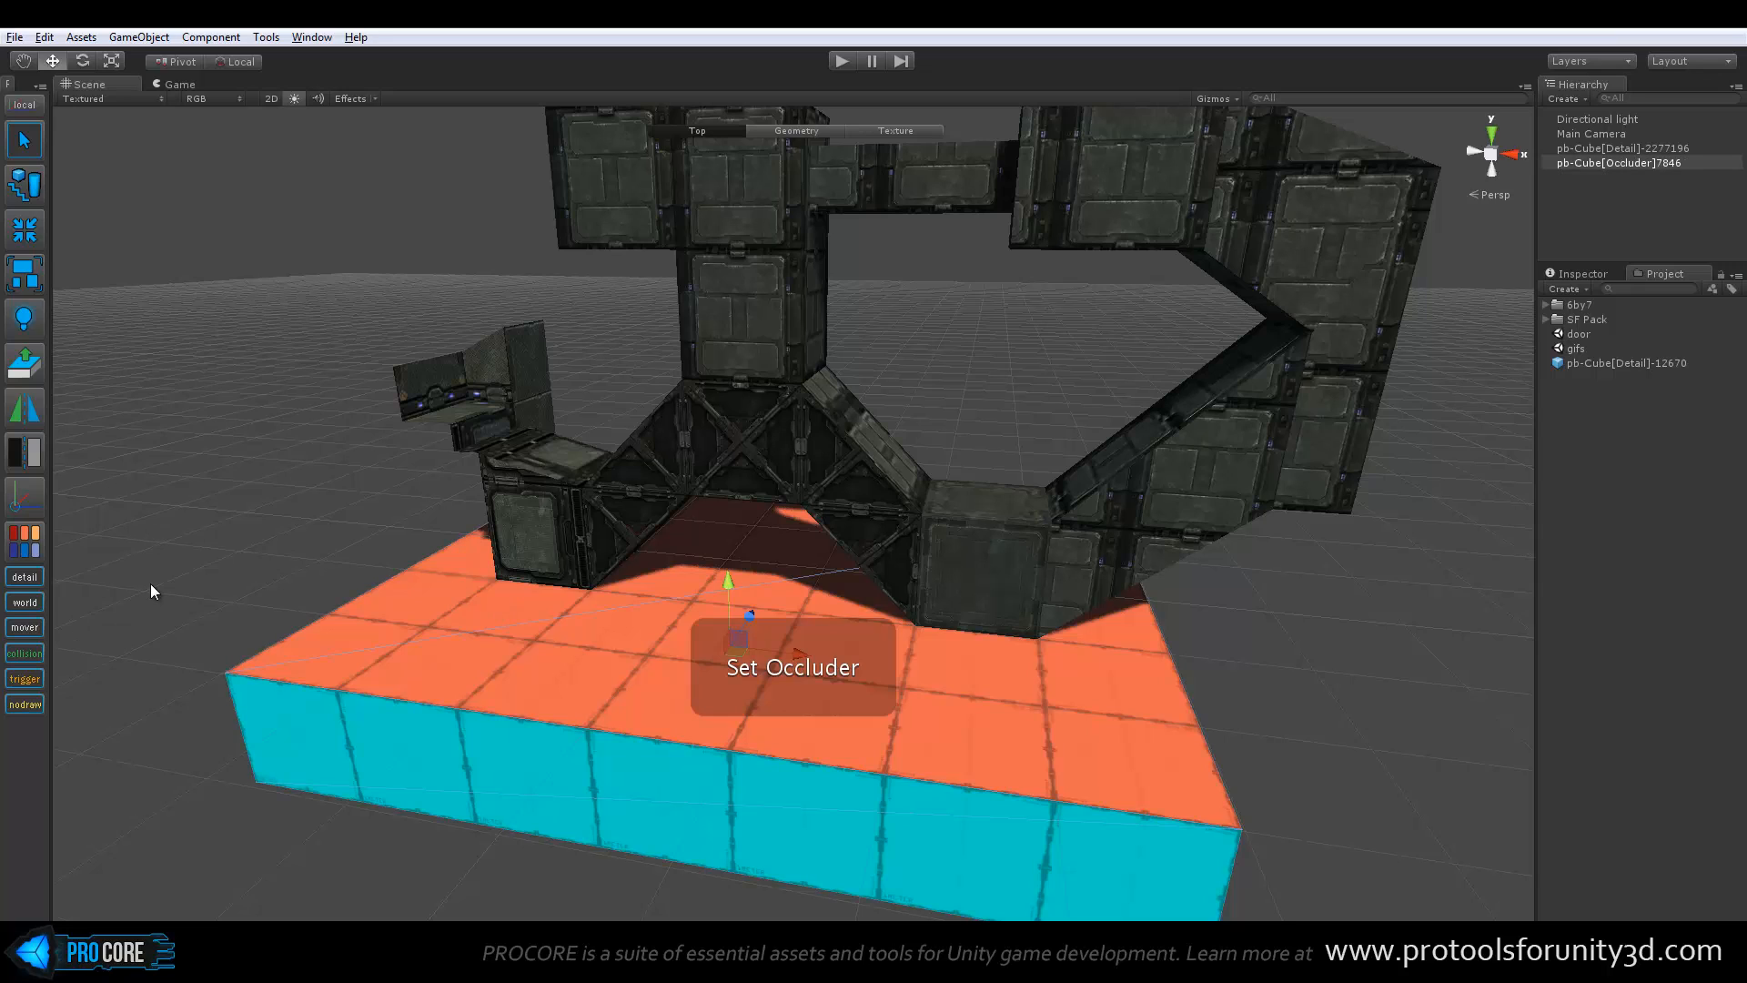
Select the bridge structure, set its entity type to Detail, and clear the selection
left_click(697, 457)
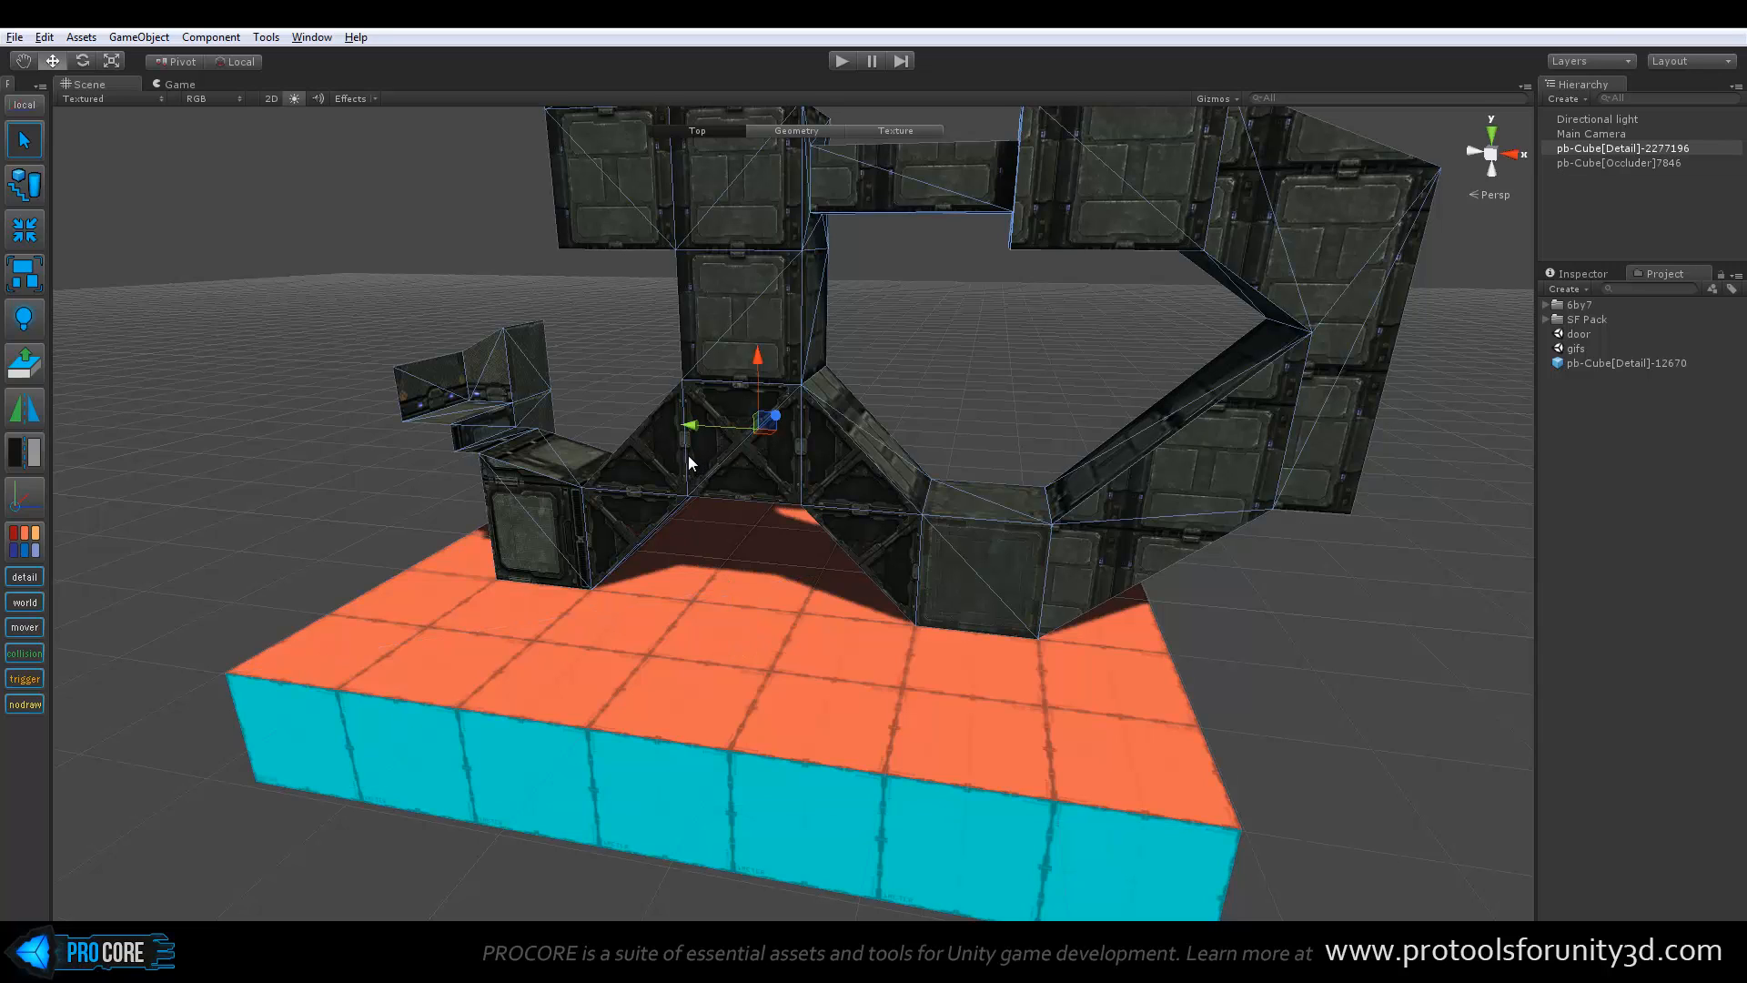
key("d")
left_click_drag(426, 511, 442, 571, "alt")
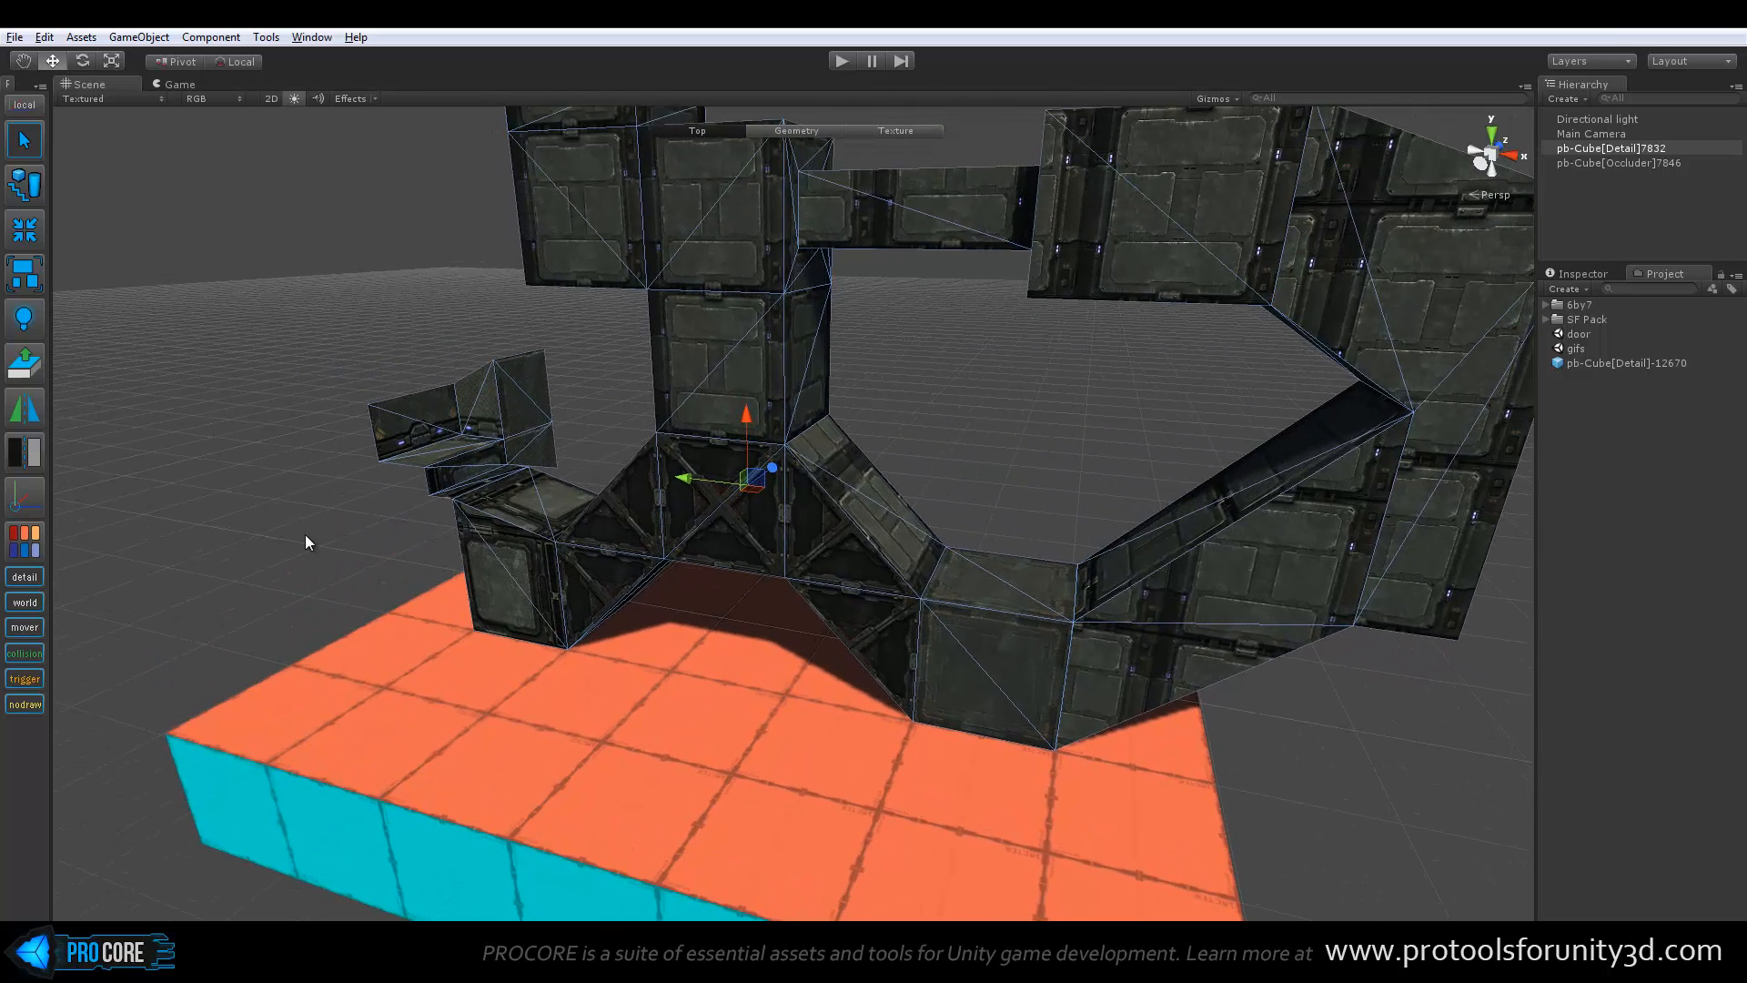
left_click(213, 608)
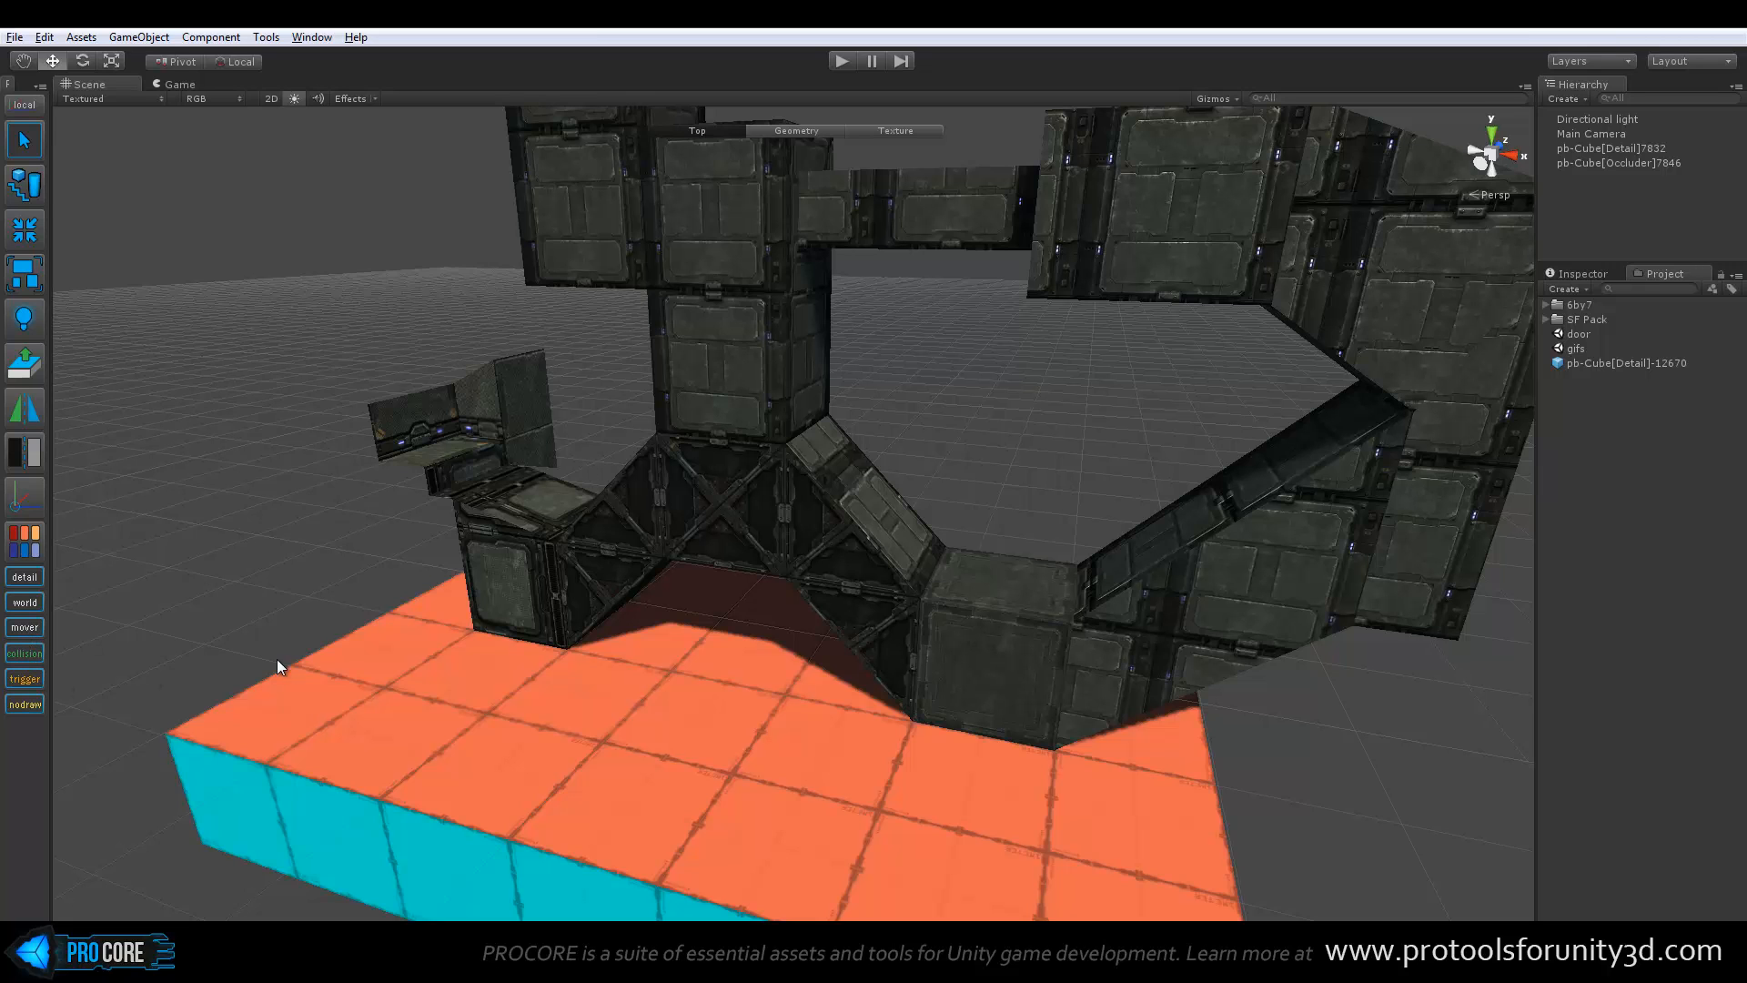
Create a new cube and vertex-snap its lower corner to the platform's near corner on the shadowed side of the bridge
left_click_drag(482, 615, 870, 622, "alt")
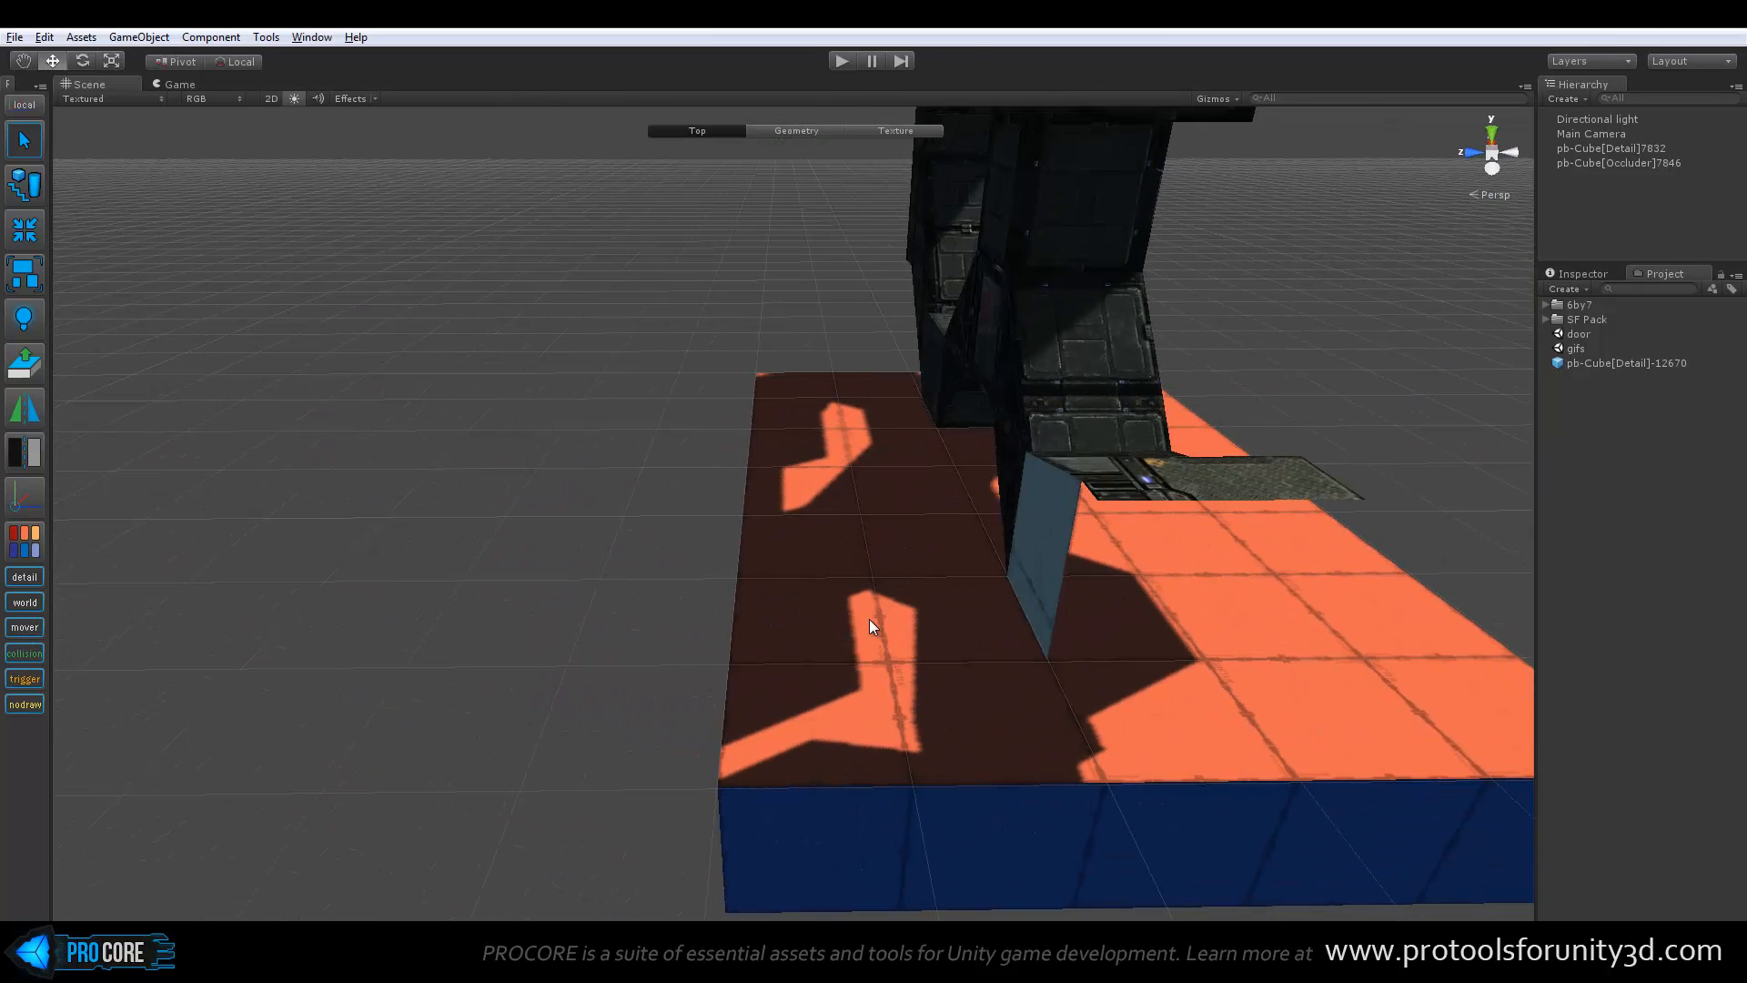
key("ctrl+k")
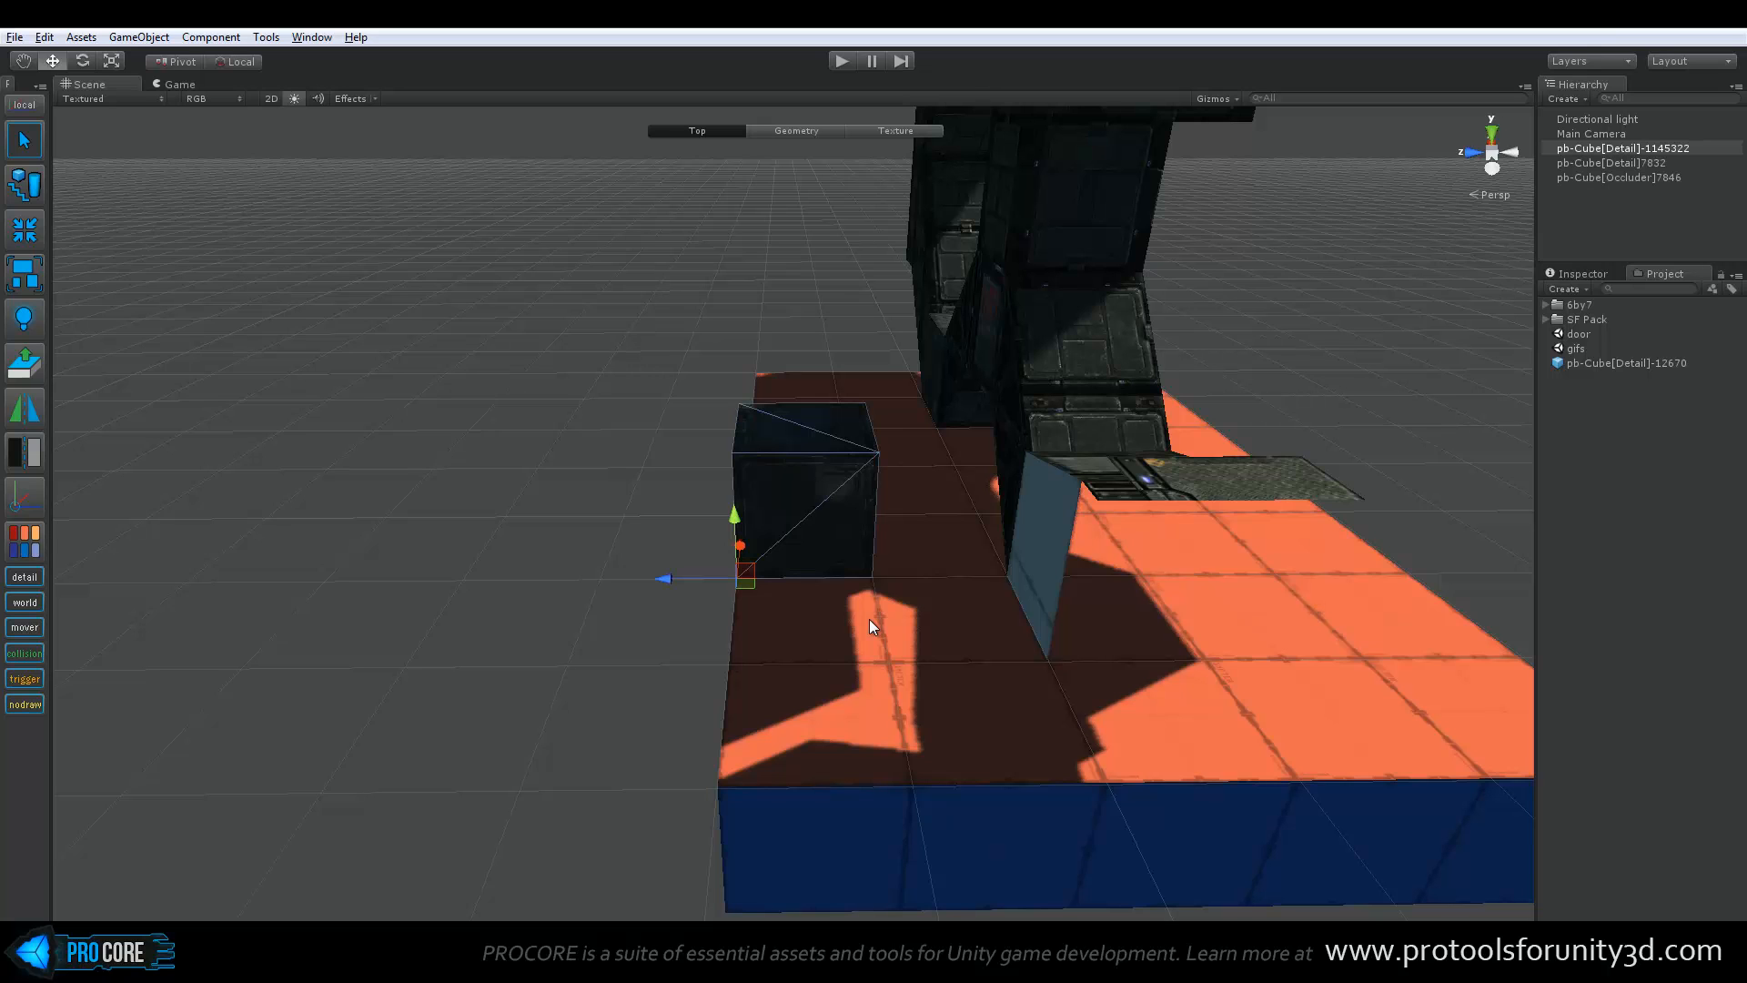
left_click_drag(913, 616, 401, 643, "alt")
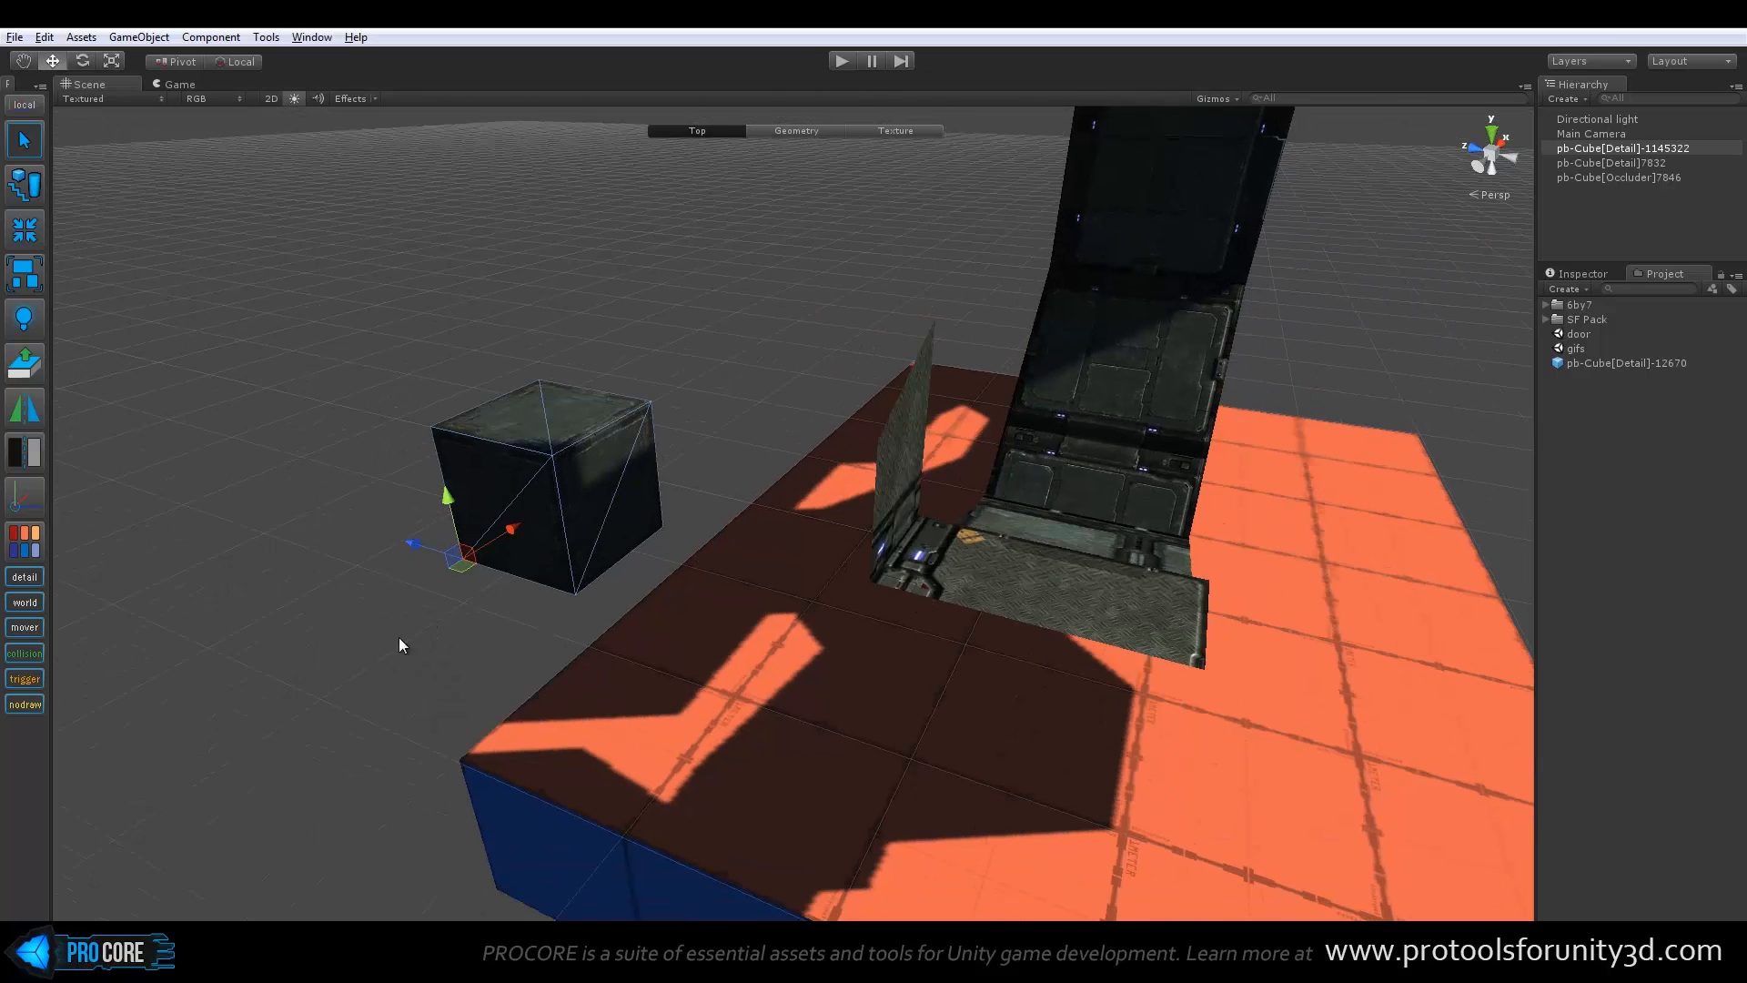
key("v")
left_click_drag(570, 600, 659, 682)
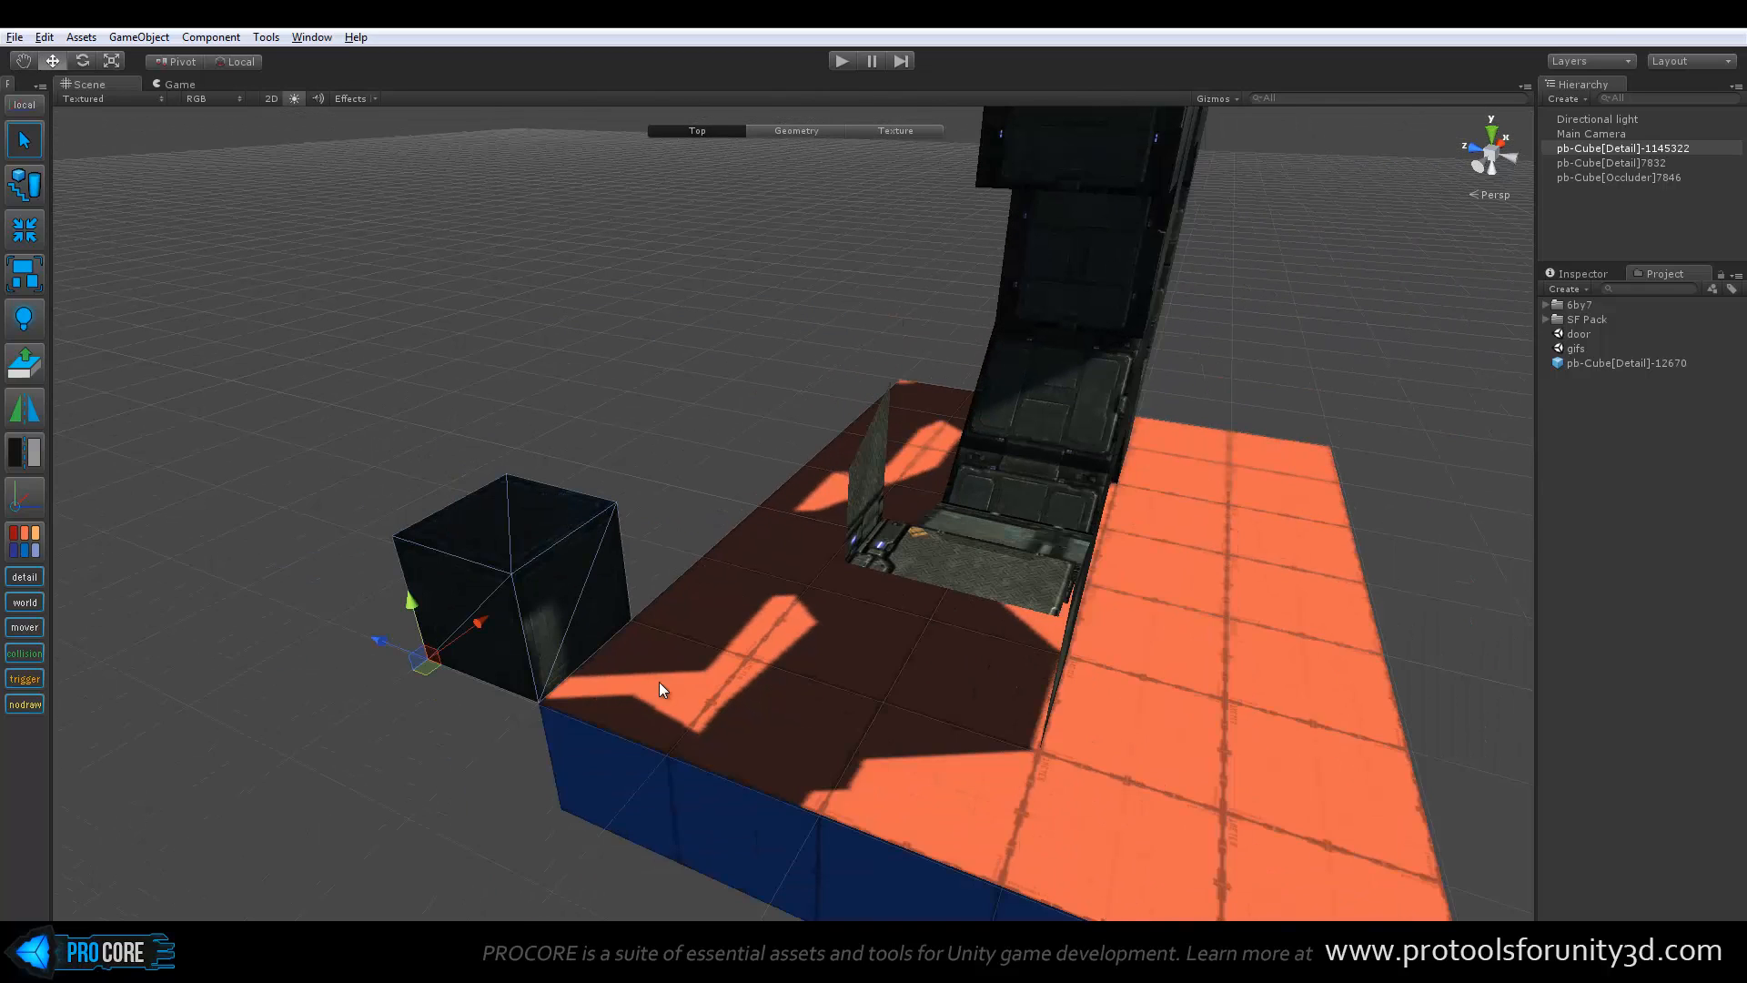
Stretch the cube's faces upward and along the platform's shadowed edge to form a tall, long wall, then return to the Top level
key("g")
left_click(519, 508)
left_click_drag(678, 554, 711, 602, "alt")
left_click_drag(597, 544, 1101, 577)
left_click(964, 435)
key("Escape")
left_click_drag(951, 553, 976, 583, "alt")
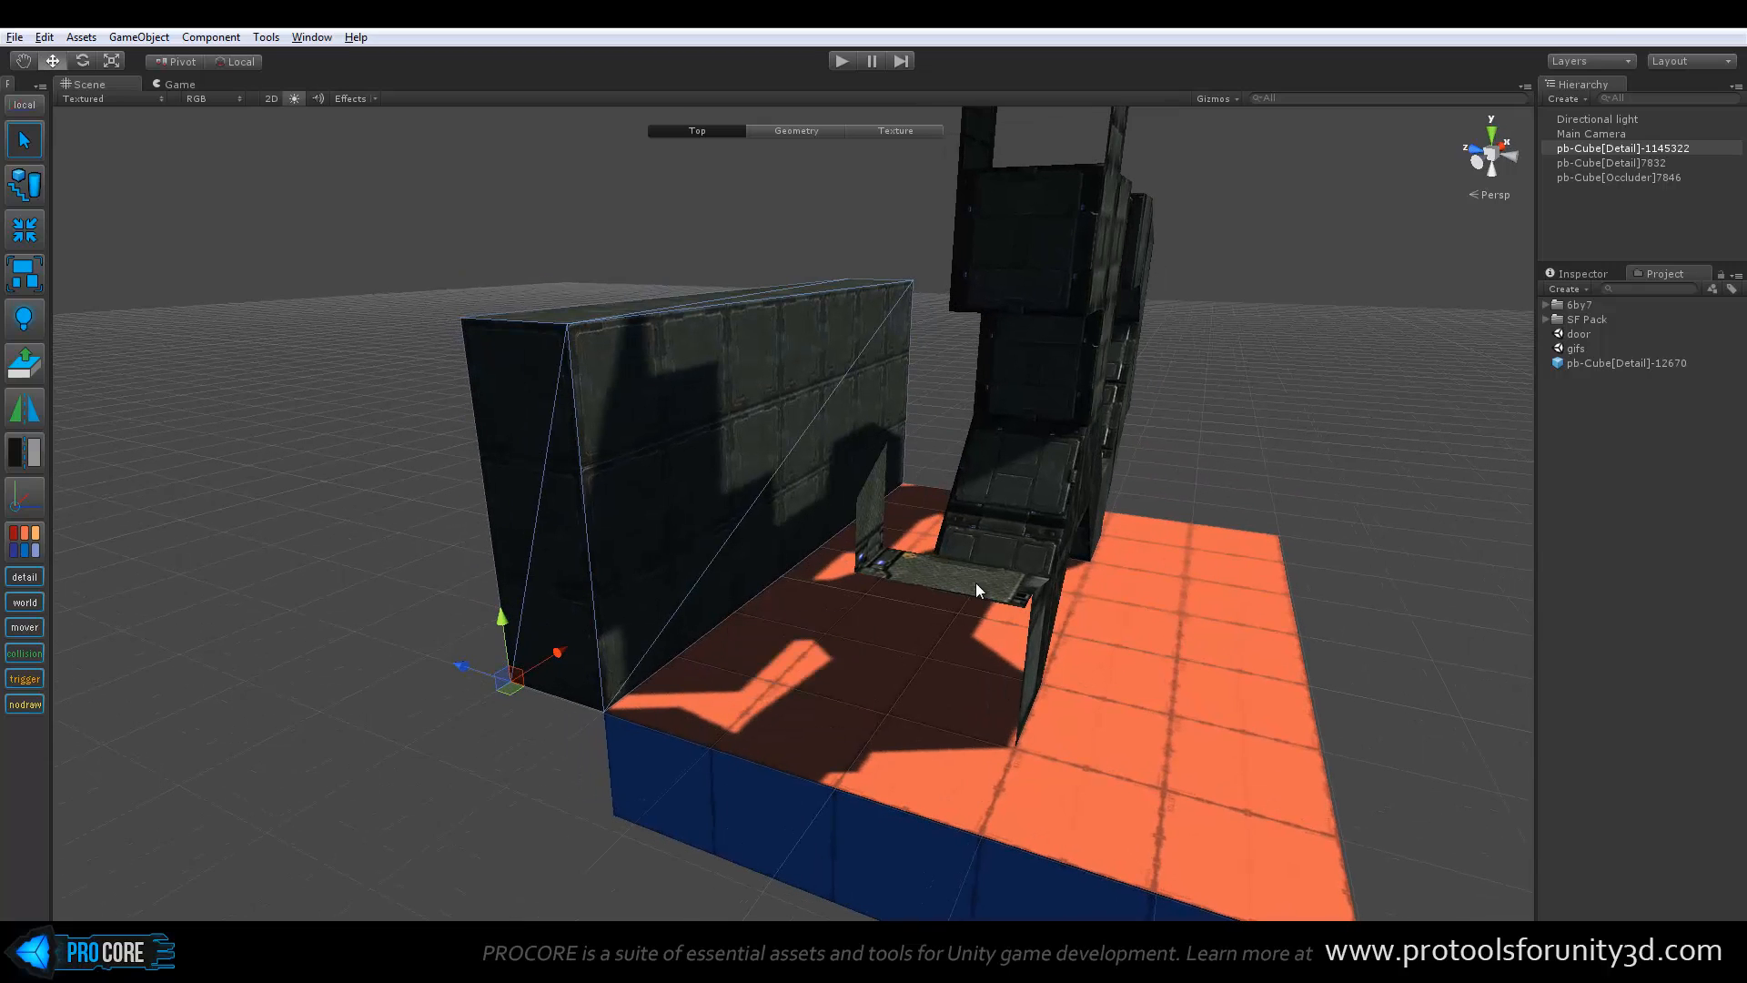
Set the long wall's entity type to Collider and clear the selection
key("c")
left_click_drag(806, 457, 766, 468, "alt")
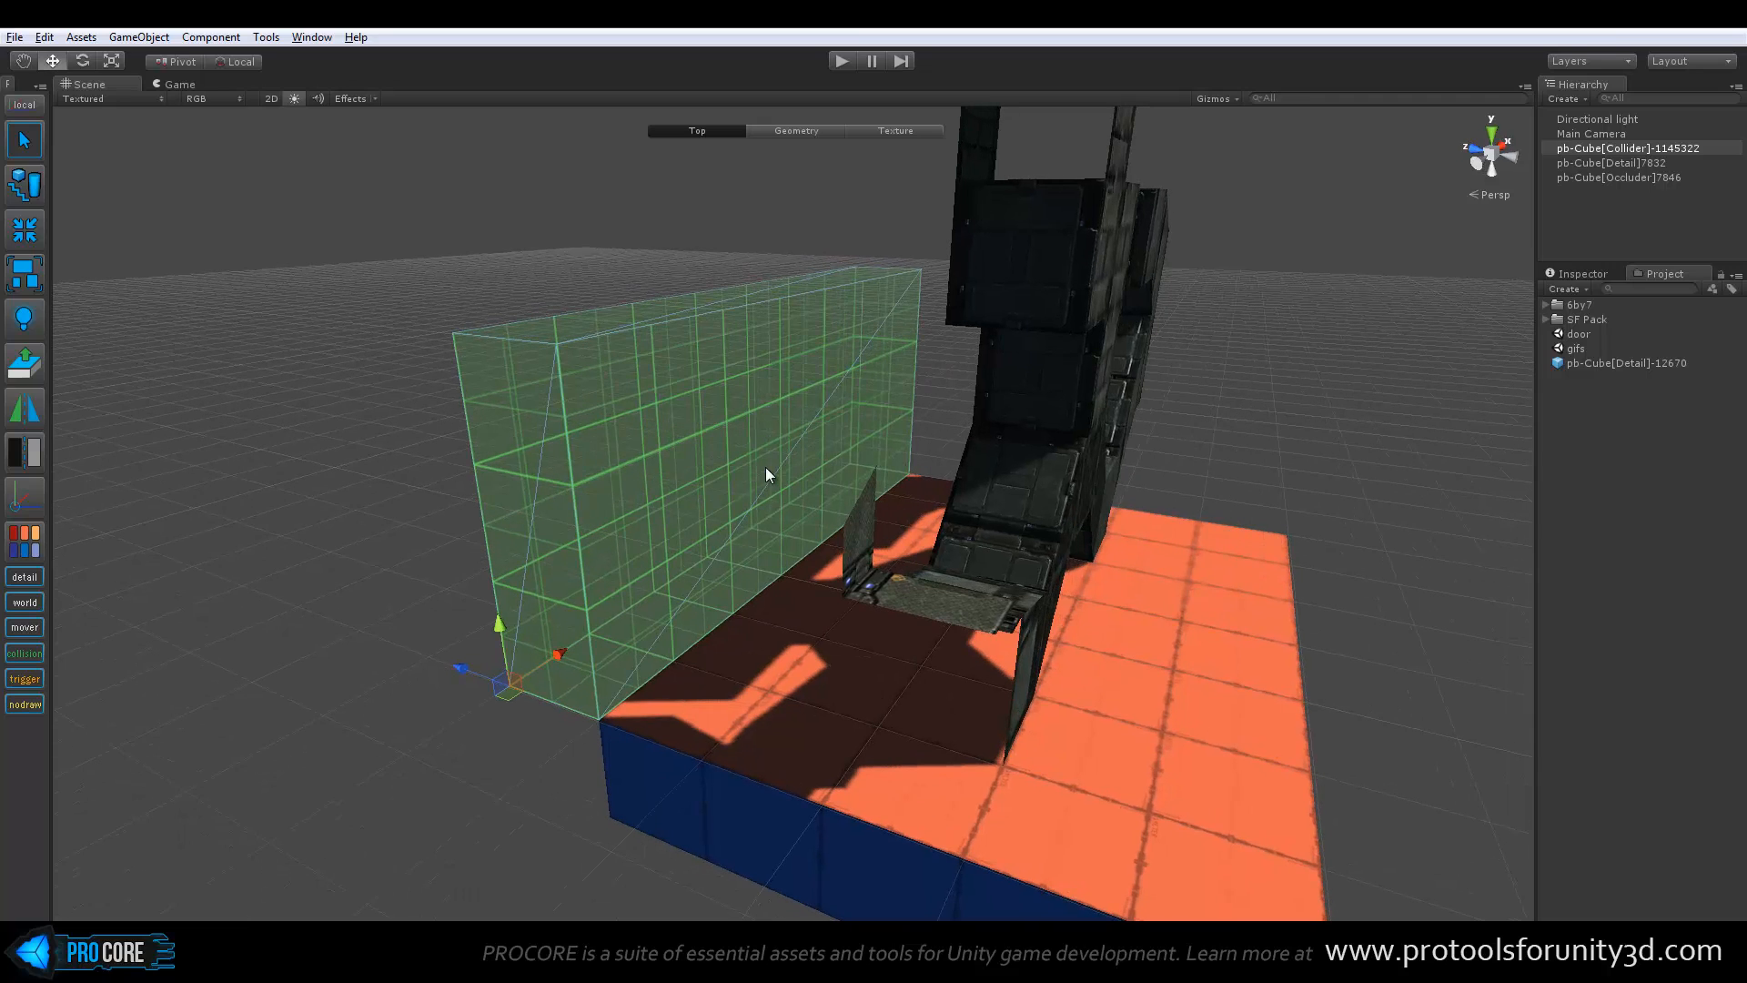
left_click(244, 637)
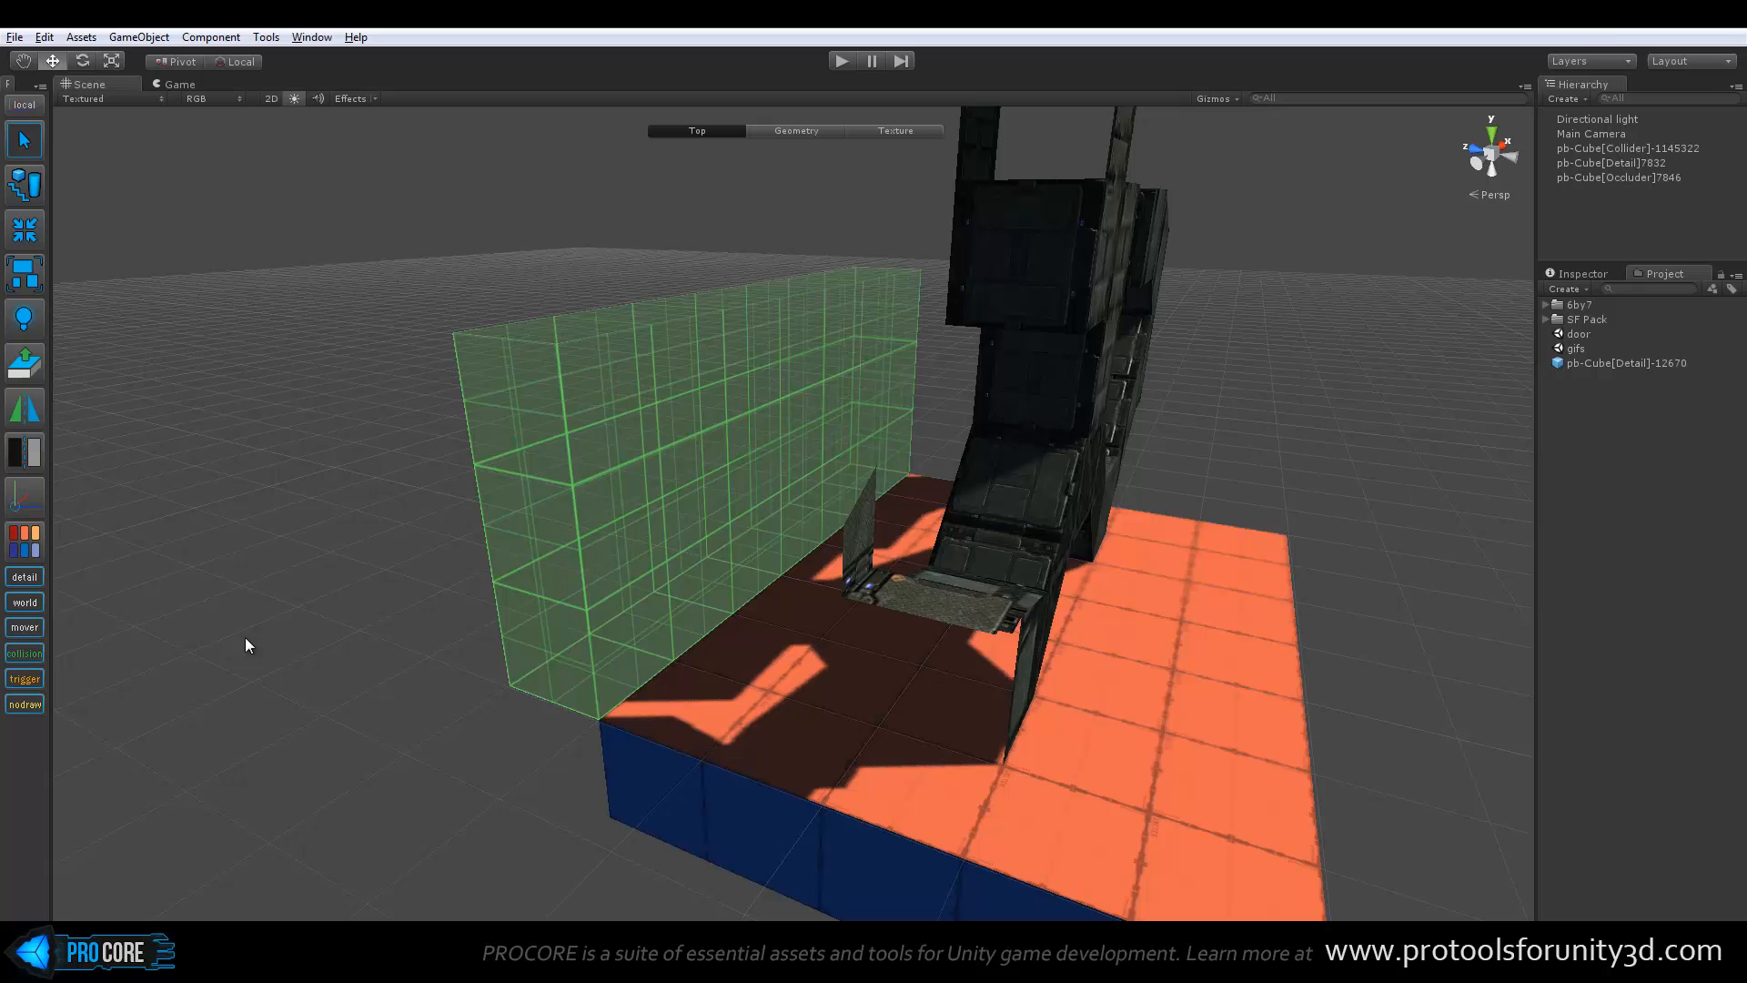
Toggle the visibility of all collision objects off and on repeatedly
left_click(29, 654)
left_click(29, 654)
left_click(29, 654)
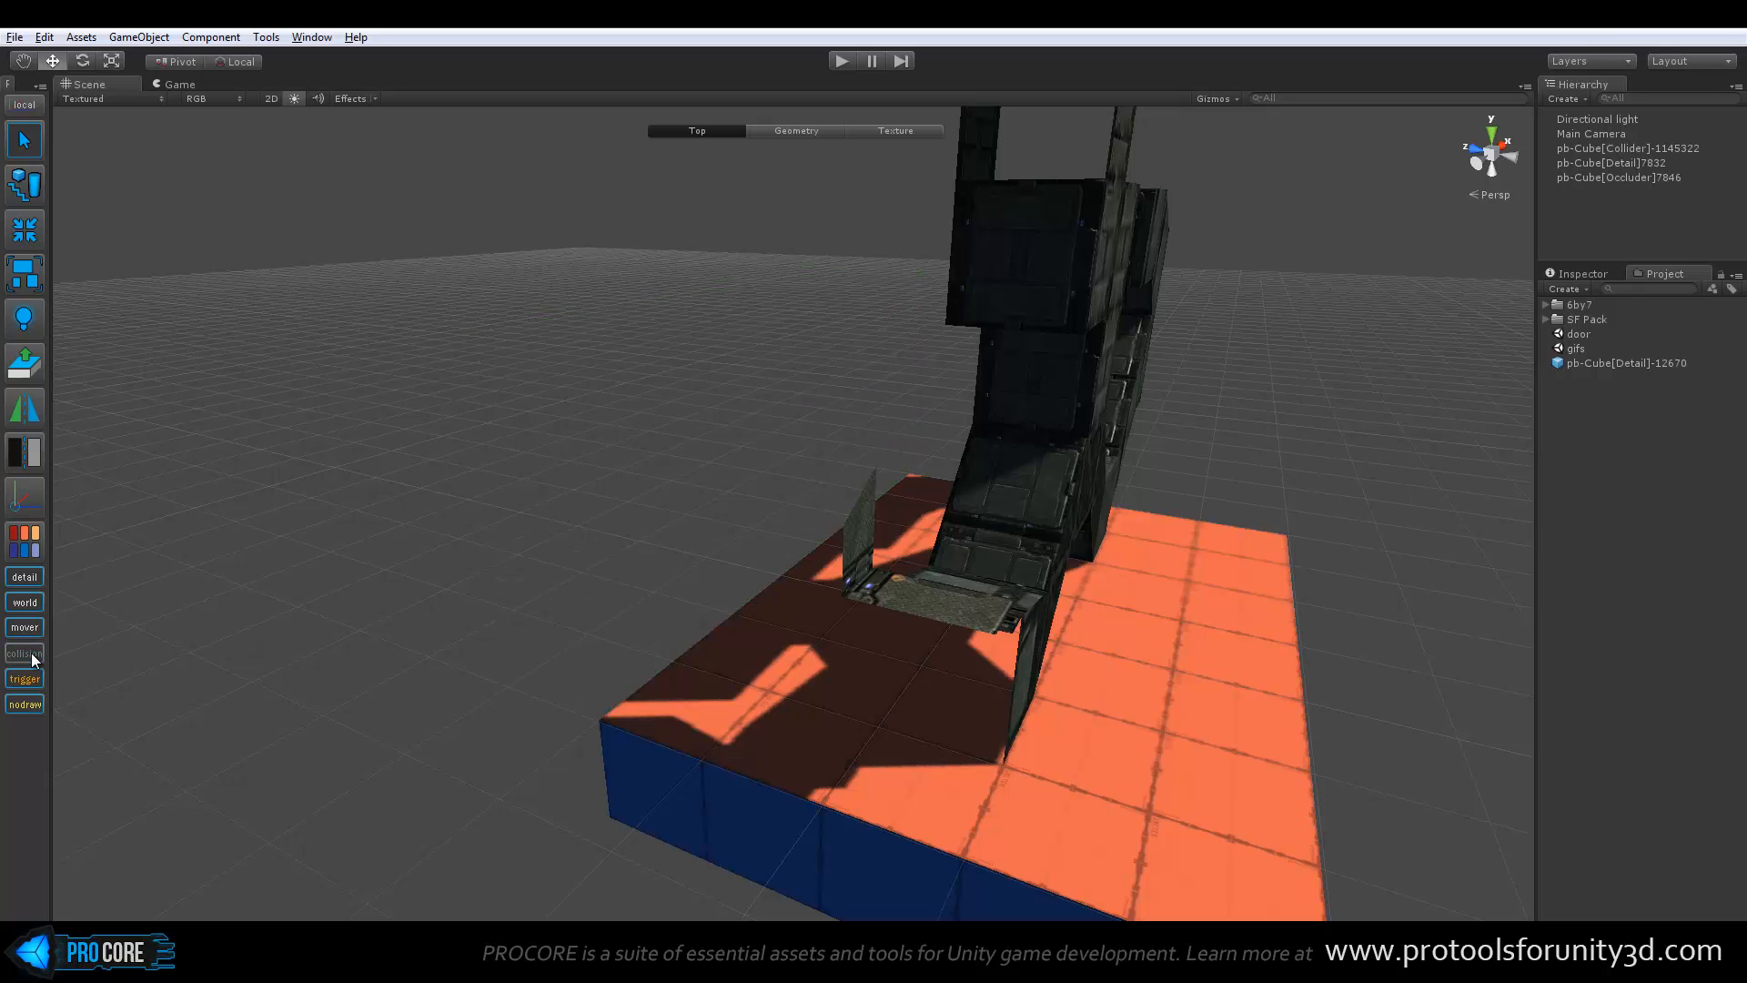
left_click(31, 653)
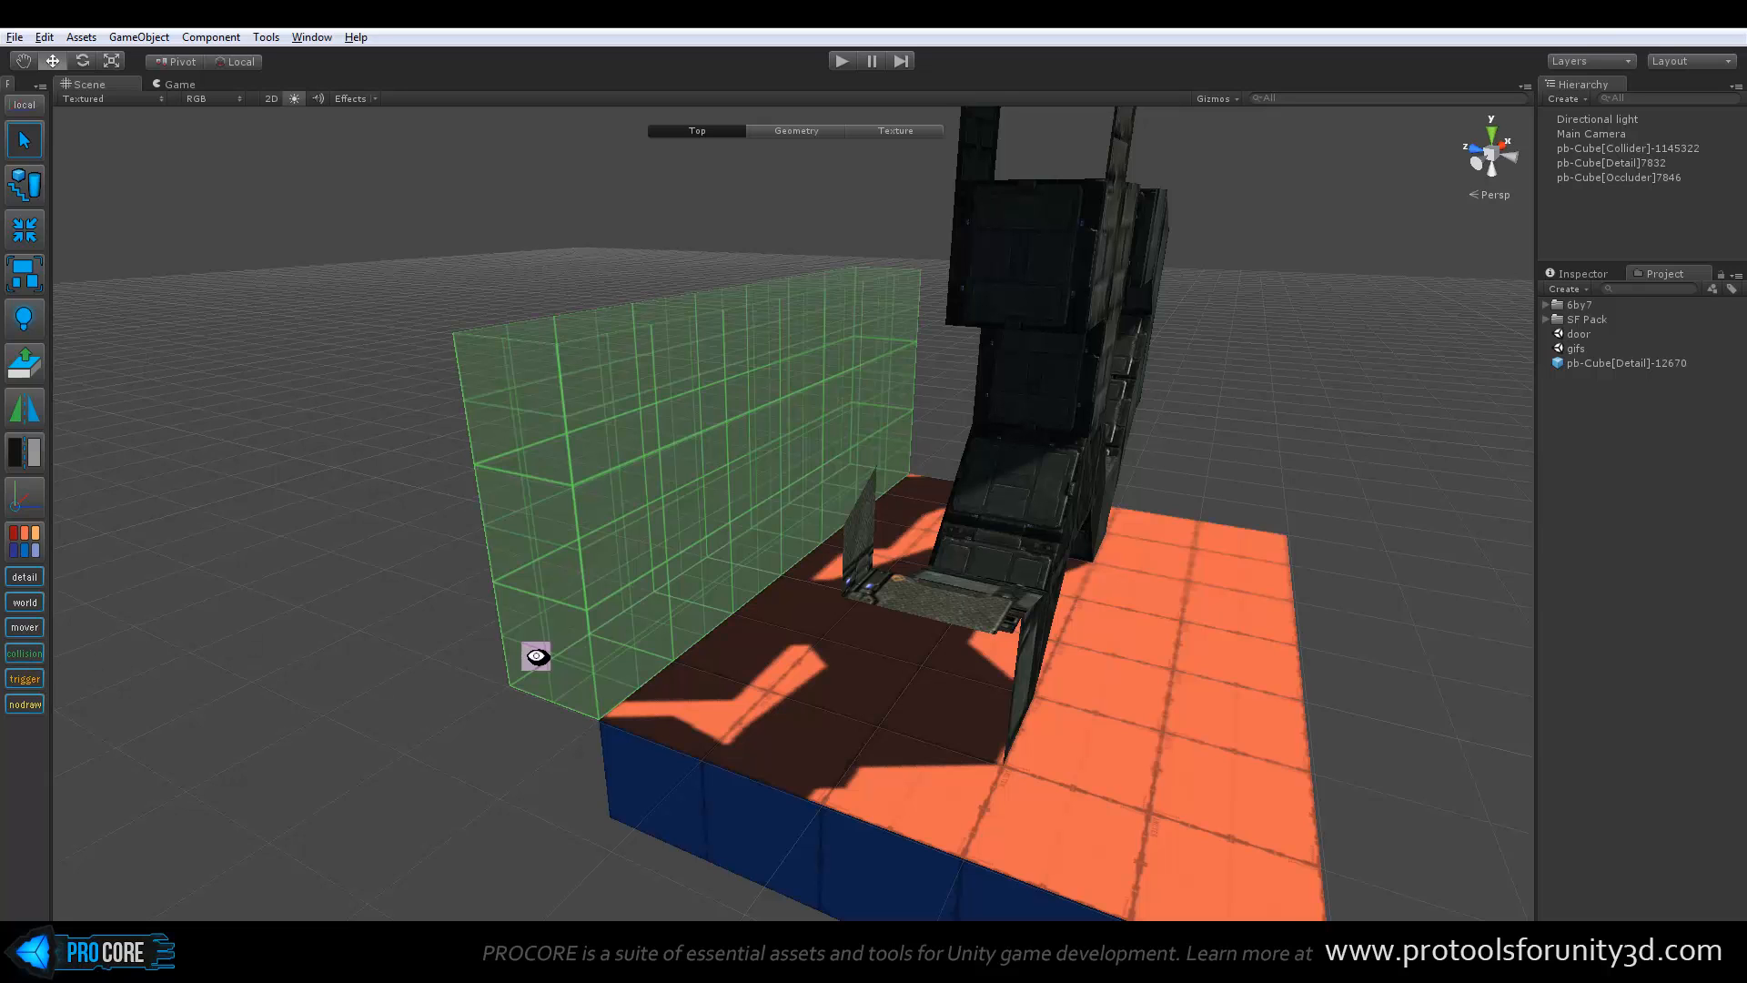
Reselect the long wall beside the platform and set its entity type to Trigger
left_click_drag(536, 655, 456, 699, "alt")
left_click(592, 558)
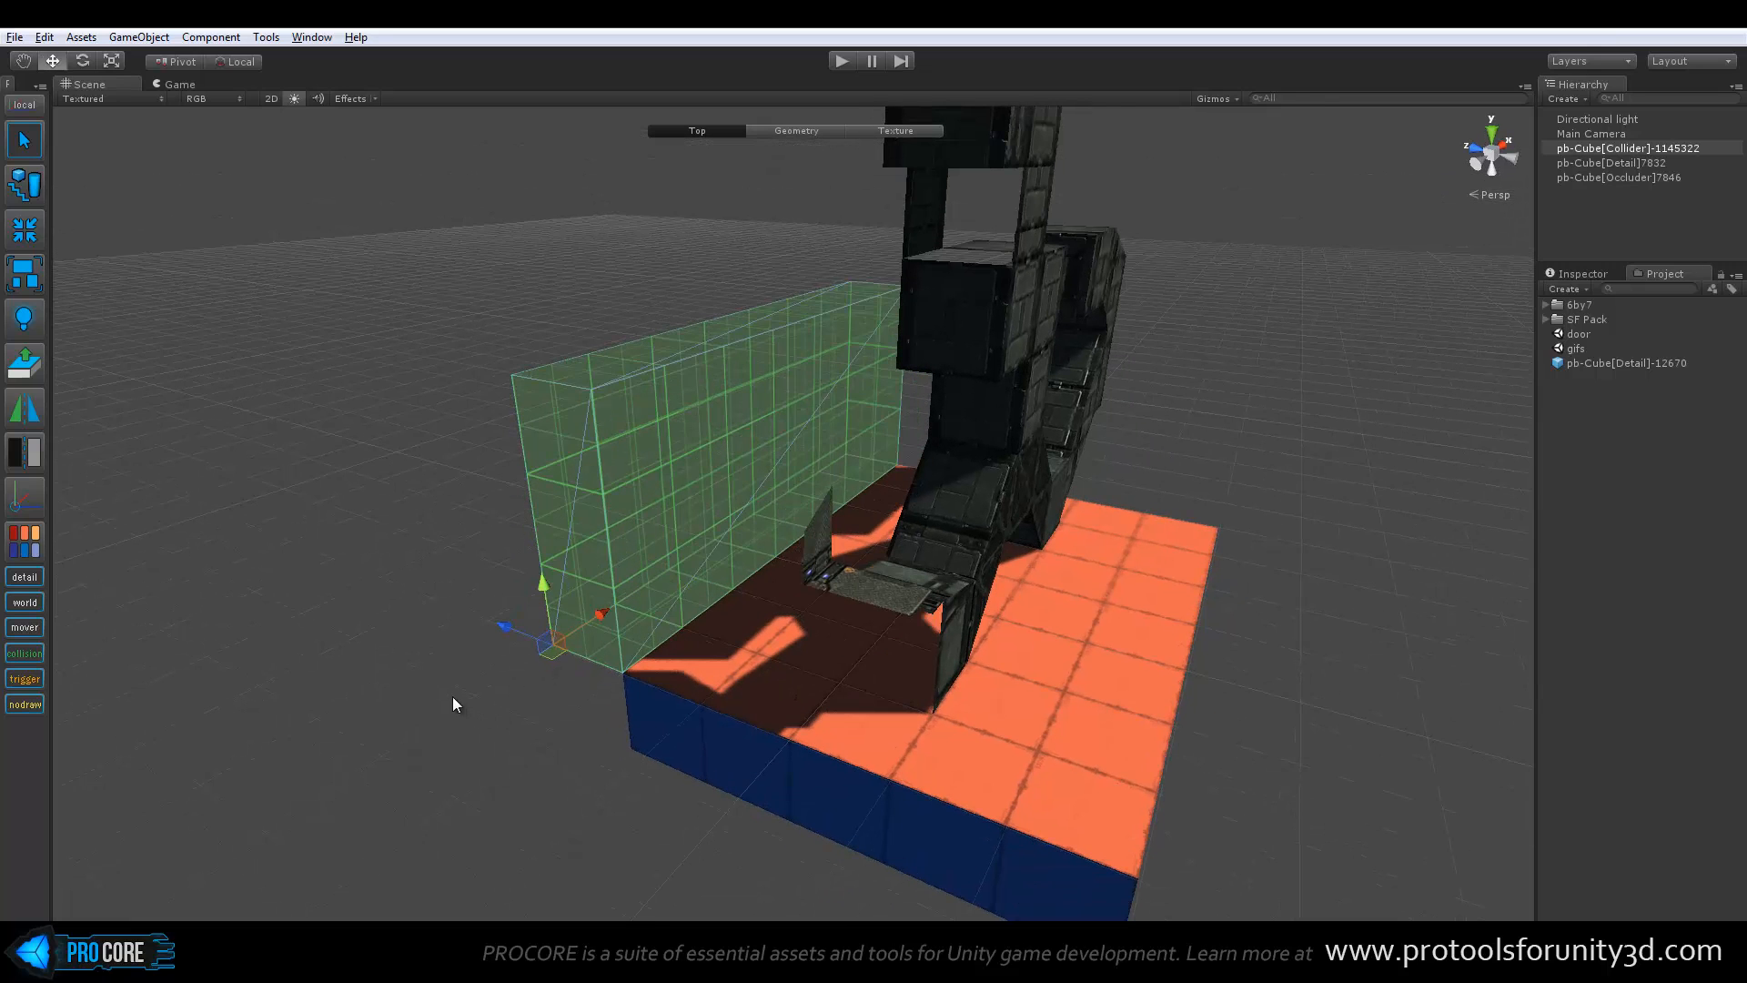
key("t")
left_click_drag(507, 701, 535, 728, "alt")
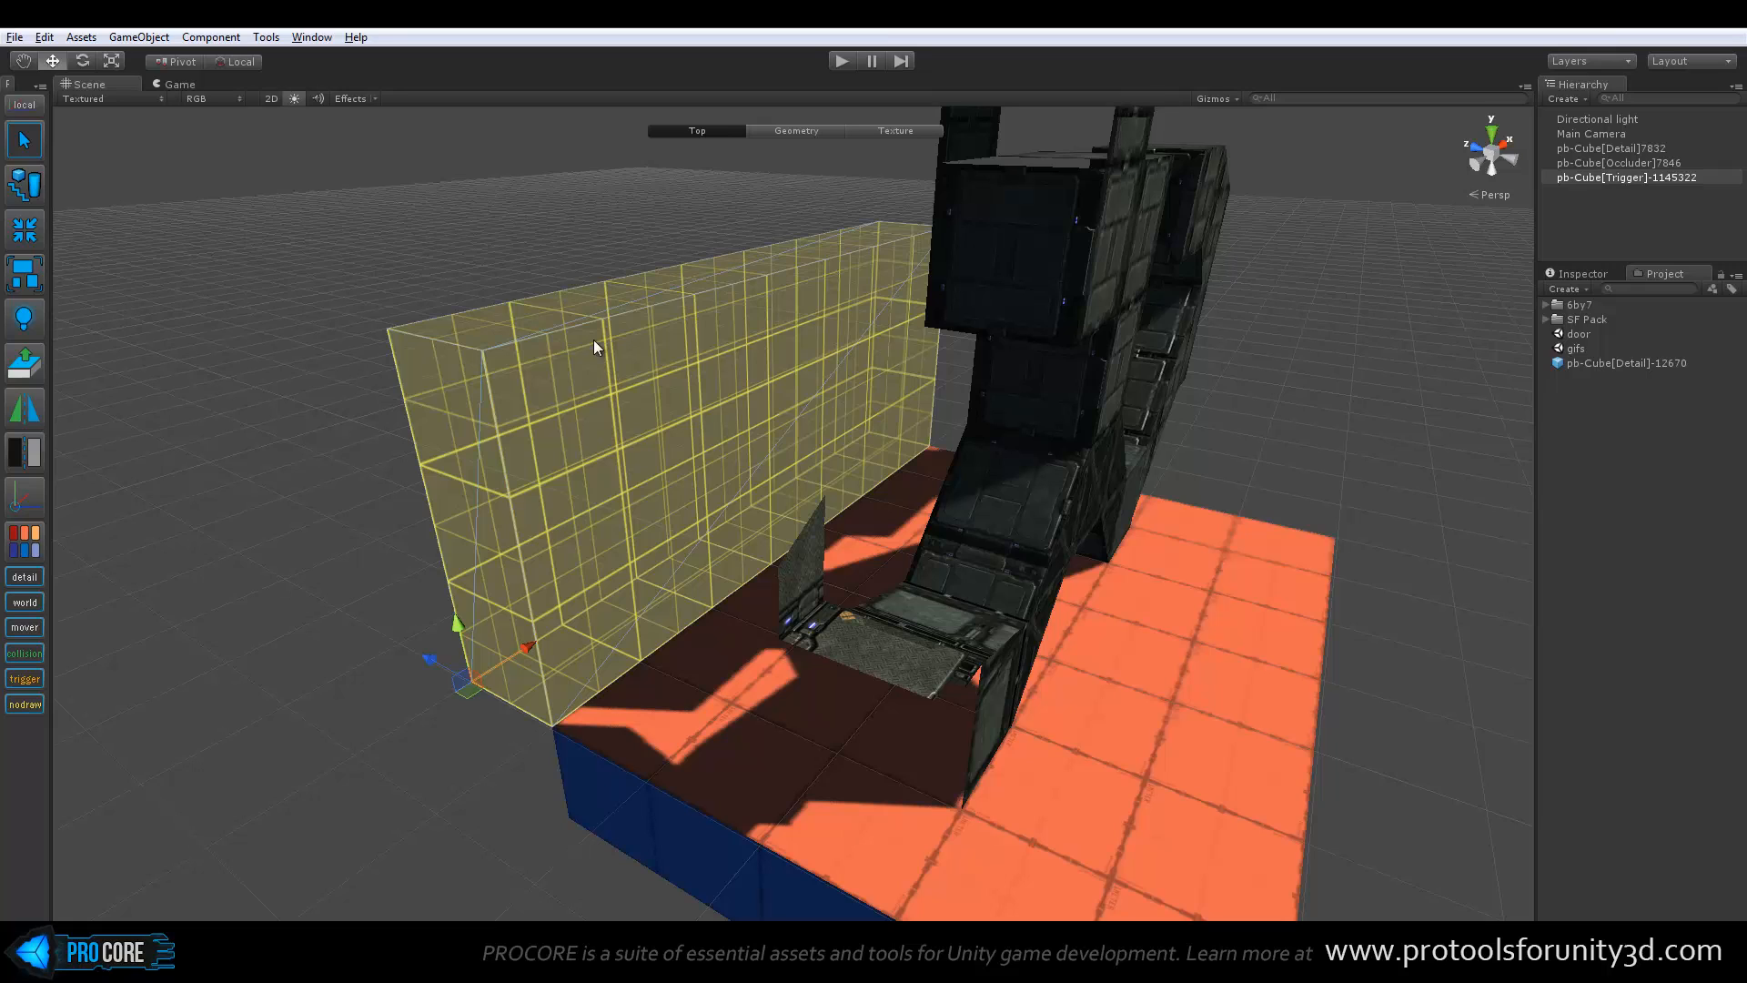
Shorten the Trigger wall in Geometry mode by moving its near end face inward to about half the platform's length
key("g")
left_click(598, 293)
mouse_move(753, 187)
left_mouse_down()
mouse_move(742, 317)
mouse_move(759, 193)
left_mouse_up()
key("g")
left_click(498, 627)
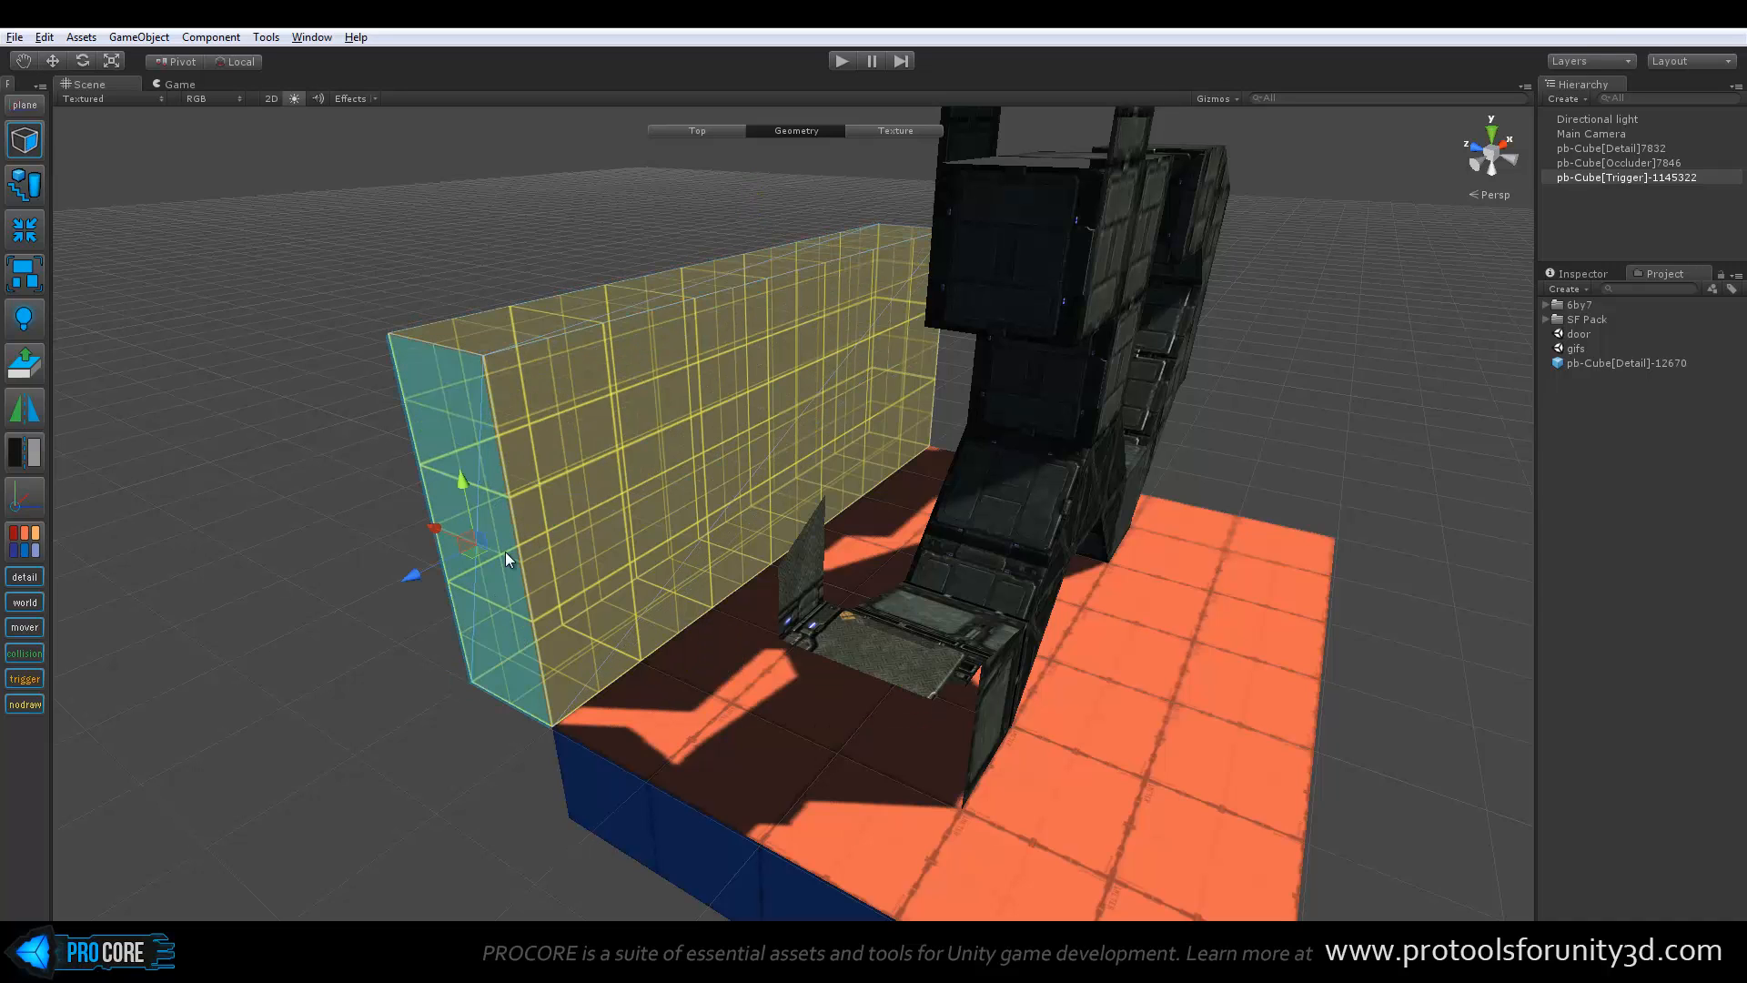
left_click_drag(415, 572, 741, 433)
left_click_drag(625, 503, 1213, 476, "alt")
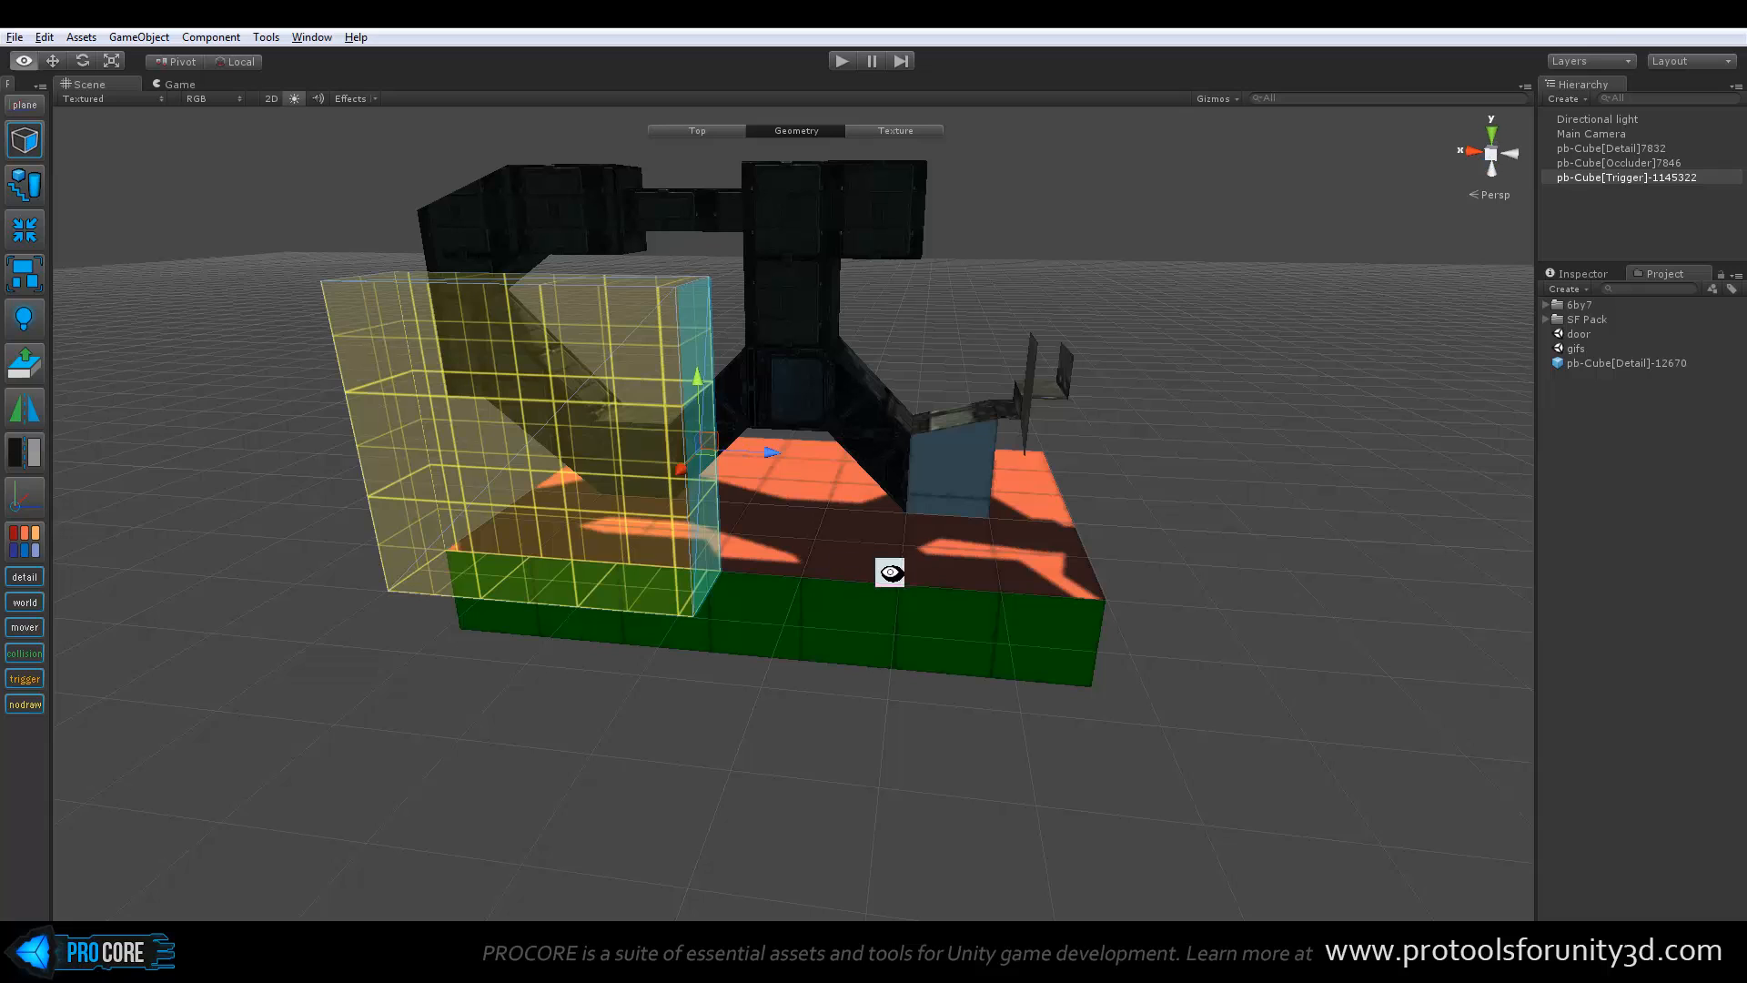
Extend the Trigger wall's end along the platform edge and lower its top vertices to form a downward slope
left_click_drag(889, 573, 847, 289, "alt")
key("h")
left_click_drag(869, 251, 921, 300)
left_click_drag(905, 227, 919, 450)
left_click(858, 564)
key("p")
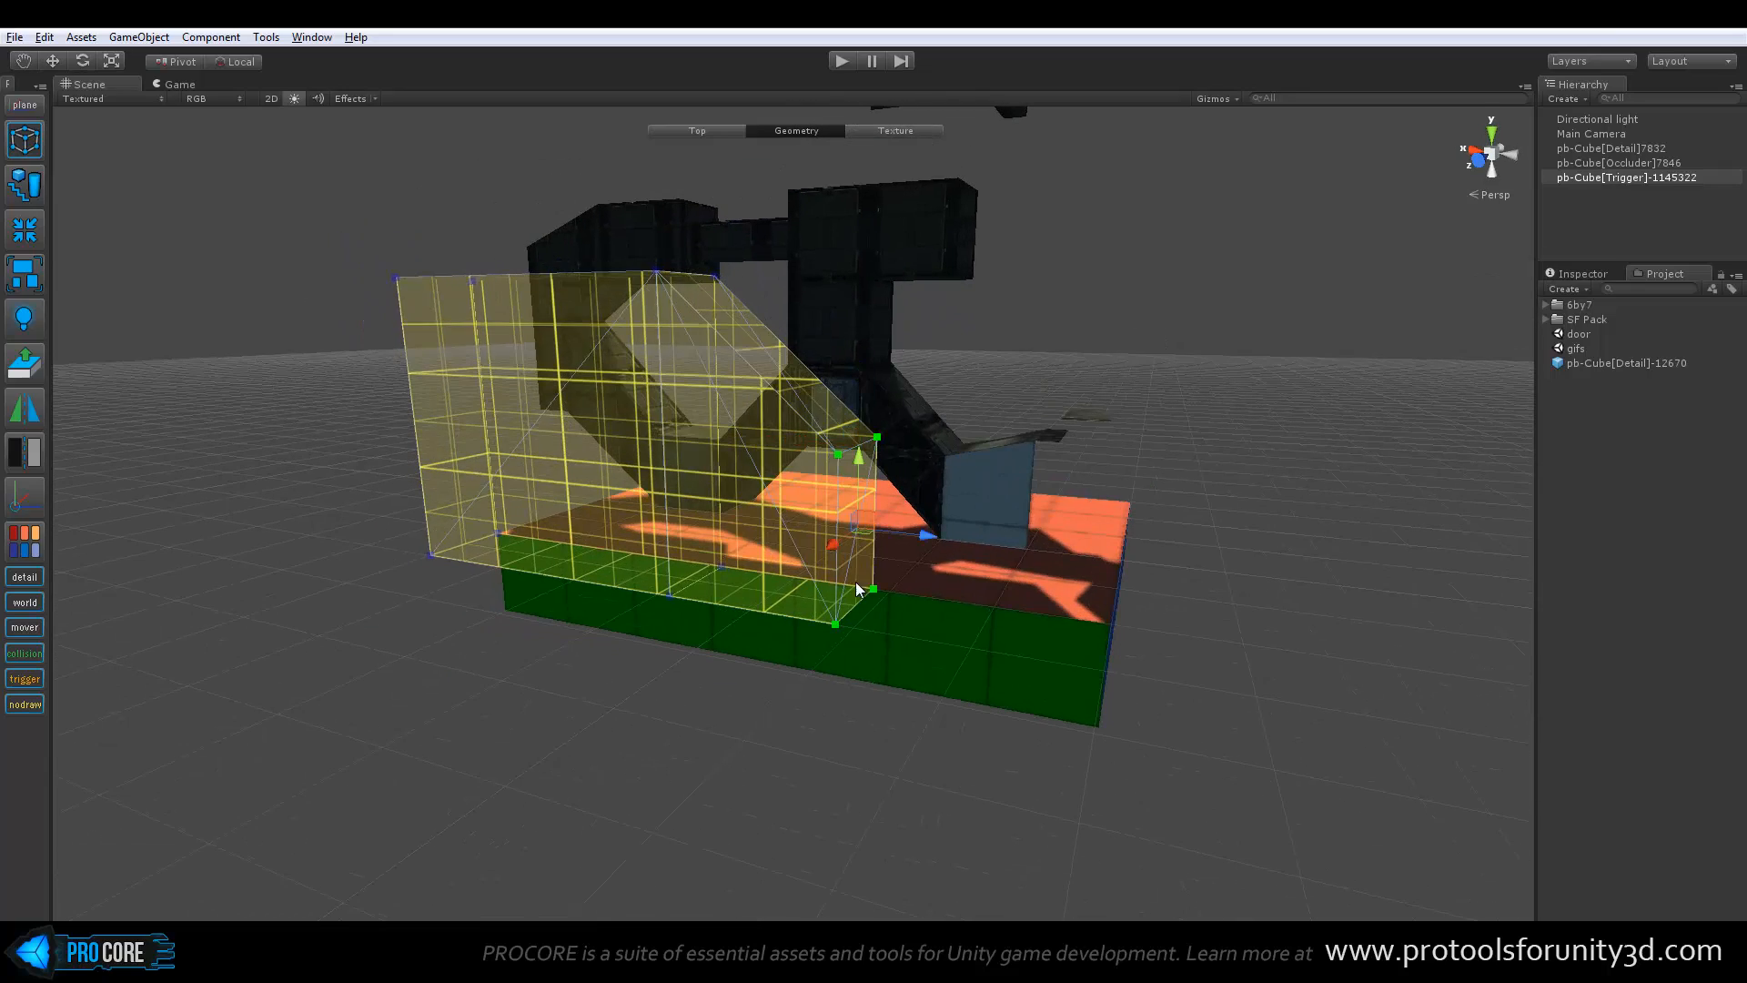
Extend the Trigger wall to the platform's far corner with a raised end, and lower its middle top vertices into a valley
left_click_drag(937, 533, 1096, 477, "shift")
key("p")
left_click_drag(1063, 378, 1075, 266)
left_click_drag(1220, 400, 956, 437, "alt")
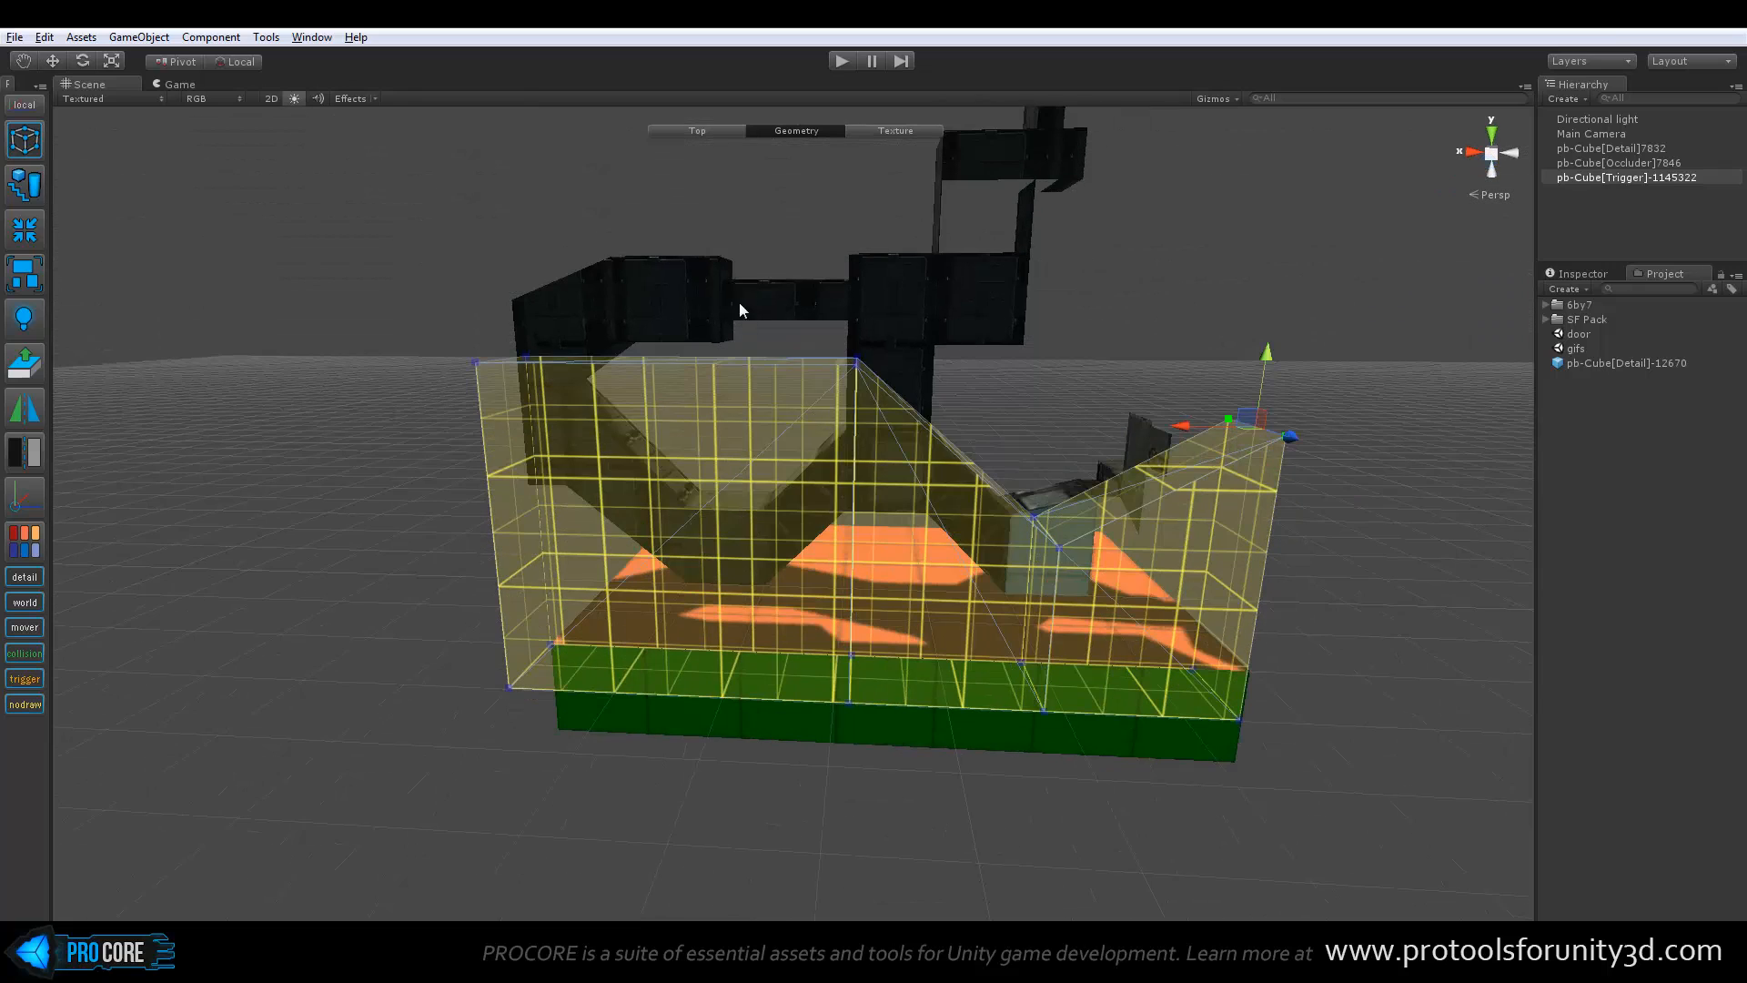
left_click_drag(860, 284, 753, 459)
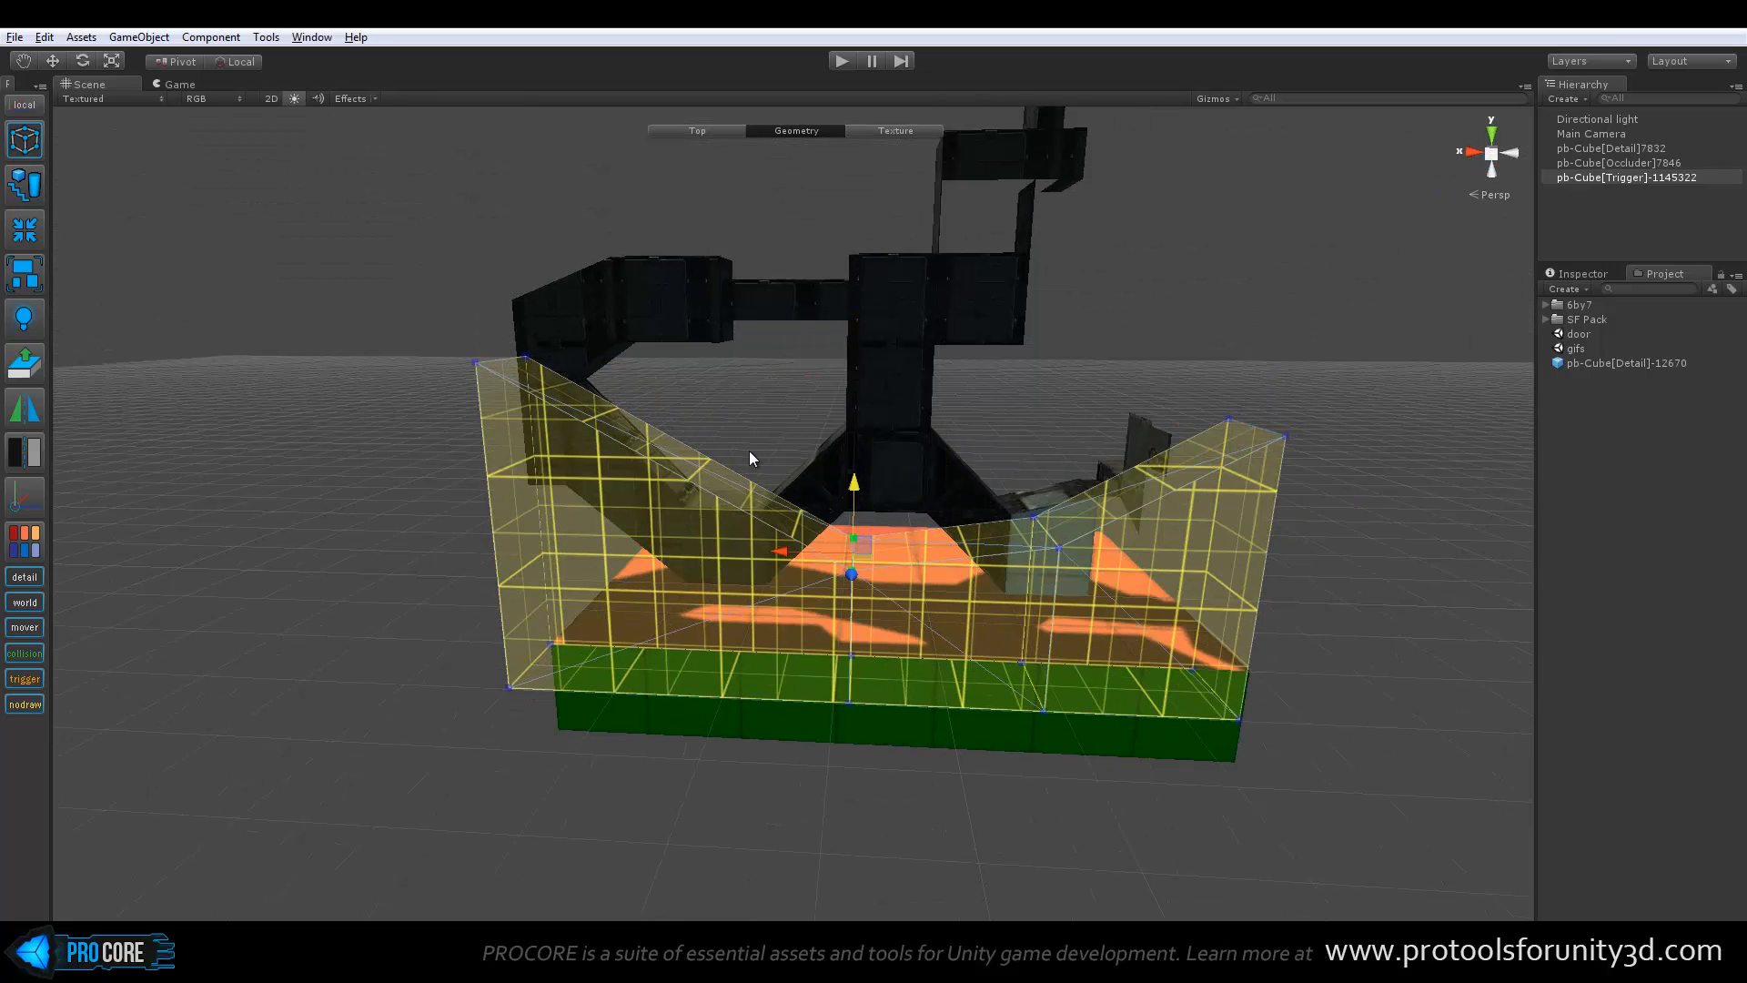
Delete the reshaped Trigger wall and close the floating grid snap window
left_click_drag(871, 542, 664, 446)
left_click_drag(1039, 475, 659, 546, "alt")
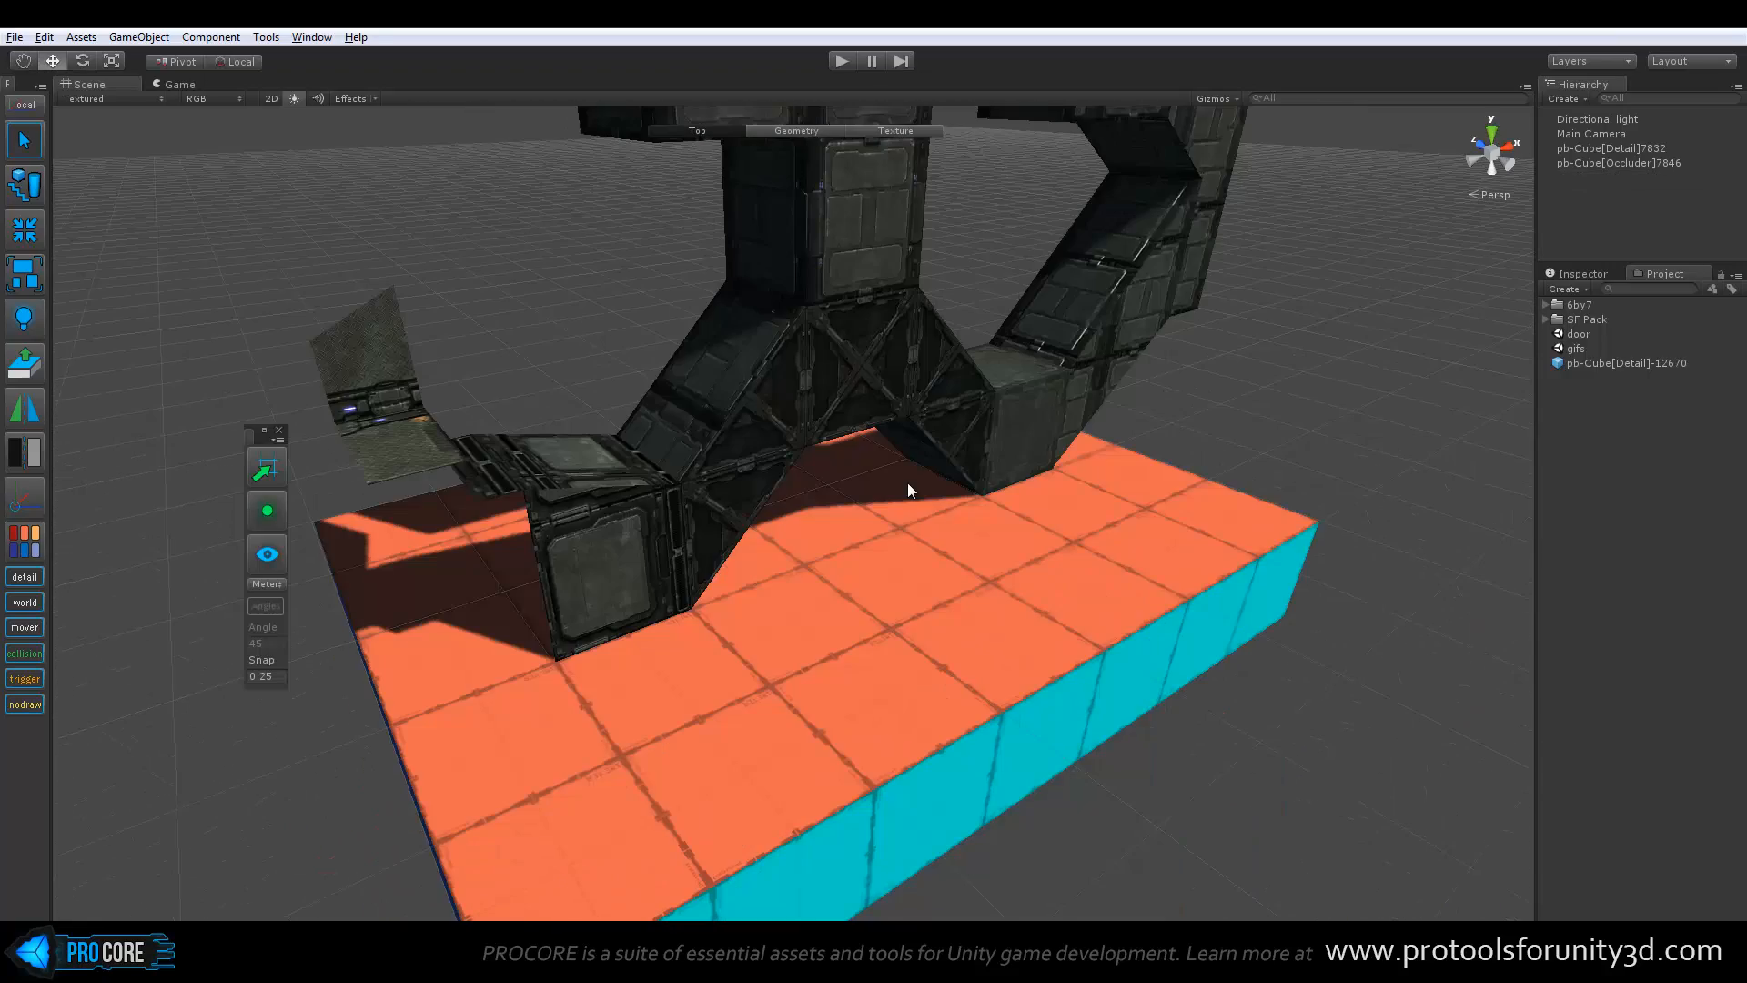
left_click(280, 434)
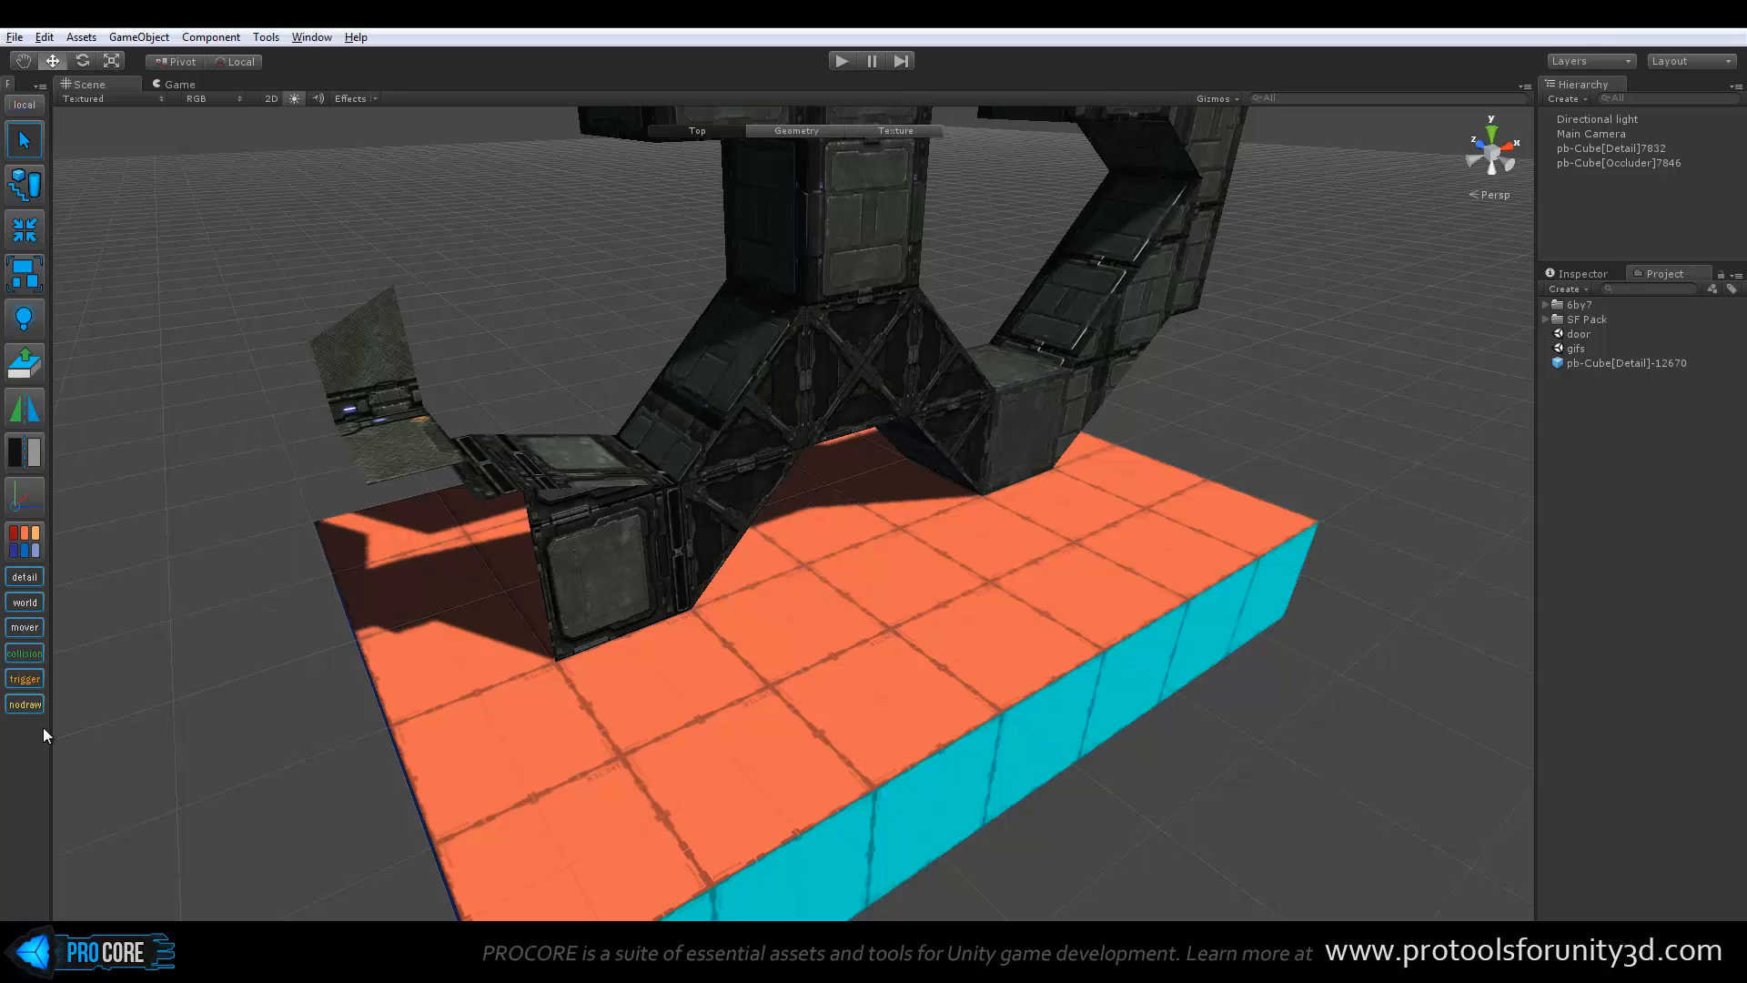
Select the bridge structure, open texture editing for the top face of its low end block, and enable face highlighting
left_click_drag(753, 691, 466, 714, "alt")
middle_click_drag(432, 510, 671, 649)
scroll(662, 649, "up", 7)
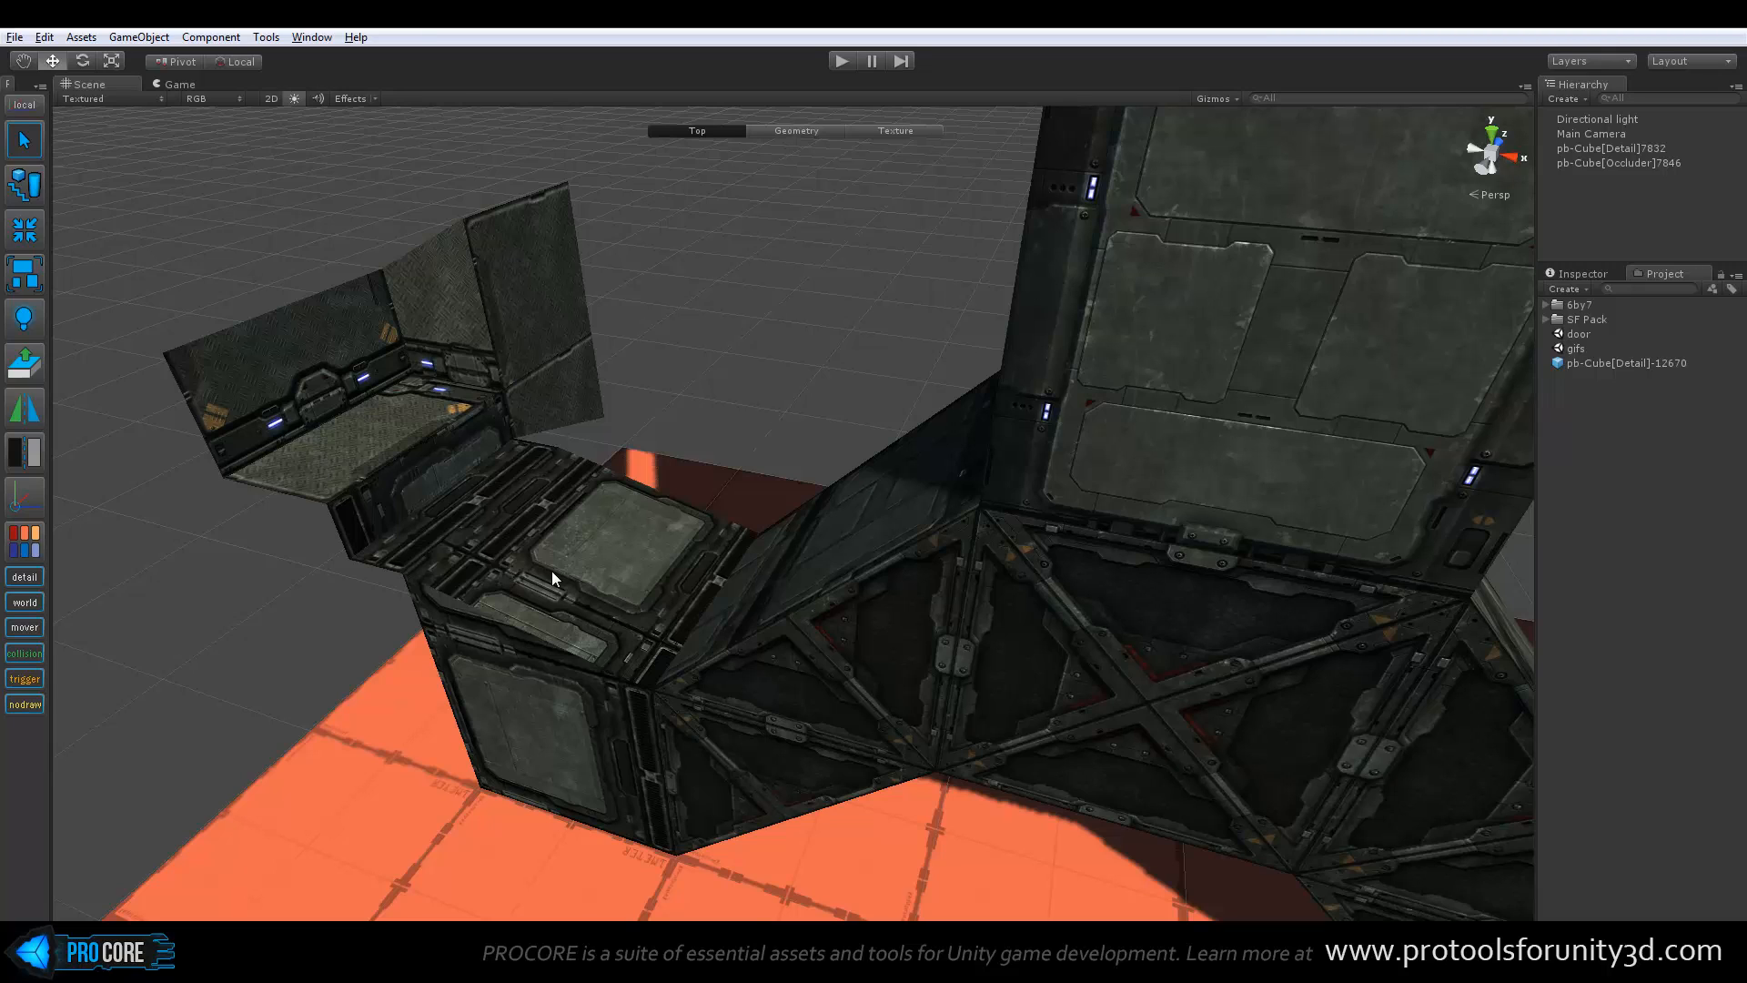
left_click(552, 570)
middle_click_drag(551, 571, 615, 560)
scroll(605, 548, "up", 4)
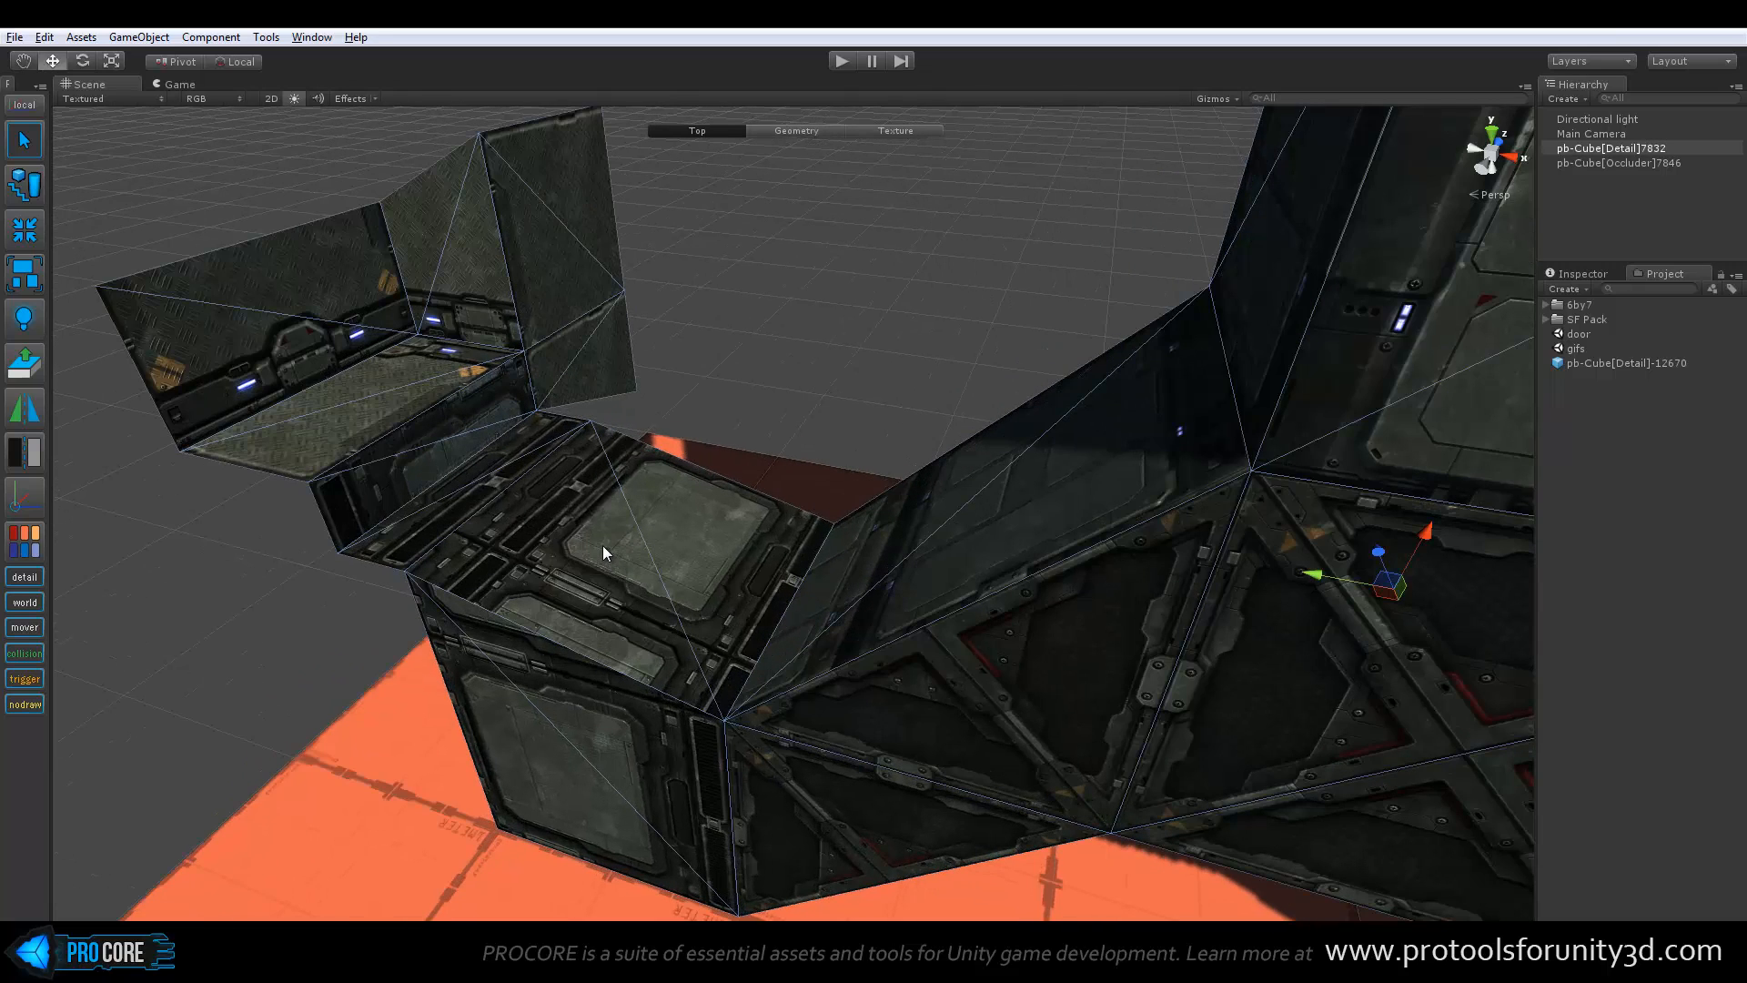
key("j")
left_click(591, 490)
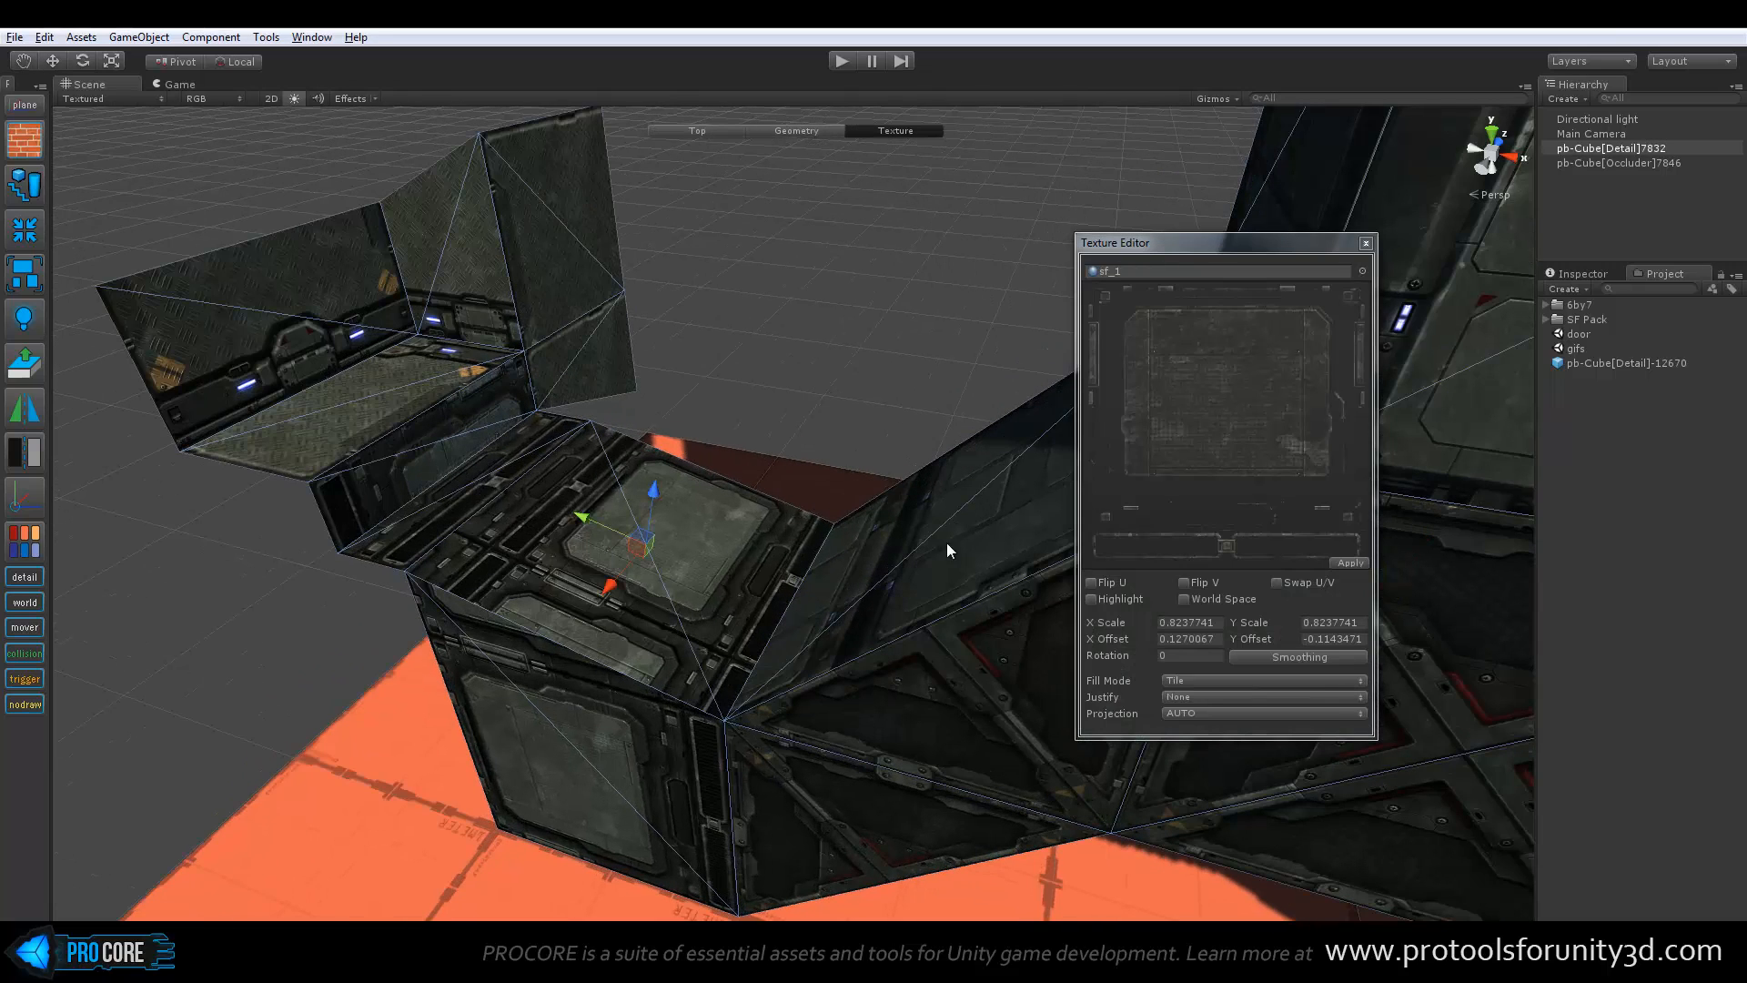
left_click(1092, 599)
Add the step, floor and upright wall faces of the adjoining ledge to the face selection
left_click(411, 448, "shift")
left_click(391, 441, "shift")
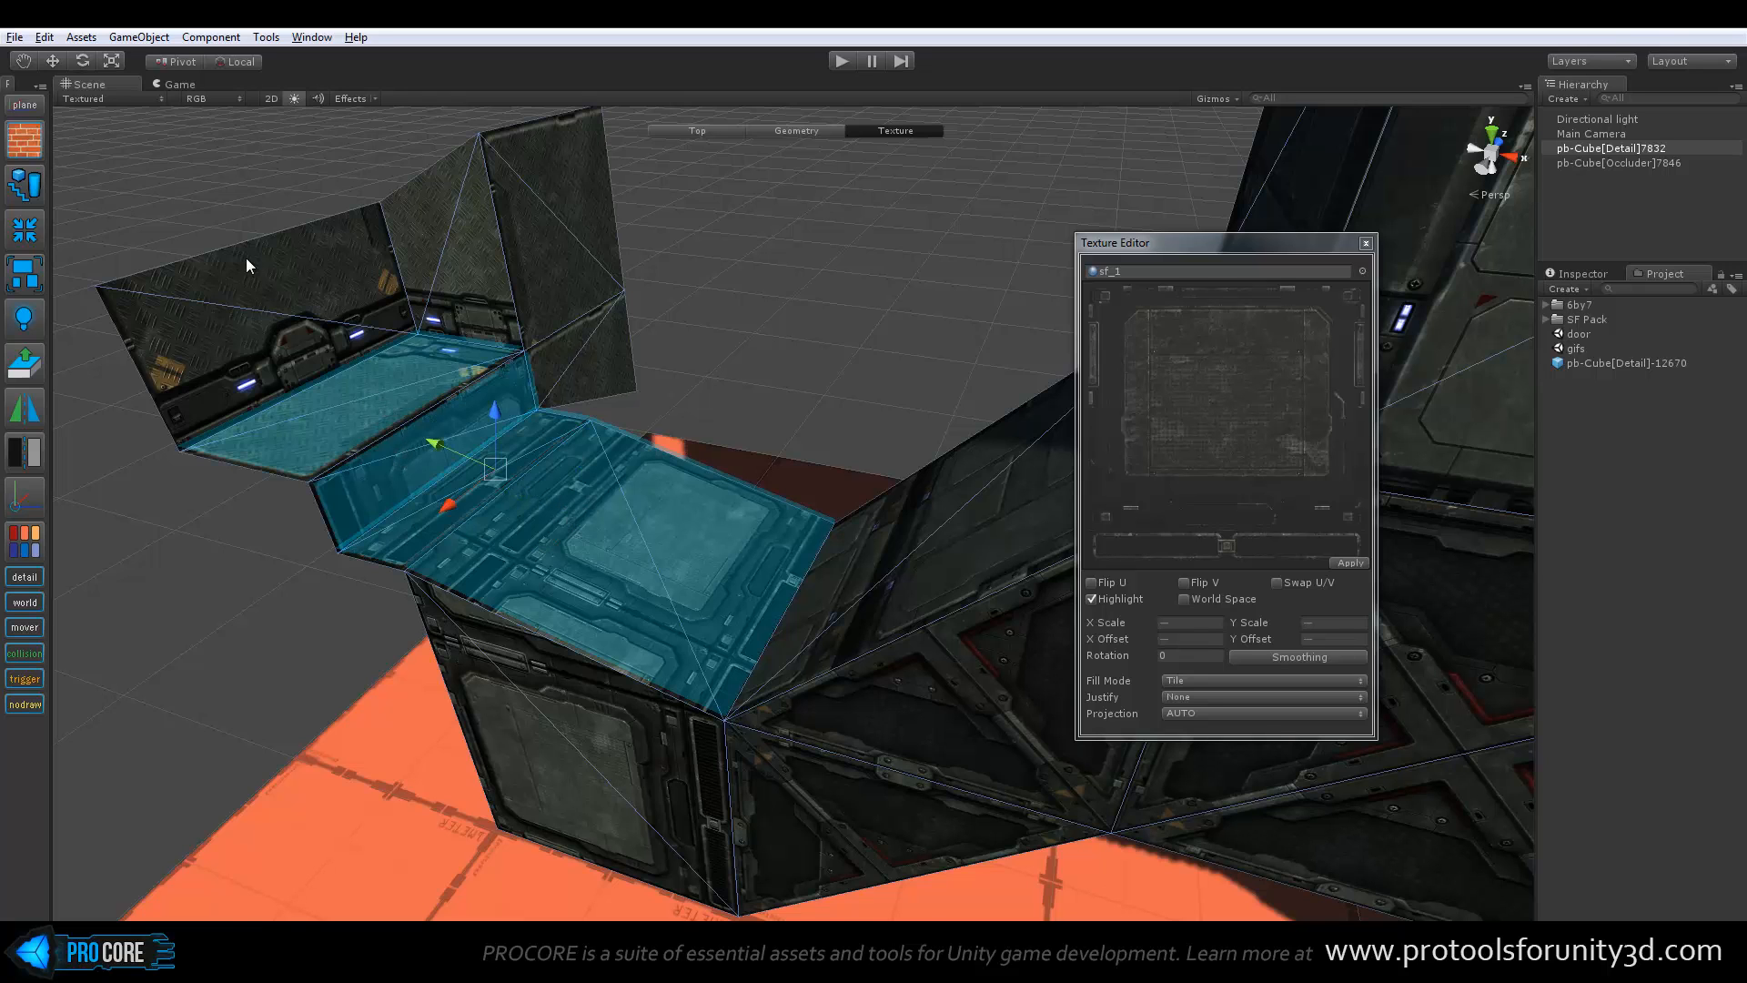
scroll(273, 236, "down", 5)
key("alt+g")
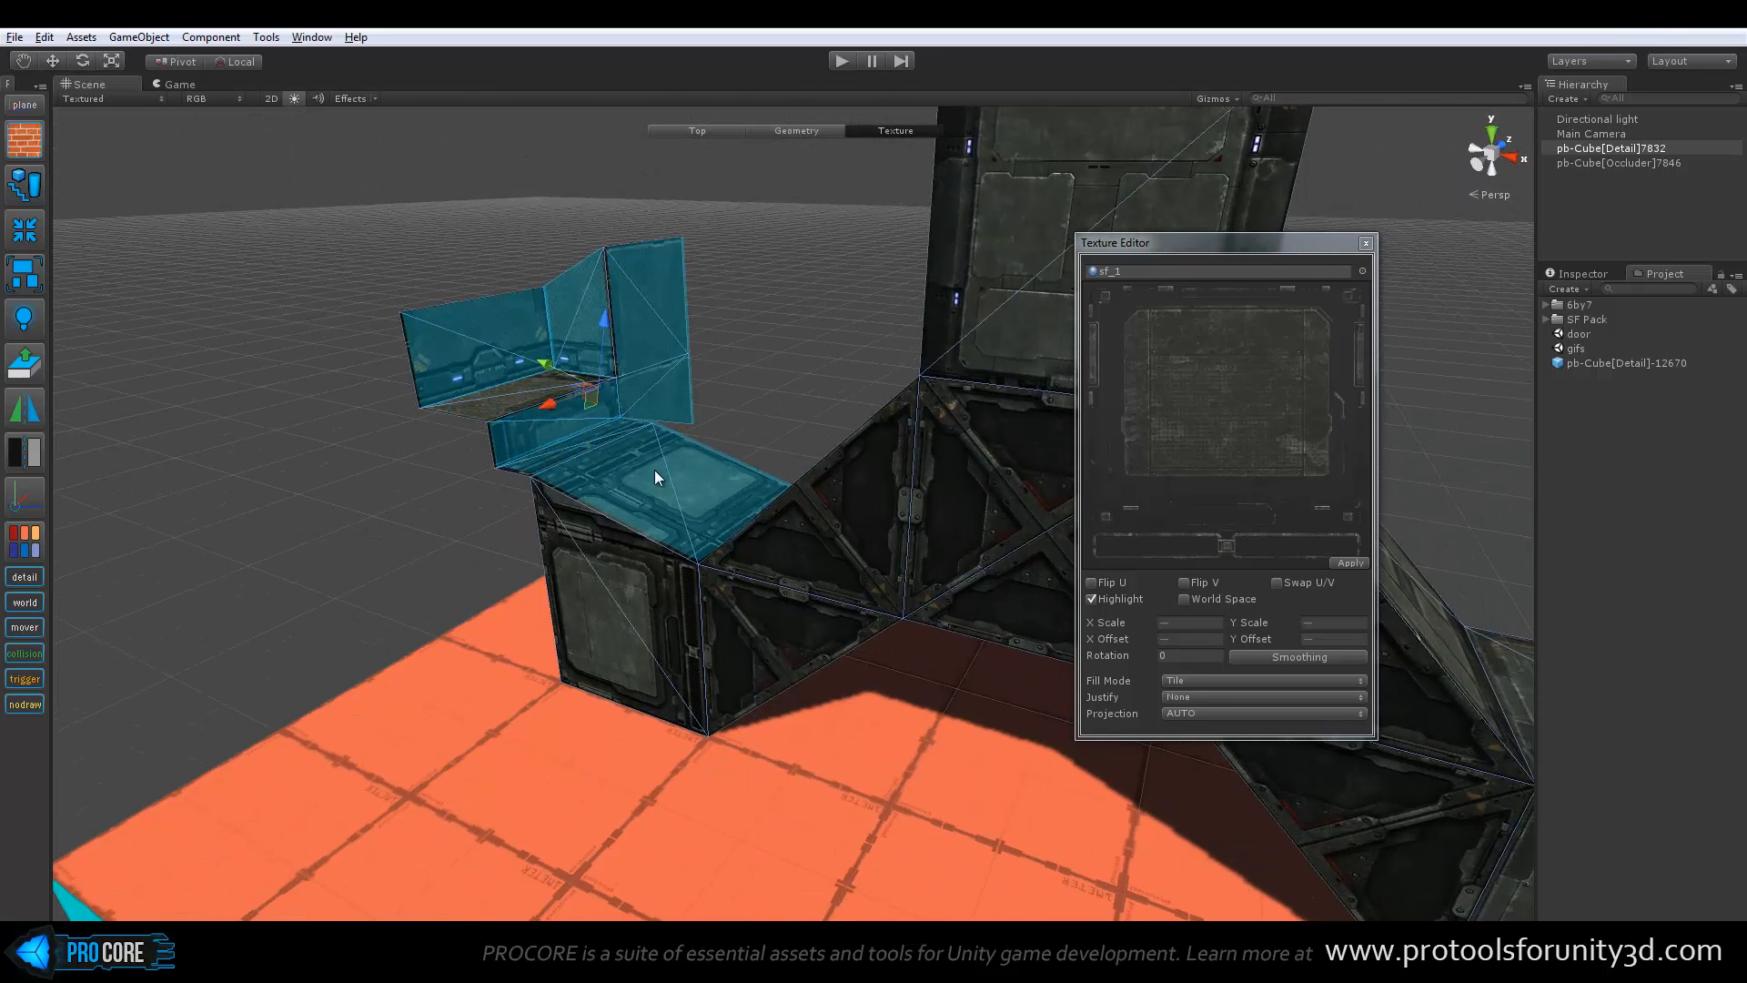
scroll(582, 427, "up", 3)
left_click_drag(416, 378, 406, 533, "alt")
Apply the NoDraw material to the selected ledge and block faces, then close the Texture Editor and return to the Top level
left_click(1362, 270)
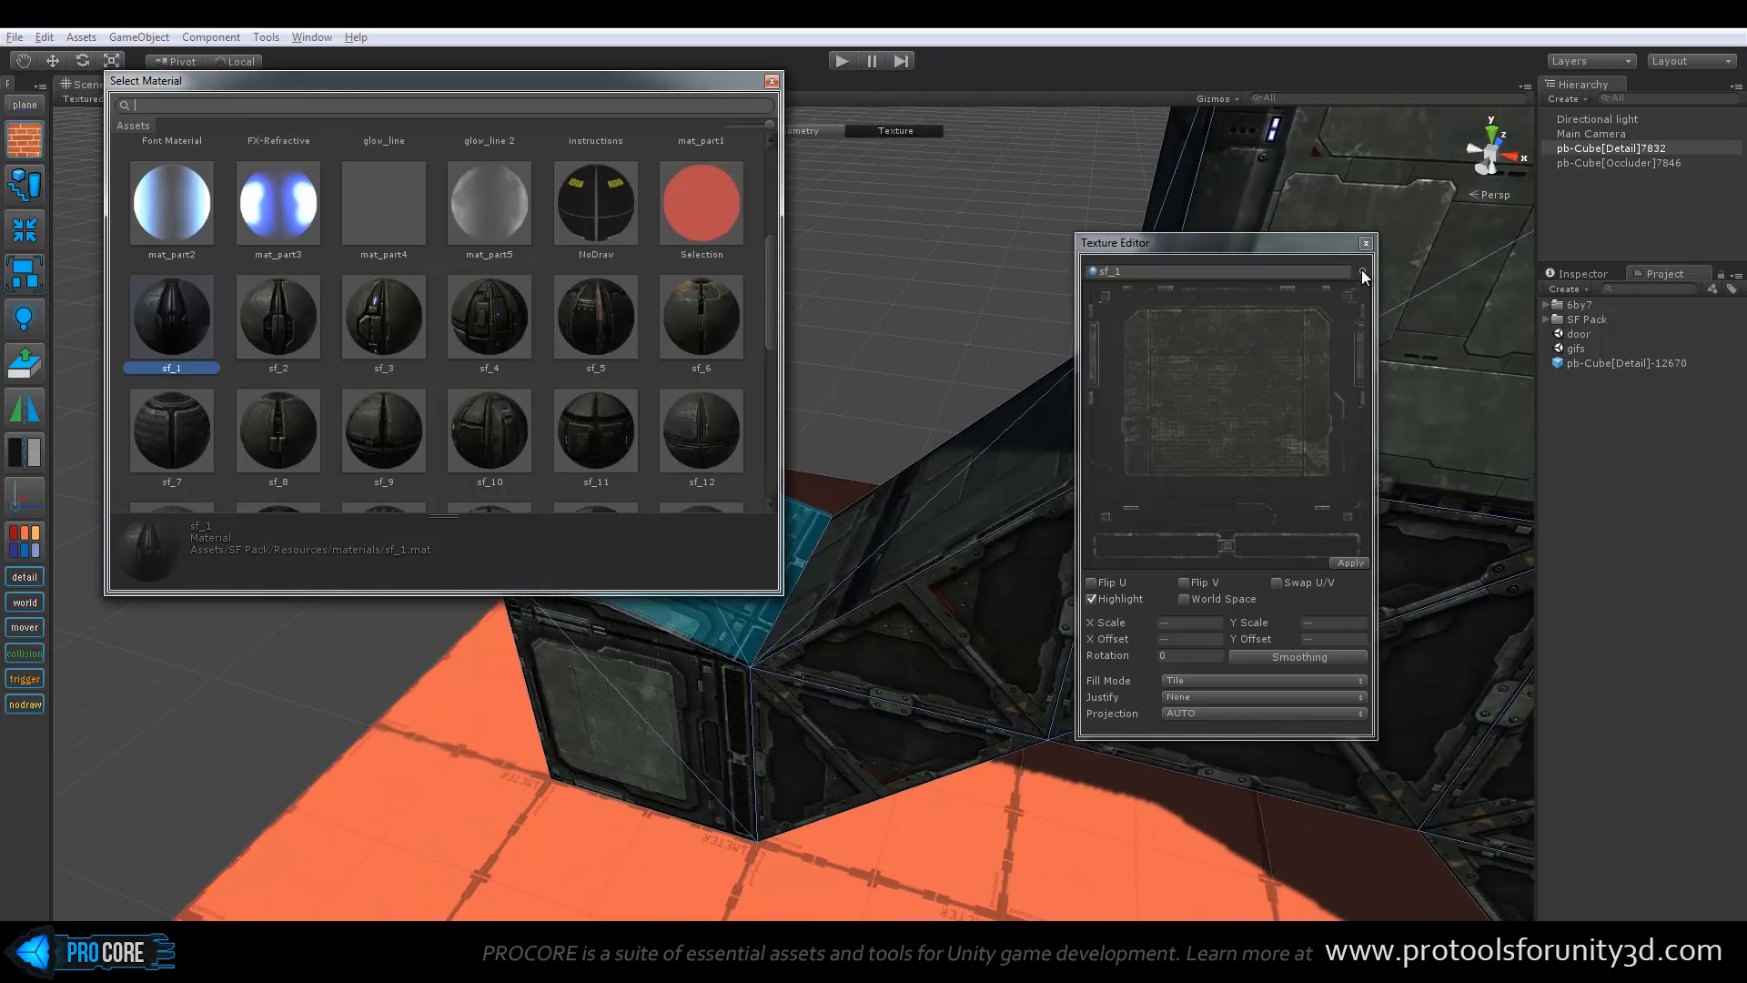
left_click(620, 215)
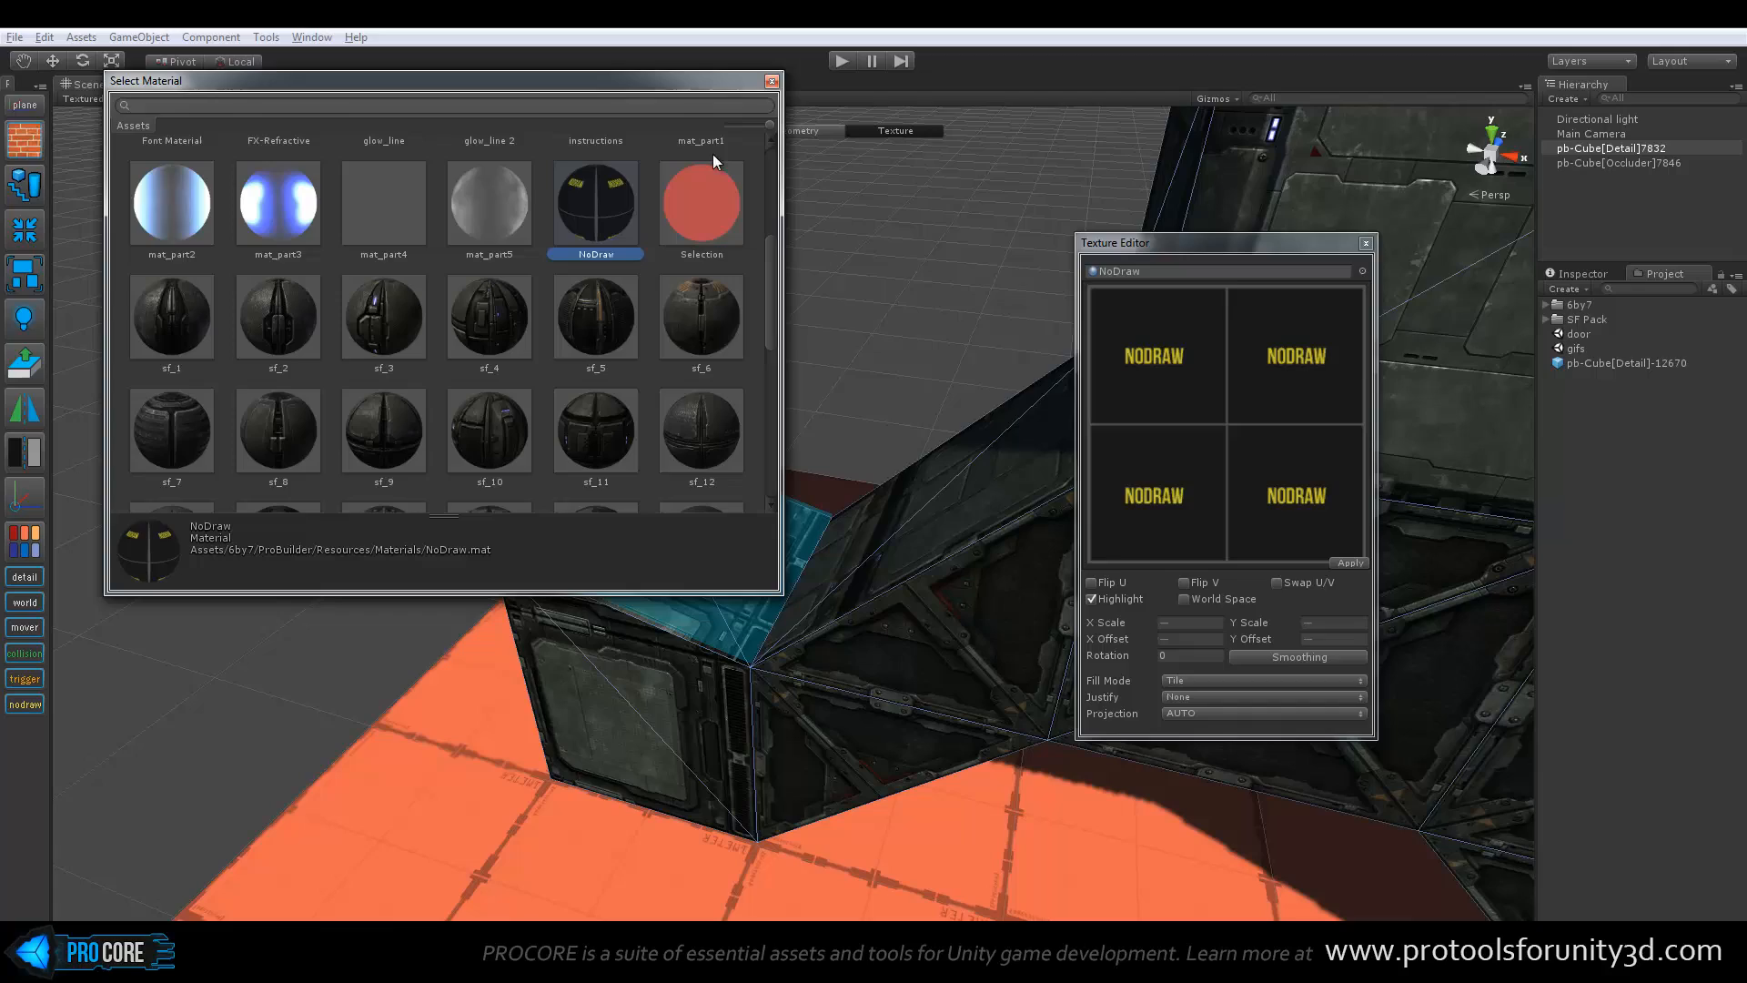
left_click(772, 81)
left_click_drag(749, 452, 723, 446, "alt")
key("n")
mouse_move(629, 482)
left_mouse_down("alt")
mouse_move(503, 460)
mouse_move(628, 433)
mouse_move(639, 455)
left_mouse_up("alt")
left_click(1365, 243)
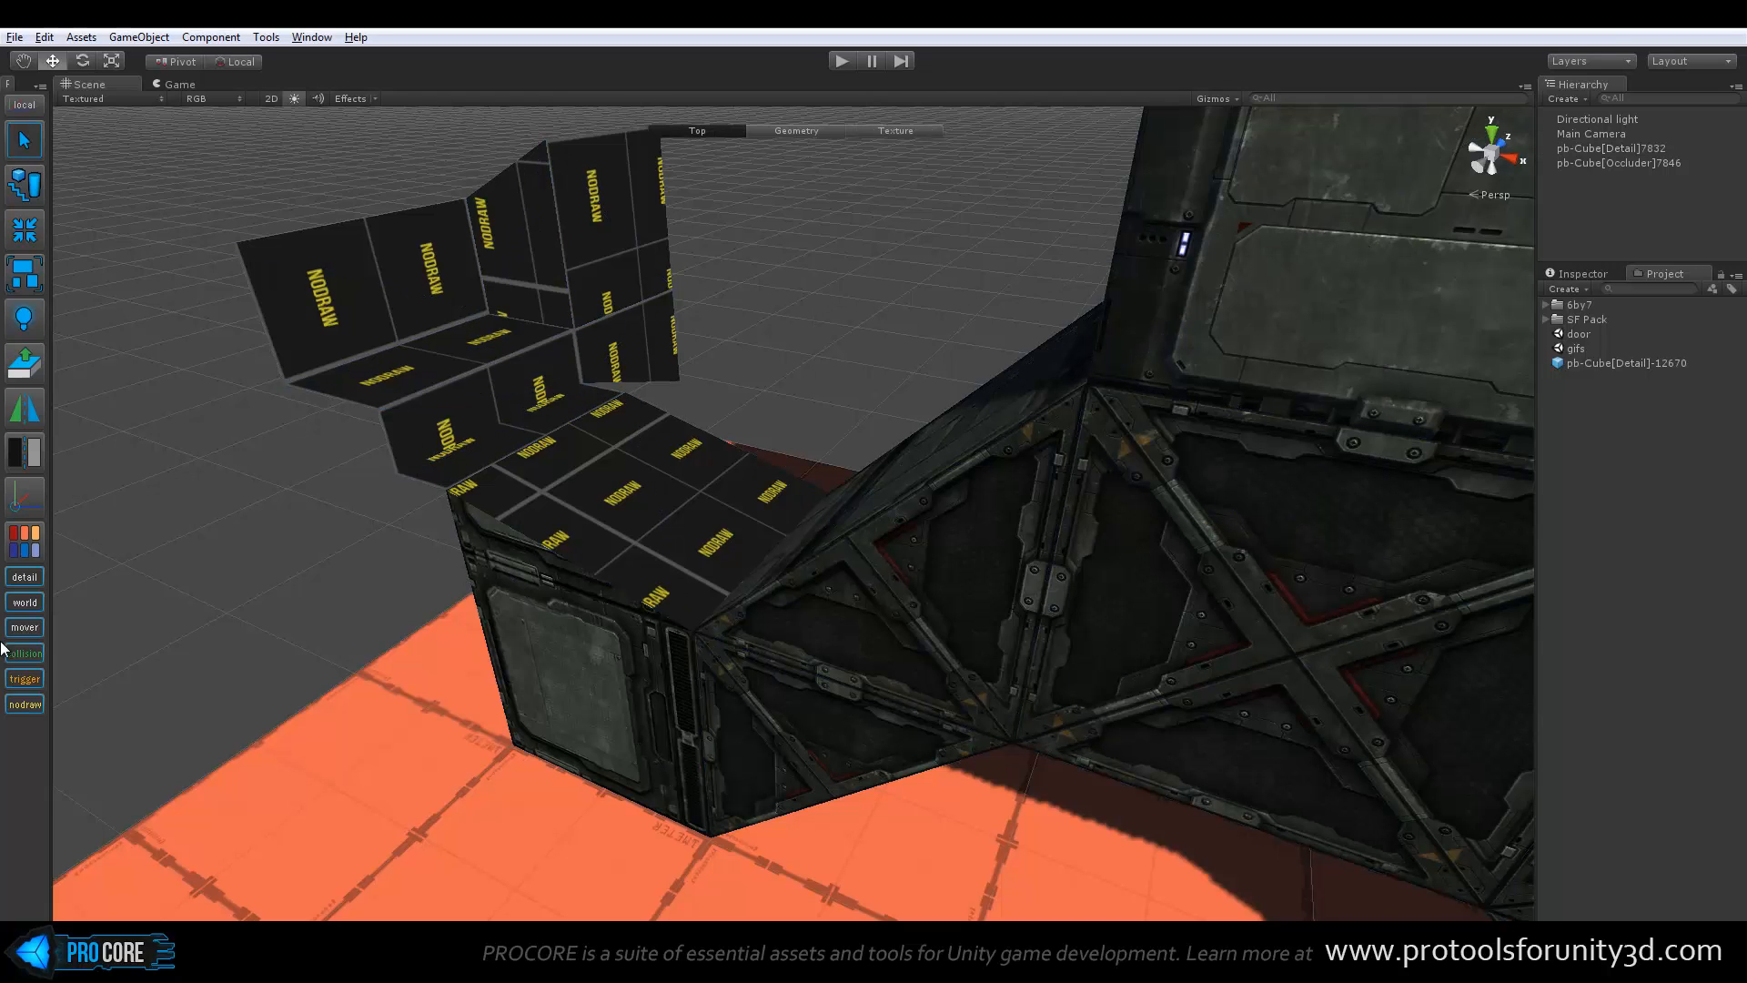
Toggle the visibility of all NoDraw faces off and on repeatedly
left_click(26, 704)
left_click(25, 704)
left_click(26, 704)
left_click(26, 704)
left_click_drag(597, 598, 616, 642, "alt")
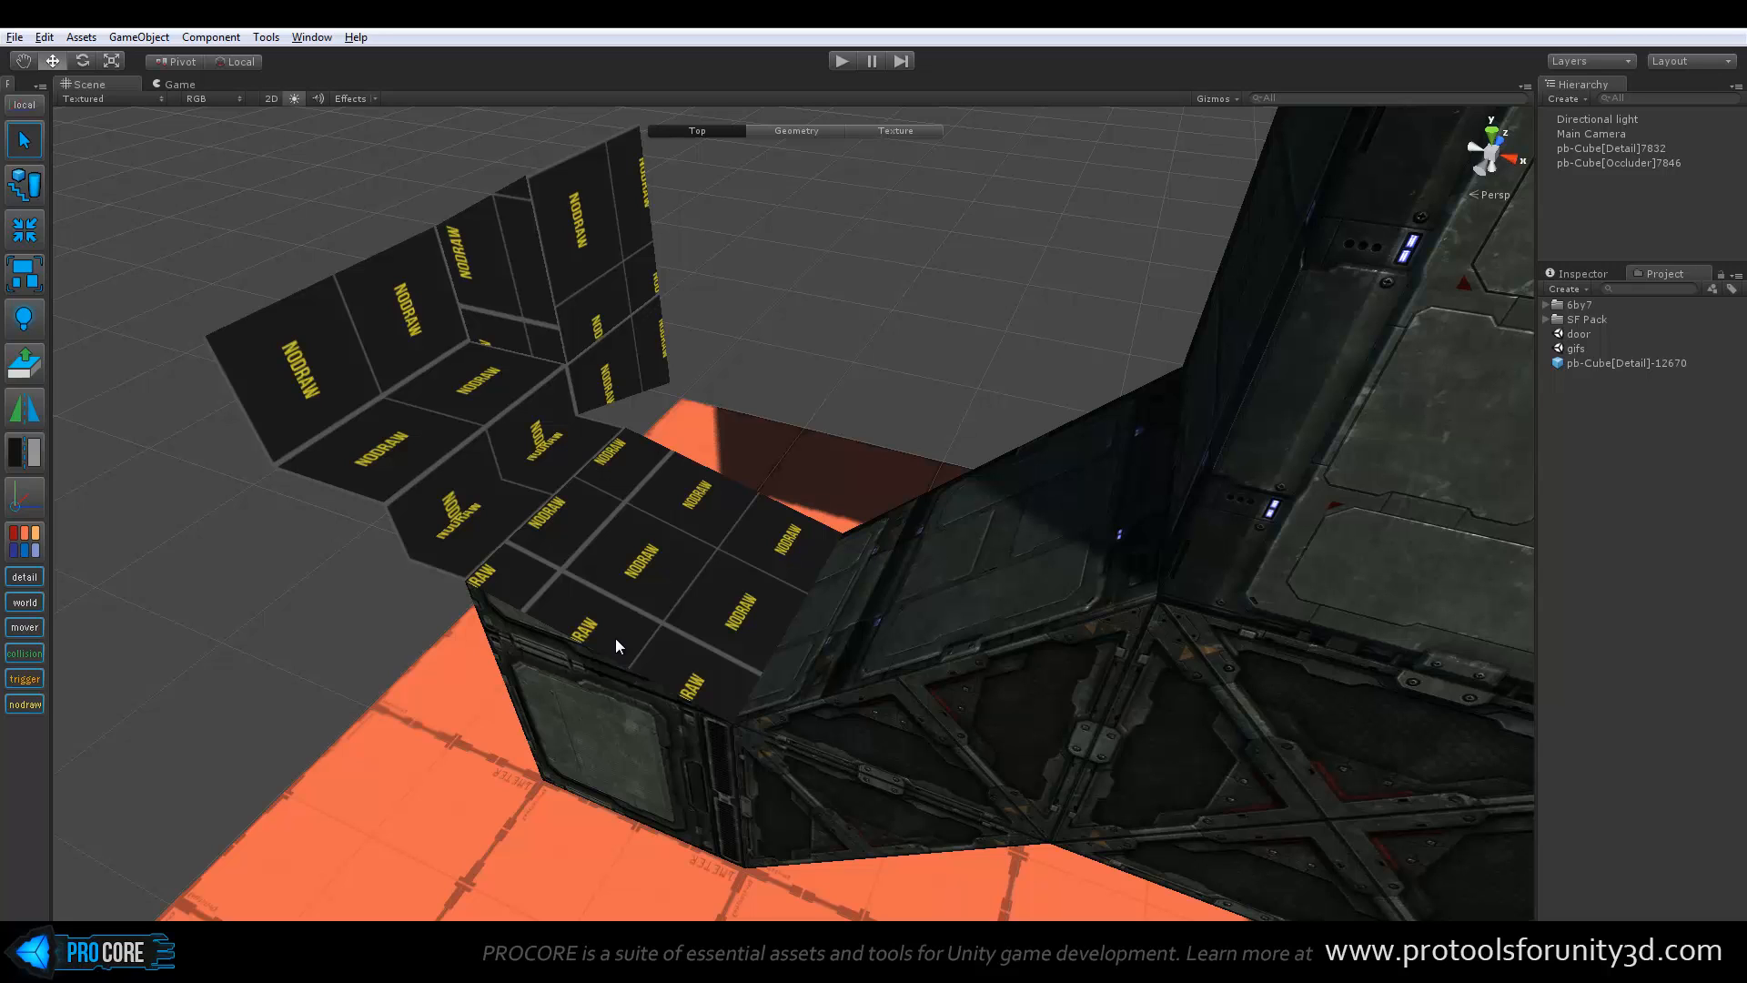
left_click_drag(615, 637, 832, 532, "alt")
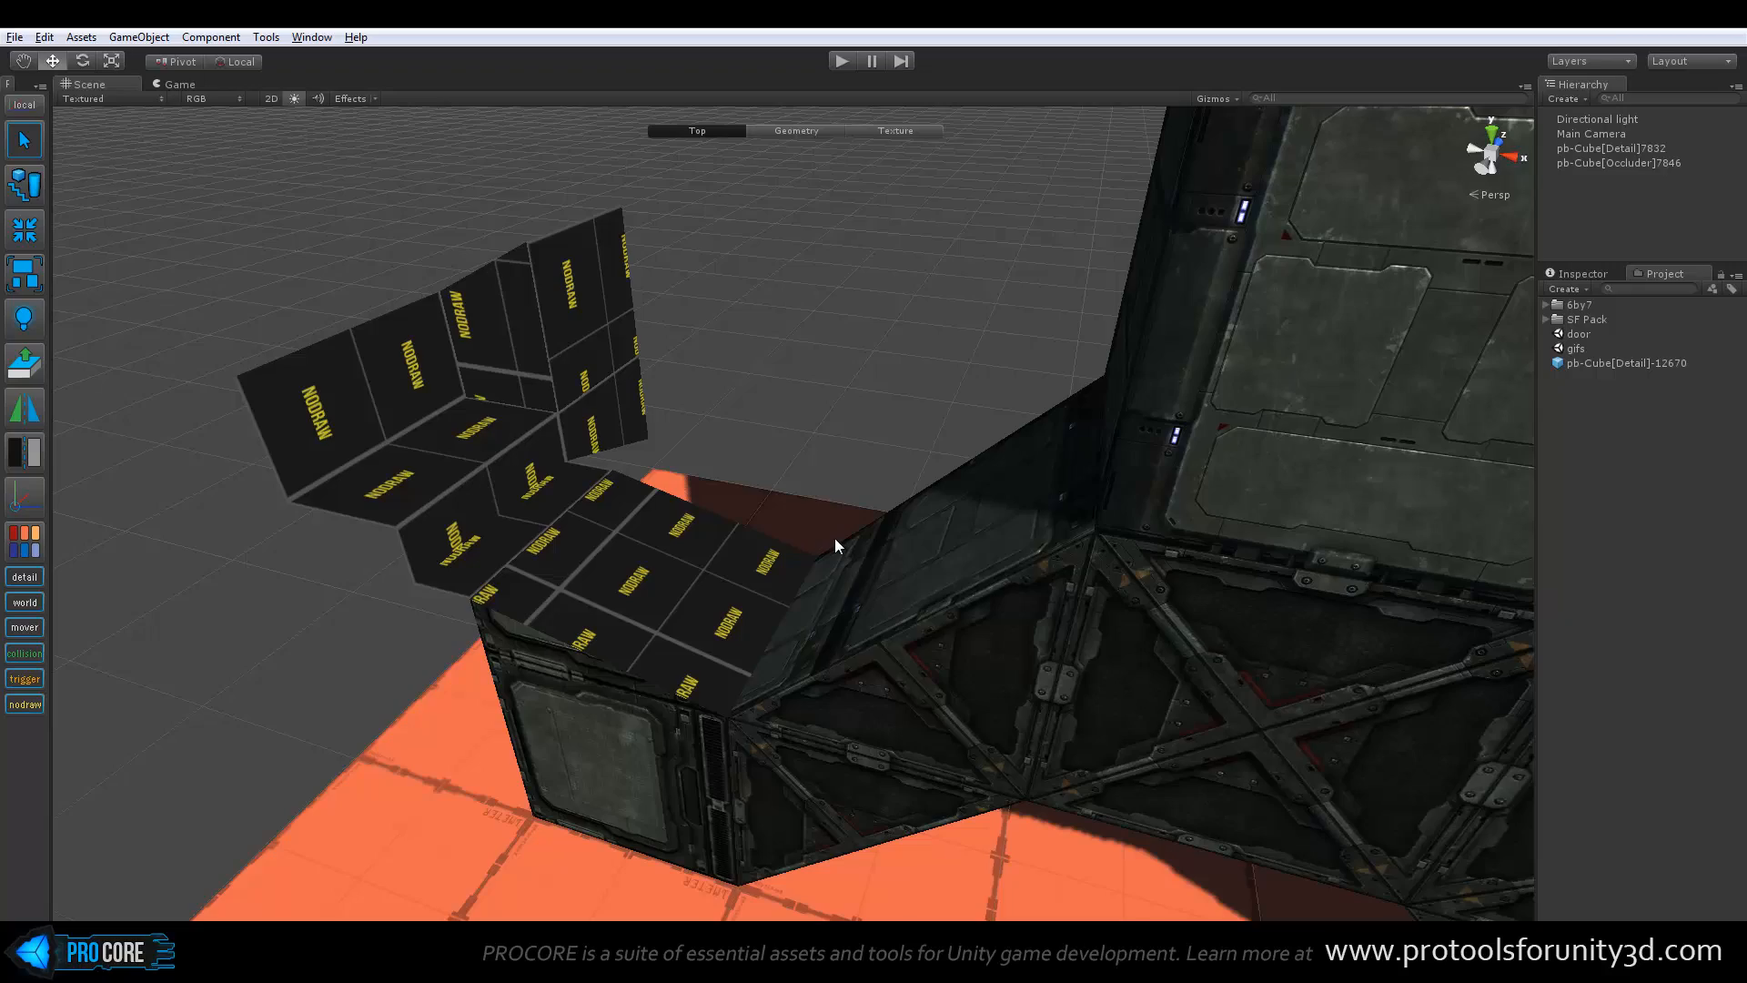
scroll(833, 539, "down", 6)
left_click_drag(938, 535, 1043, 589, "alt")
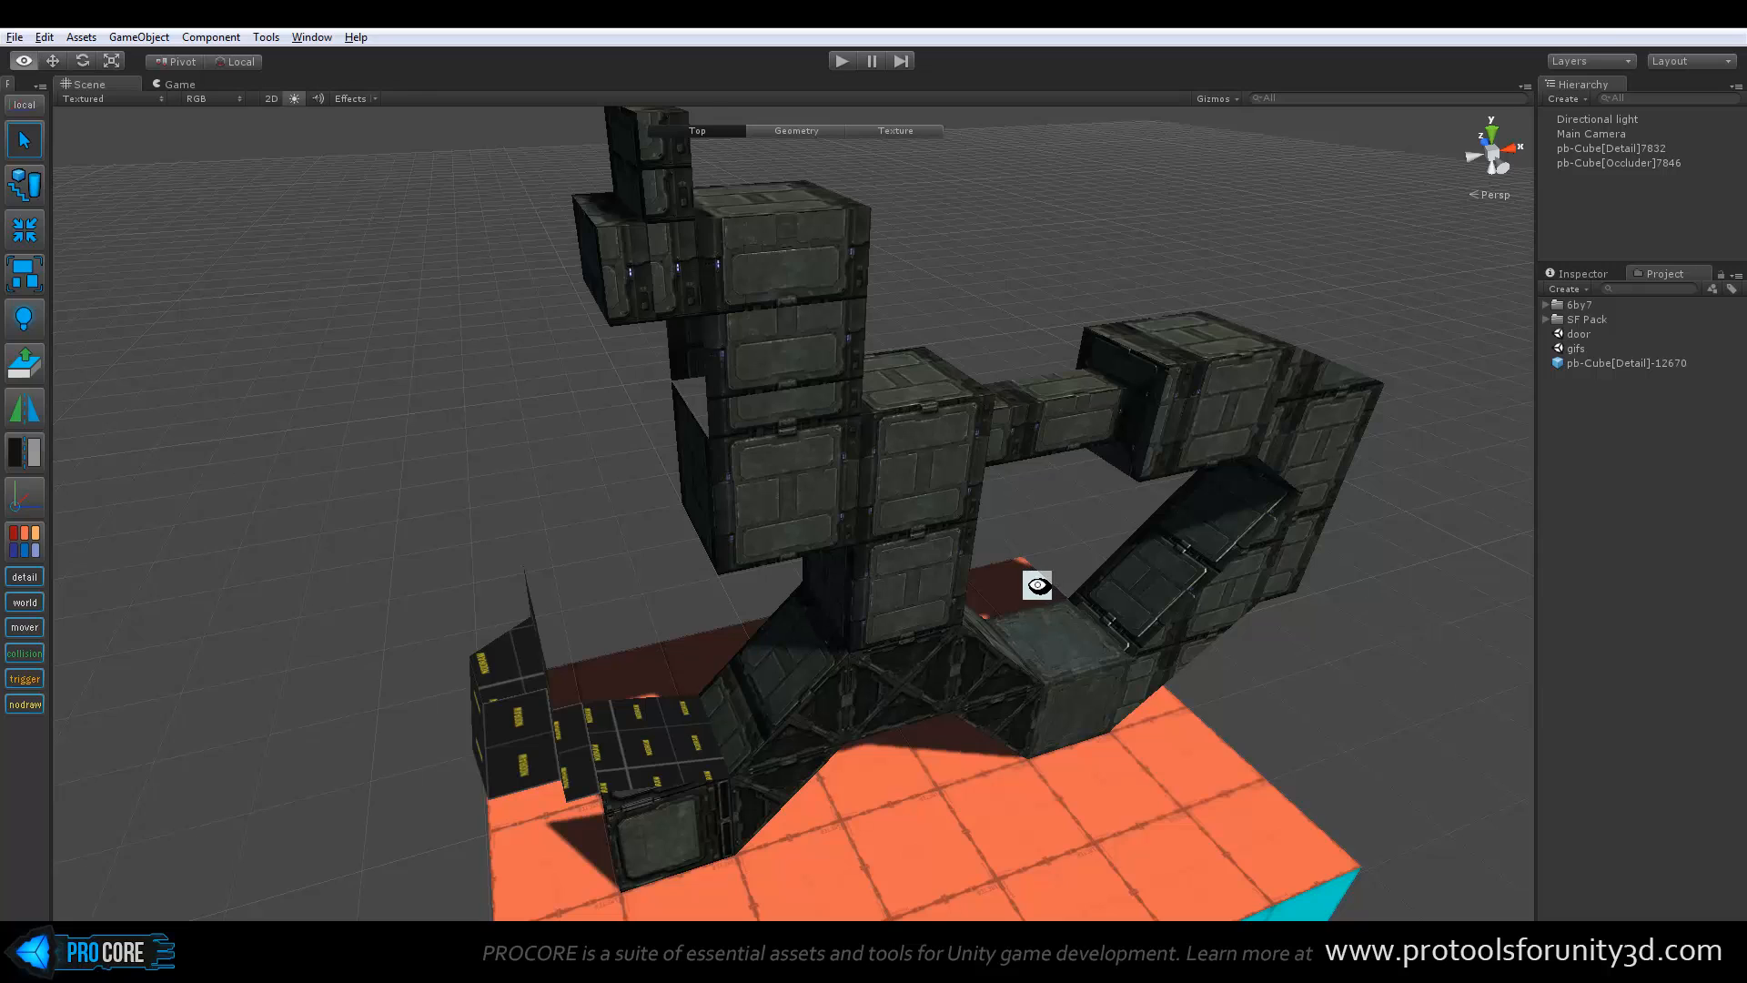
left_click_drag(1039, 584, 1026, 583, "alt")
Review the geometry and repair commands that ProBuilder offers
left_click(263, 37)
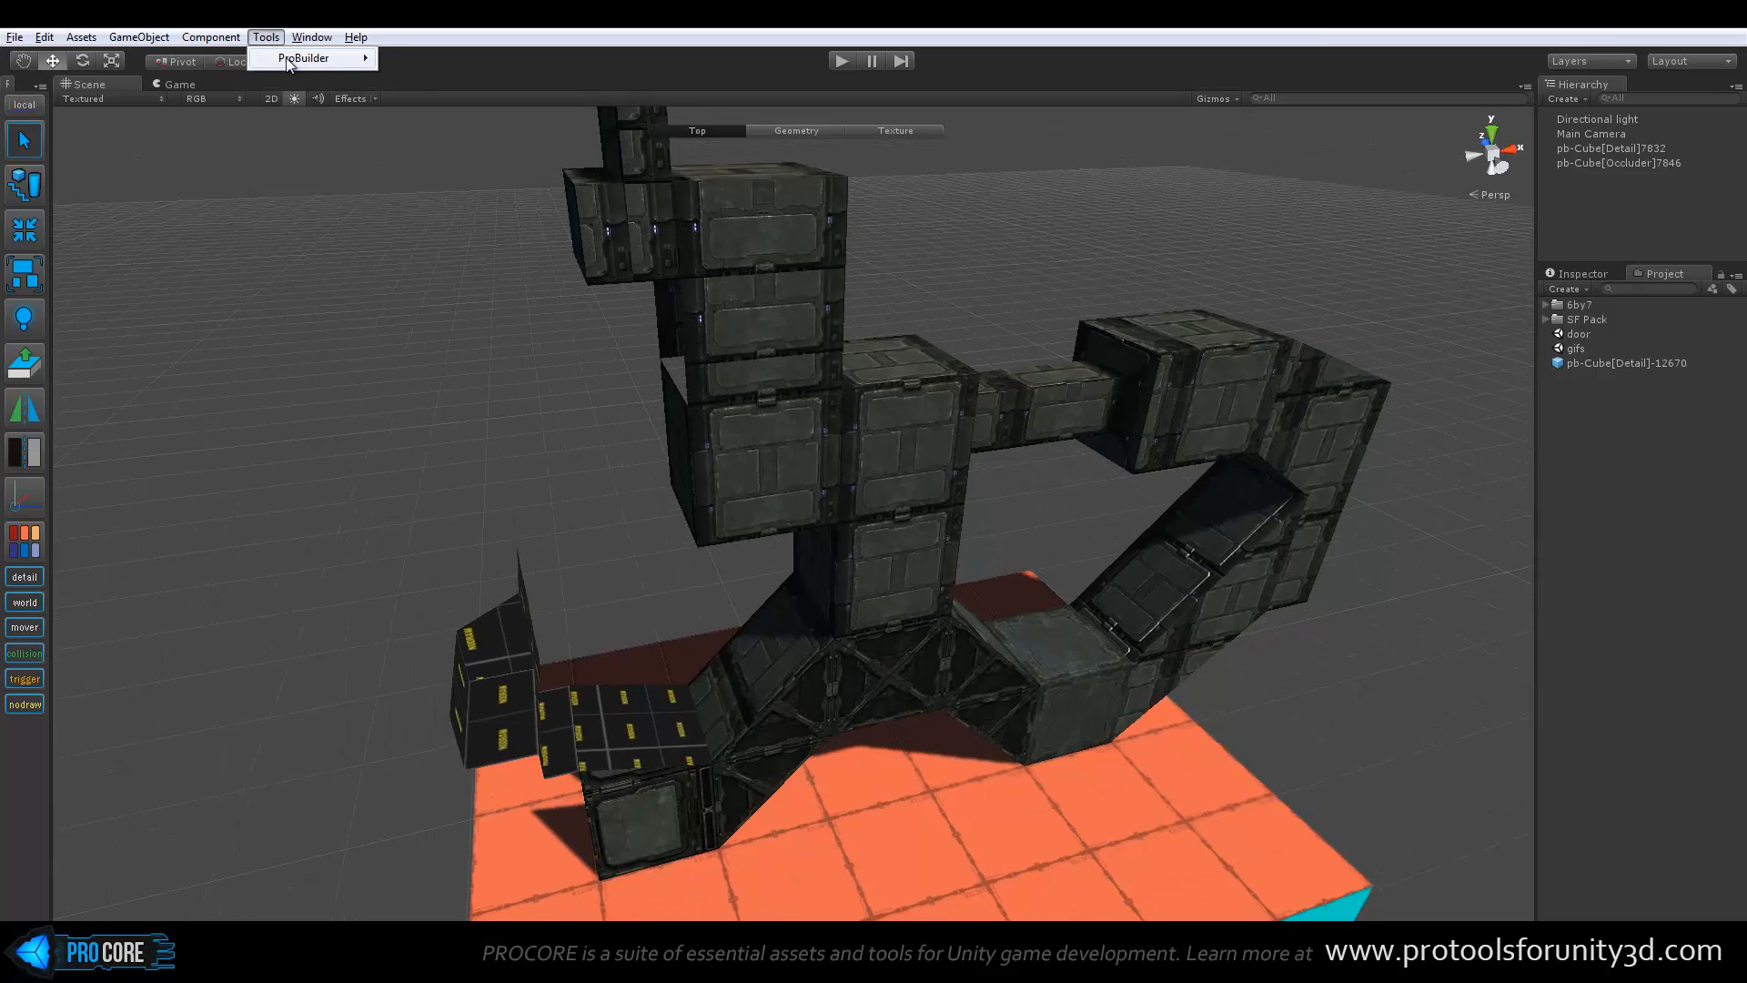
mouse_move(314, 58)
mouse_move(499, 195)
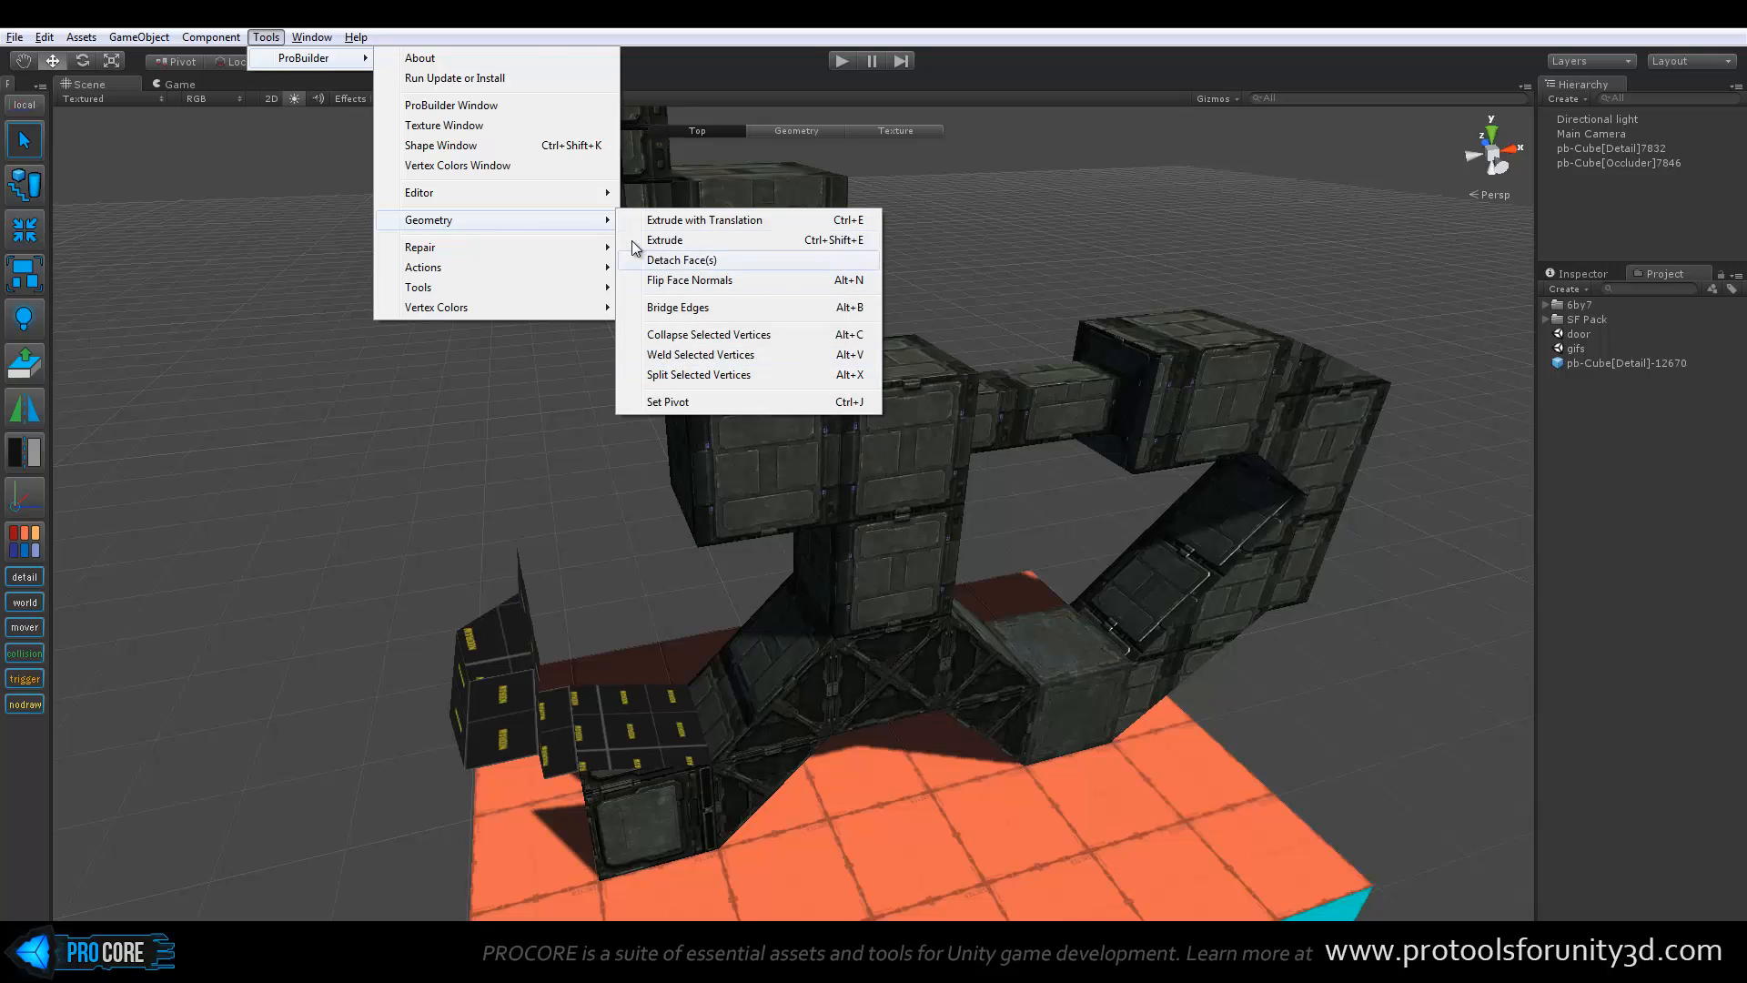
mouse_move(553, 242)
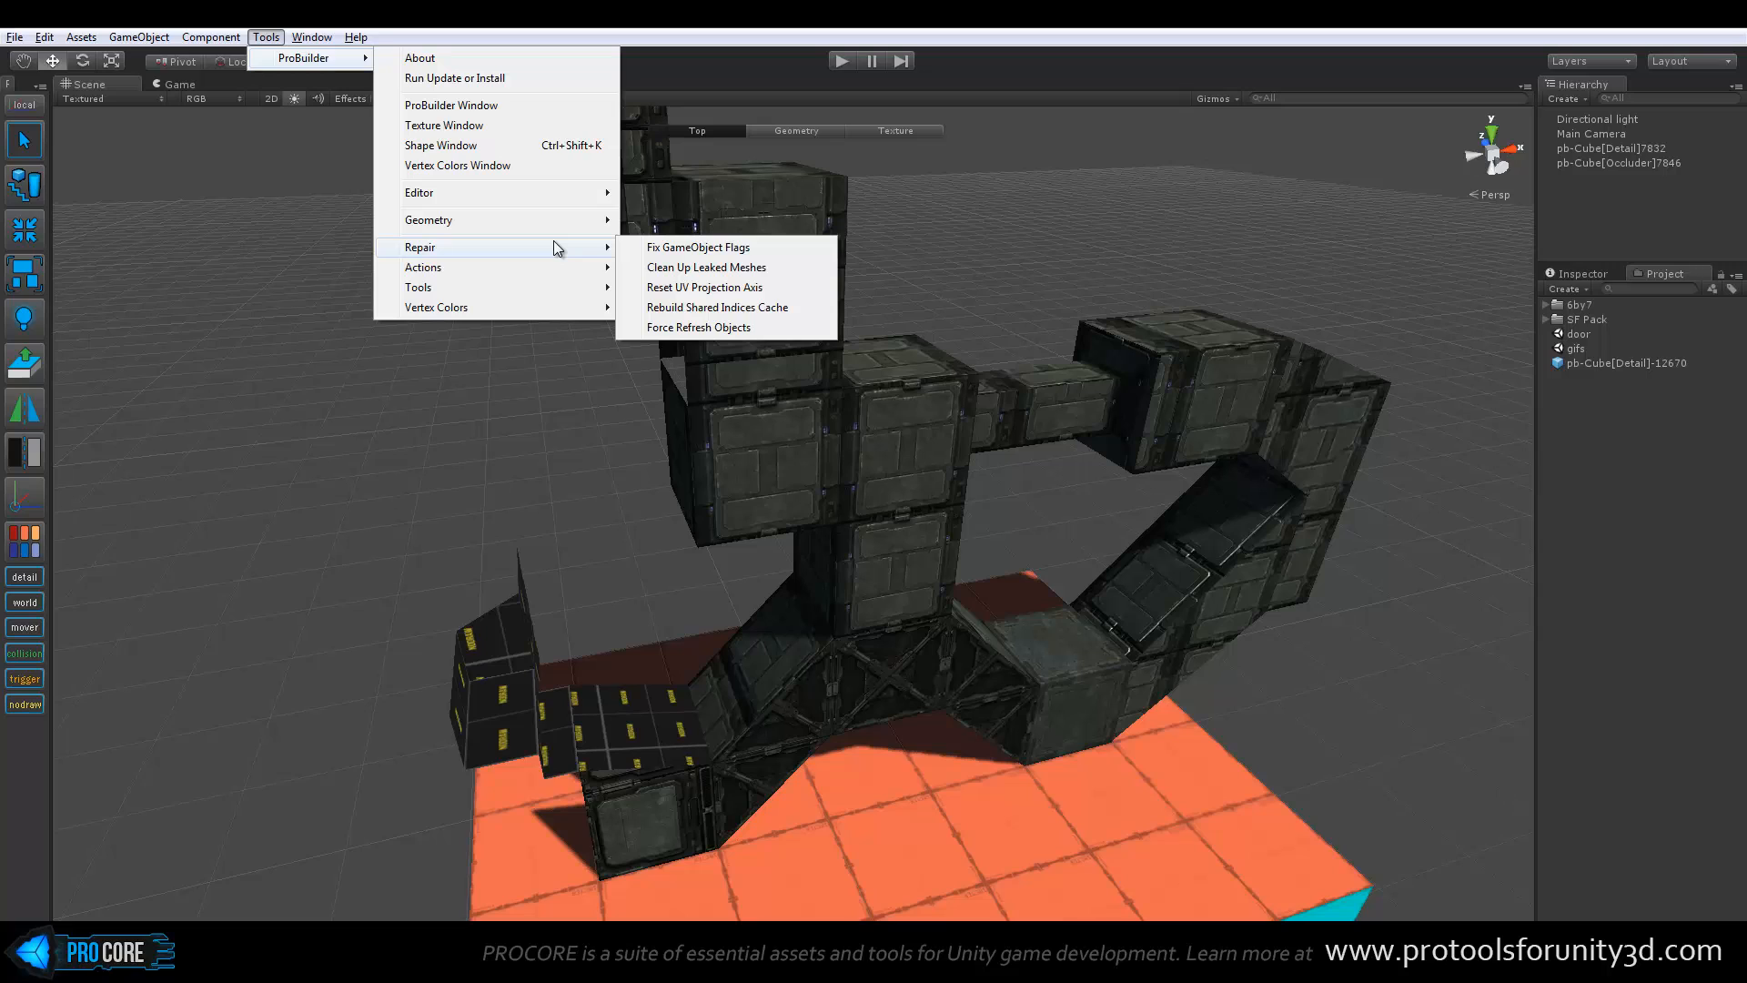
left_click(235, 363)
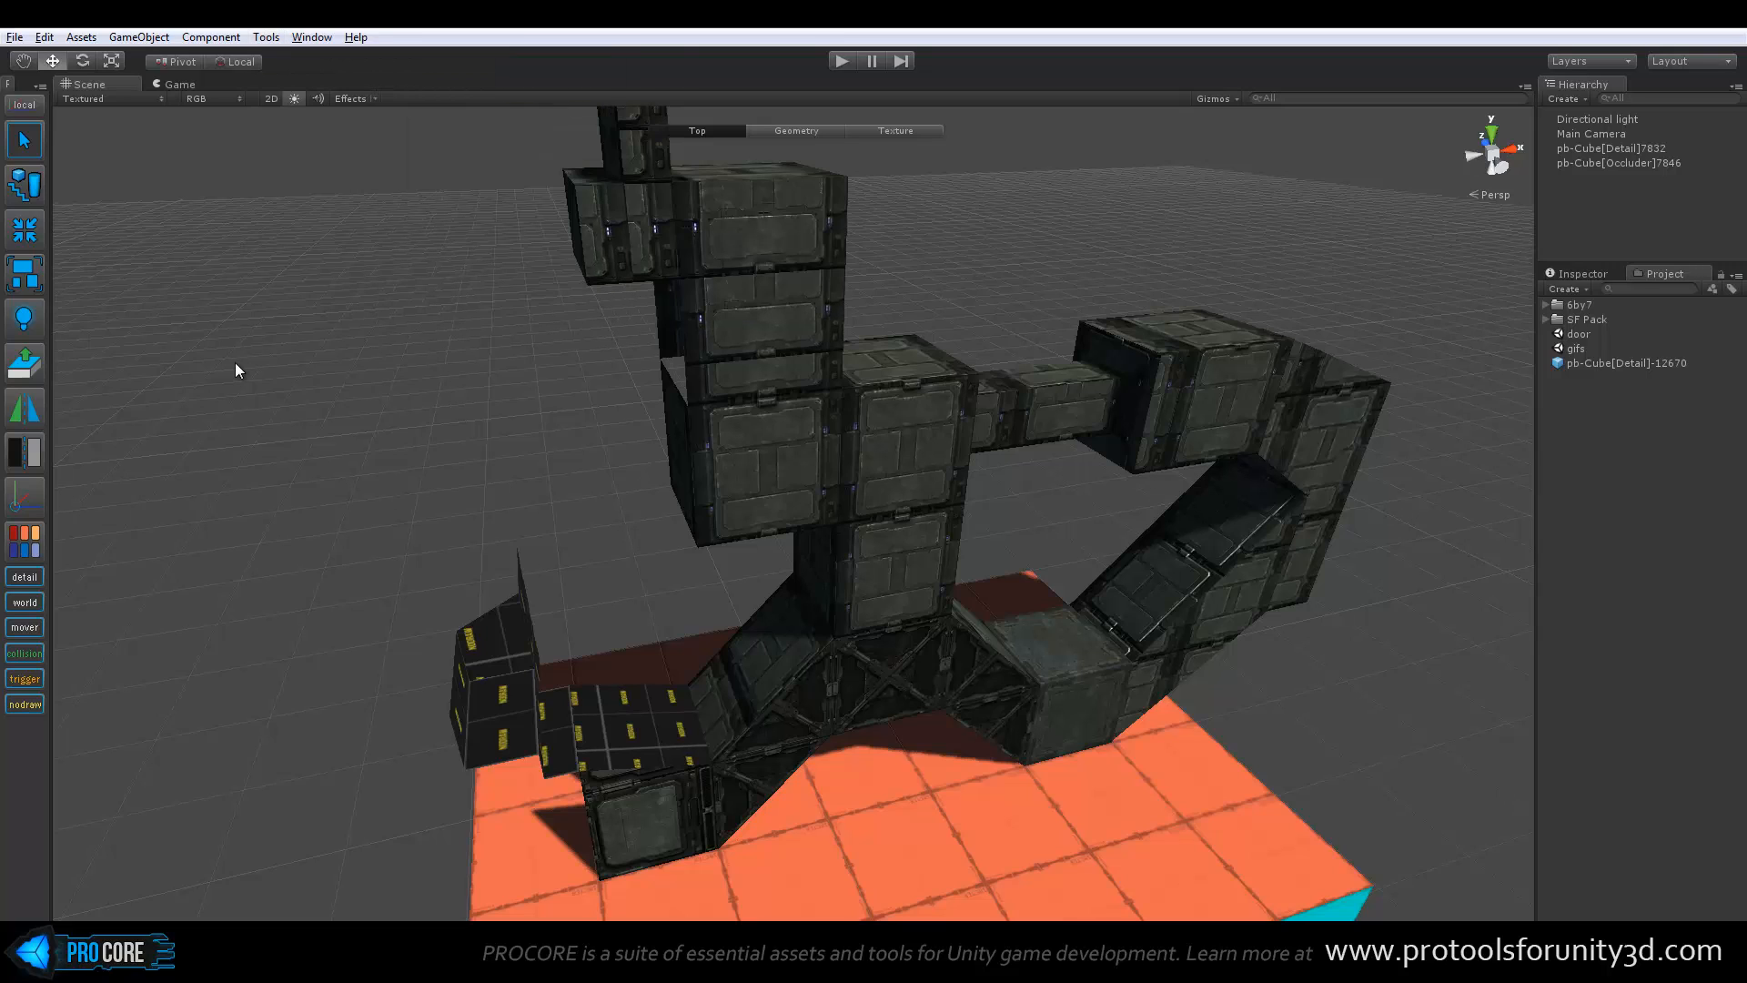
Open the ProBuilder preferences, review the geometry editing and shortcut settings, and close them unchanged
left_click(47, 37)
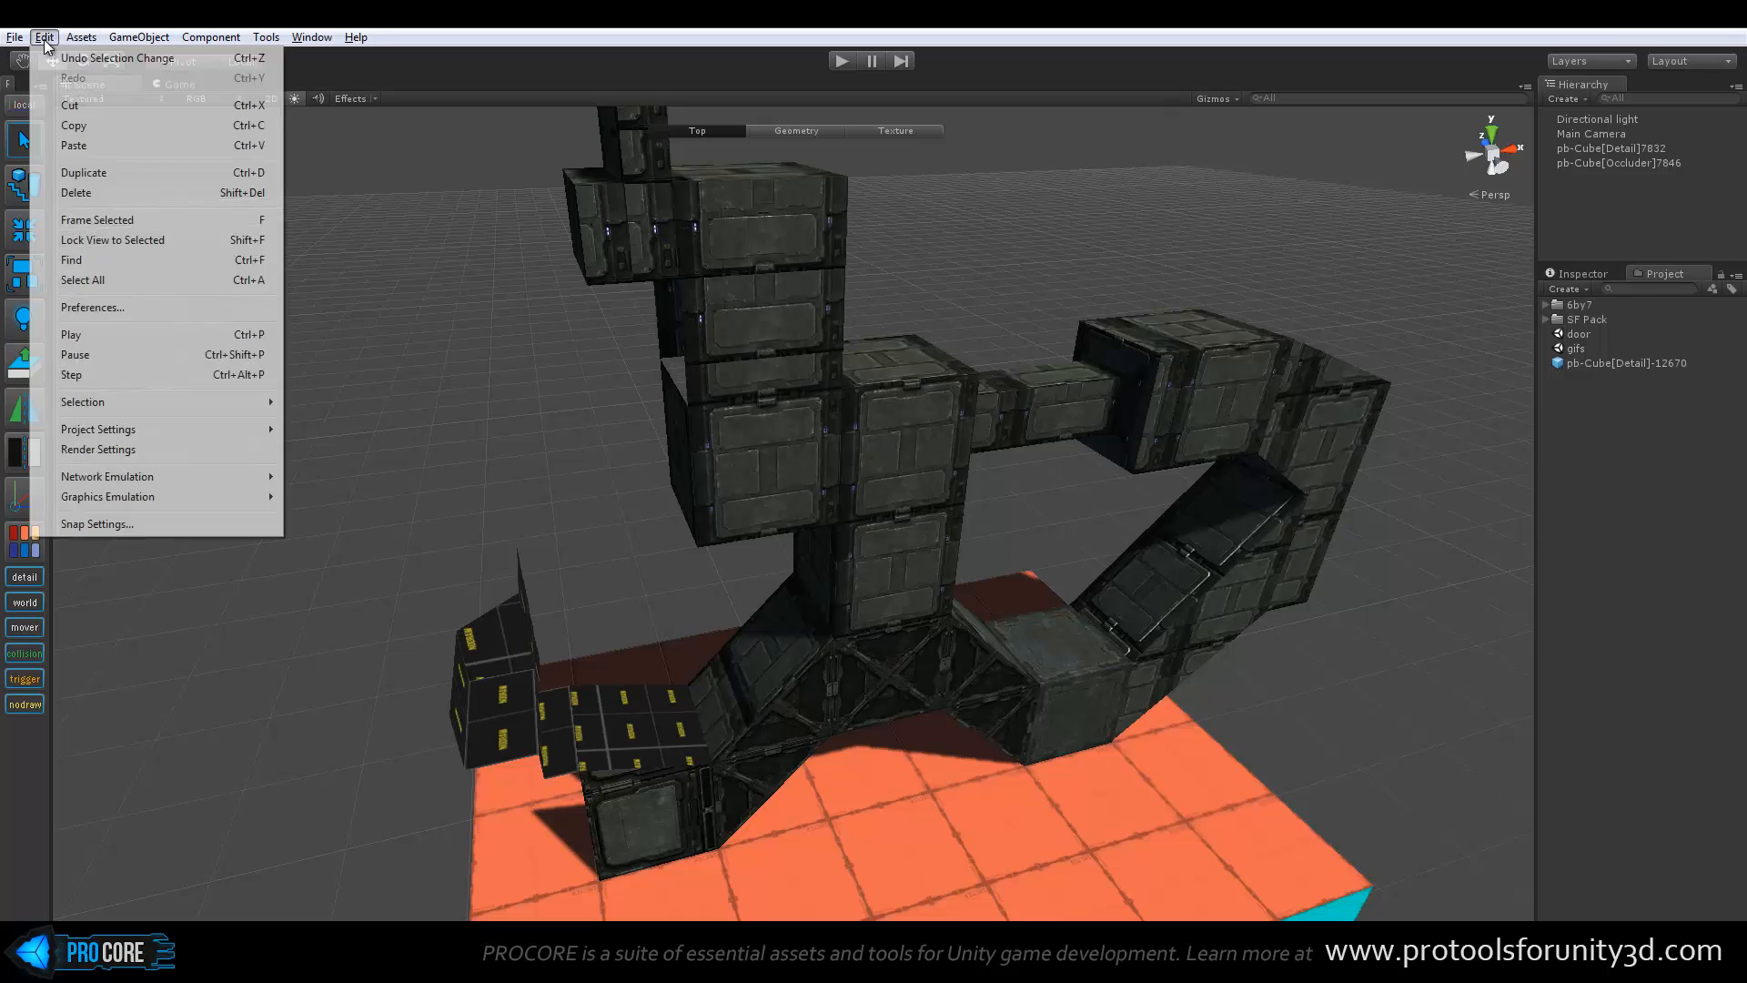
left_click(151, 308)
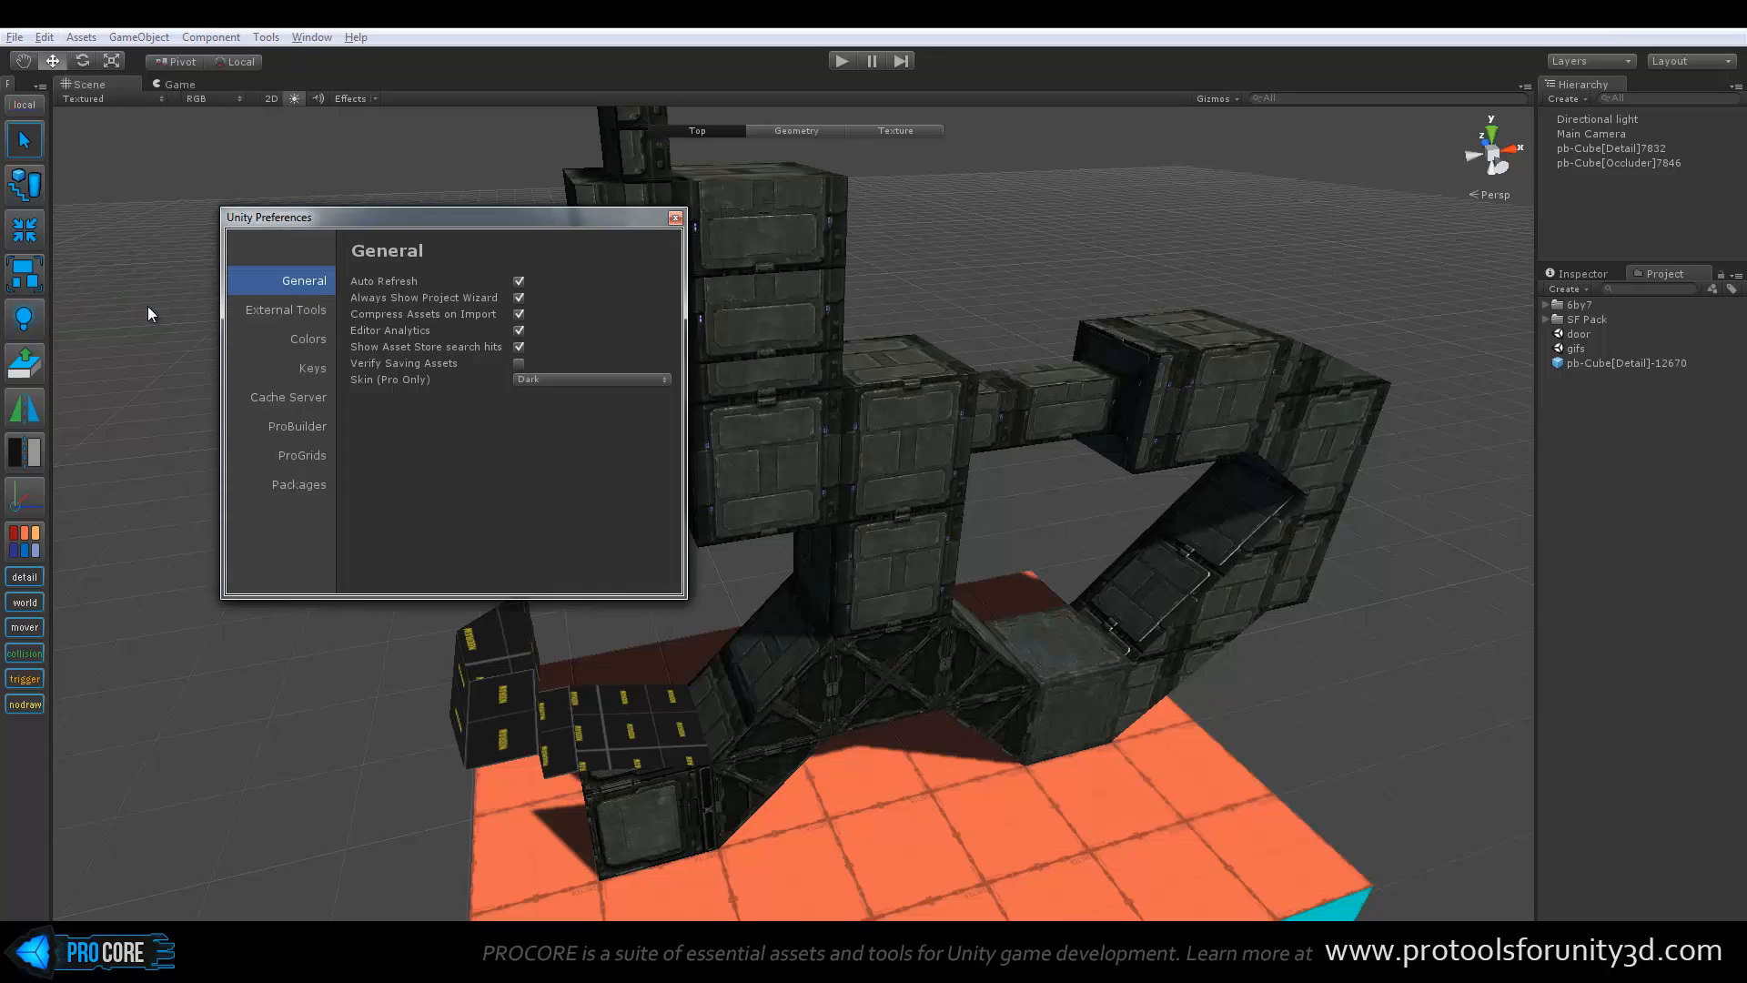
left_click(303, 427)
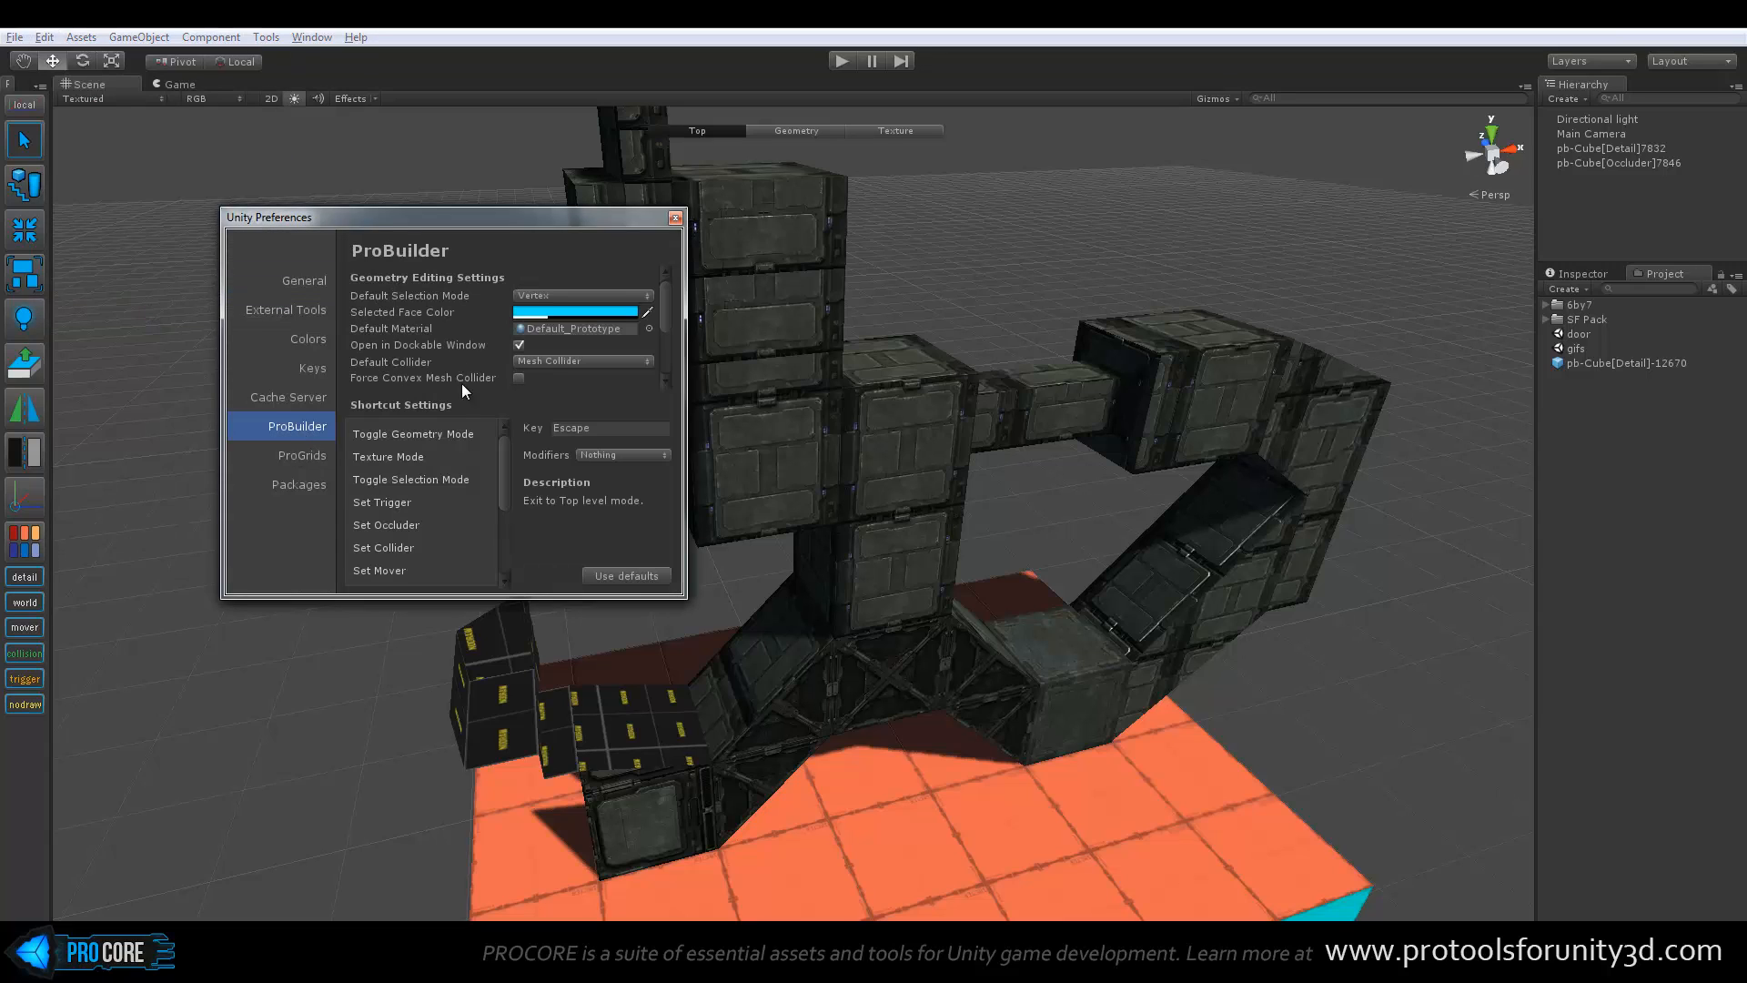
mouse_move(669, 298)
left_mouse_down()
mouse_move(671, 358)
mouse_move(670, 278)
left_mouse_up()
left_click_drag(505, 451, 513, 494)
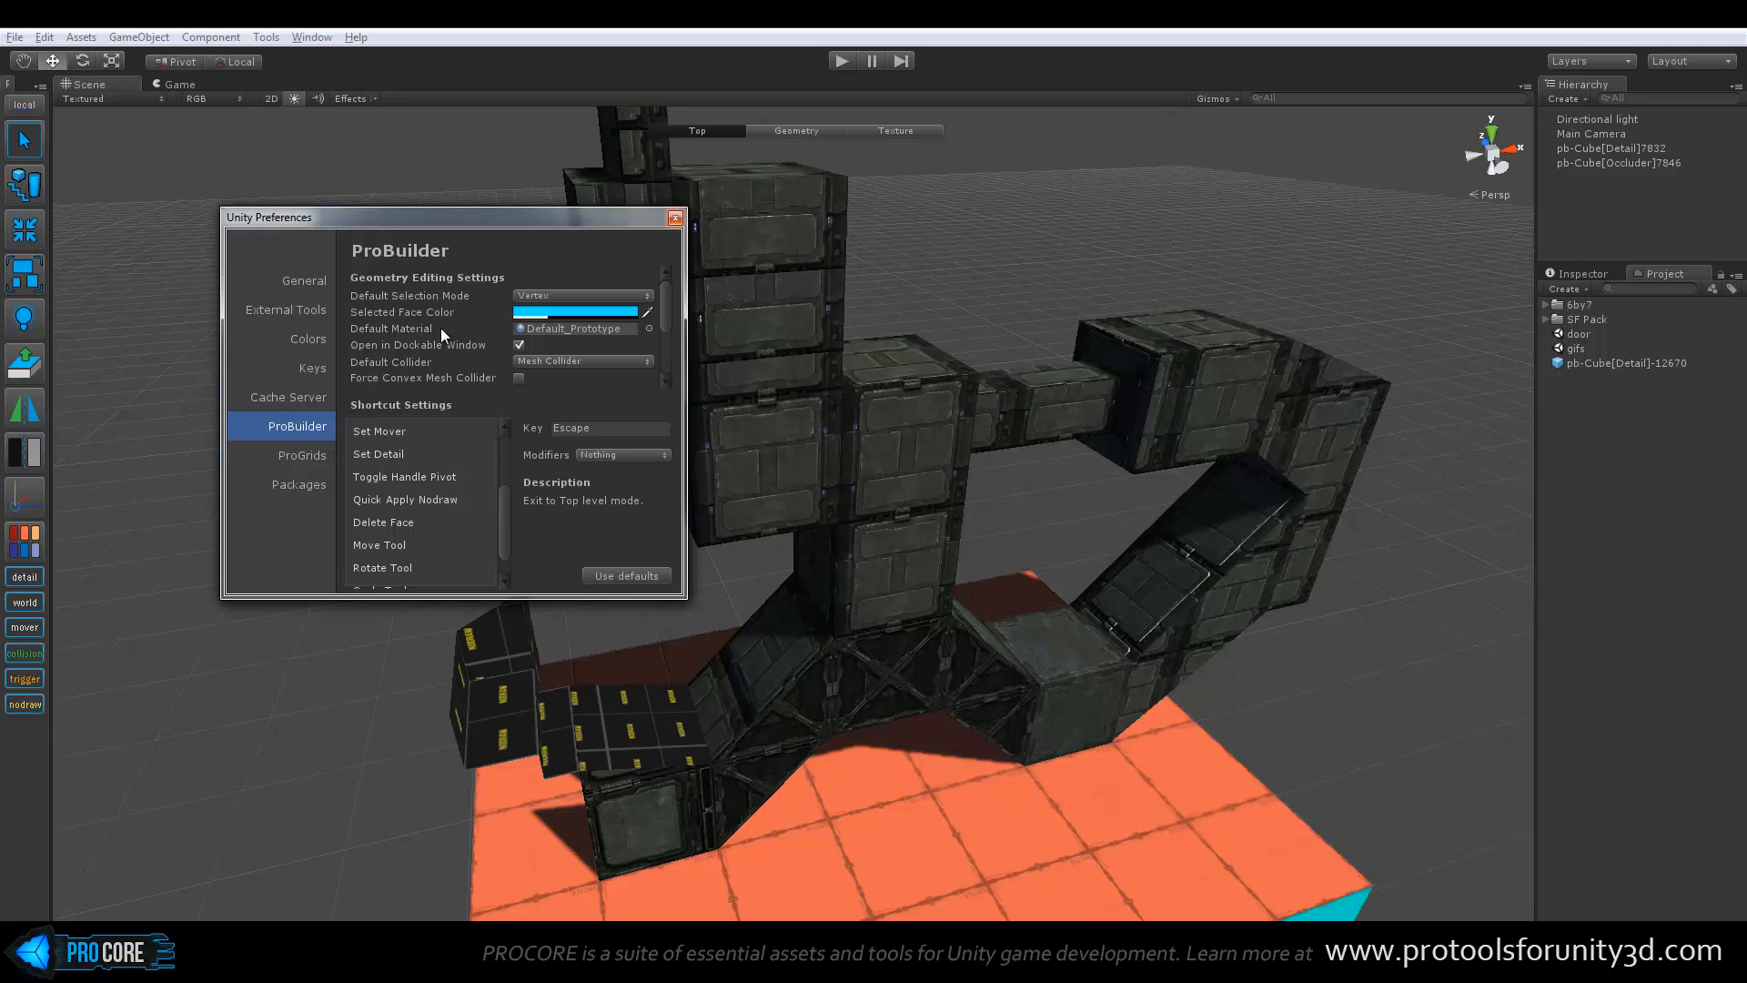
left_click(676, 218)
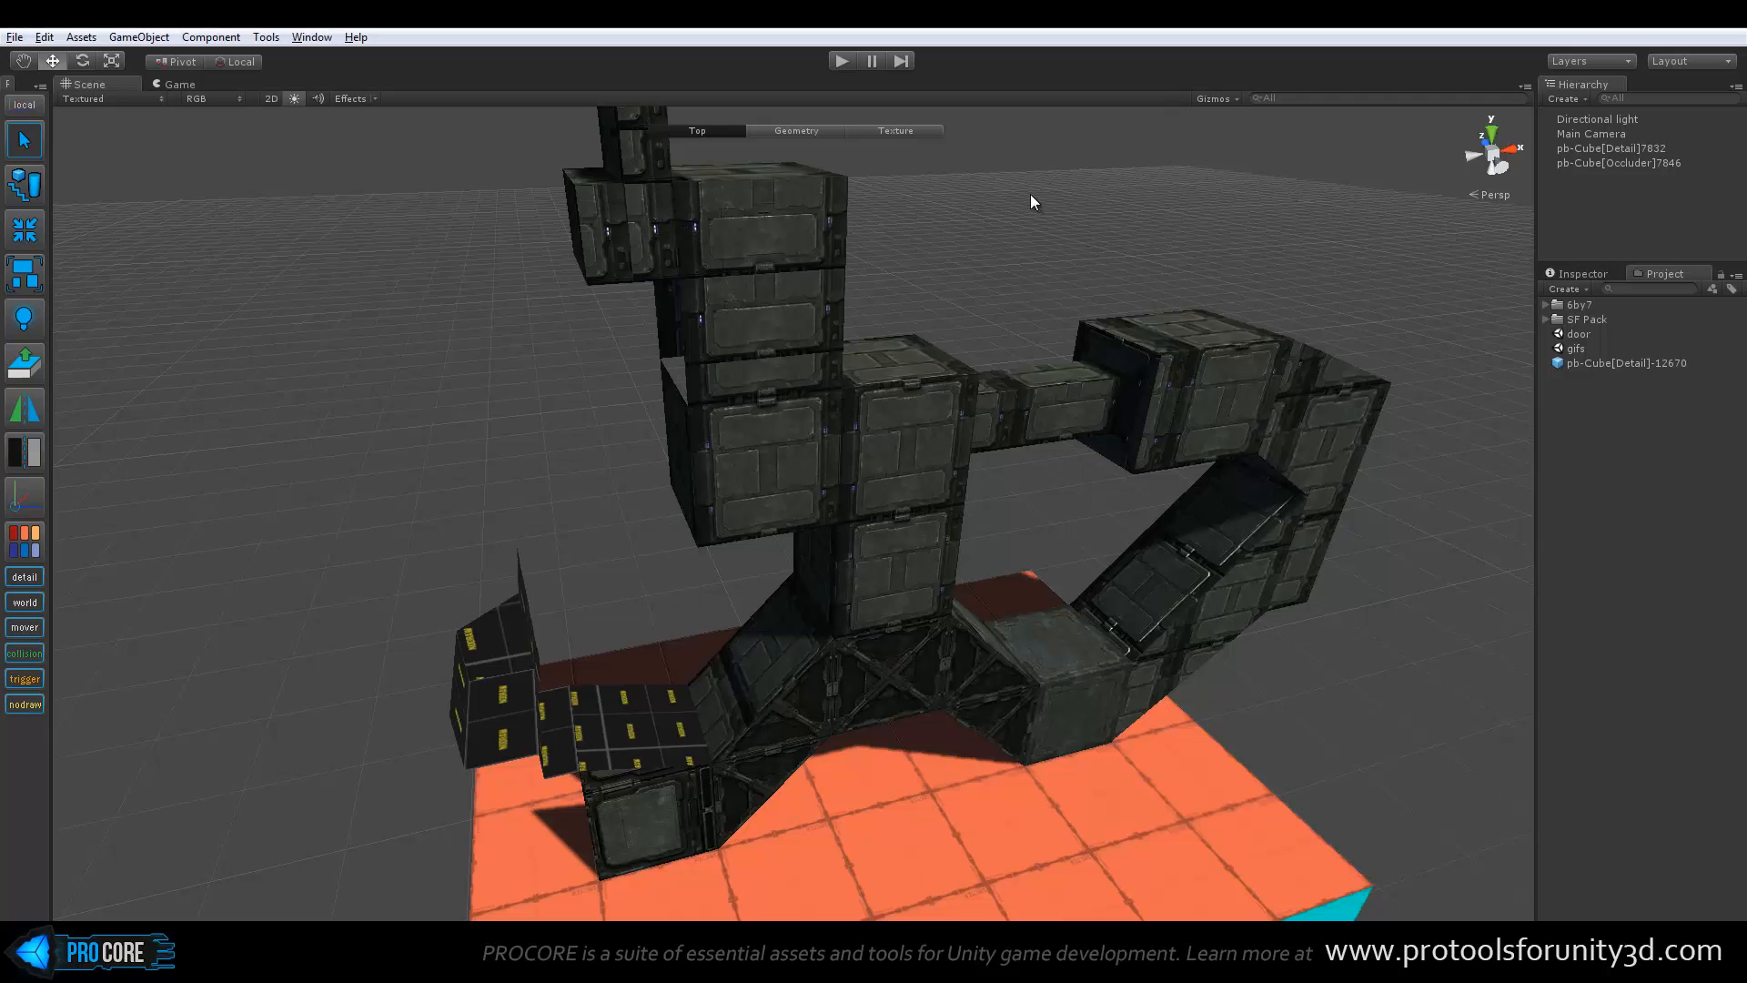
left_click_drag(834, 325, 870, 300, "alt")
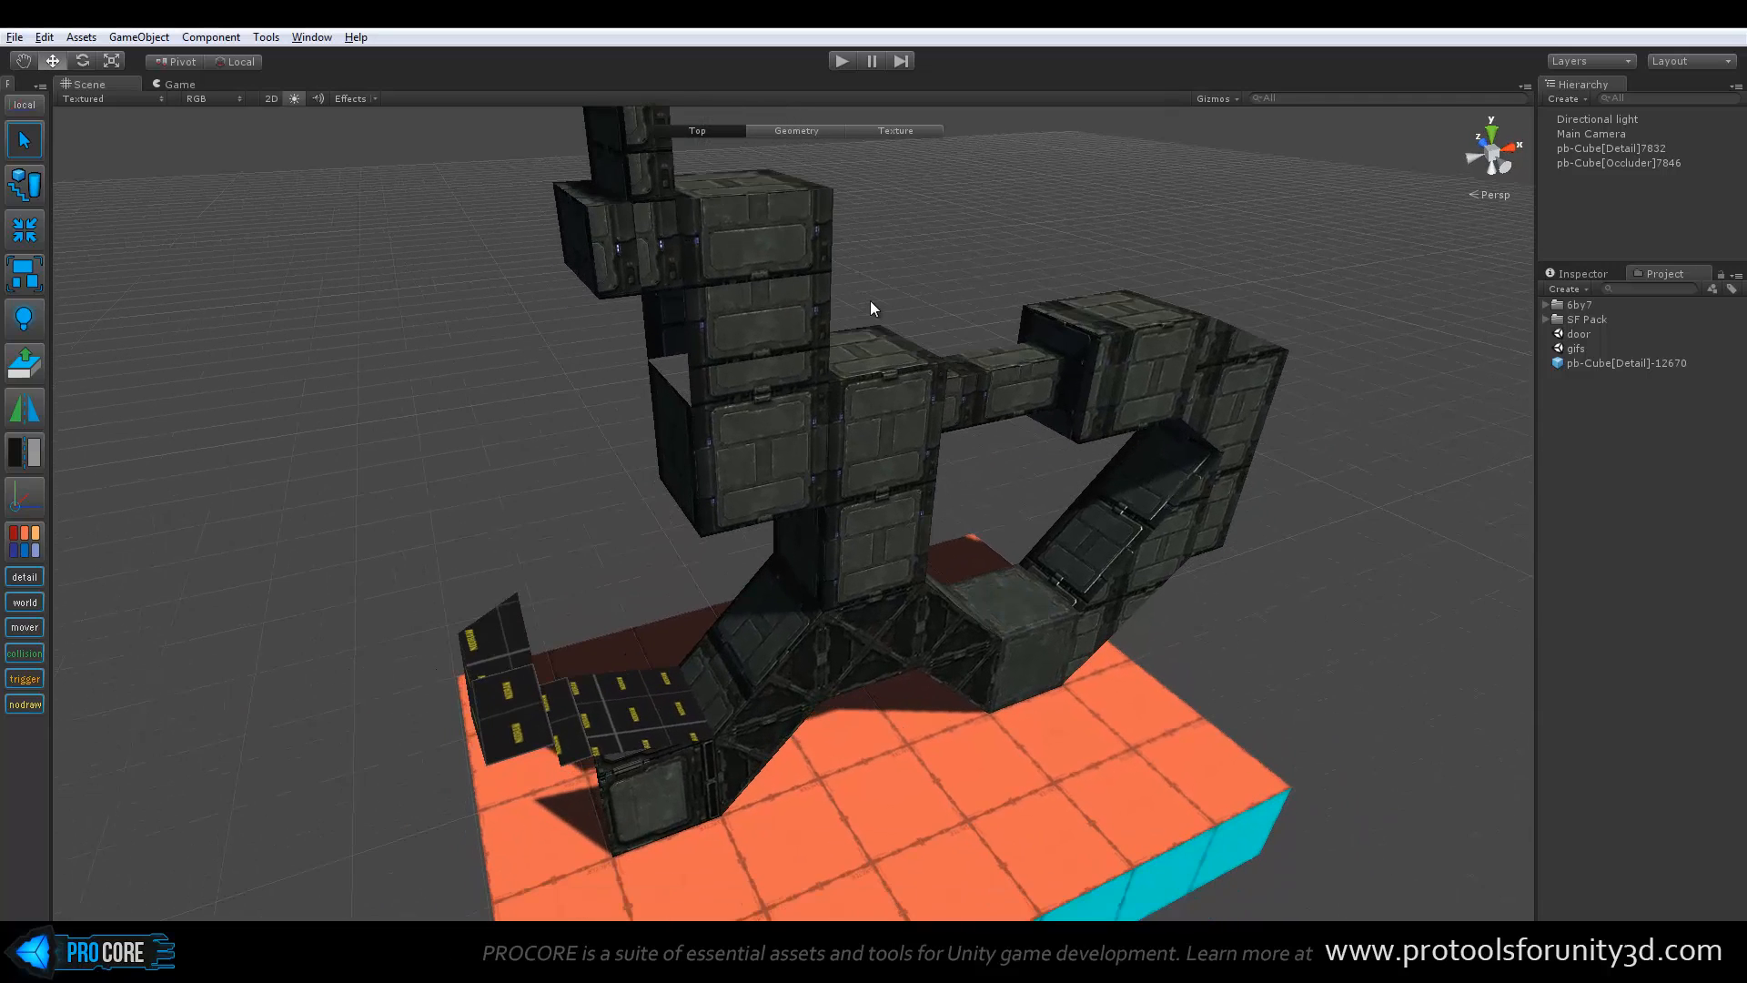